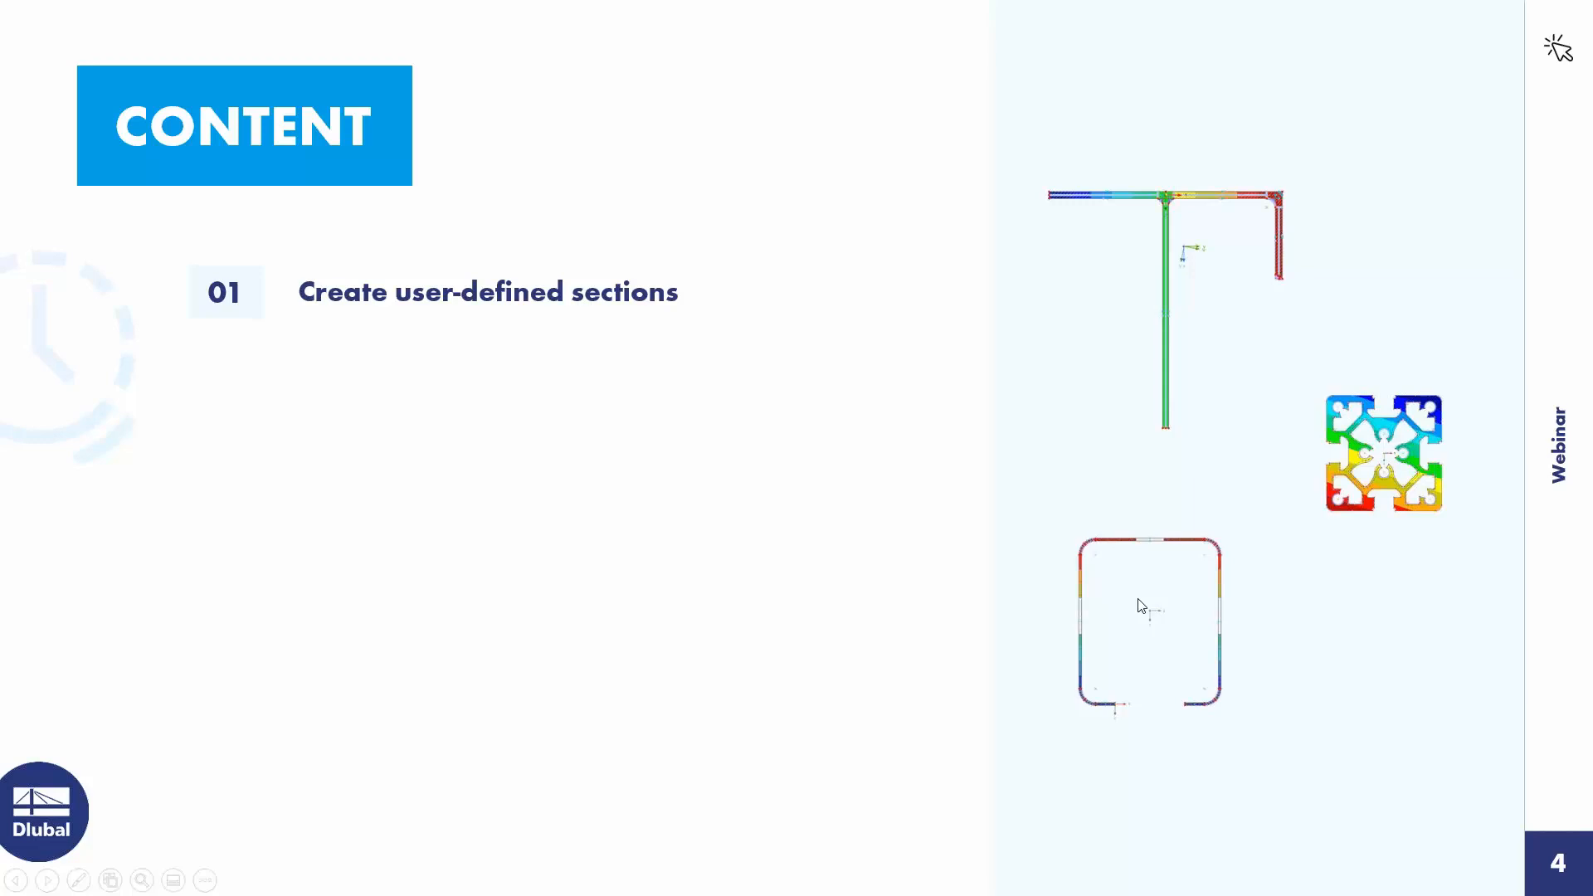
pyautogui.click(864, 431)
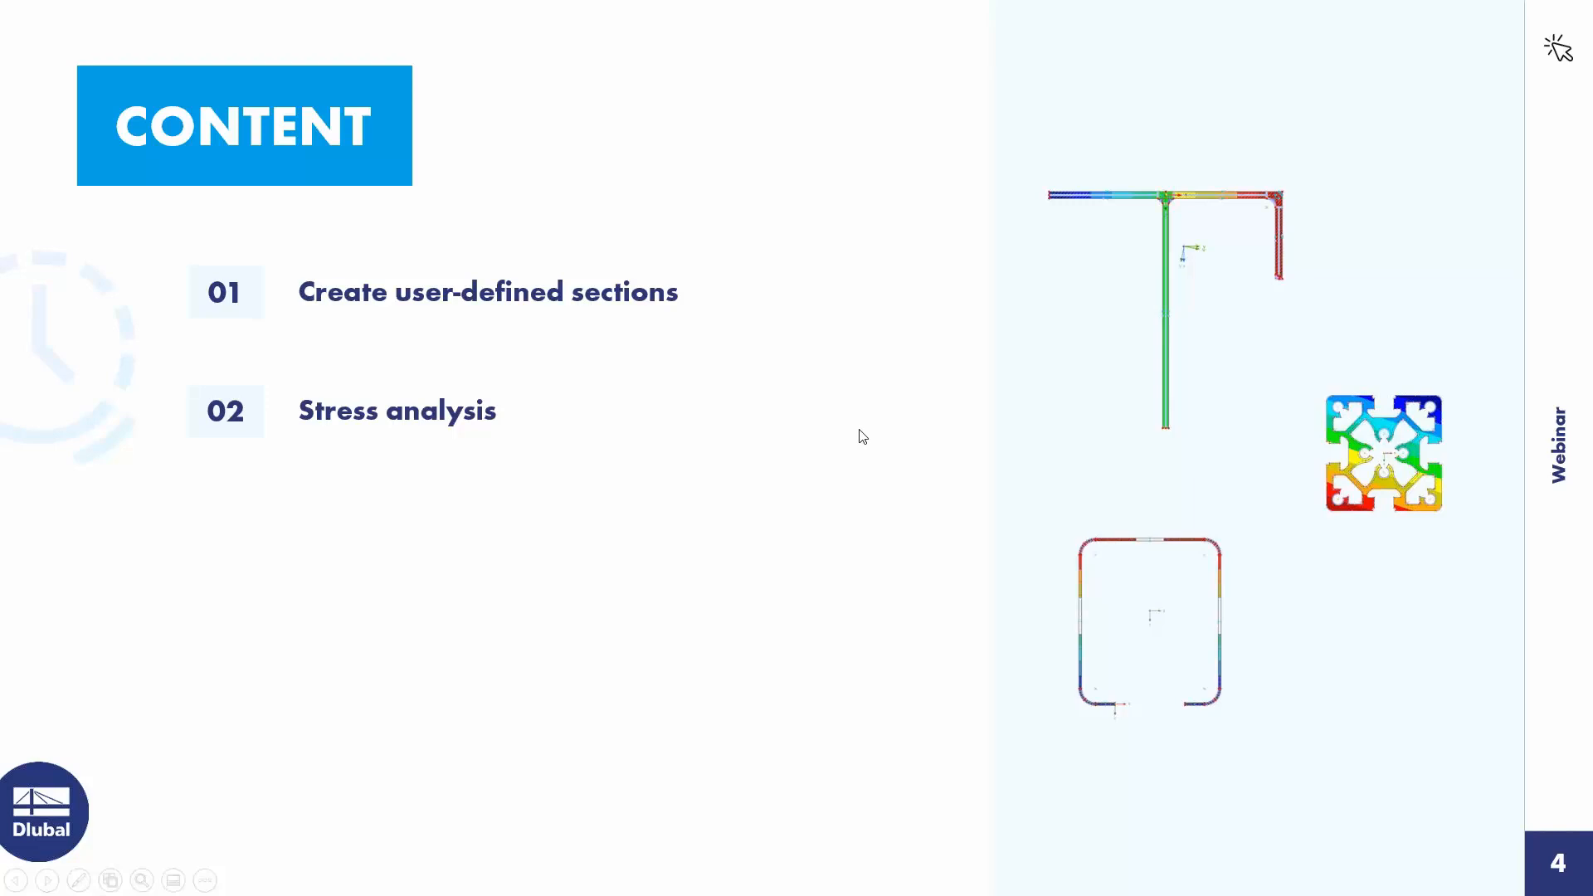
pyautogui.click(786, 446)
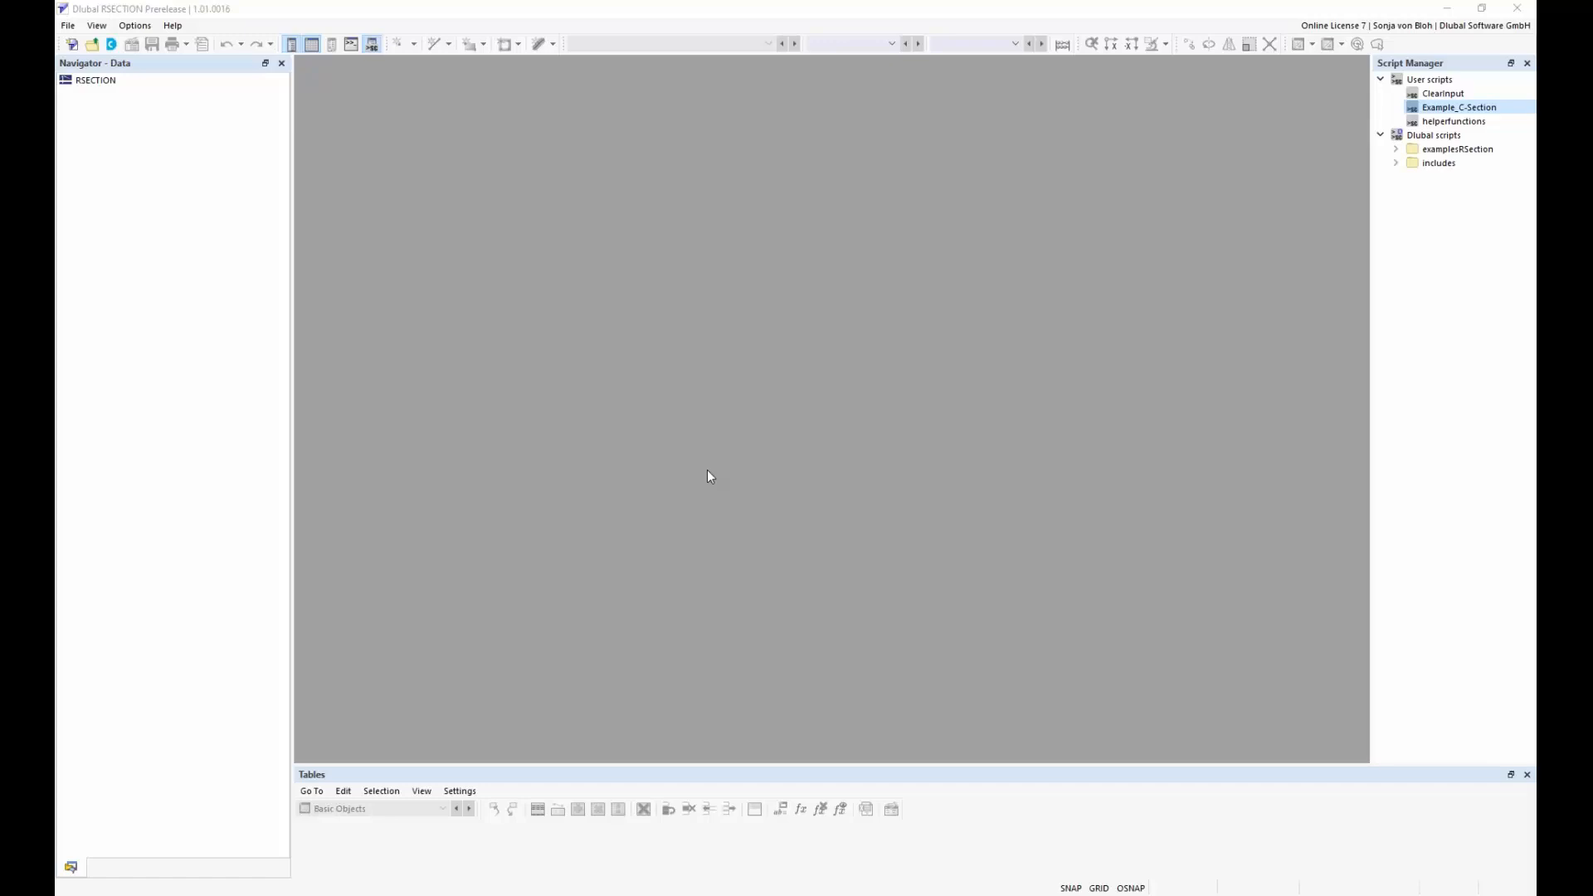
# Start a new model named "Example 1" and set its analysis method to Thin-Walled Analysis
pyautogui.click(70, 27)
pyautogui.click(73, 43)
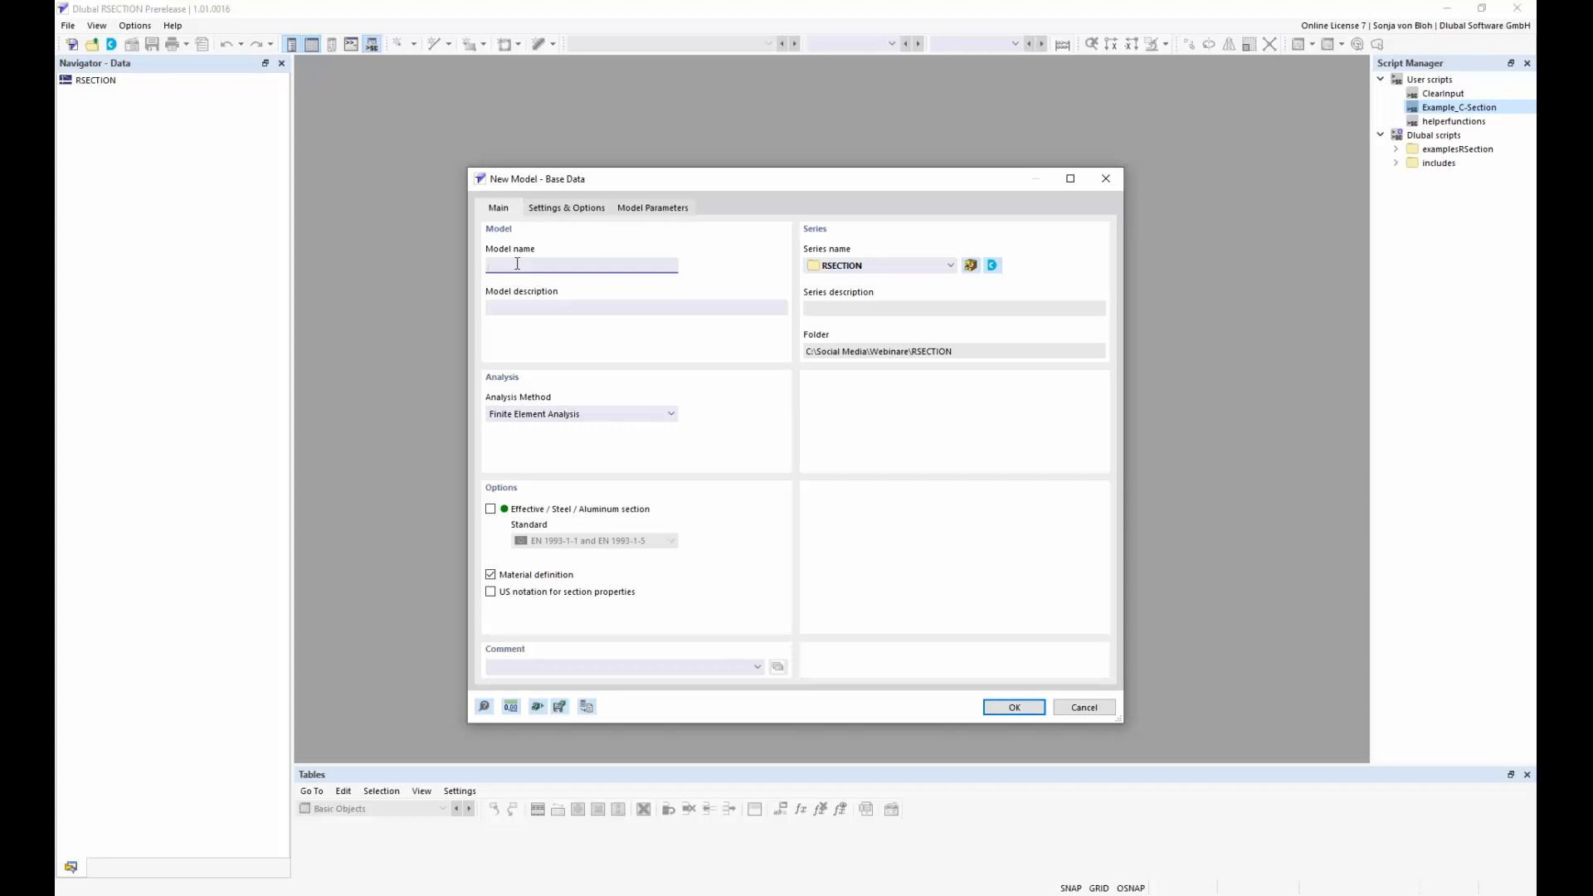
pyautogui.write('Example 1')
pyautogui.click(672, 417)
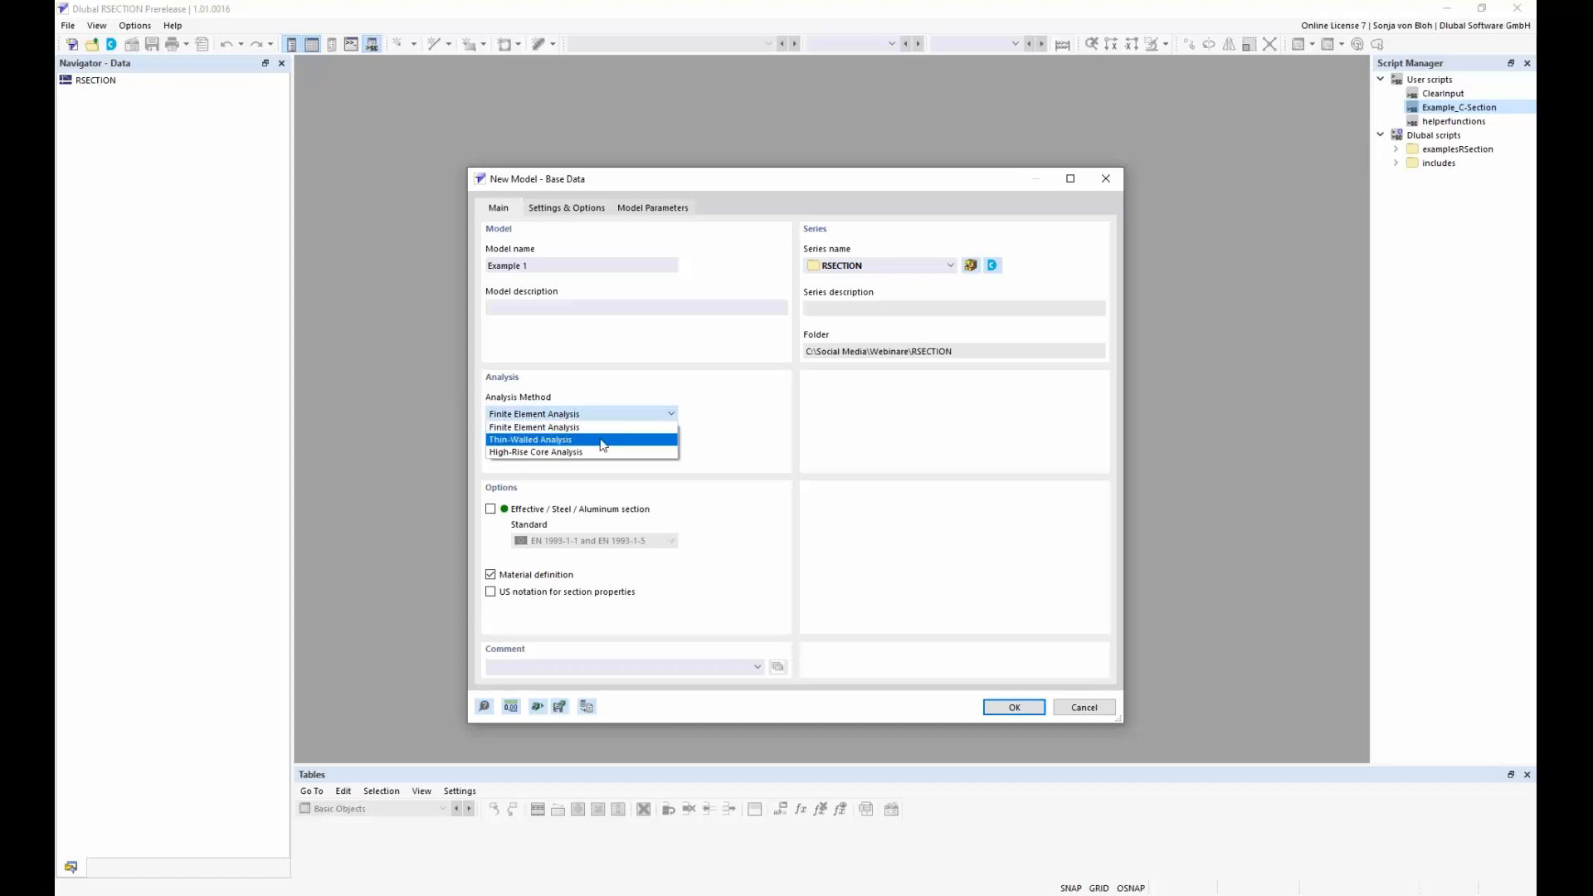
pyautogui.click(602, 442)
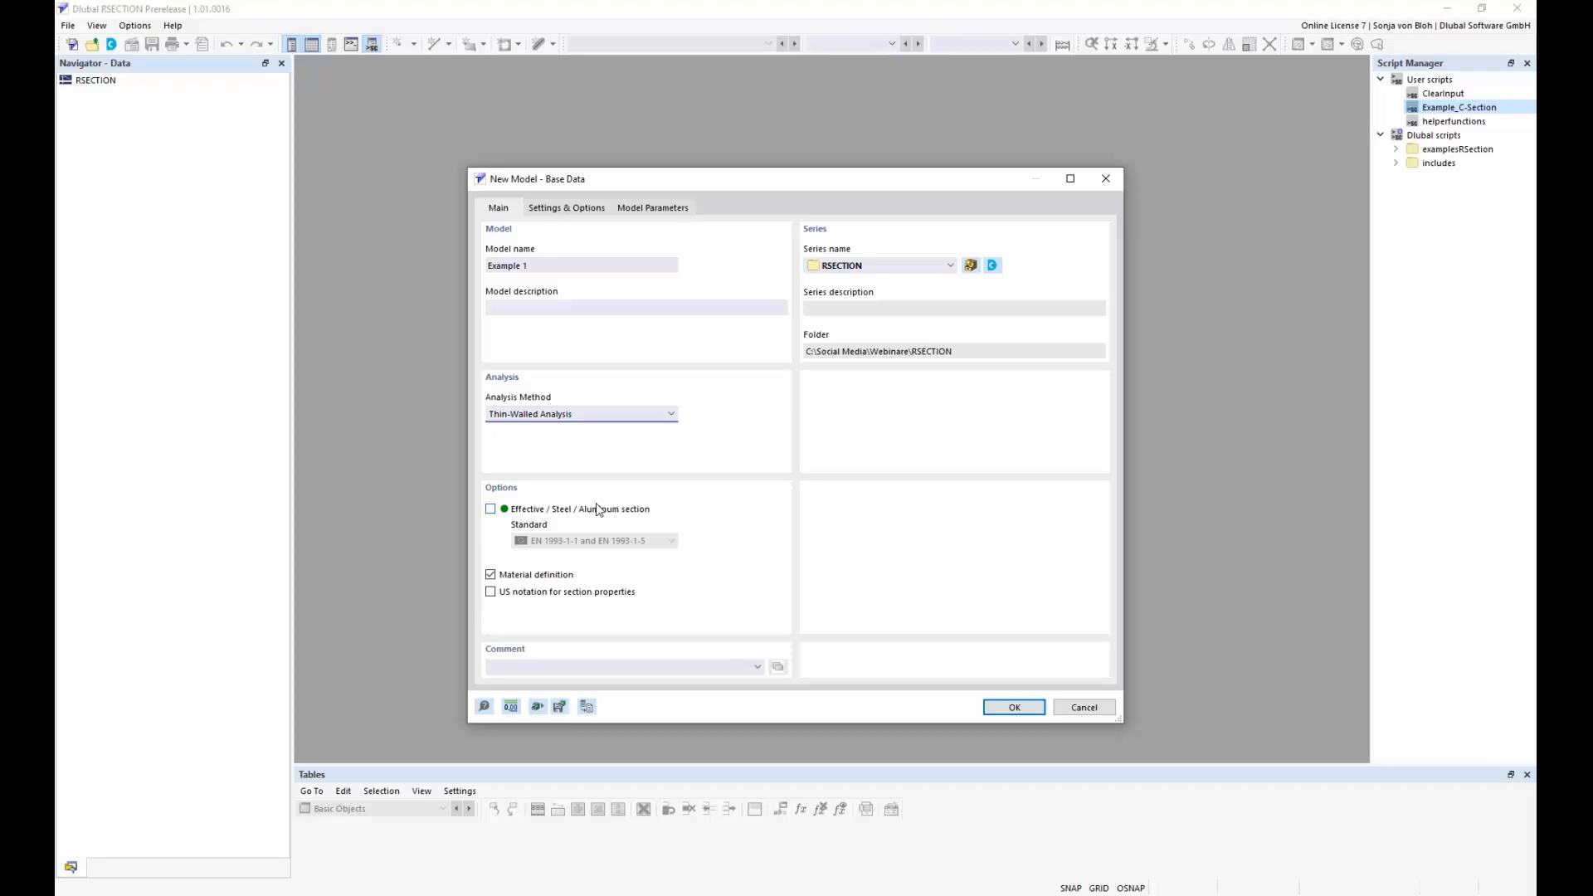
# Enable the effective steel/aluminum section option with standard EN 1993-1-1 and EN 1993-1-5, and create the model
pyautogui.click(490, 510)
pyautogui.click(671, 541)
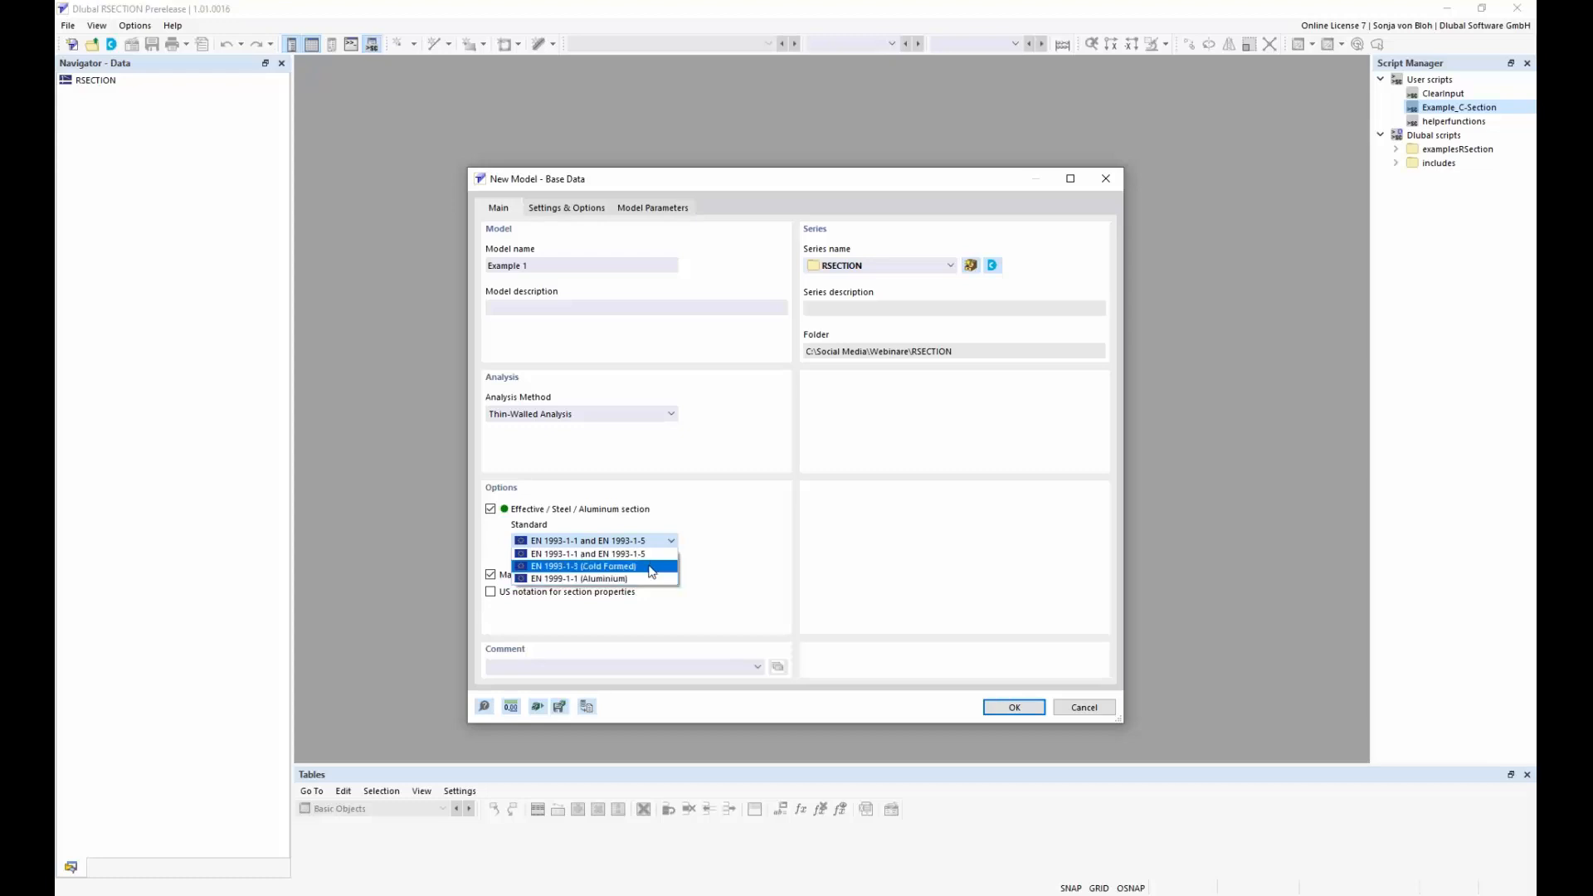
pyautogui.click(652, 554)
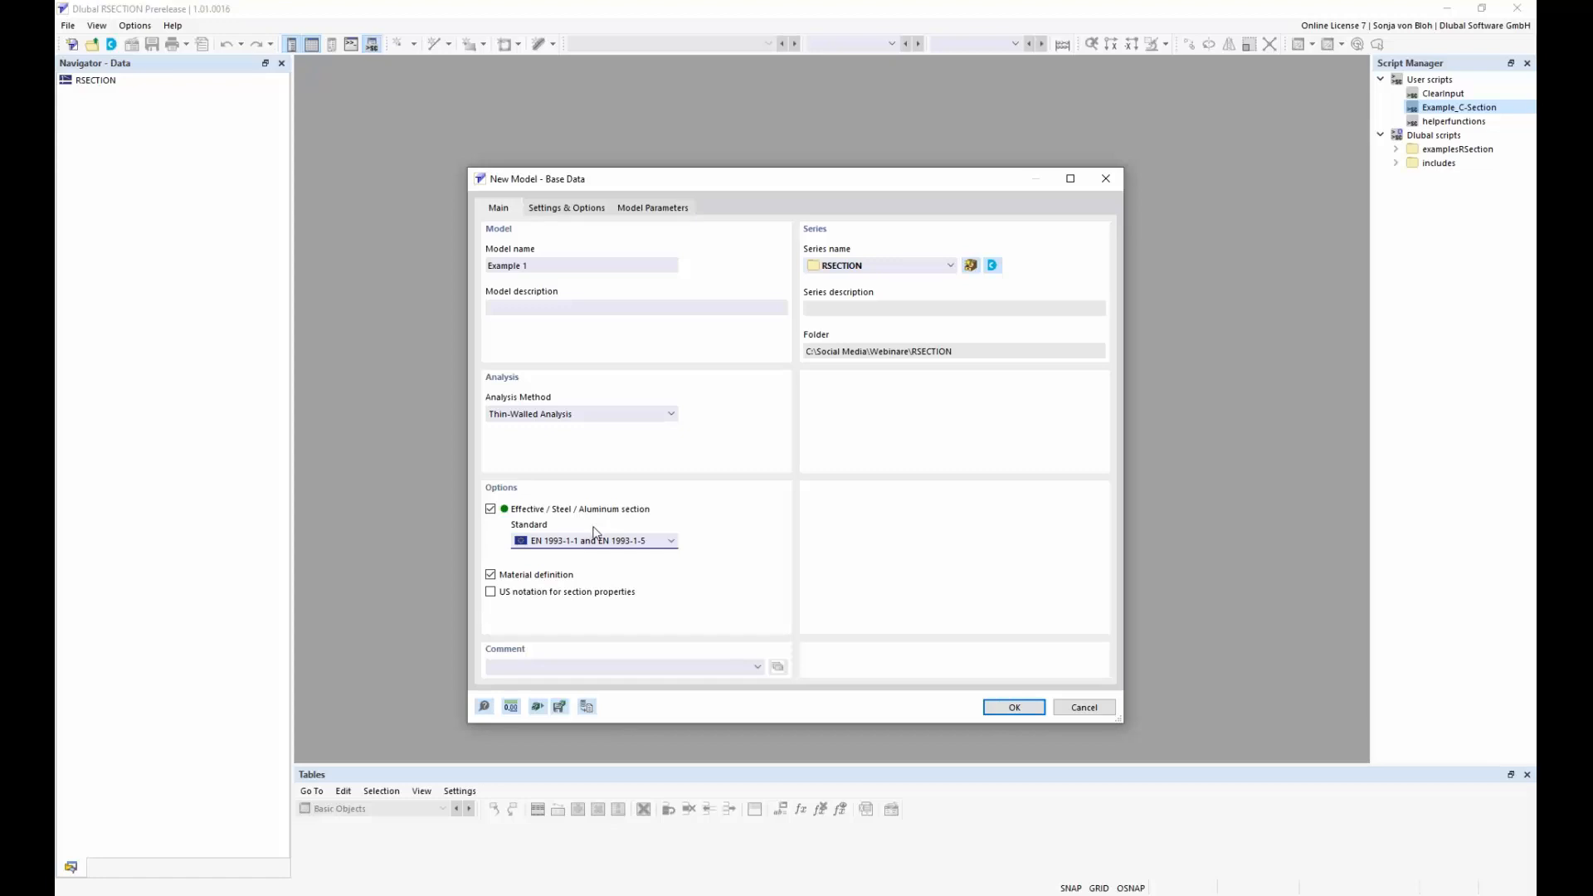
pyautogui.click(1009, 708)
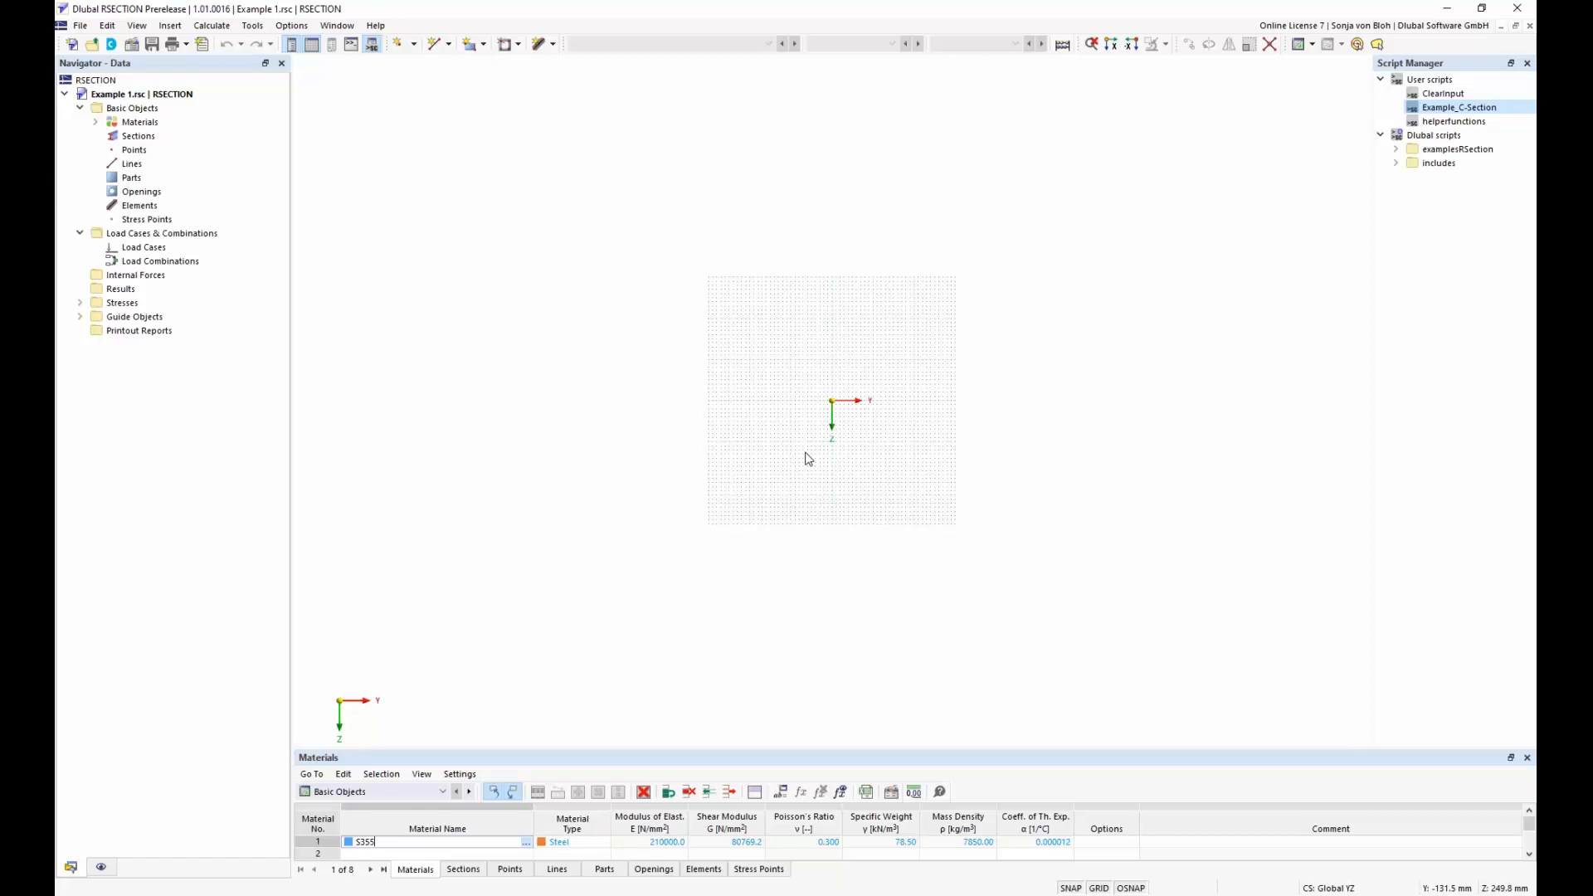
# Look through the load case and load combination tables, and return to the basic objects tables
pyautogui.click(605, 761)
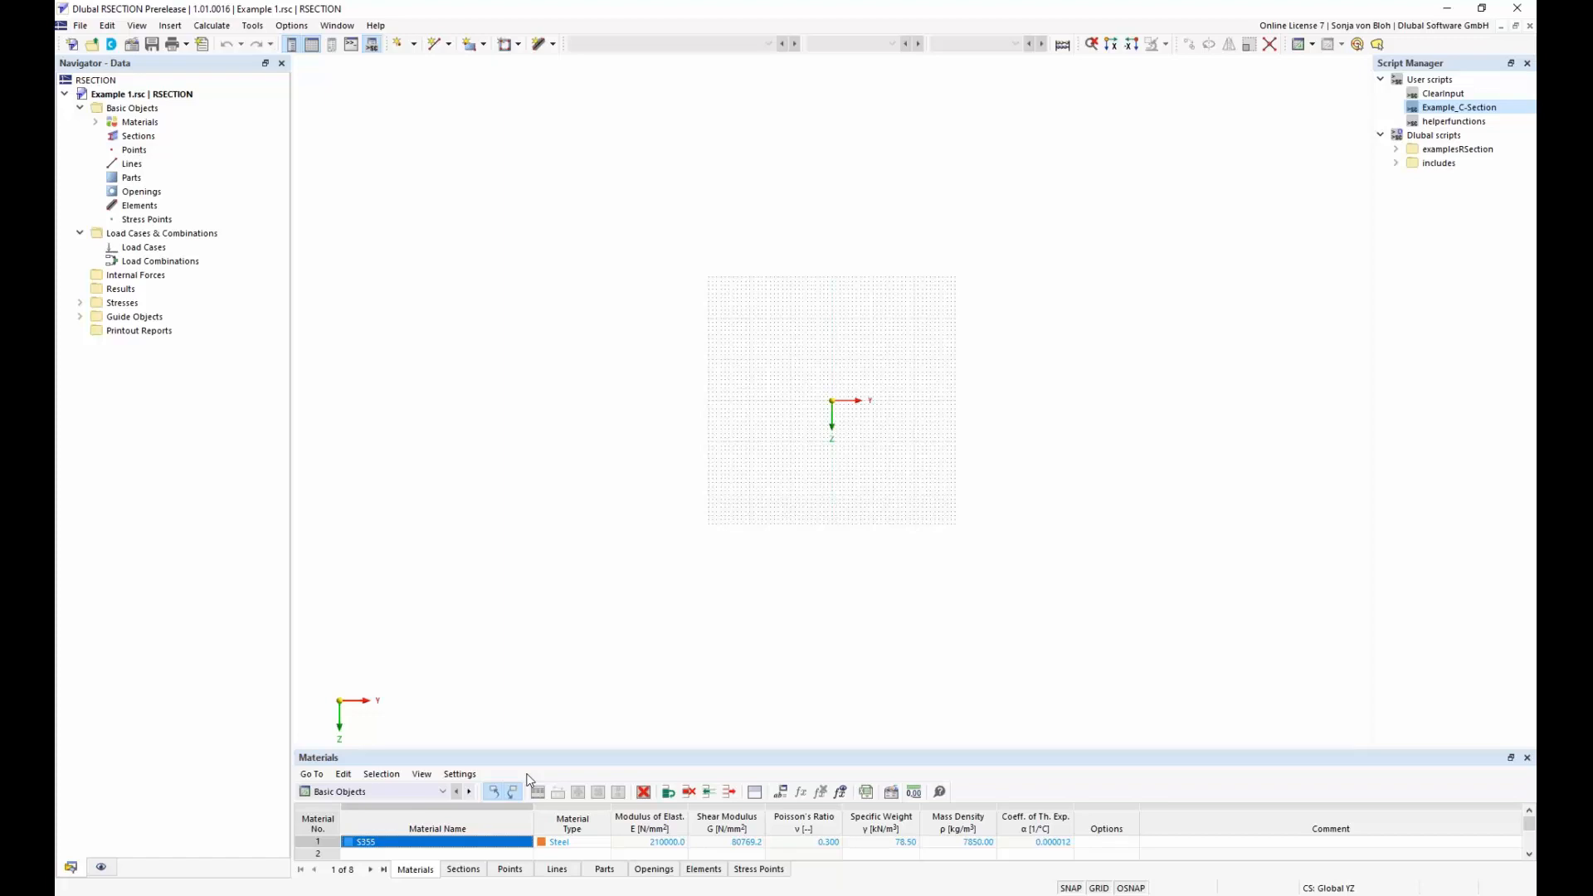
pyautogui.click(446, 791)
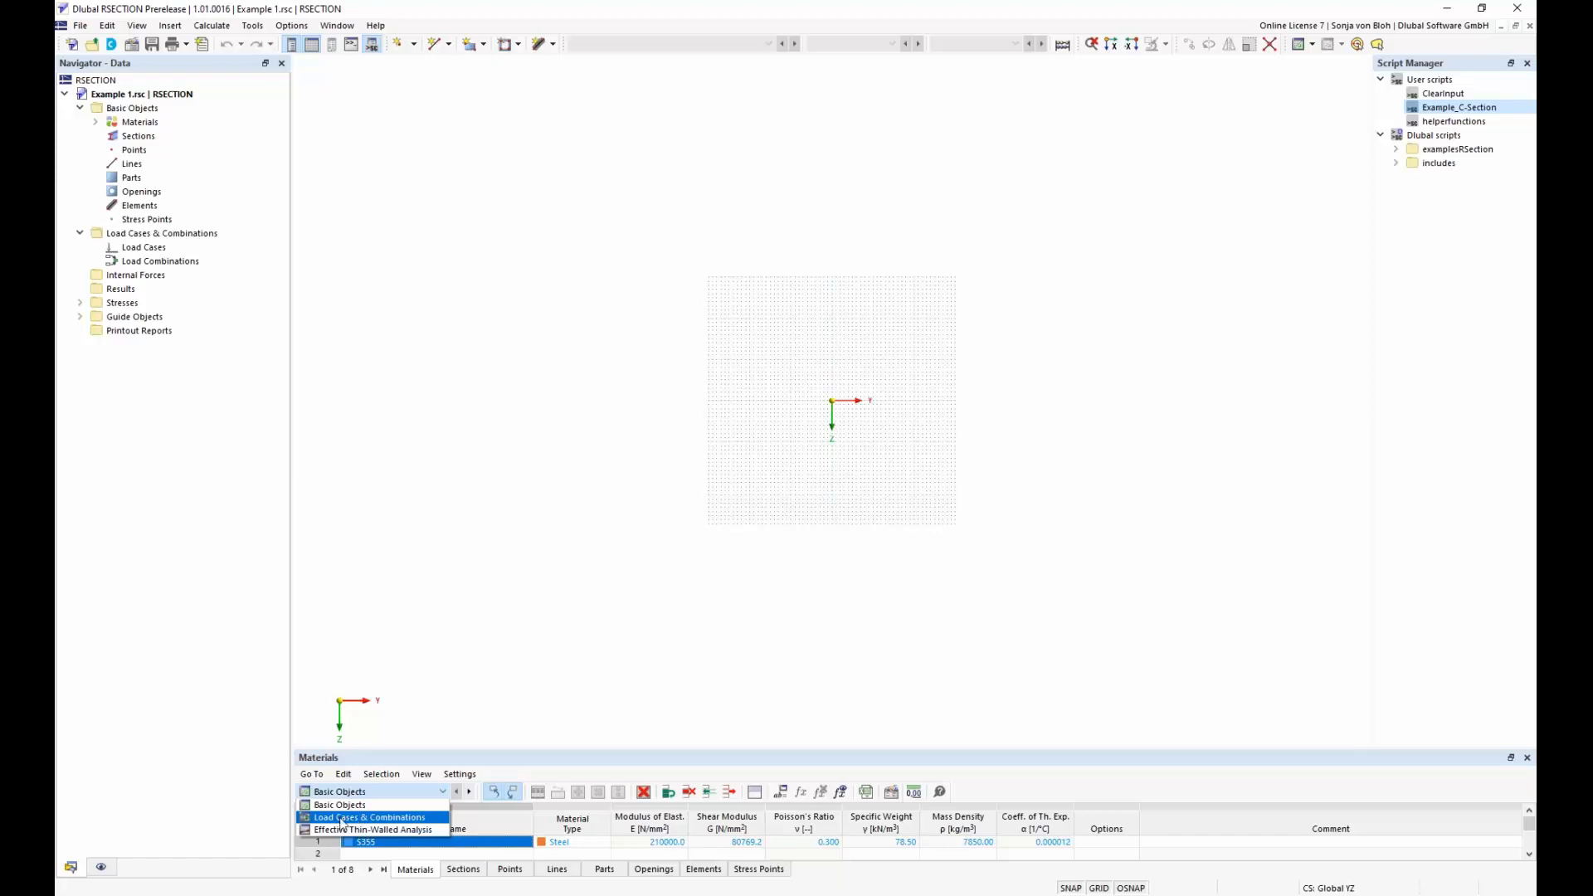
pyautogui.click(348, 818)
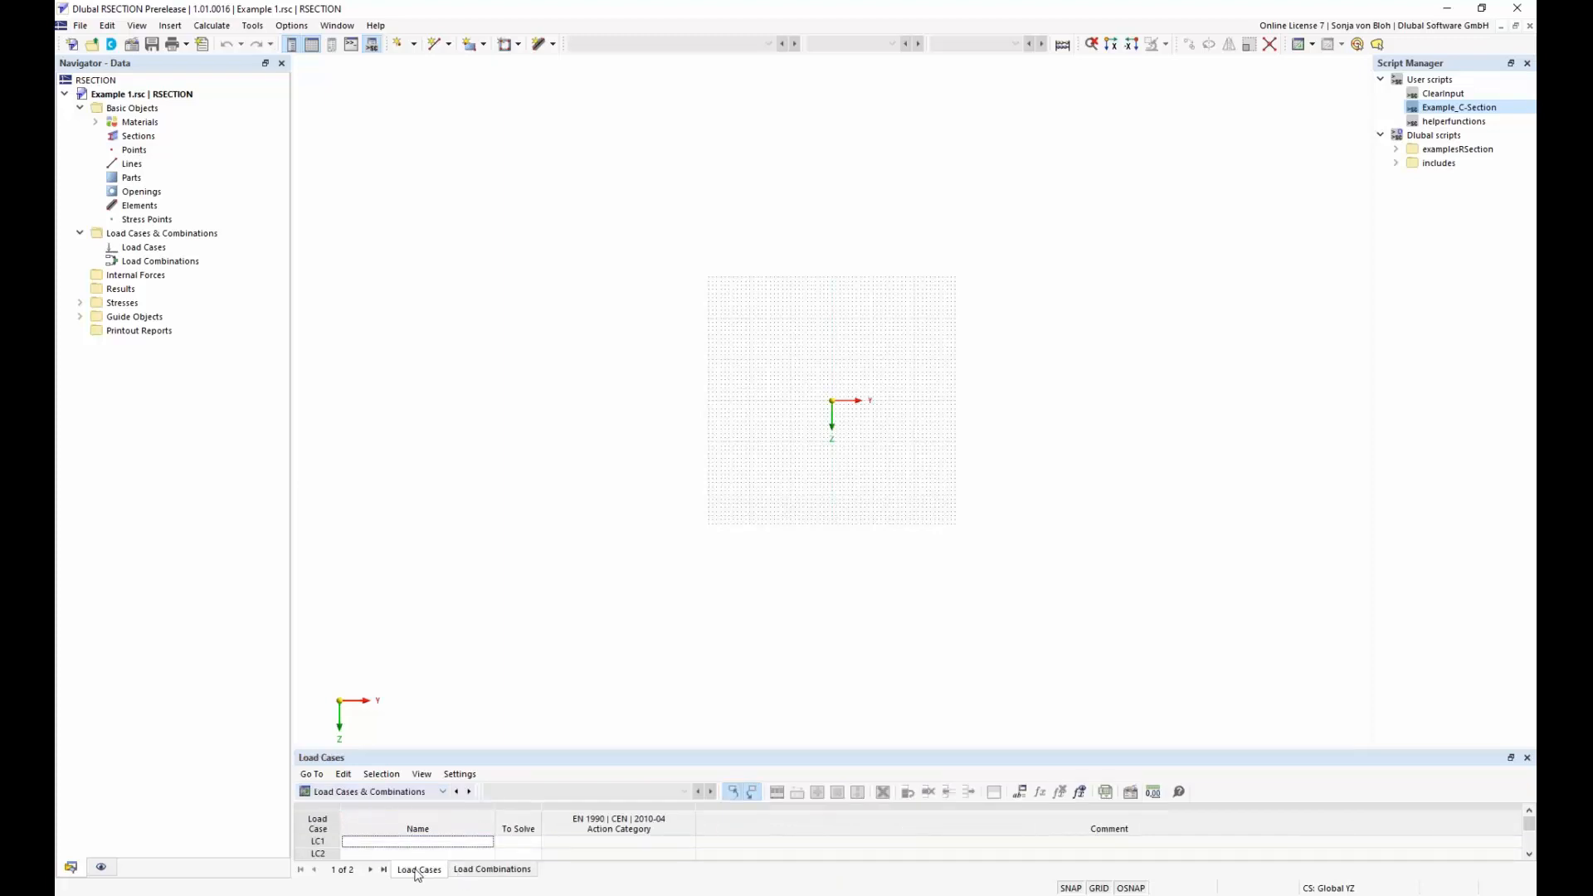
pyautogui.click(501, 872)
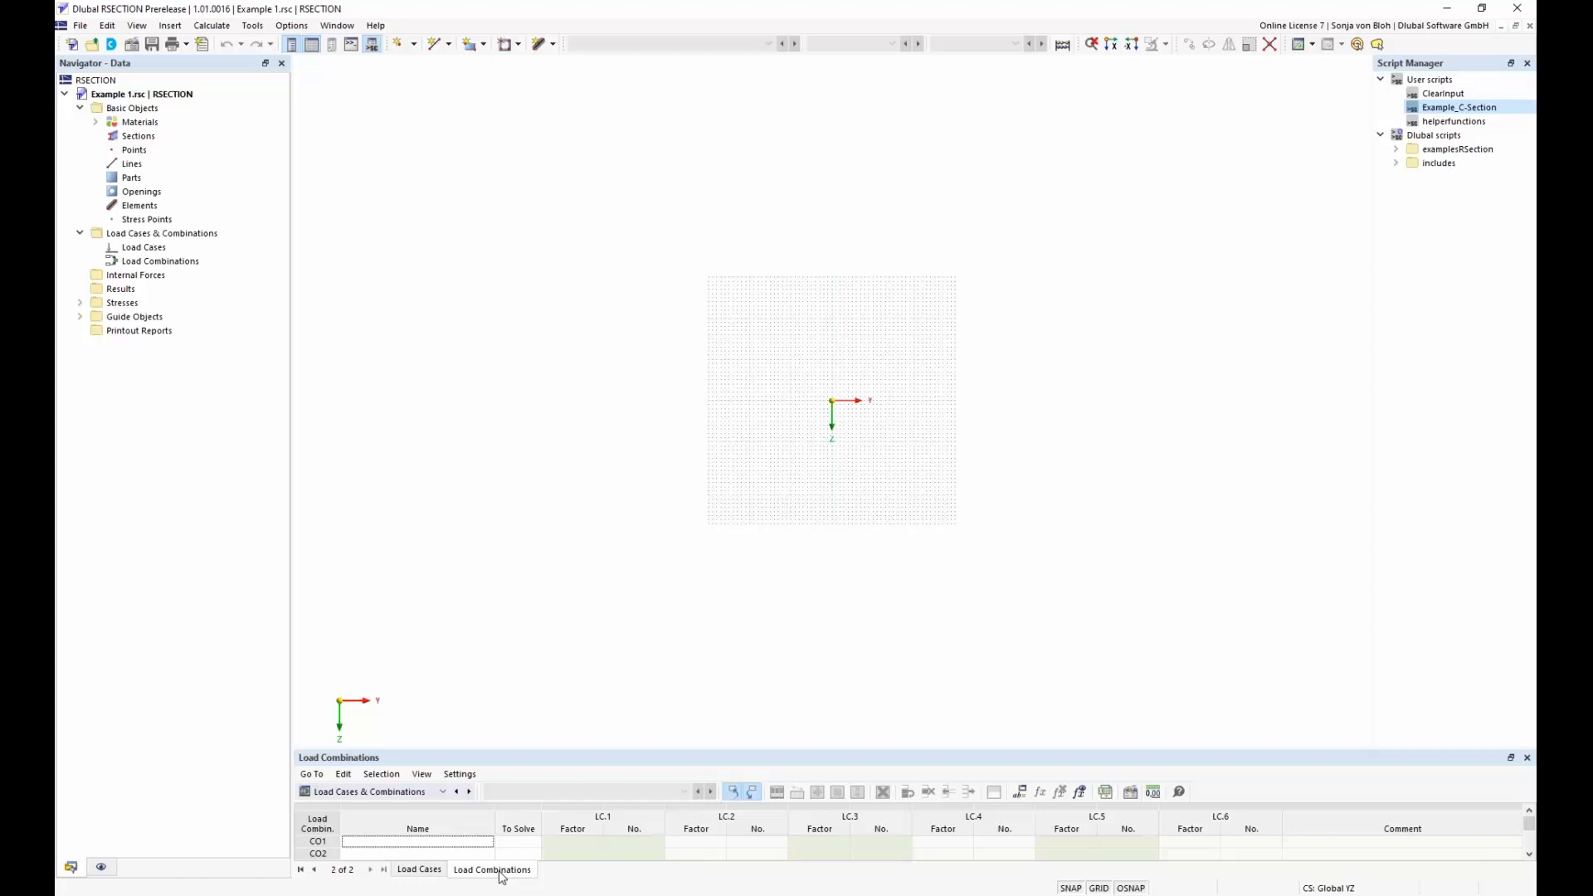
pyautogui.click(440, 871)
pyautogui.click(419, 793)
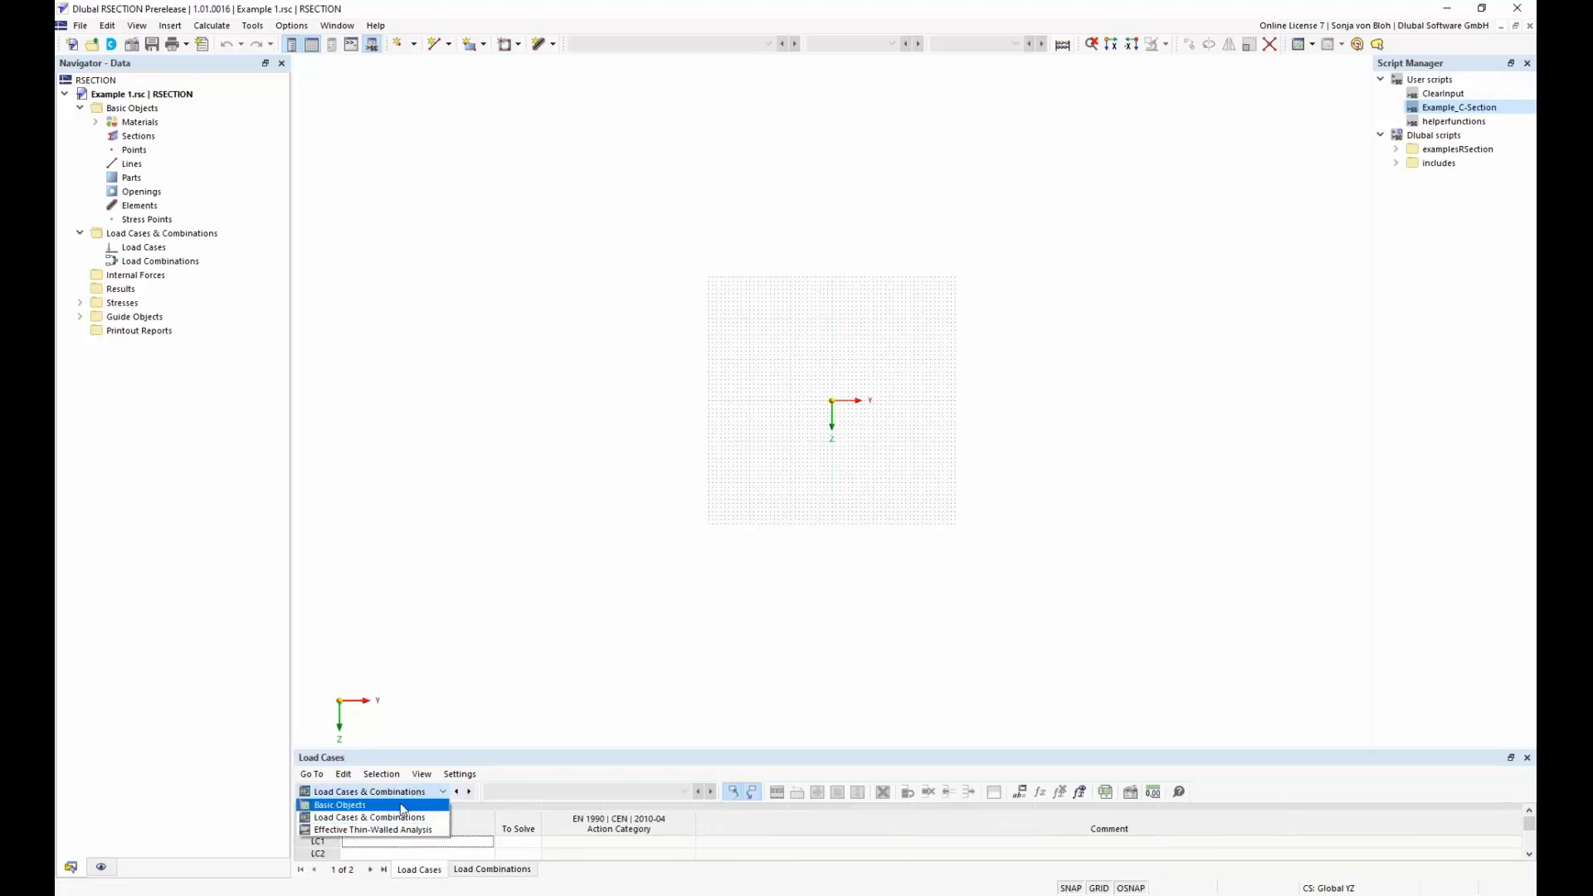
pyautogui.click(402, 806)
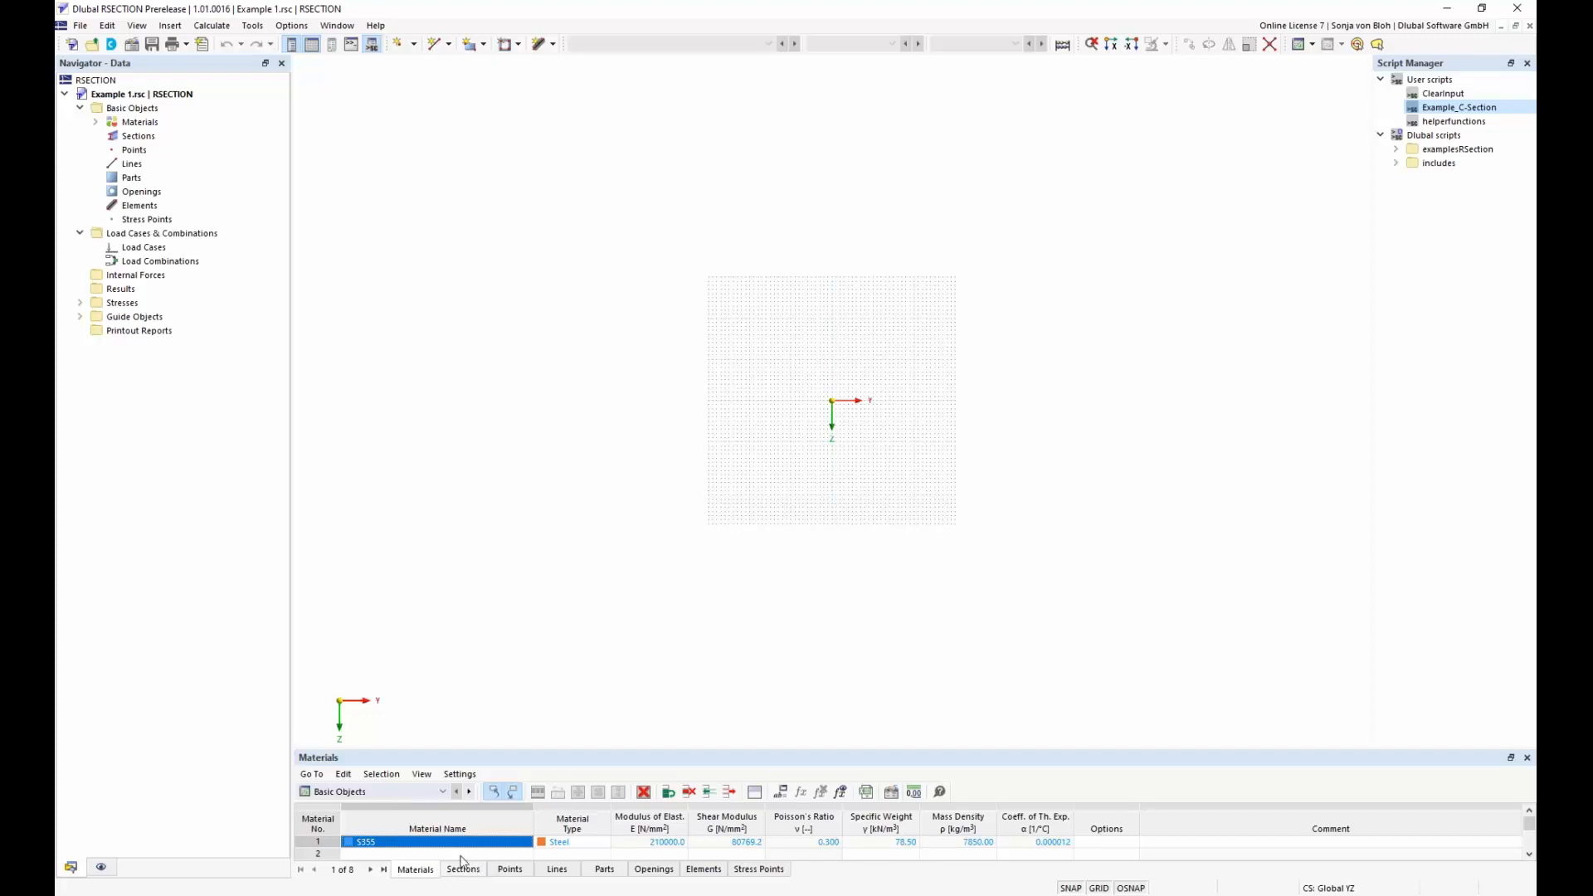
# Examine the commands available for materials and the navigator's display settings, and return to the model data
pyautogui.rightClick(160, 124)
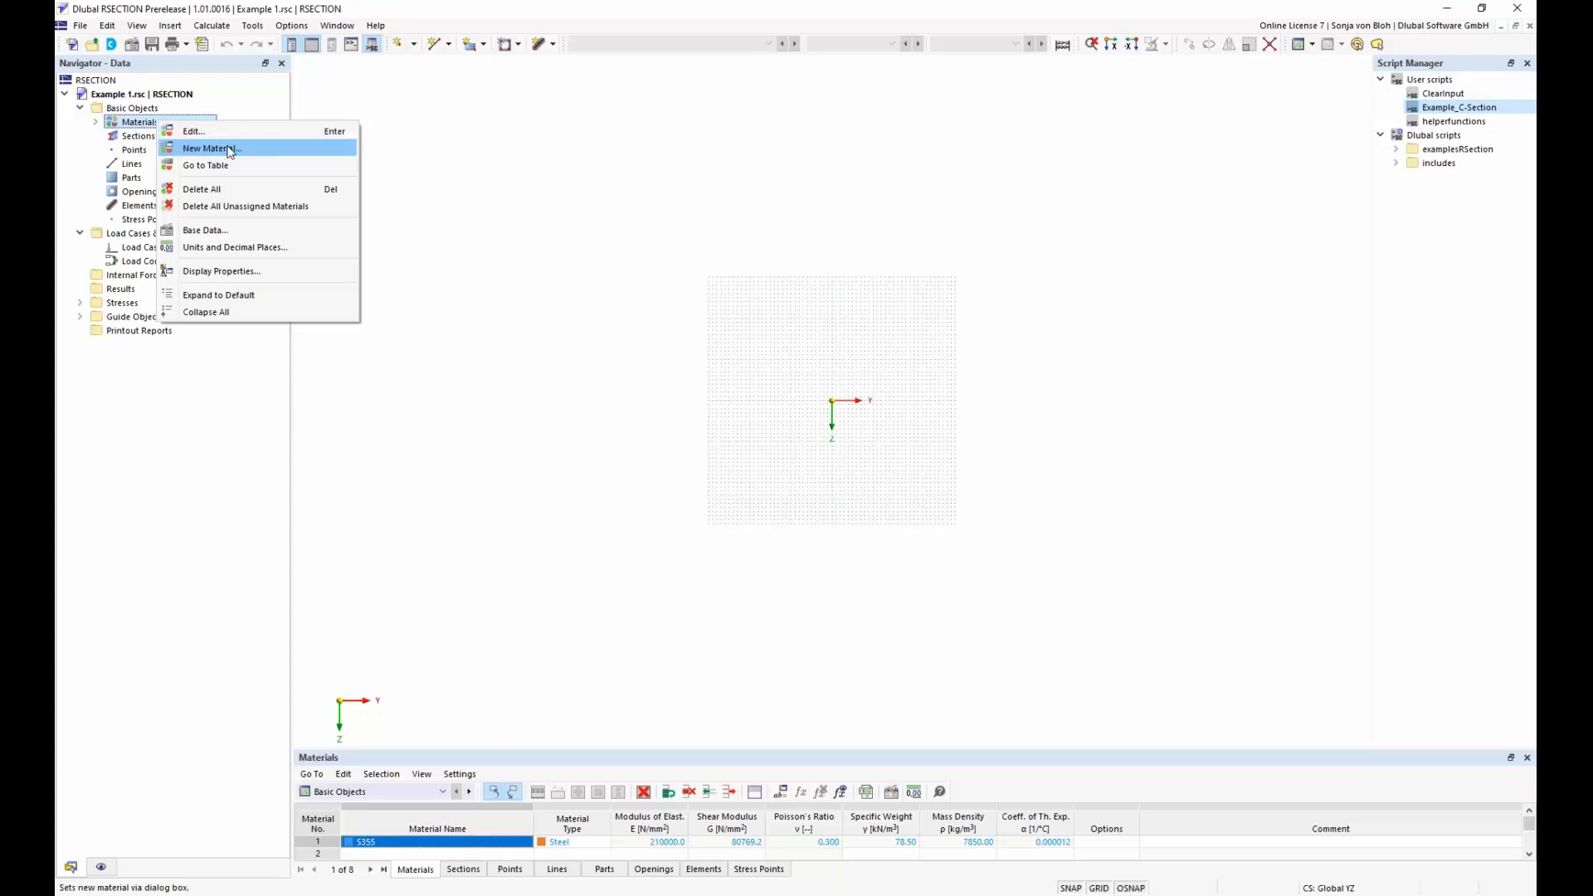
pyautogui.click(489, 388)
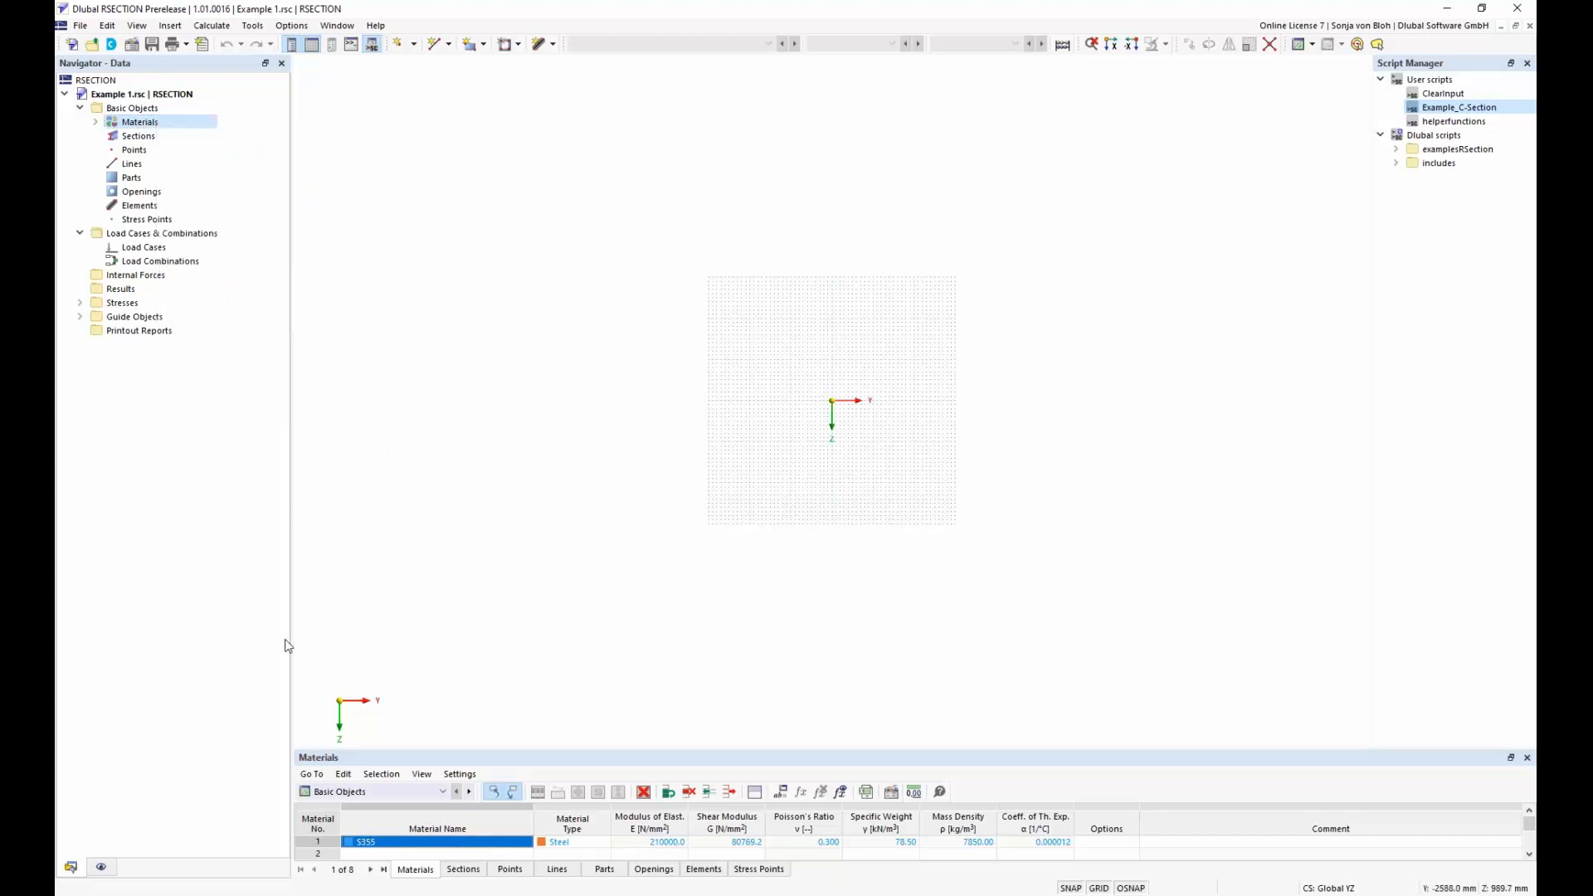
pyautogui.click(101, 866)
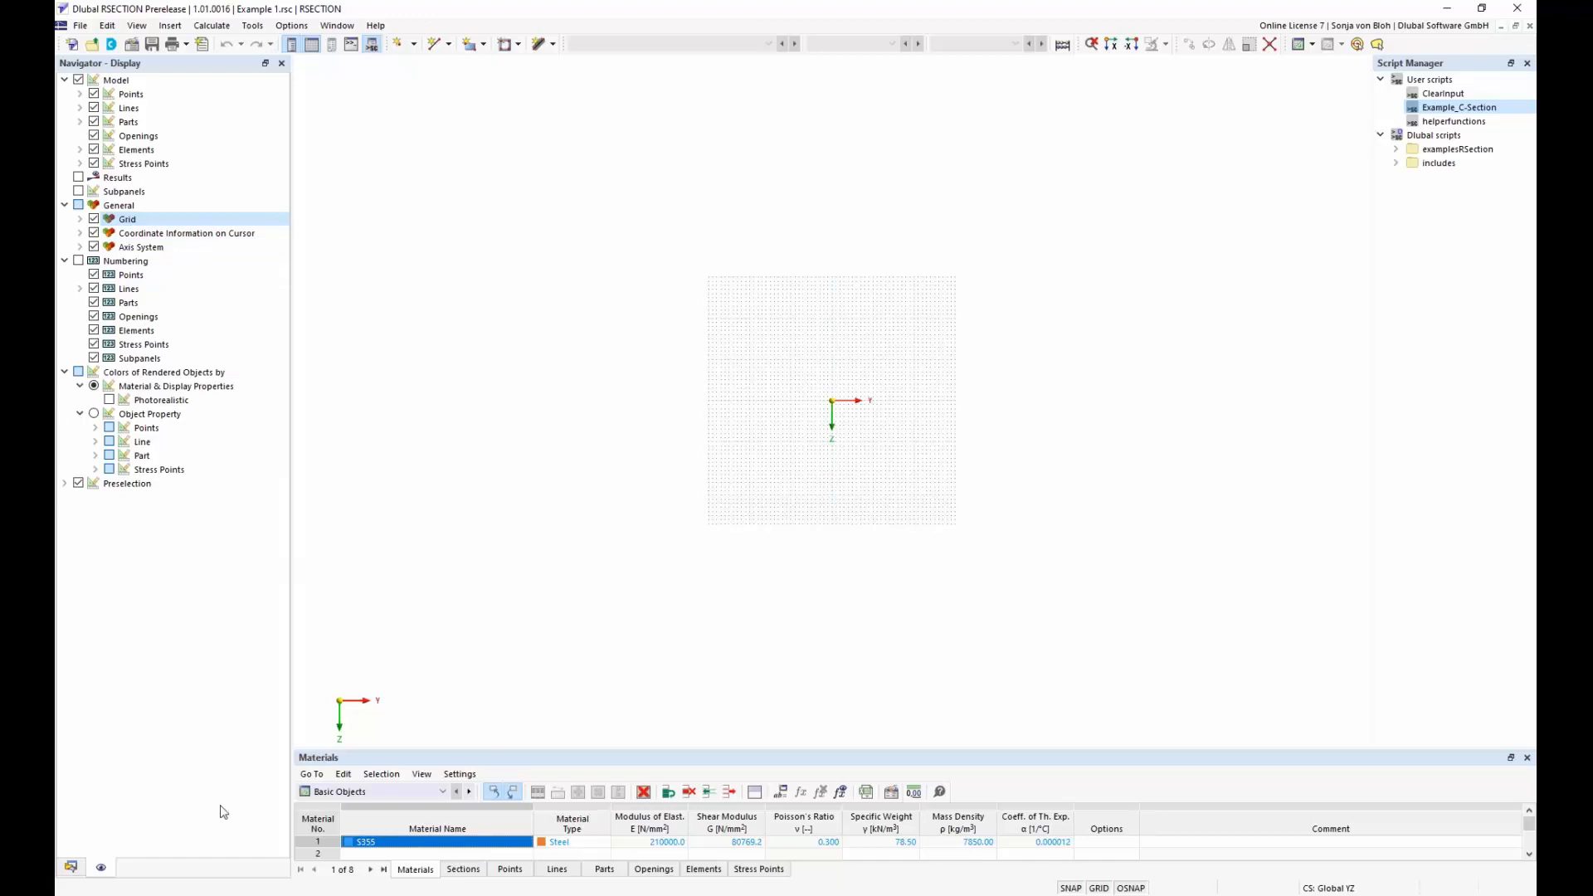
pyautogui.click(73, 867)
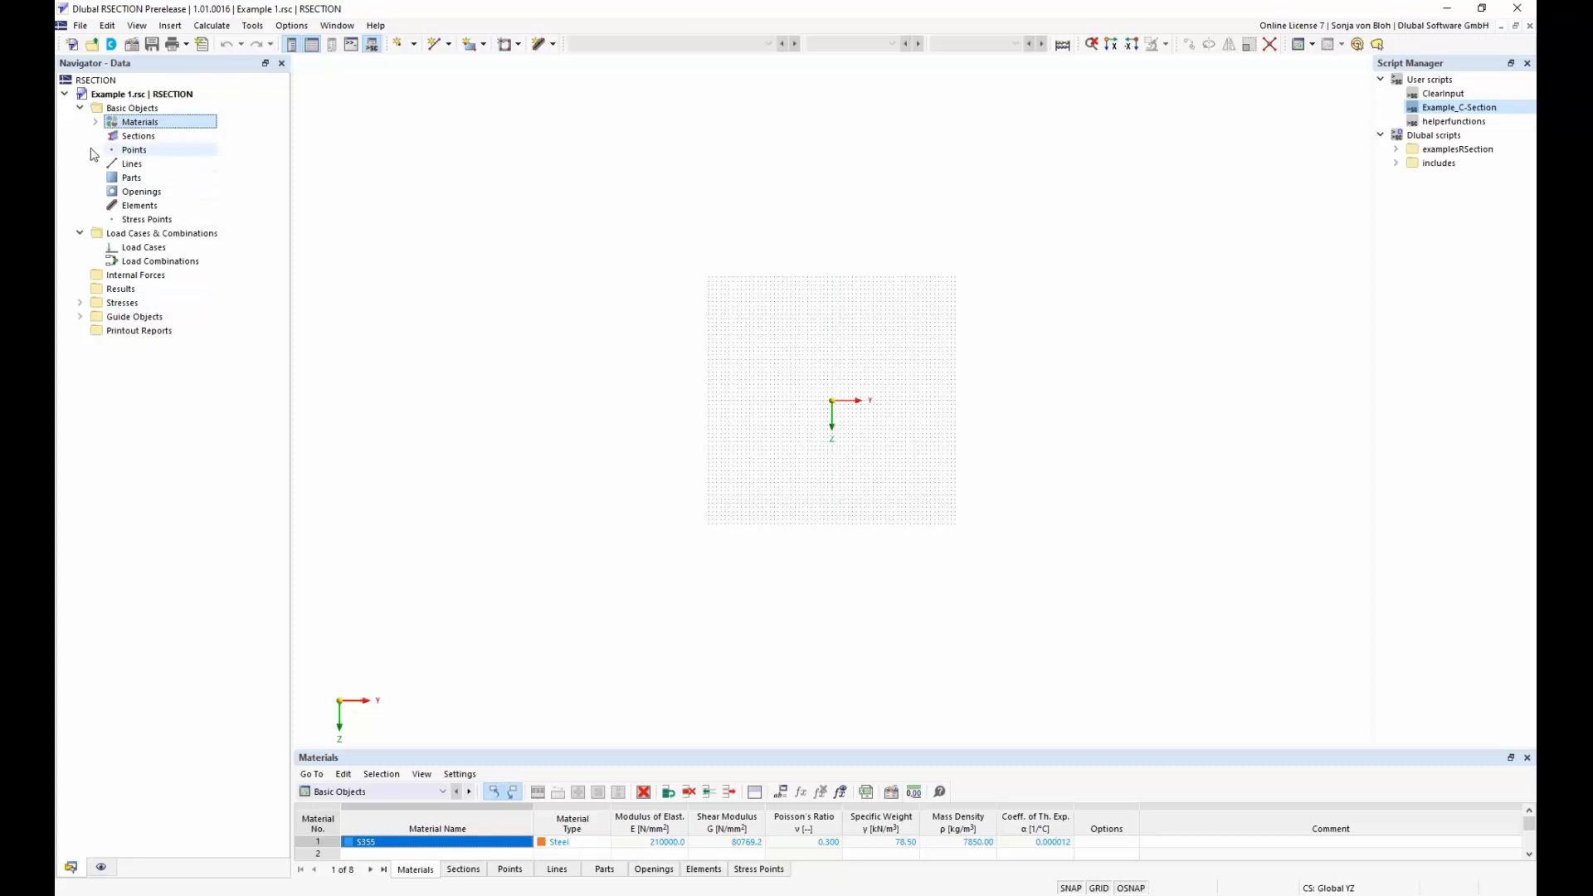
# Open material 1 (S355) from the model data for editing
pyautogui.click(95, 122)
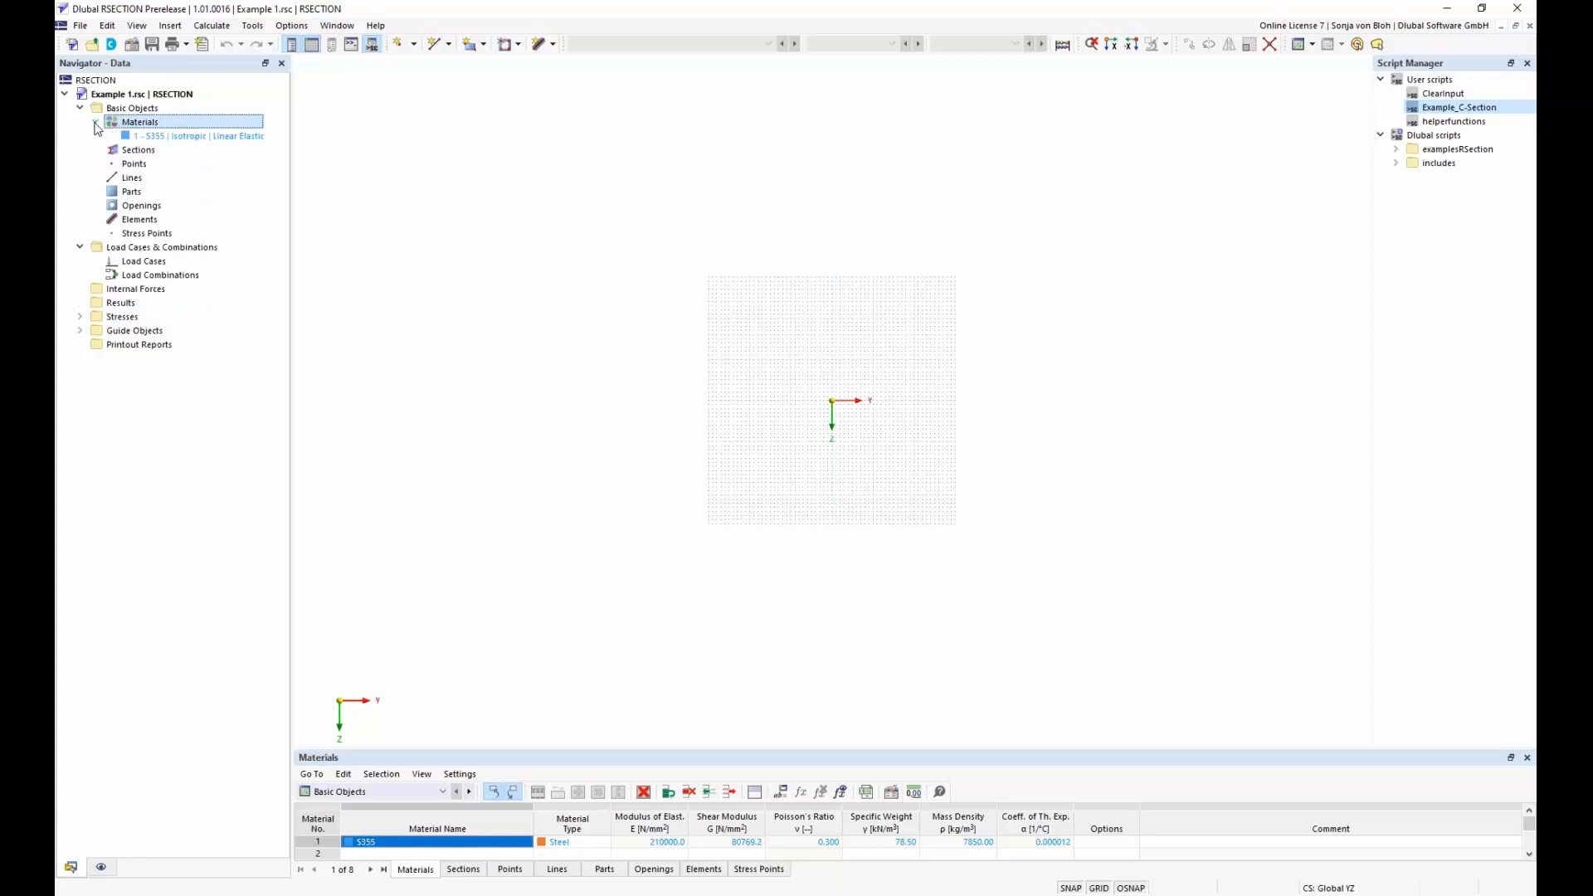
pyautogui.click(194, 137)
pyautogui.rightClick(195, 139)
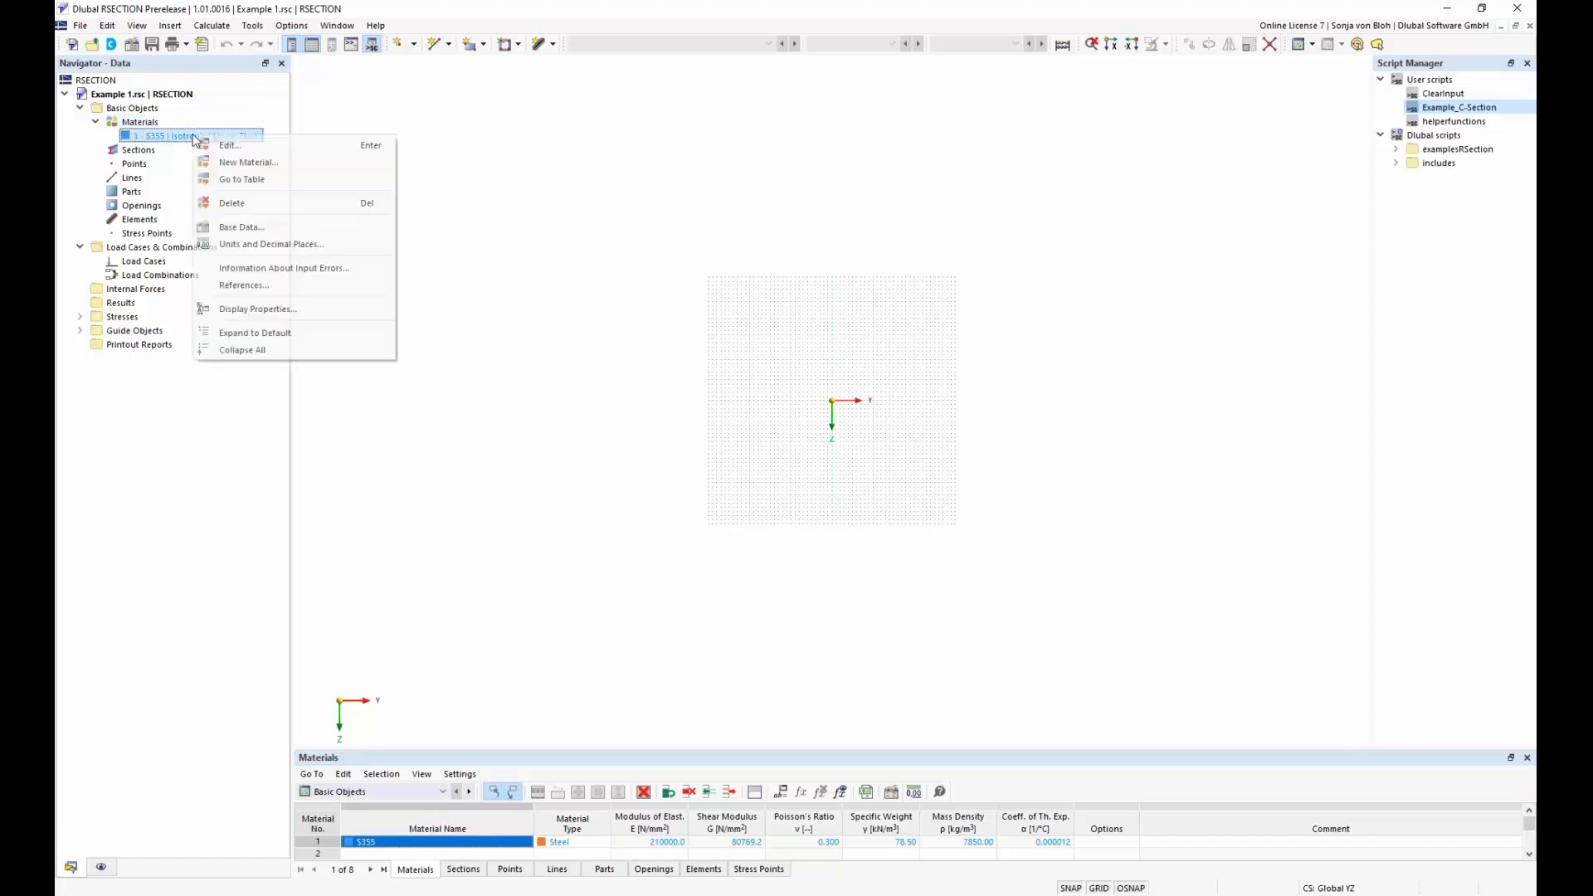
pyautogui.click(247, 146)
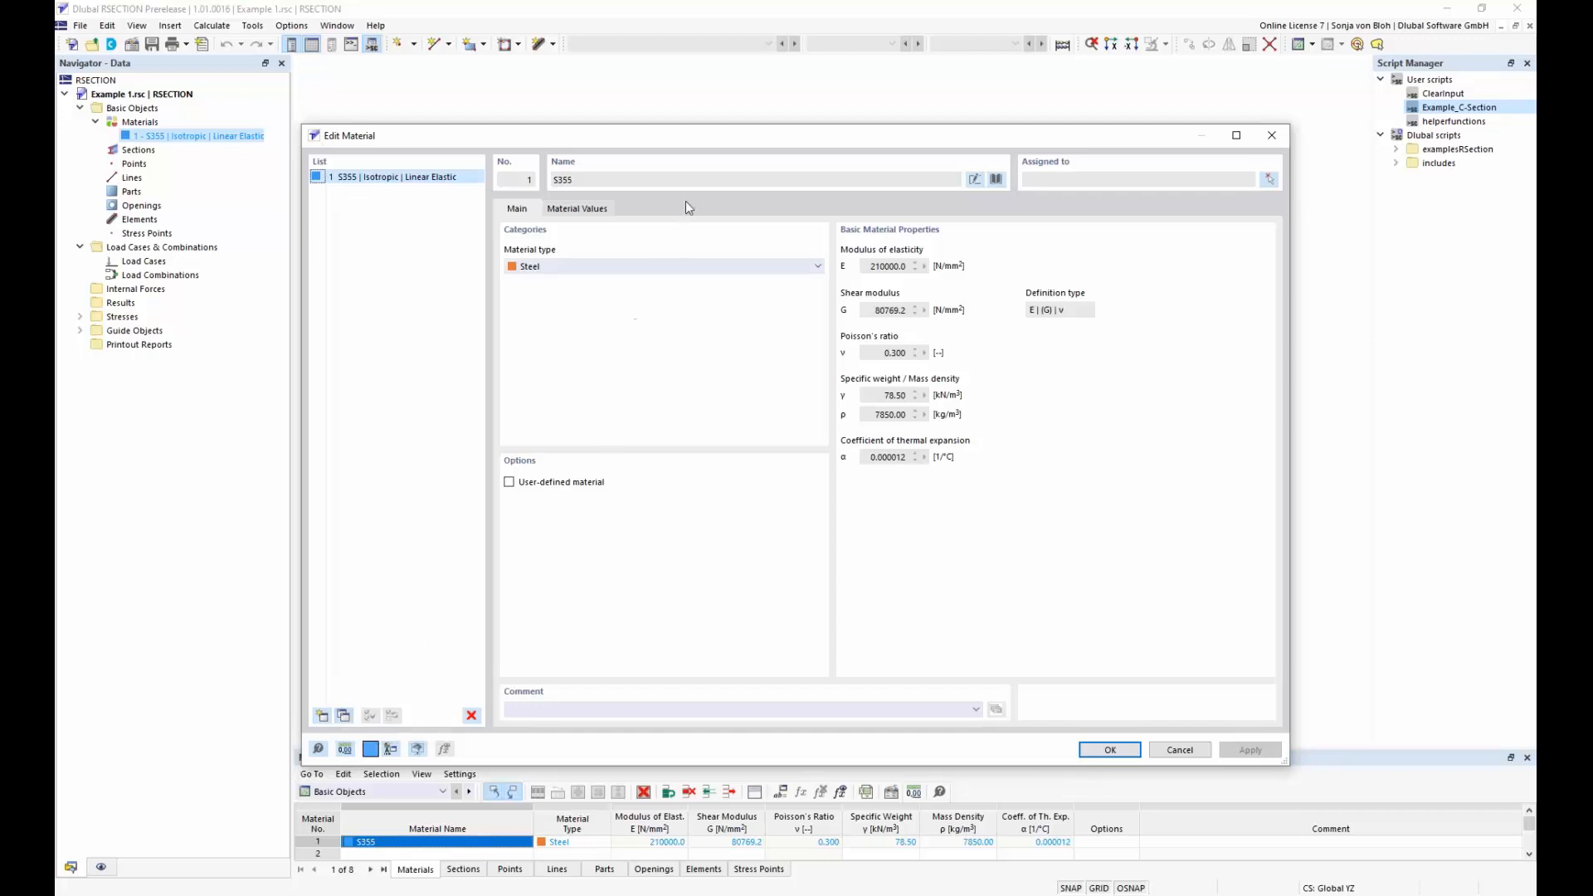
# Replace the material name by finding S235 and choosing S235J0 | EN 10025-2:2004-11 from the suggestions
pyautogui.click(975, 181)
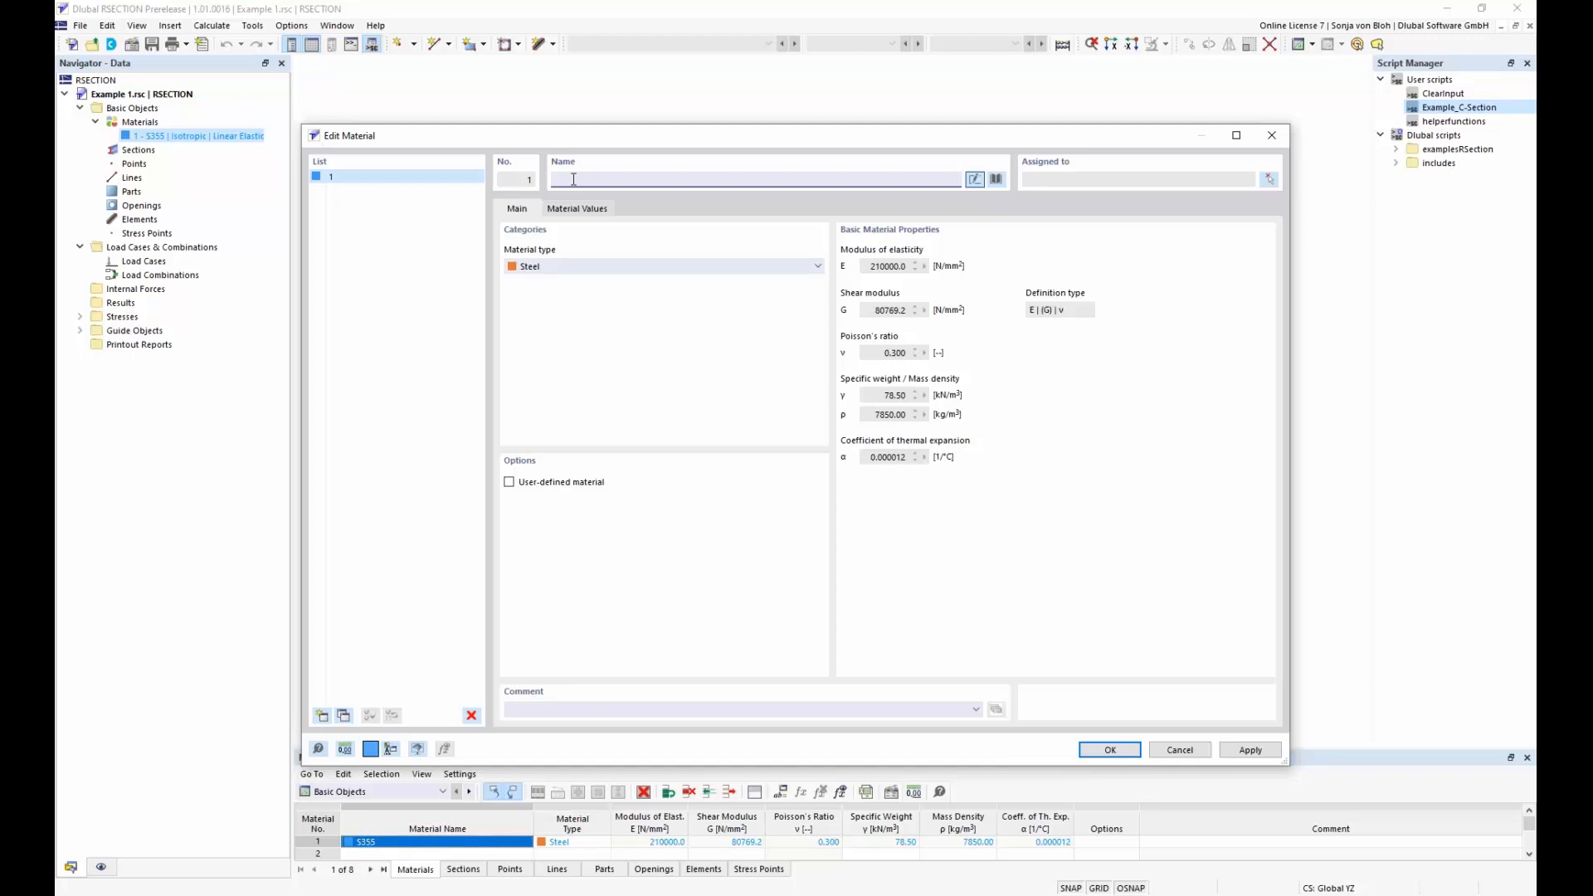
pyautogui.write('S')
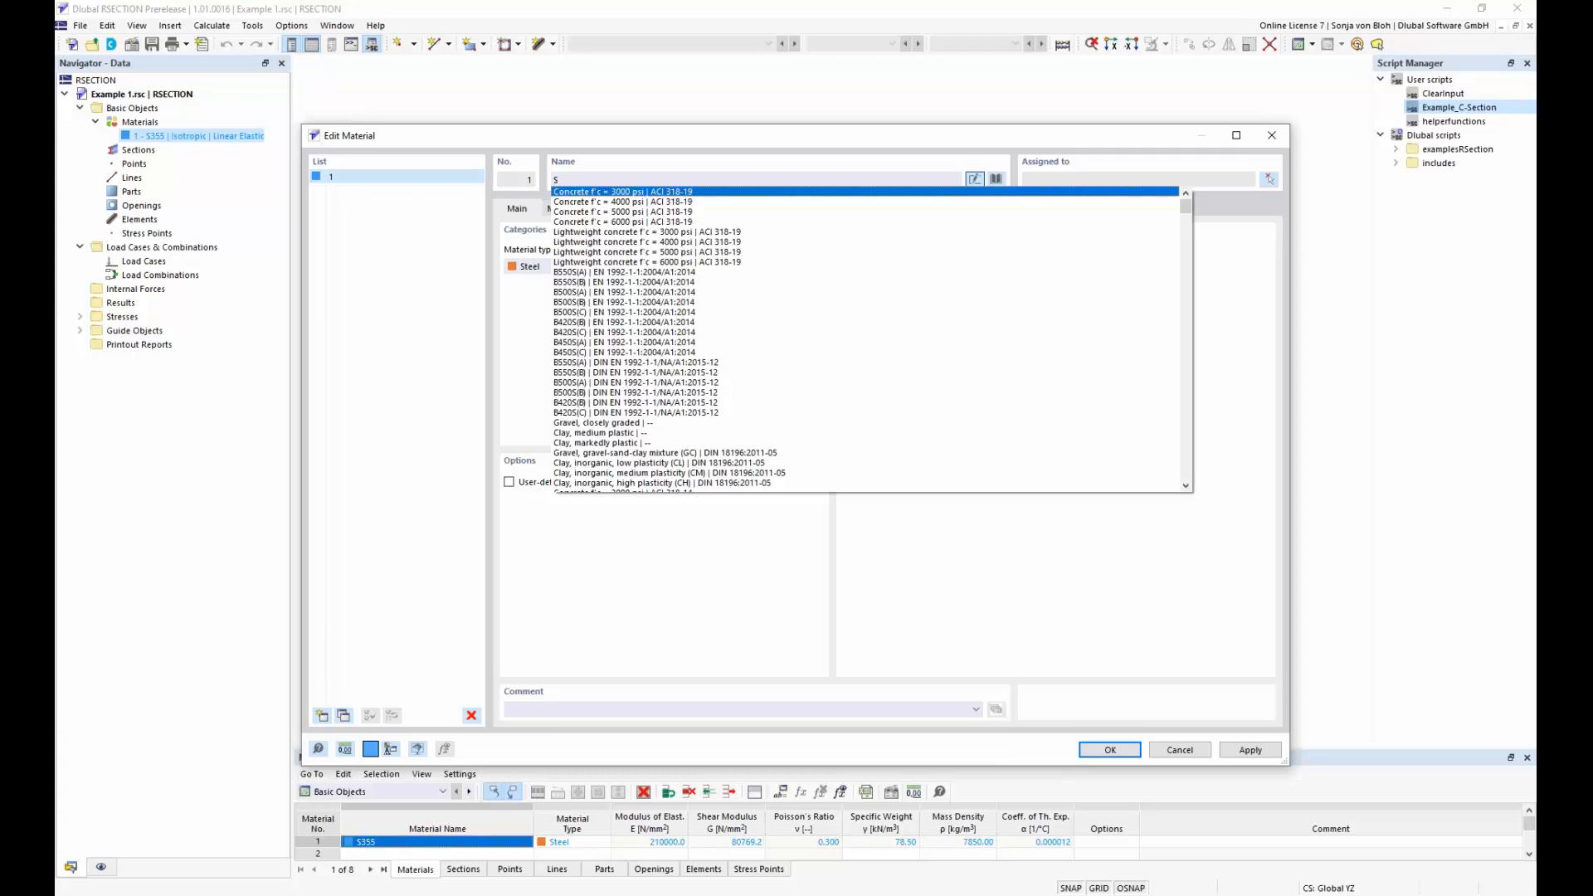
pyautogui.write('235')
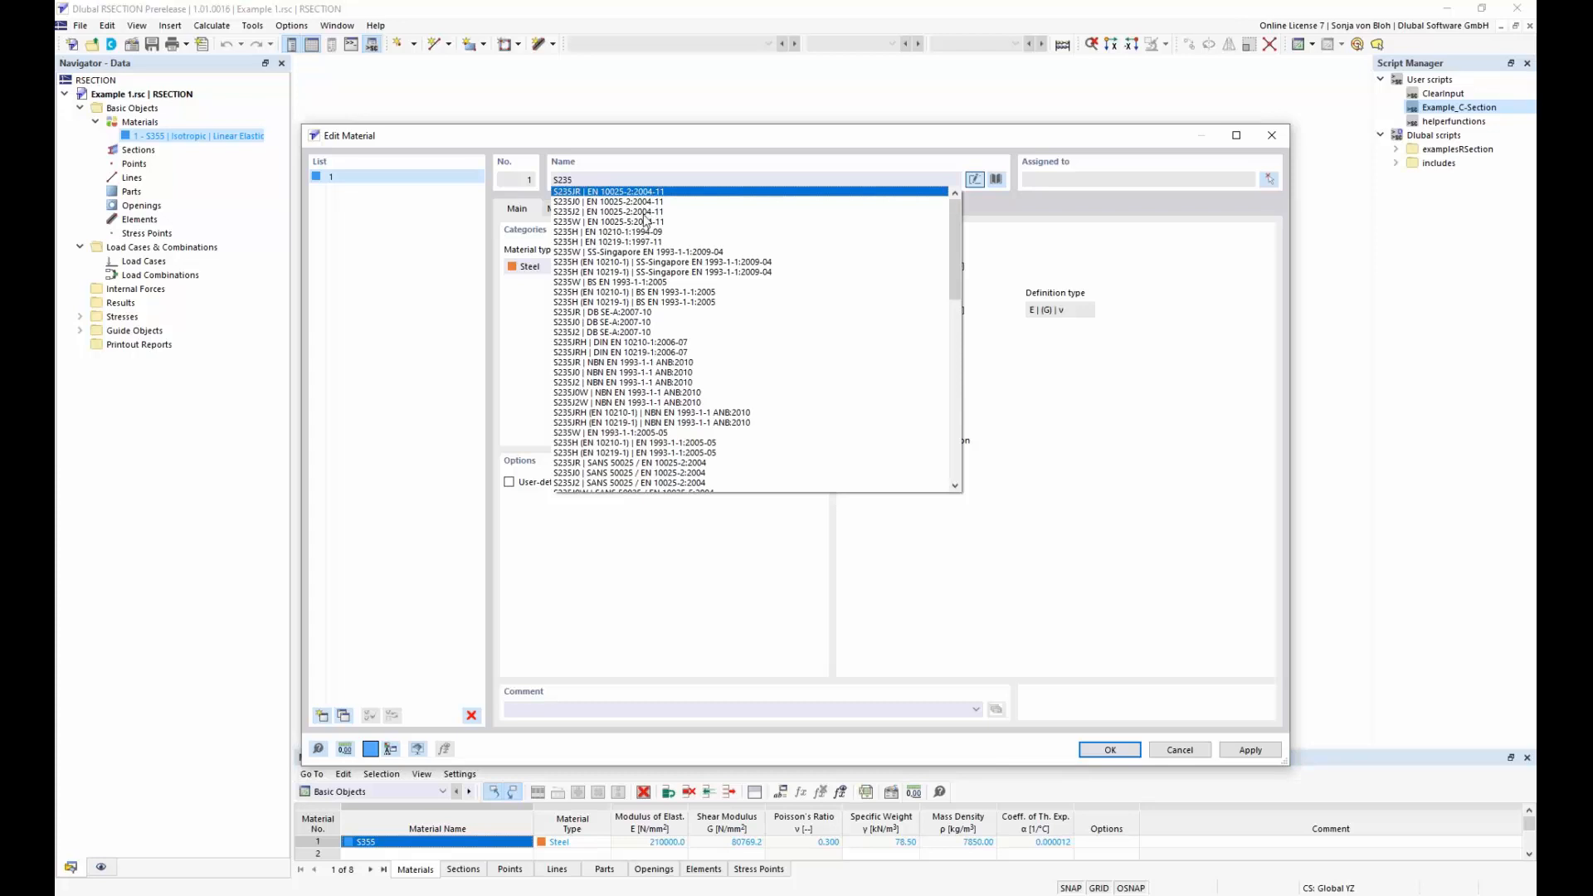
pyautogui.click(614, 203)
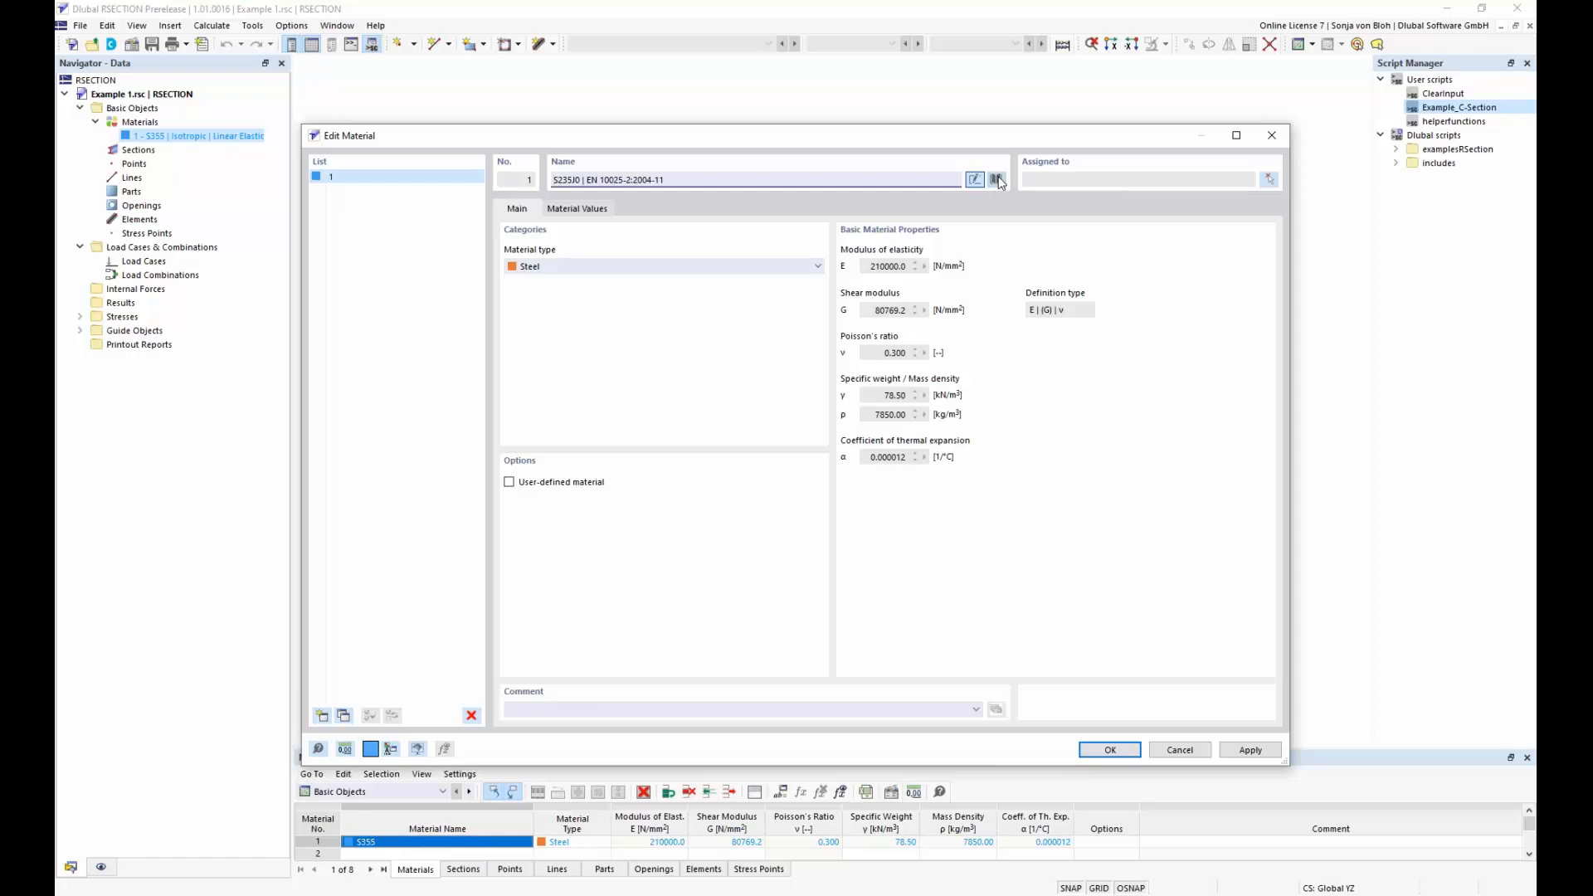
# In the material library, filter by Steel, search for S355, and assign S355 from the Steel S series, EN 10025-2:2004-11
pyautogui.click(997, 179)
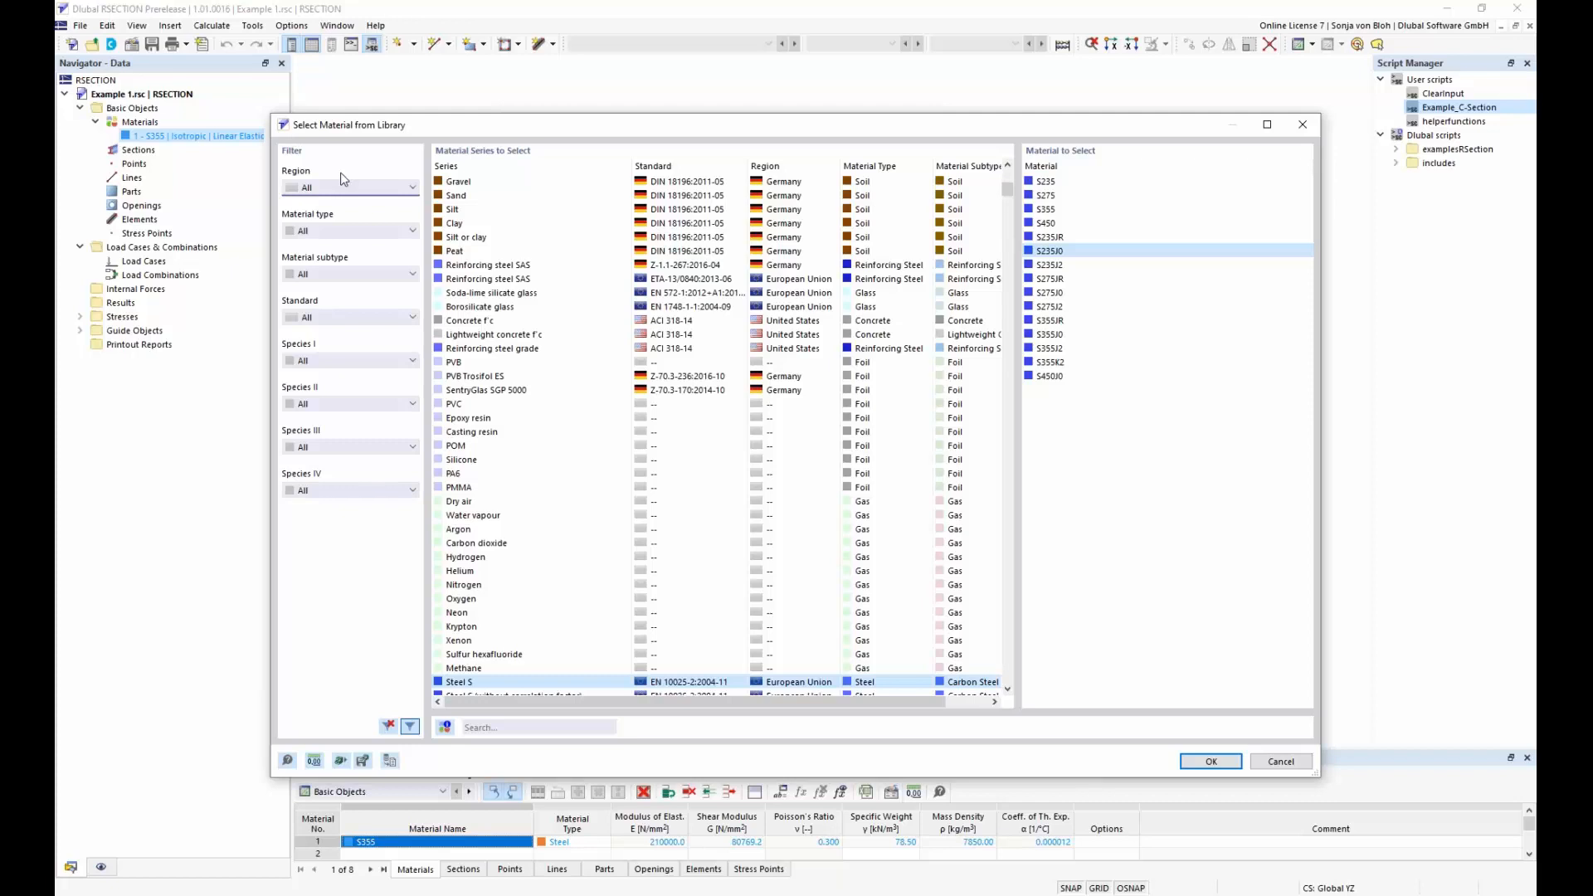
pyautogui.click(415, 236)
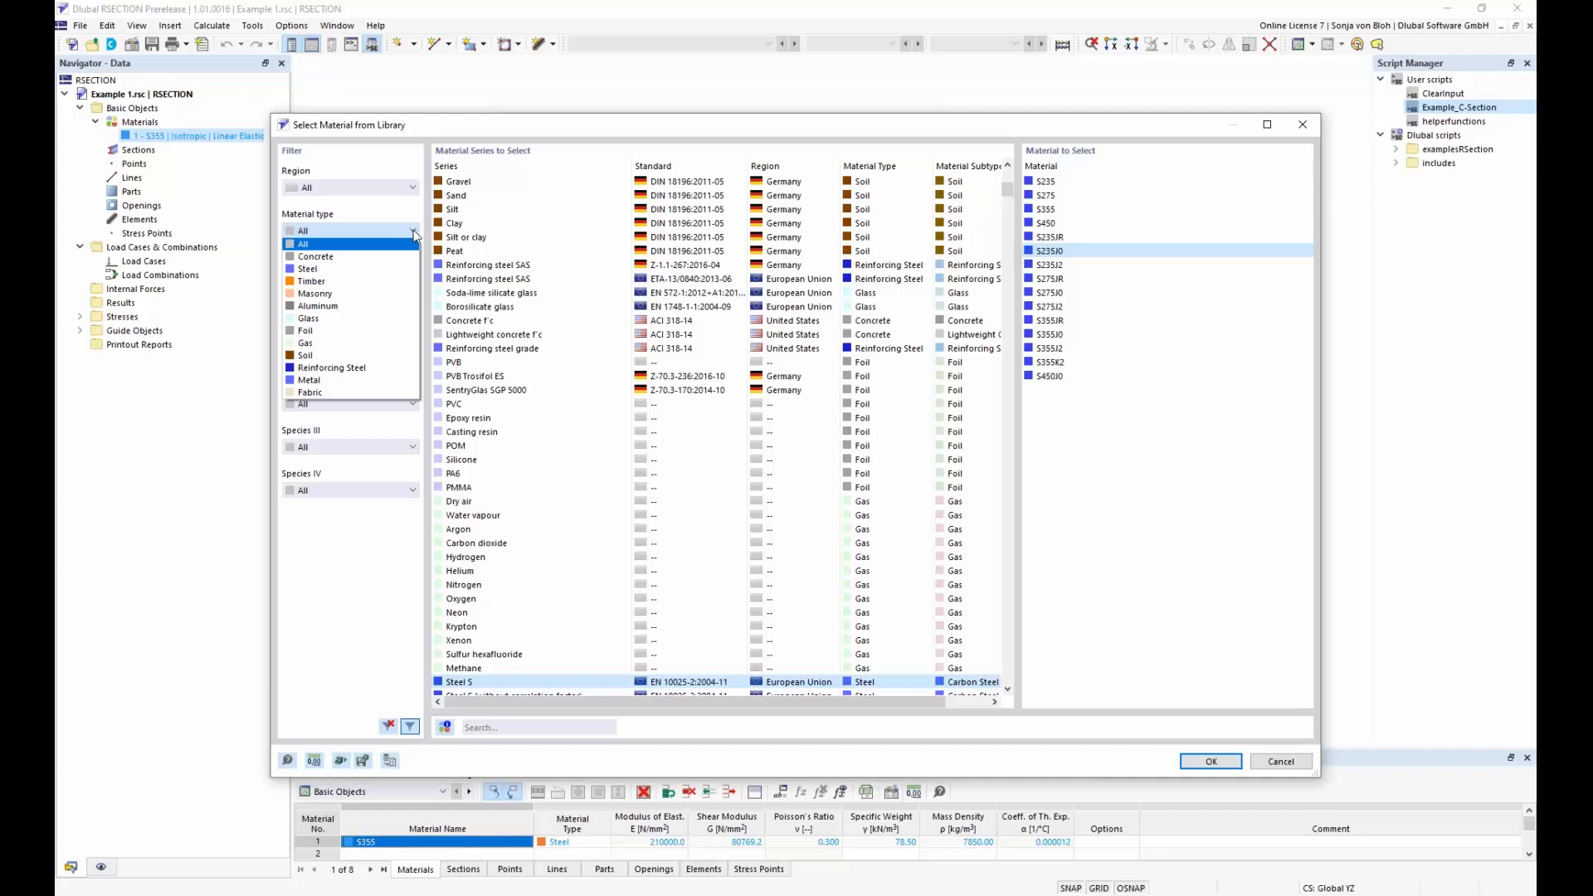
pyautogui.click(328, 270)
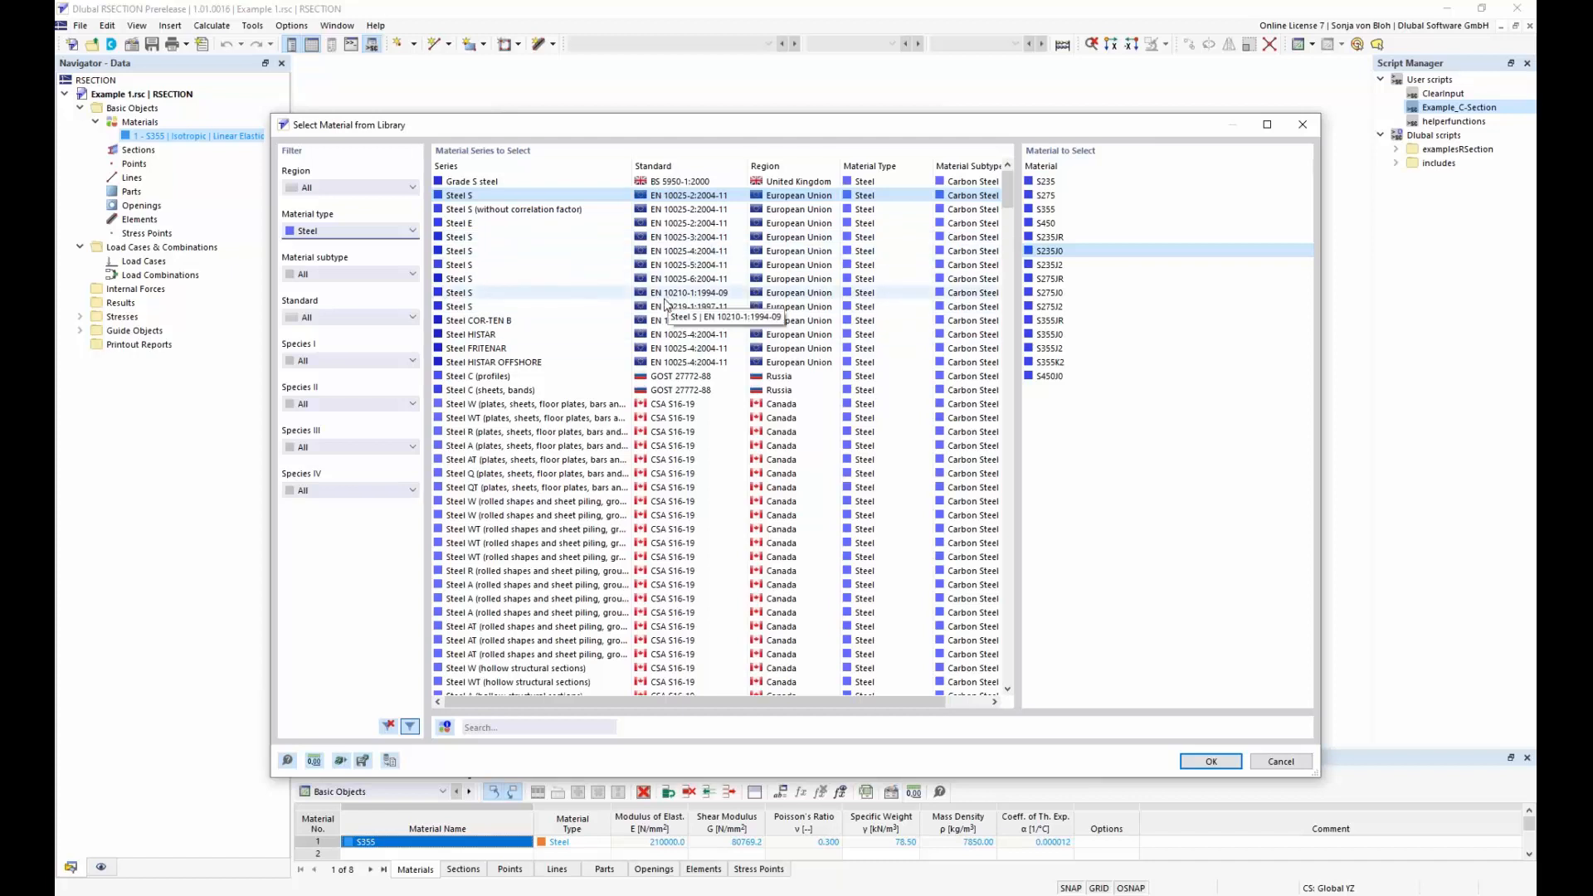
pyautogui.click(502, 728)
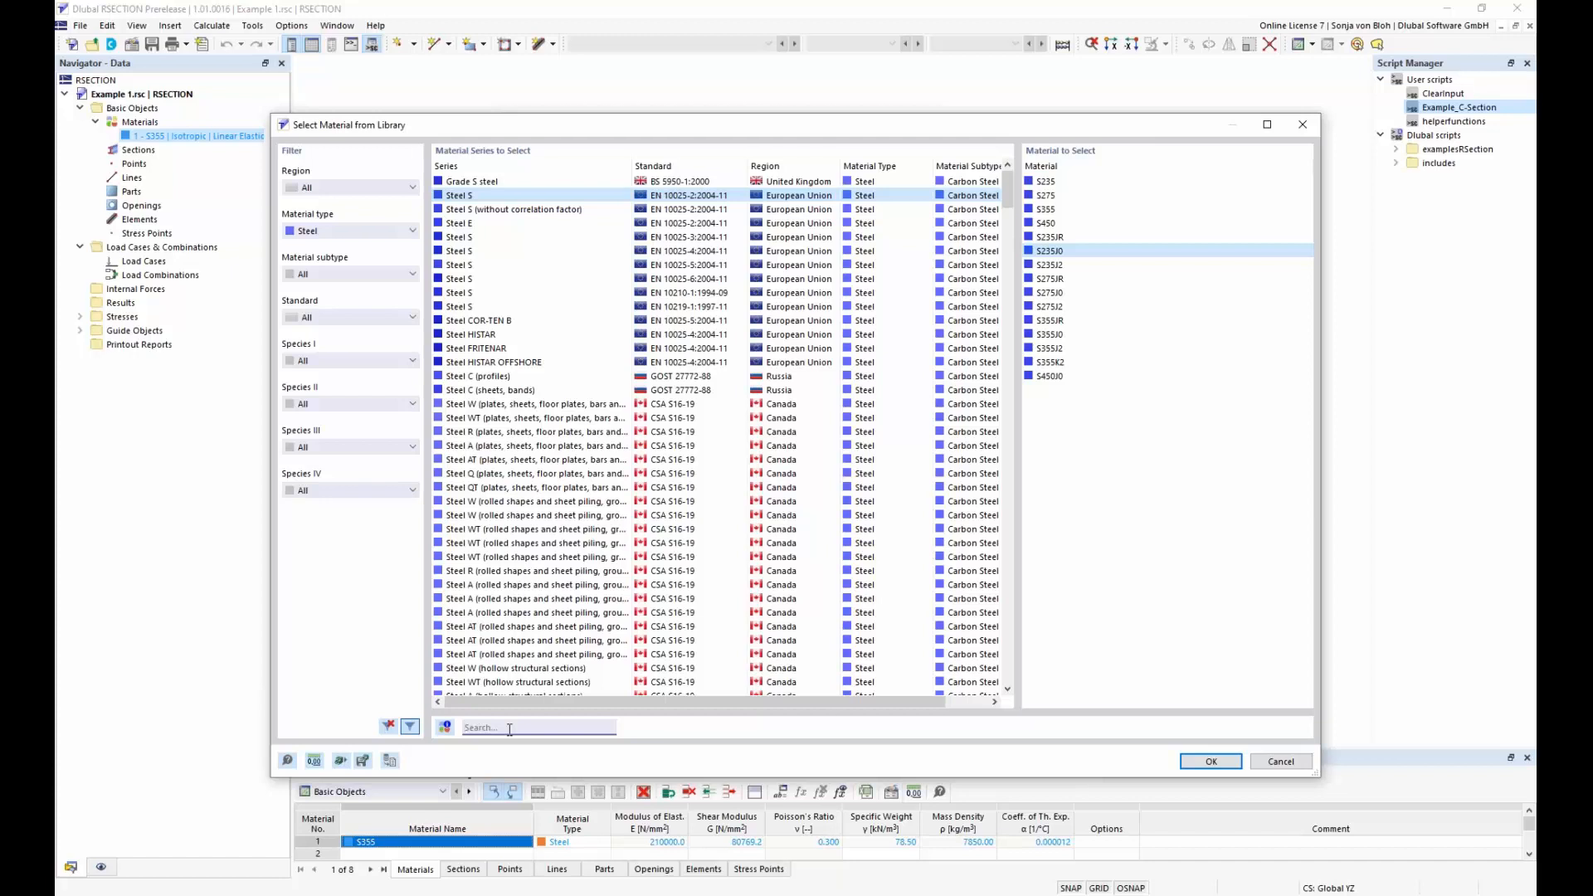
pyautogui.write('S355')
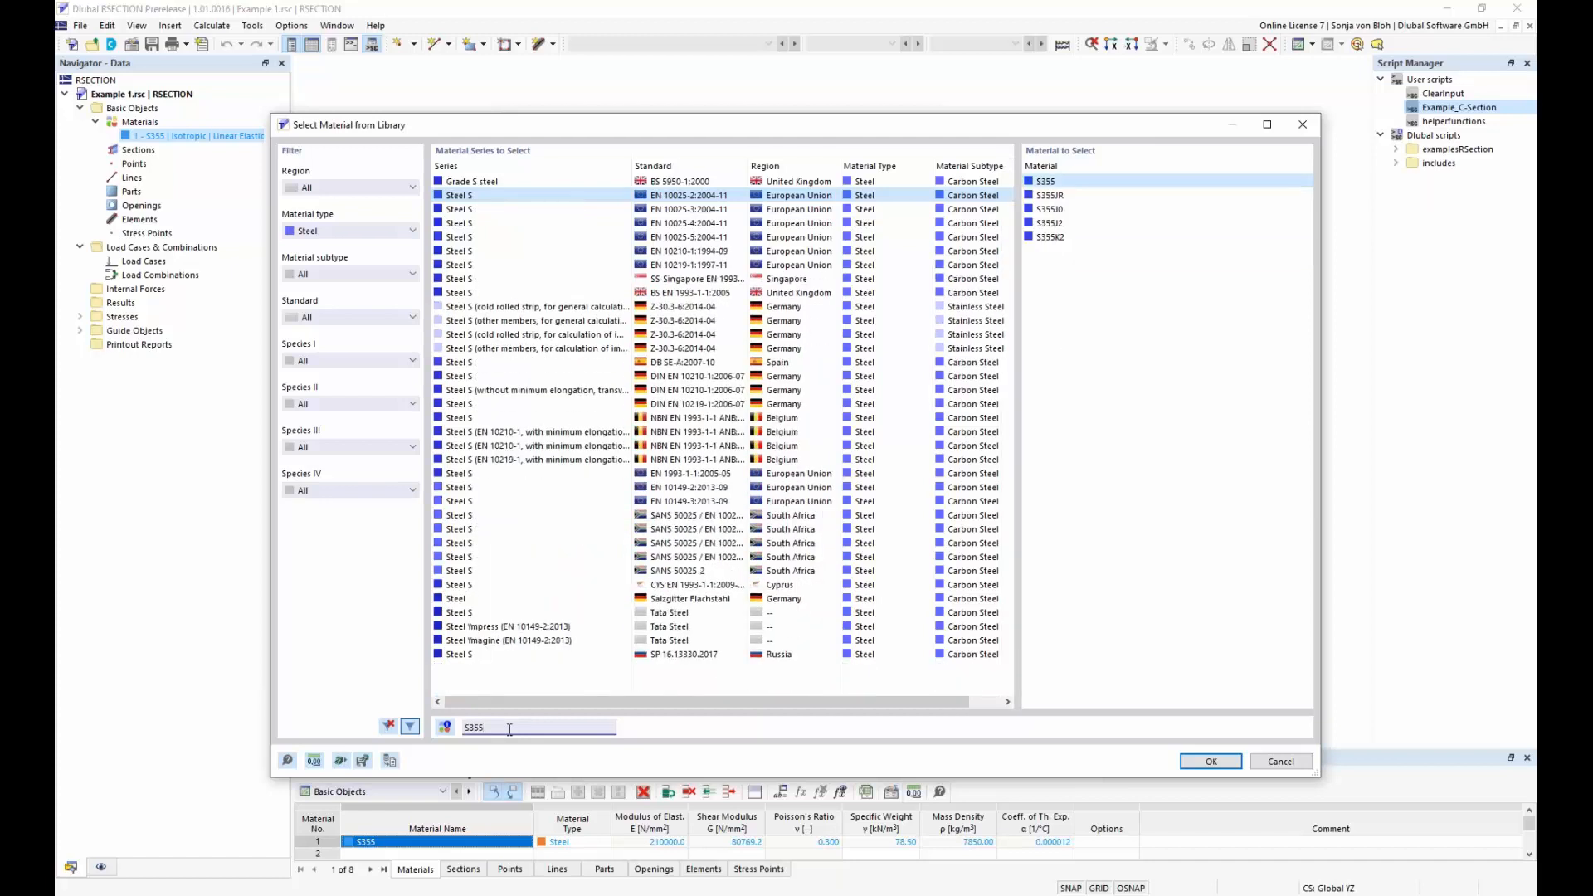
pyautogui.click(1048, 183)
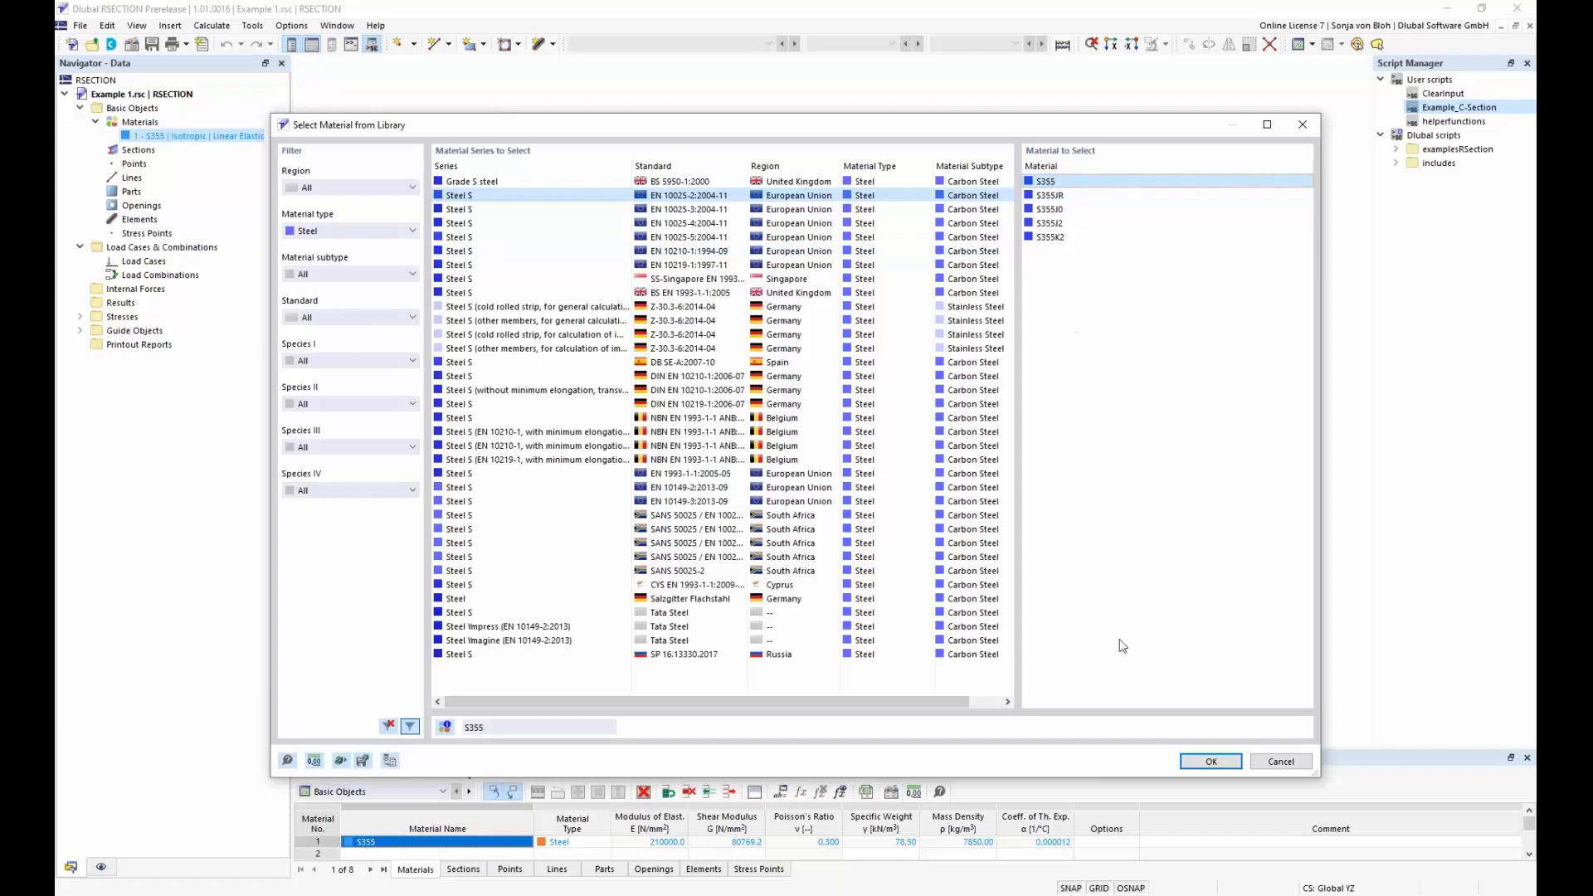
pyautogui.click(1209, 761)
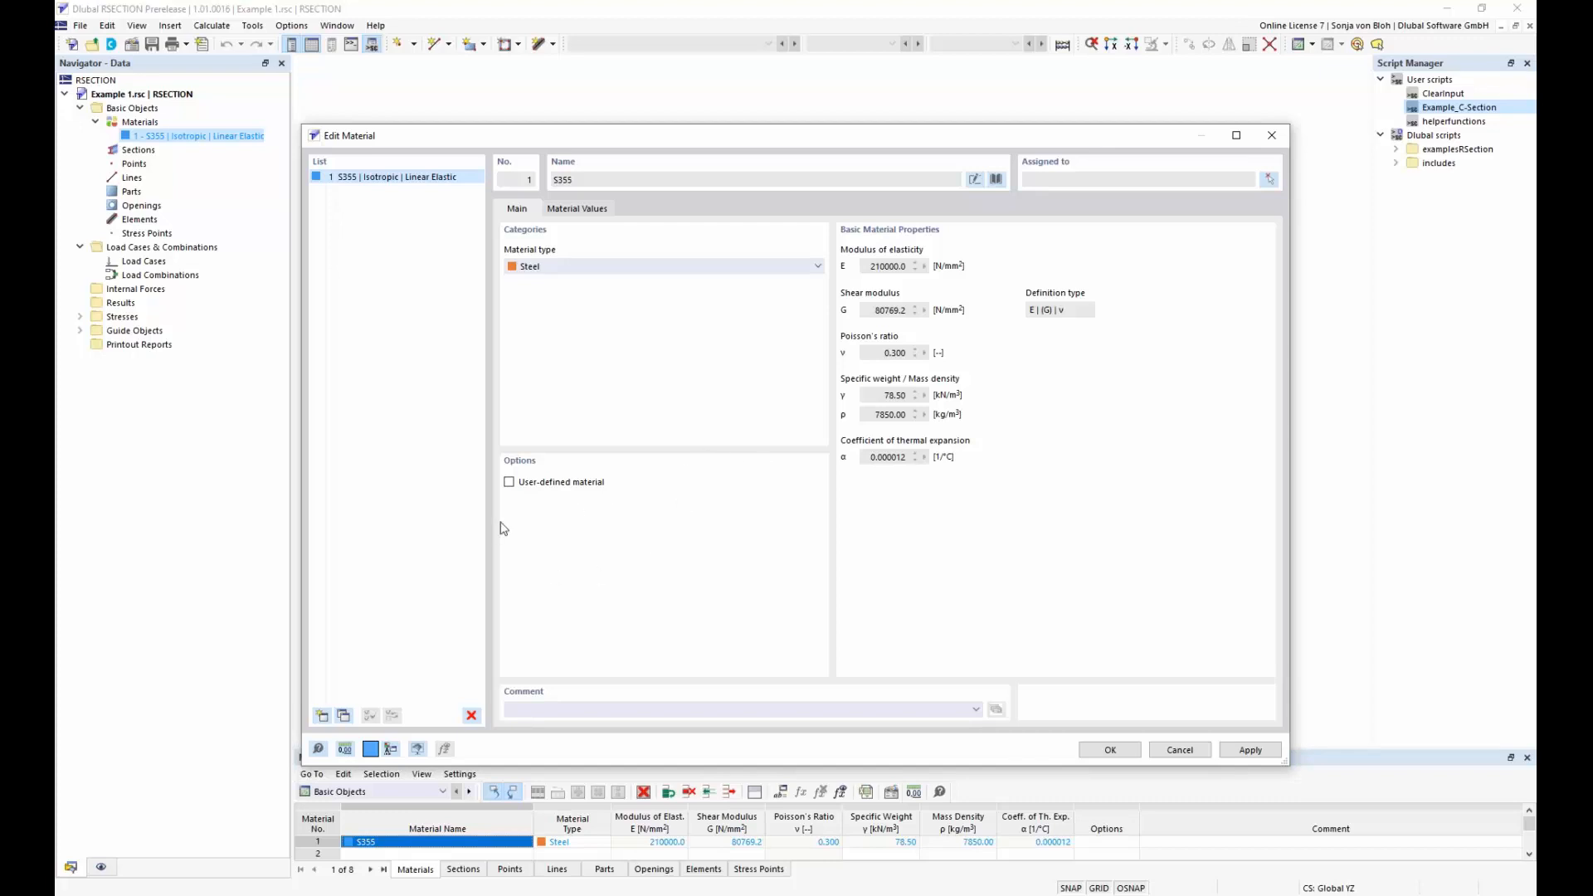
# Examine the material values with the user-defined material option enabled, switch the option off again and accept the material
pyautogui.click(510, 483)
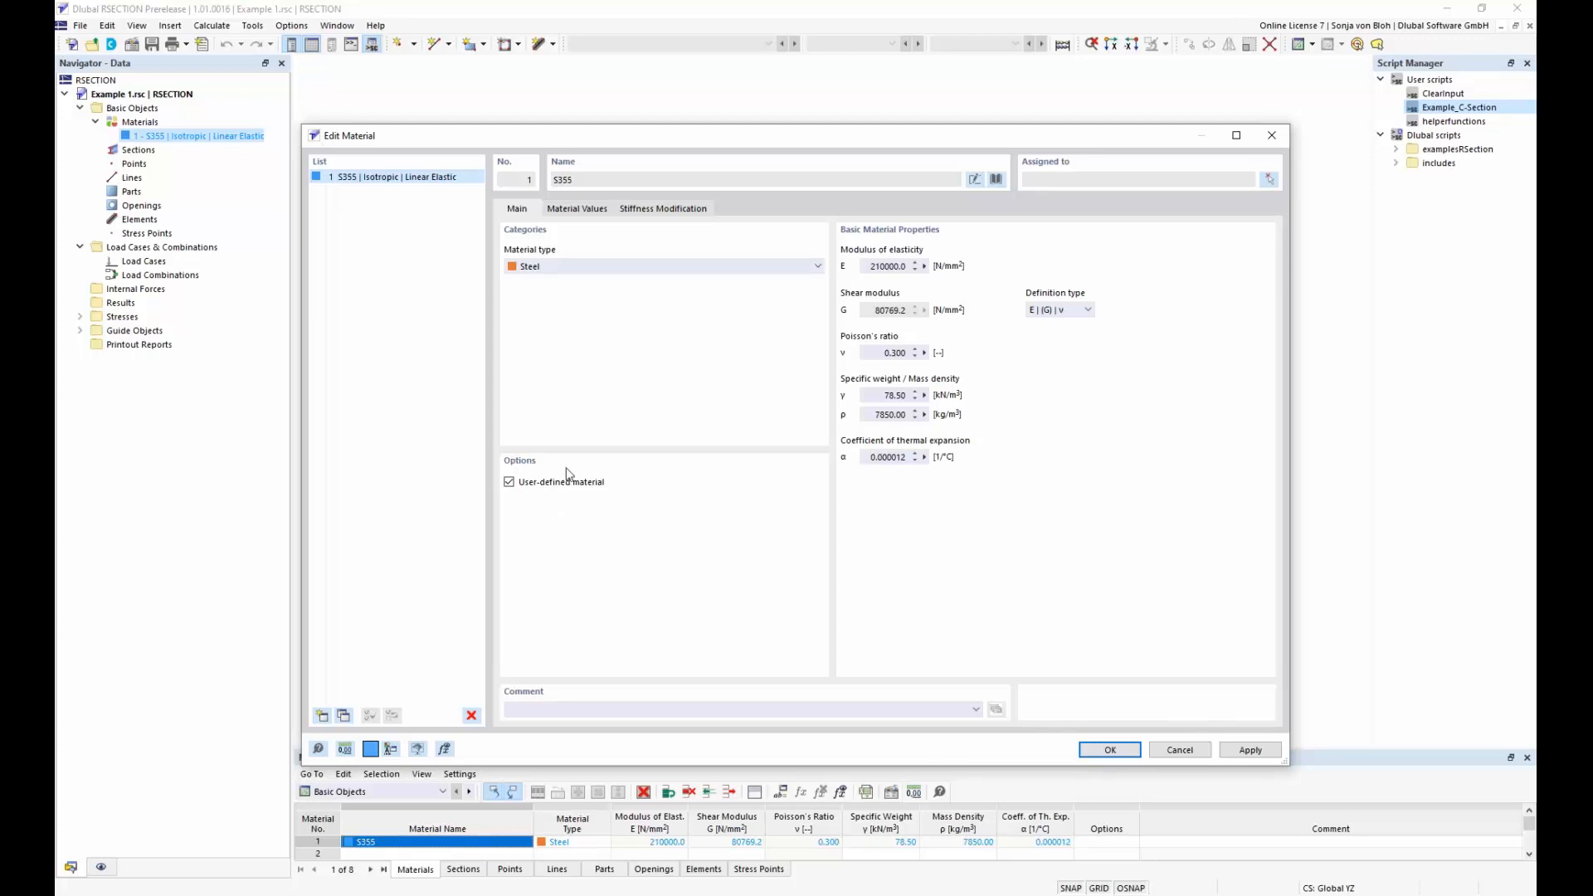
pyautogui.click(586, 210)
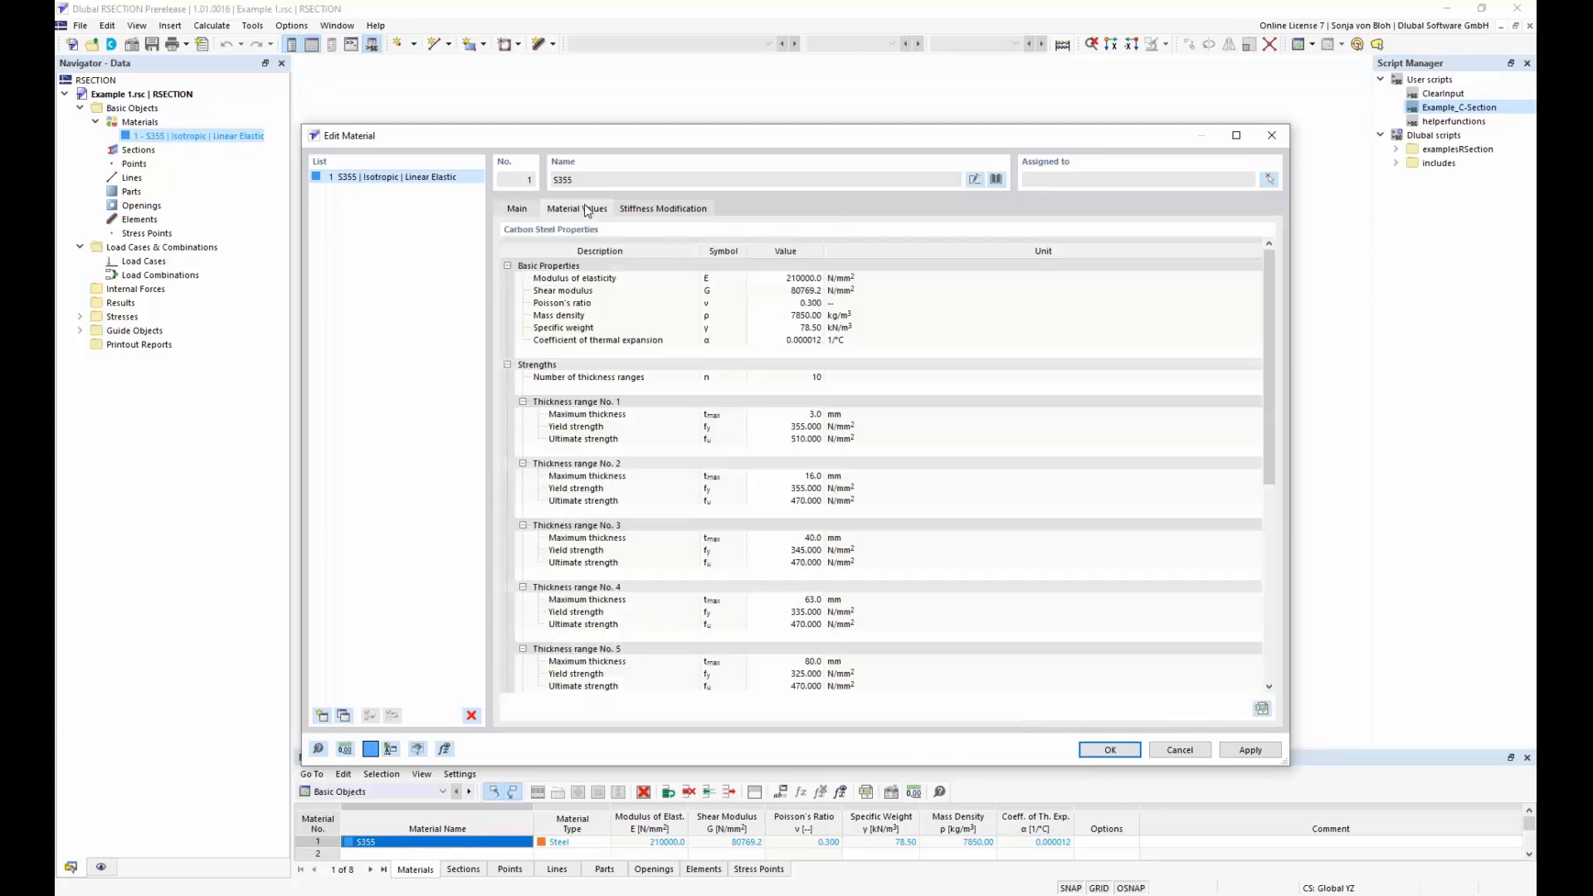
pyautogui.click(517, 213)
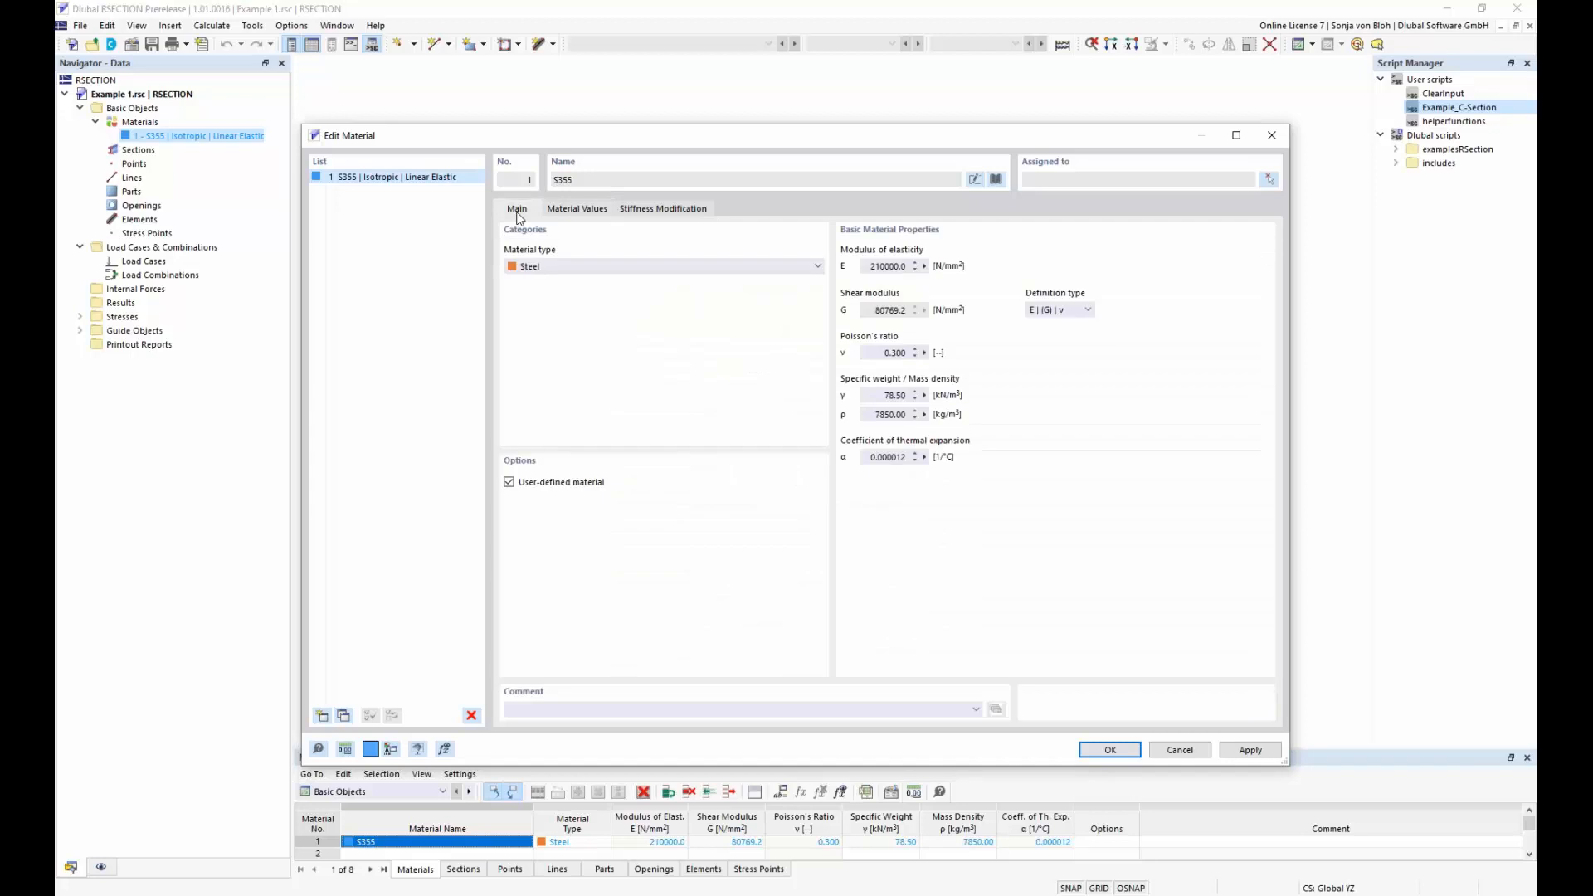
pyautogui.click(510, 483)
pyautogui.click(1107, 751)
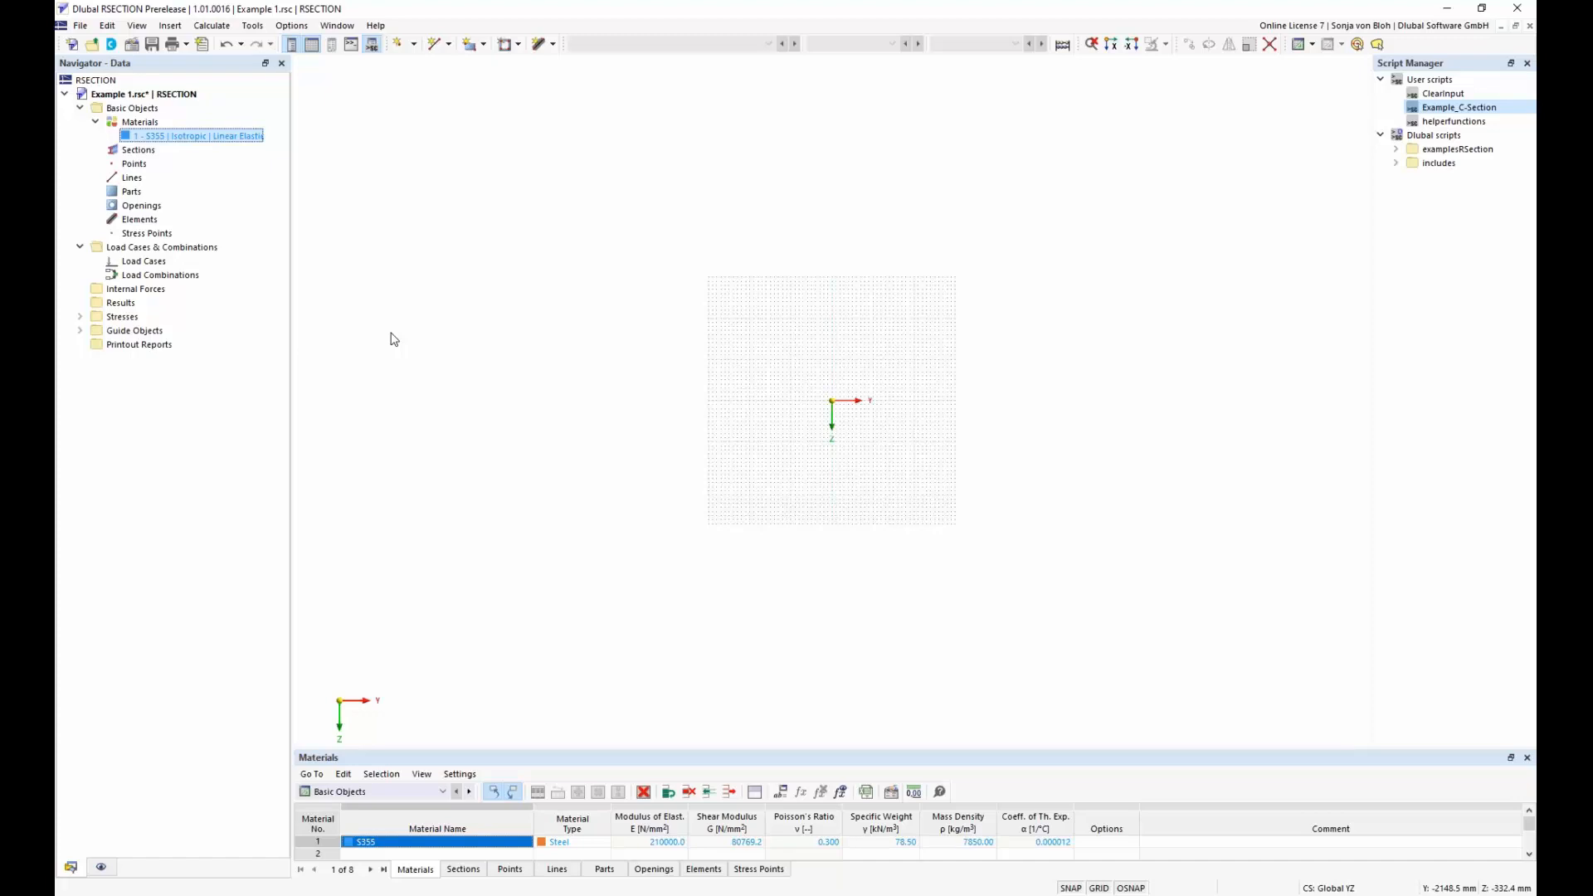
# Create a new section from the standardized steel angle library: L 200x150x12 according to DIN EN 10056-1:1998-10
pyautogui.rightClick(151, 157)
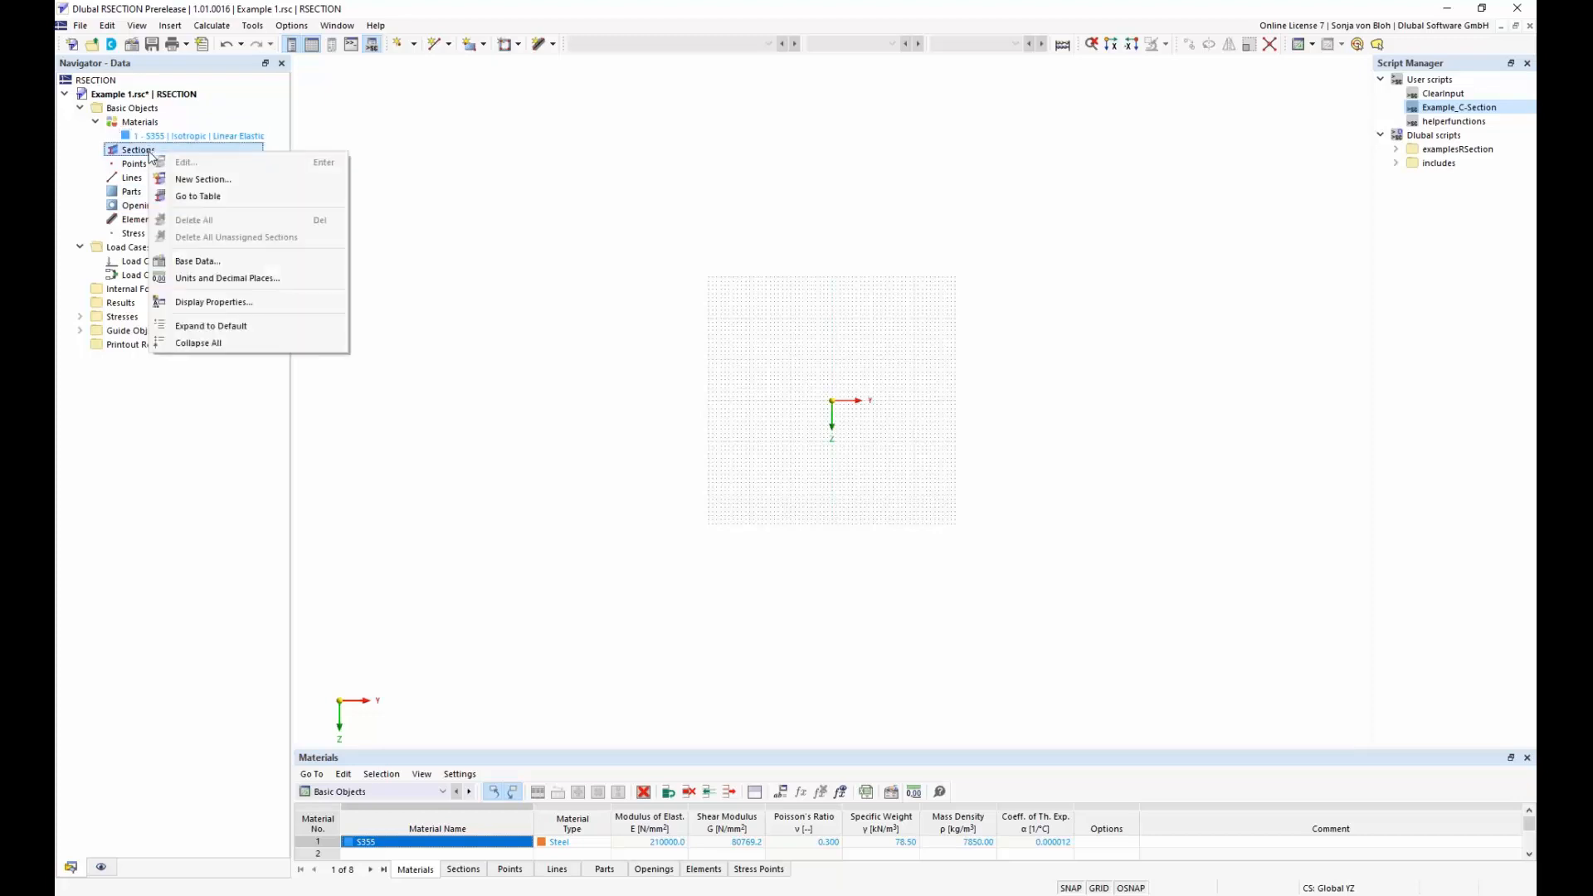
pyautogui.click(172, 180)
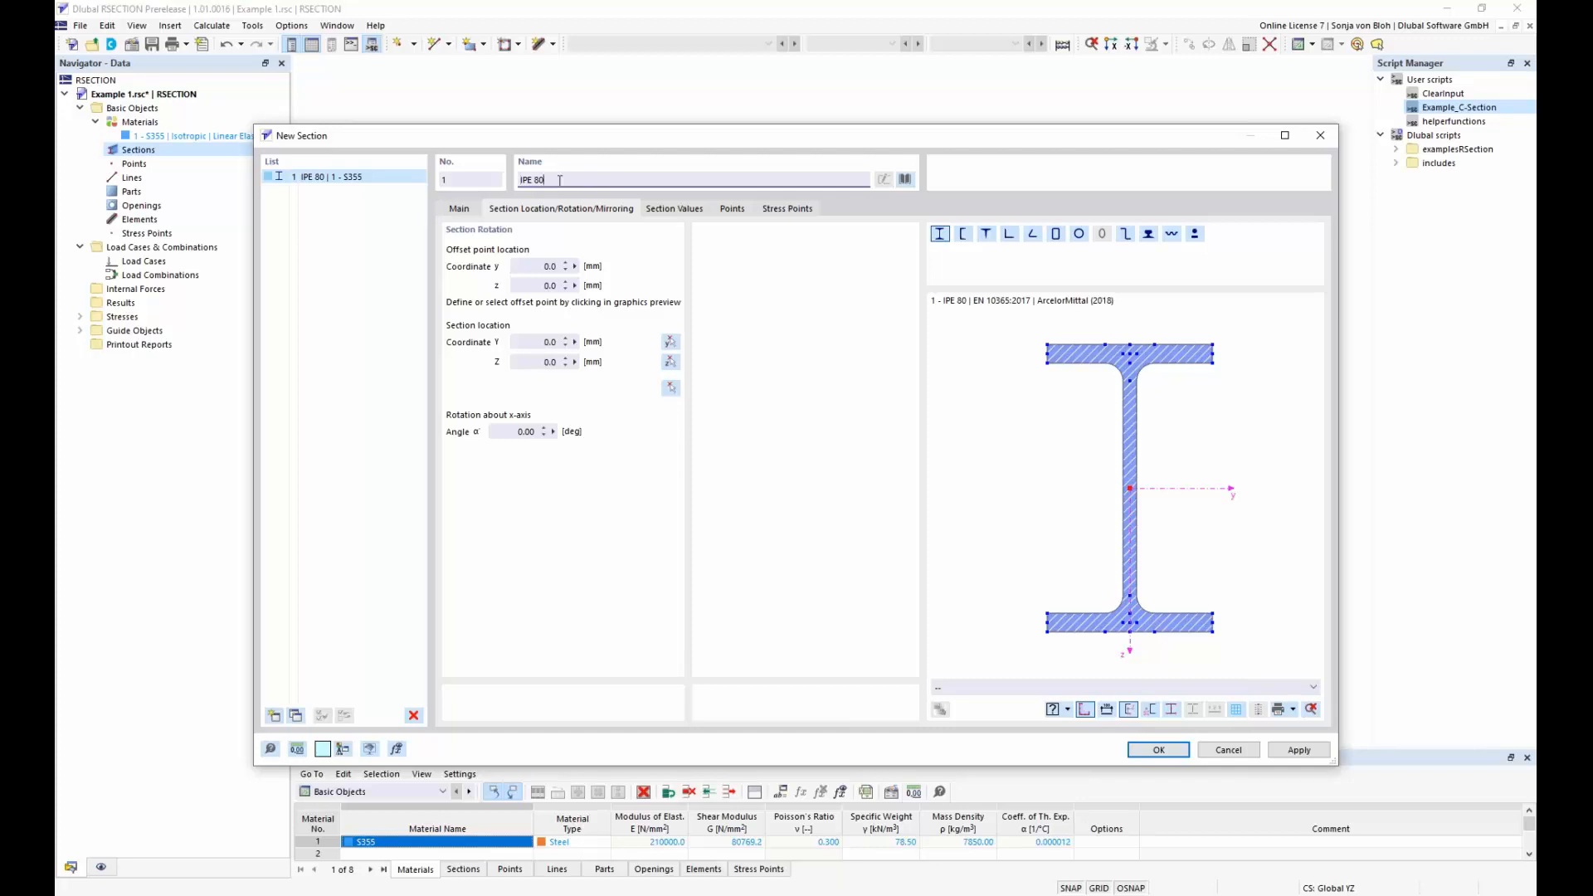
pyautogui.click(906, 180)
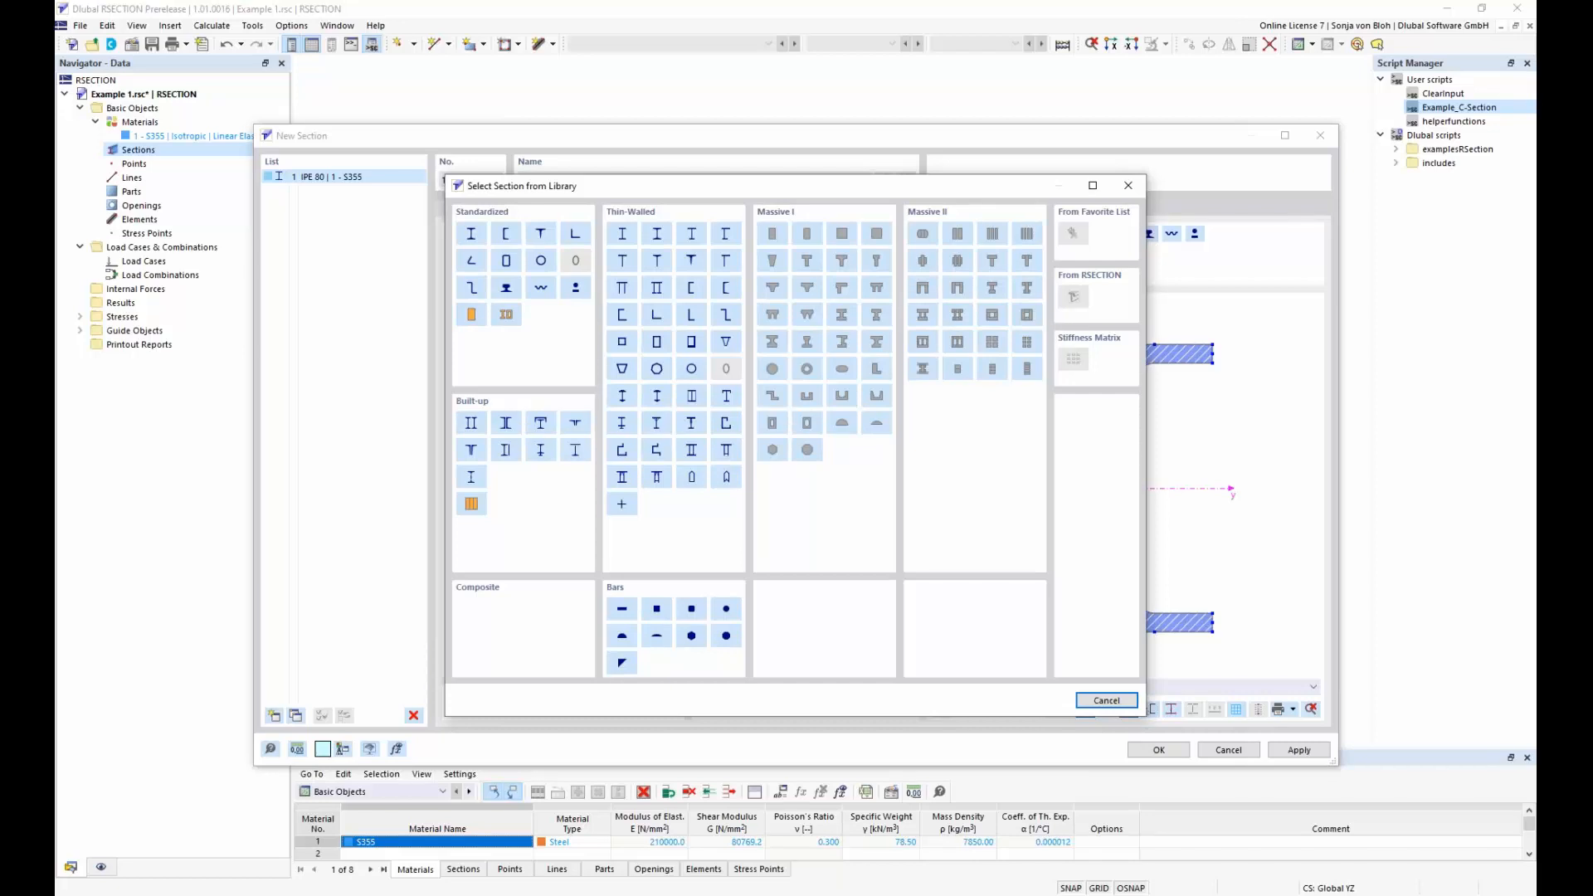
pyautogui.click(576, 236)
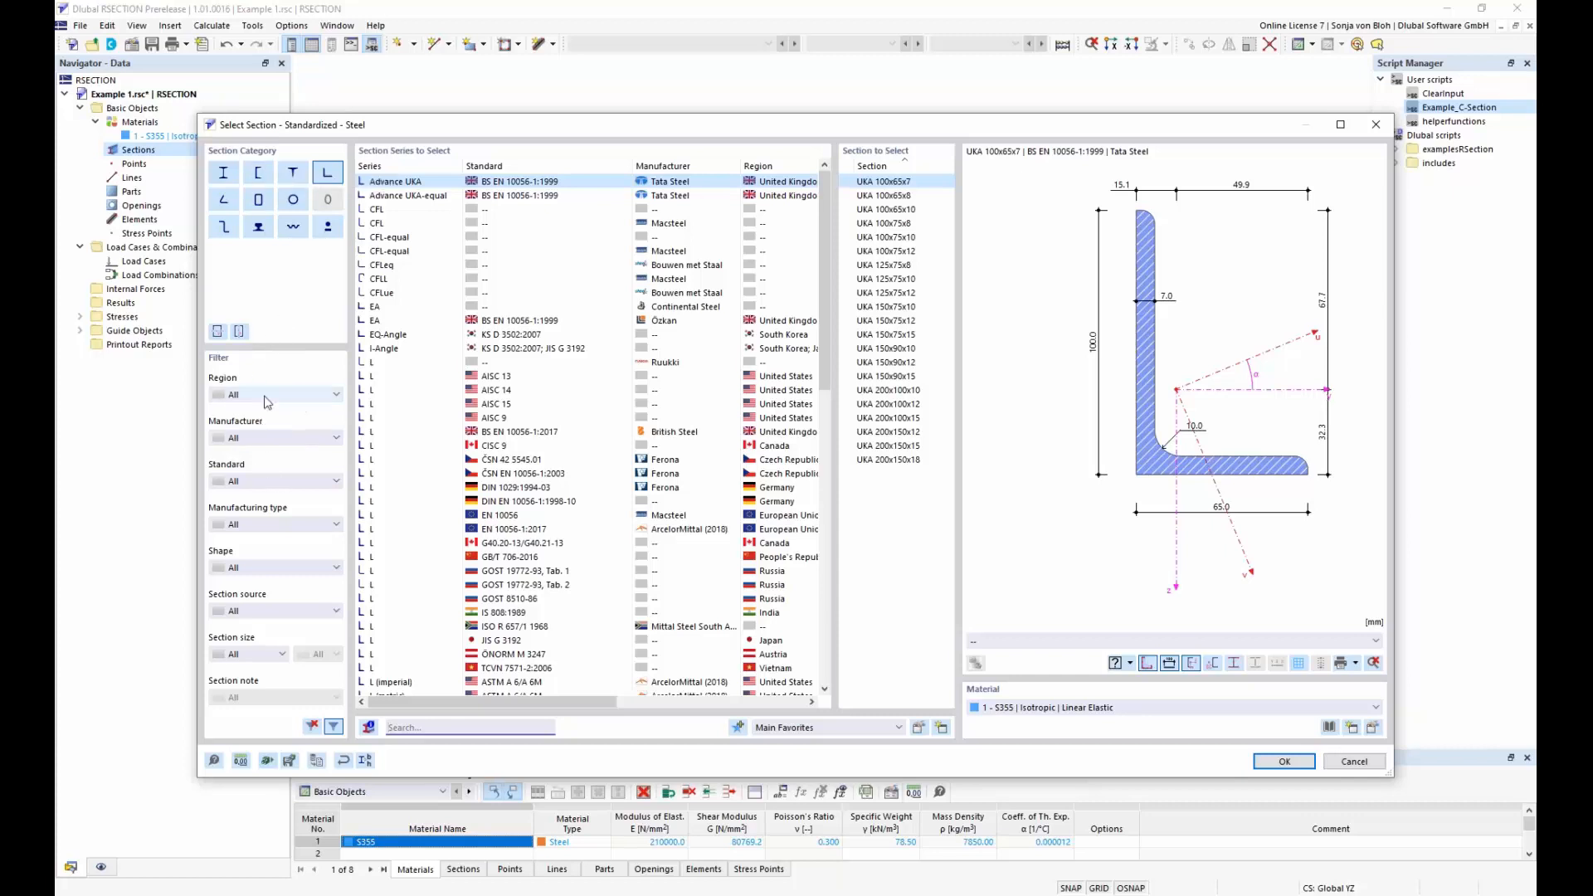
pyautogui.click(419, 728)
pyautogui.write('L 20')
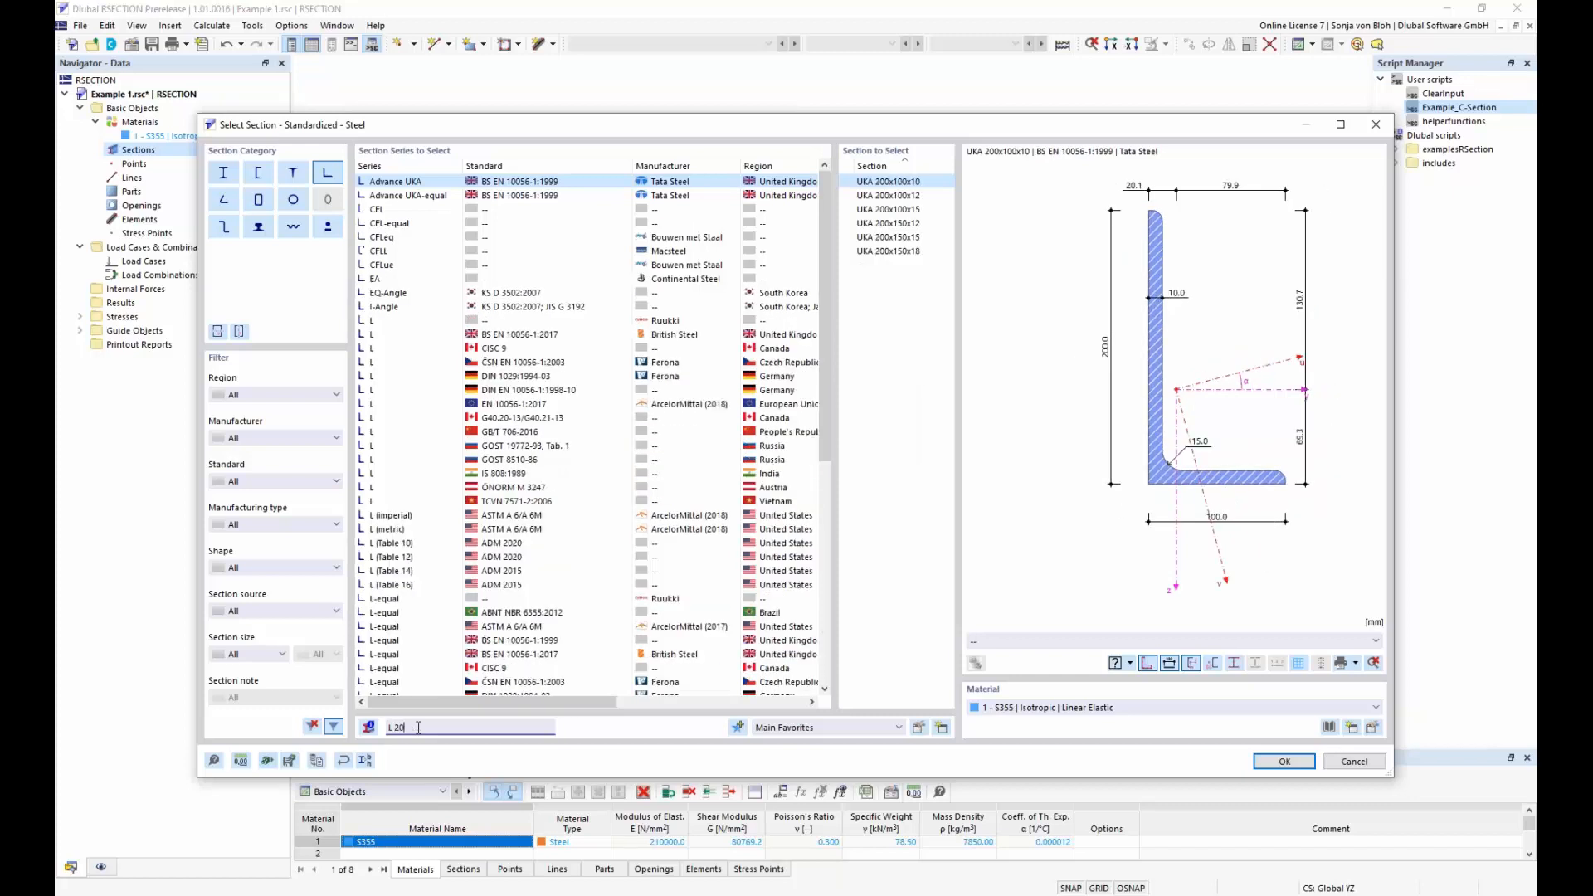
pyautogui.write('0x150x')
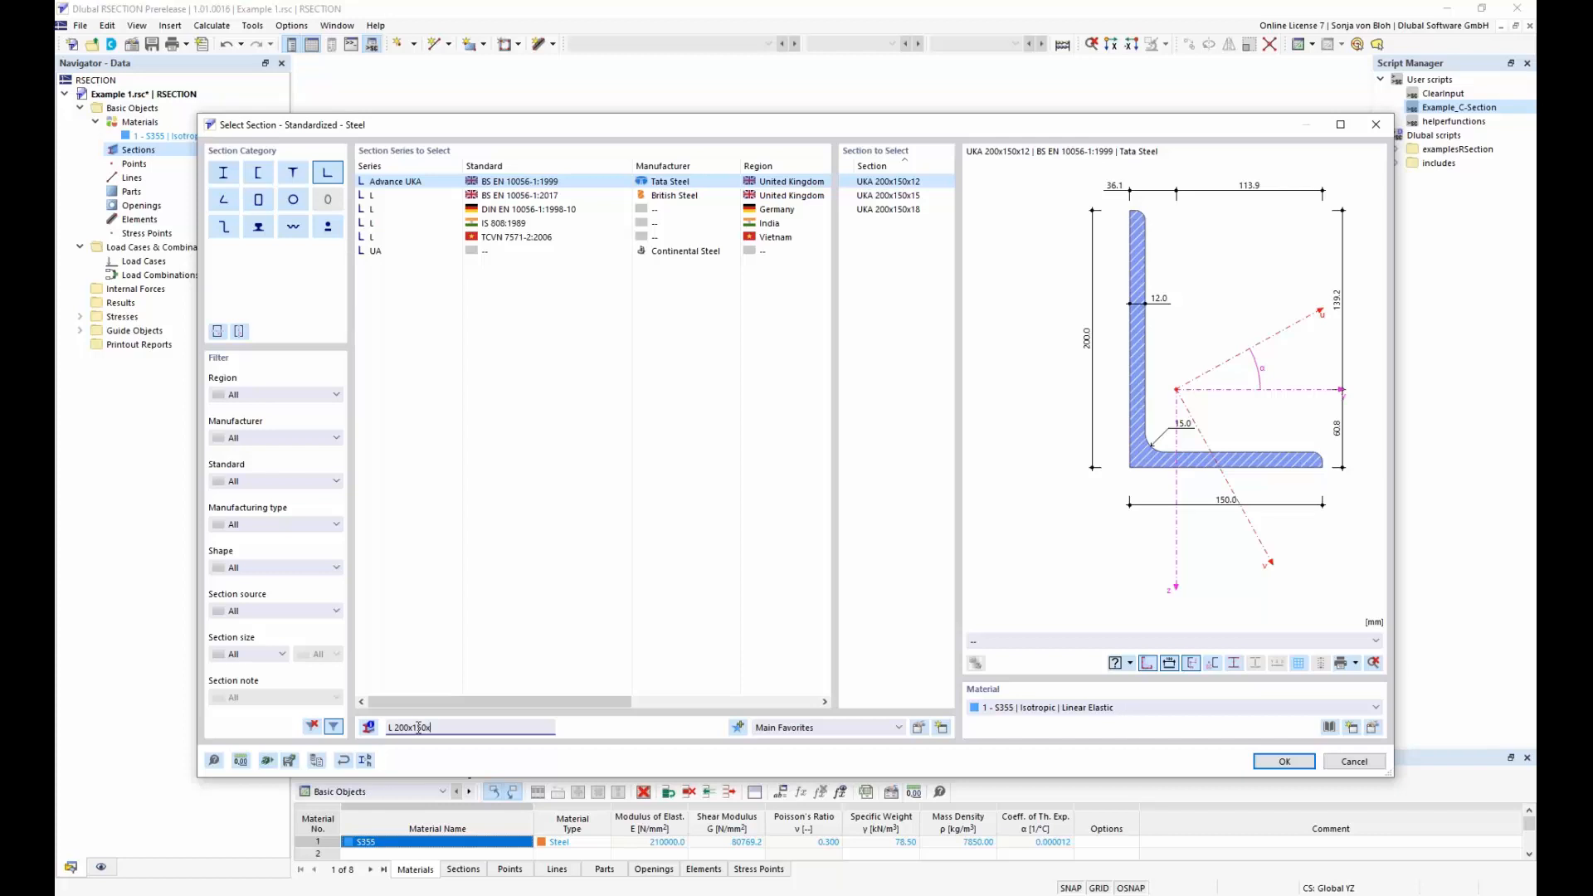
pyautogui.write('12')
pyautogui.click(501, 210)
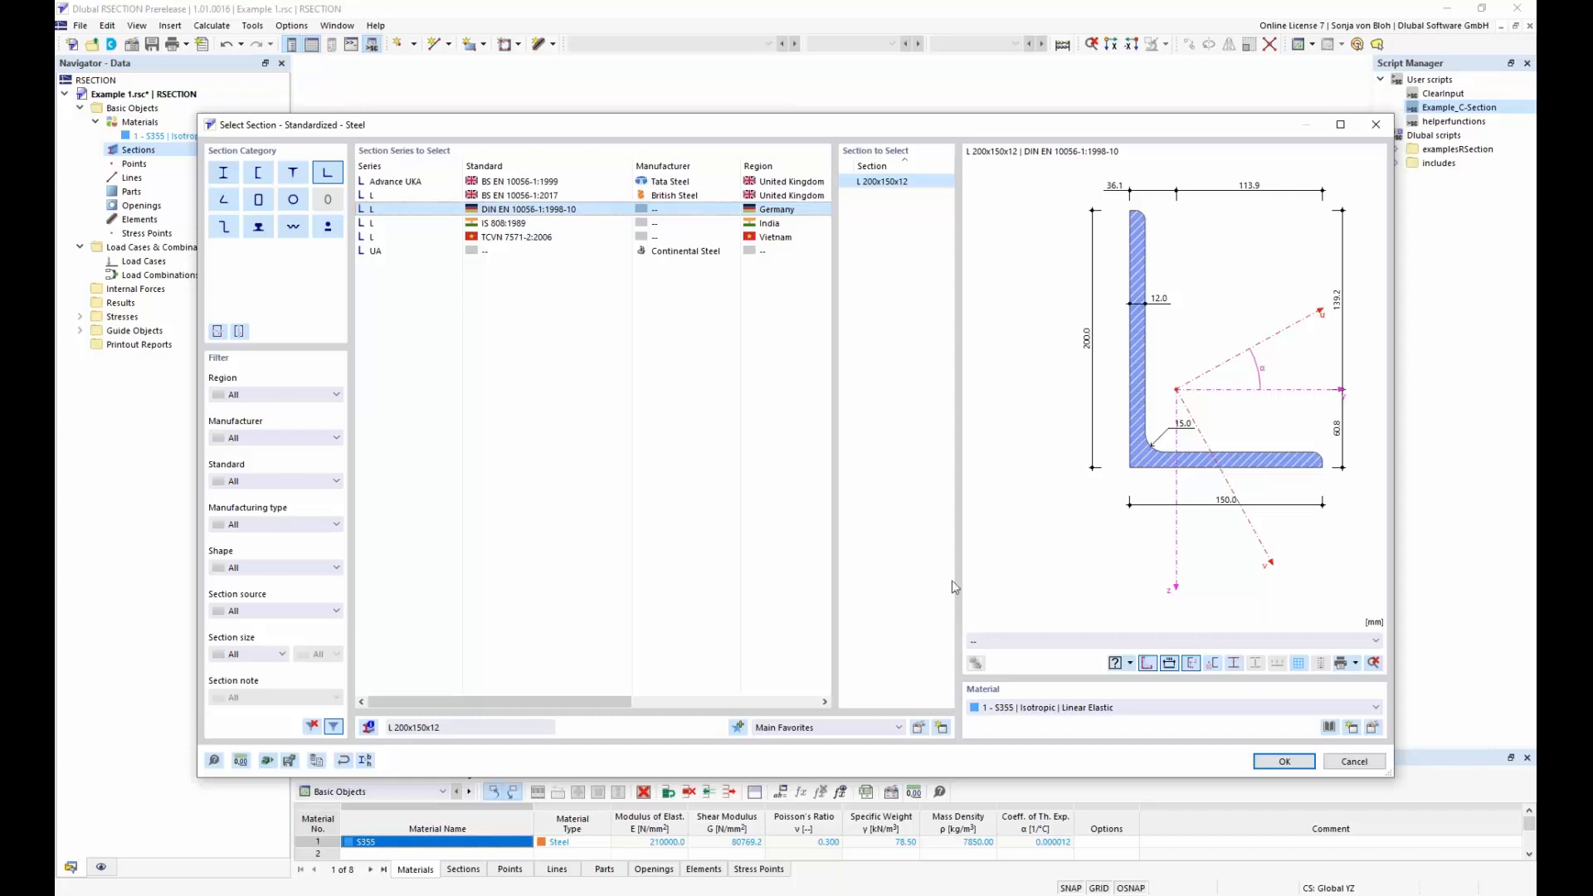
pyautogui.click(1284, 762)
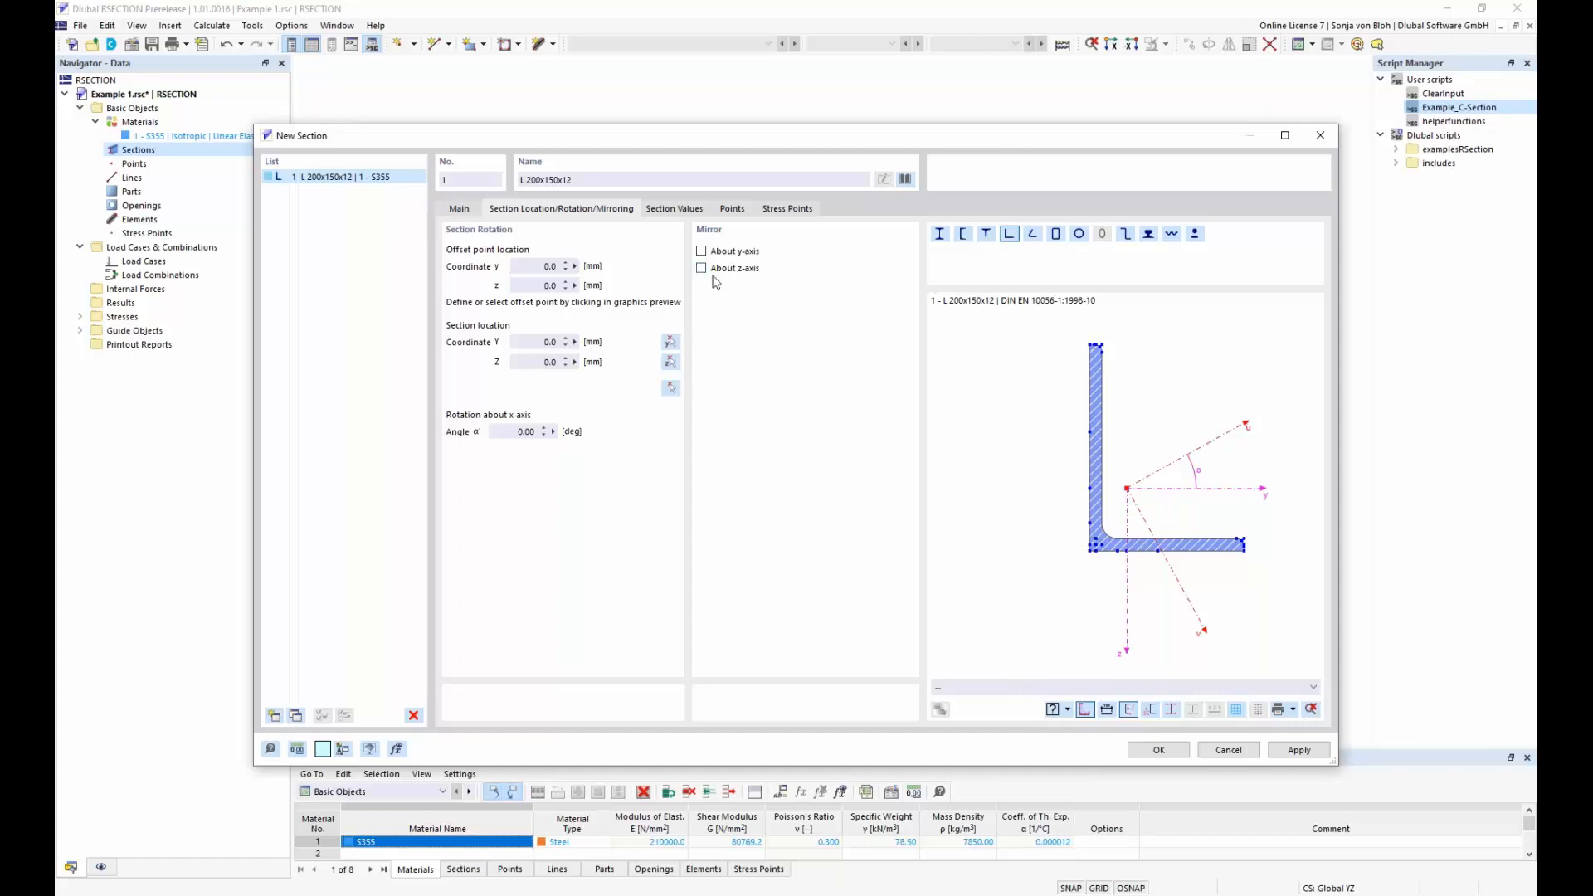
# Mirror the angle section about its y-axis and set its rotation about the x-axis to 90 degrees
pyautogui.click(702, 252)
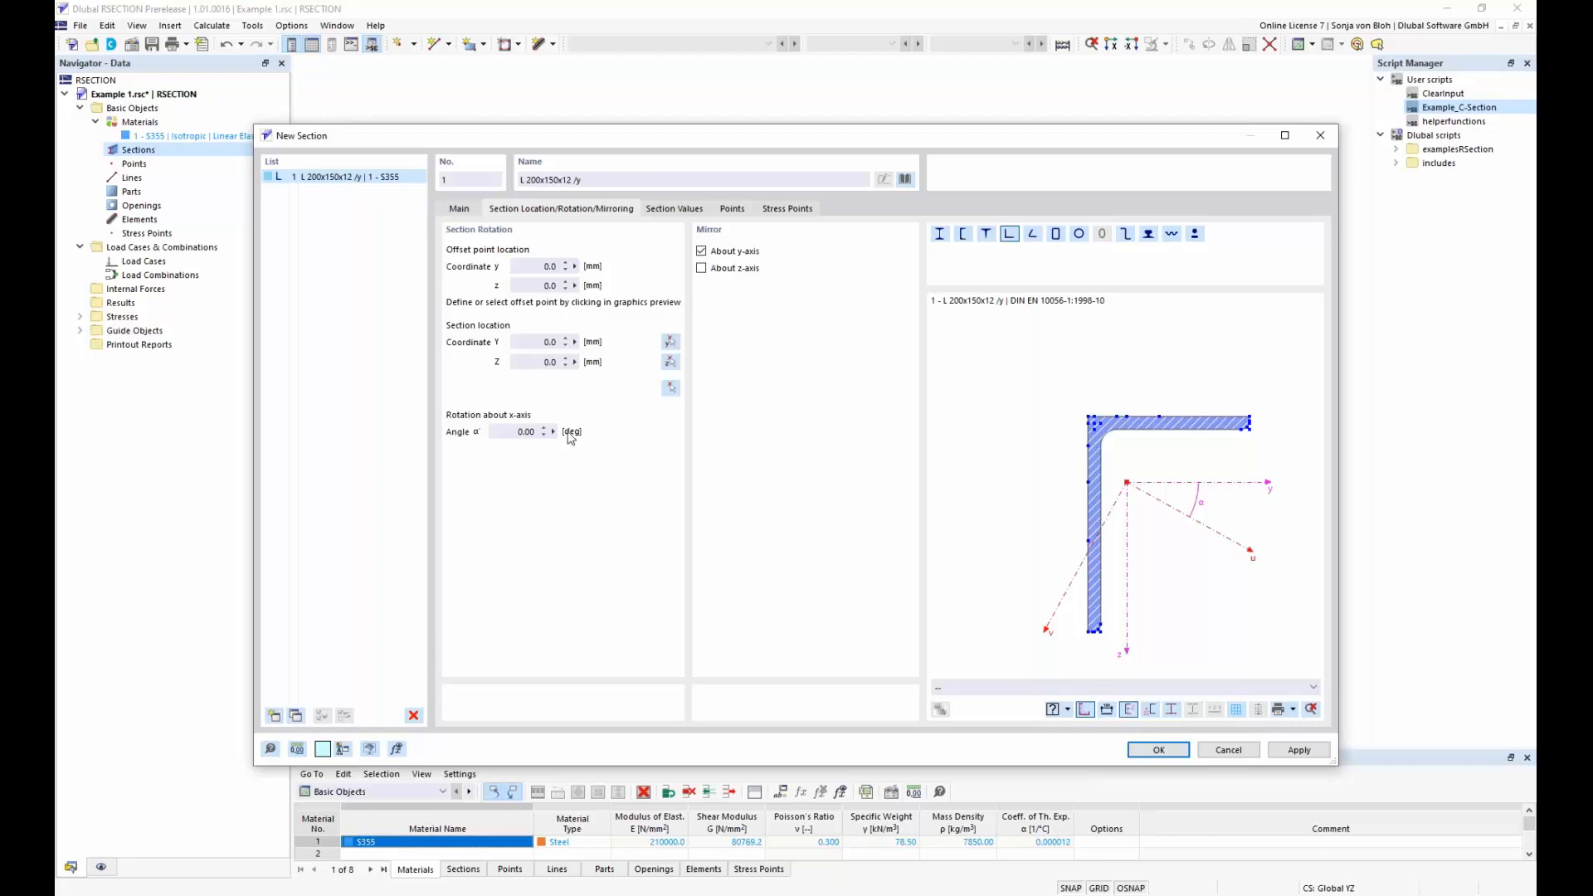
pyautogui.click(501, 433)
pyautogui.write('90')
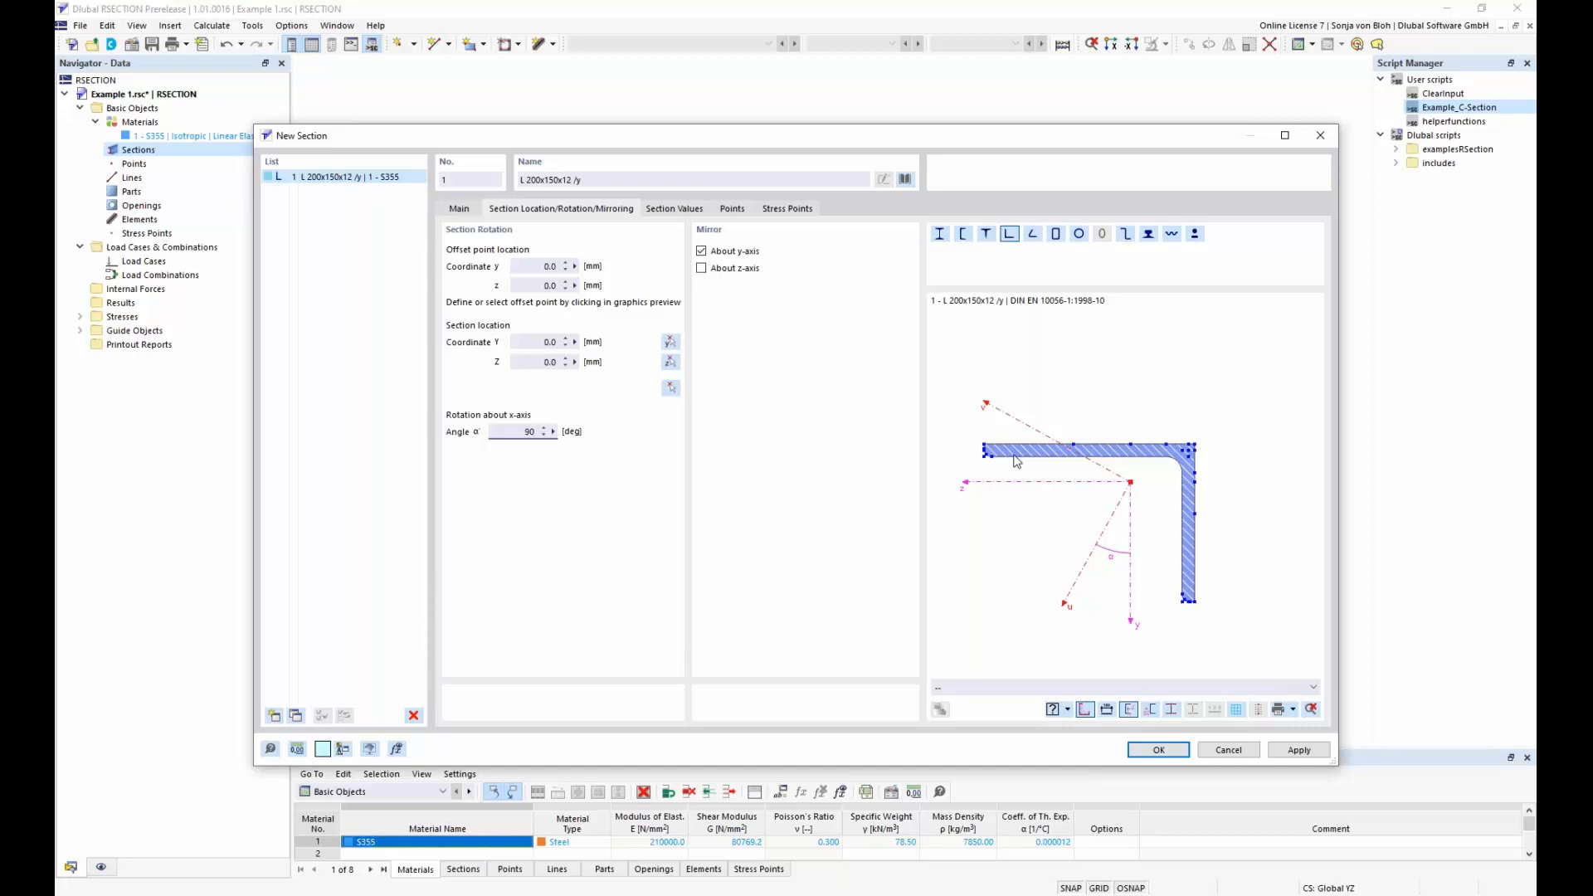
# Set the offset point to the mid-thickness point at the long leg's free end, locate the section at Y 0.0, Z 0.0 mm and accept it
pyautogui.scroll(1, 987, 469)
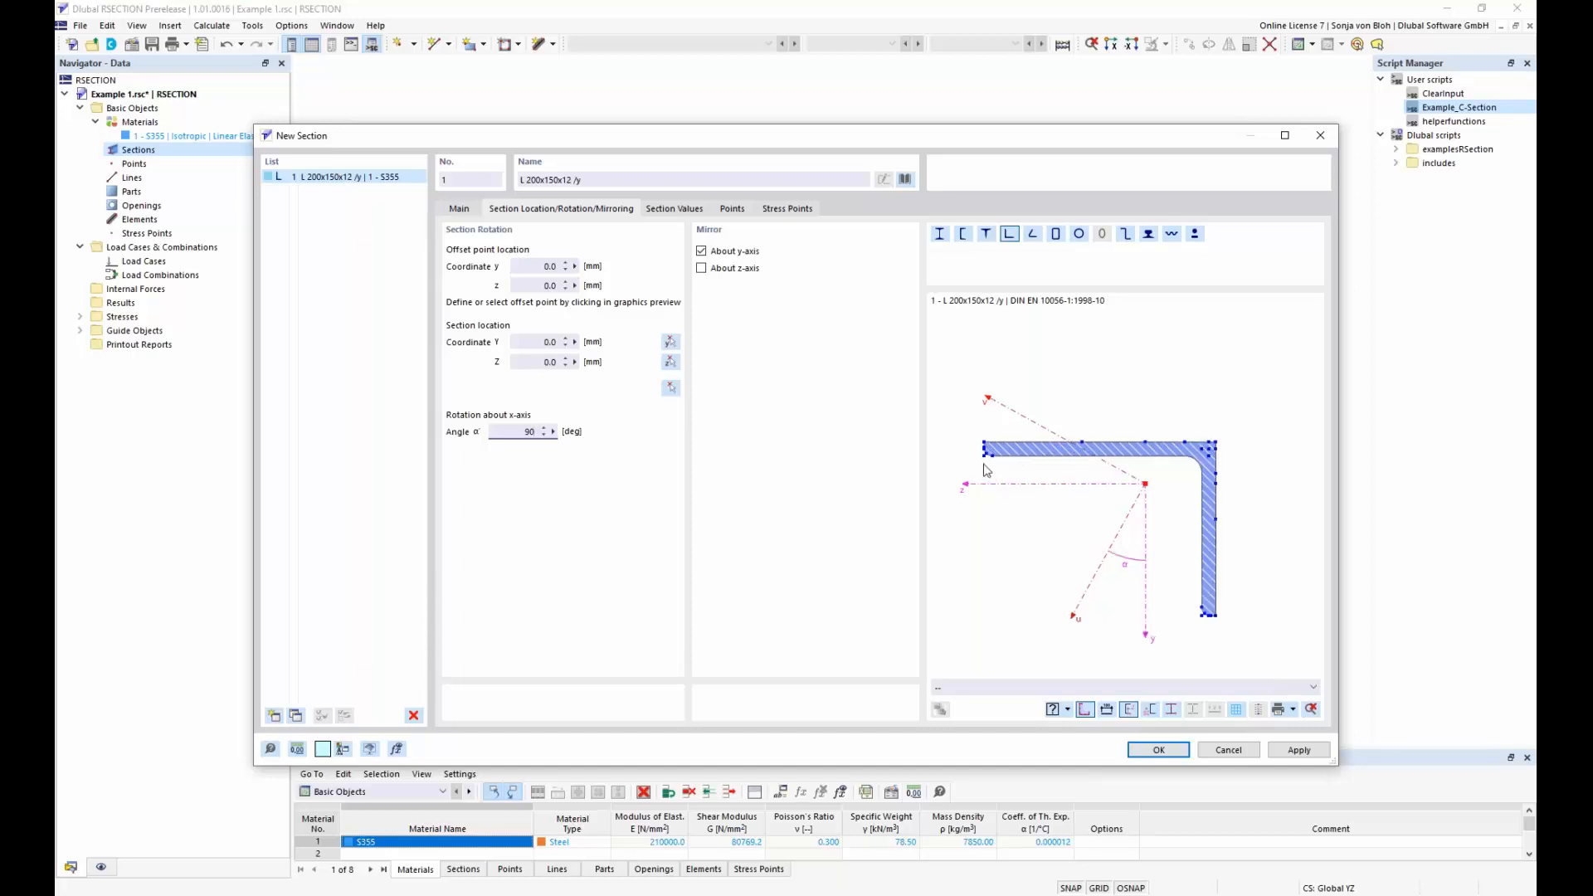
pyautogui.scroll(5, 986, 470)
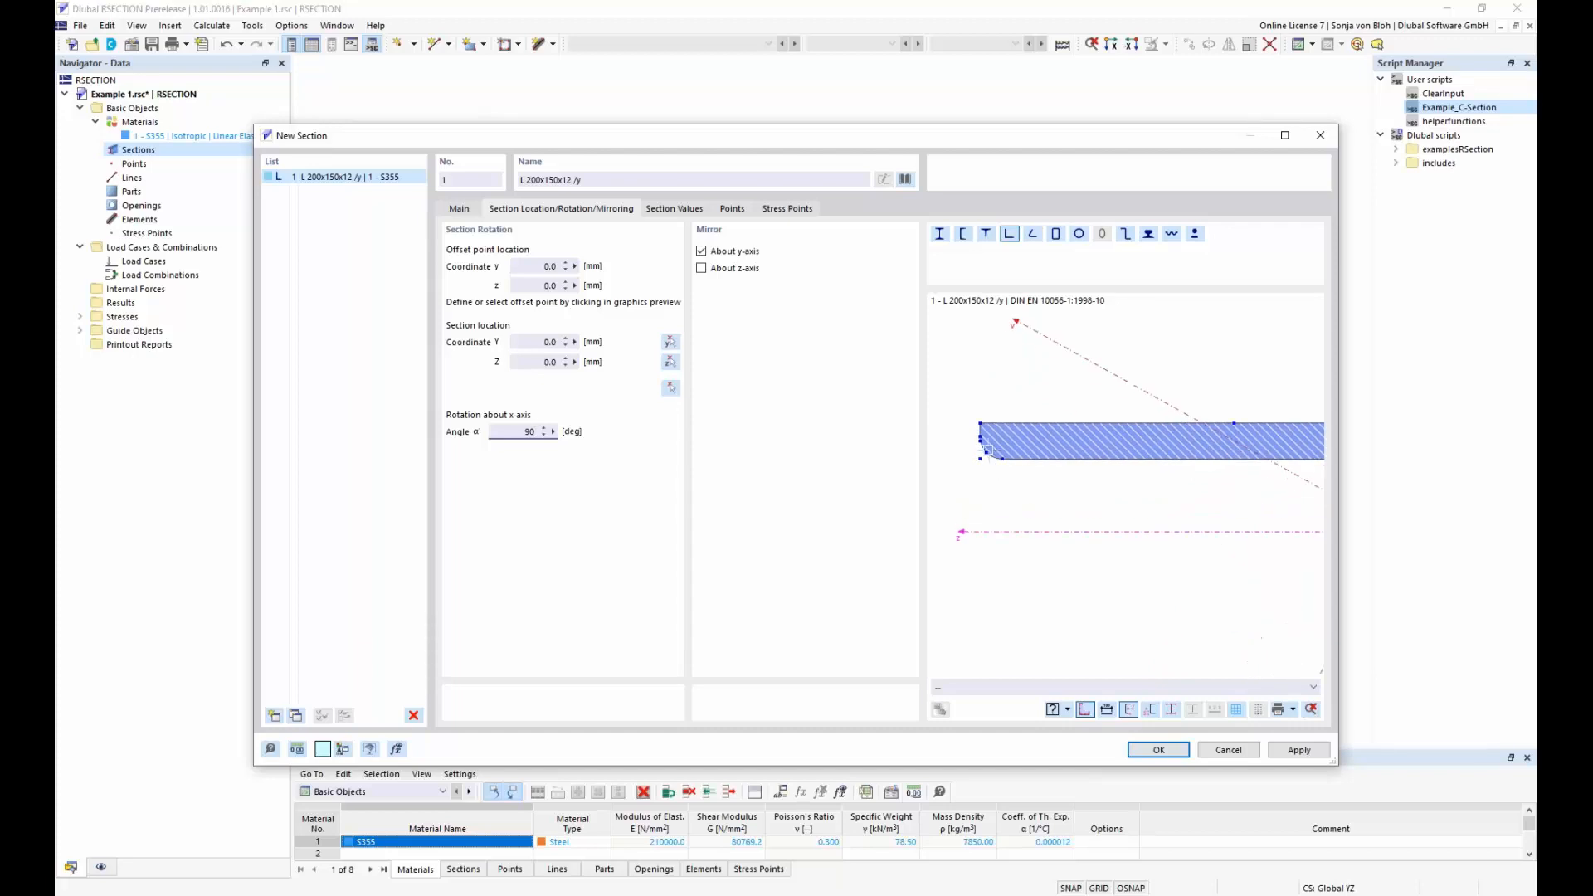
pyautogui.scroll(2, 989, 449)
pyautogui.scroll(2, 982, 454)
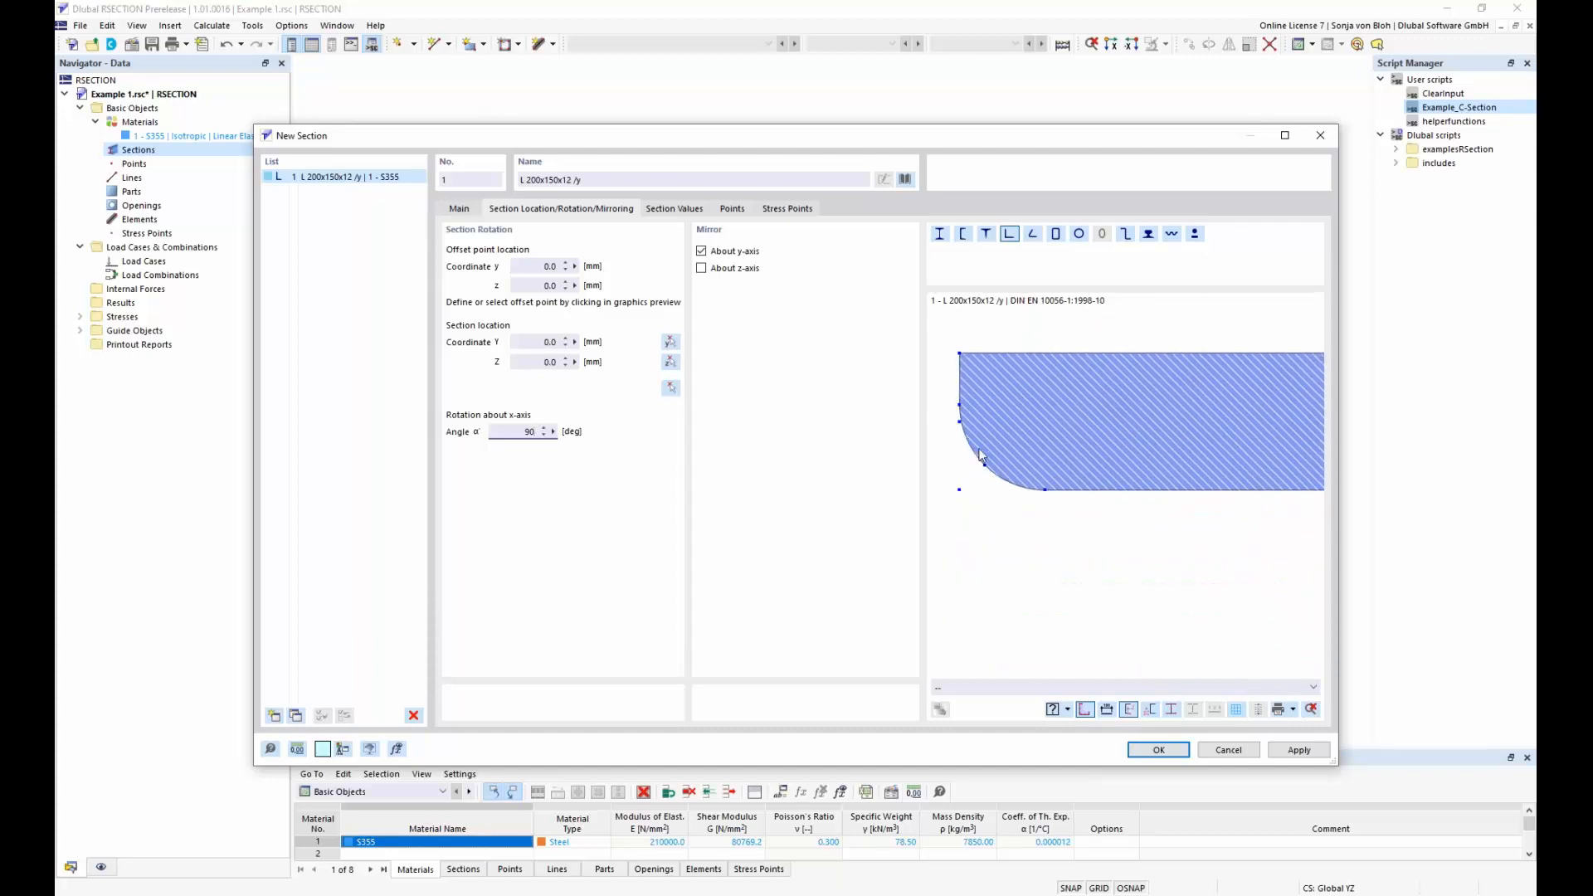
pyautogui.click(962, 422)
pyautogui.moveTo(529, 265)
pyautogui.mouseDown()
pyautogui.moveTo(559, 267)
pyautogui.moveTo(558, 292)
pyautogui.moveTo(558, 265)
pyautogui.mouseUp()
pyautogui.press('Tab')
pyautogui.click(540, 342)
pyautogui.moveTo(528, 363); pyautogui.dragTo(569, 370)
pyautogui.click(671, 390)
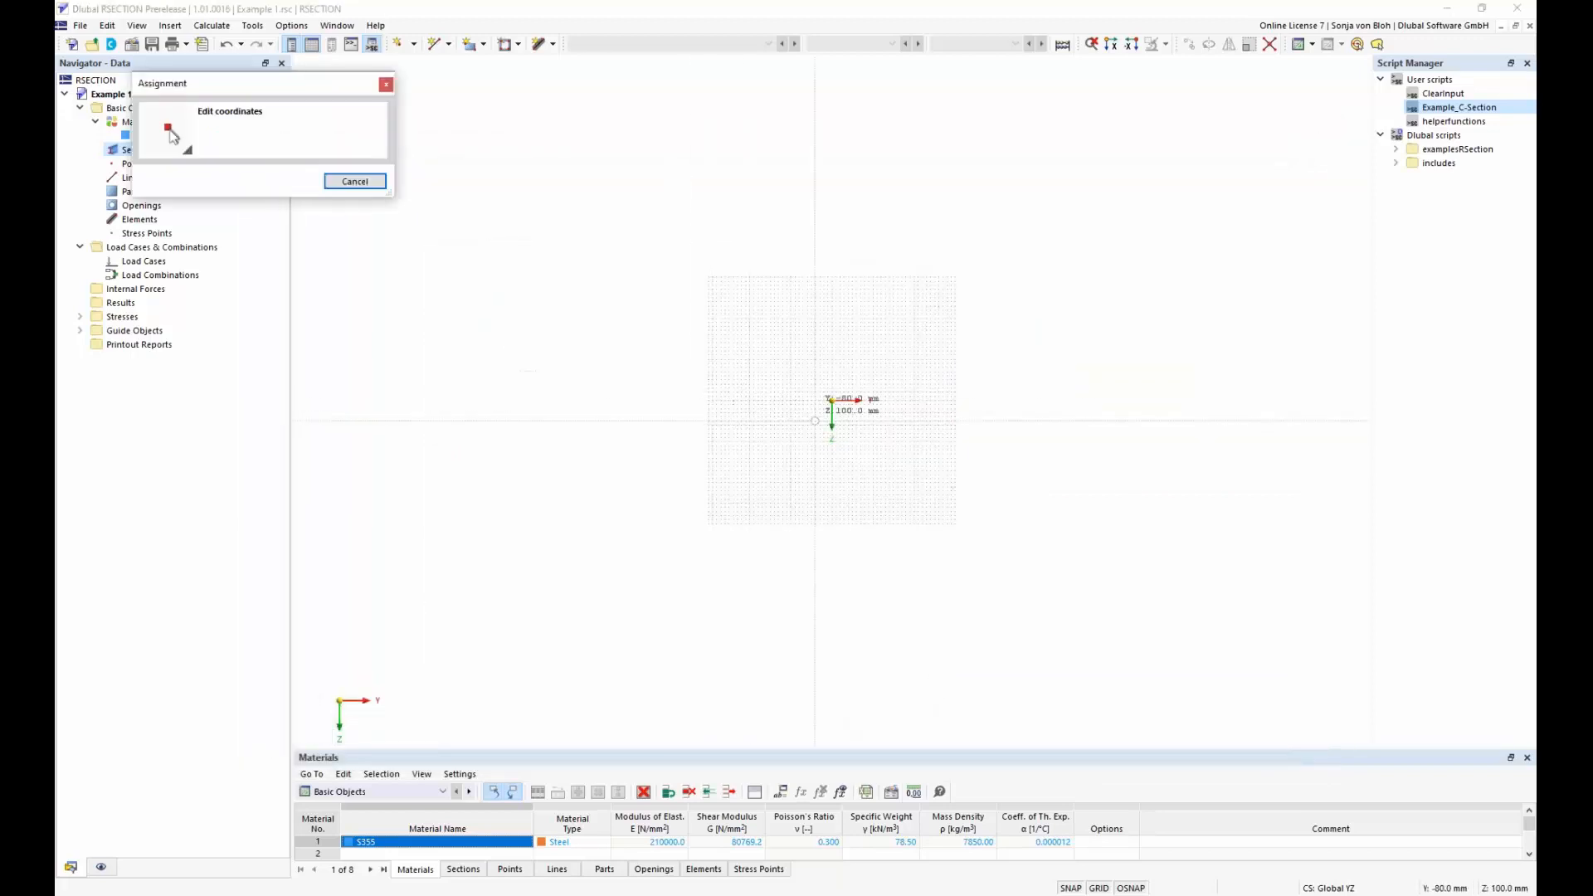
pyautogui.click(832, 400)
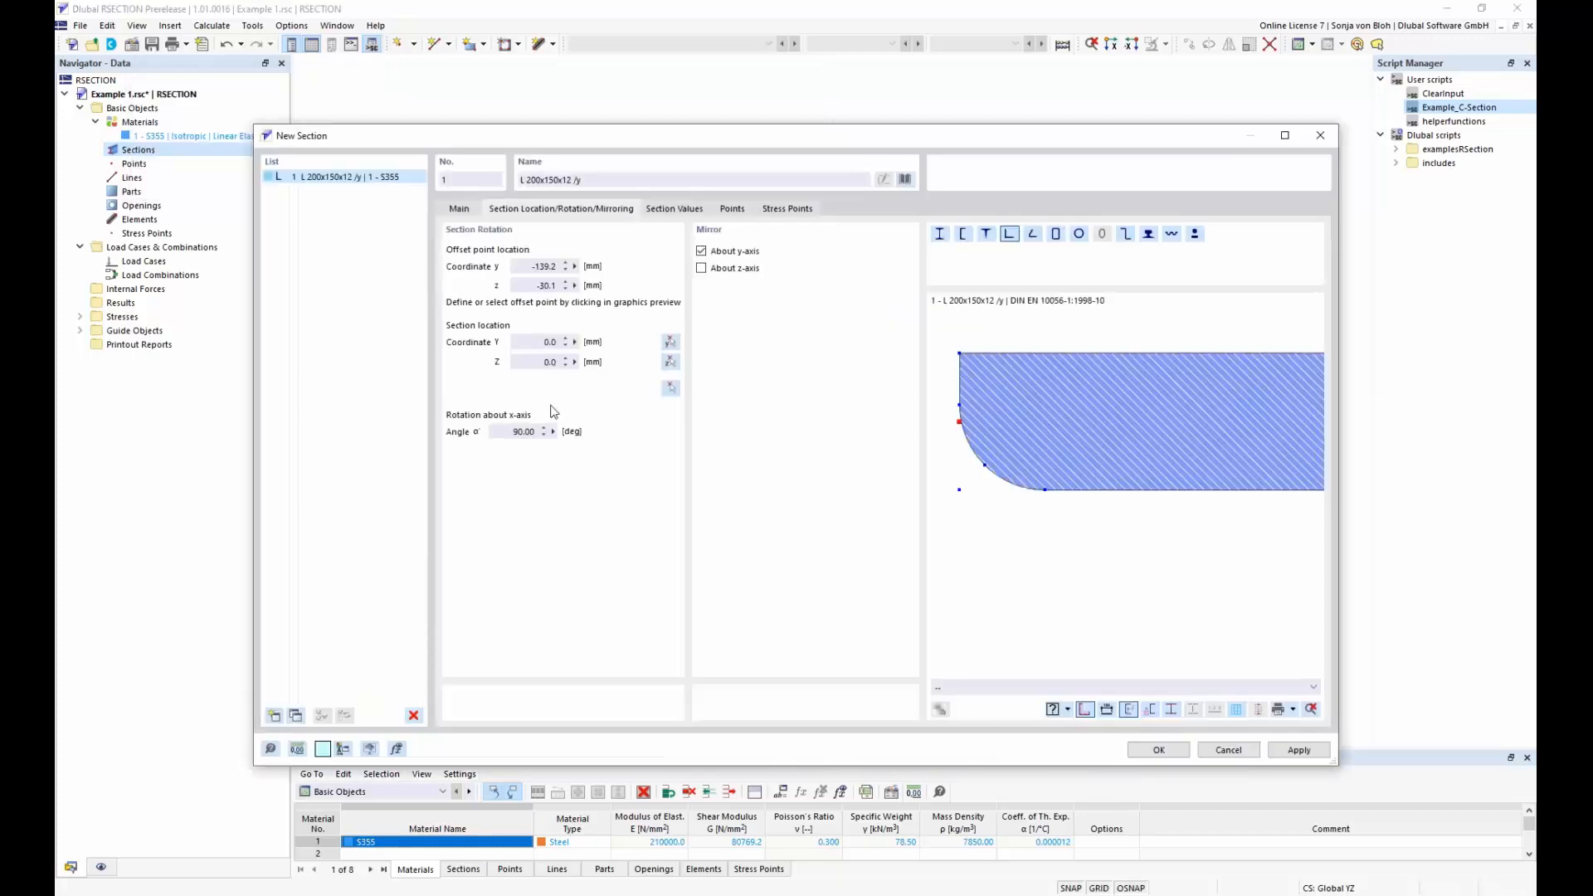
pyautogui.click(1157, 750)
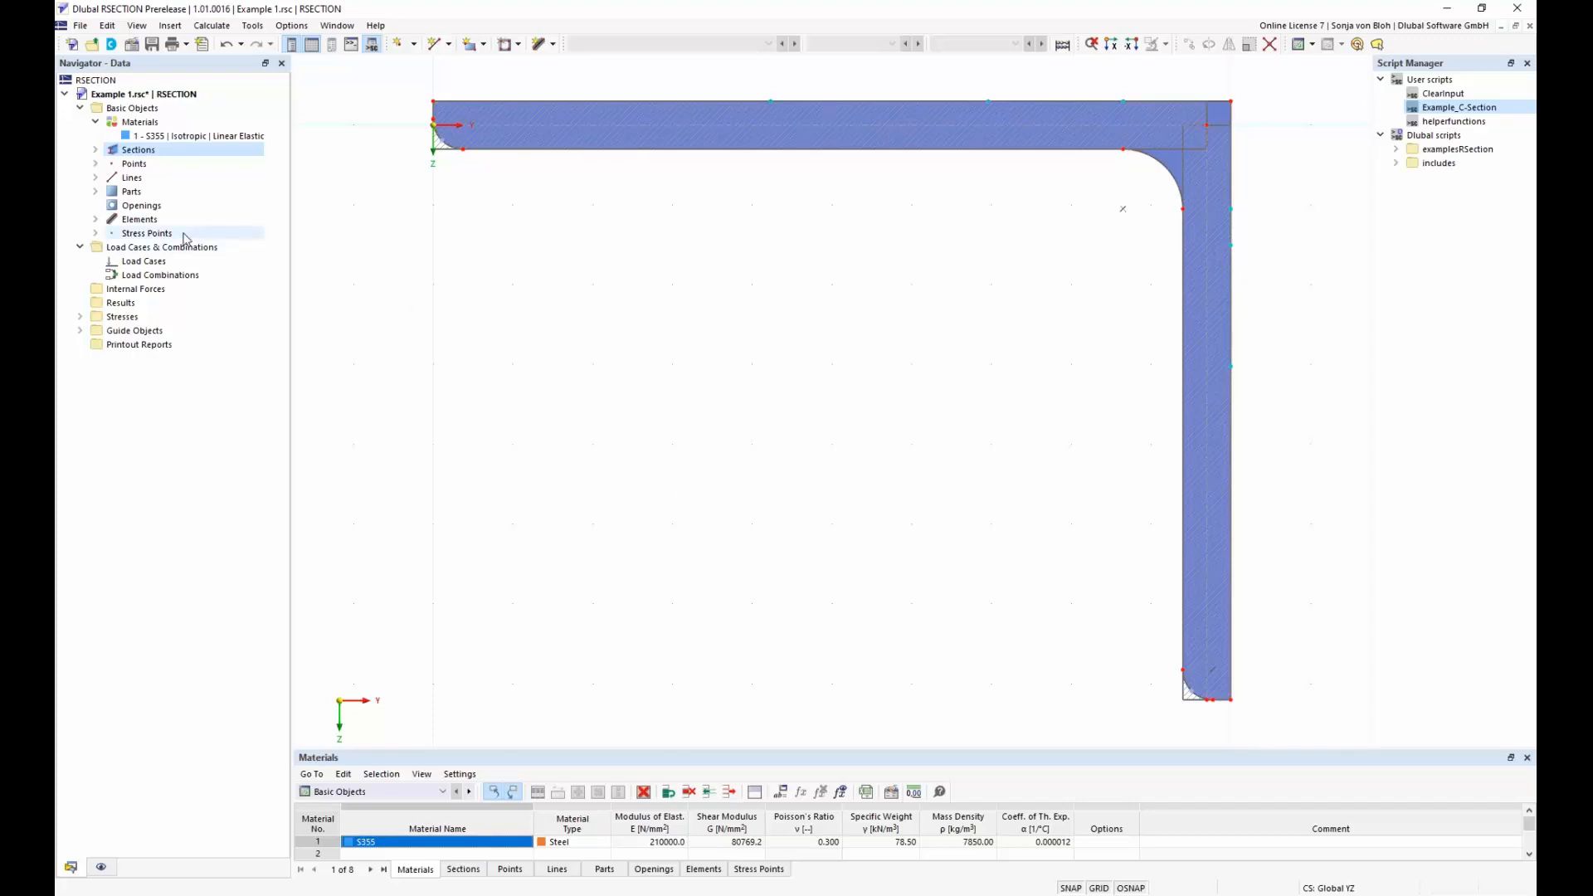
# Highlight element 1 of the angle in the model and switch on the display of subpanels
pyautogui.click(95, 219)
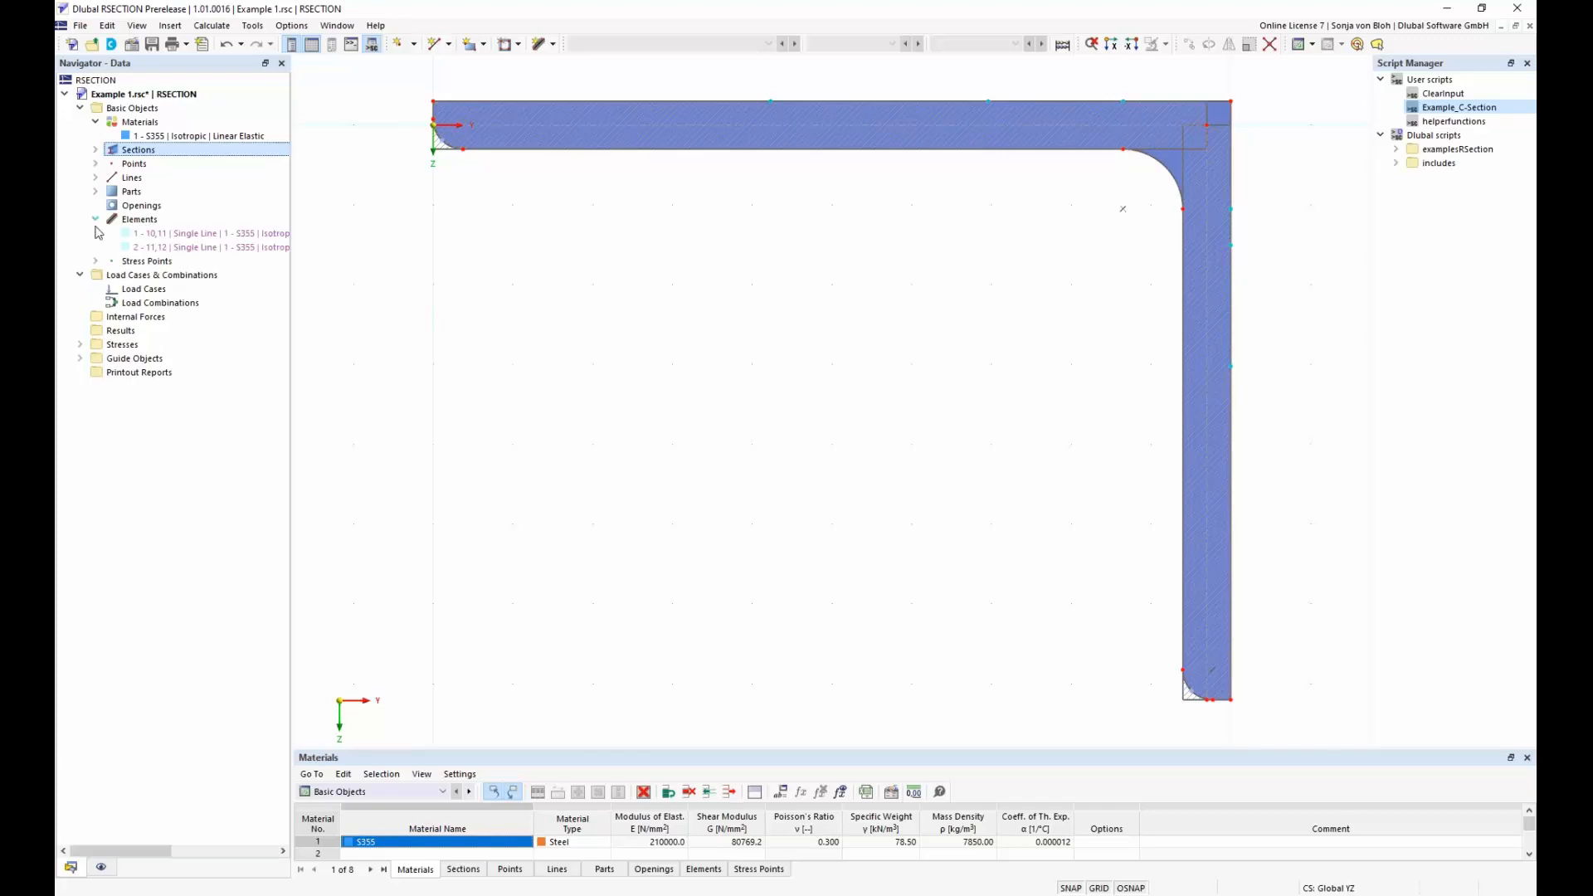
pyautogui.click(174, 237)
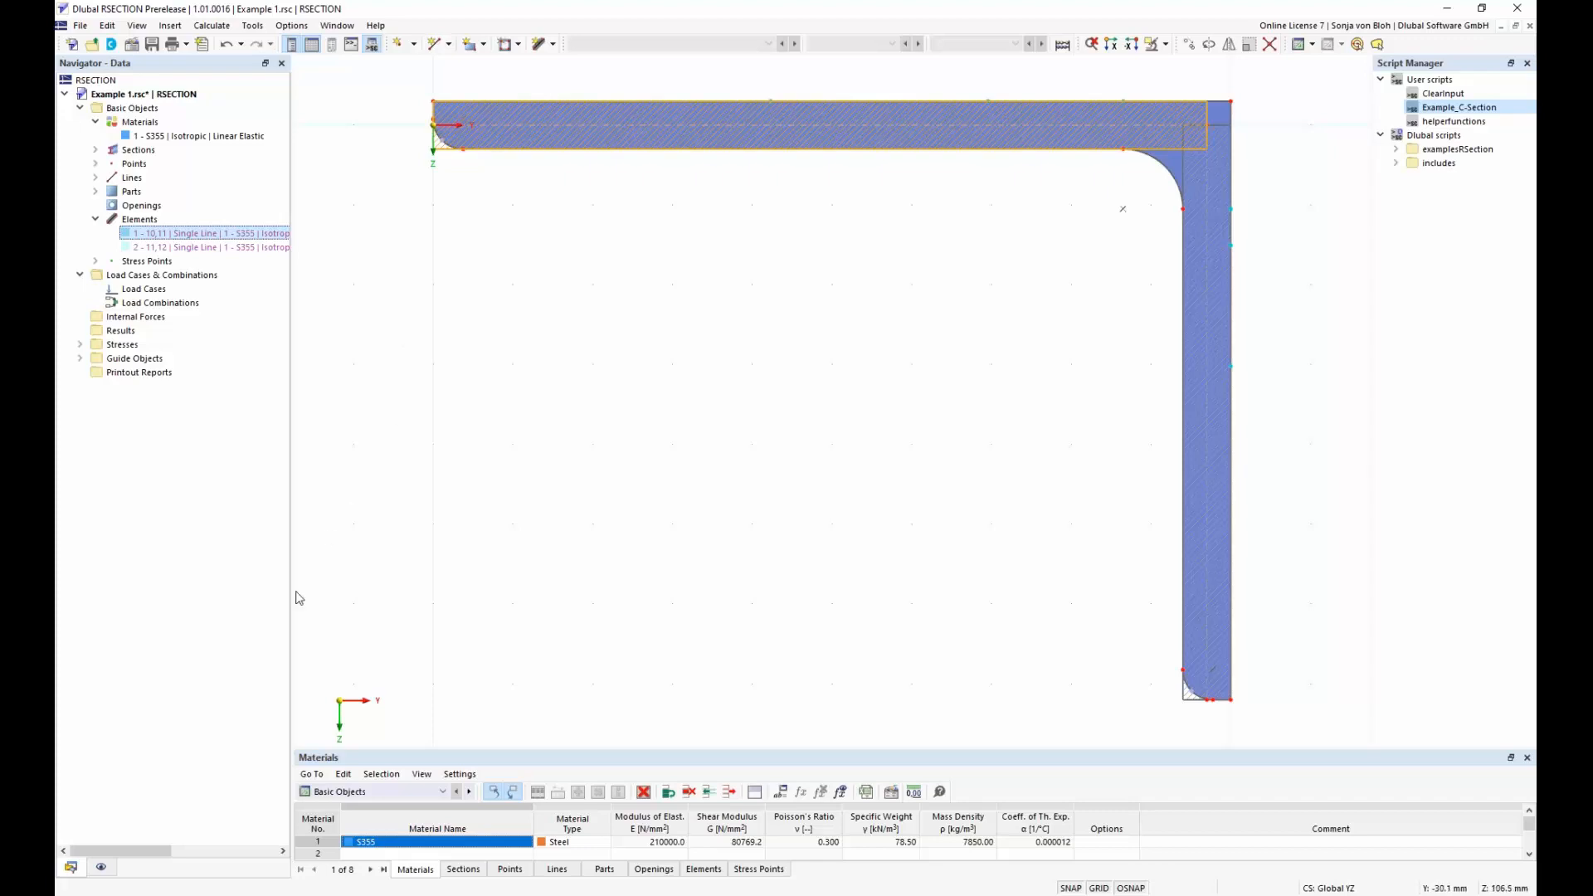
pyautogui.click(101, 868)
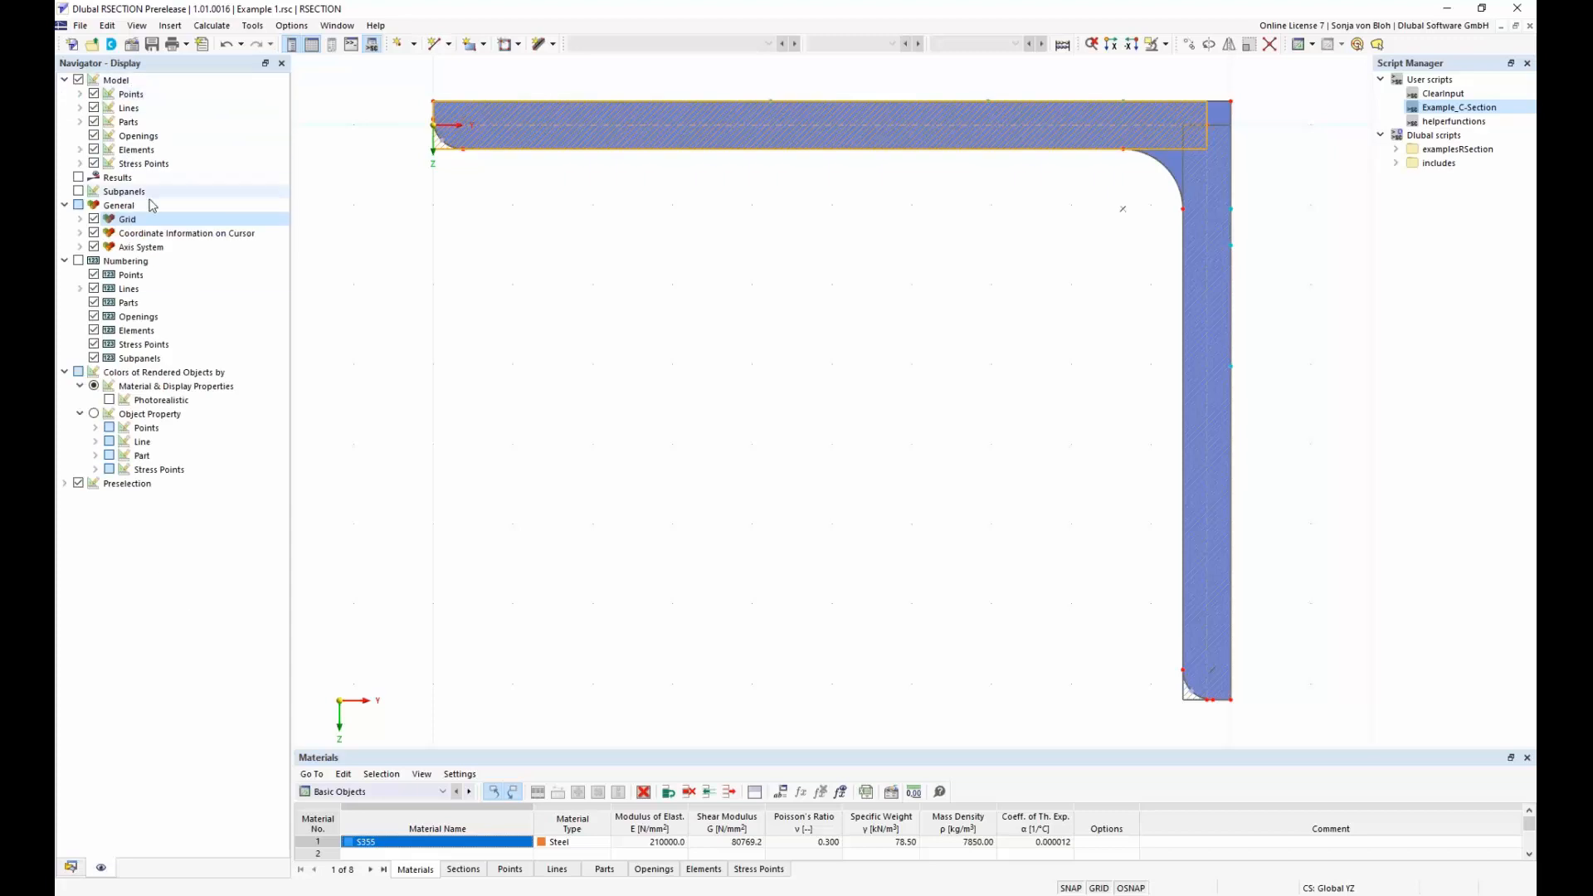
pyautogui.click(78, 191)
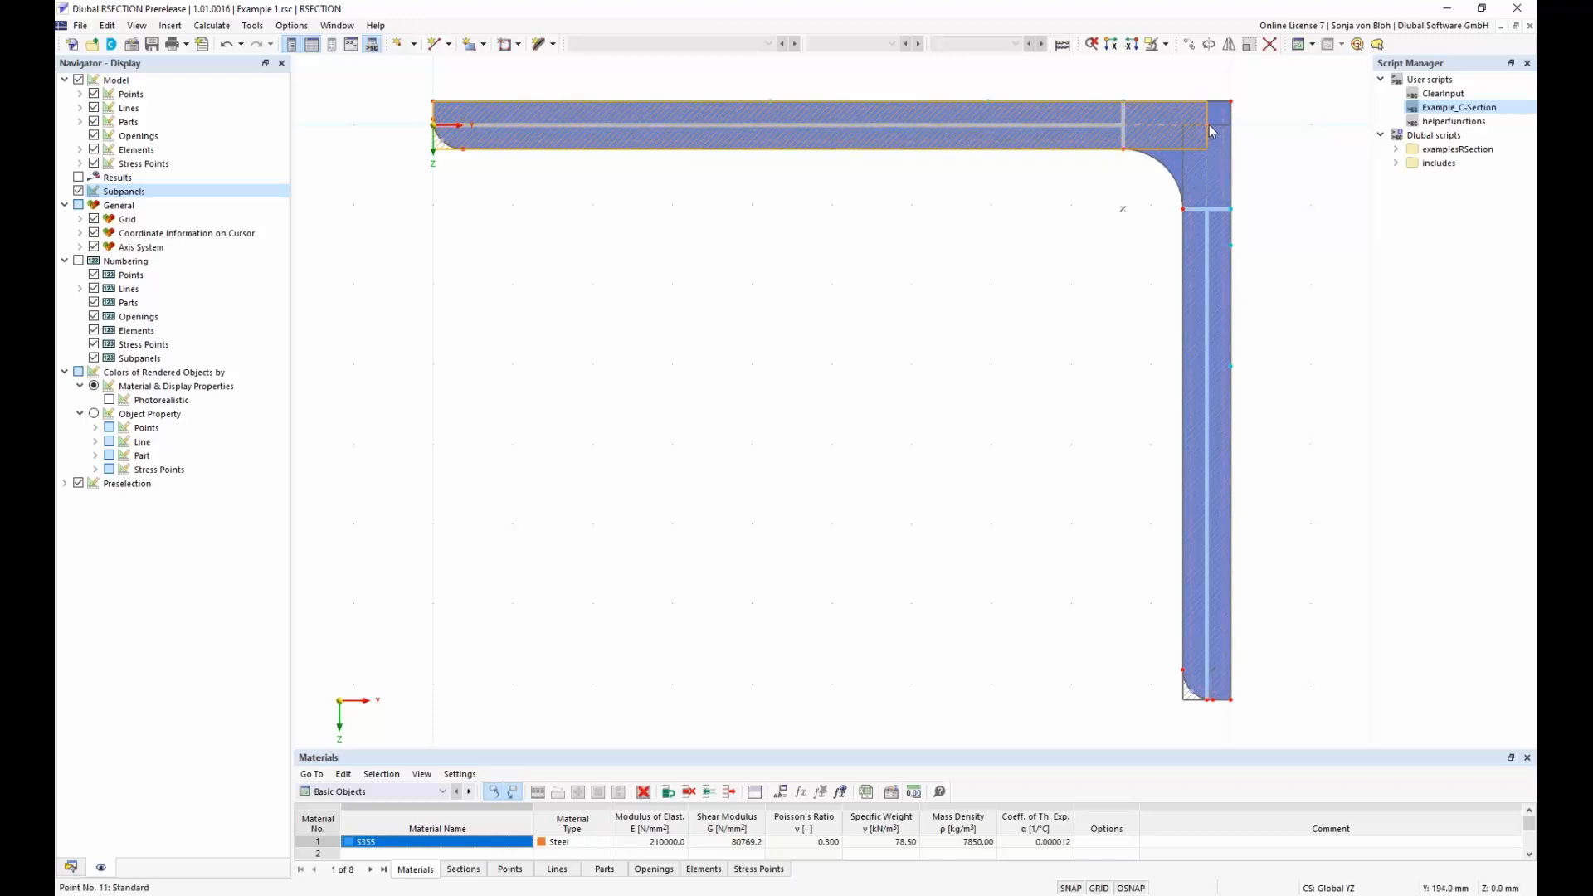
pyautogui.moveTo(1208, 124)
# Select part 1 in the model data, open its section for editing from the graphic, and cancel without changes
pyautogui.click(73, 867)
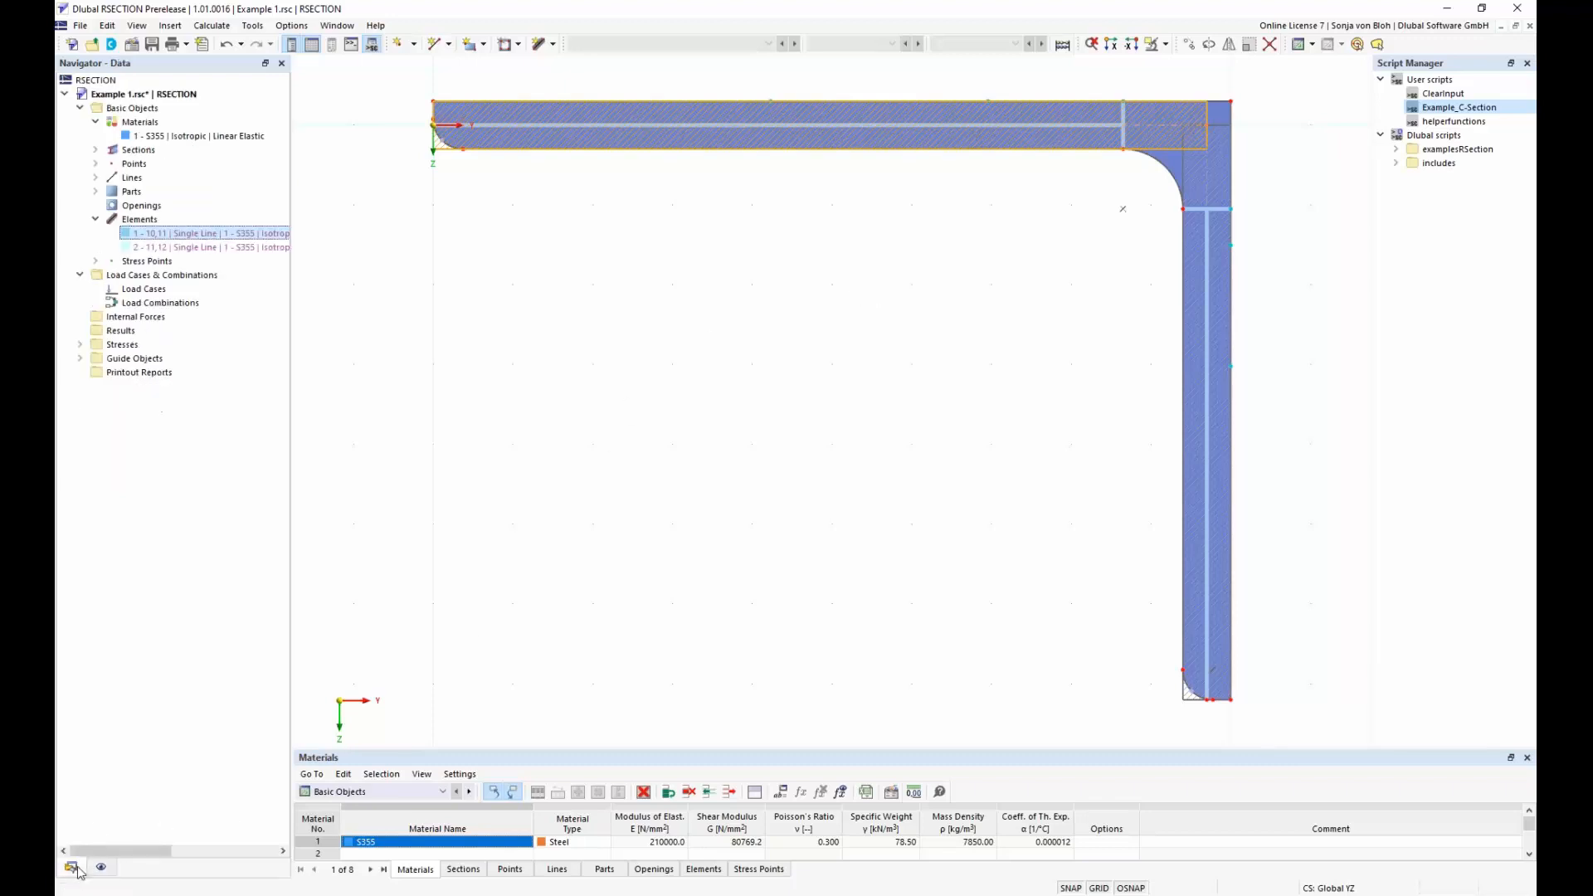
pyautogui.click(95, 220)
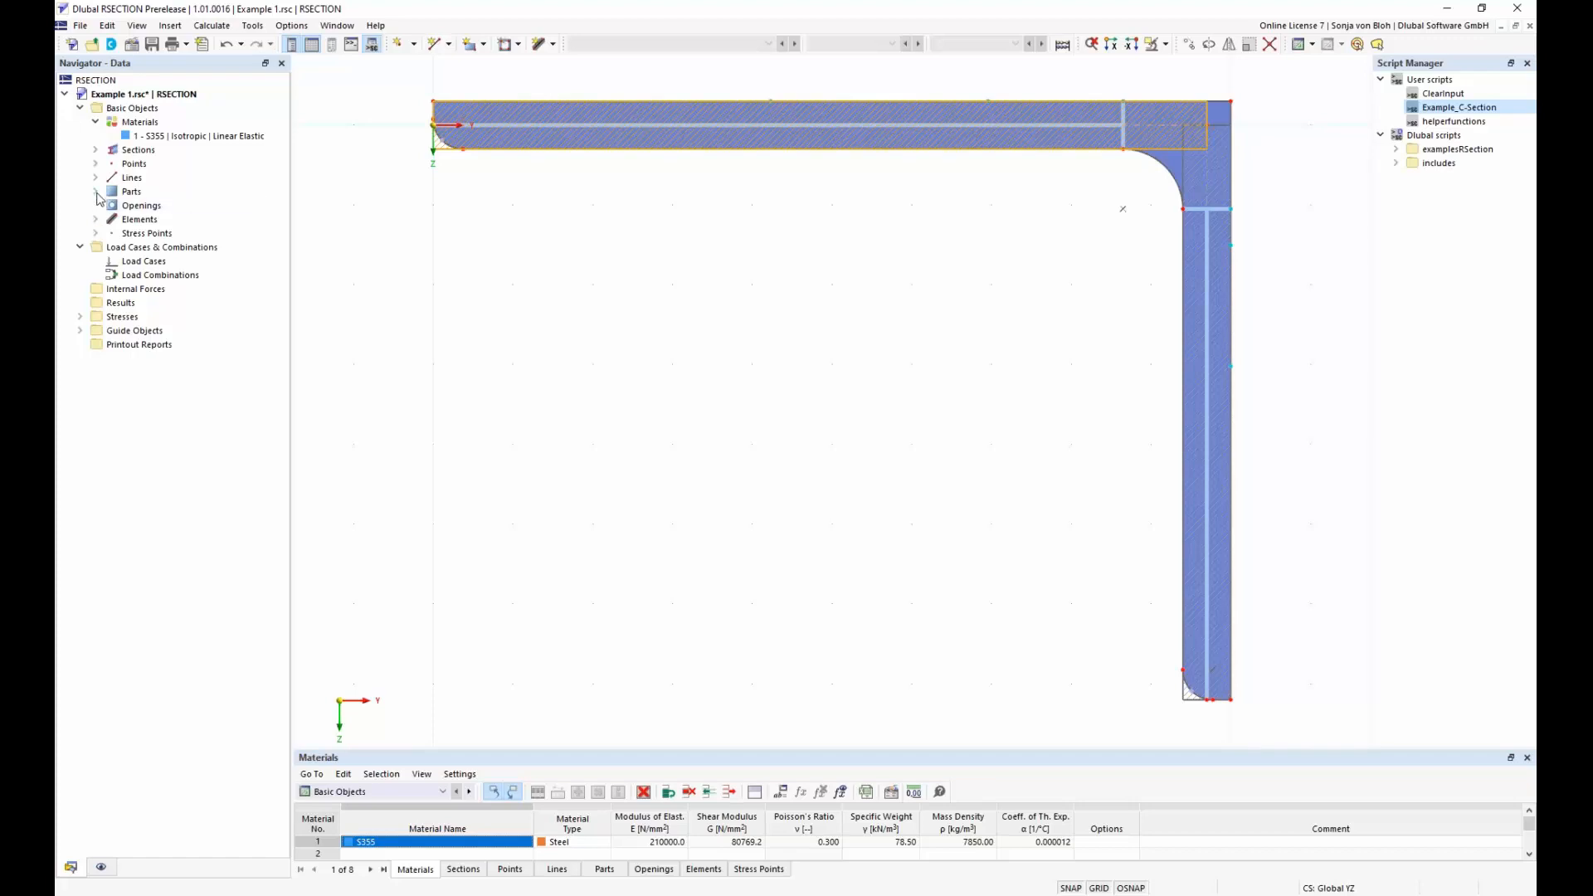
pyautogui.click(97, 193)
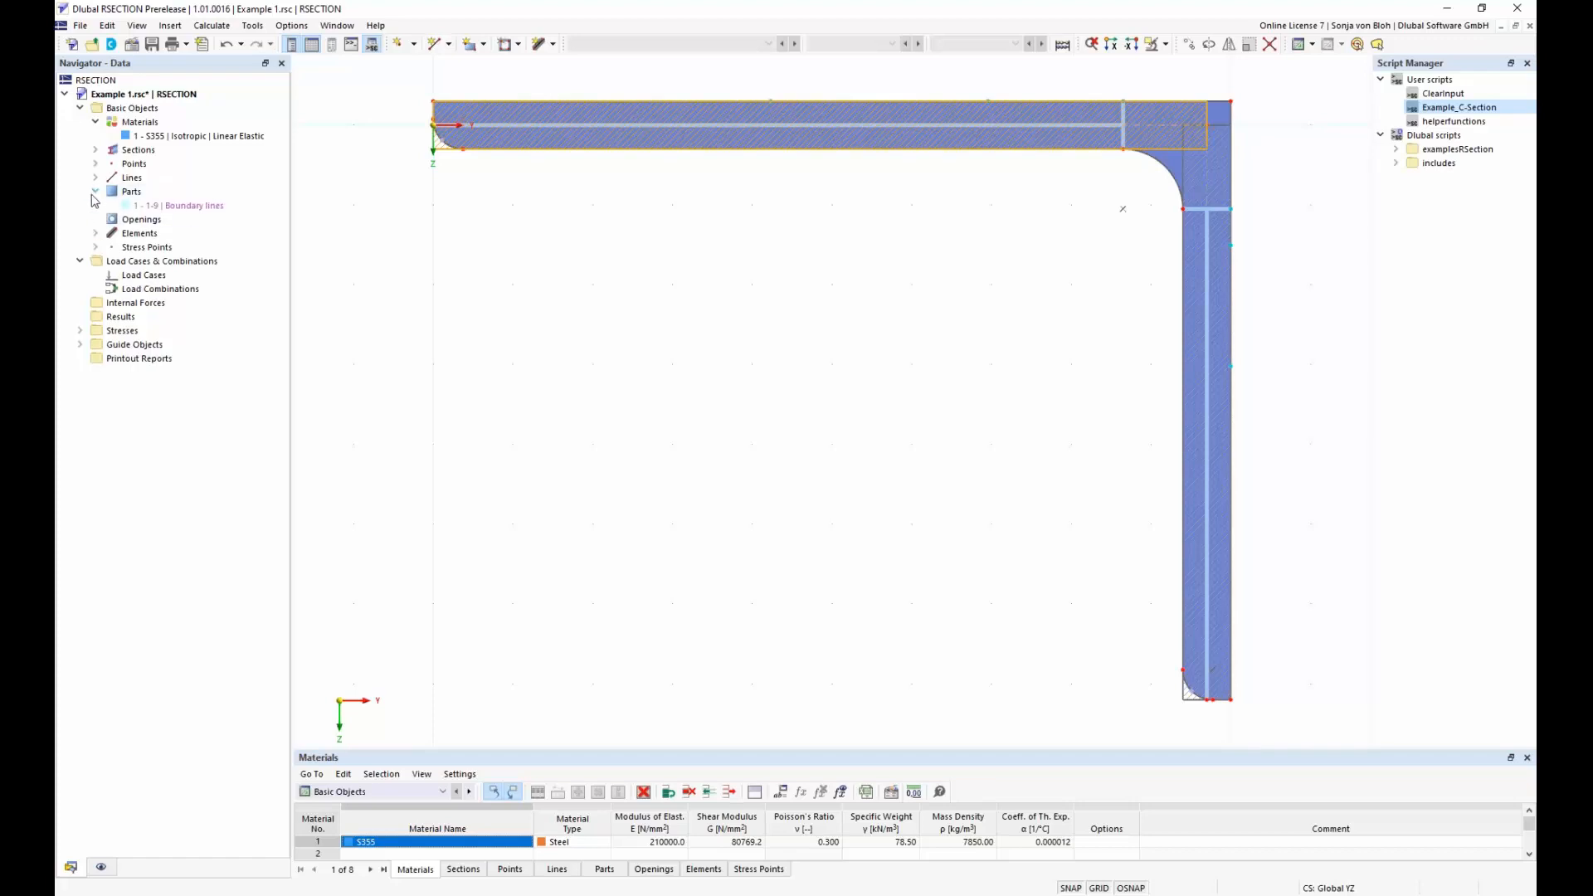
pyautogui.click(175, 207)
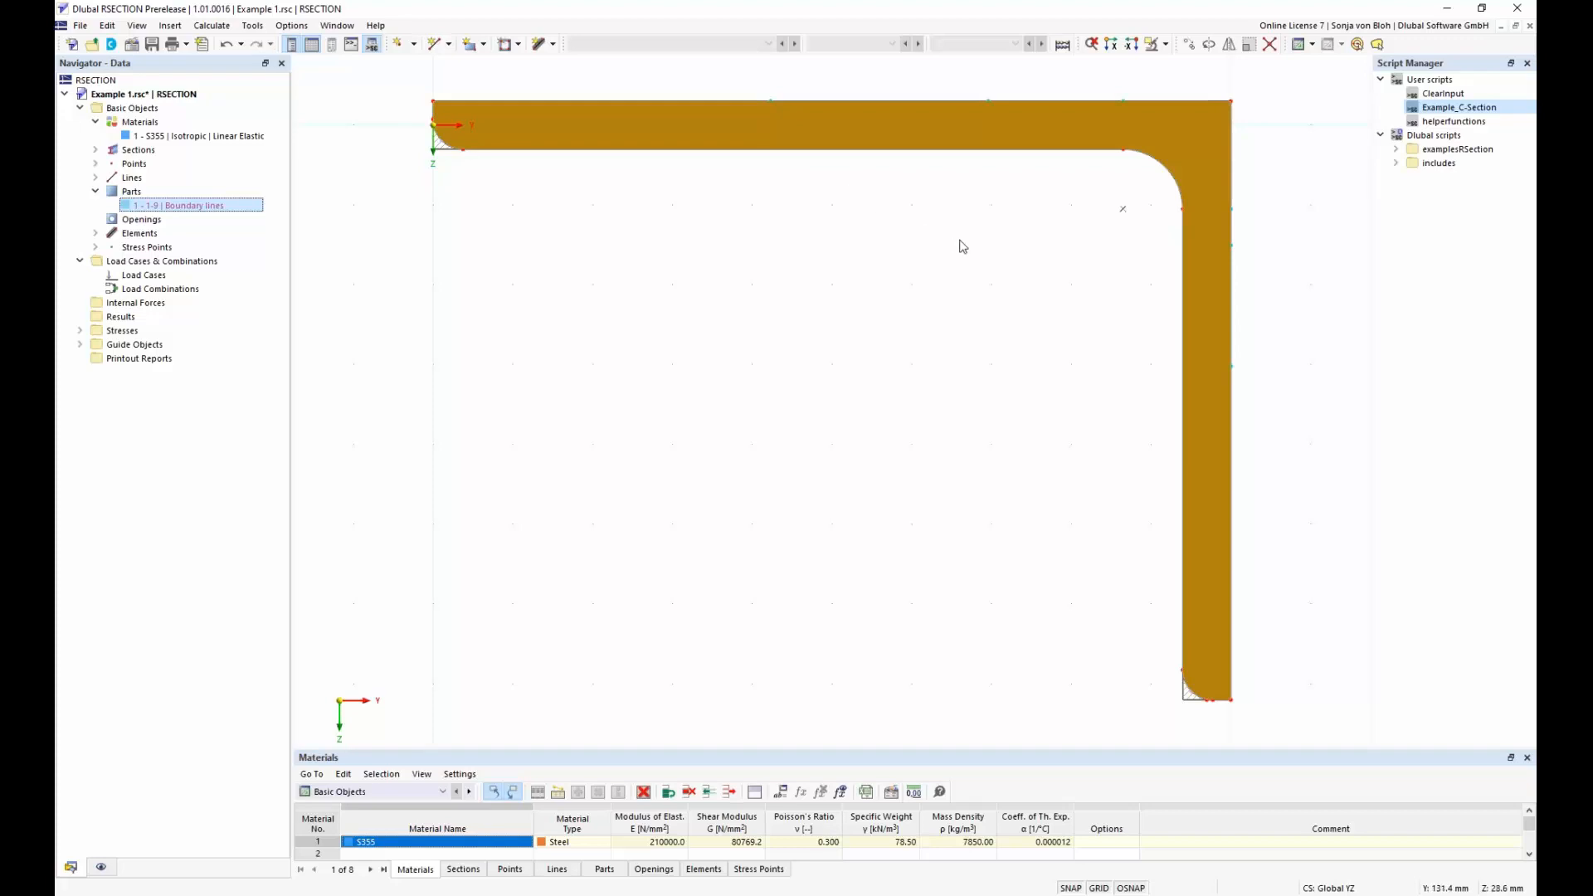
pyautogui.doubleClick(1172, 156)
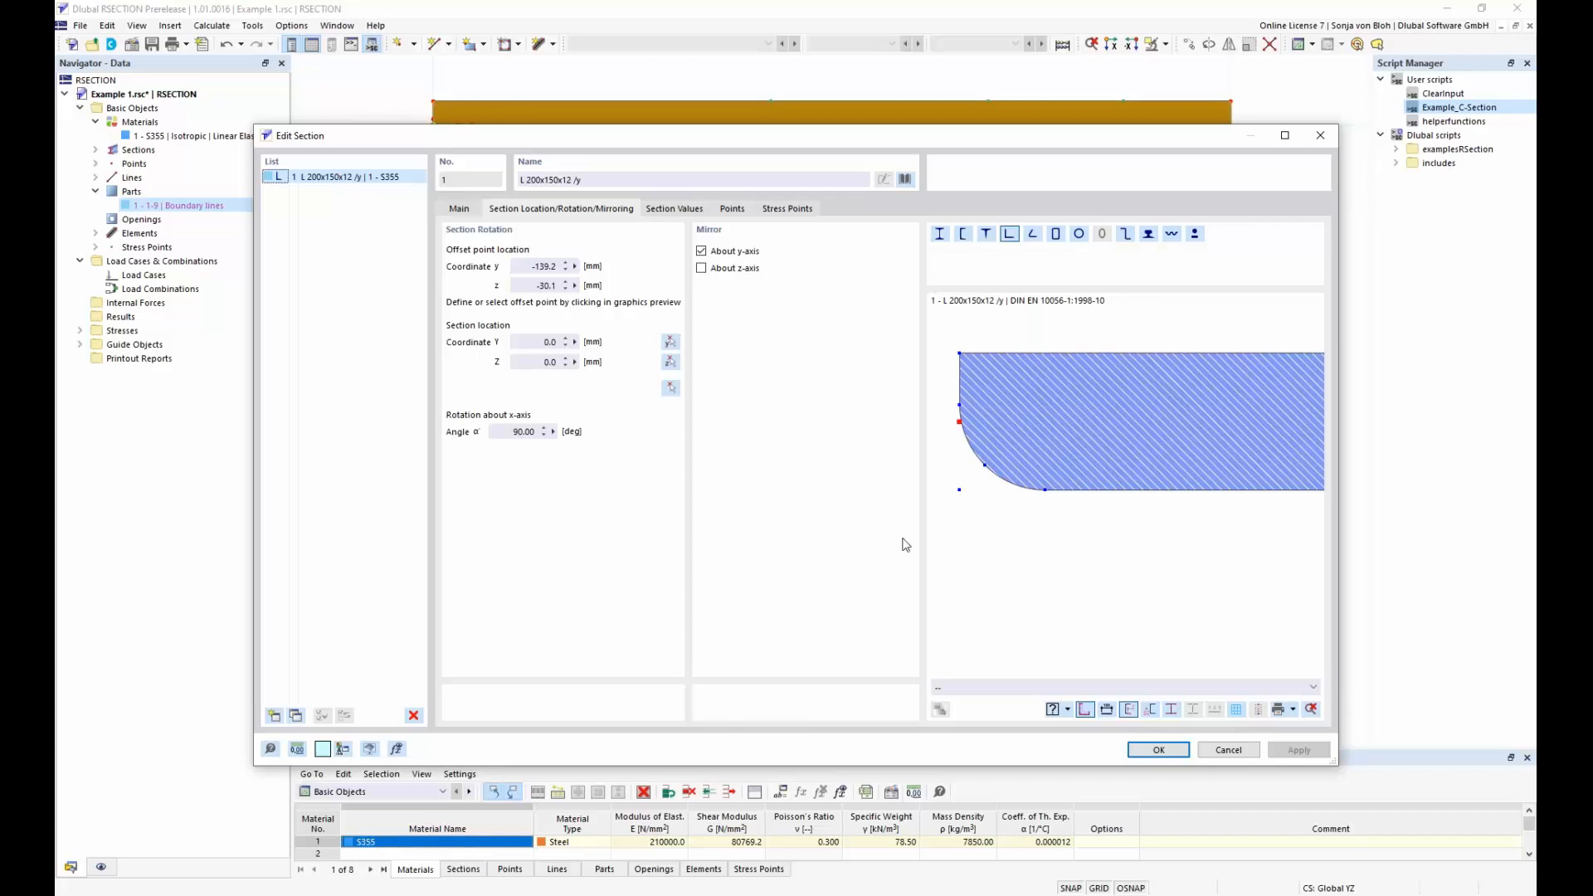
pyautogui.click(1225, 751)
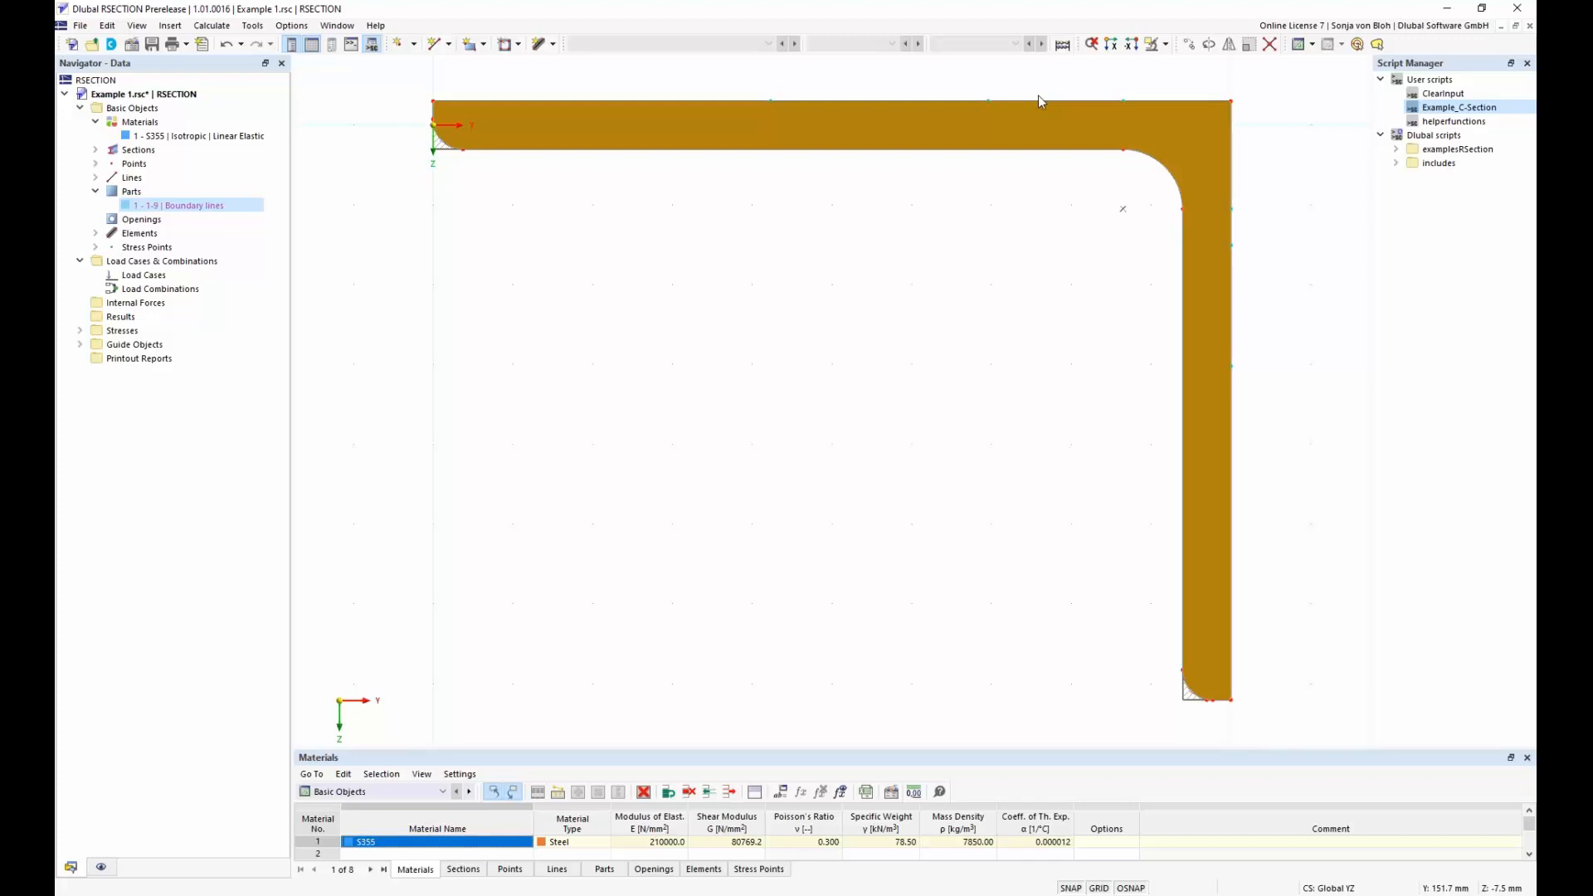
# Convert section No. 1 into normal geometry
pyautogui.rightClick(1175, 162)
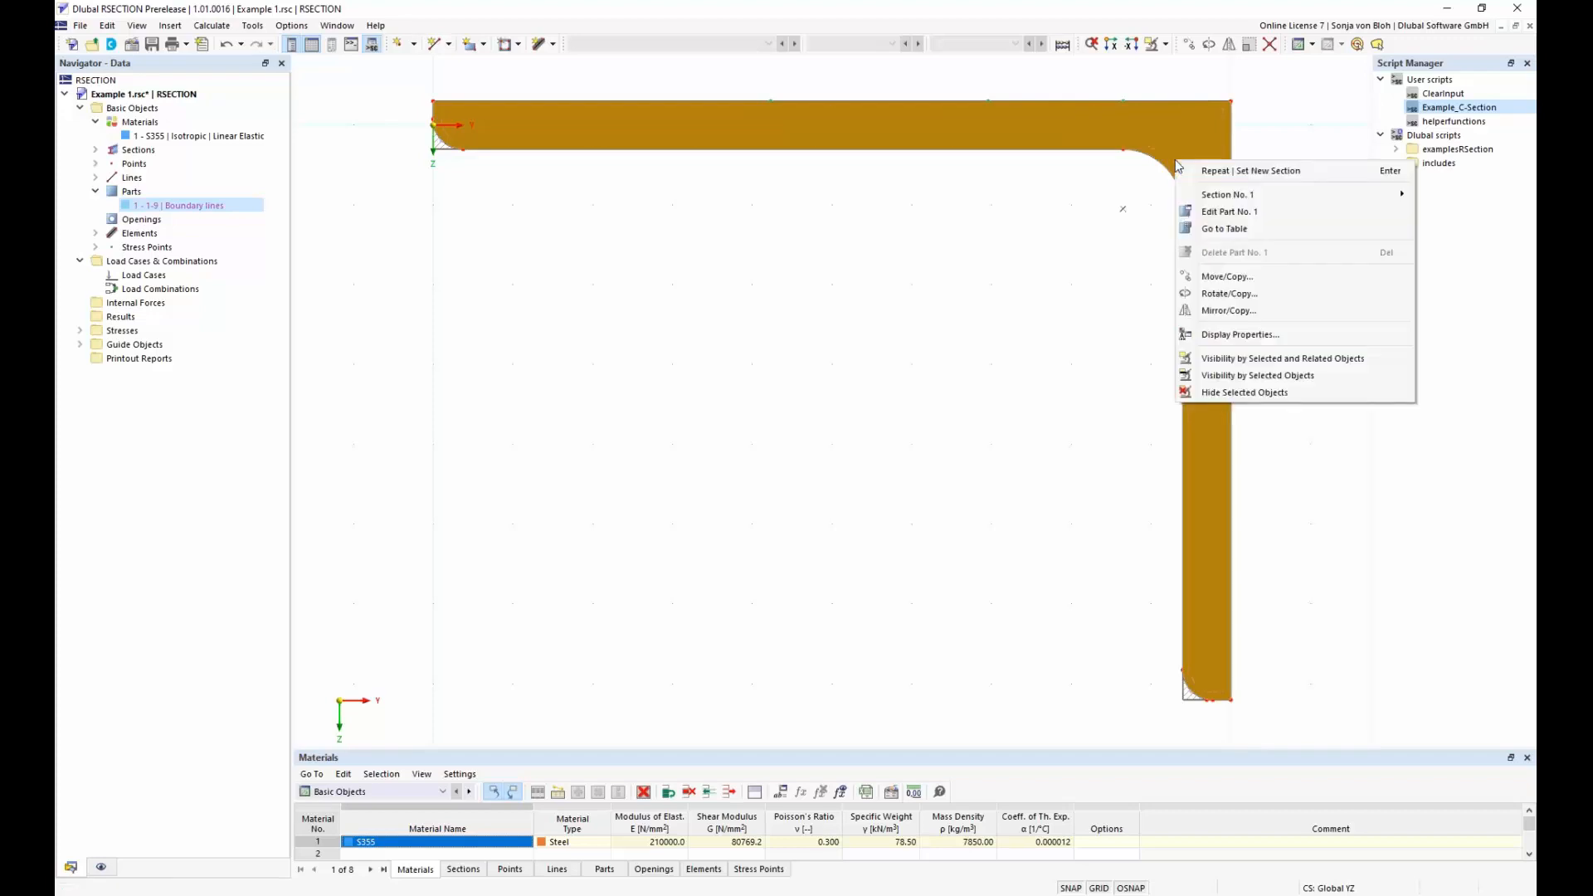
pyautogui.moveTo(1227, 196)
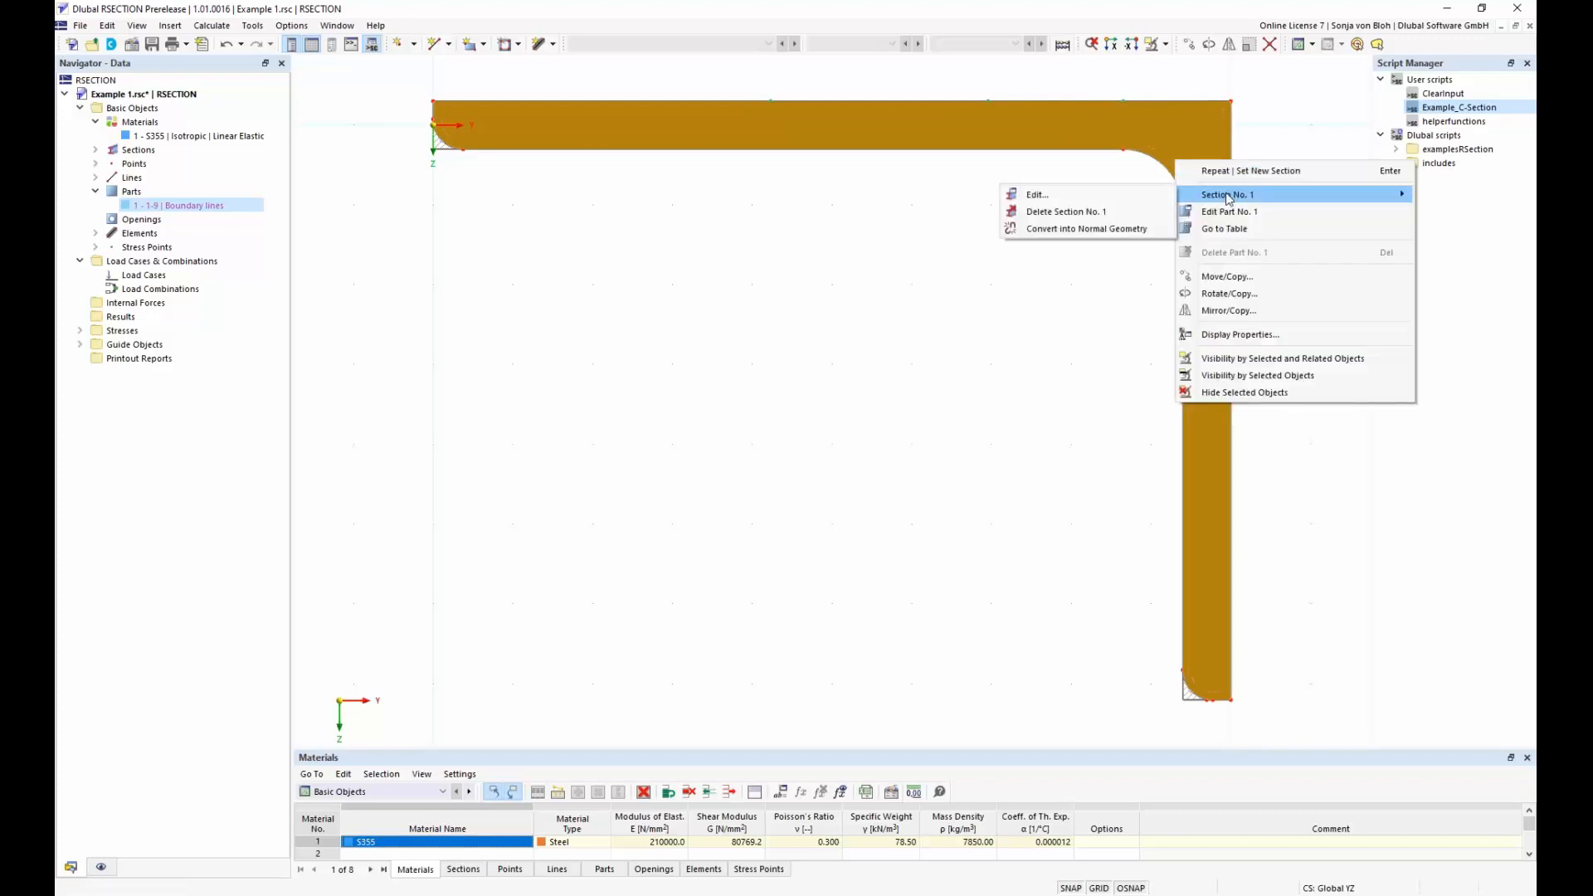
pyautogui.click(1095, 232)
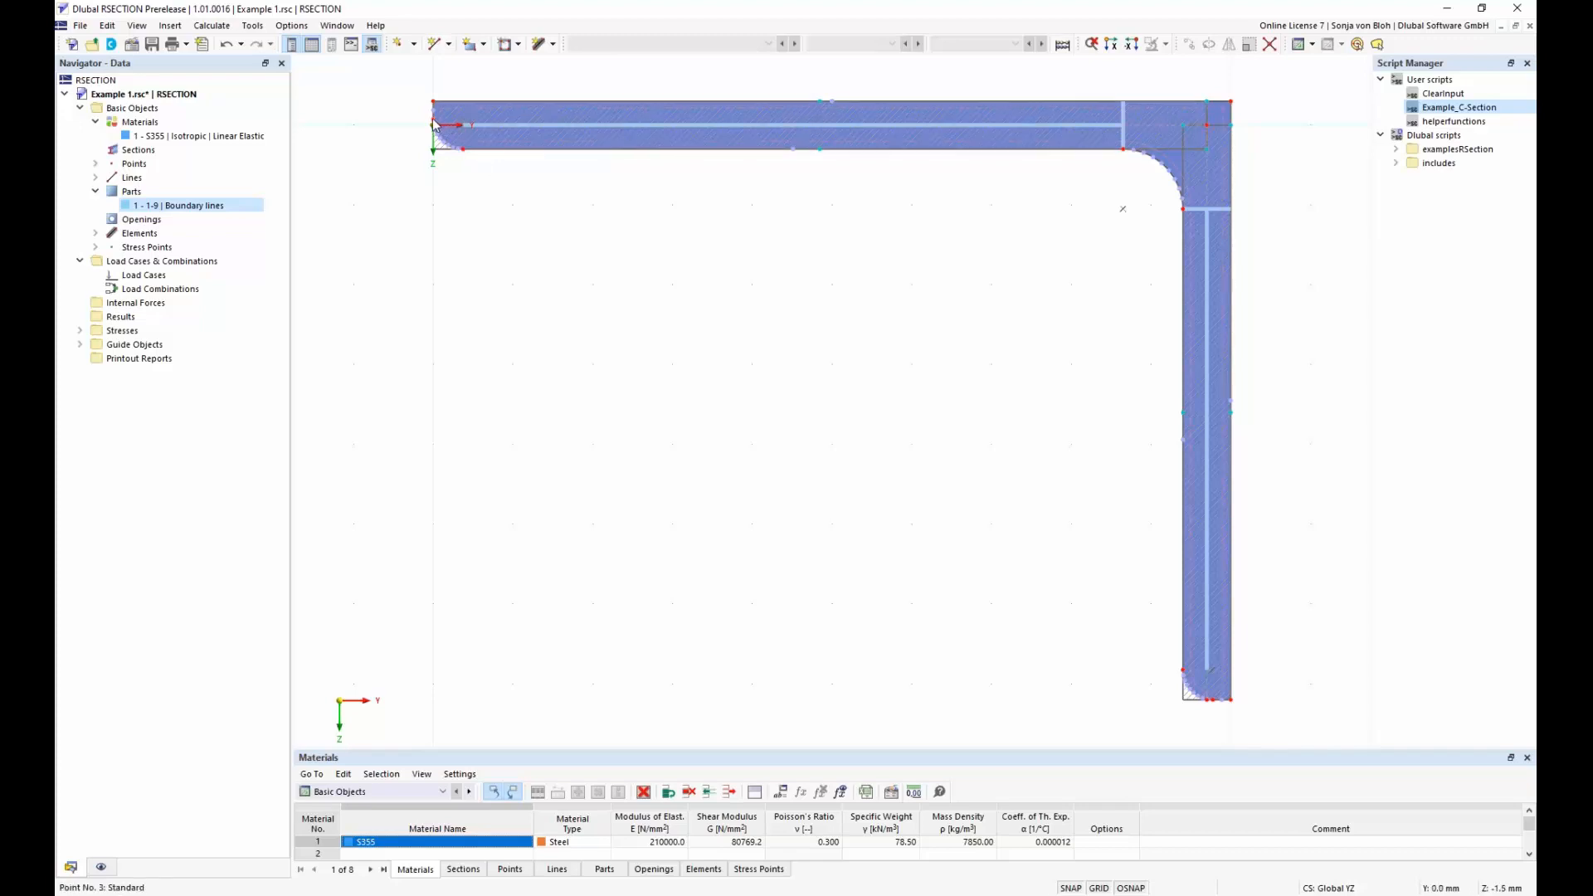
# Delete point No. 3 at the rounded free end of the angle's horizontal leg
pyautogui.click(95, 191)
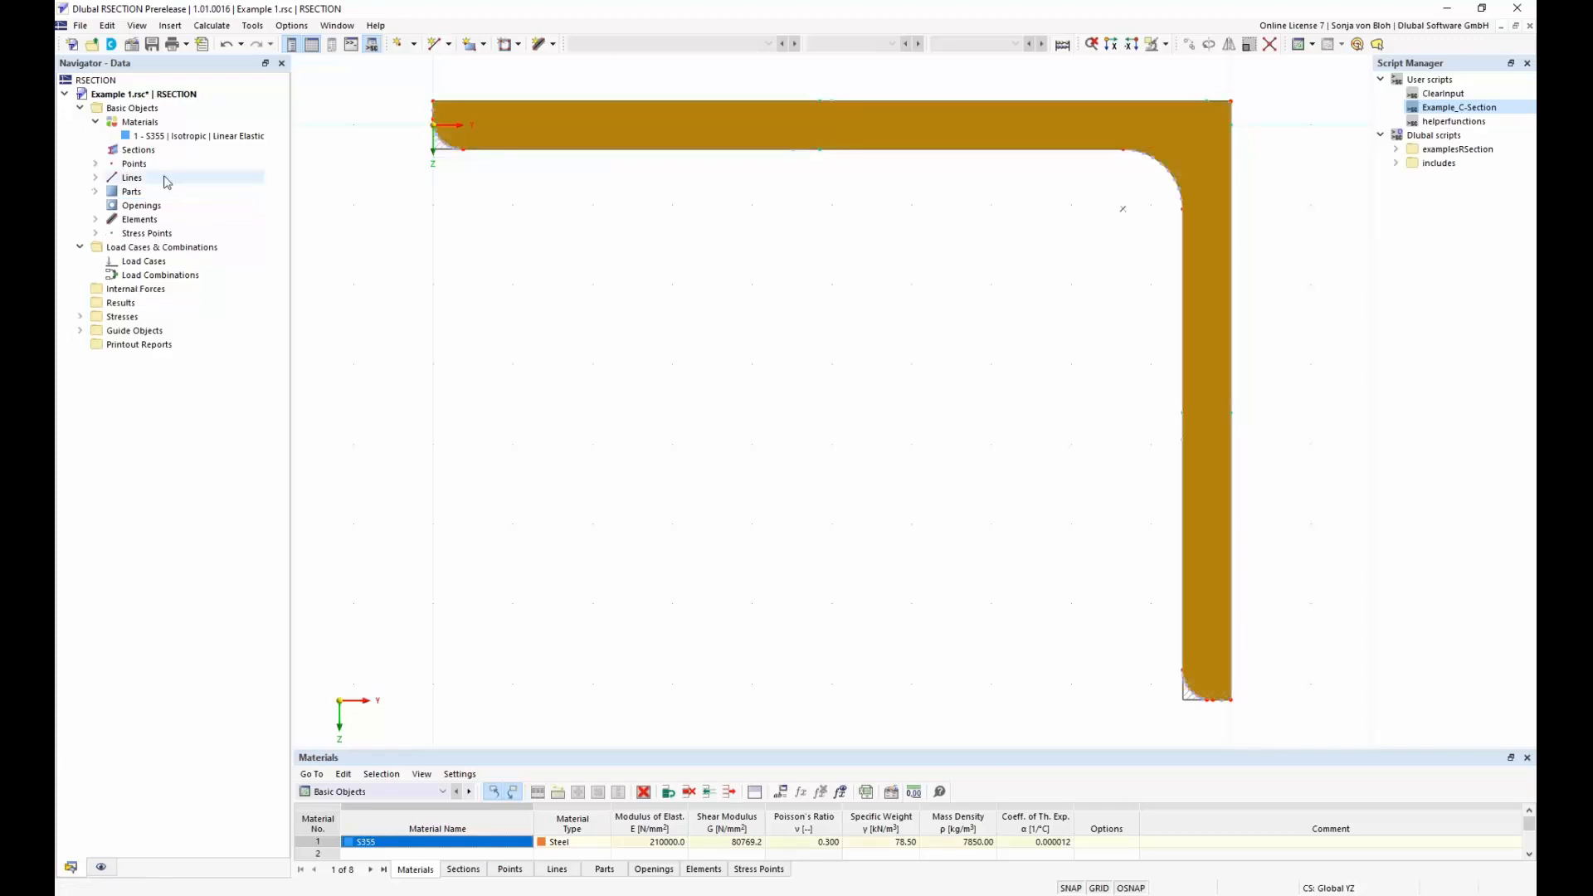
pyautogui.click(437, 128)
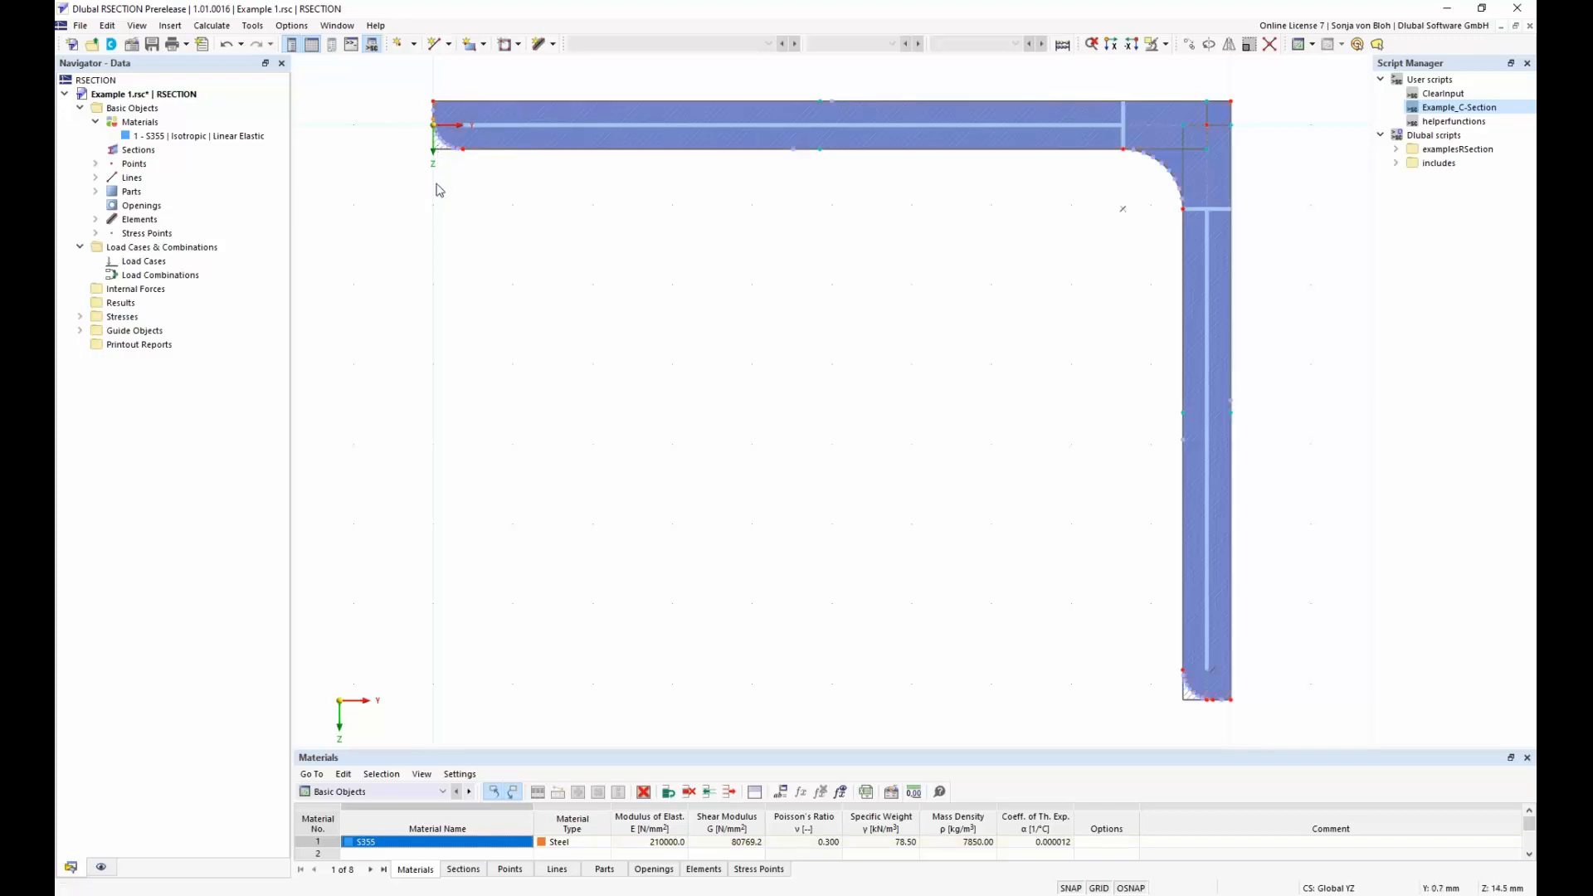
pyautogui.press('Delete')
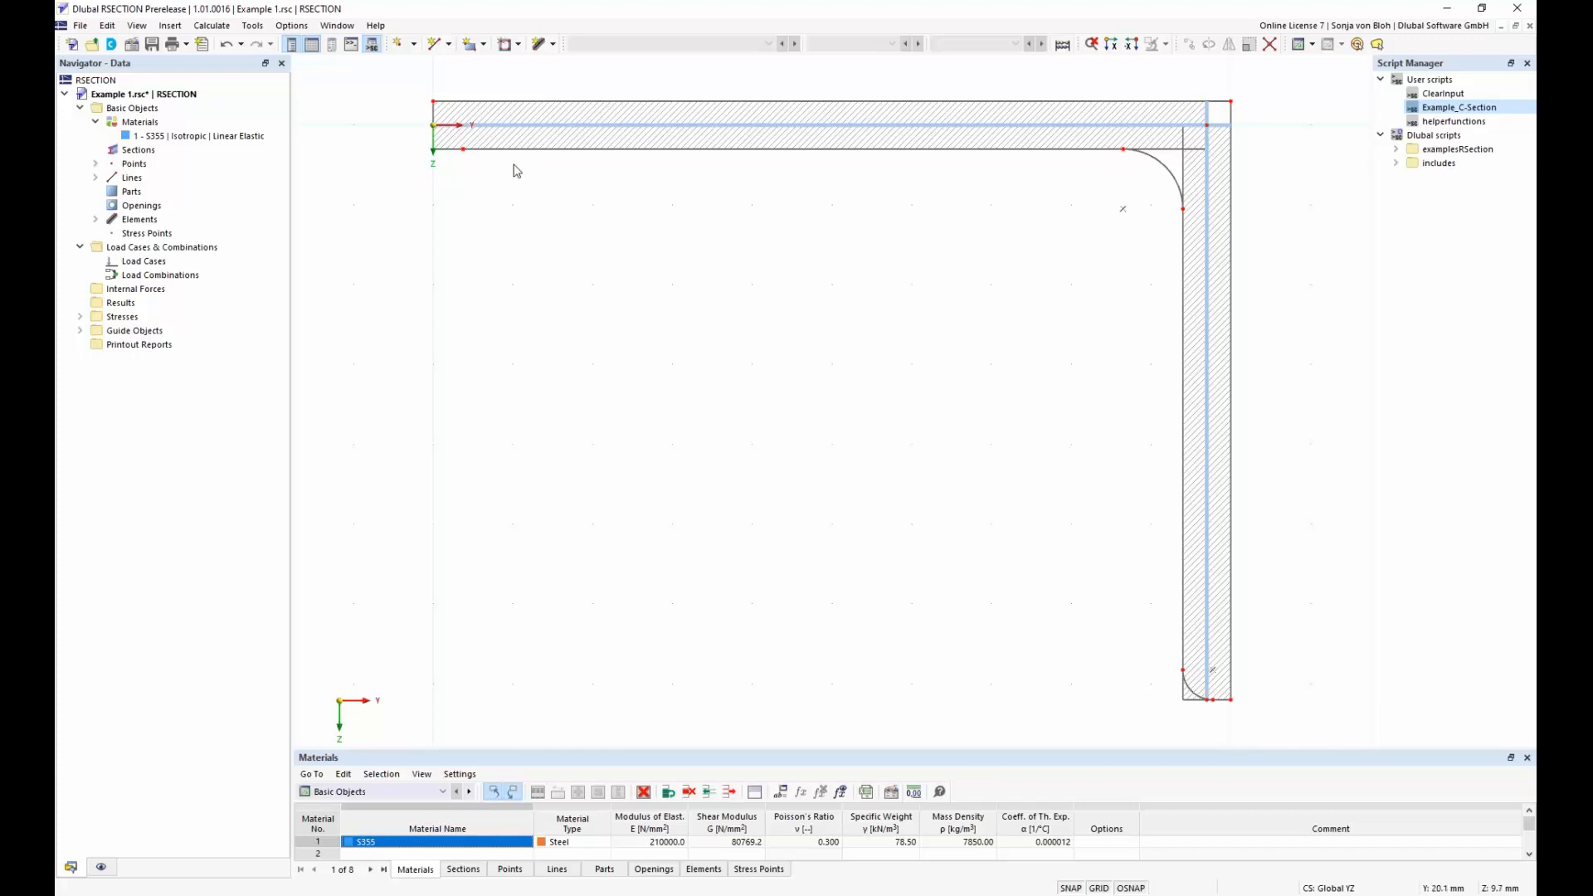
# Define a new single-line element by length and direction, with a length of 200 mm and a thickness of 12 mm
pyautogui.click(552, 44)
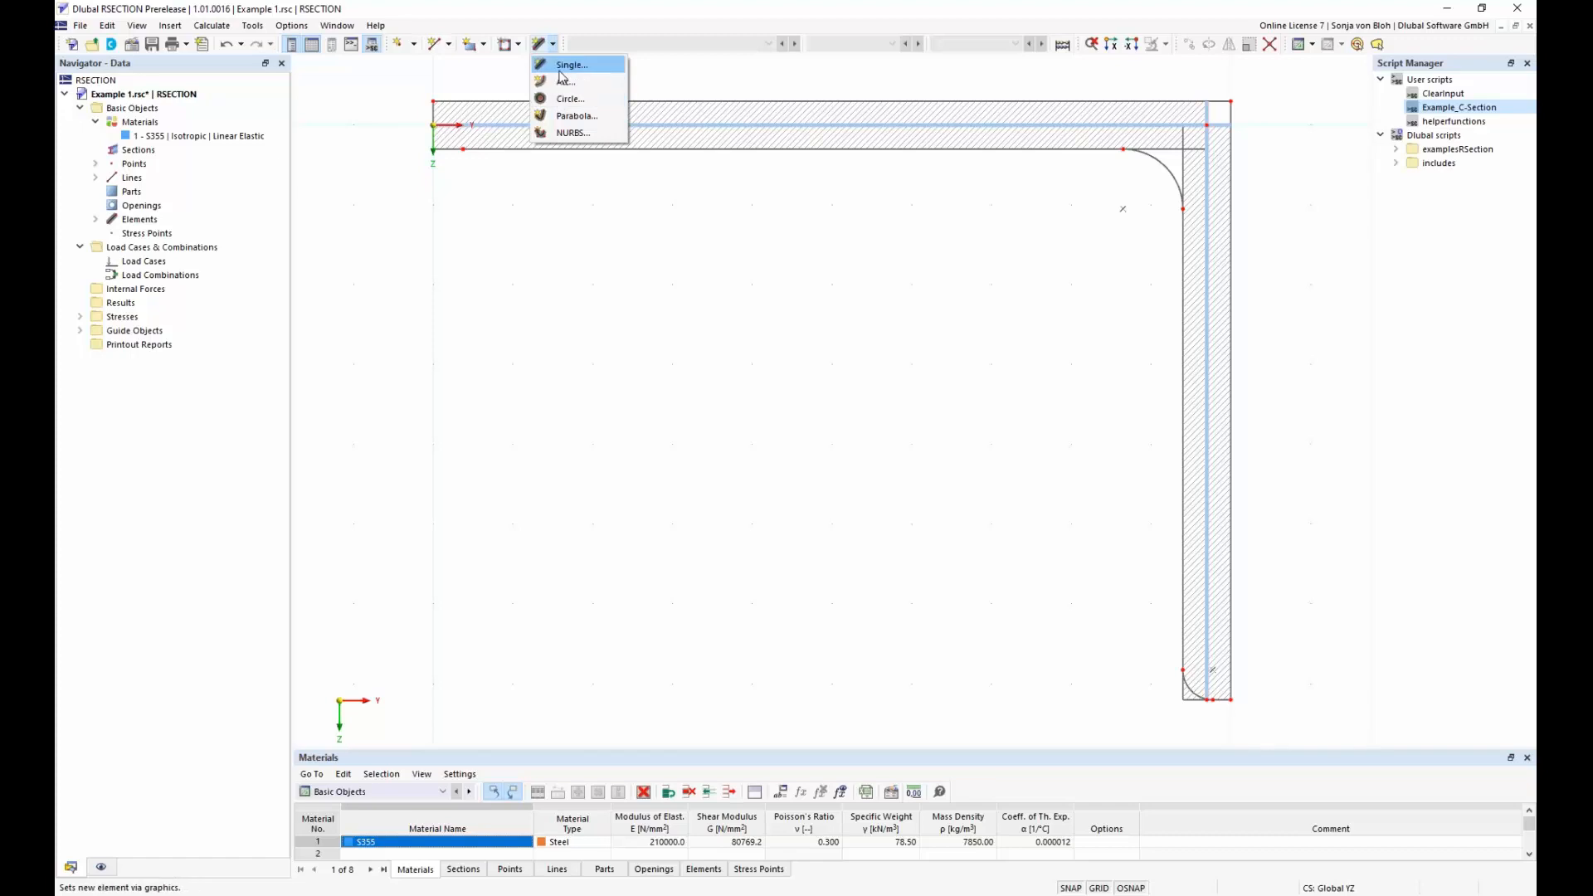
pyautogui.click(451, 312)
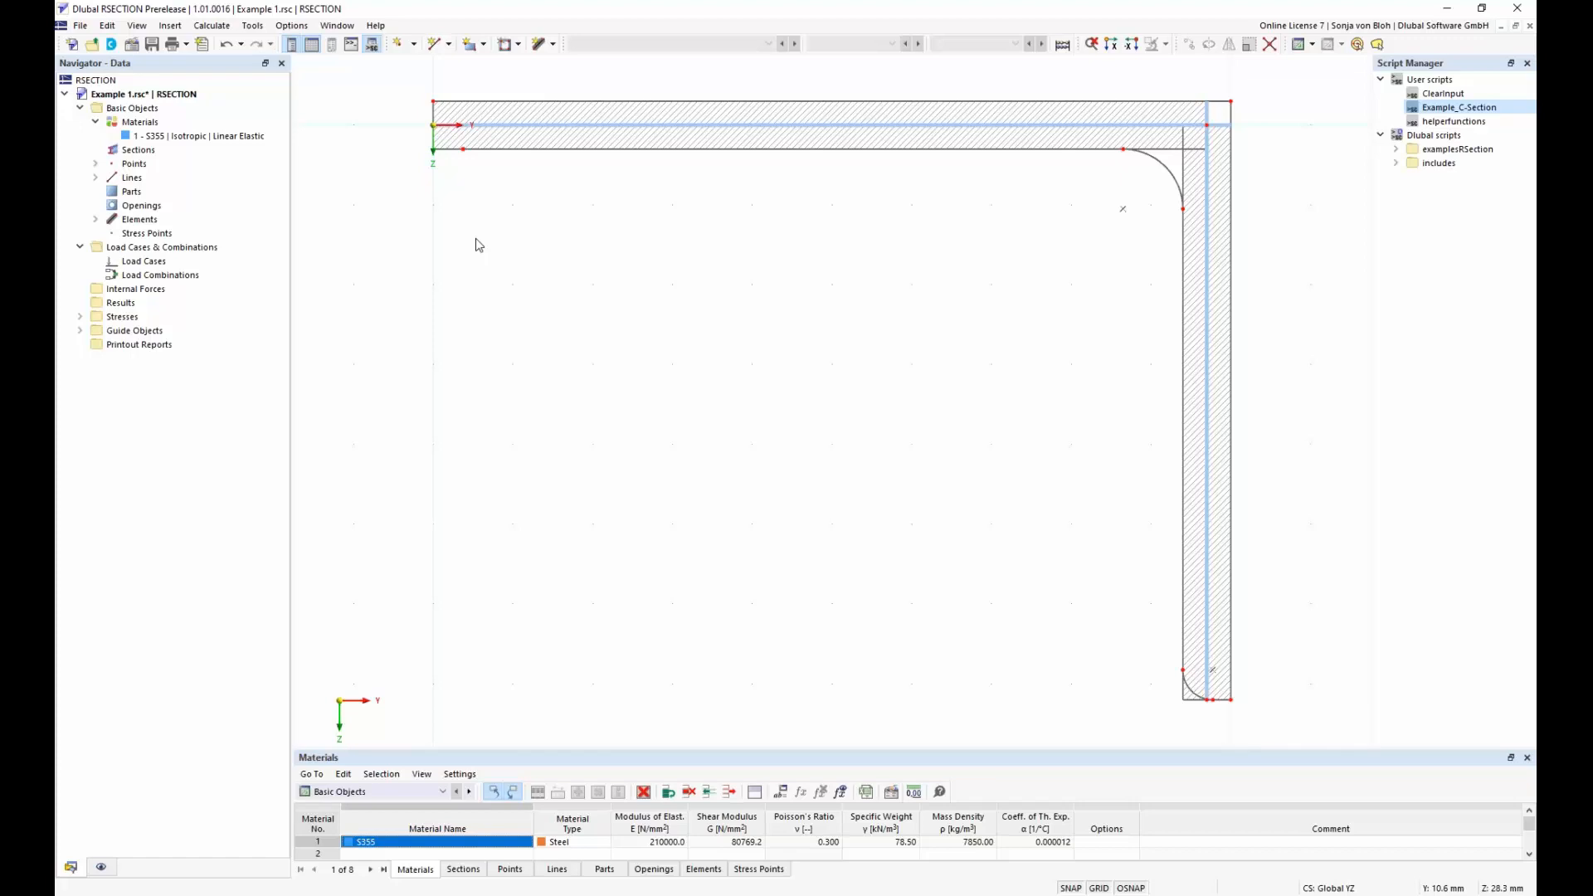
pyautogui.click(553, 44)
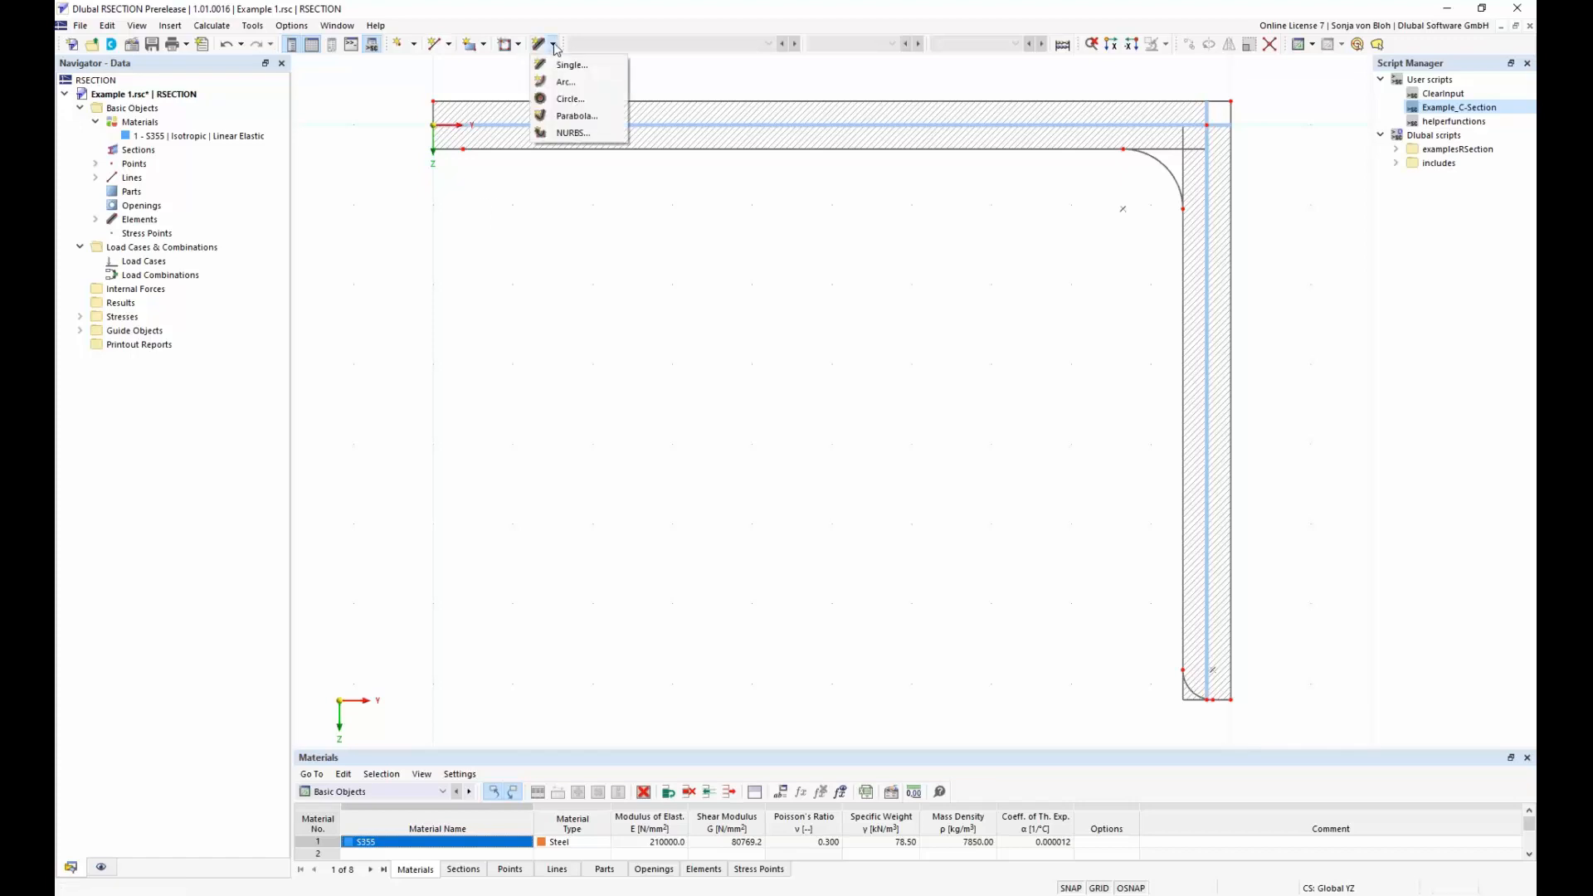
pyautogui.click(576, 66)
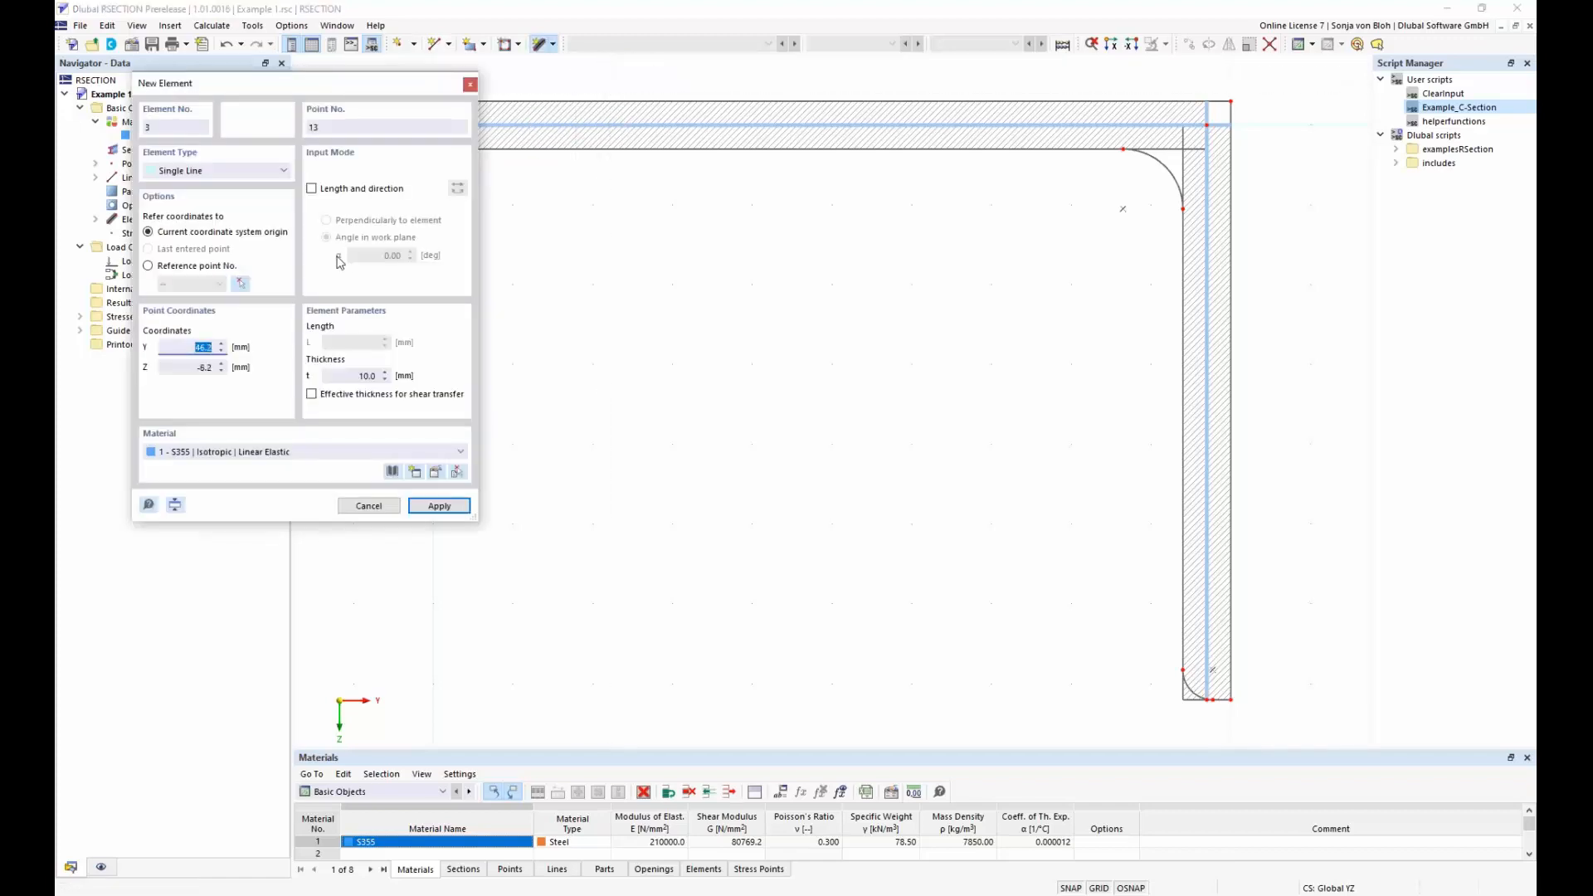
pyautogui.click(312, 189)
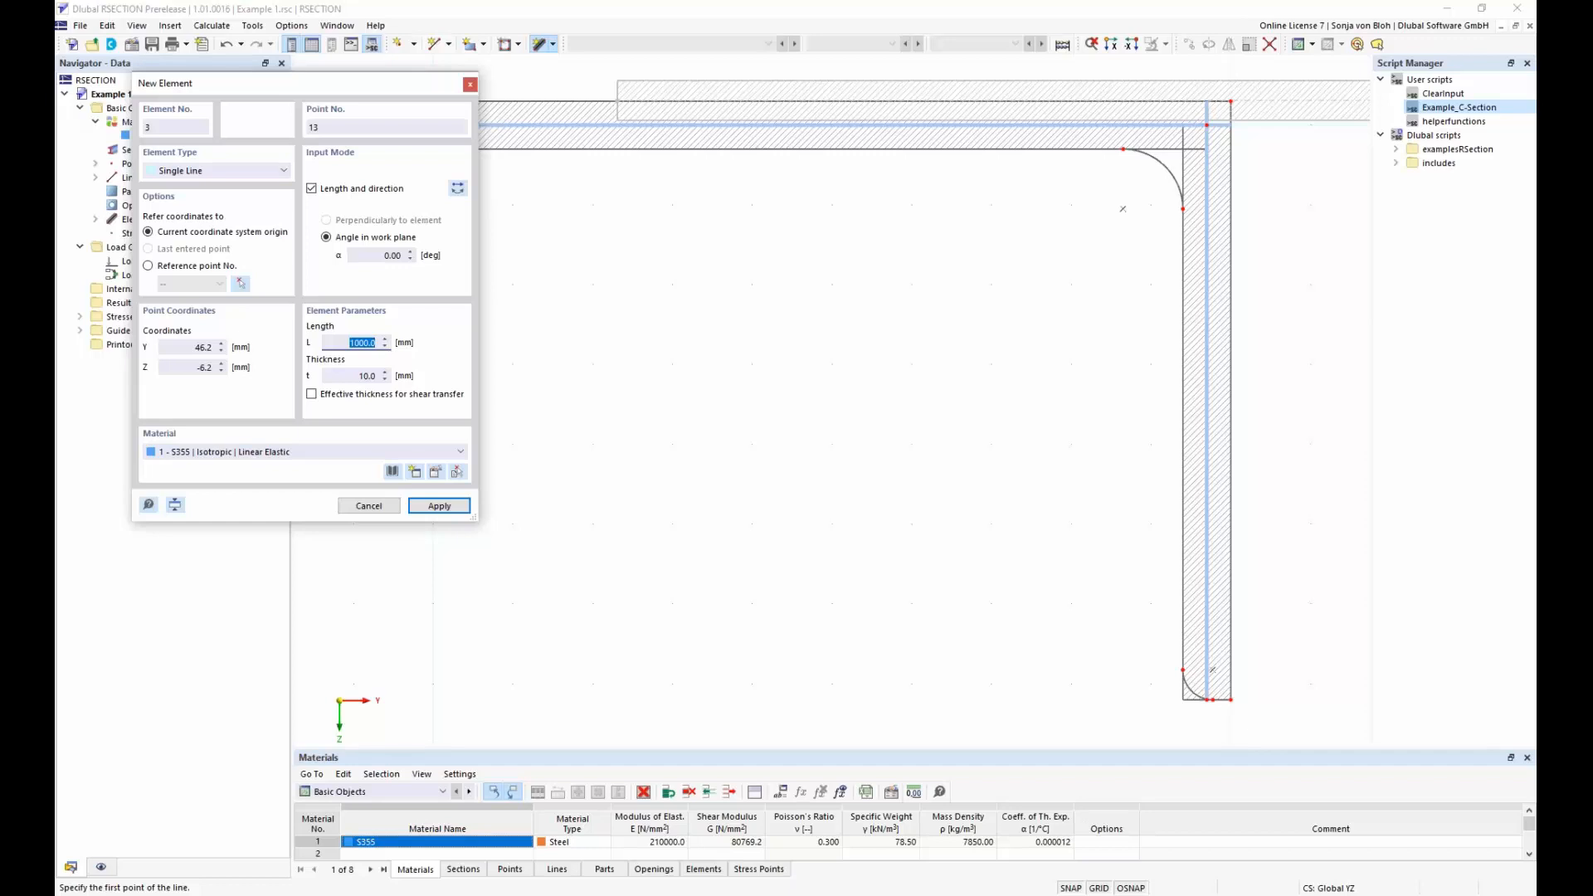
pyautogui.write('200')
pyautogui.moveTo(354, 378); pyautogui.dragTo(387, 383)
pyautogui.write('12')
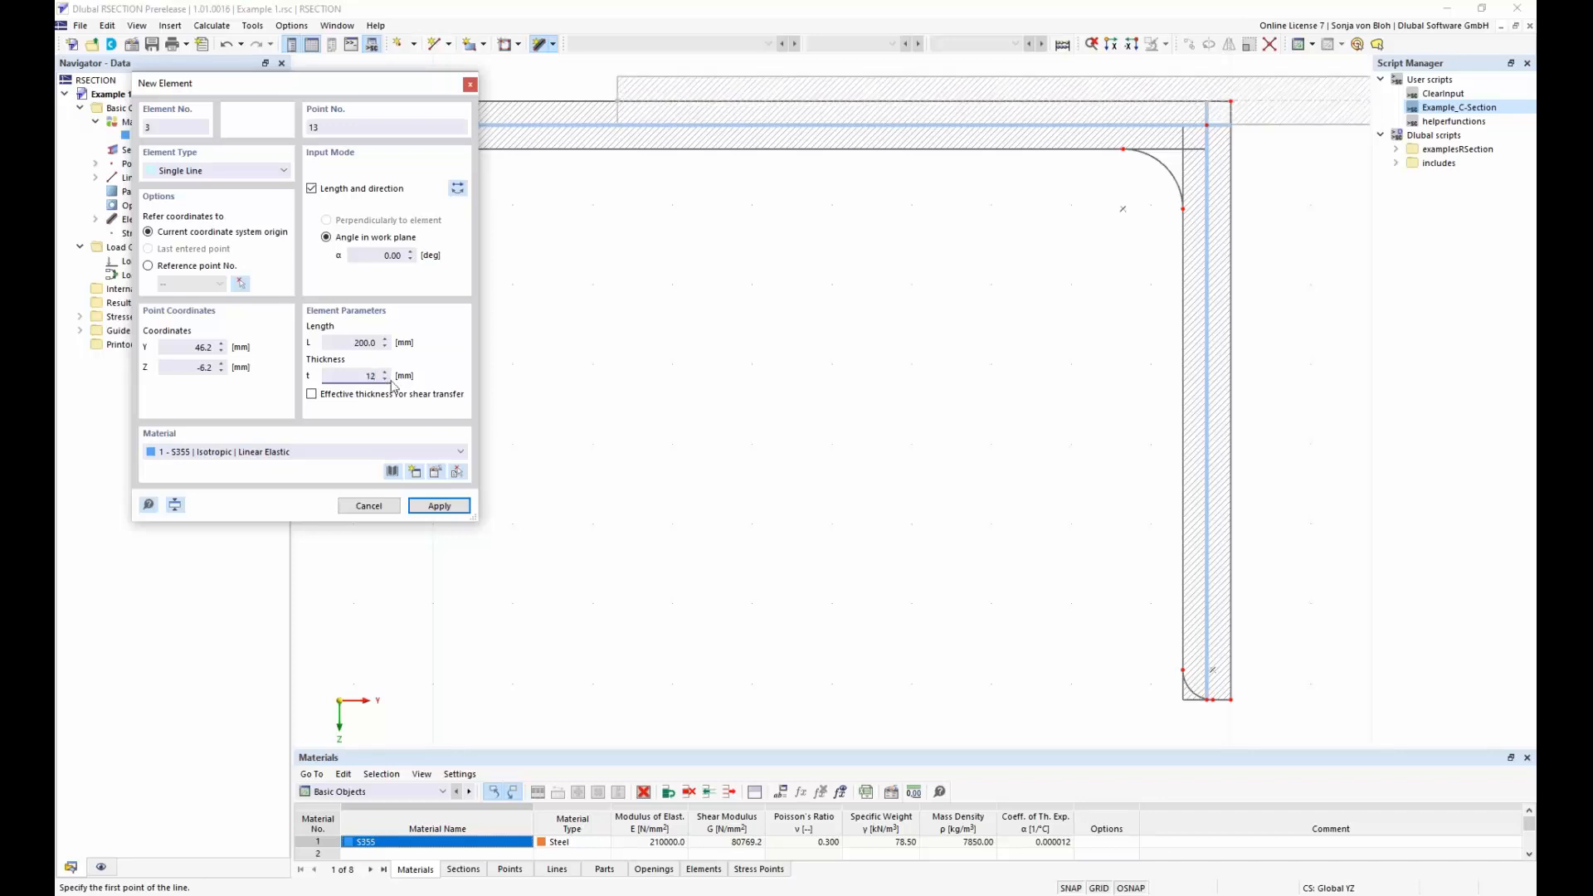
# Reverse the 200 mm element's direction and place it from the origin so it extends the flange away from the angle
pyautogui.moveTo(377, 88); pyautogui.dragTo(290, 247)
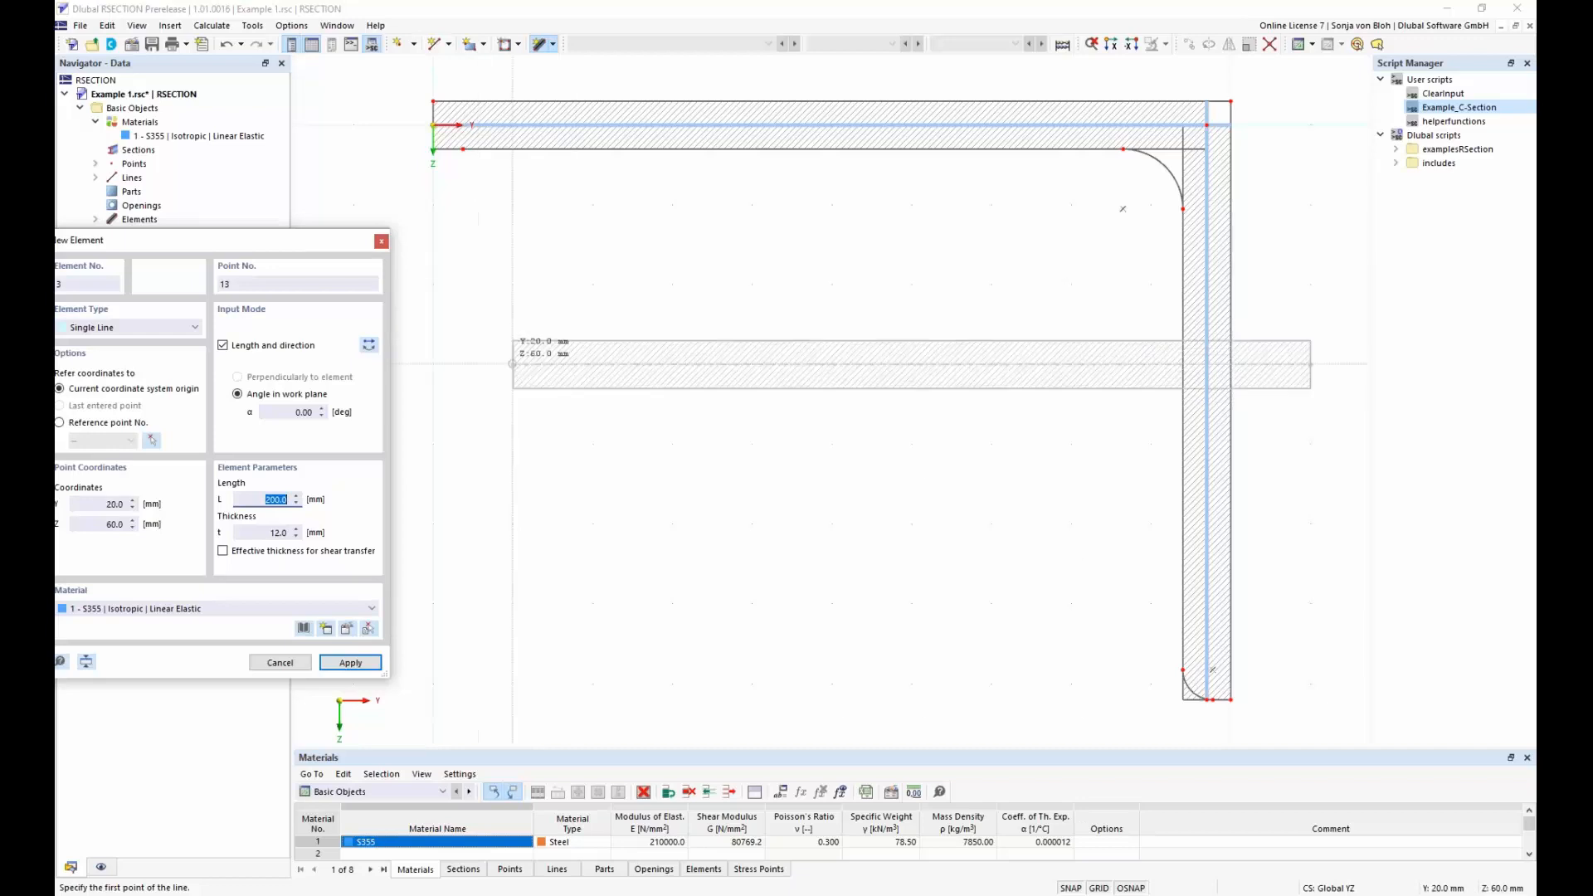
pyautogui.click(369, 347)
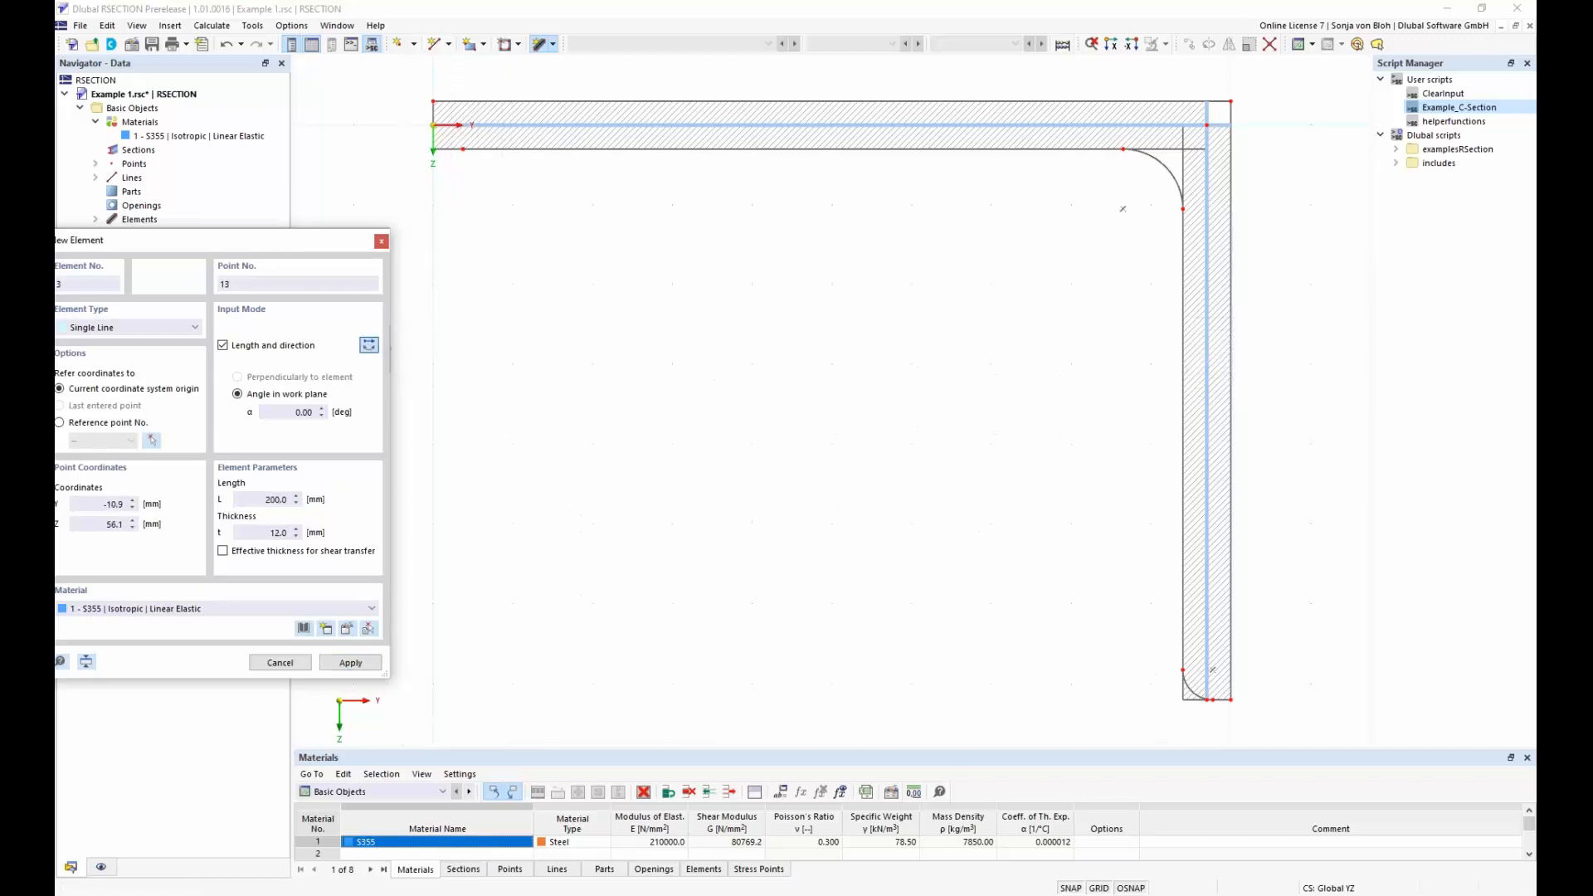
pyautogui.scroll(-2, 574, 295)
pyautogui.moveTo(590, 316); pyautogui.dragTo(890, 478, button='middle')
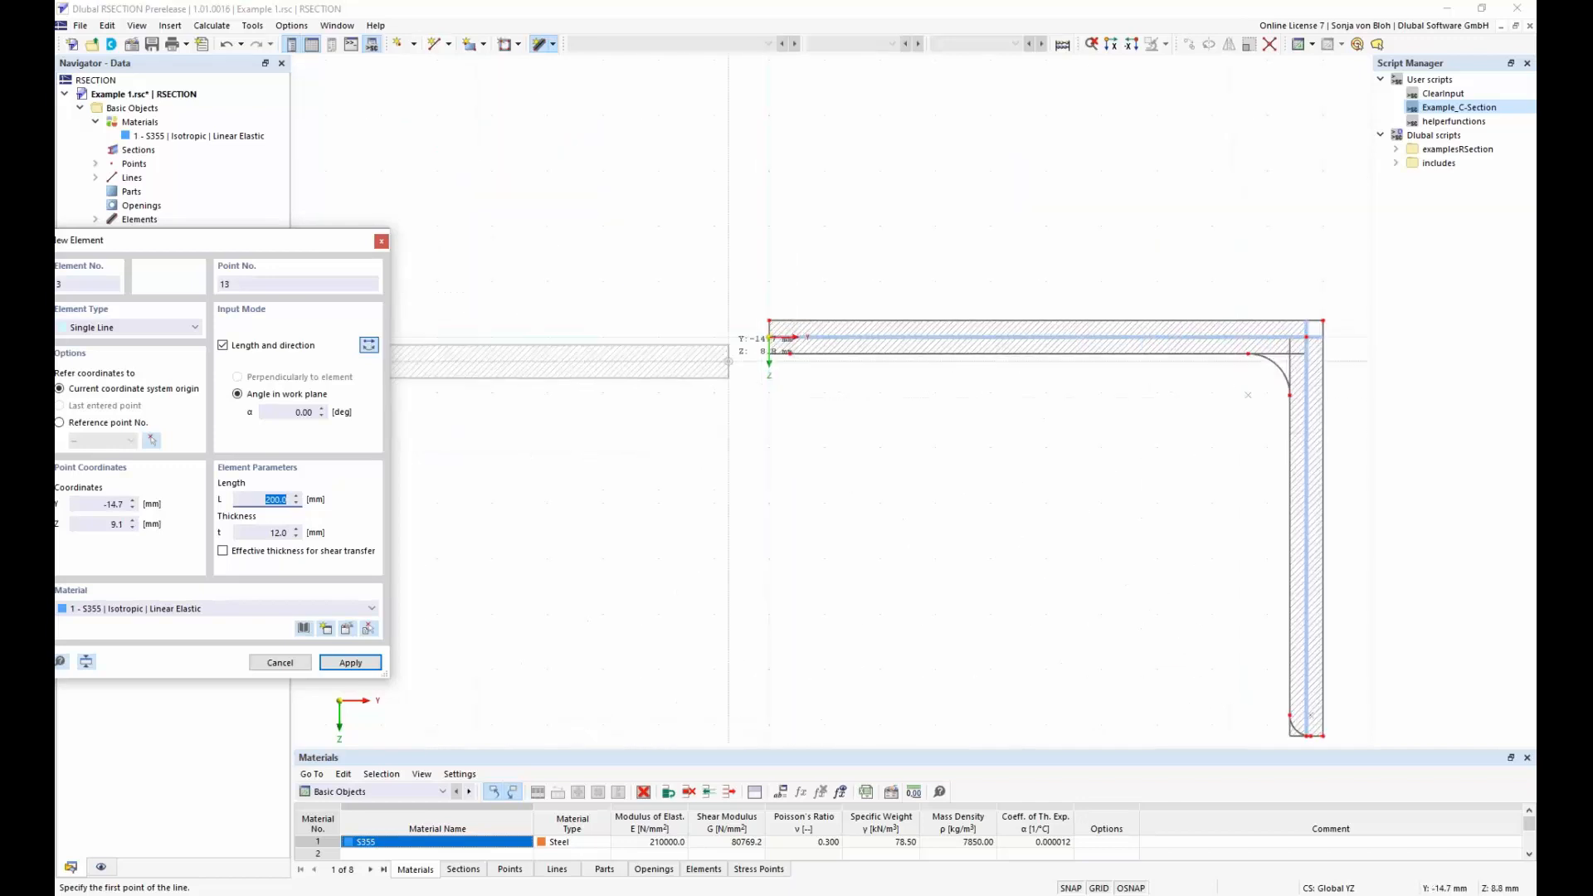
pyautogui.scroll(3, 765, 358)
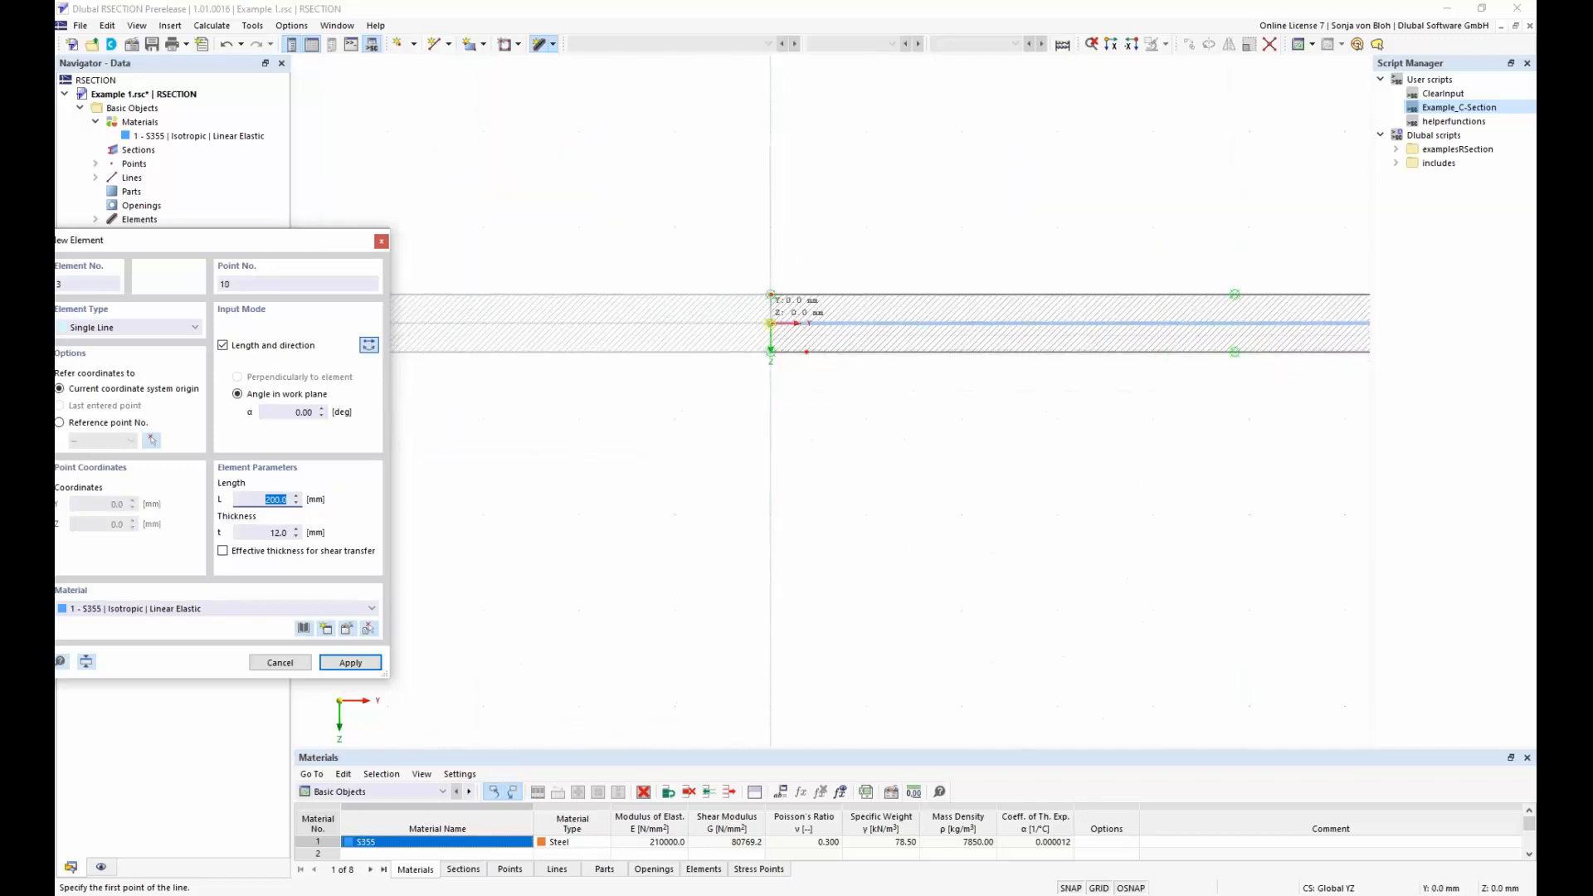
pyautogui.click(771, 322)
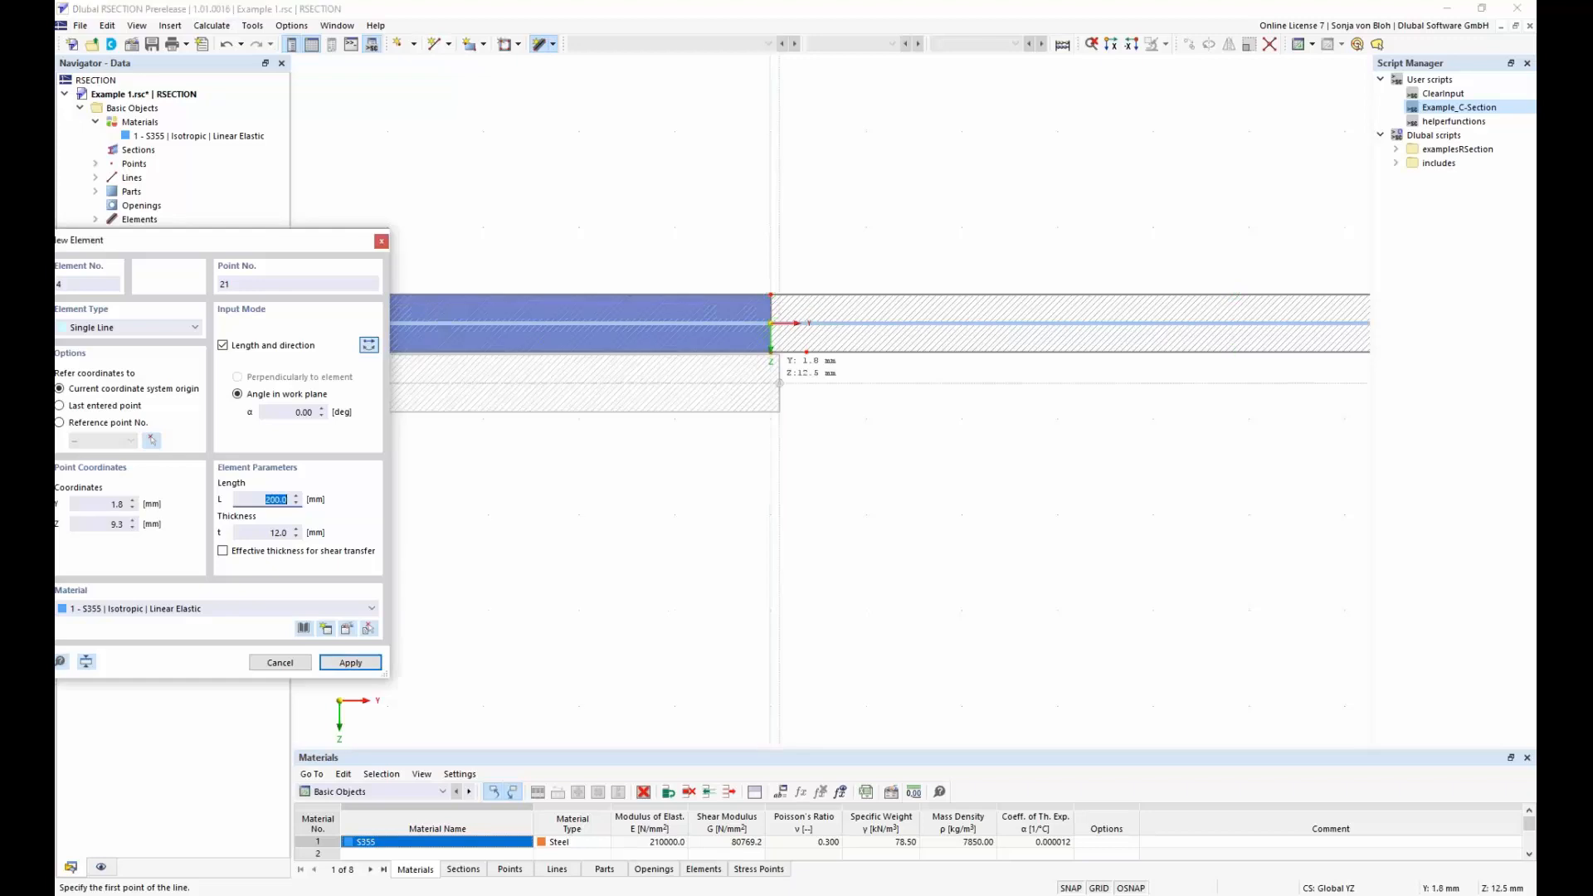
# Define the next element at a 90° angle with a length of 400 mm and a thickness of 10 mm
pyautogui.moveTo(279, 245); pyautogui.dragTo(534, 222)
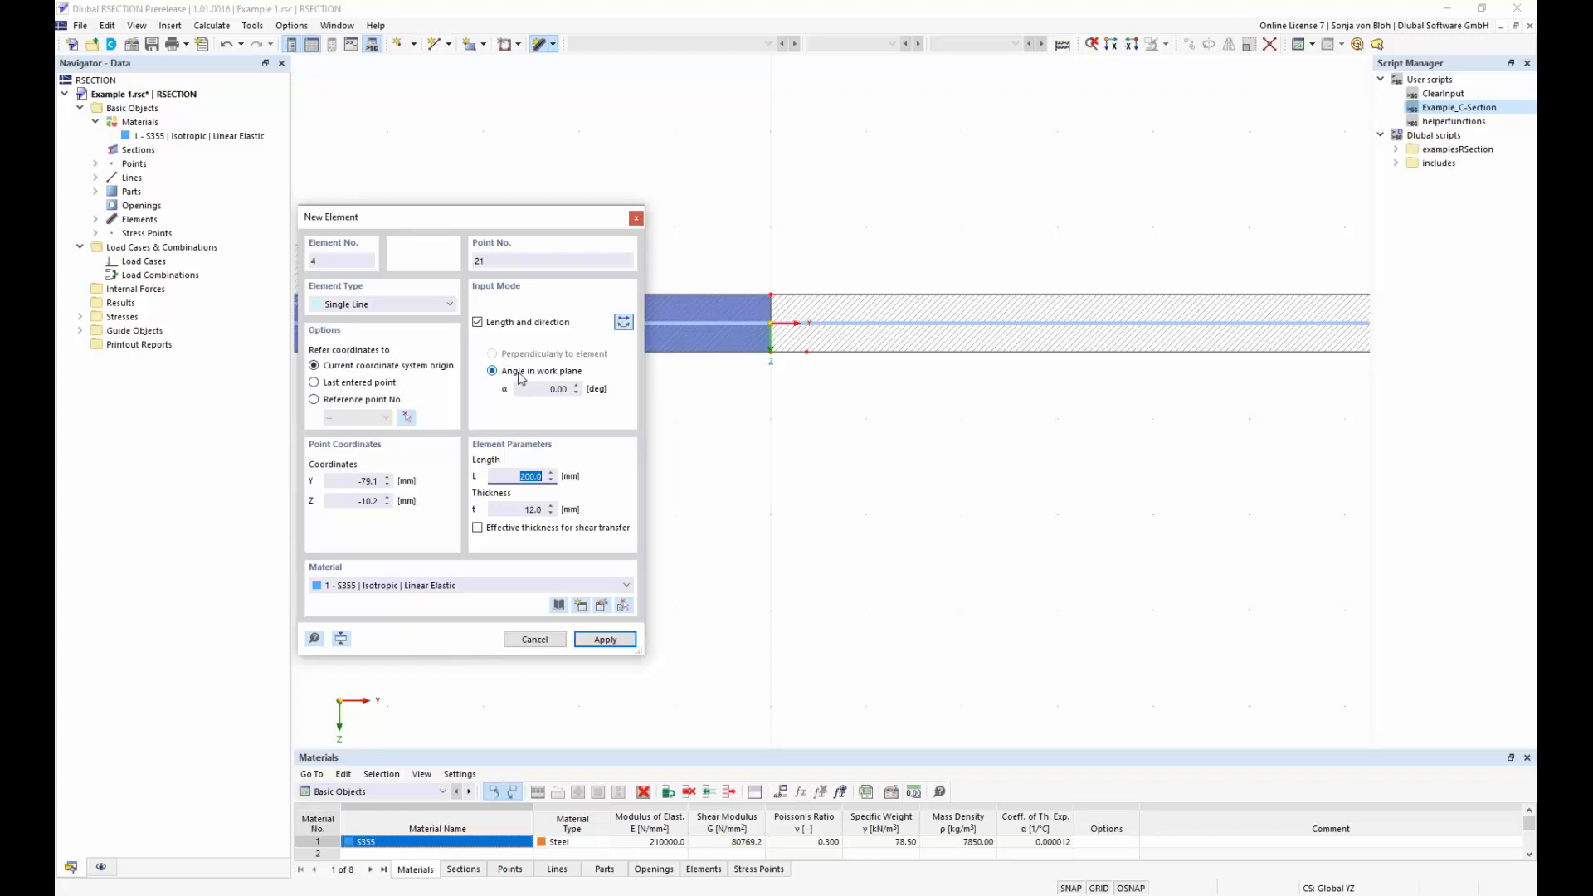
pyautogui.click(569, 389)
pyautogui.write('90')
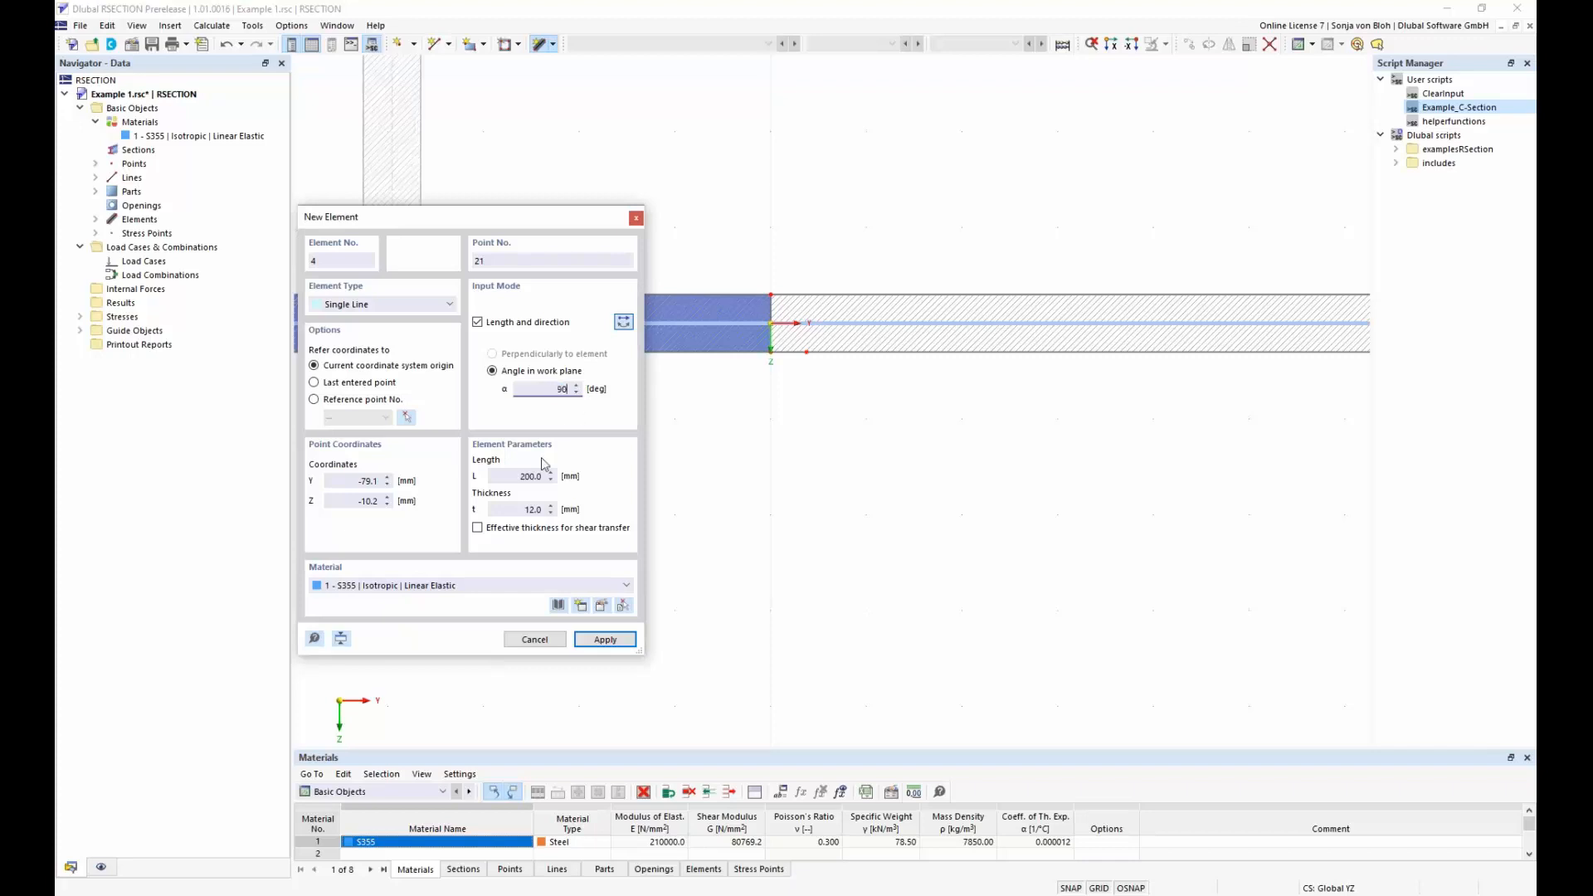
pyautogui.click(515, 477)
pyautogui.write('400')
pyautogui.click(521, 509)
pyautogui.write('10')
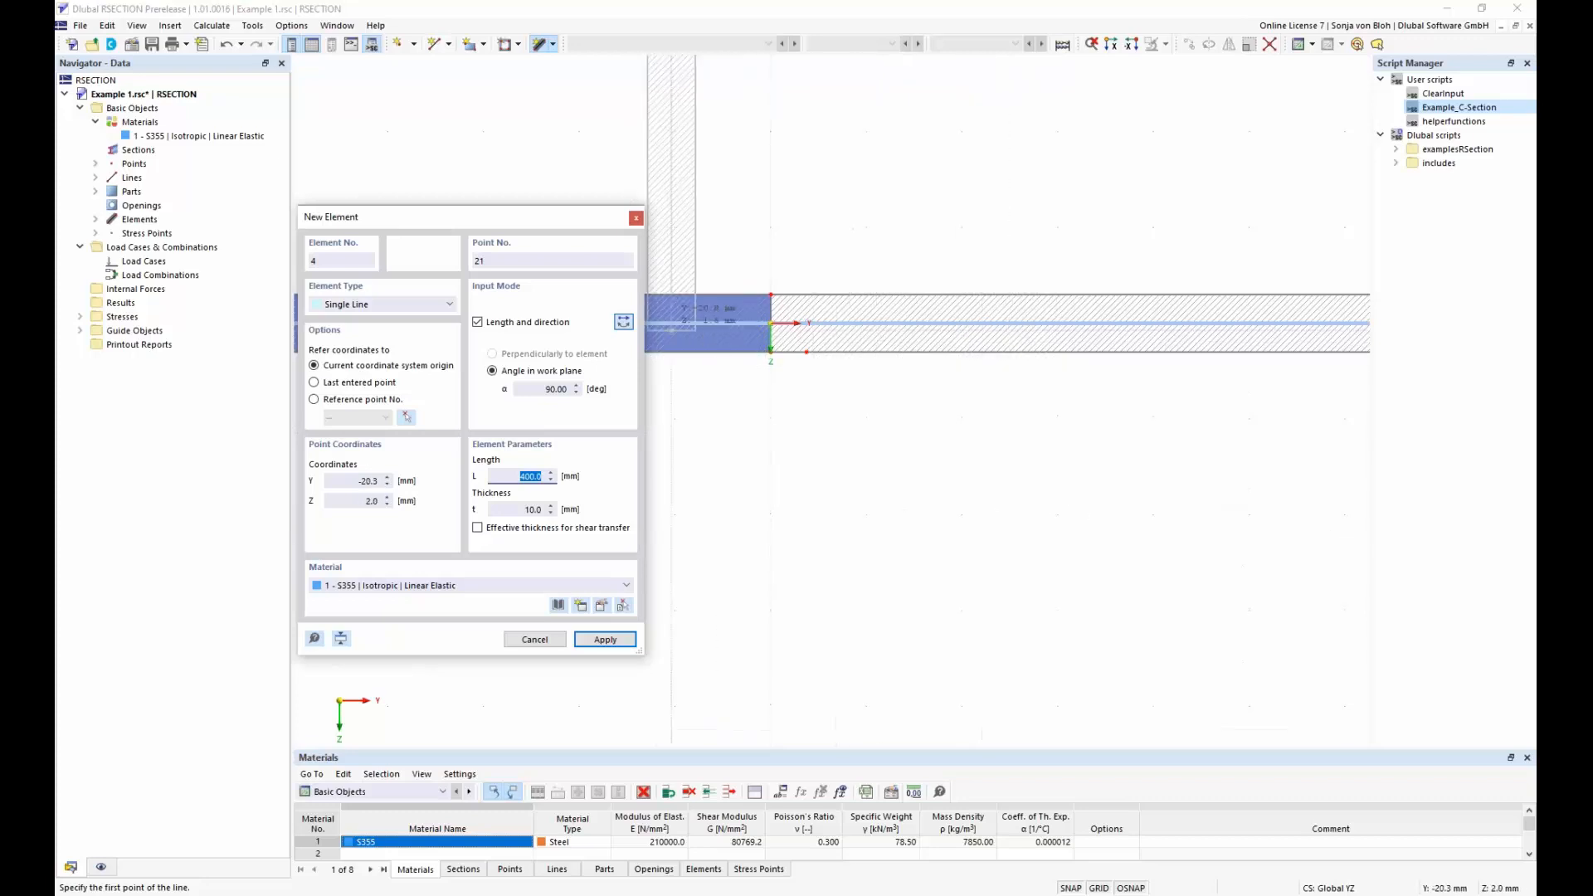
# Reverse the 400 mm element's direction, place it downward from the origin as the web, and finish element input
pyautogui.click(624, 323)
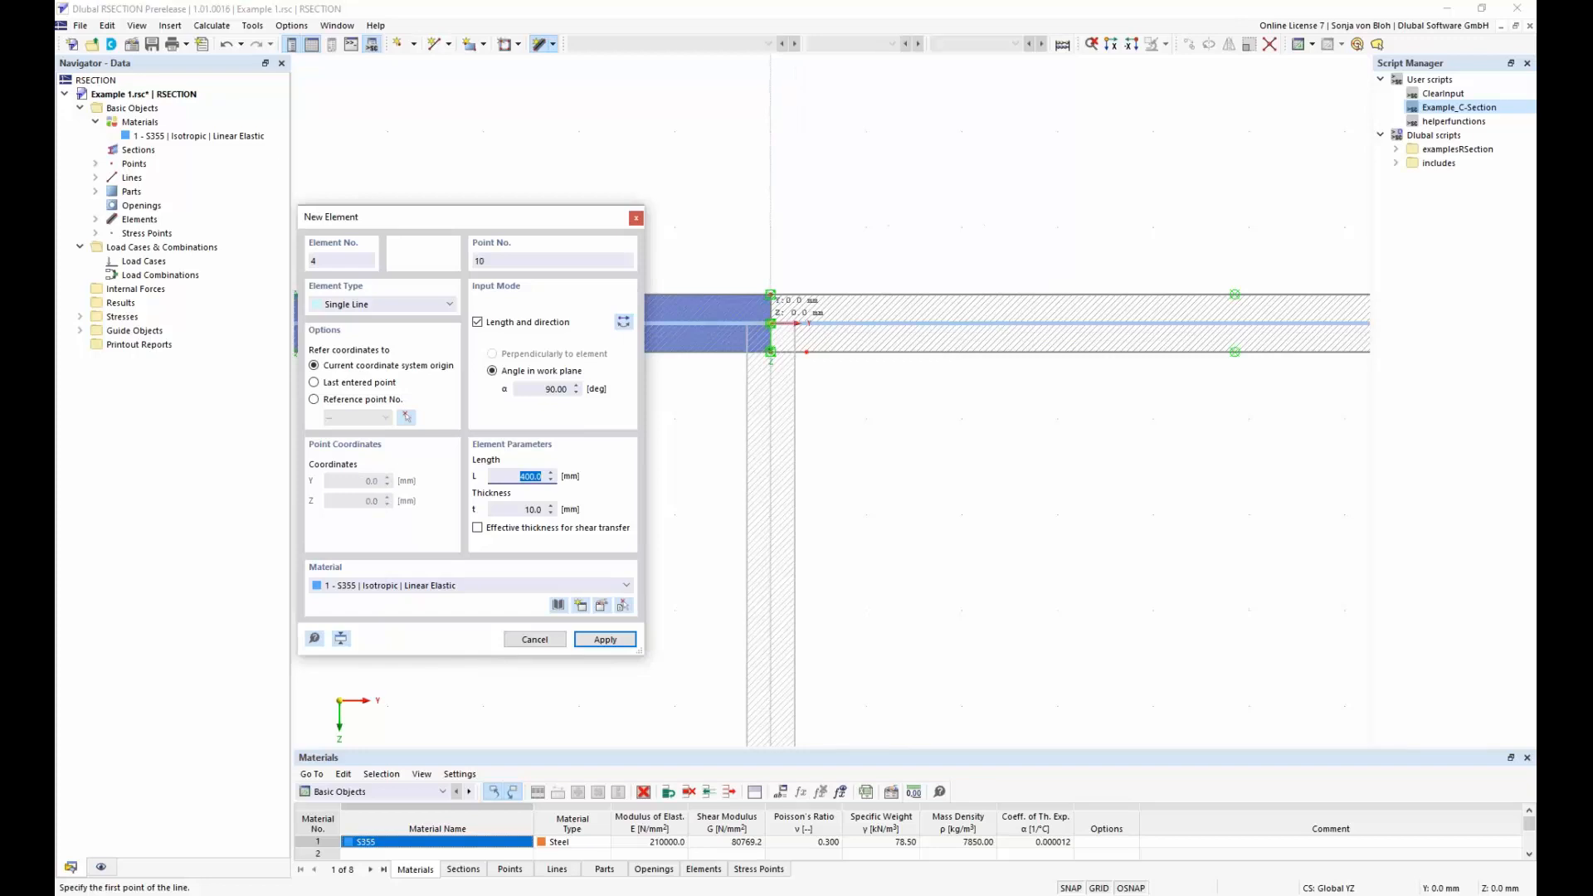
pyautogui.click(770, 324)
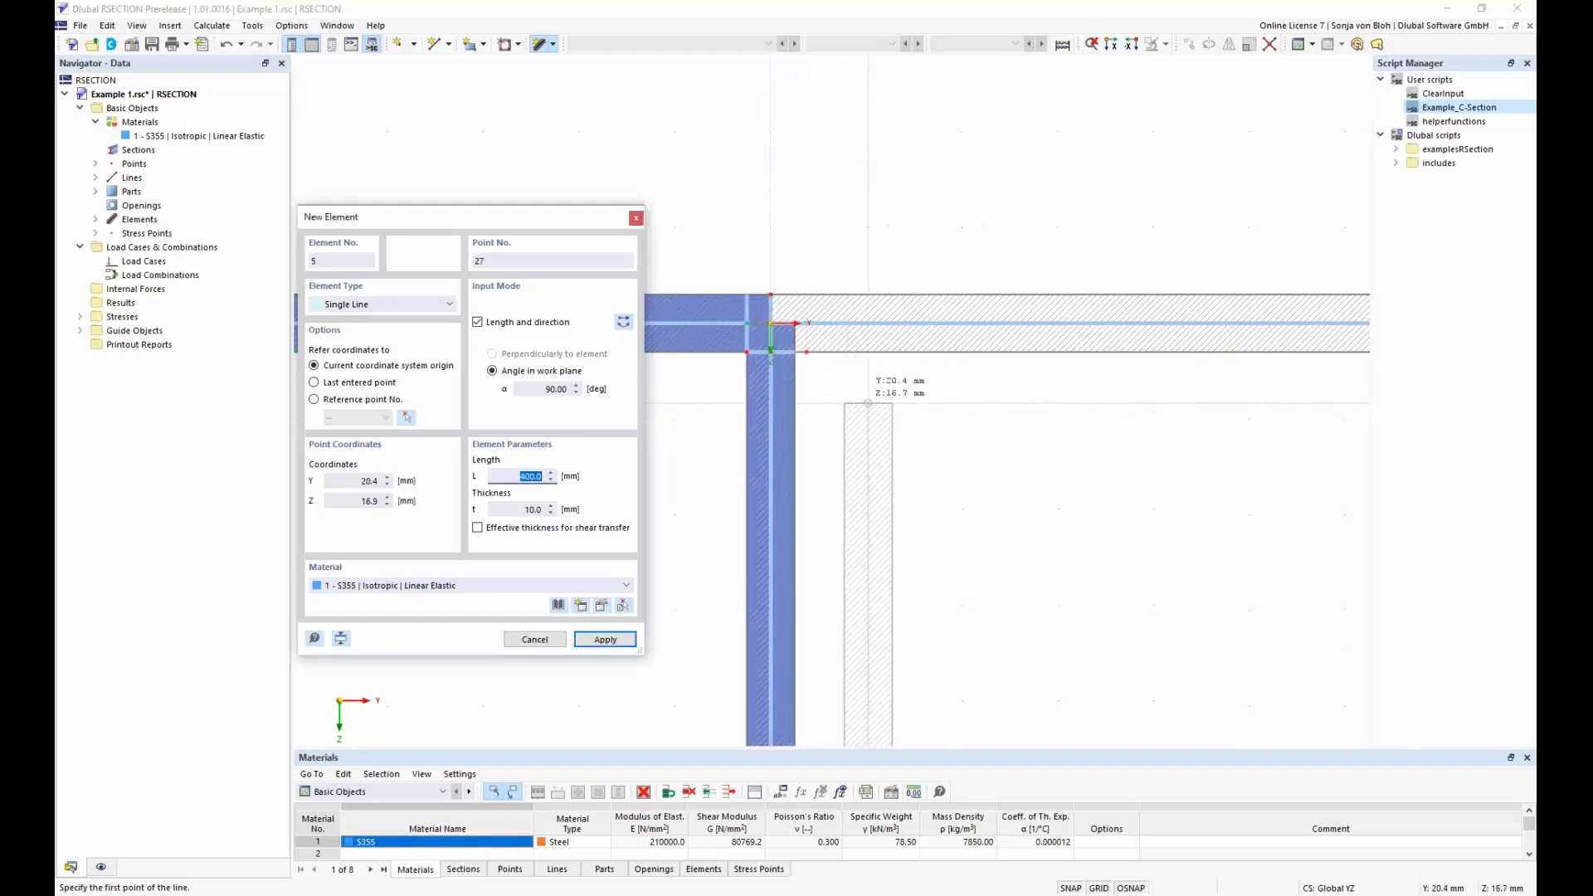
pyautogui.press('Escape')
# Switch off the display of subpanels in the model
pyautogui.scroll(-5, 872, 402)
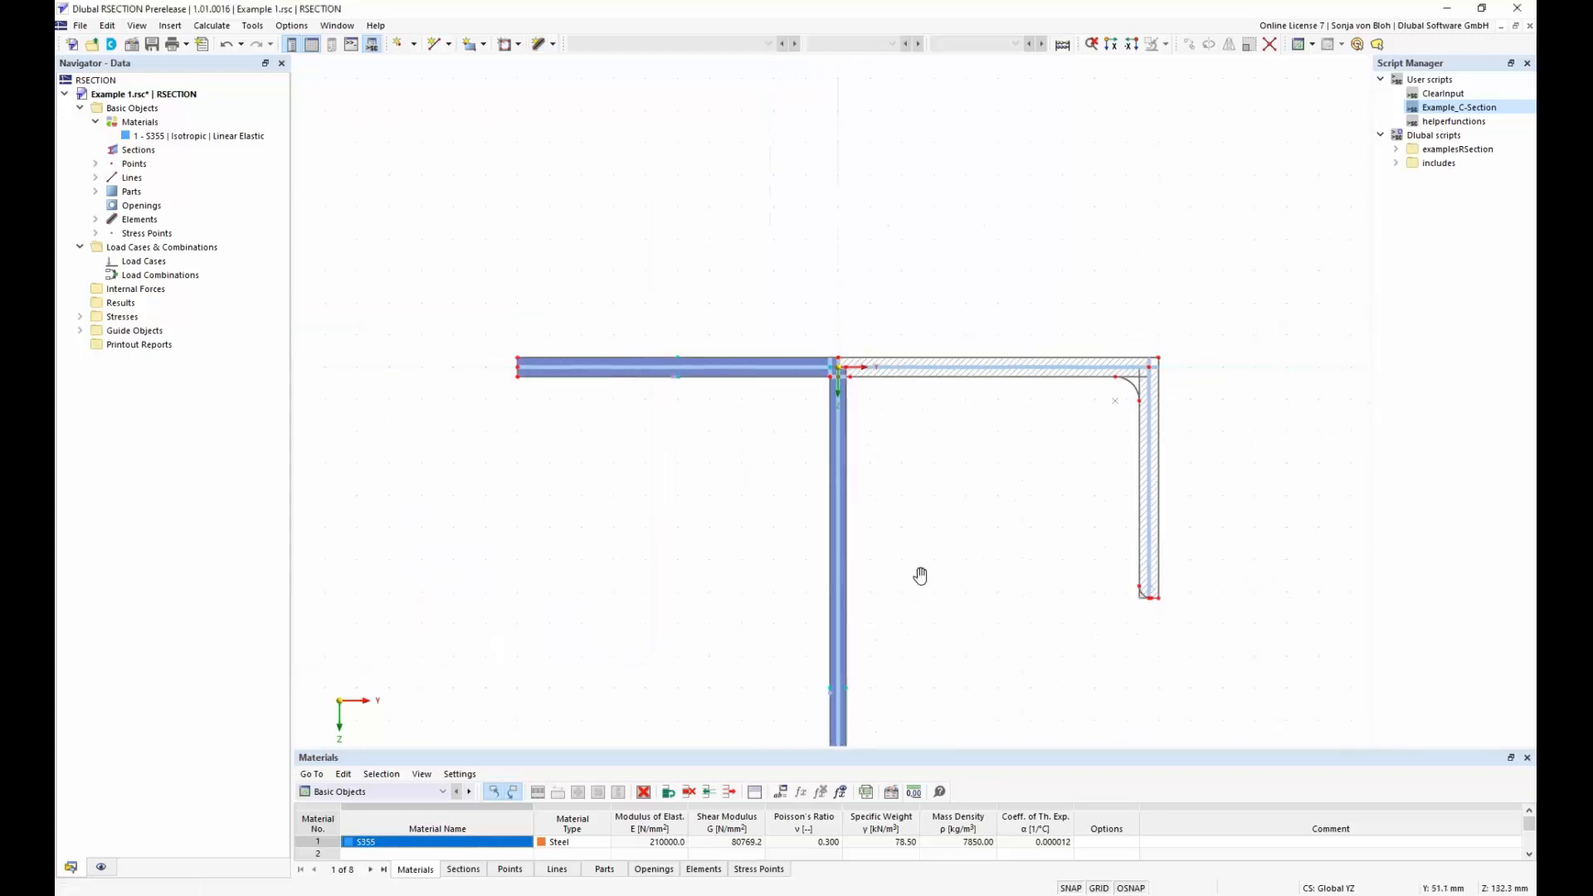
pyautogui.moveTo(884, 442); pyautogui.dragTo(878, 418, button='middle')
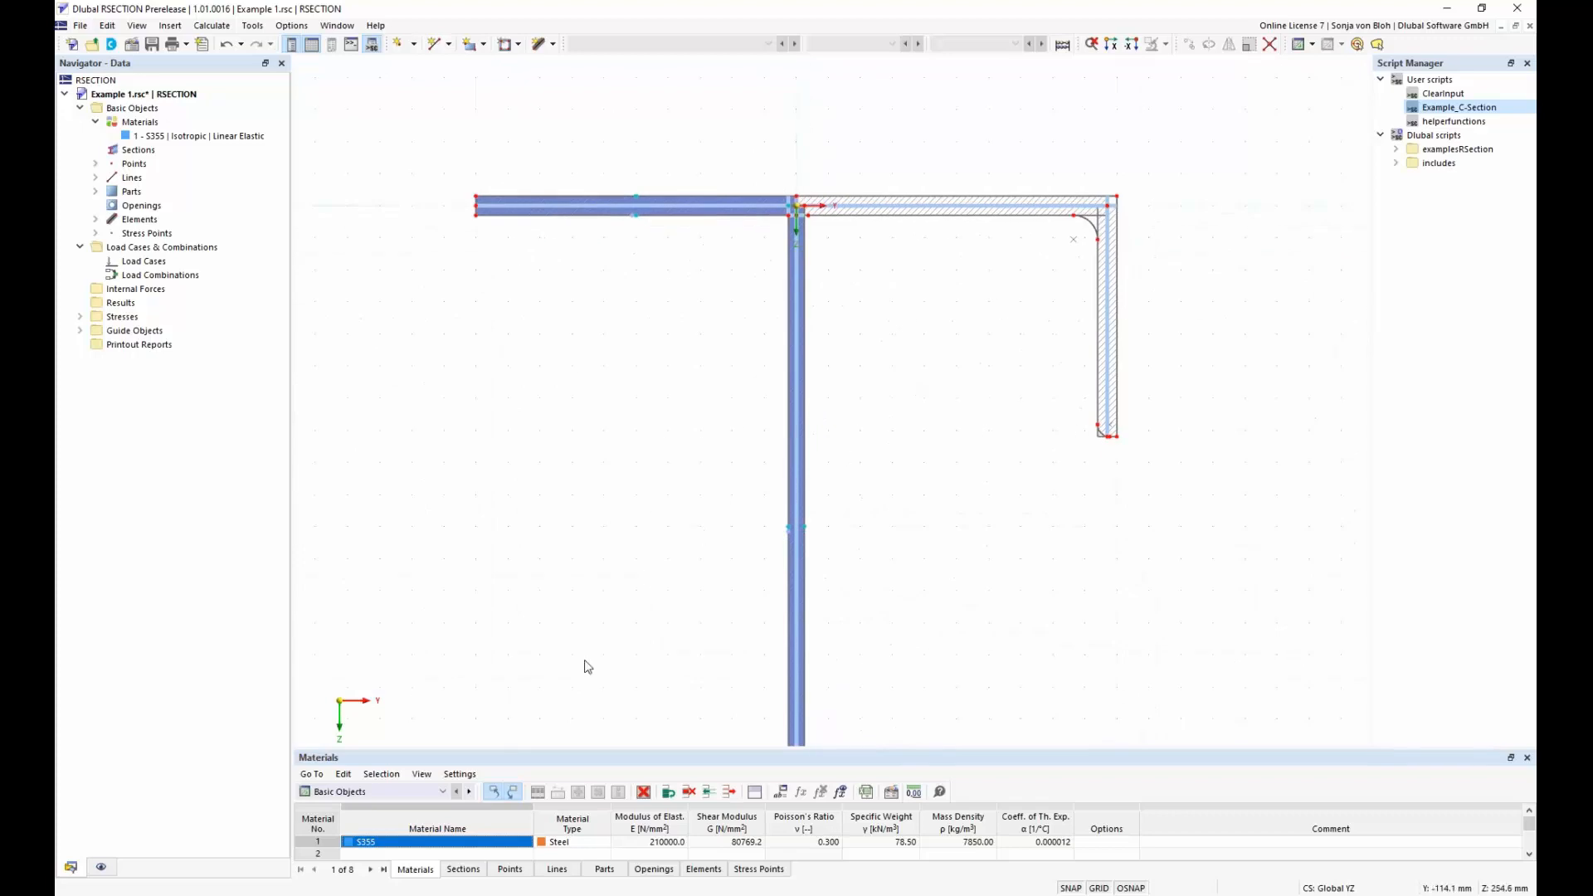
pyautogui.click(102, 868)
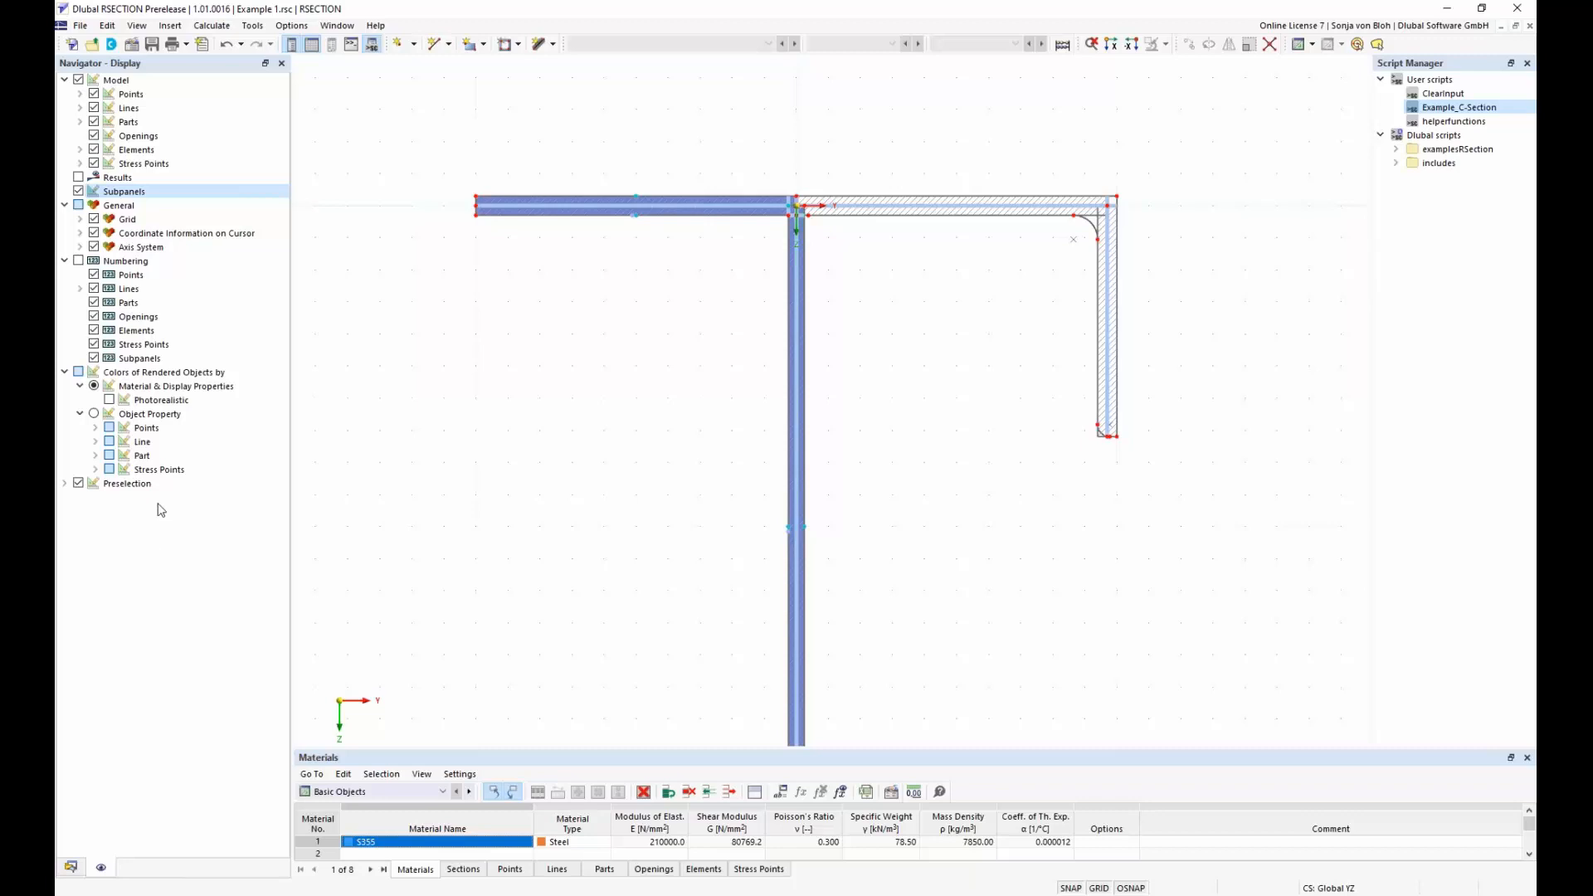
pyautogui.click(79, 192)
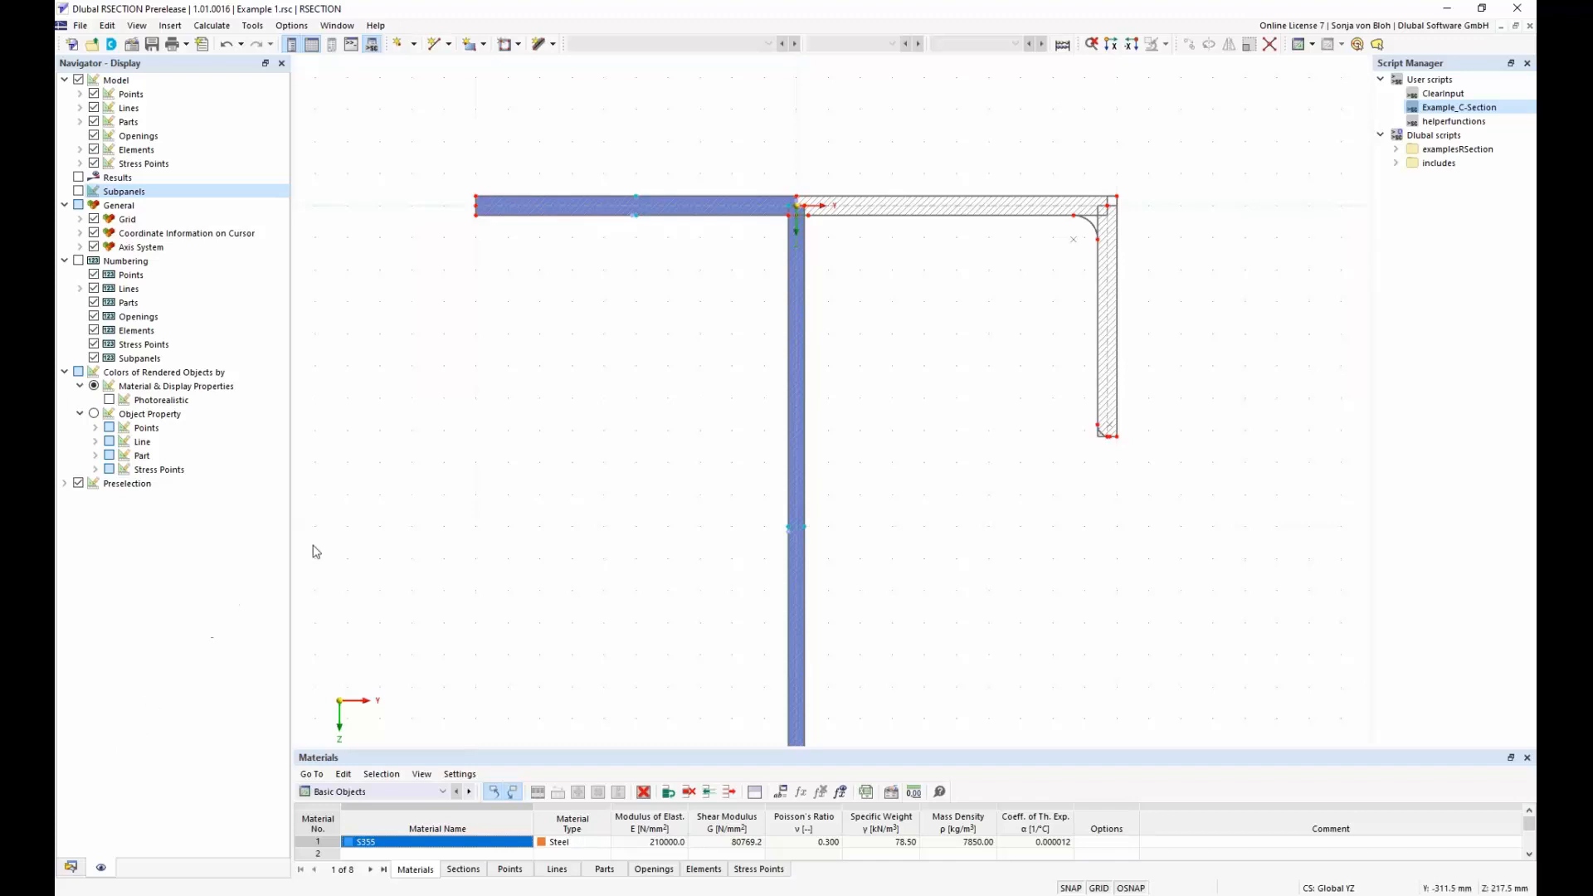
# Delete the two selected short lines at the origin where the flange elements and the web meet
pyautogui.scroll(3, 795, 204)
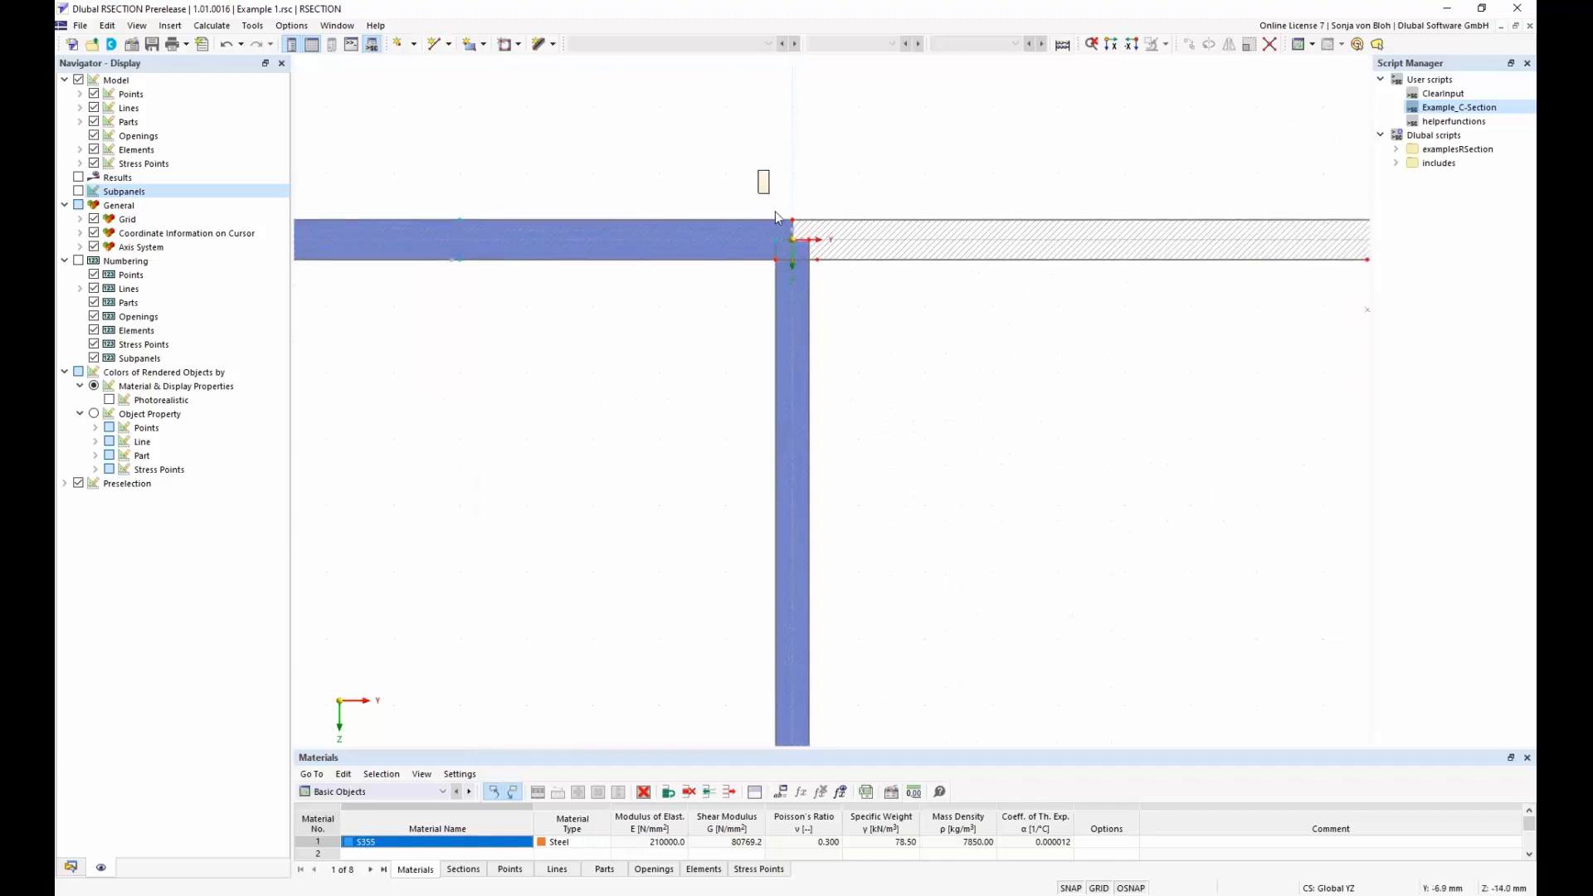
pyautogui.scroll(4, 806, 212)
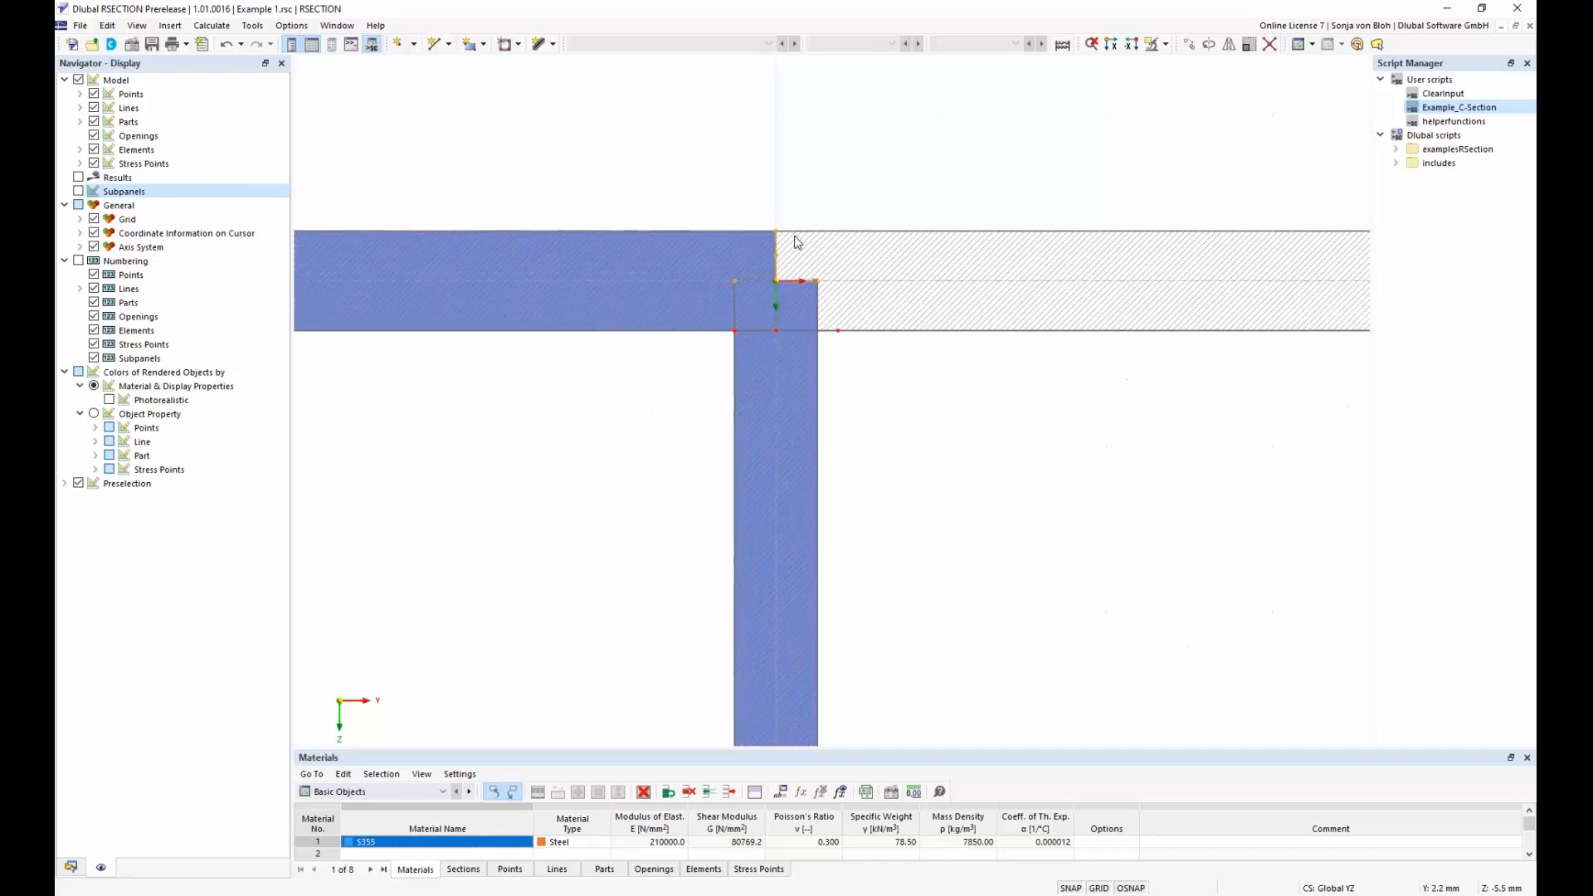
pyautogui.rightClick(772, 246)
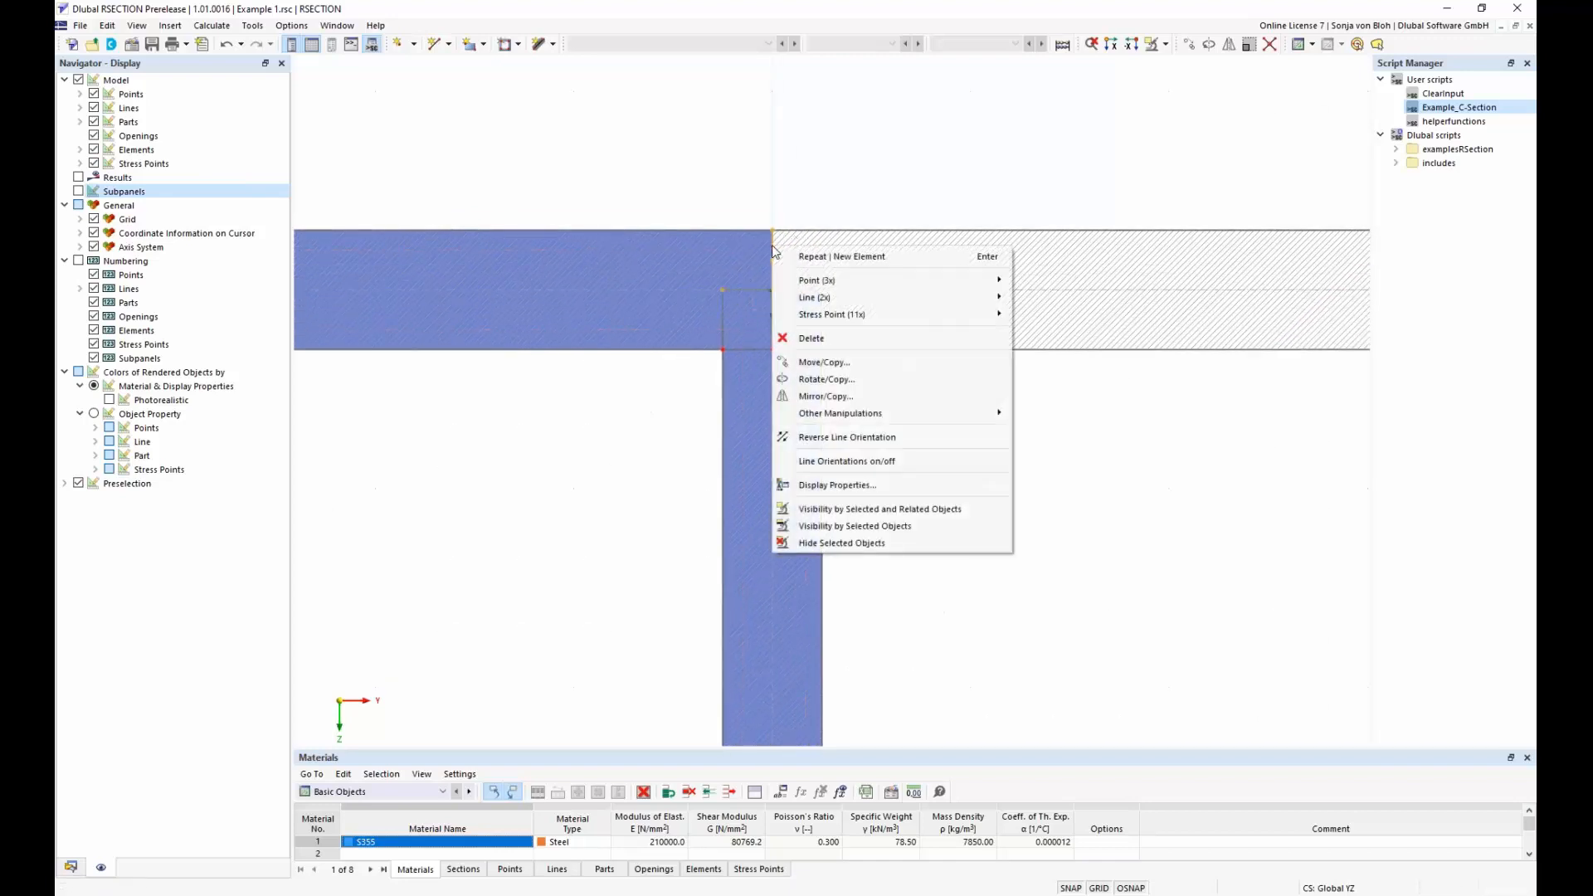
pyautogui.moveTo(1002, 297)
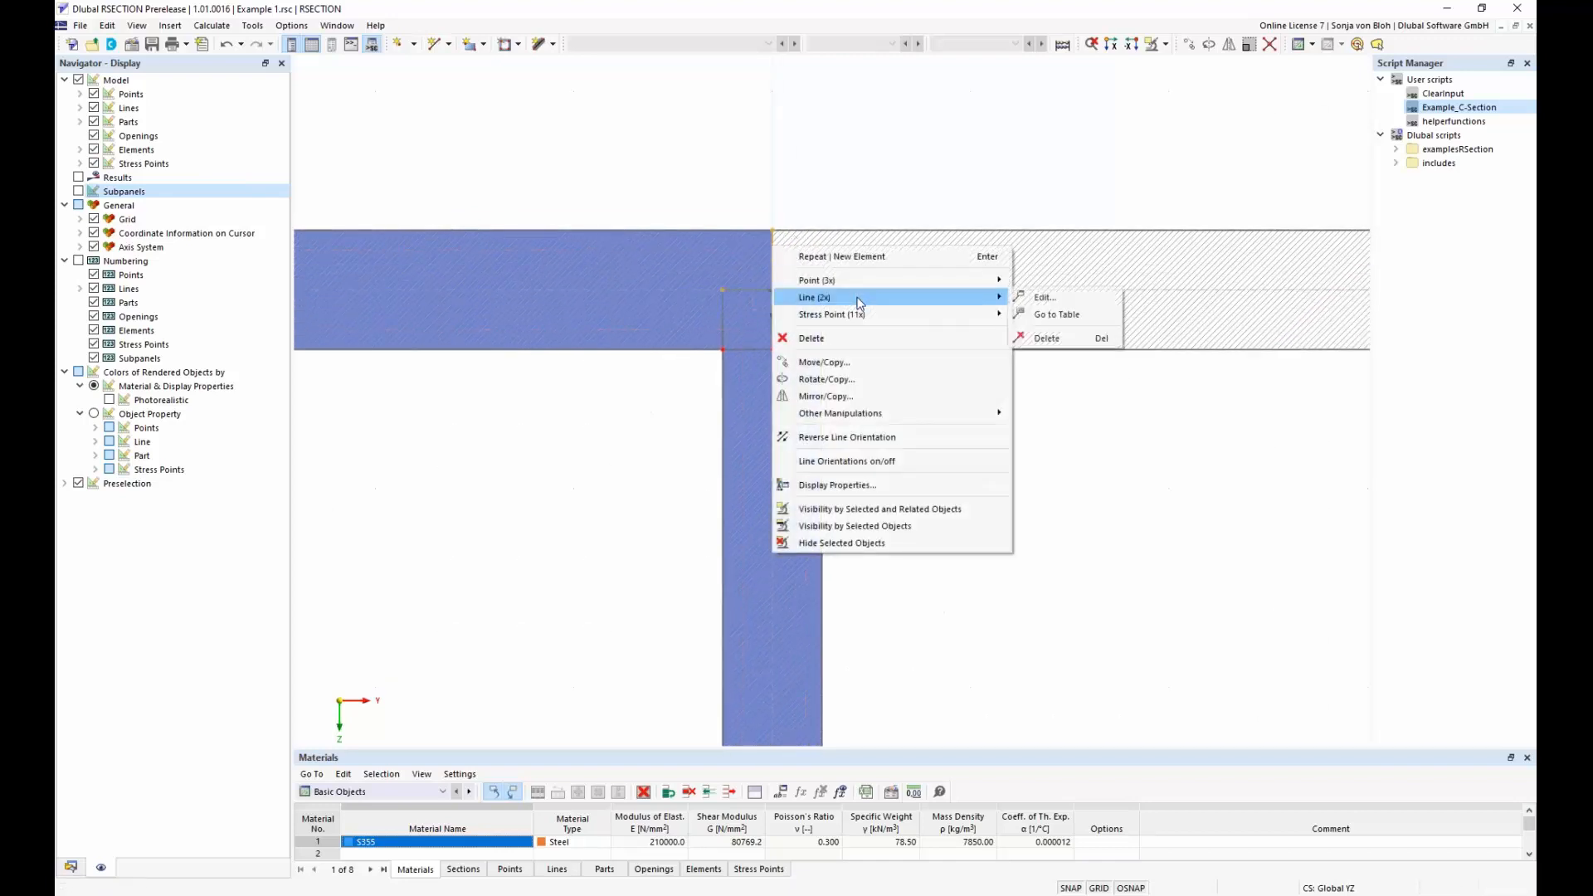
pyautogui.click(1064, 338)
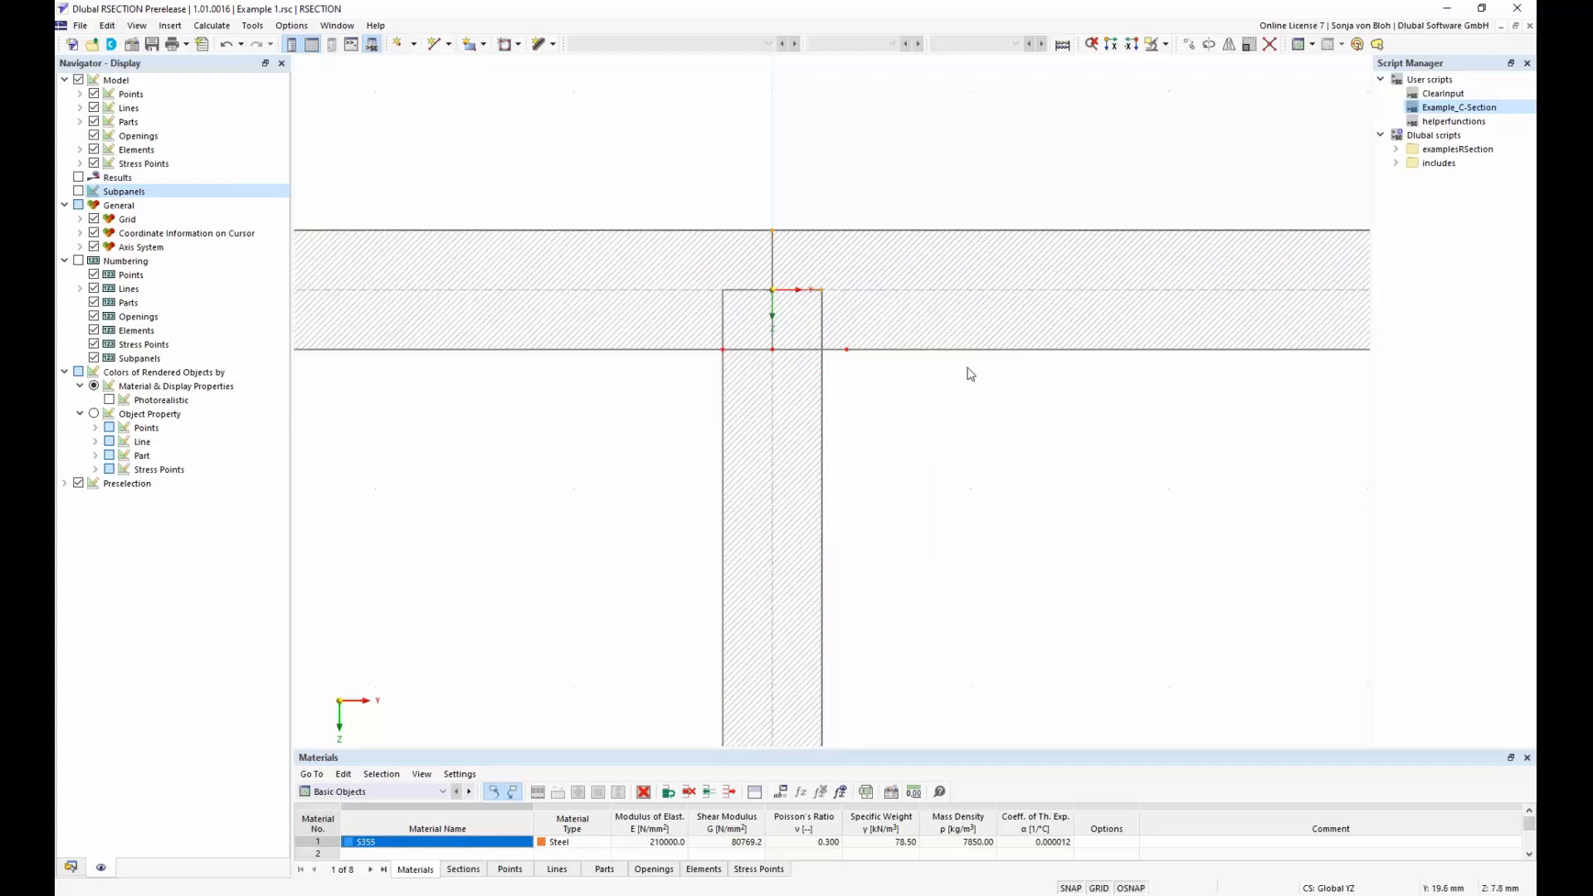
# Start creating an angled corner and set its corner type to Edge and Angle
pyautogui.scroll(-2, 906, 355)
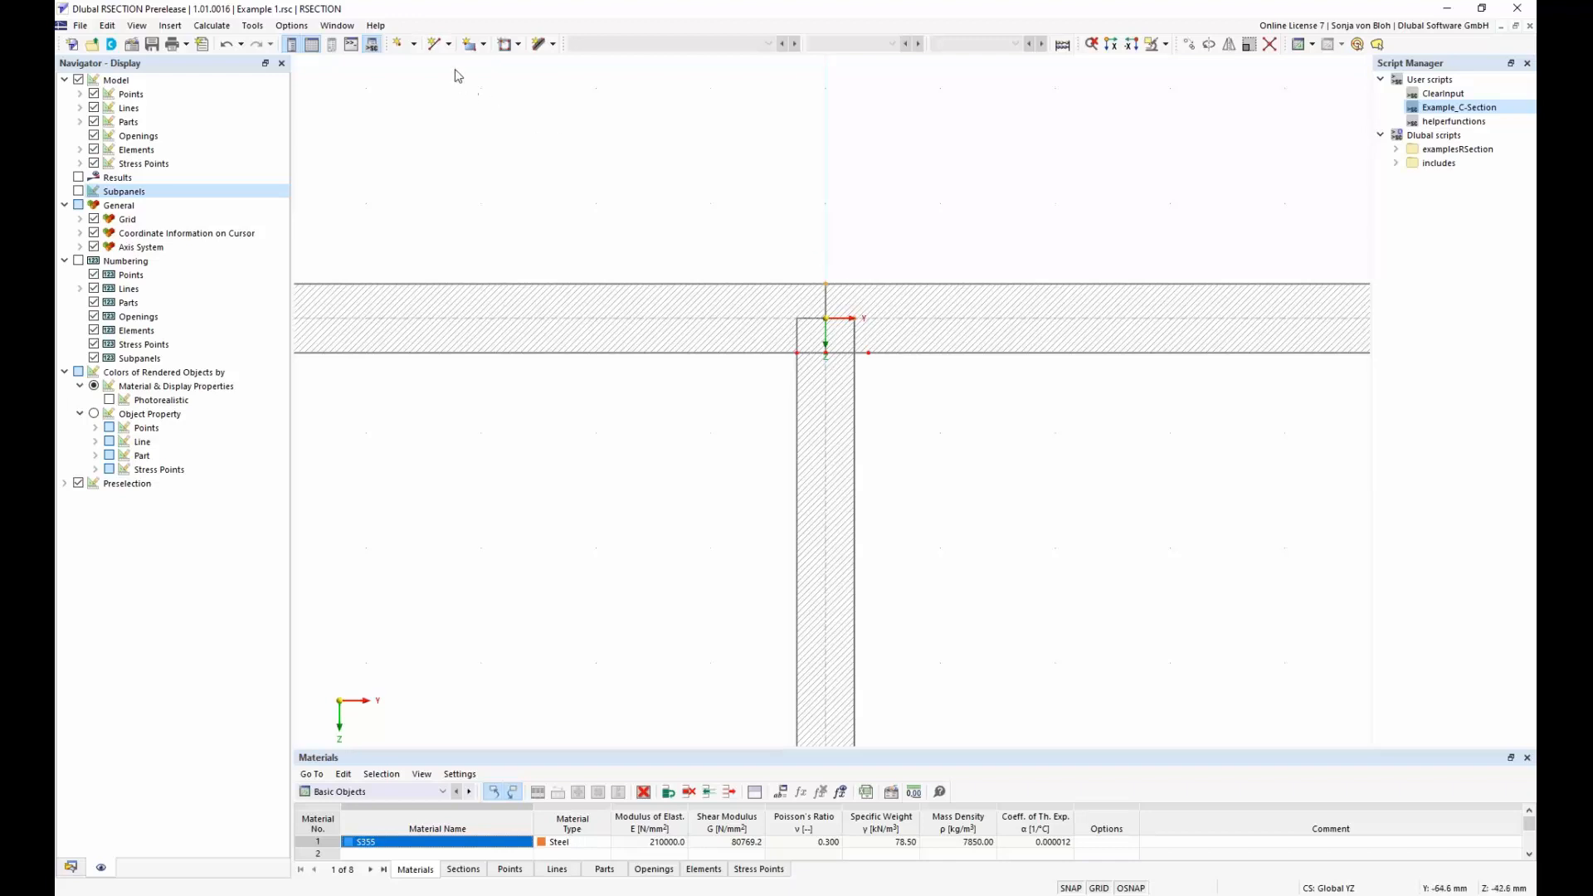
pyautogui.click(448, 46)
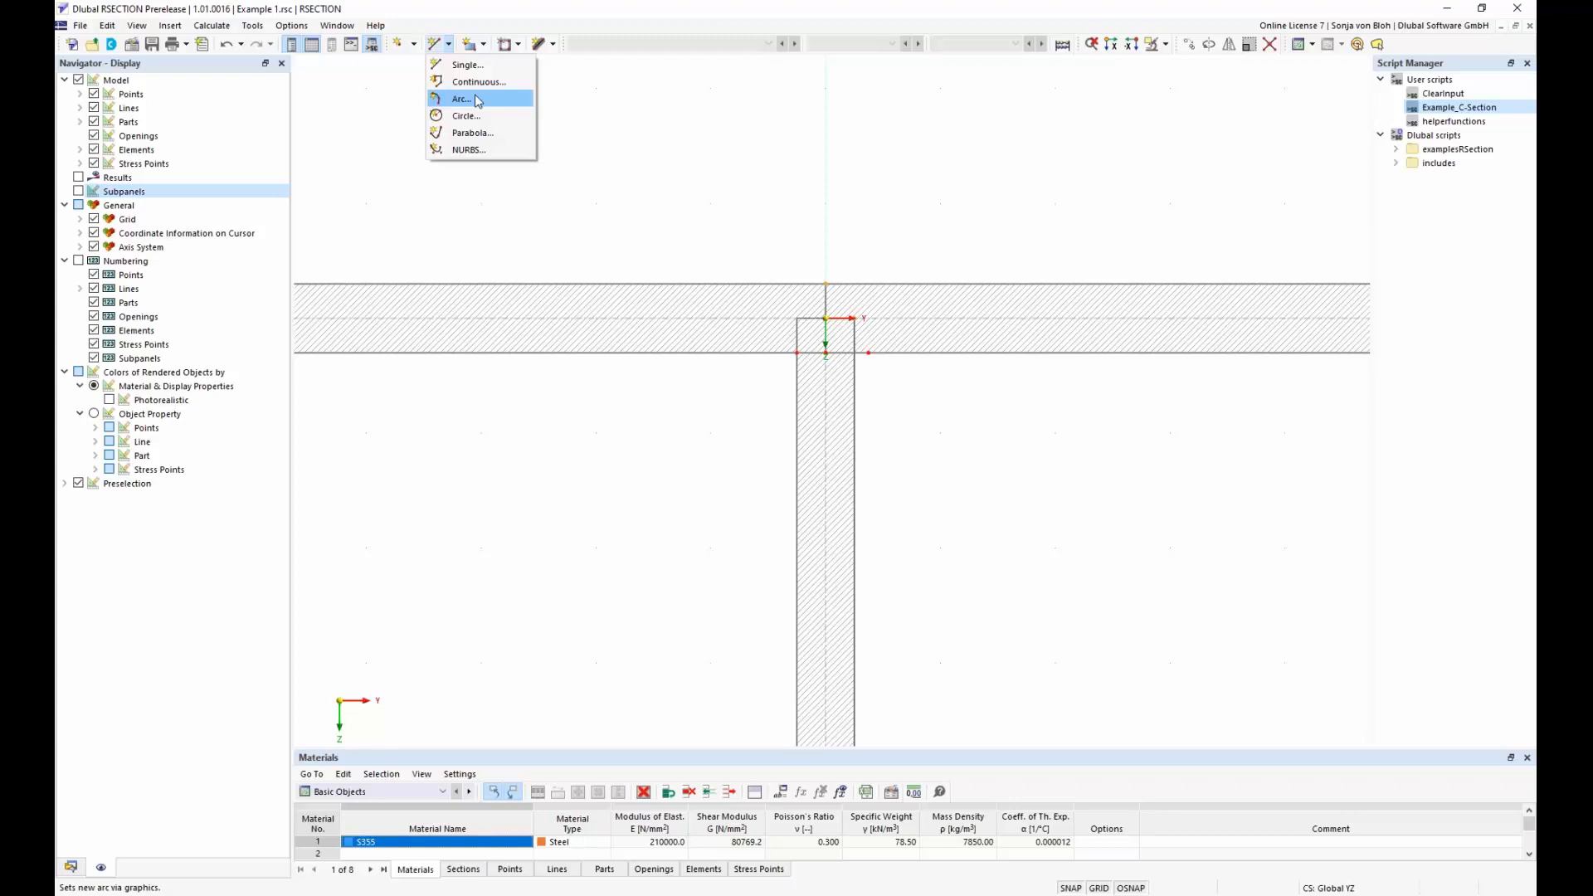
pyautogui.click(253, 26)
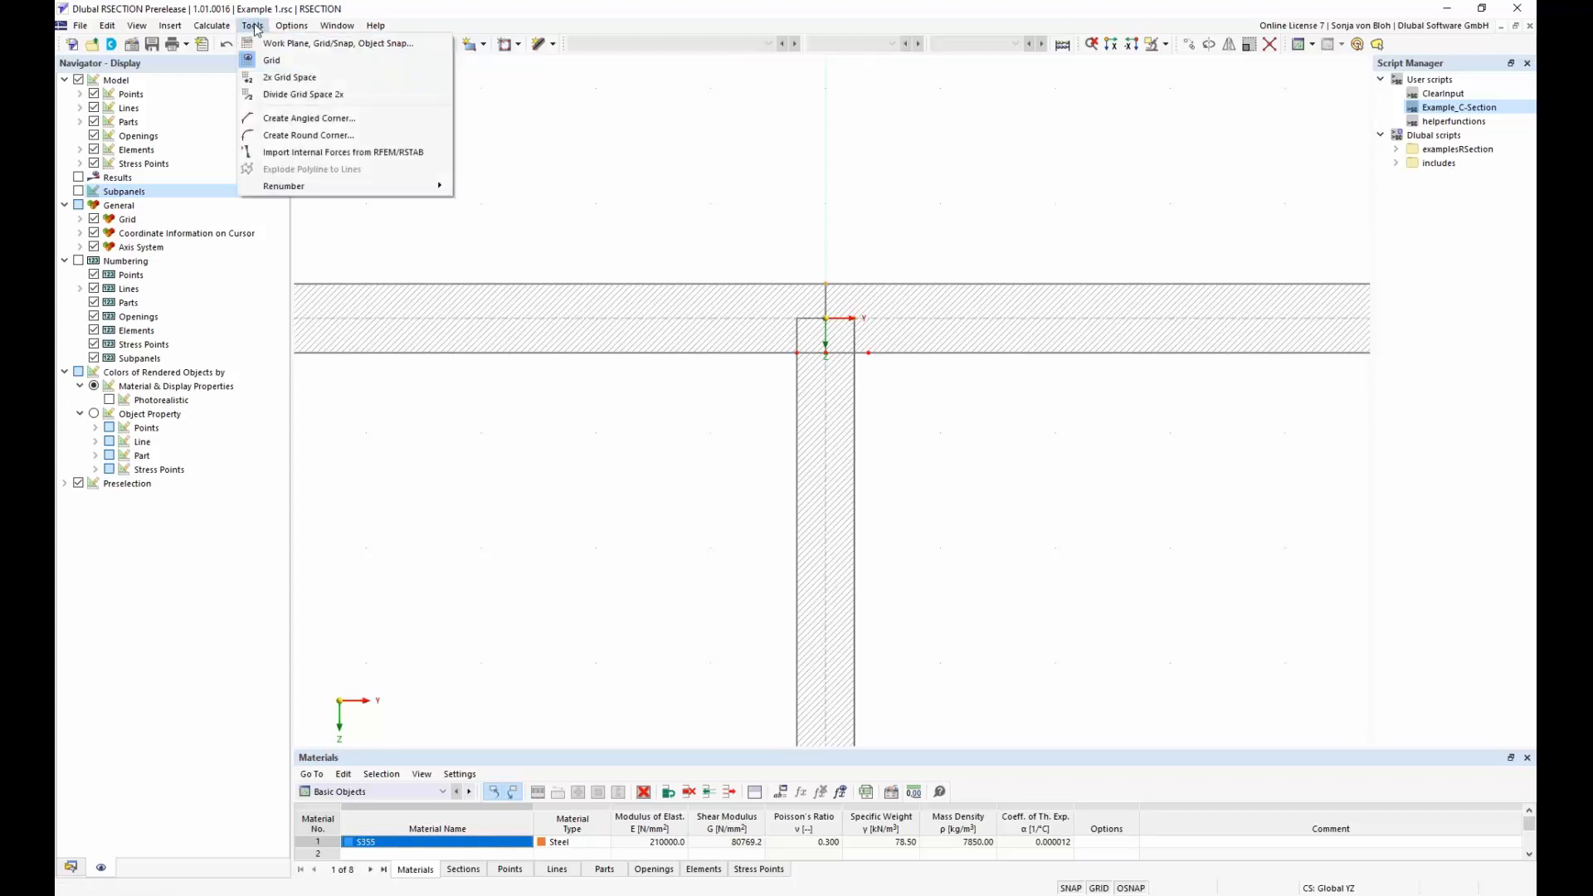
pyautogui.click(300, 120)
pyautogui.moveTo(238, 86); pyautogui.dragTo(368, 212)
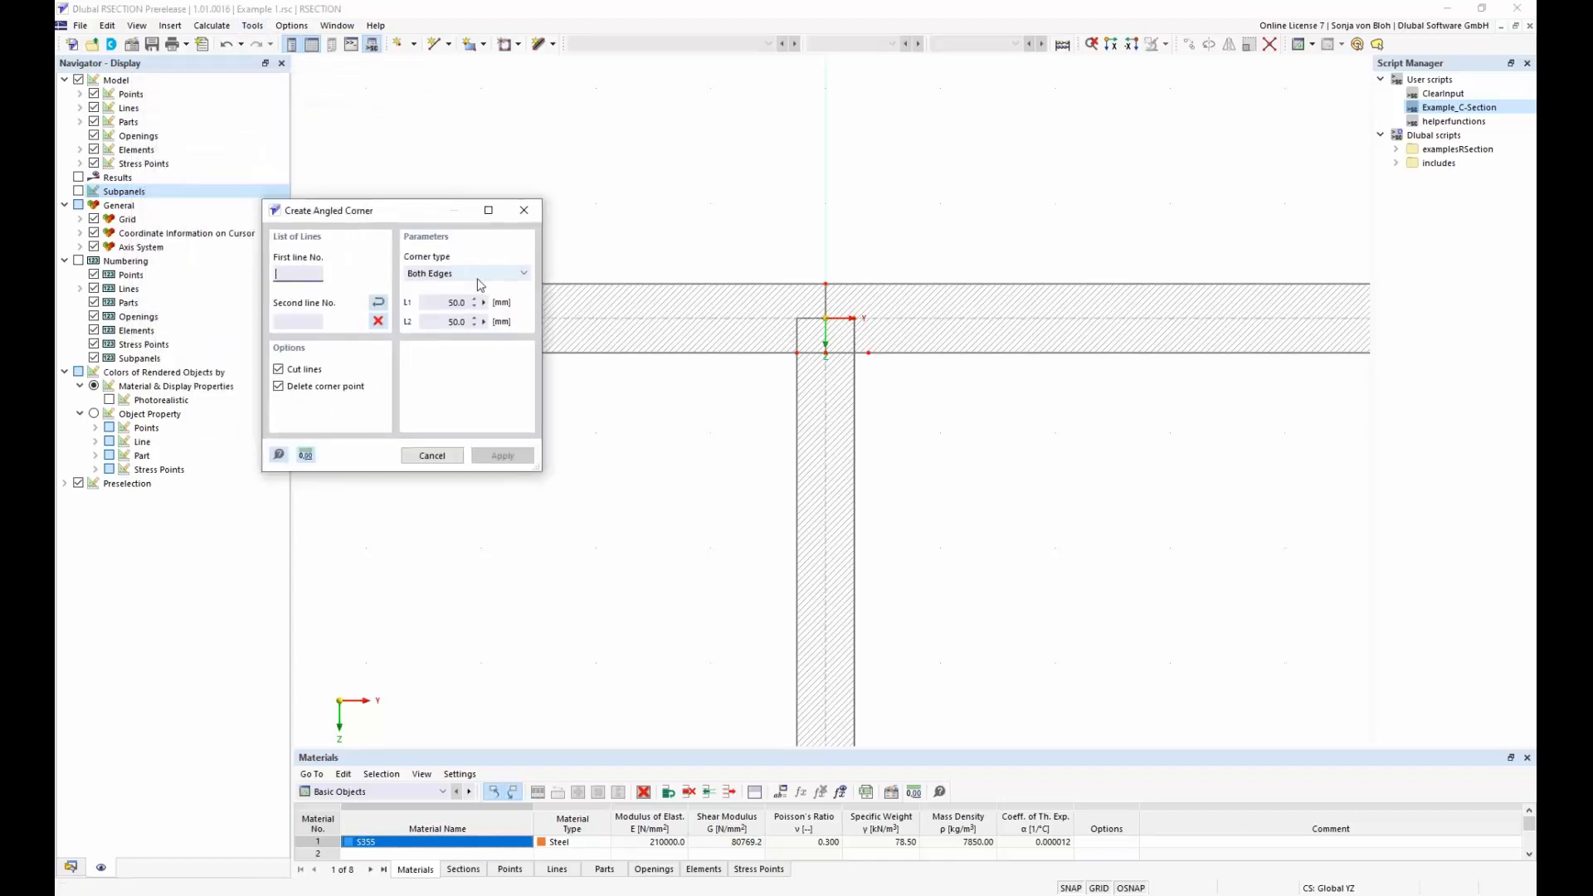
pyautogui.click(517, 275)
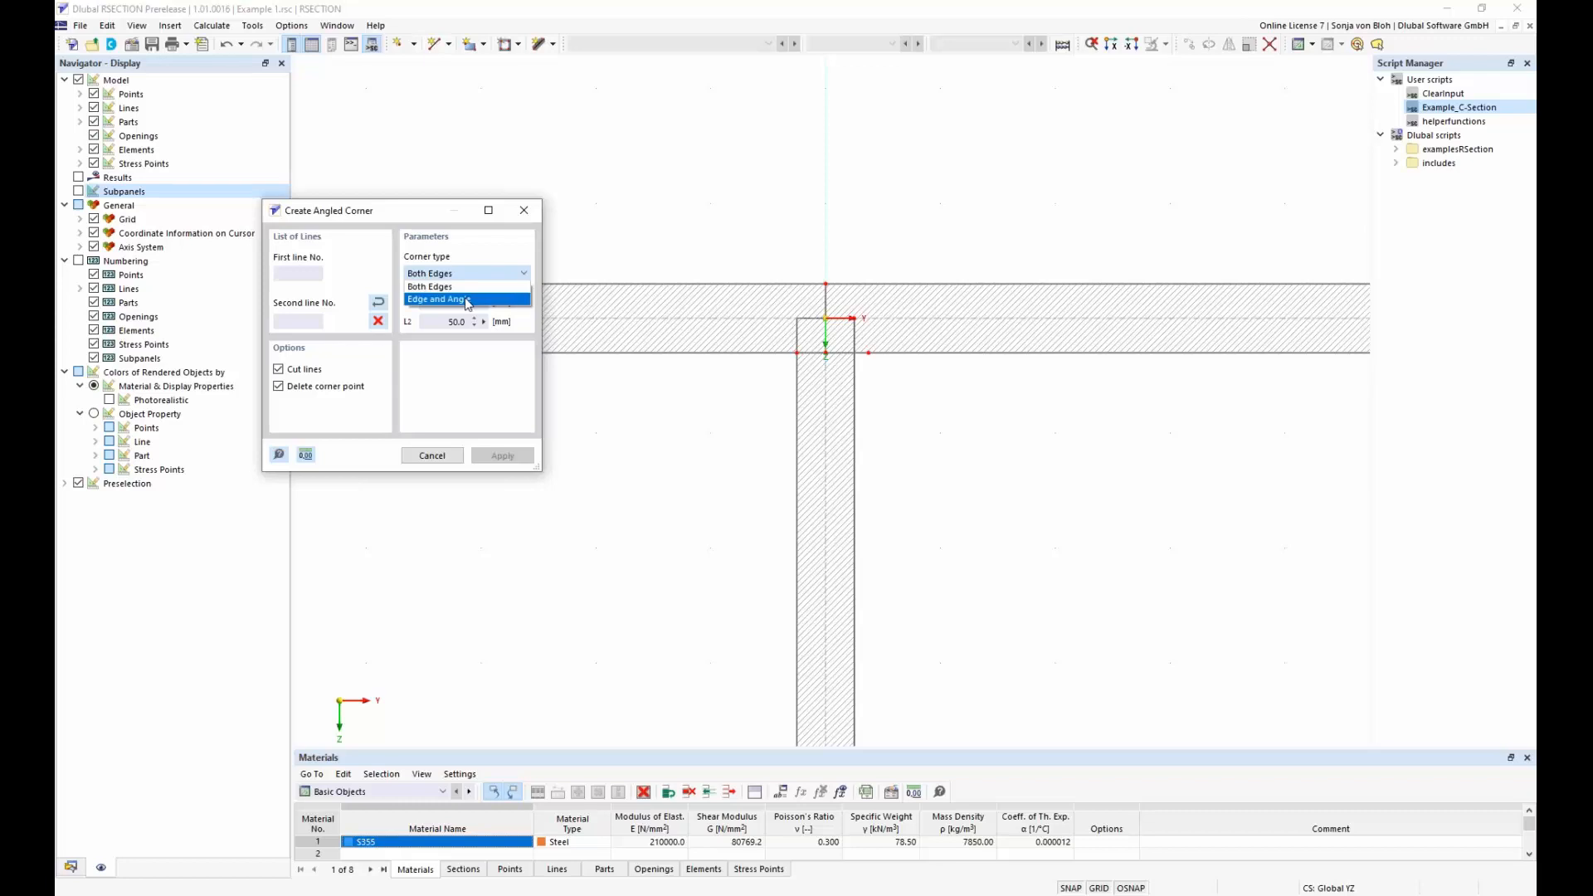
pyautogui.click(468, 300)
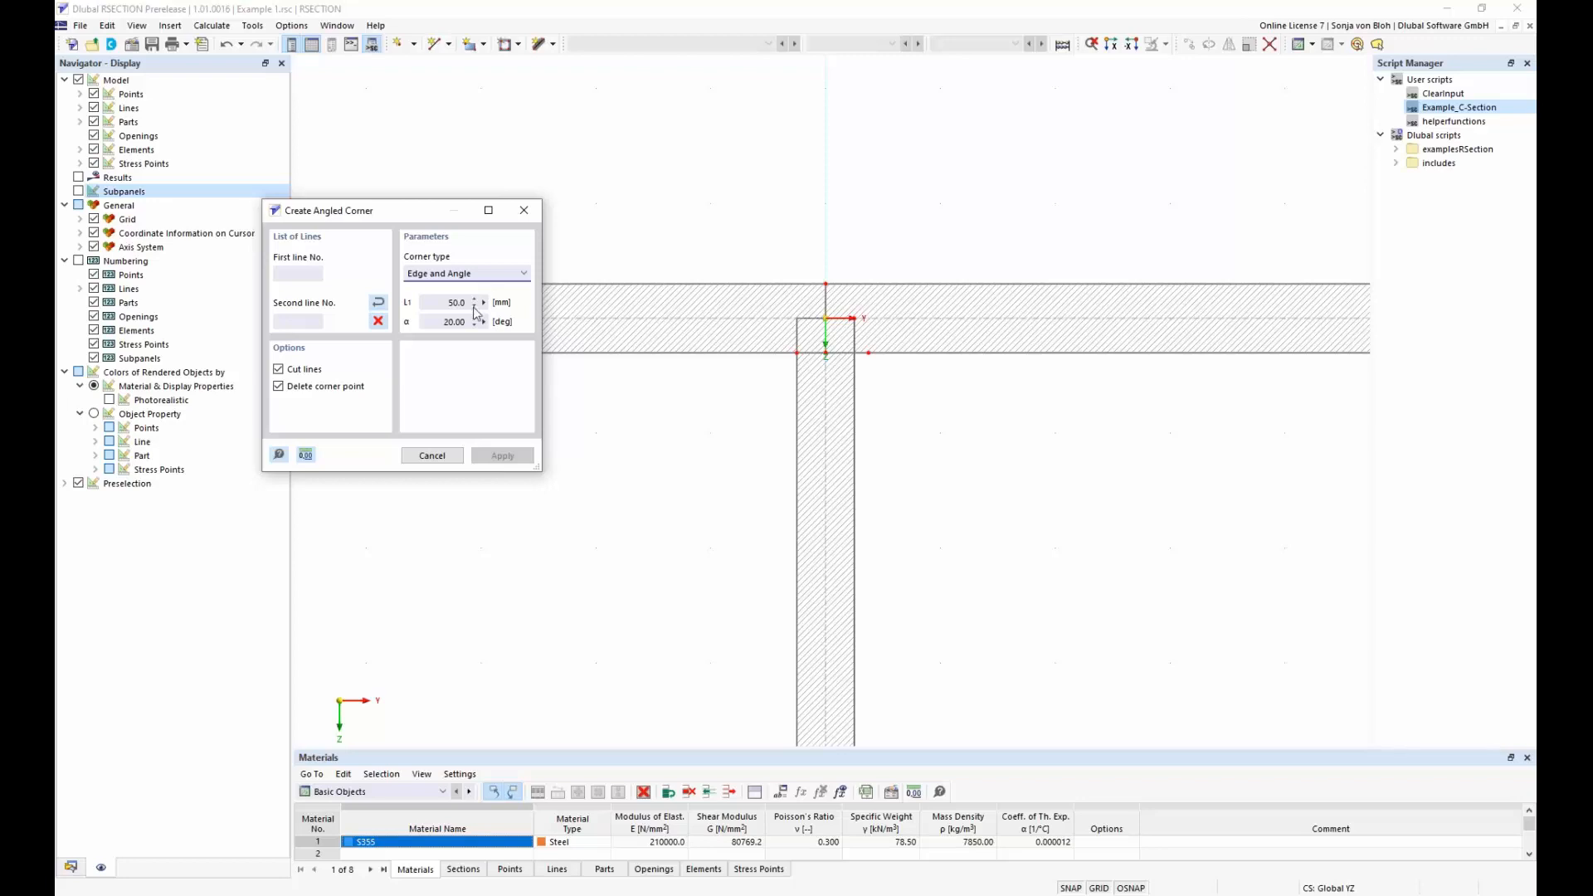
# Set the angled corner's edge length L1 to 6*sqrt(2) mm and its angle to 45°
pyautogui.moveTo(440, 302); pyautogui.dragTo(485, 303)
pyautogui.write('6*sqrt(2)mm')
pyautogui.press('Tab')
pyautogui.write('45')
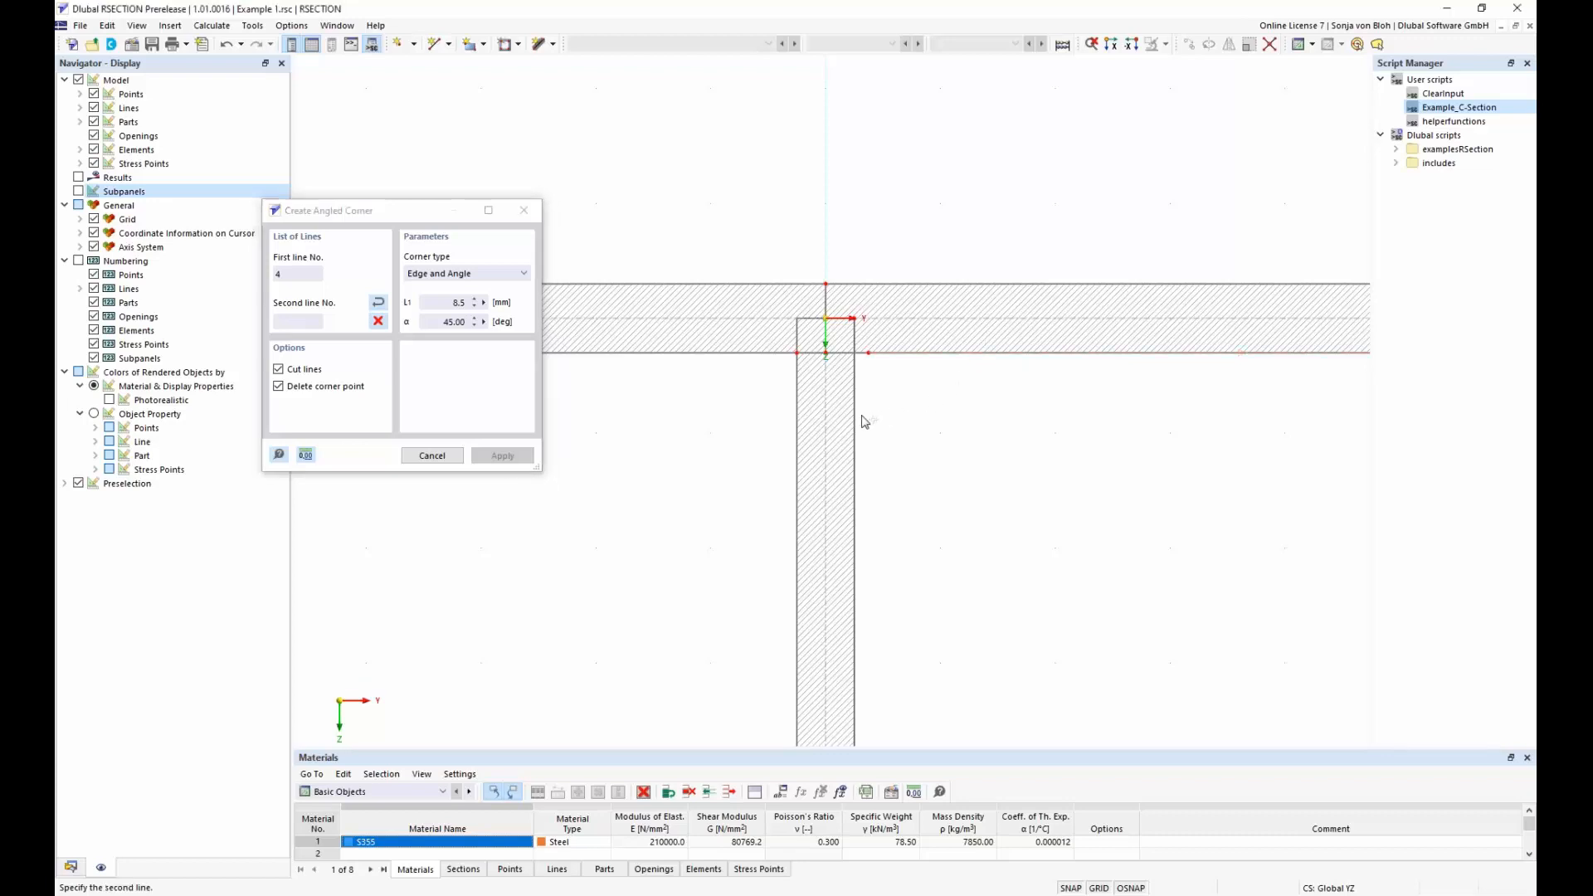
# Create the angled corner between line 19, the added flange's lower edge, and line 20, the web's adjacent edge, and finish the command
pyautogui.click(730, 353)
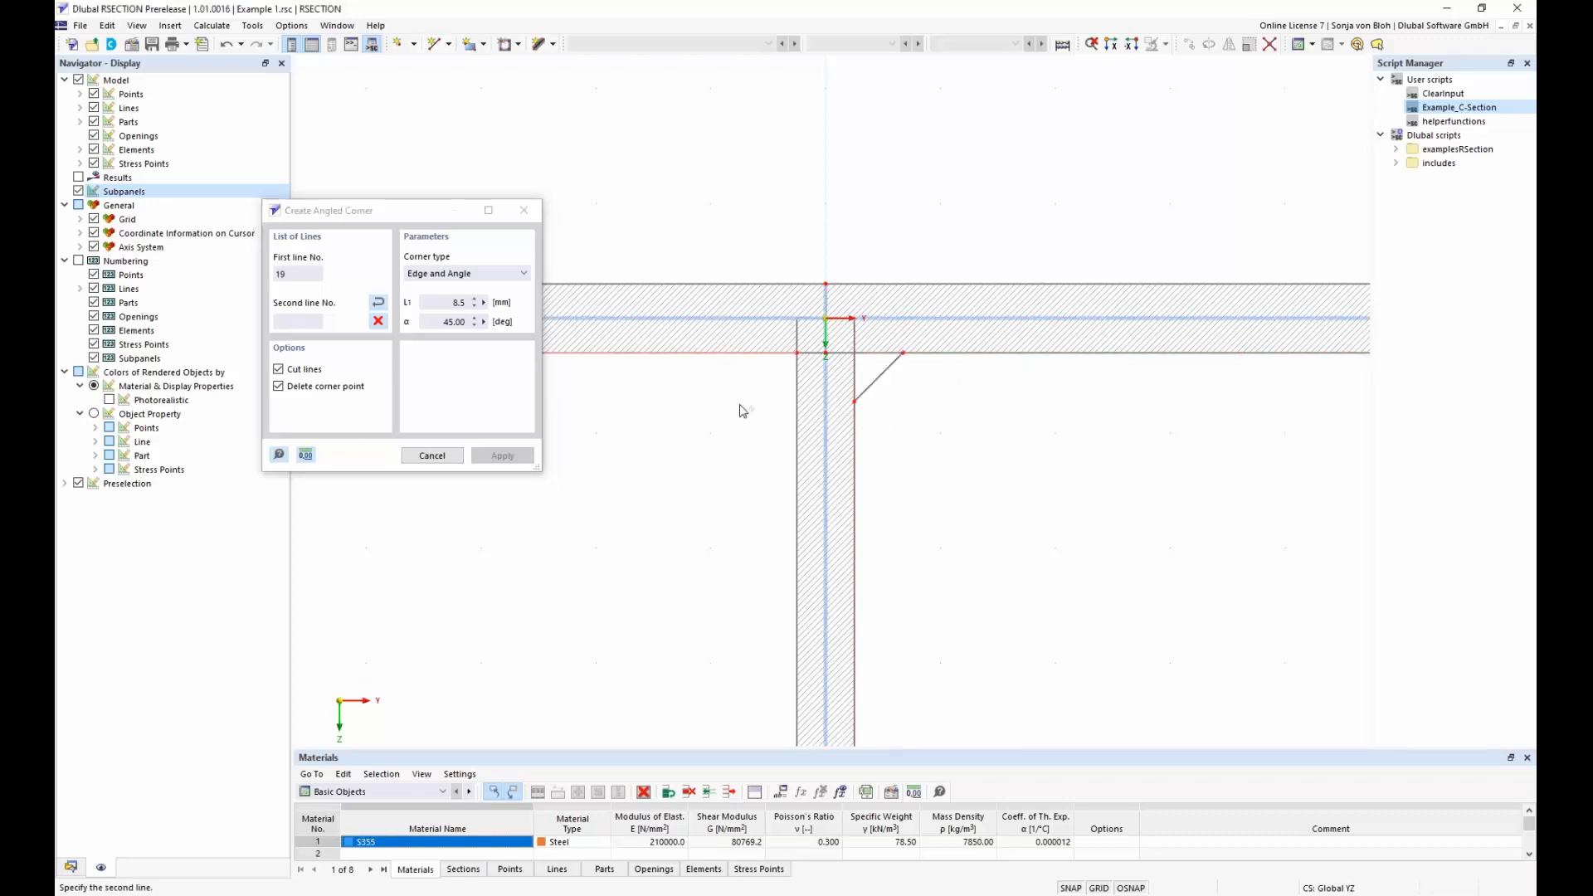
pyautogui.click(794, 449)
pyautogui.press('Escape')
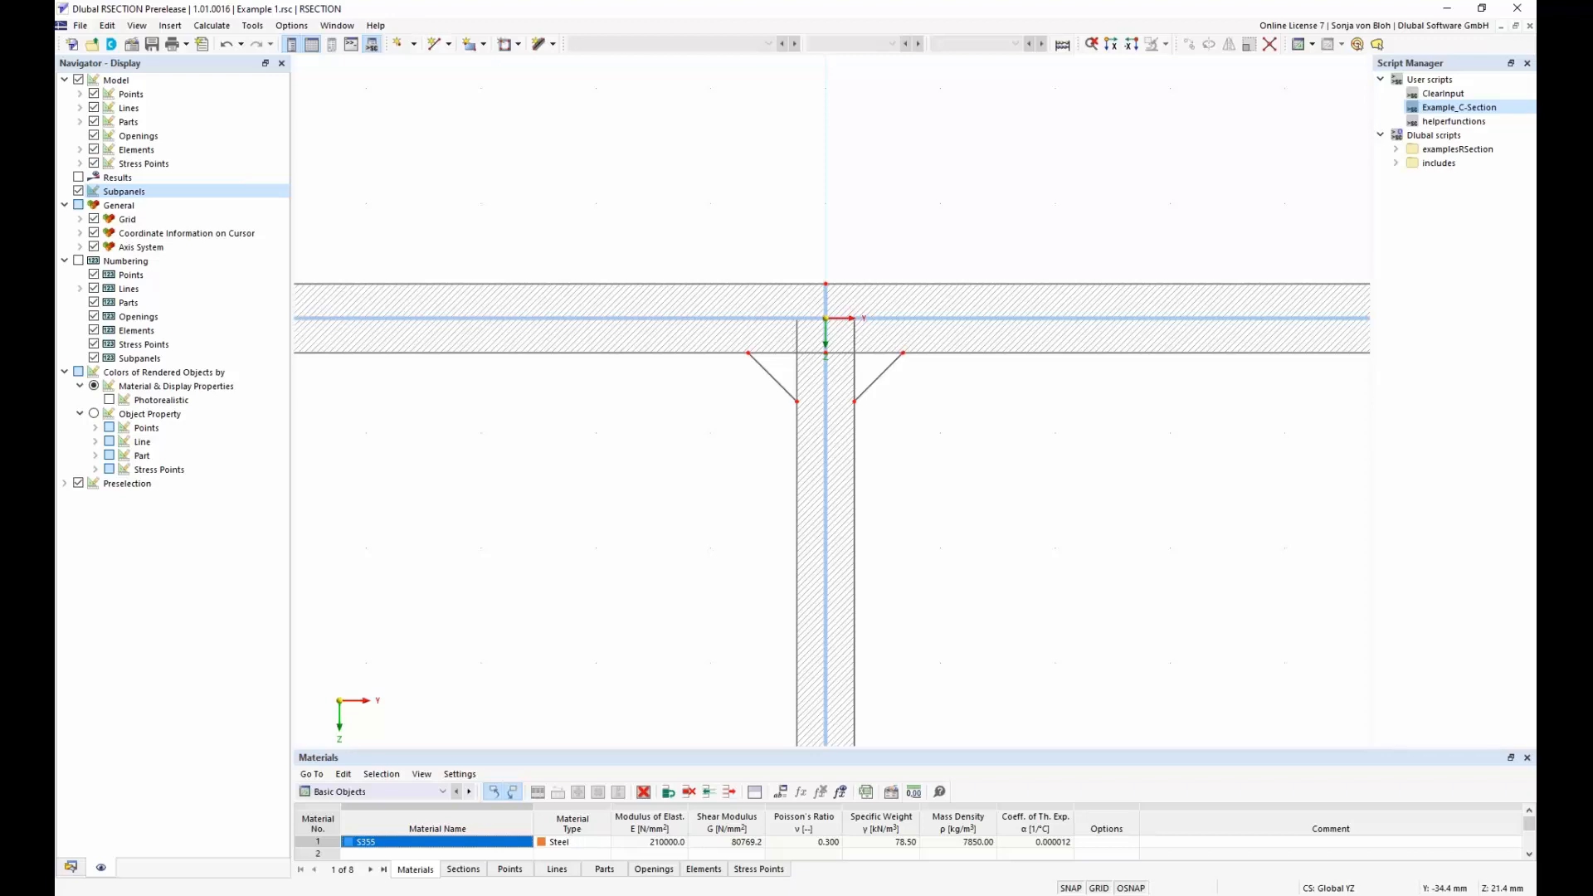
# Create a new S355 part of type Boundary lines from all boundary lines of the section (lines 1, 4-9, 14 and 17-23)
pyautogui.scroll(-5, 624, 444)
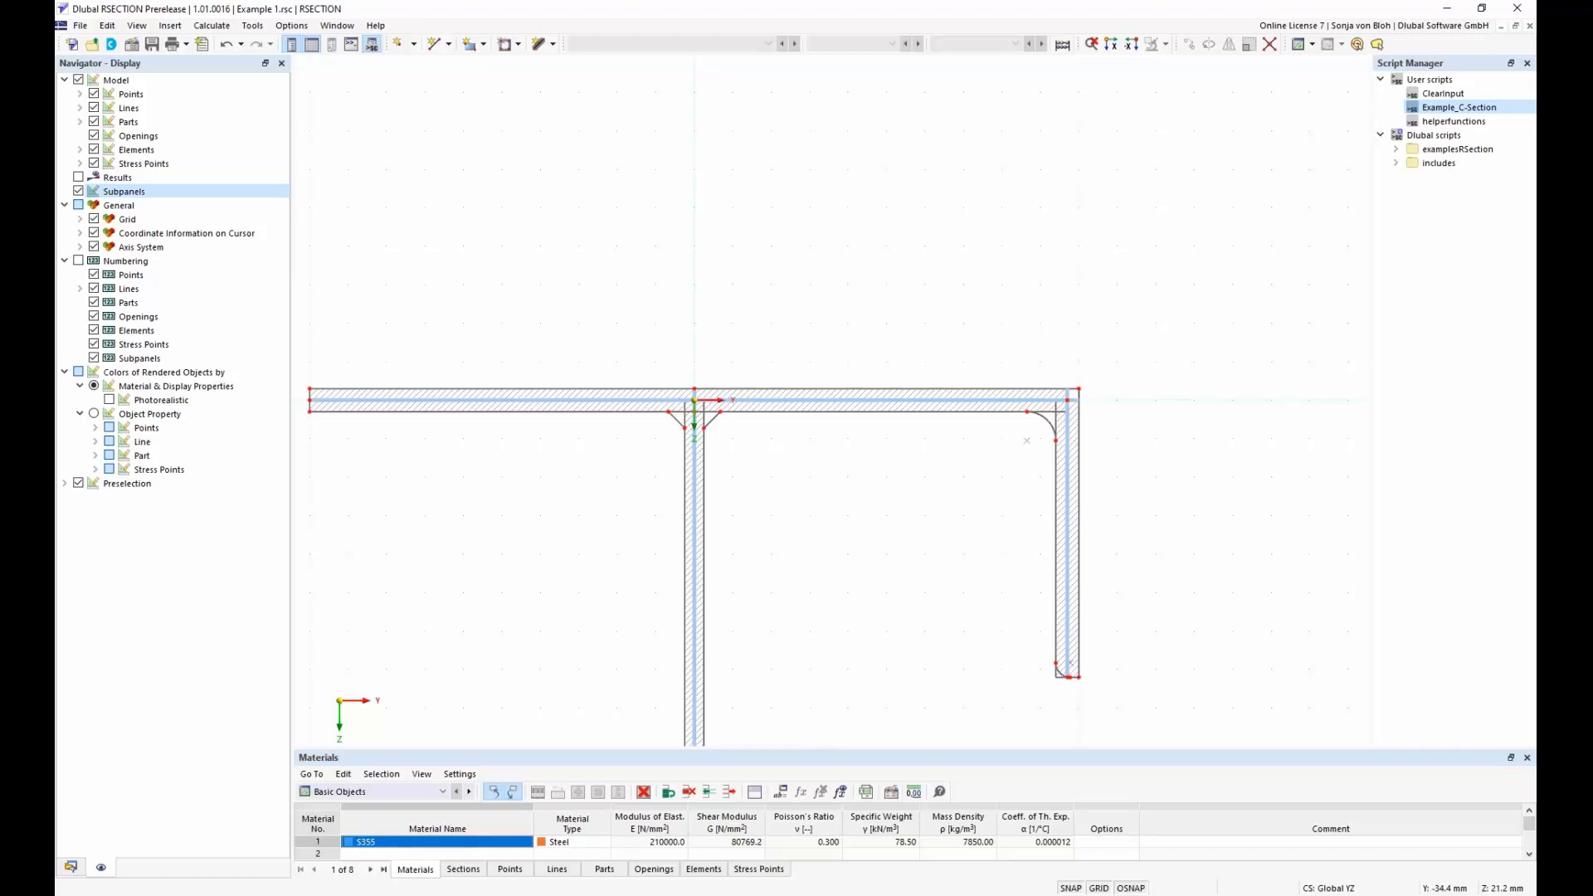
pyautogui.scroll(-2, 651, 431)
pyautogui.moveTo(586, 555); pyautogui.dragTo(603, 319, button='middle')
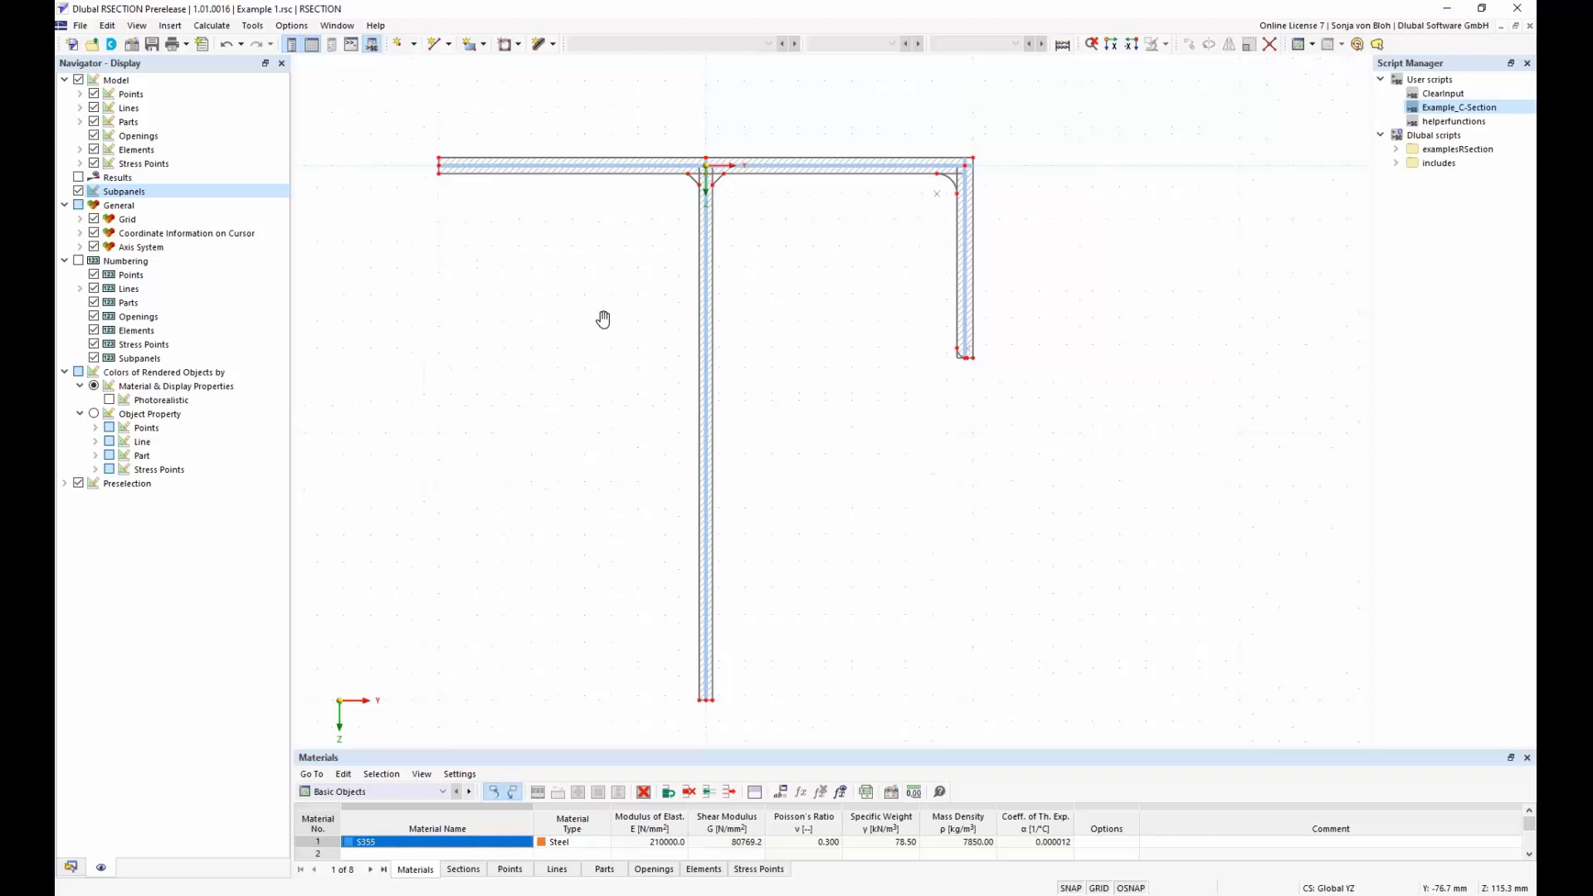
pyautogui.click(70, 867)
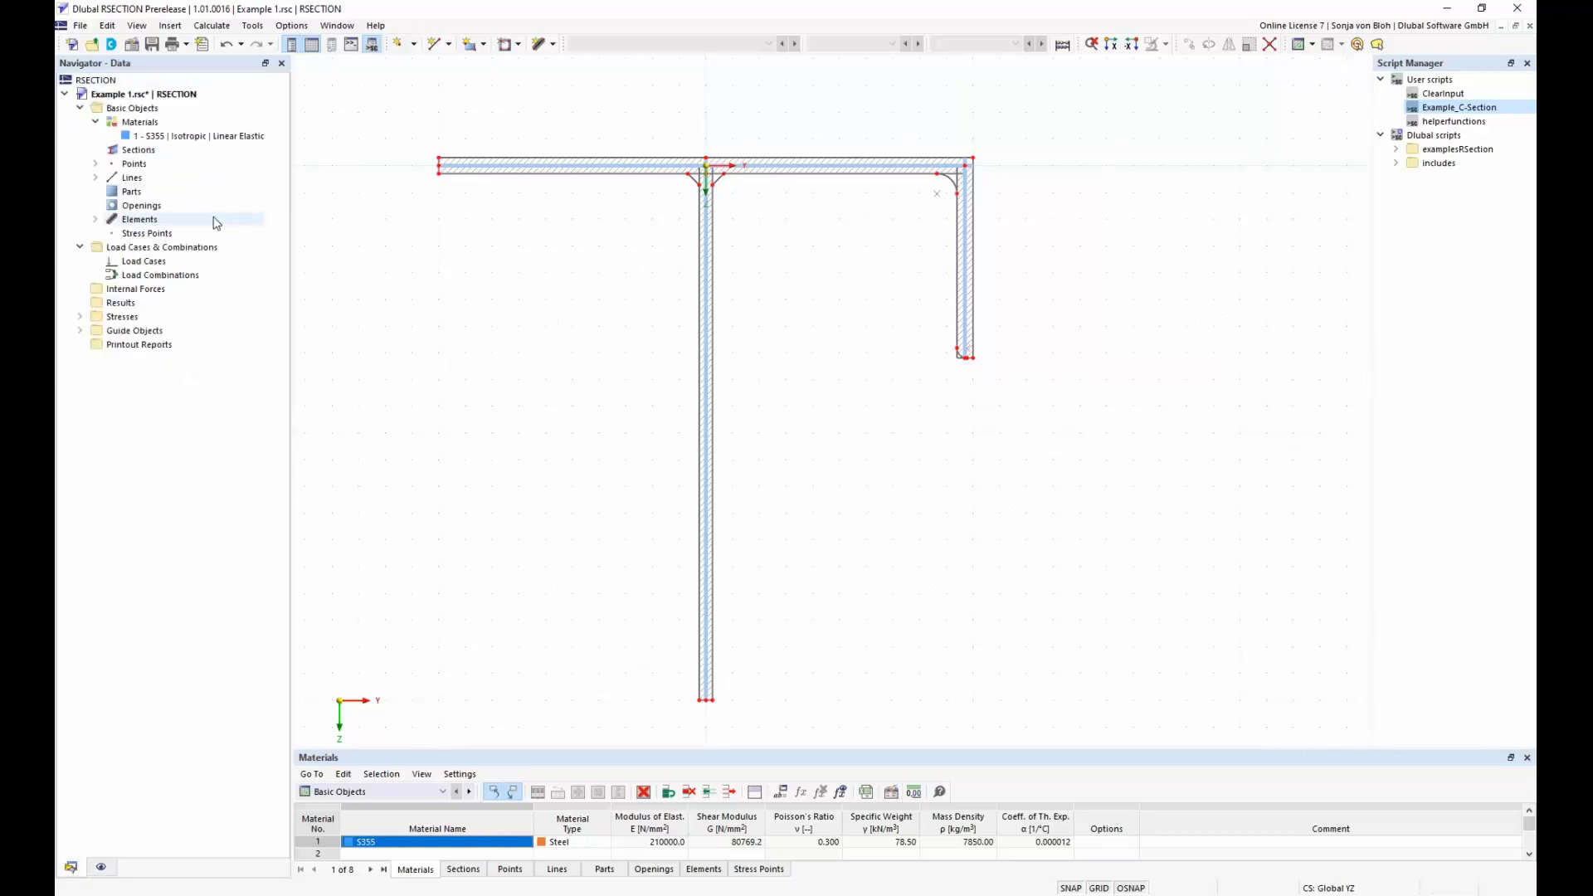
pyautogui.rightClick(135, 193)
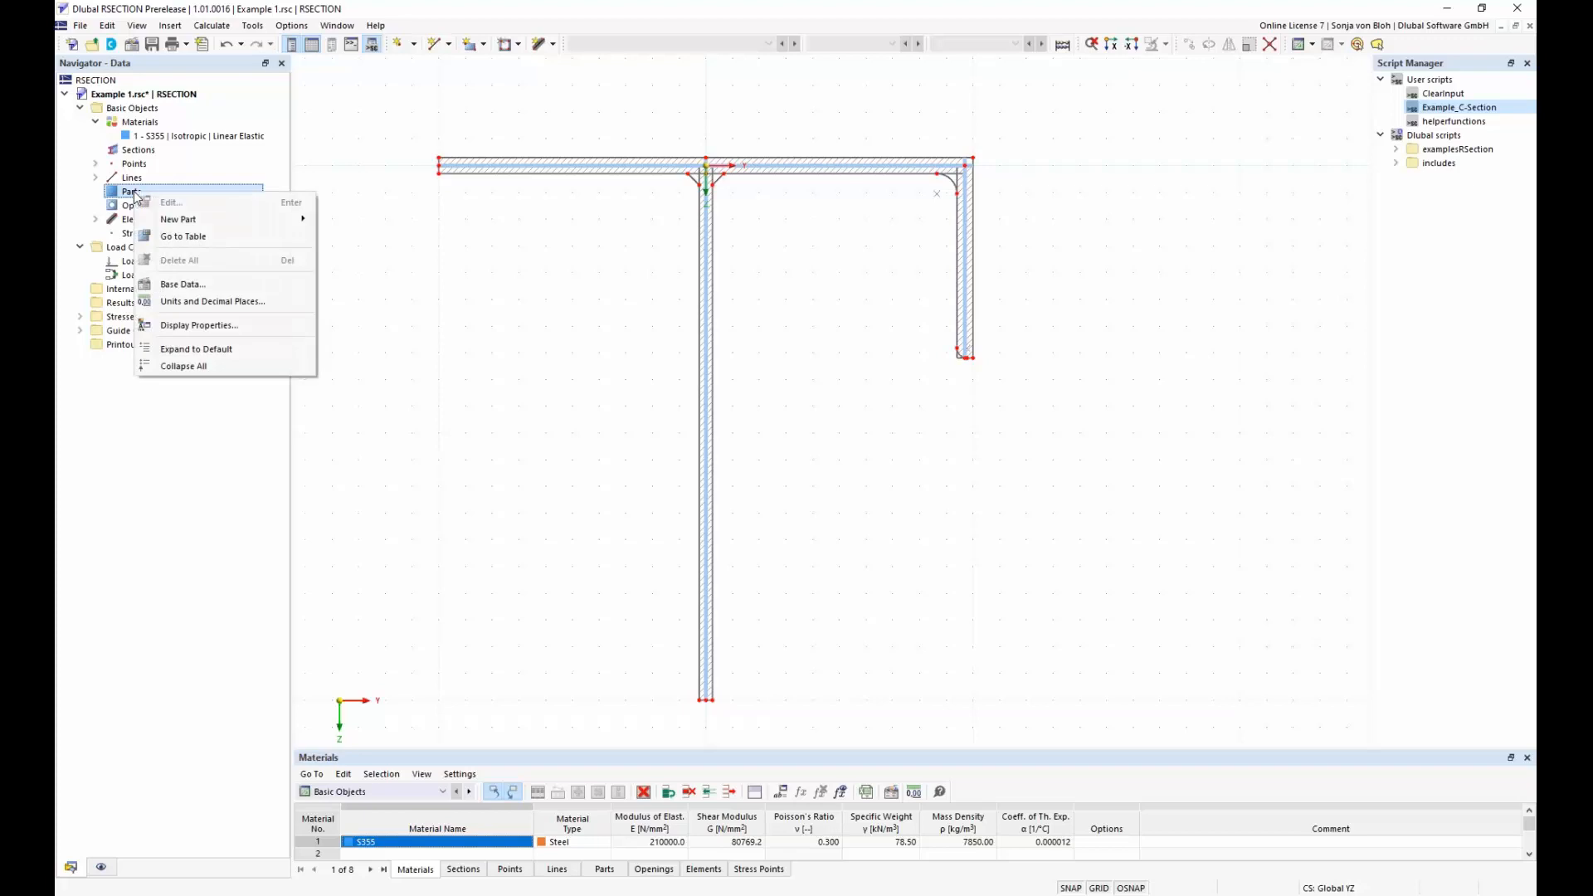
pyautogui.moveTo(182, 220)
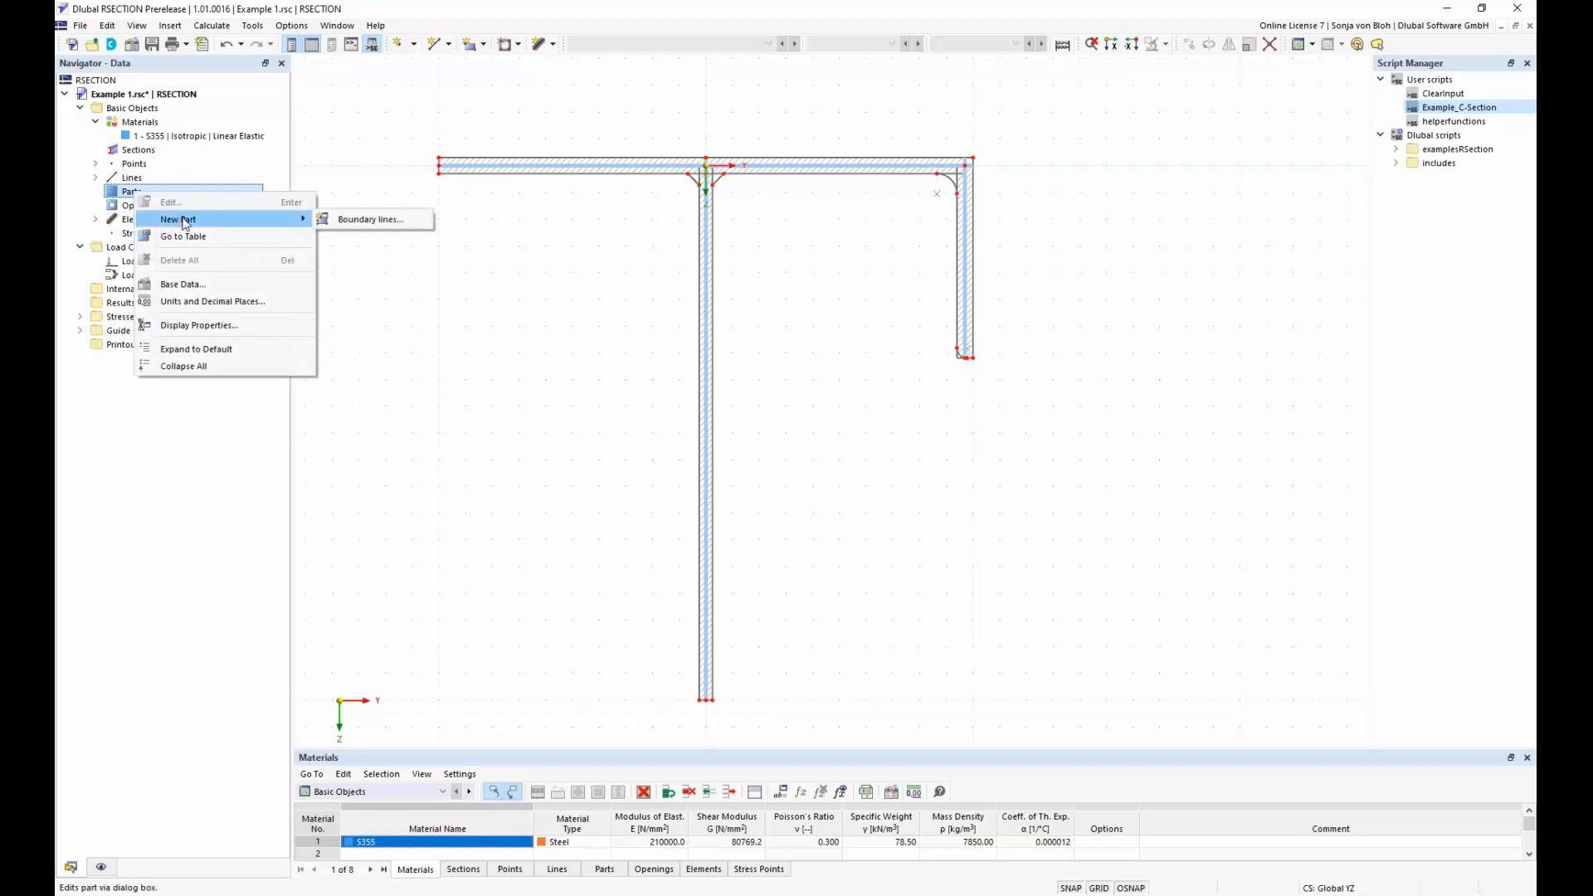
pyautogui.click(365, 220)
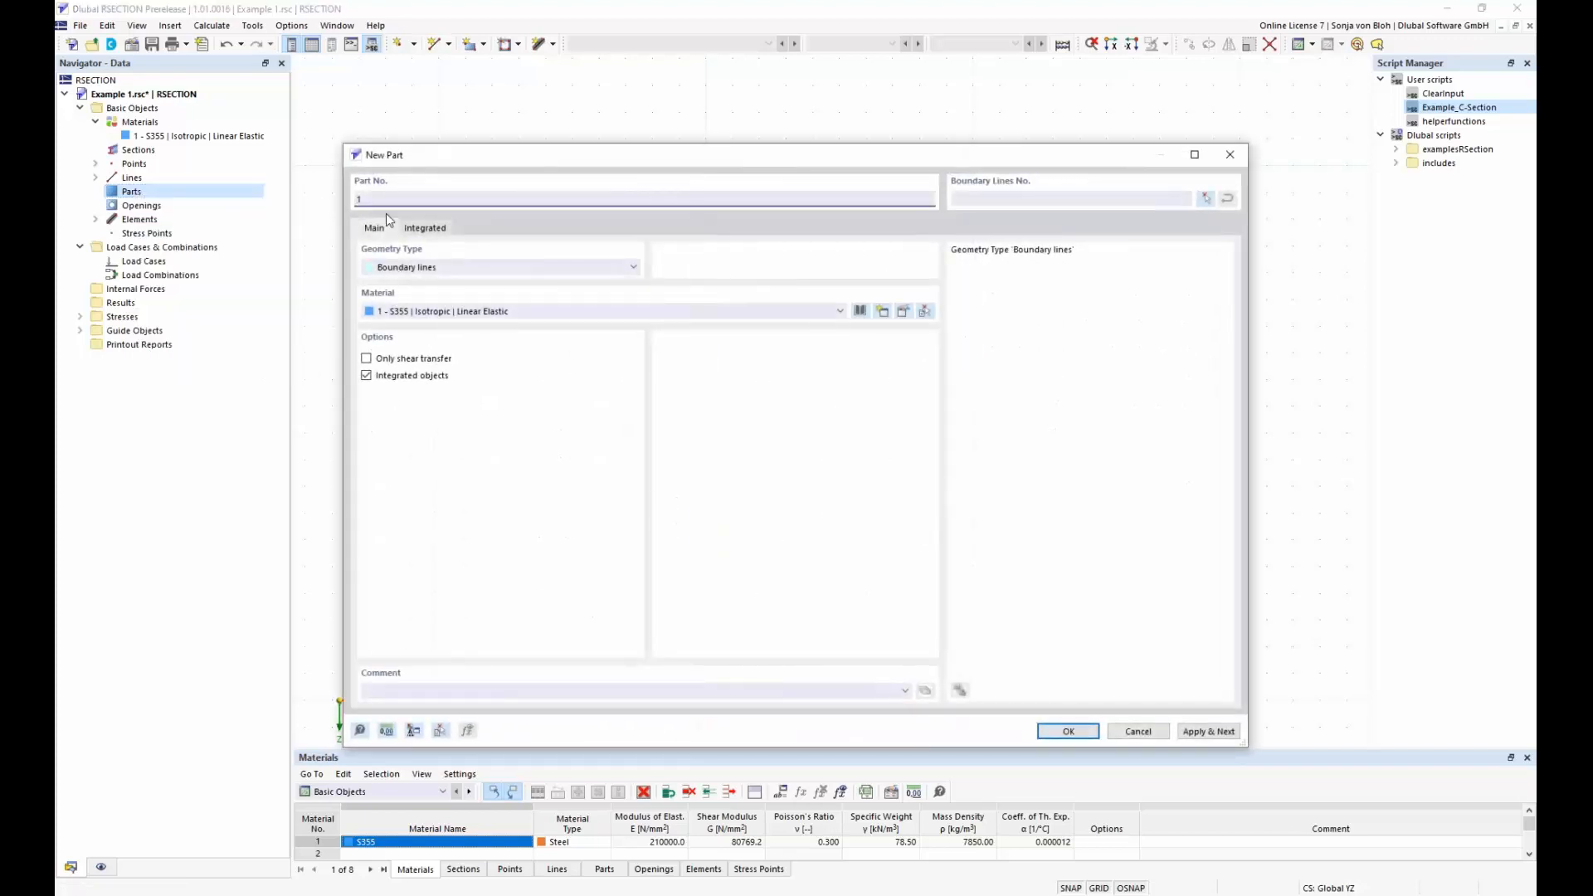
pyautogui.click(1206, 200)
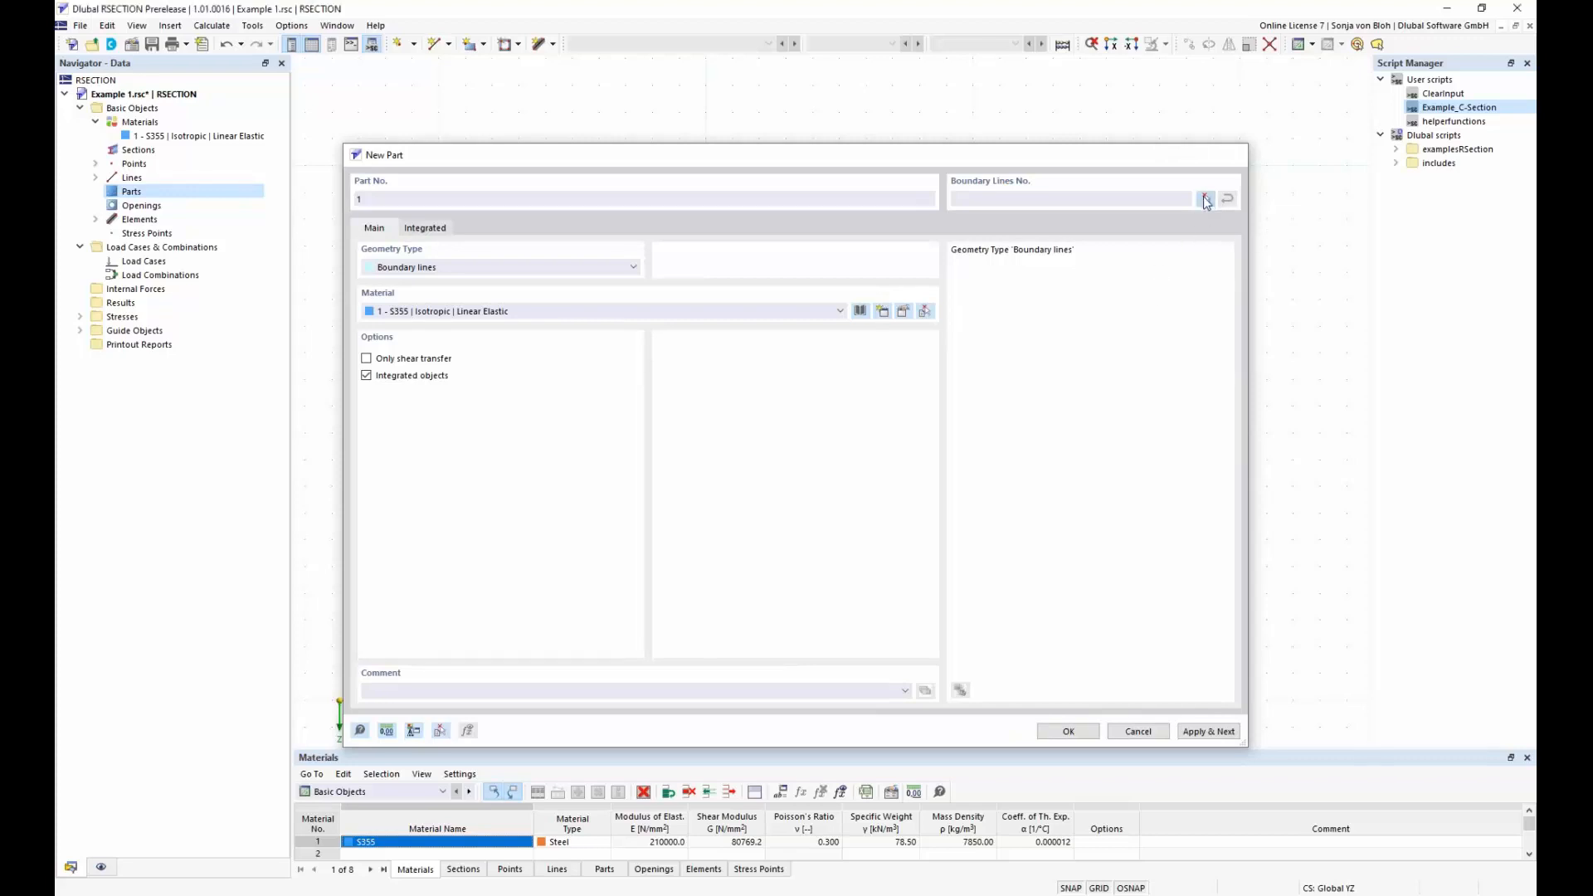
pyautogui.moveTo(420, 122); pyautogui.dragTo(1127, 718)
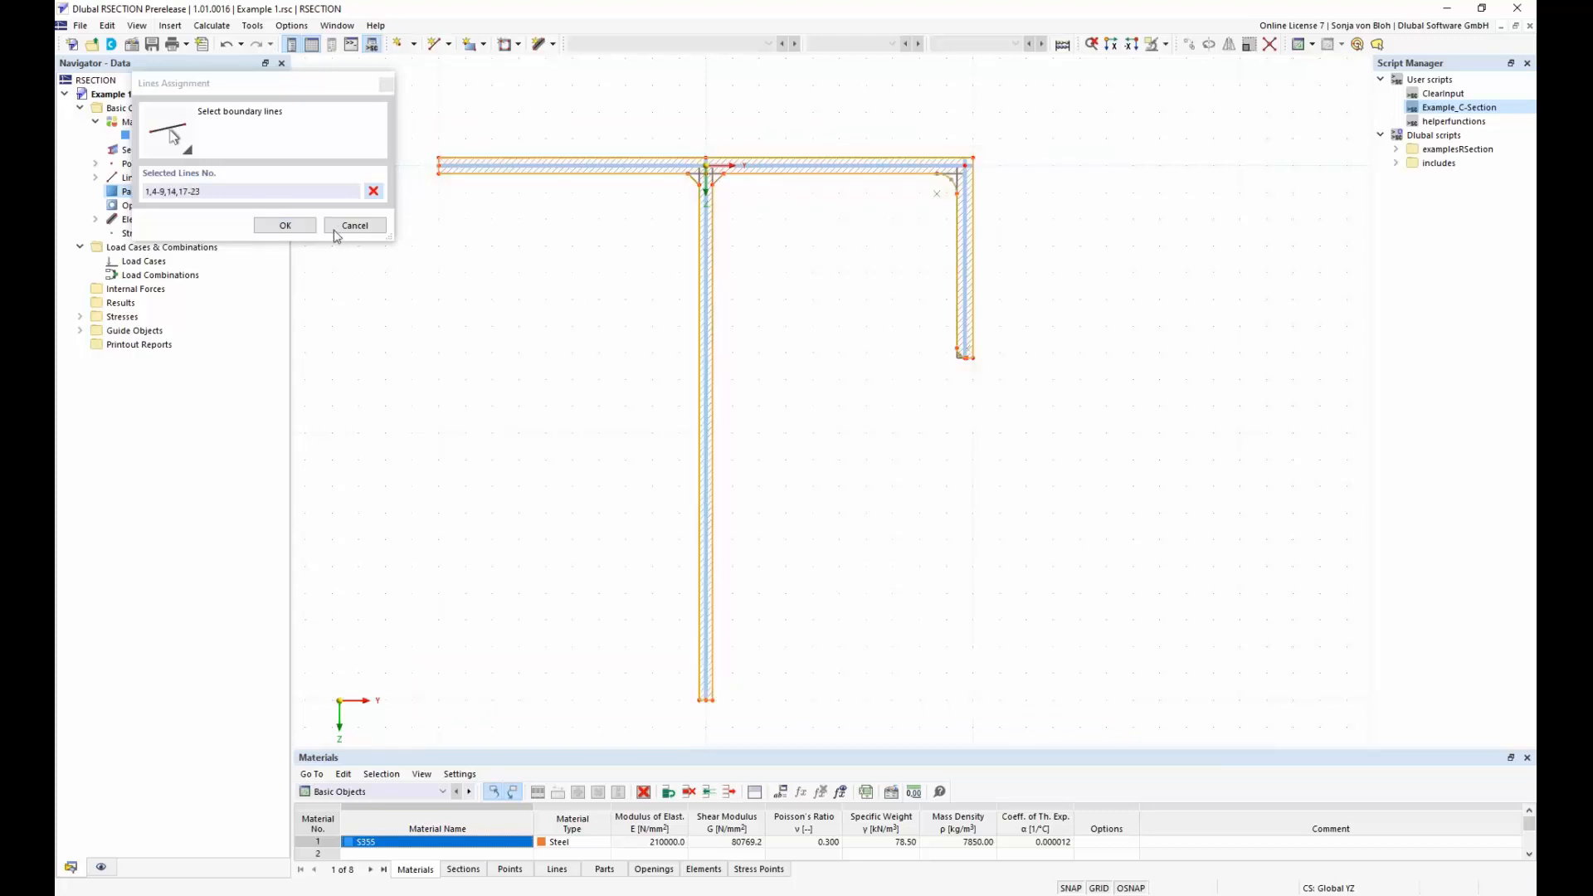
pyautogui.click(285, 225)
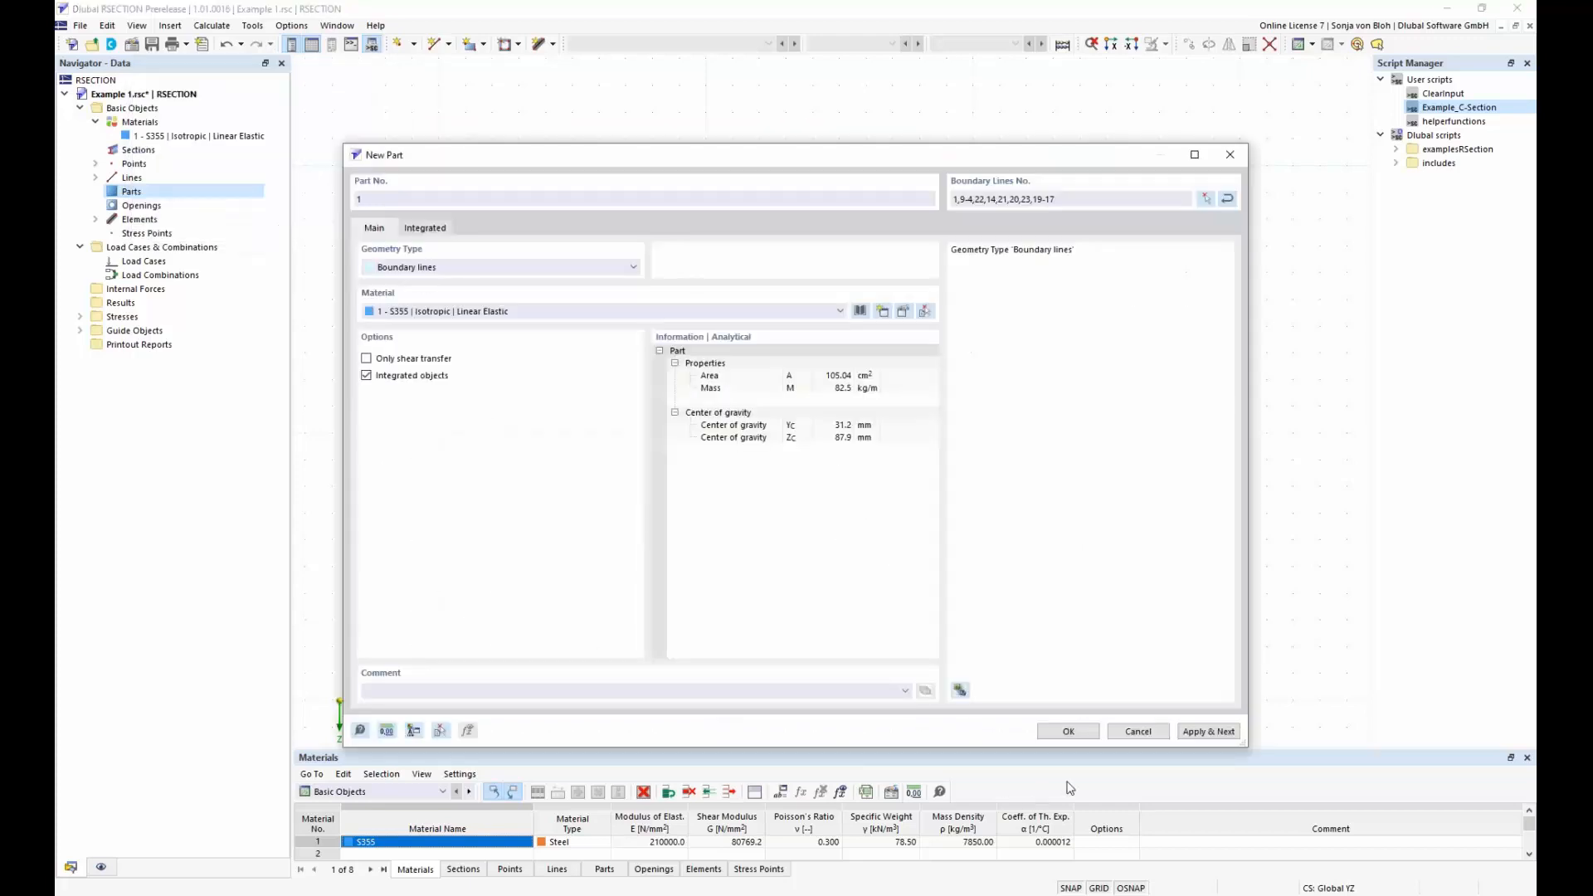
pyautogui.click(1069, 732)
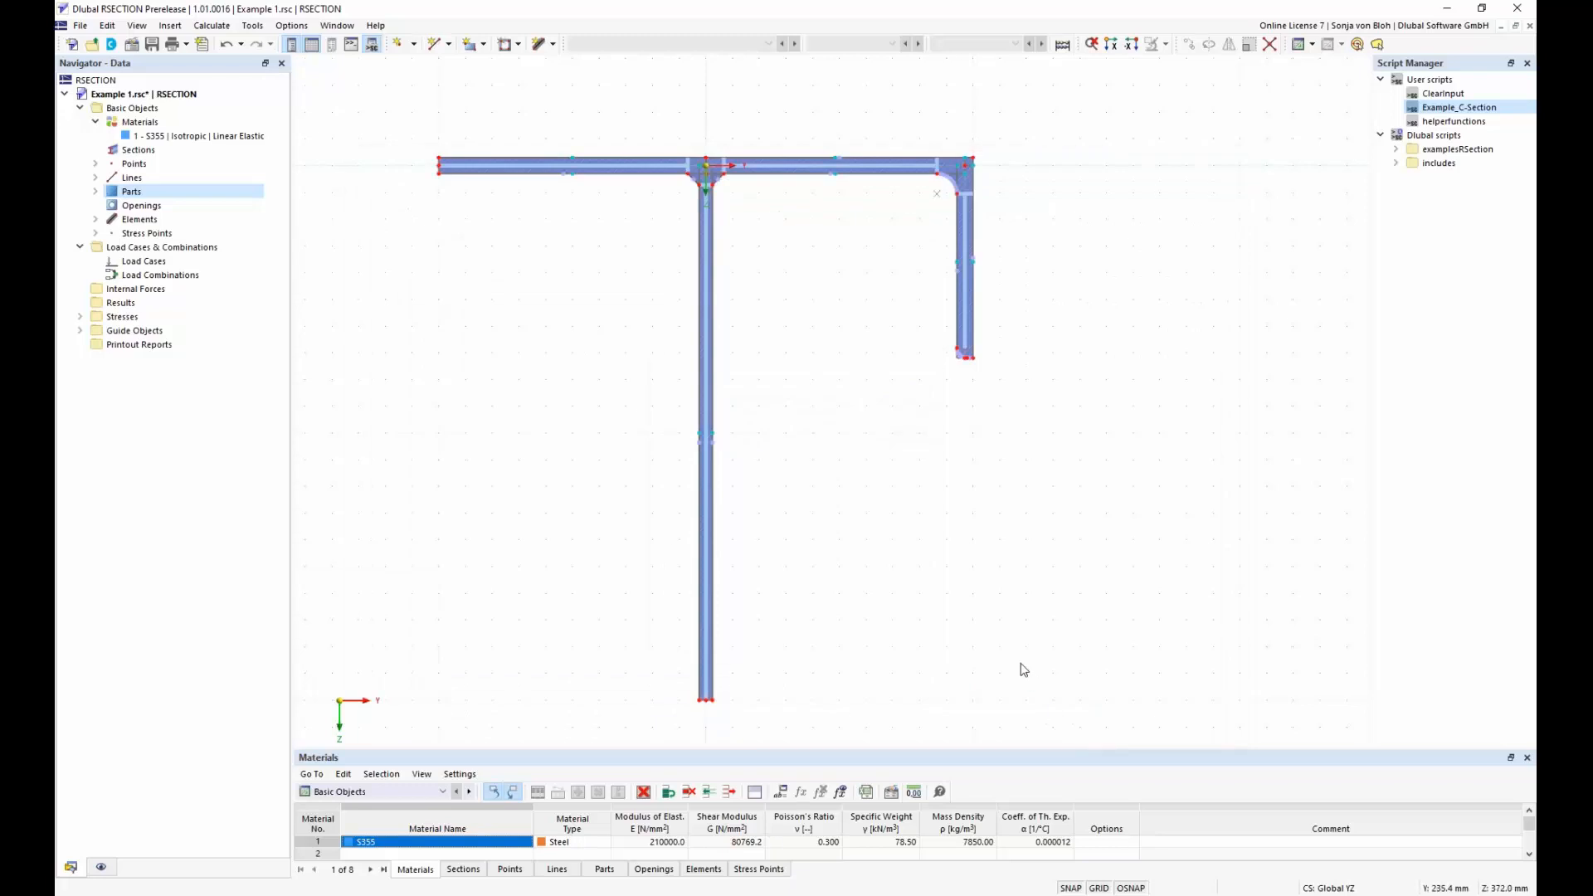
# Examine the settings for a new stress point and close them without creating one
pyautogui.scroll(5, 846, 157)
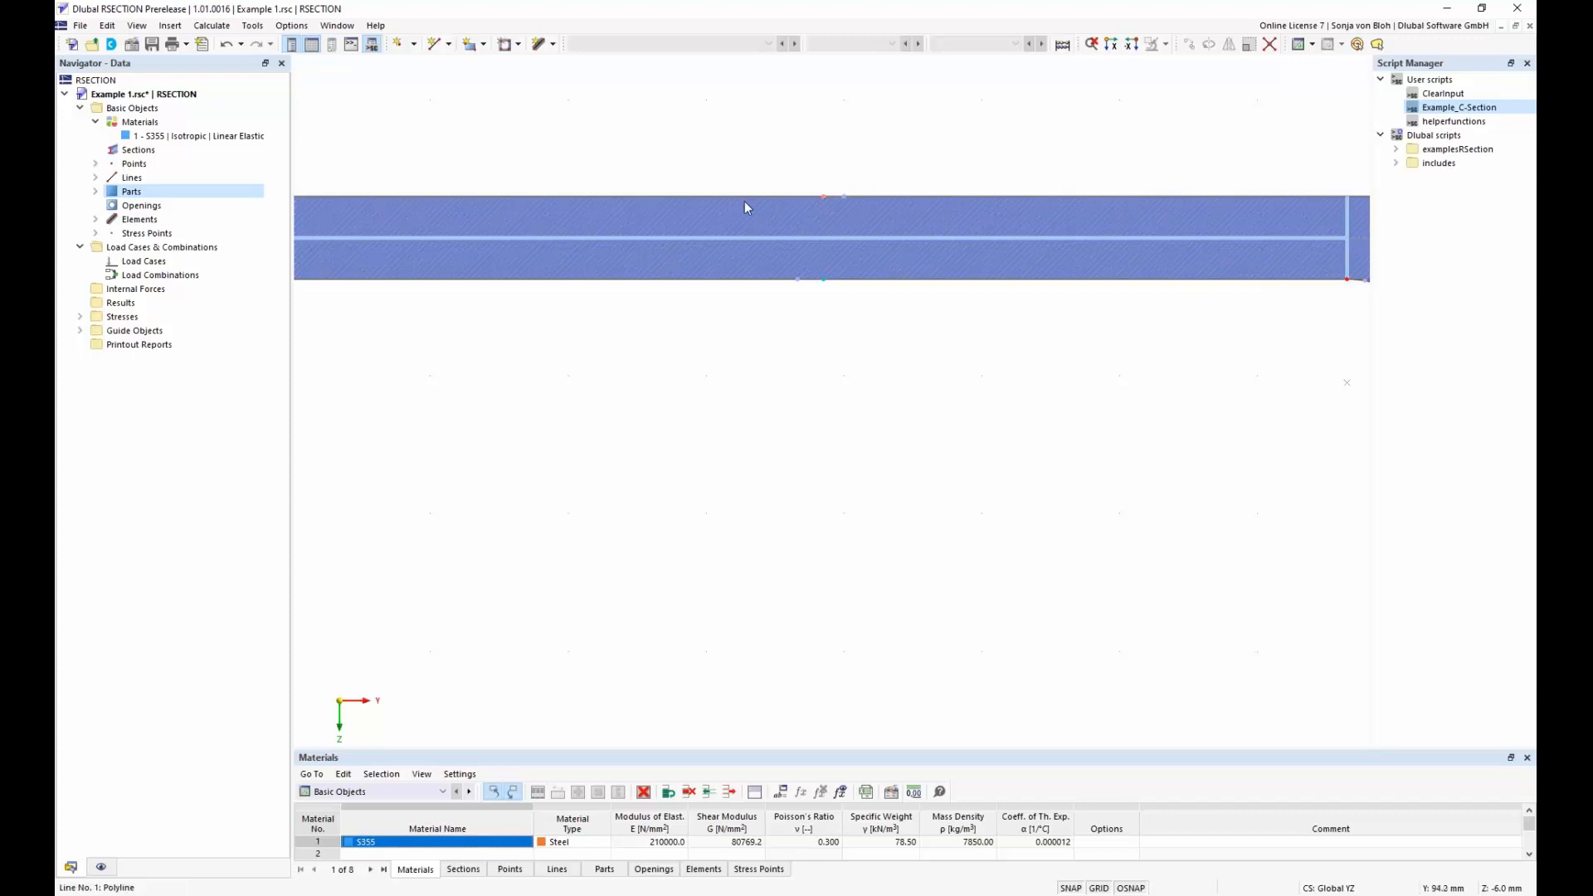
pyautogui.rightClick(149, 235)
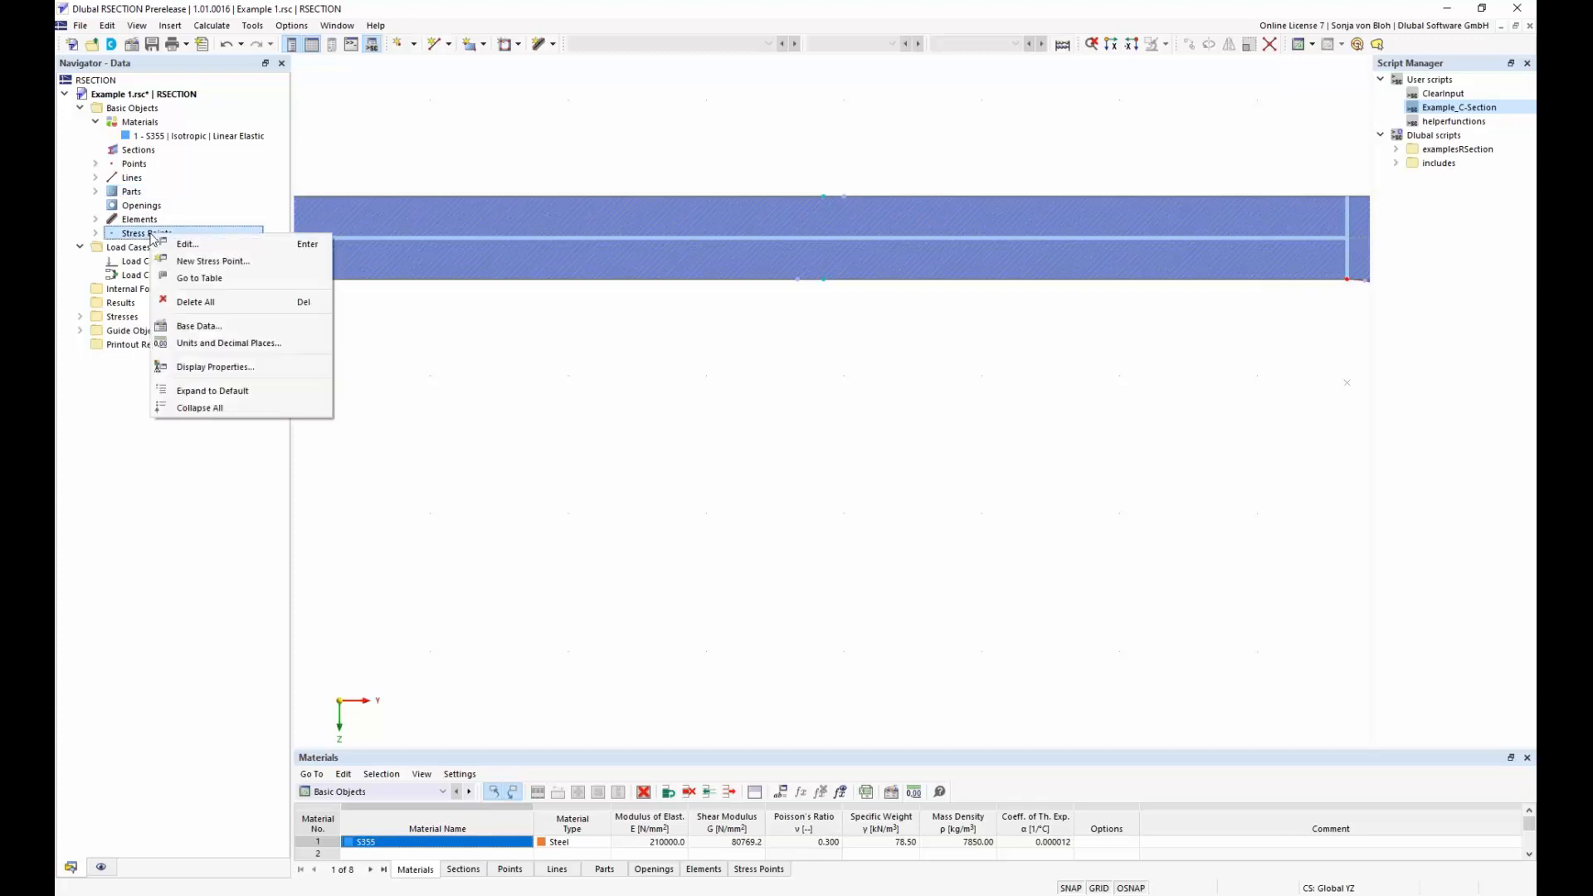
pyautogui.click(214, 261)
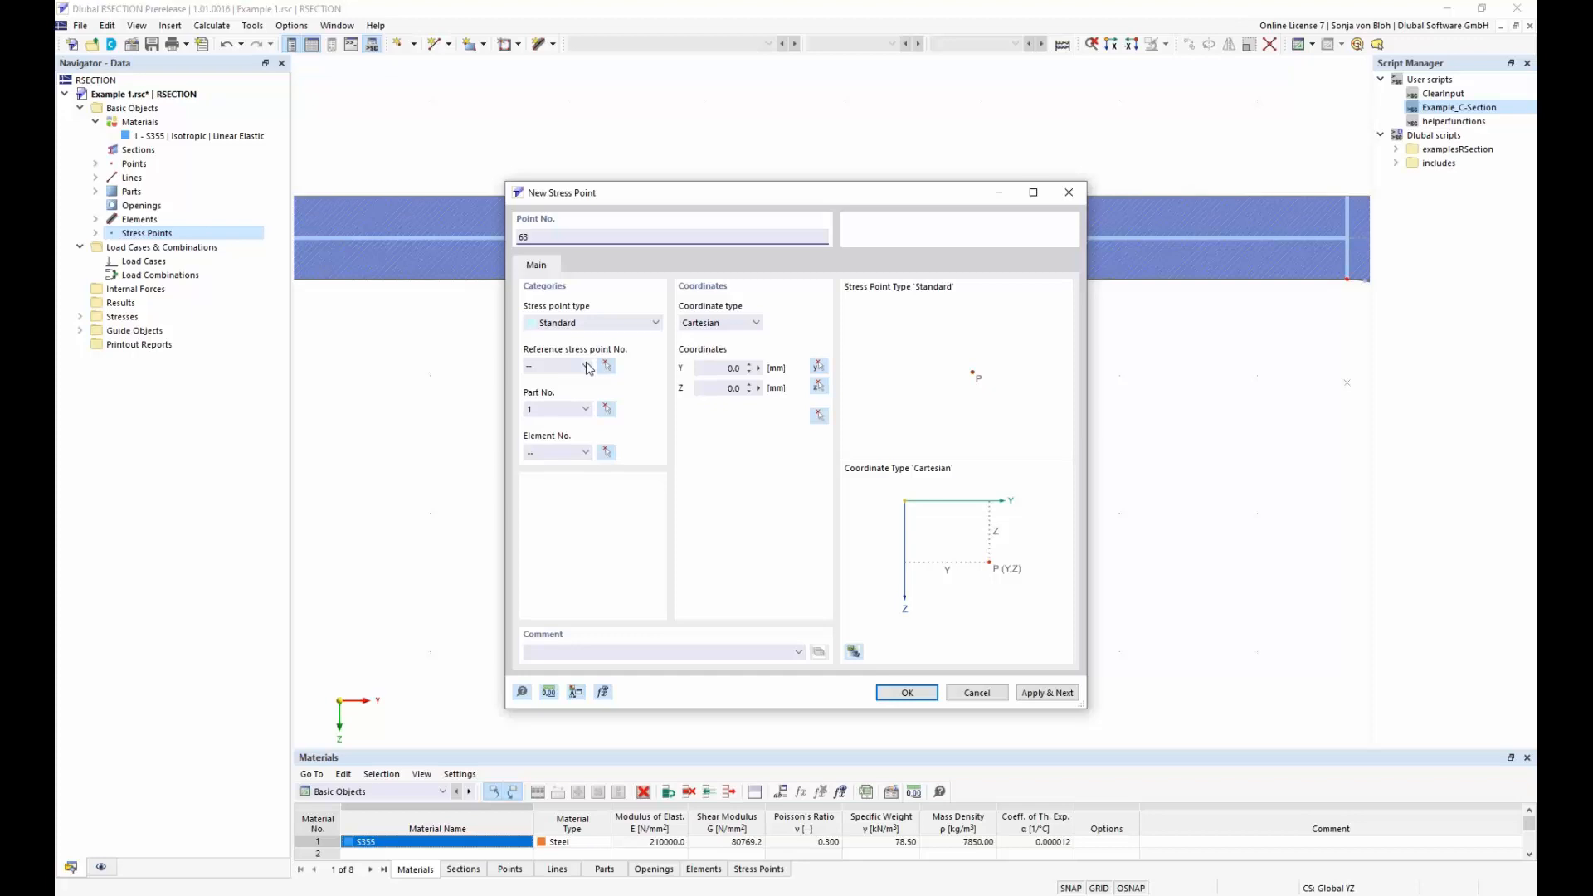
pyautogui.click(994, 695)
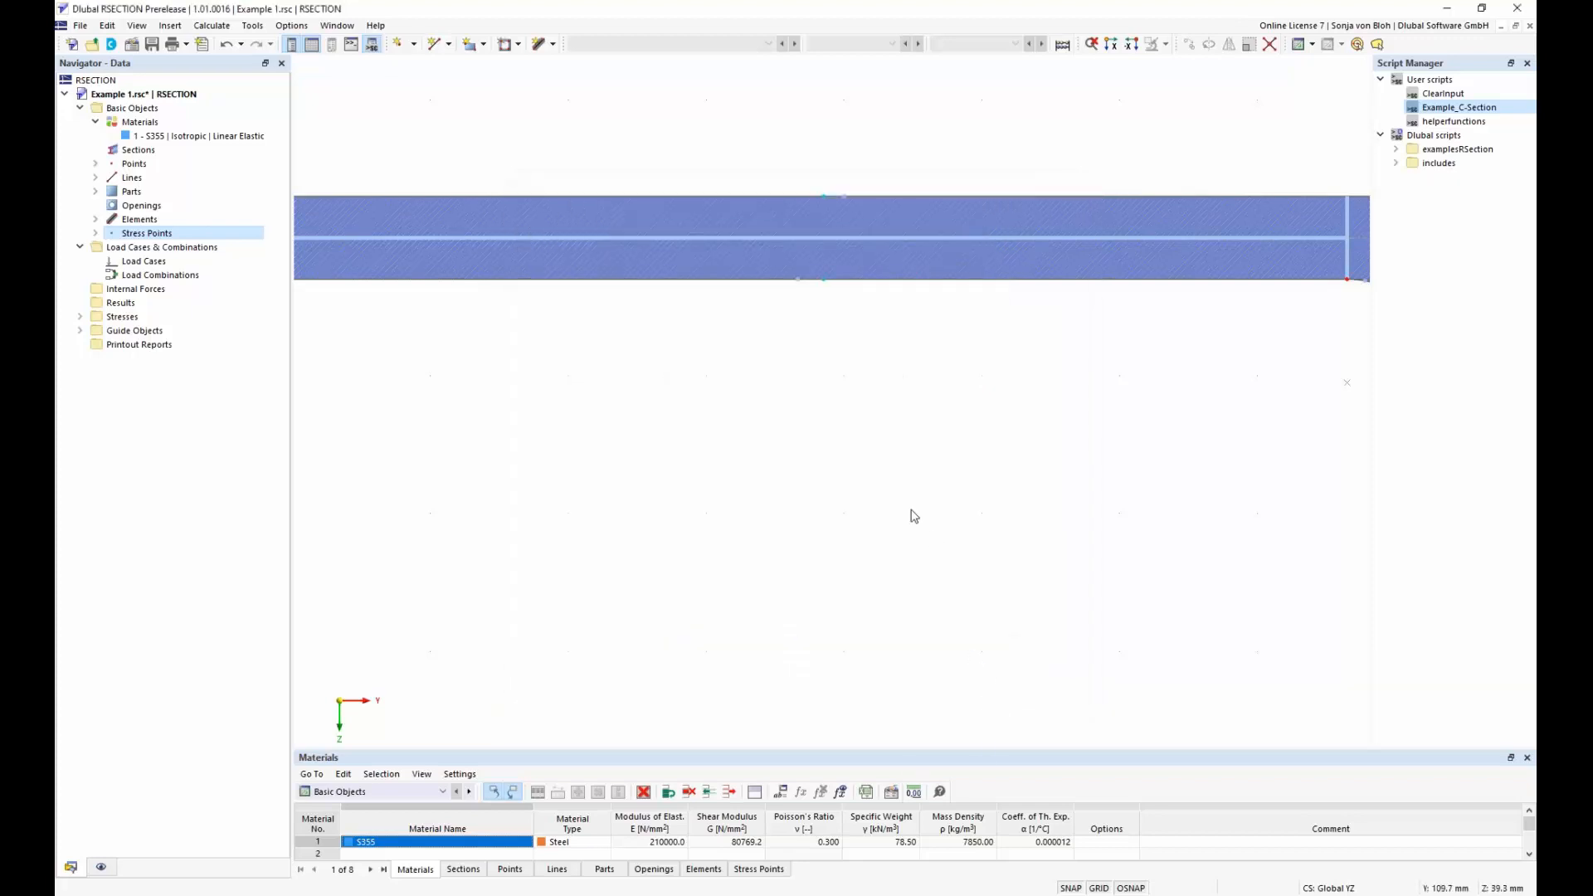
pyautogui.scroll(-5, 913, 516)
pyautogui.scroll(2, 871, 601)
pyautogui.moveTo(871, 602); pyautogui.dragTo(910, 338, button='middle')
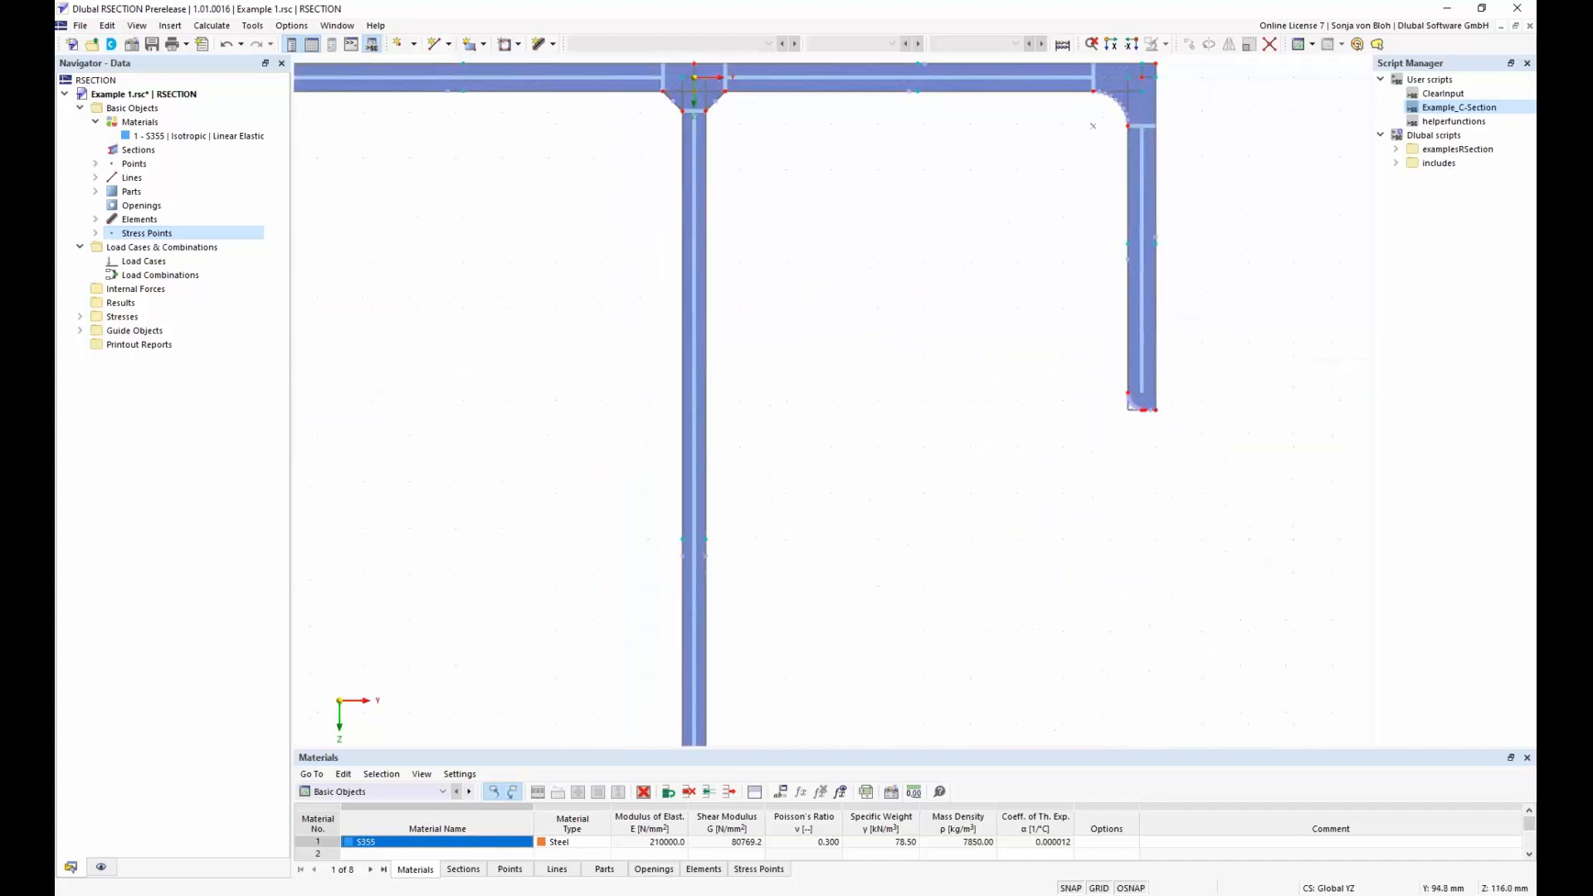
pyautogui.scroll(-5, 913, 345)
pyautogui.moveTo(913, 435); pyautogui.dragTo(839, 402, button='middle')
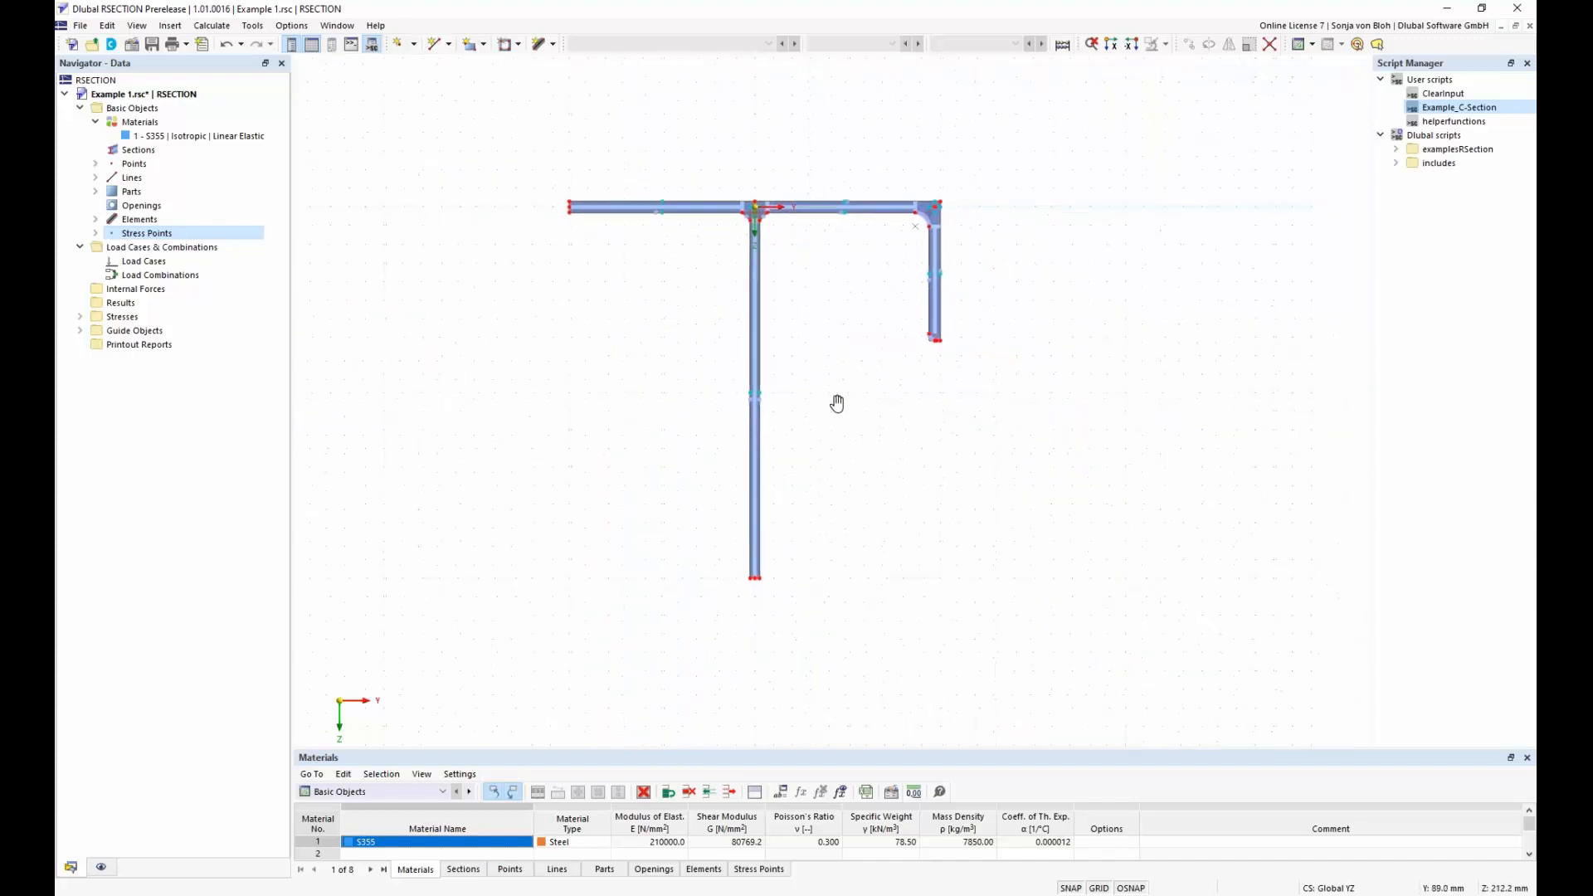
pyautogui.scroll(1, 844, 416)
pyautogui.scroll(1, 844, 417)
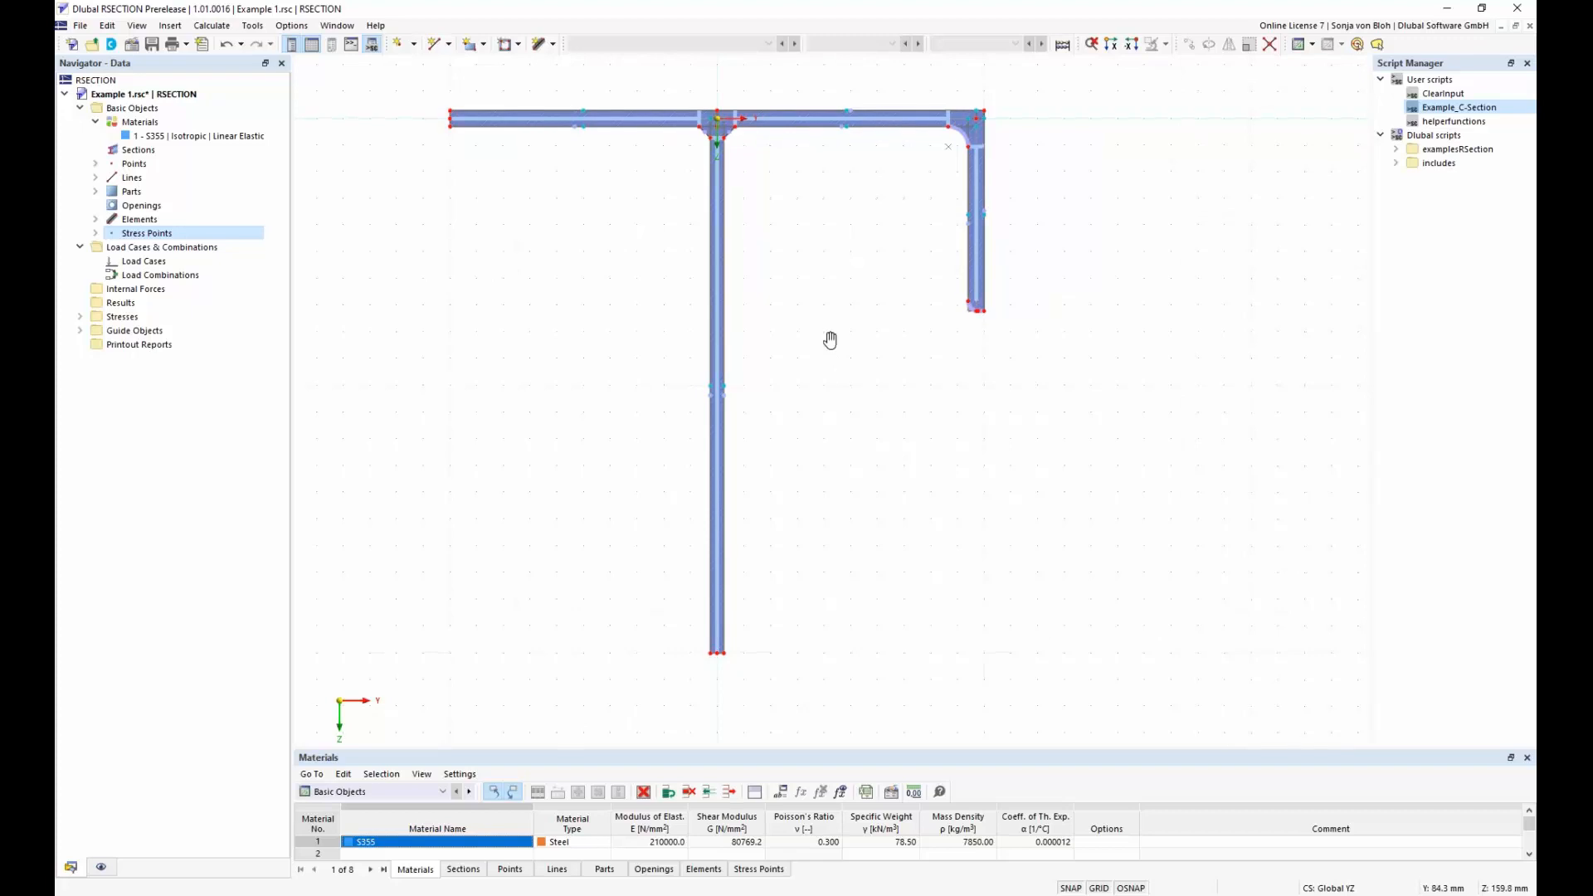
pyautogui.scroll(1, 829, 365)
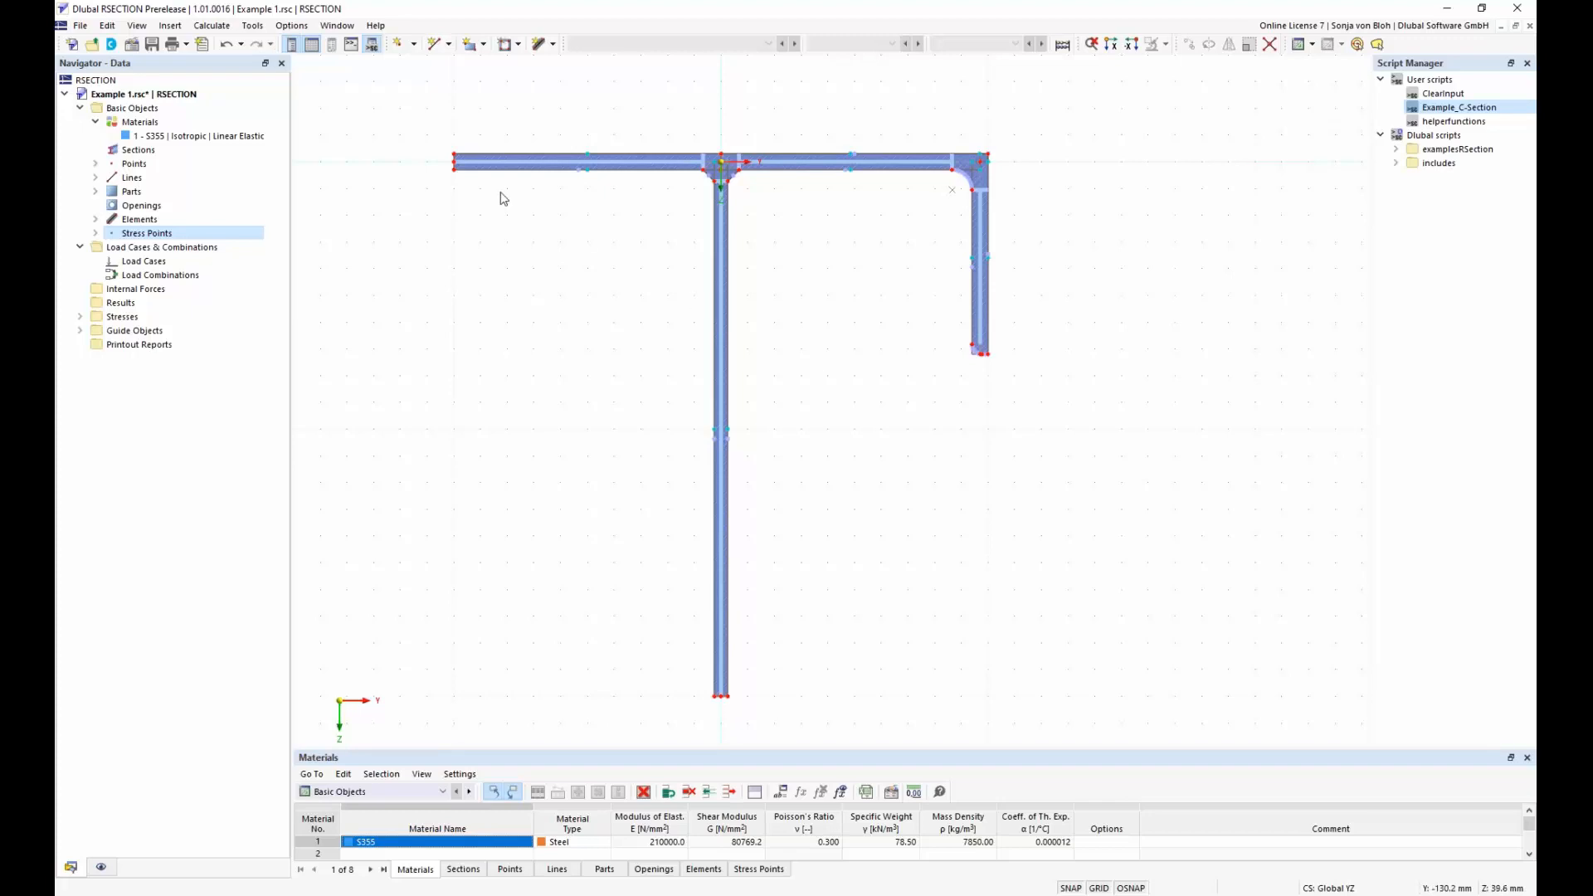
# Start importing the DXF file Aluprofil.dxf from the DXF folder as a new model
pyautogui.click(81, 27)
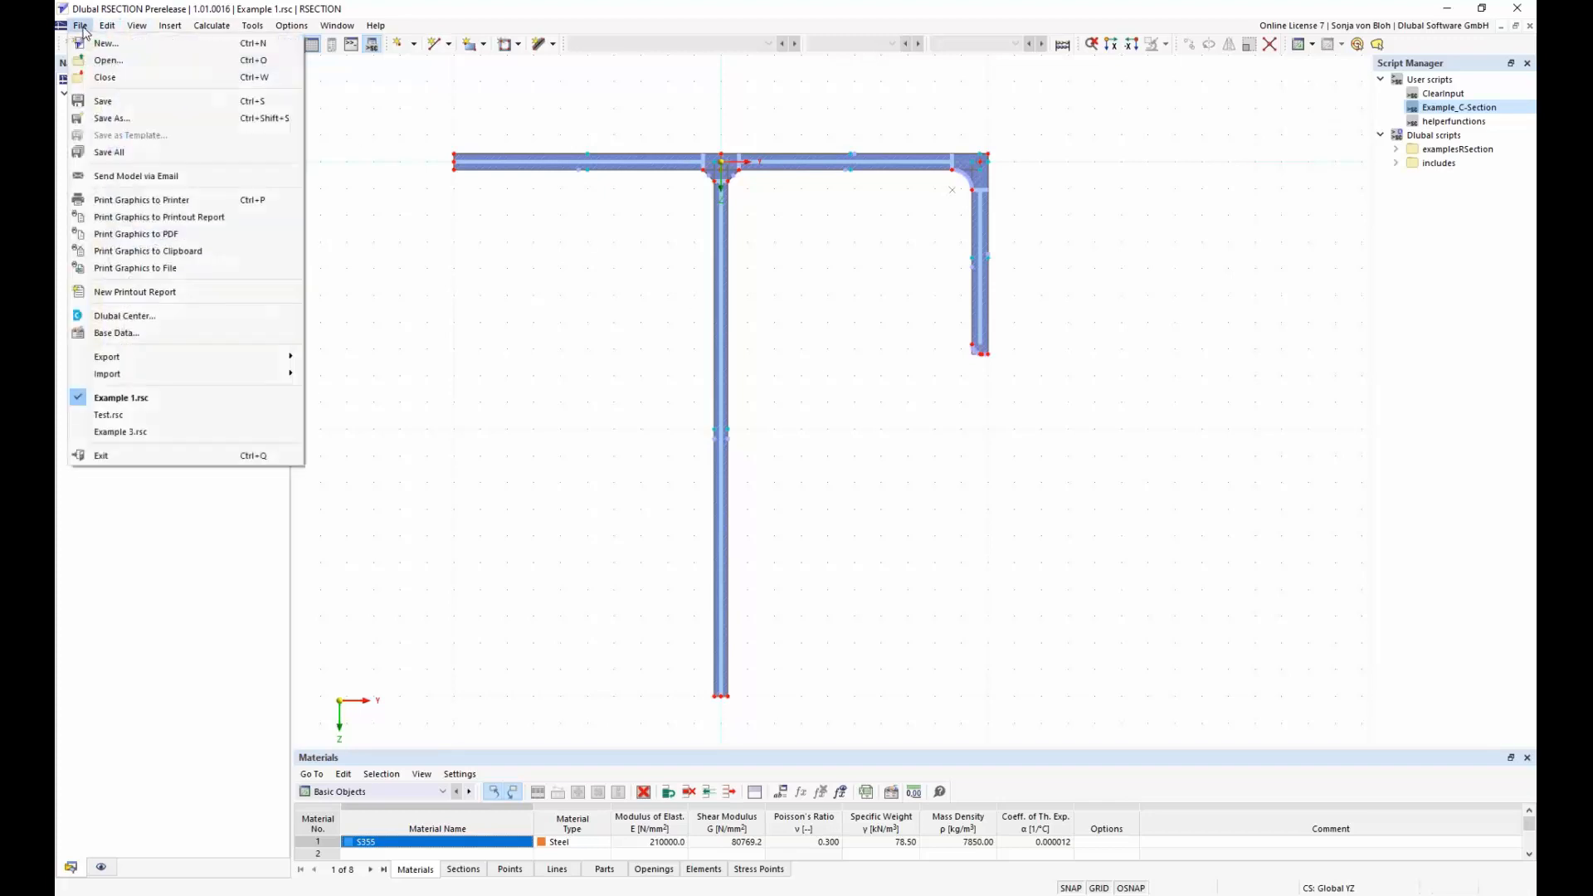
pyautogui.moveTo(160, 375)
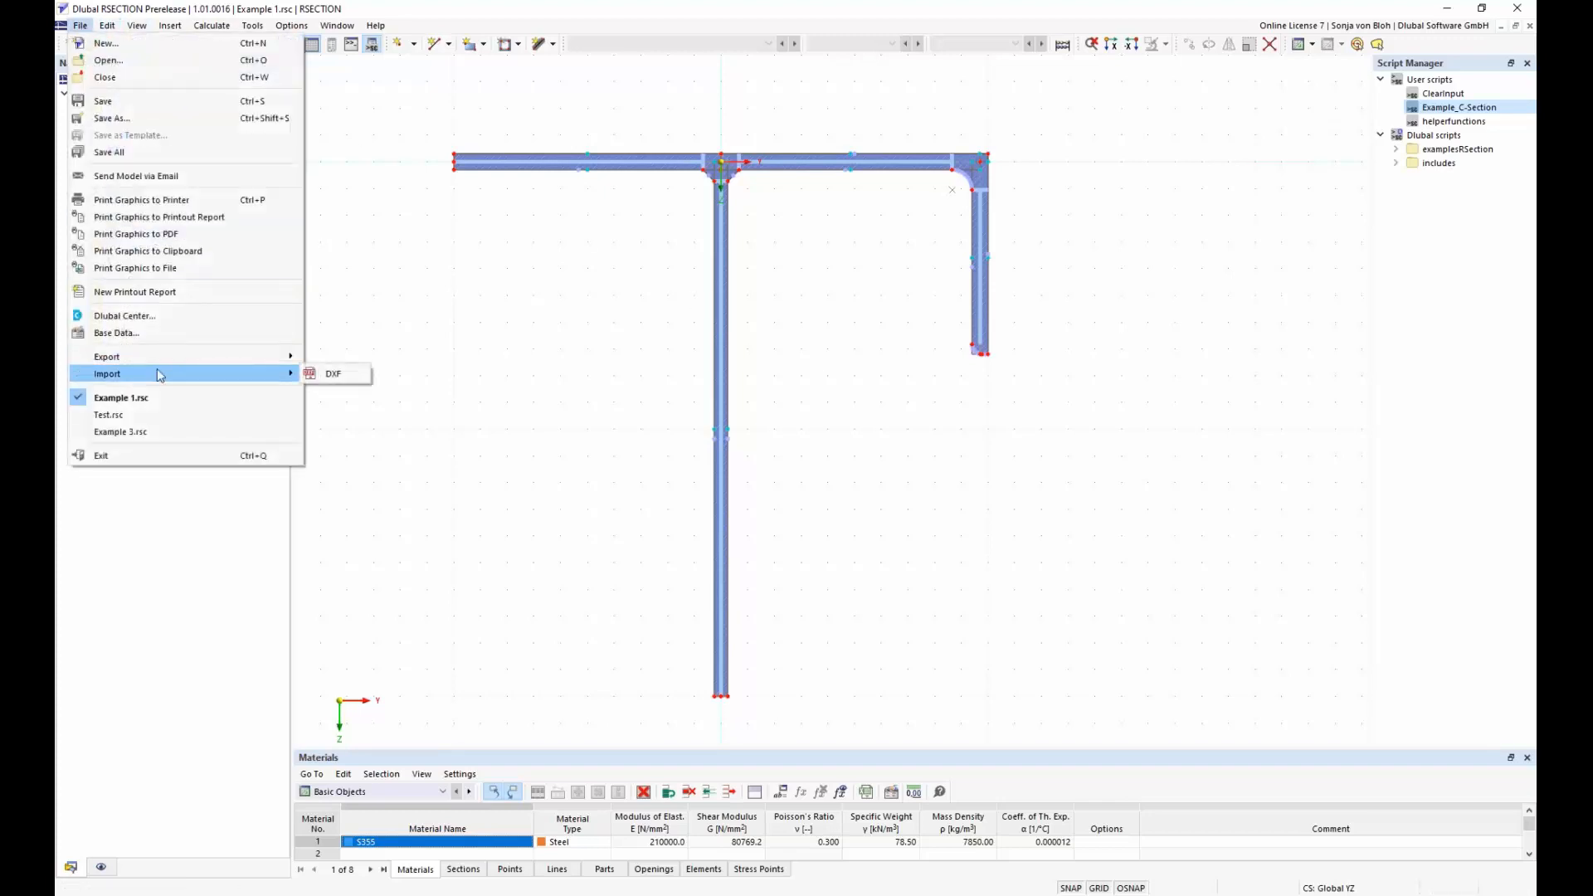
pyautogui.click(329, 375)
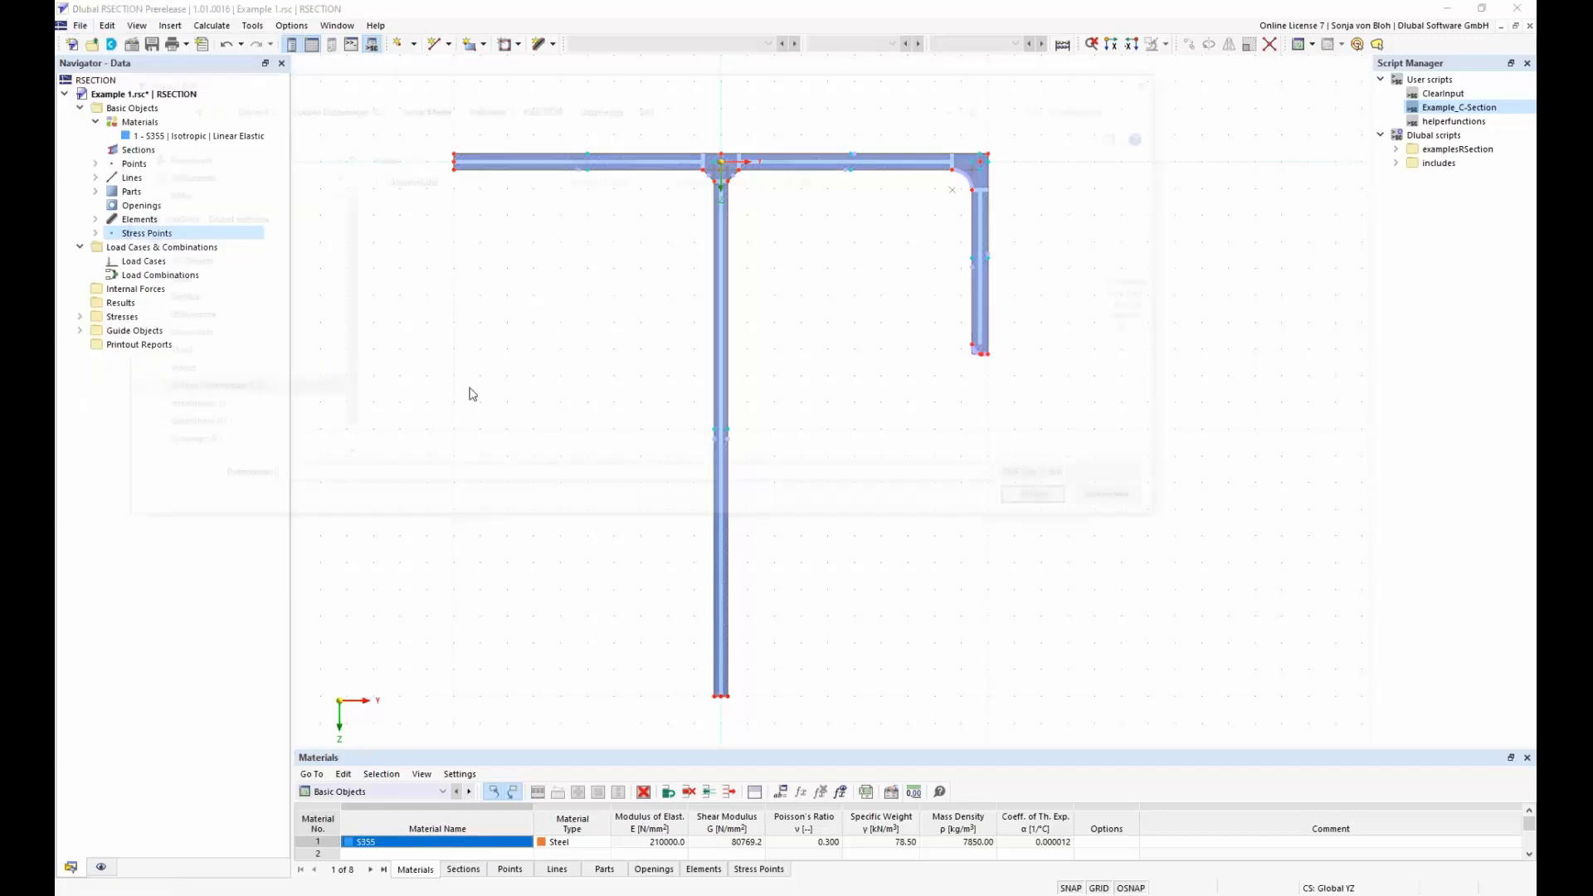
pyautogui.click(416, 183)
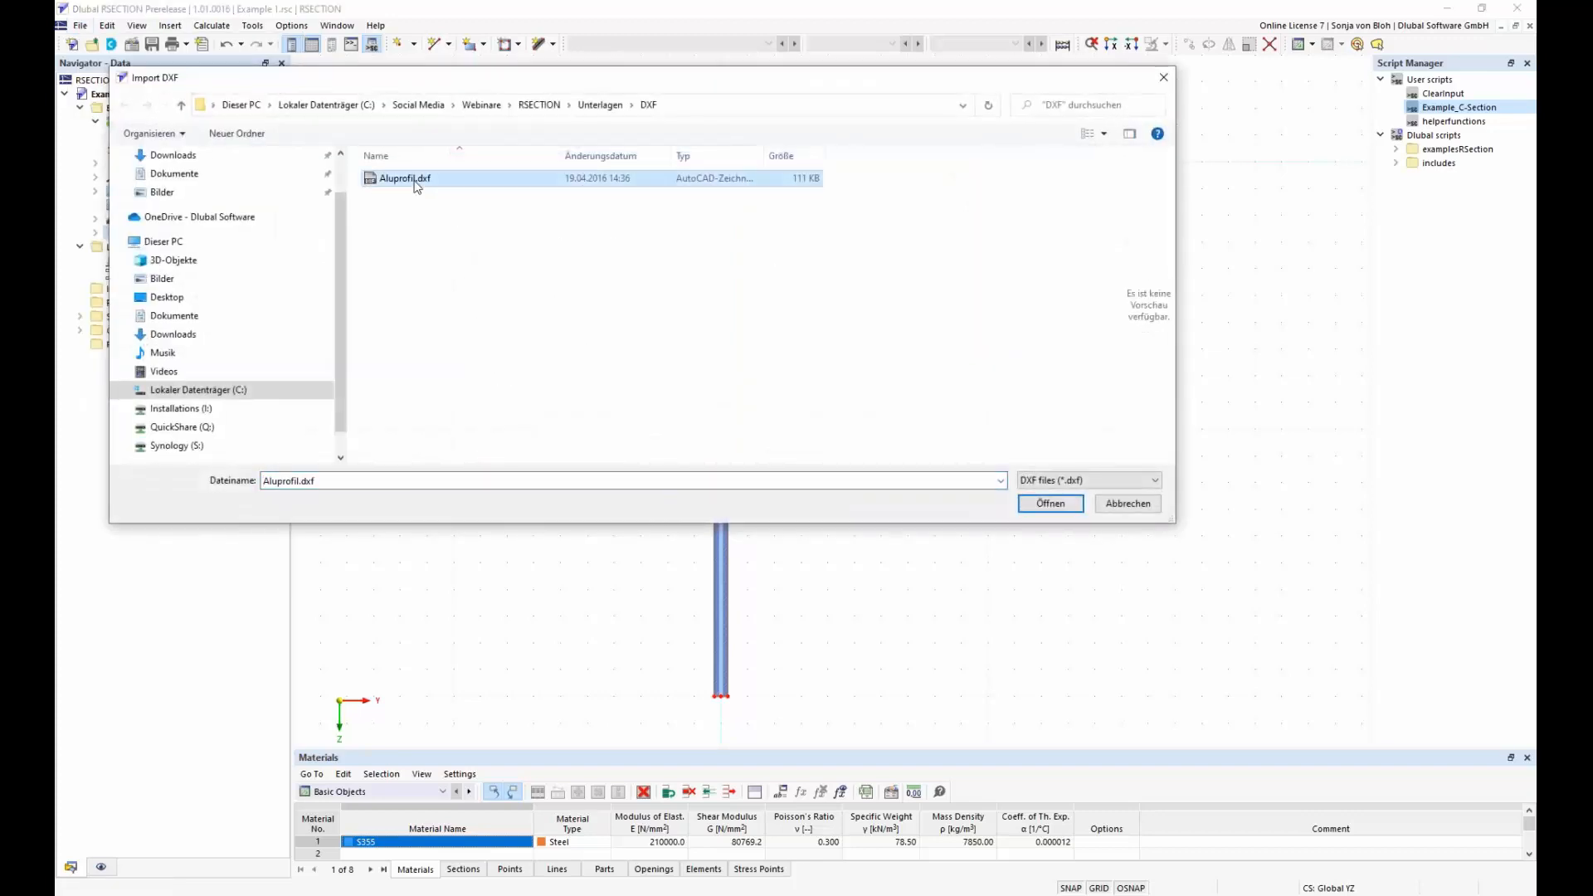
pyautogui.click(1047, 504)
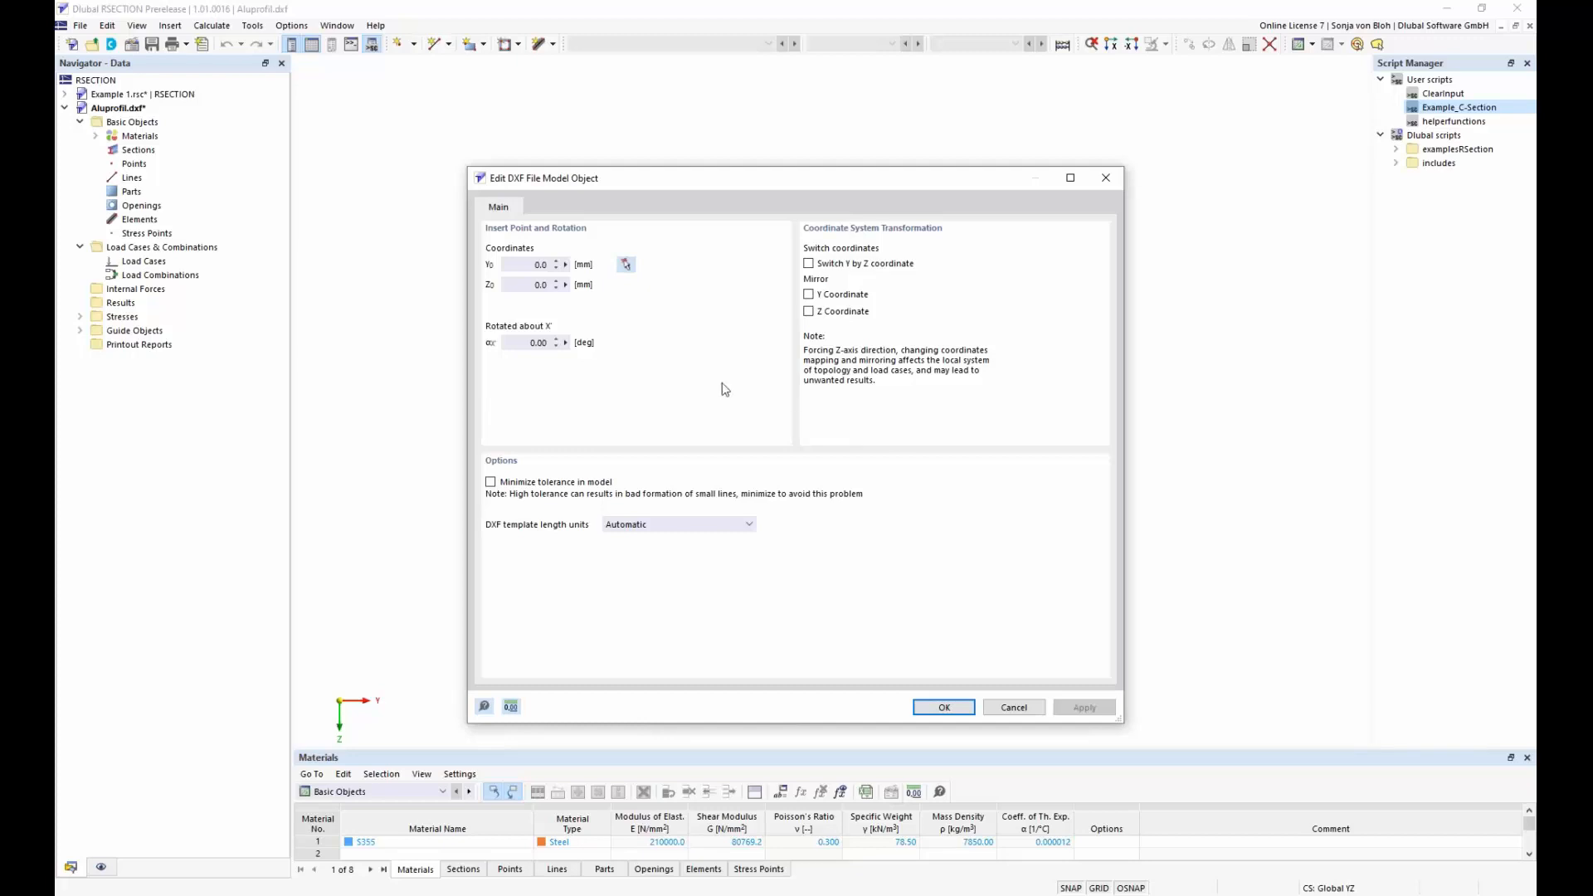
# Complete the DXF import with insert point Y 0.0 and Z 0.0 mm, rotation 0.00° and automatic length units, and fit the section in view
pyautogui.click(534, 265)
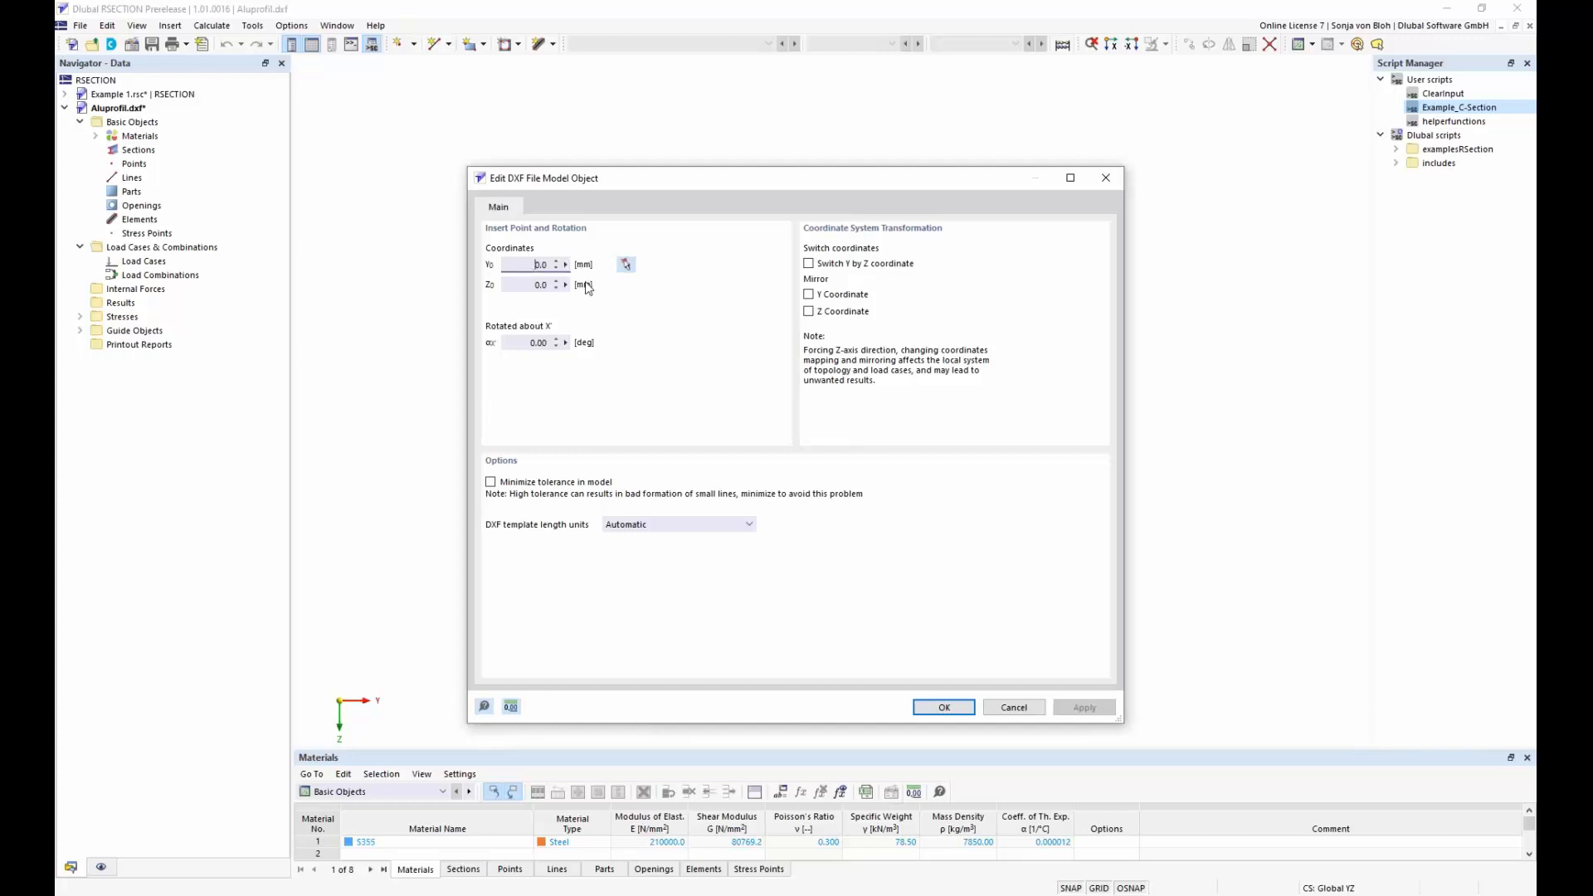
pyautogui.click(519, 347)
pyautogui.moveTo(516, 351); pyautogui.dragTo(551, 347)
pyautogui.click(946, 711)
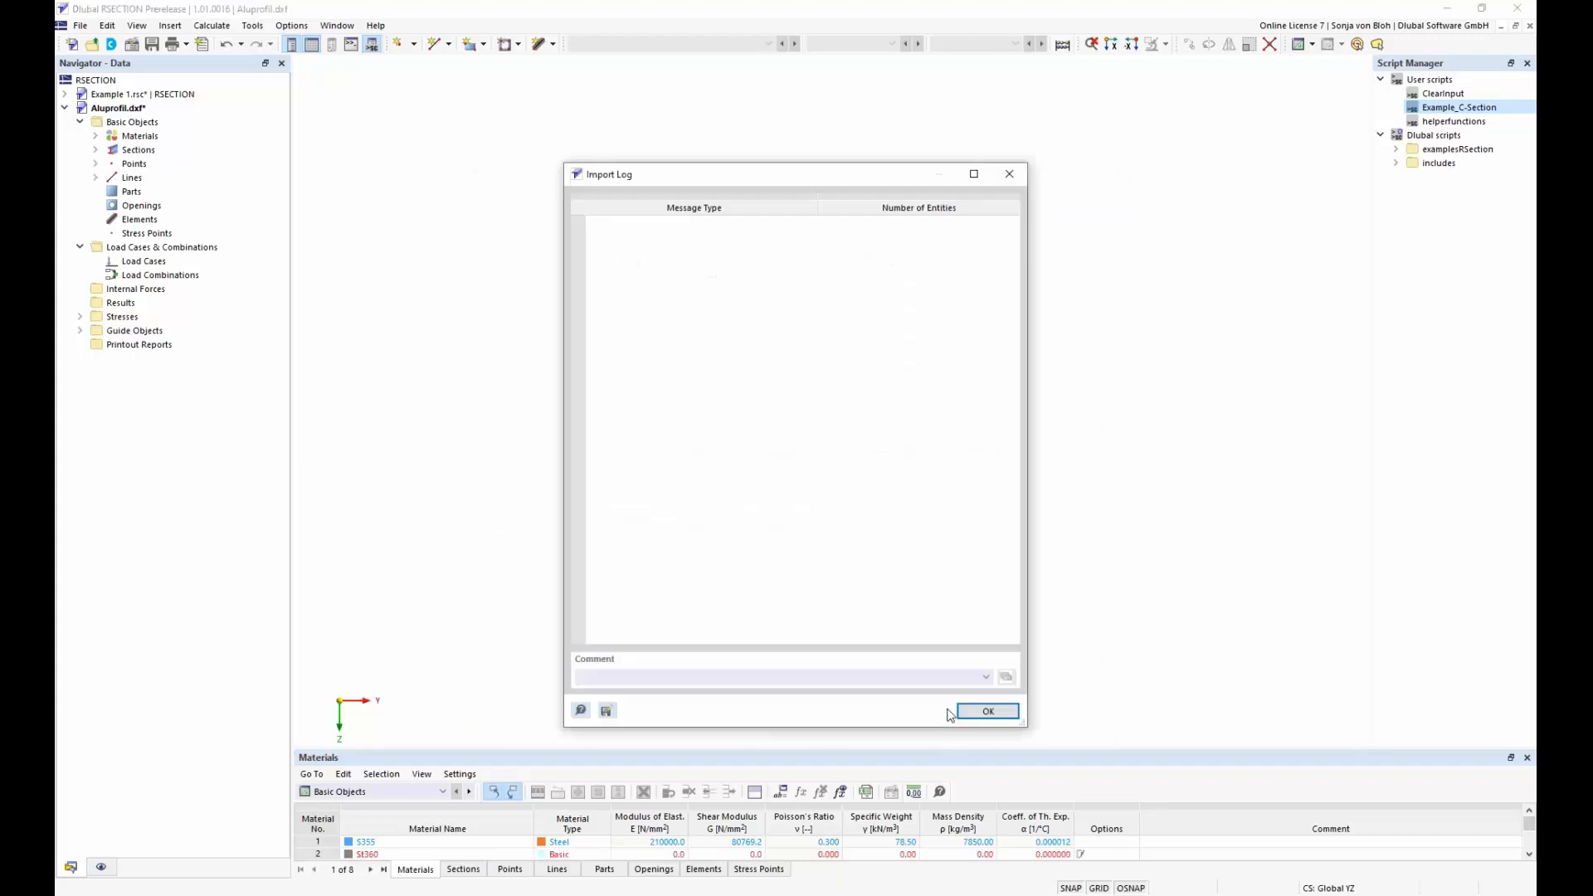
pyautogui.click(979, 712)
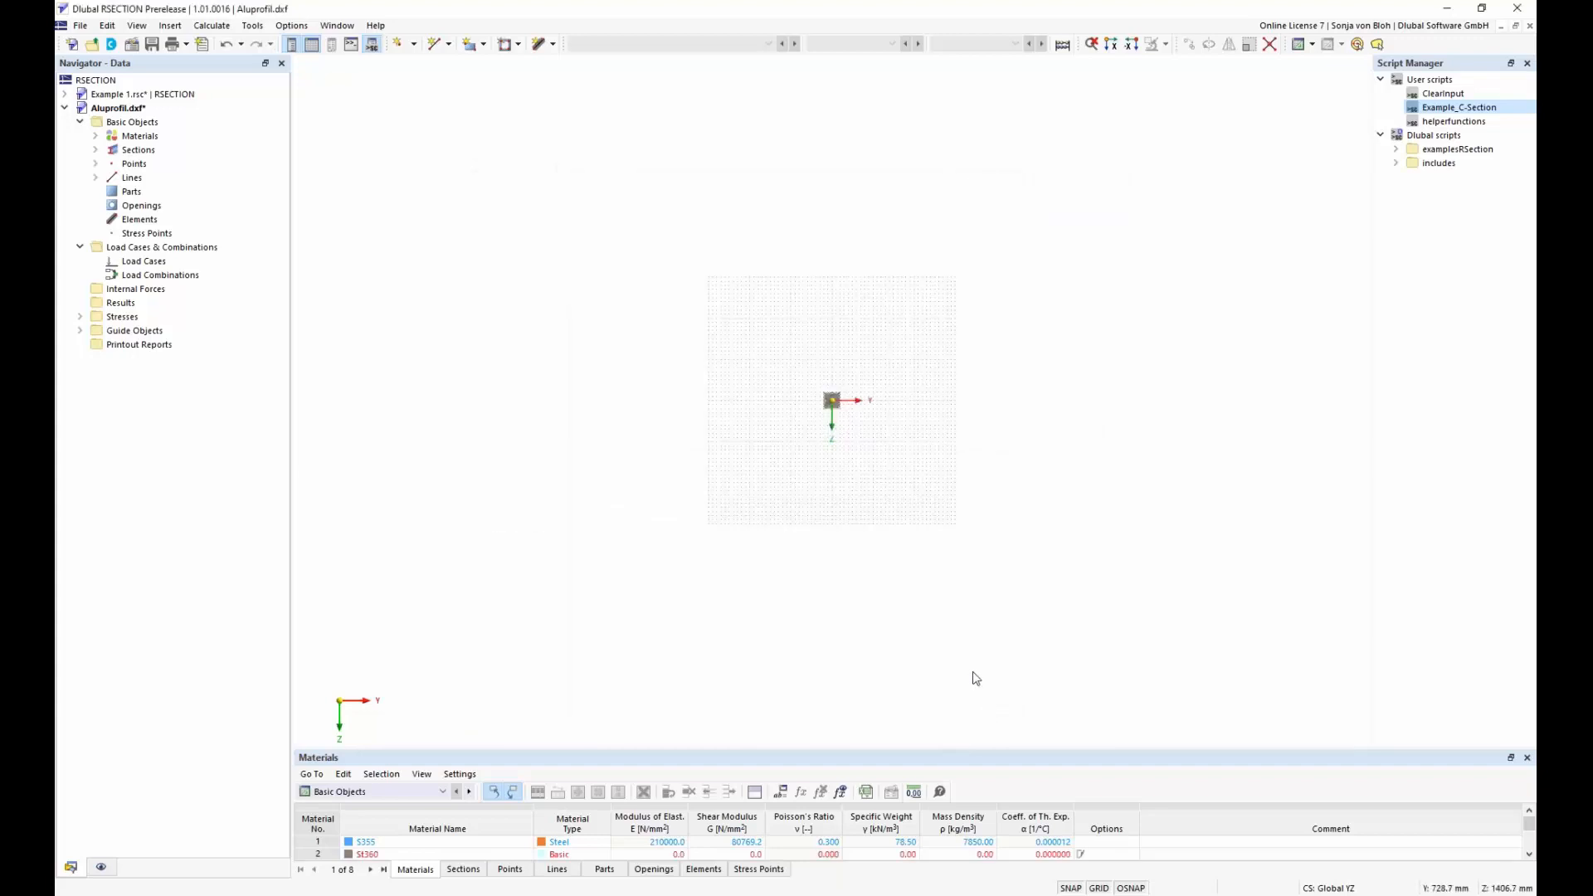
pyautogui.middleClick(900, 468)
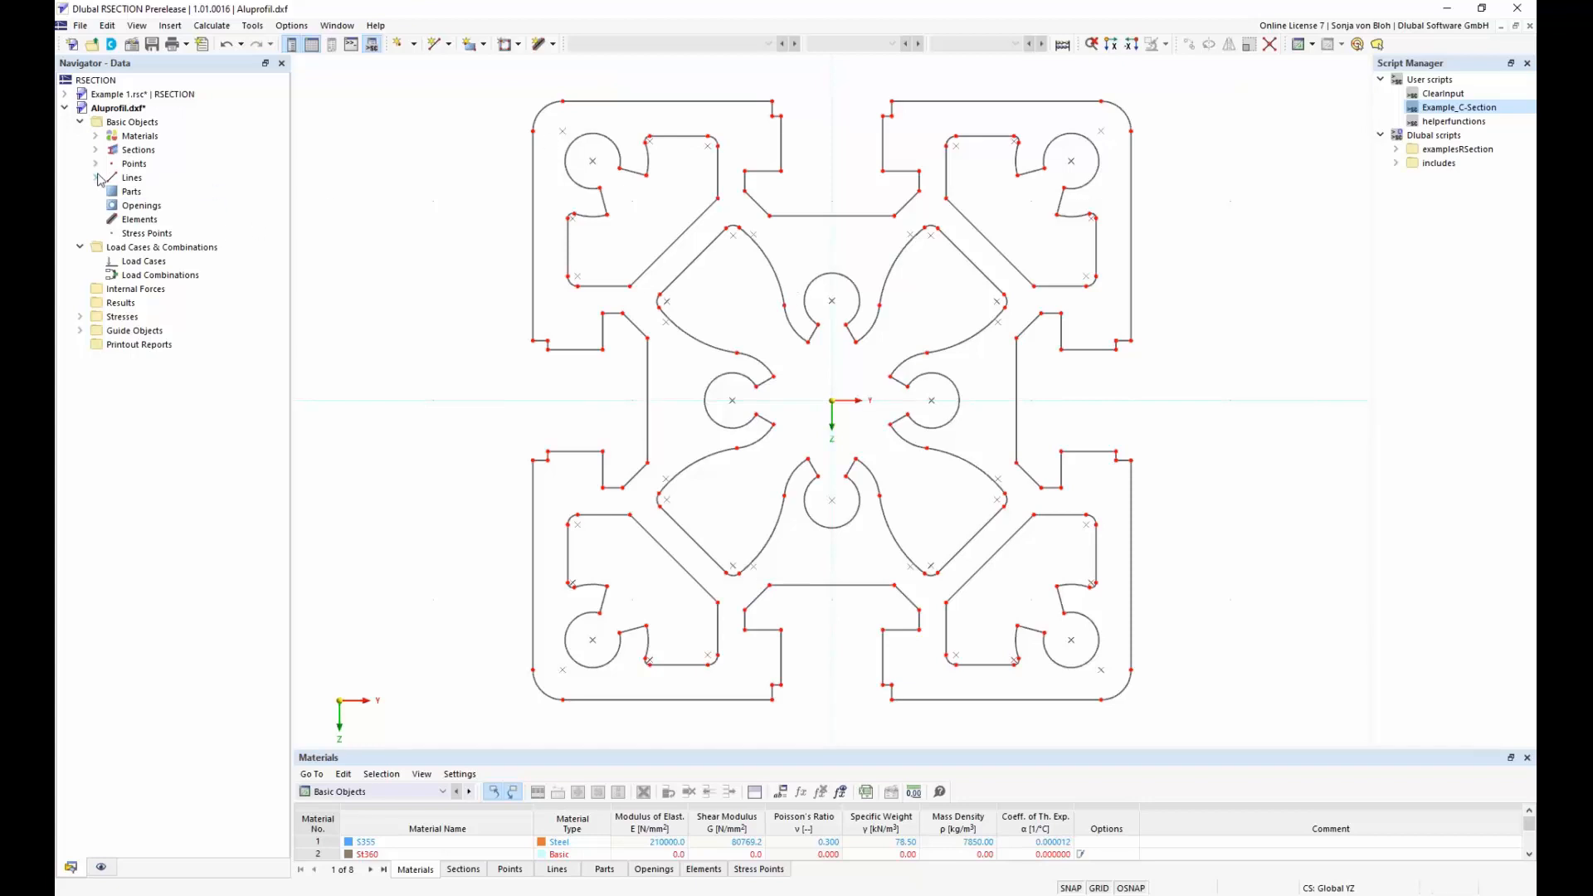
# Replace material 1 (S355) with EN AW-6060 (EP) T66 from the material library, searching for "EN AW 6060"
pyautogui.click(94, 137)
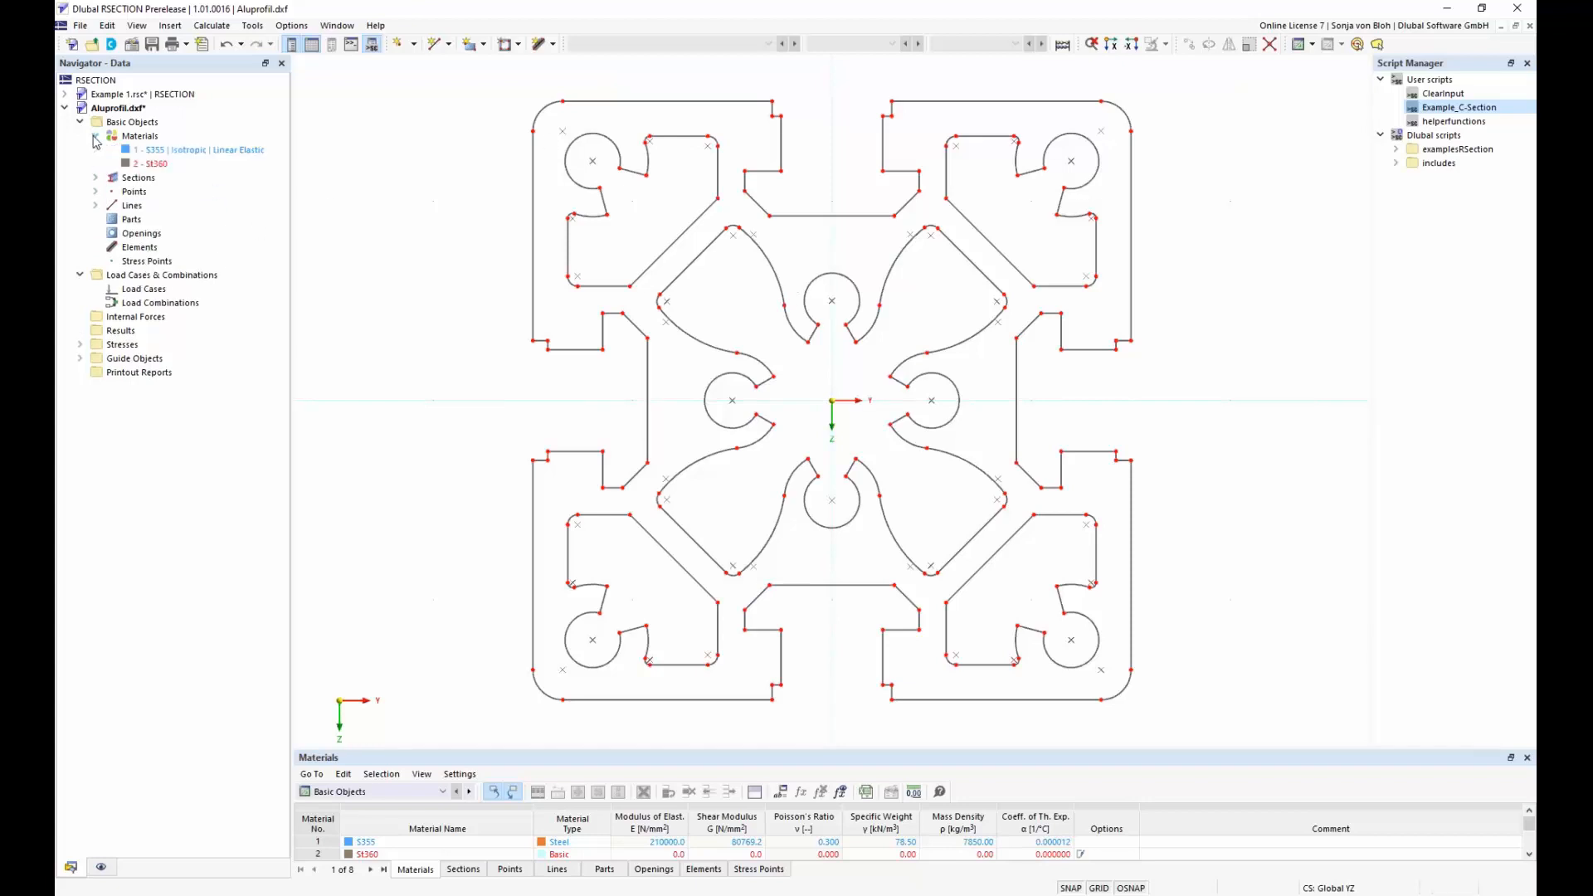
pyautogui.click(222, 151)
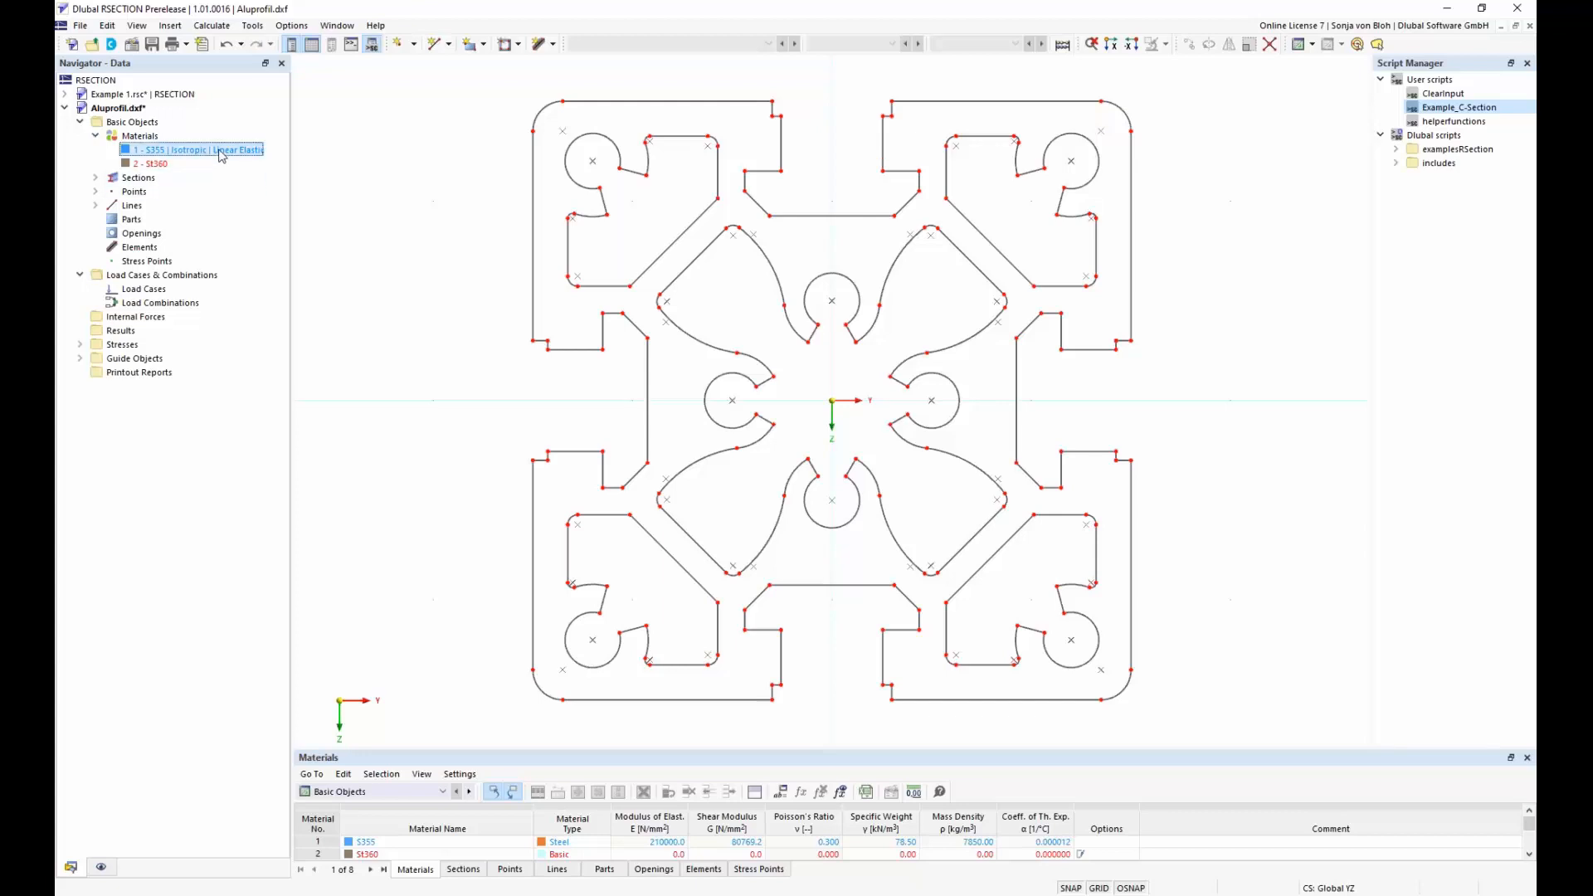
pyautogui.doubleClick(222, 152)
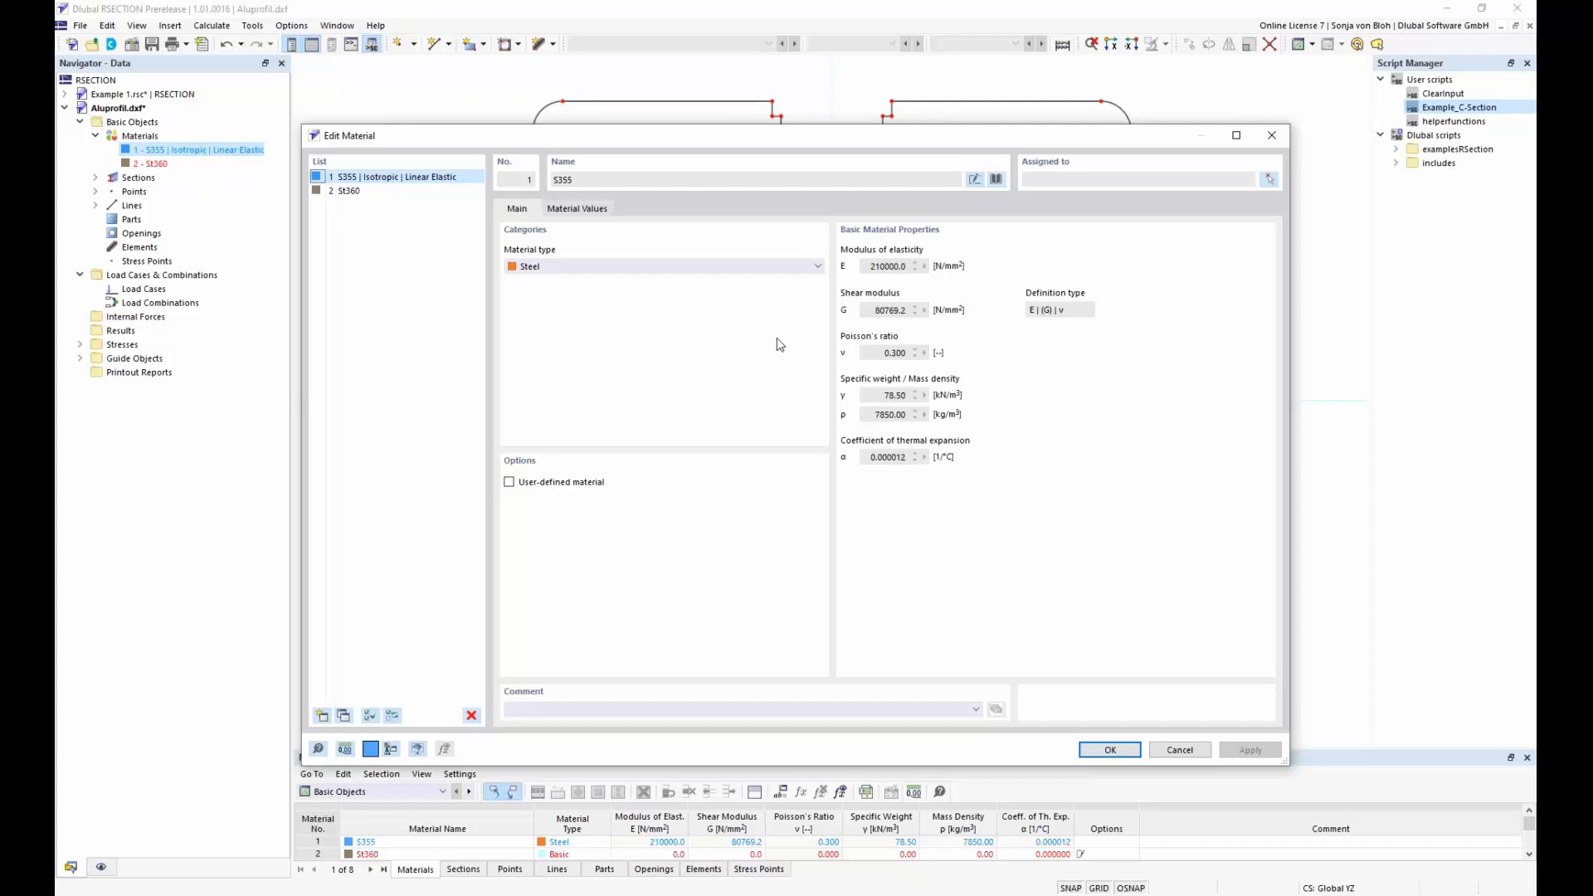
pyautogui.click(996, 180)
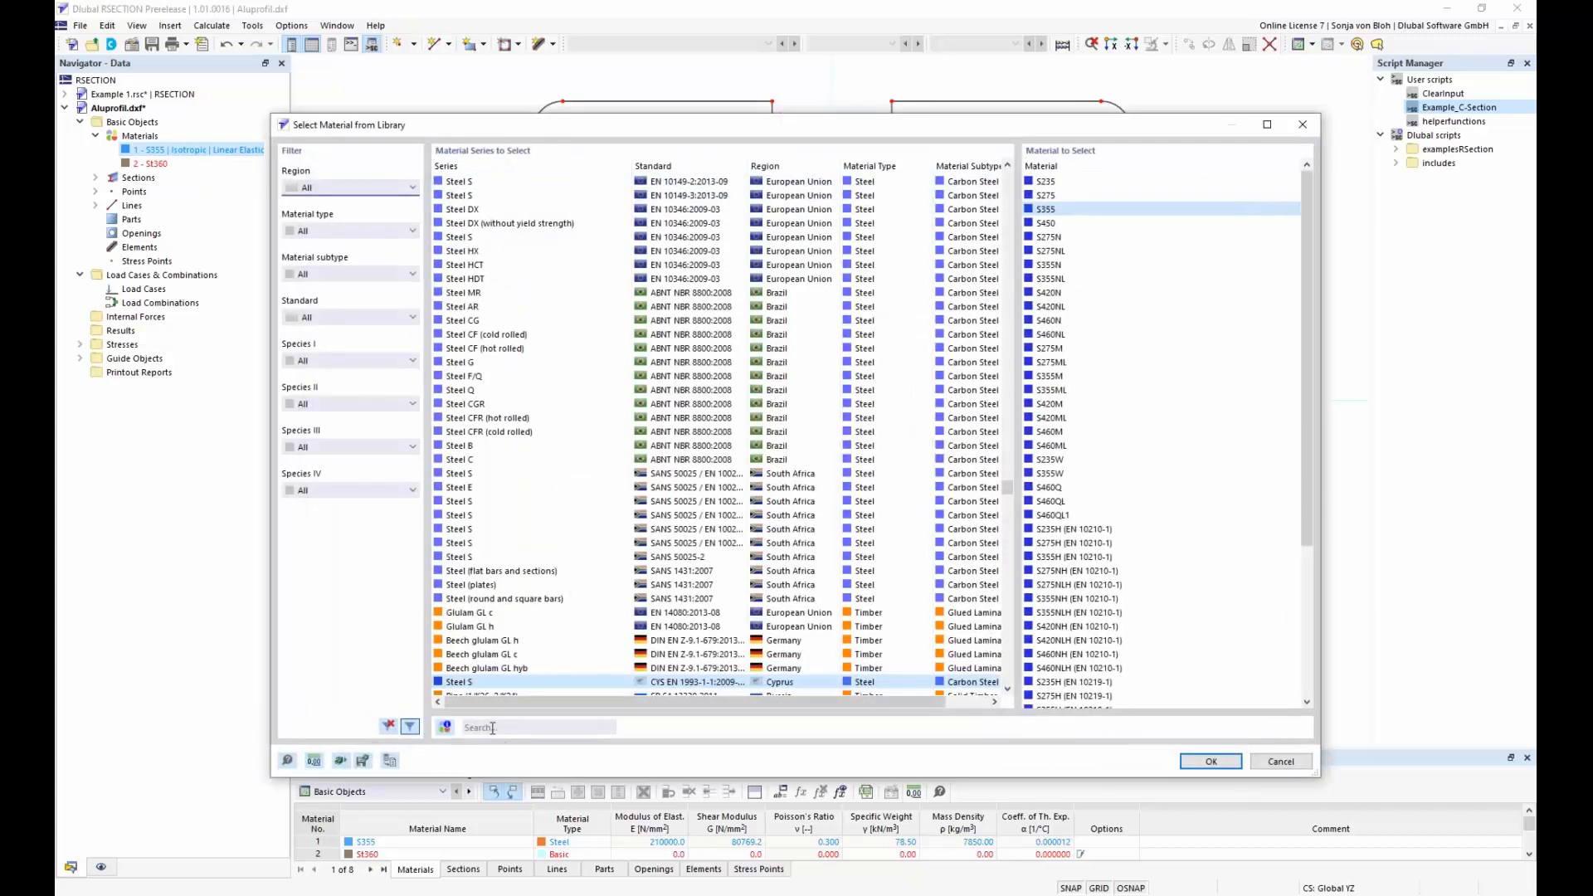
pyautogui.click(492, 728)
pyautogui.write('EN')
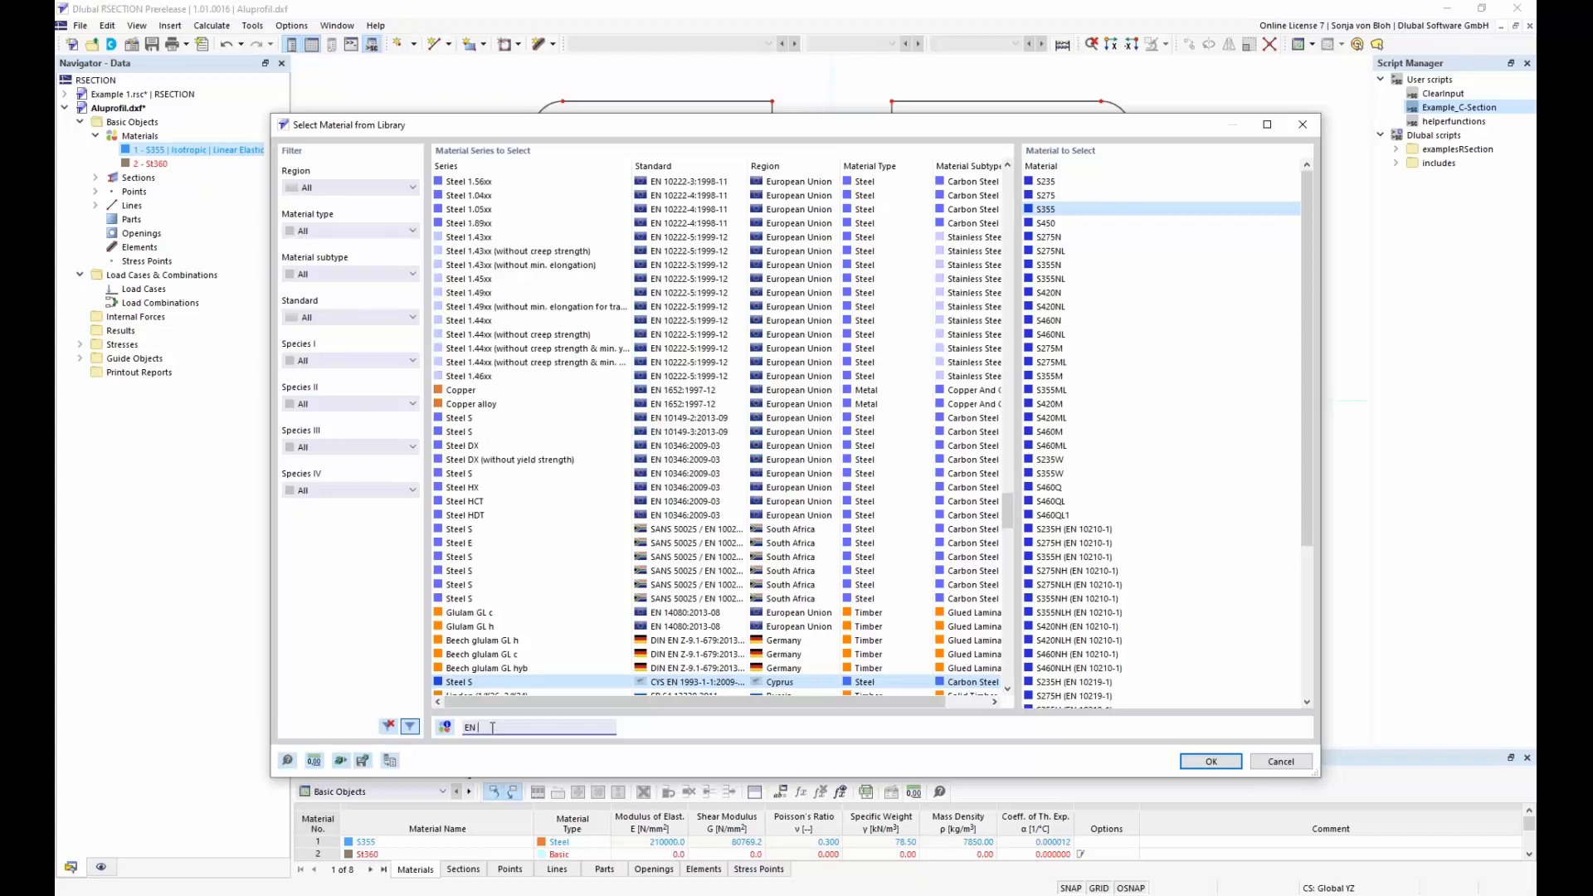
pyautogui.write(' AW 6060')
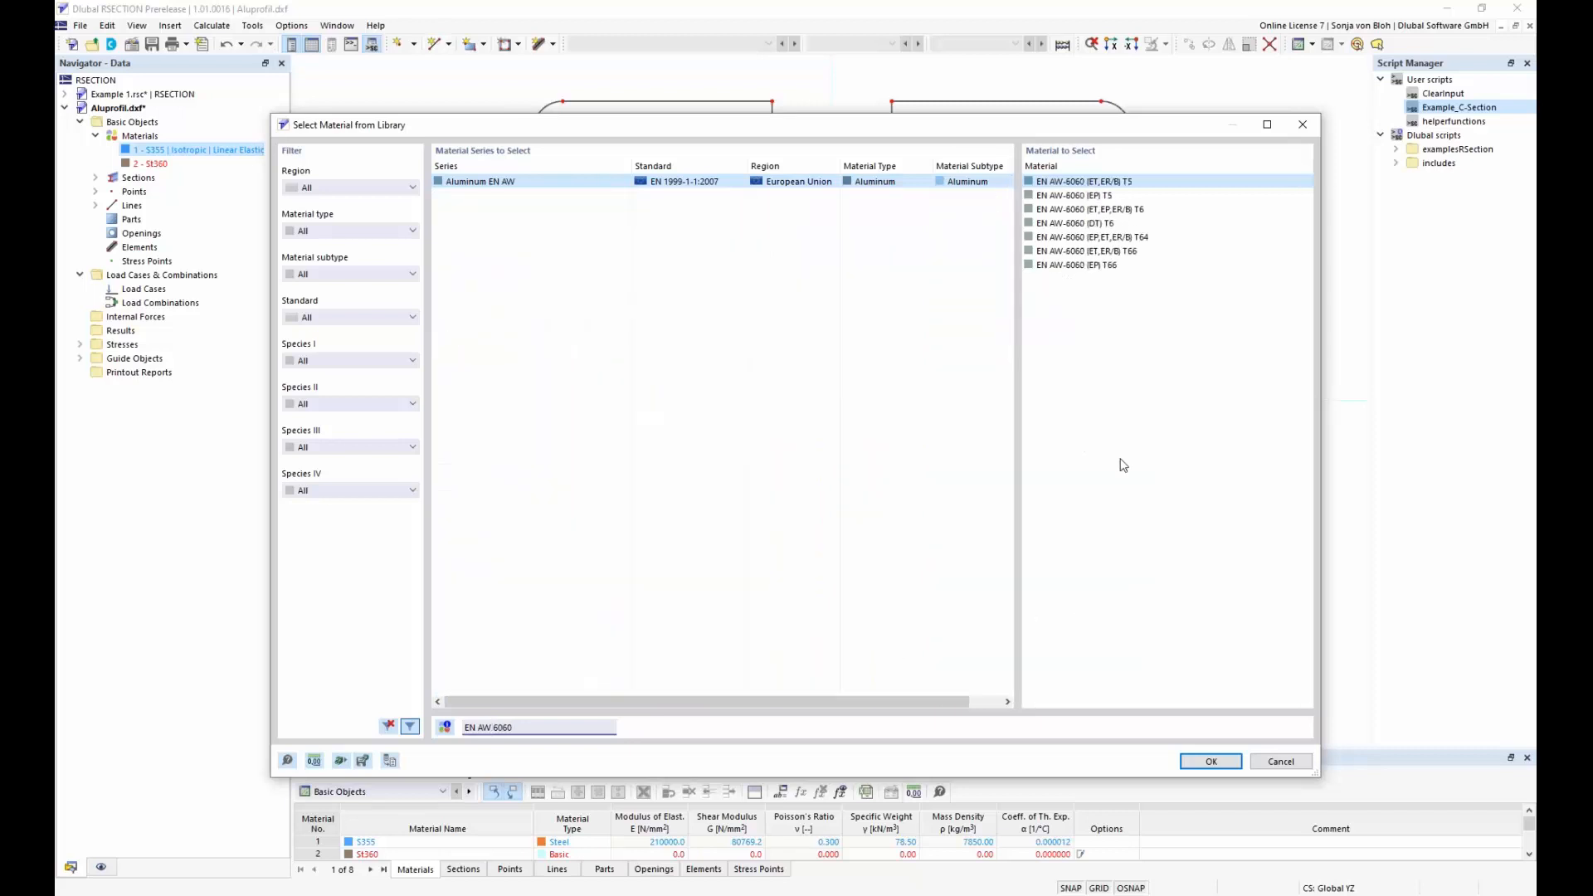
pyautogui.click(1089, 266)
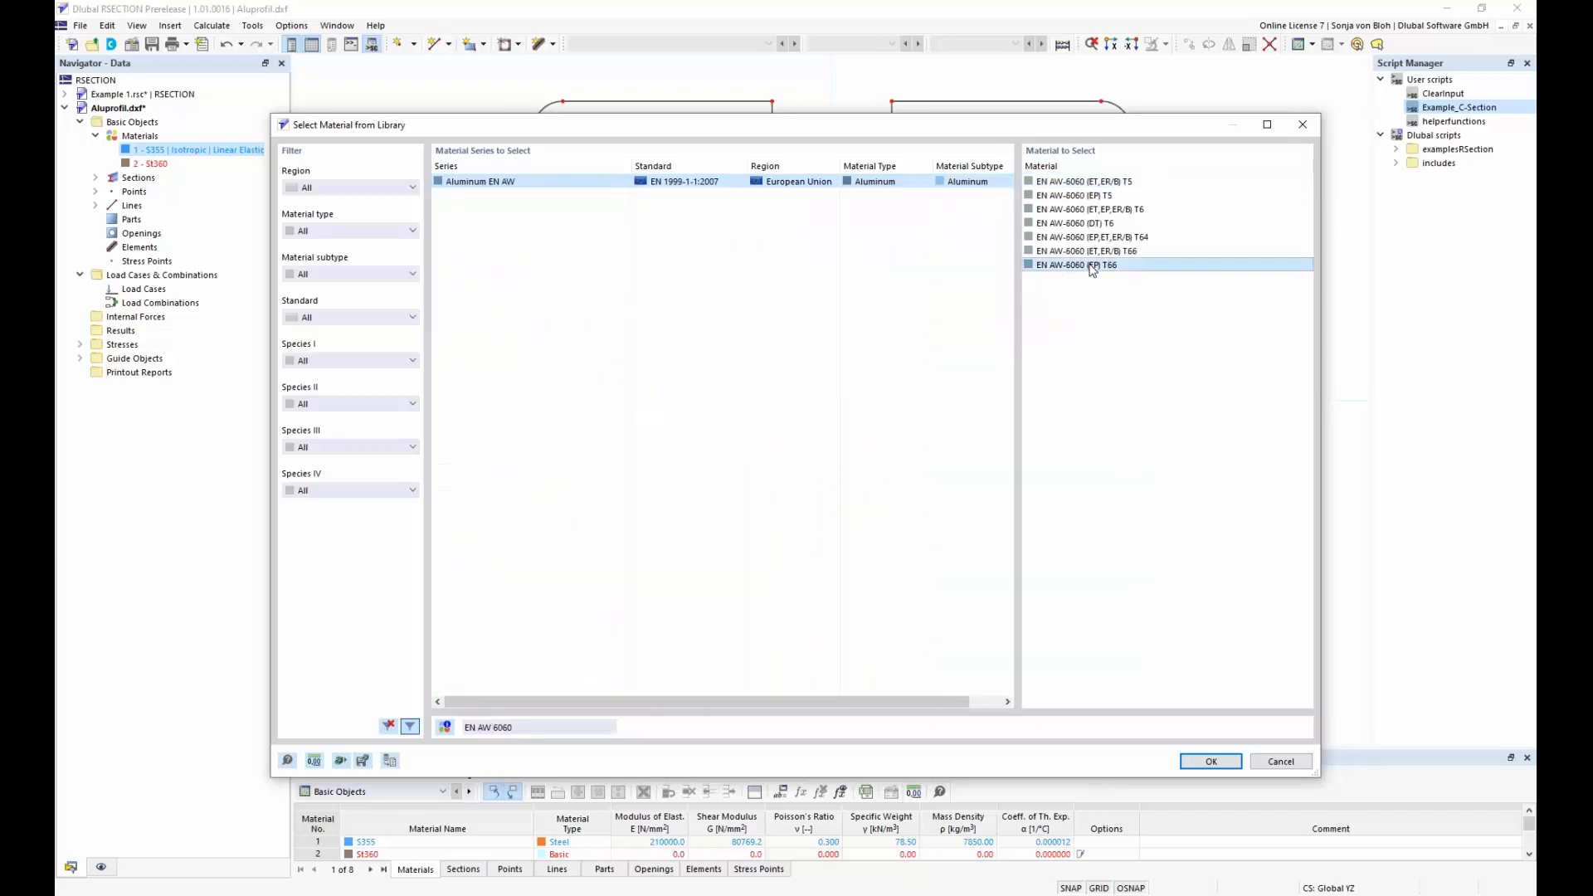
pyautogui.click(1211, 761)
pyautogui.click(1105, 750)
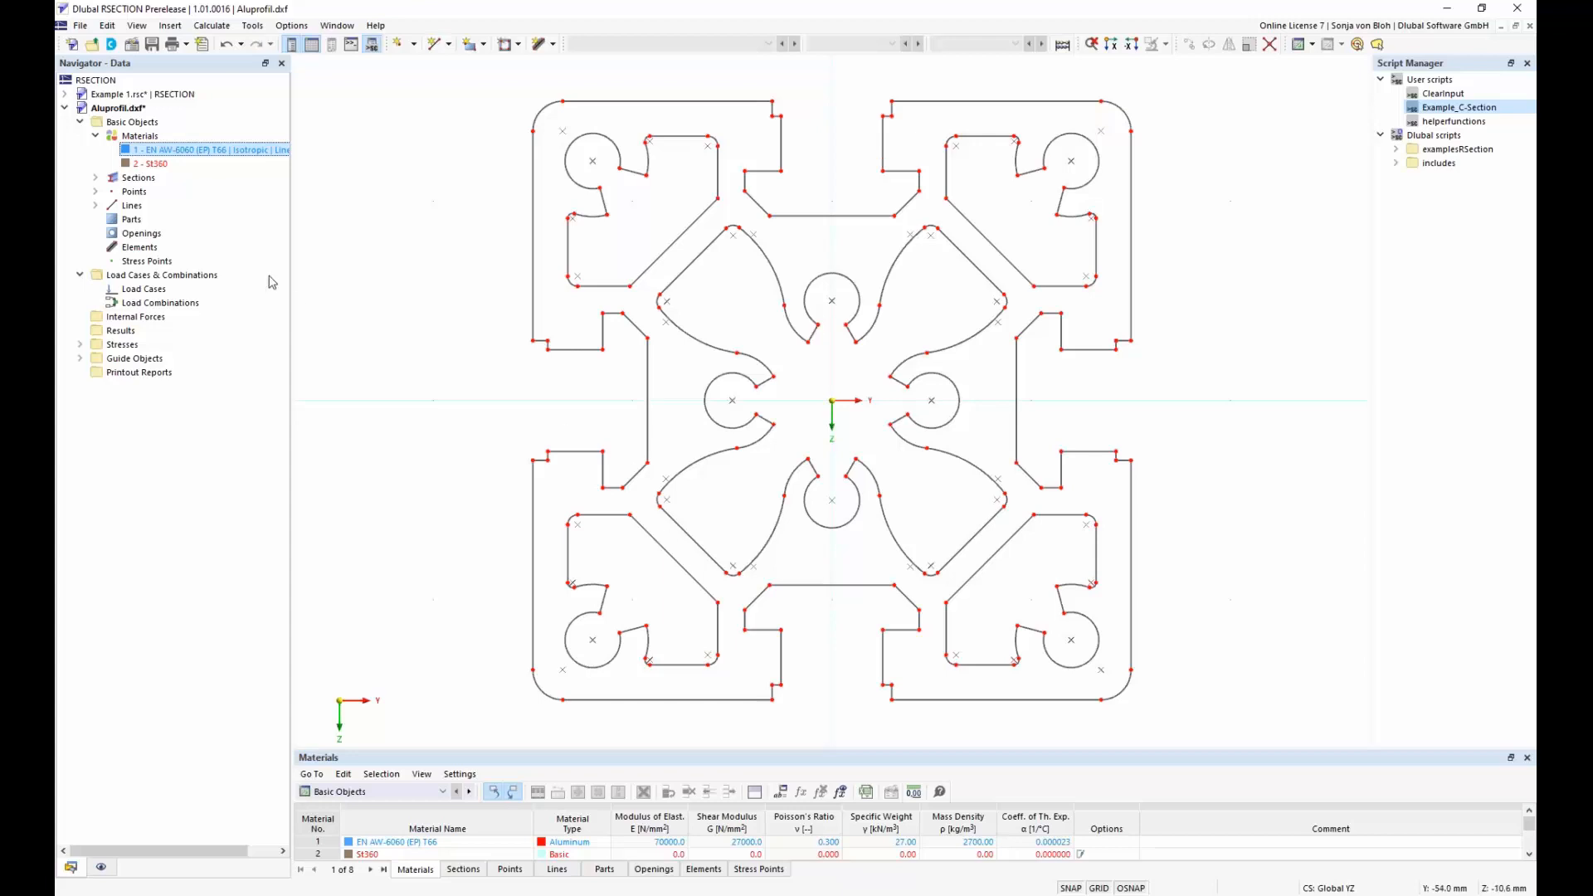
# Review the base data of the Aluprofil model, including its analysis method and options, and close it without changes
pyautogui.click(131, 122)
pyautogui.rightClick(130, 123)
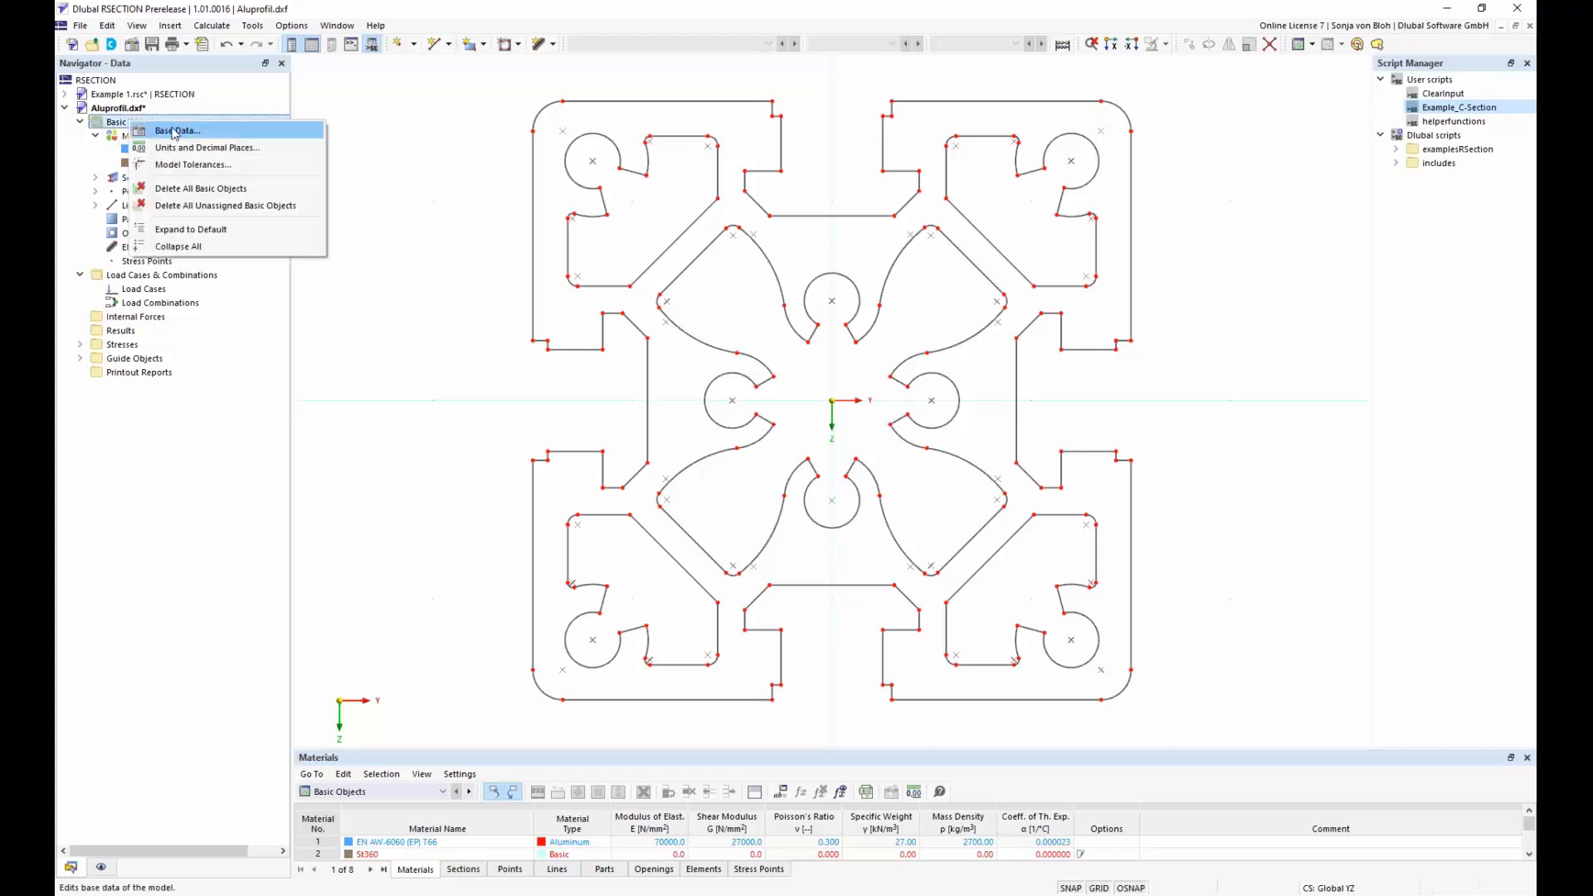
pyautogui.click(166, 131)
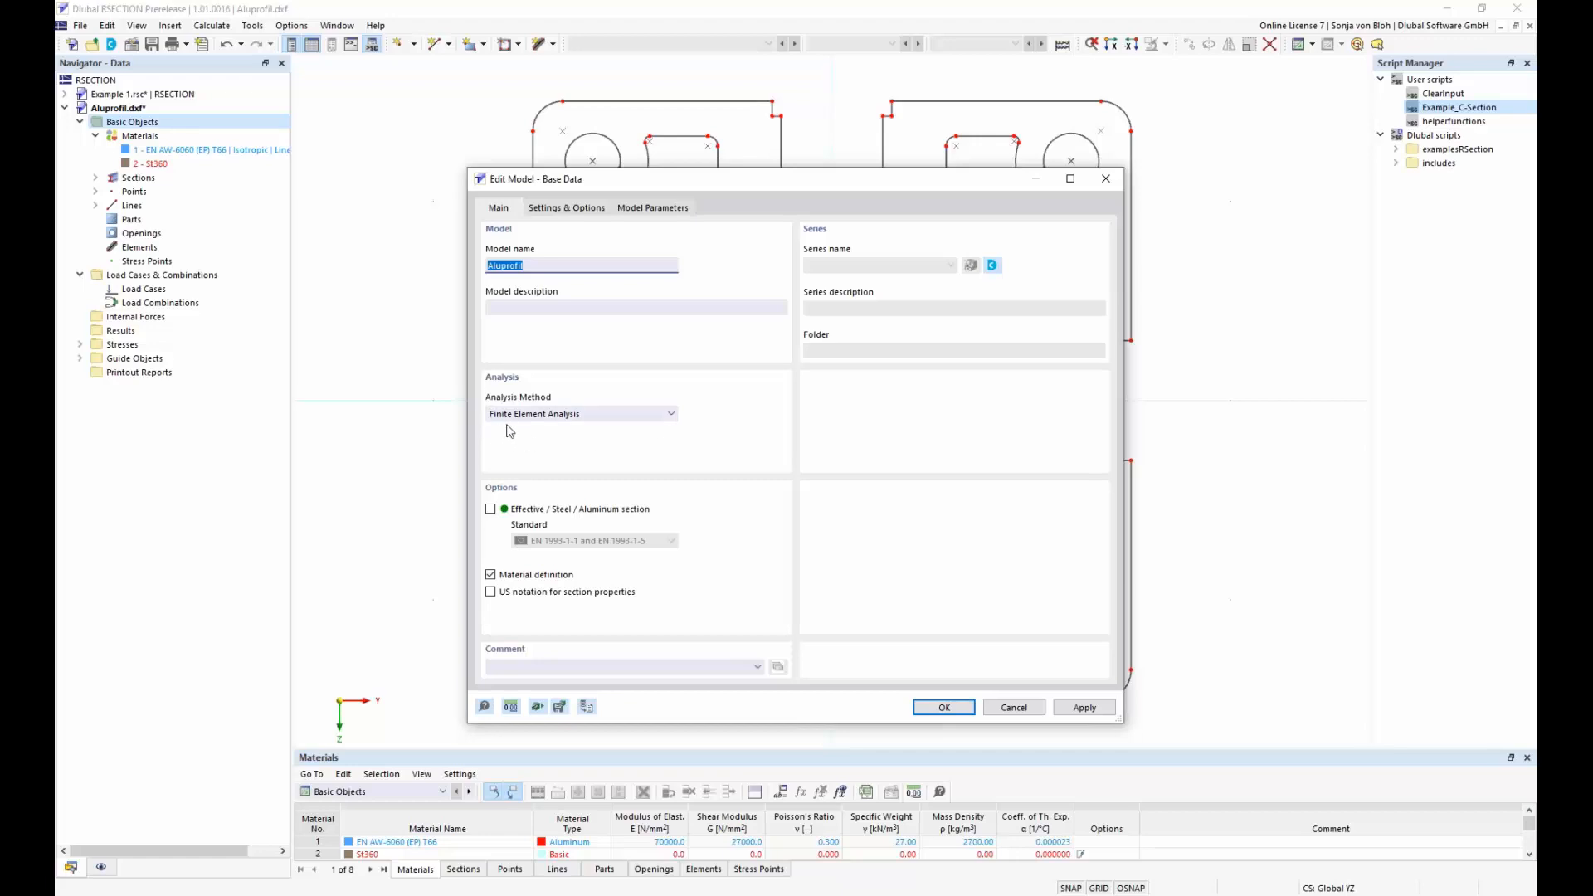
pyautogui.click(952, 711)
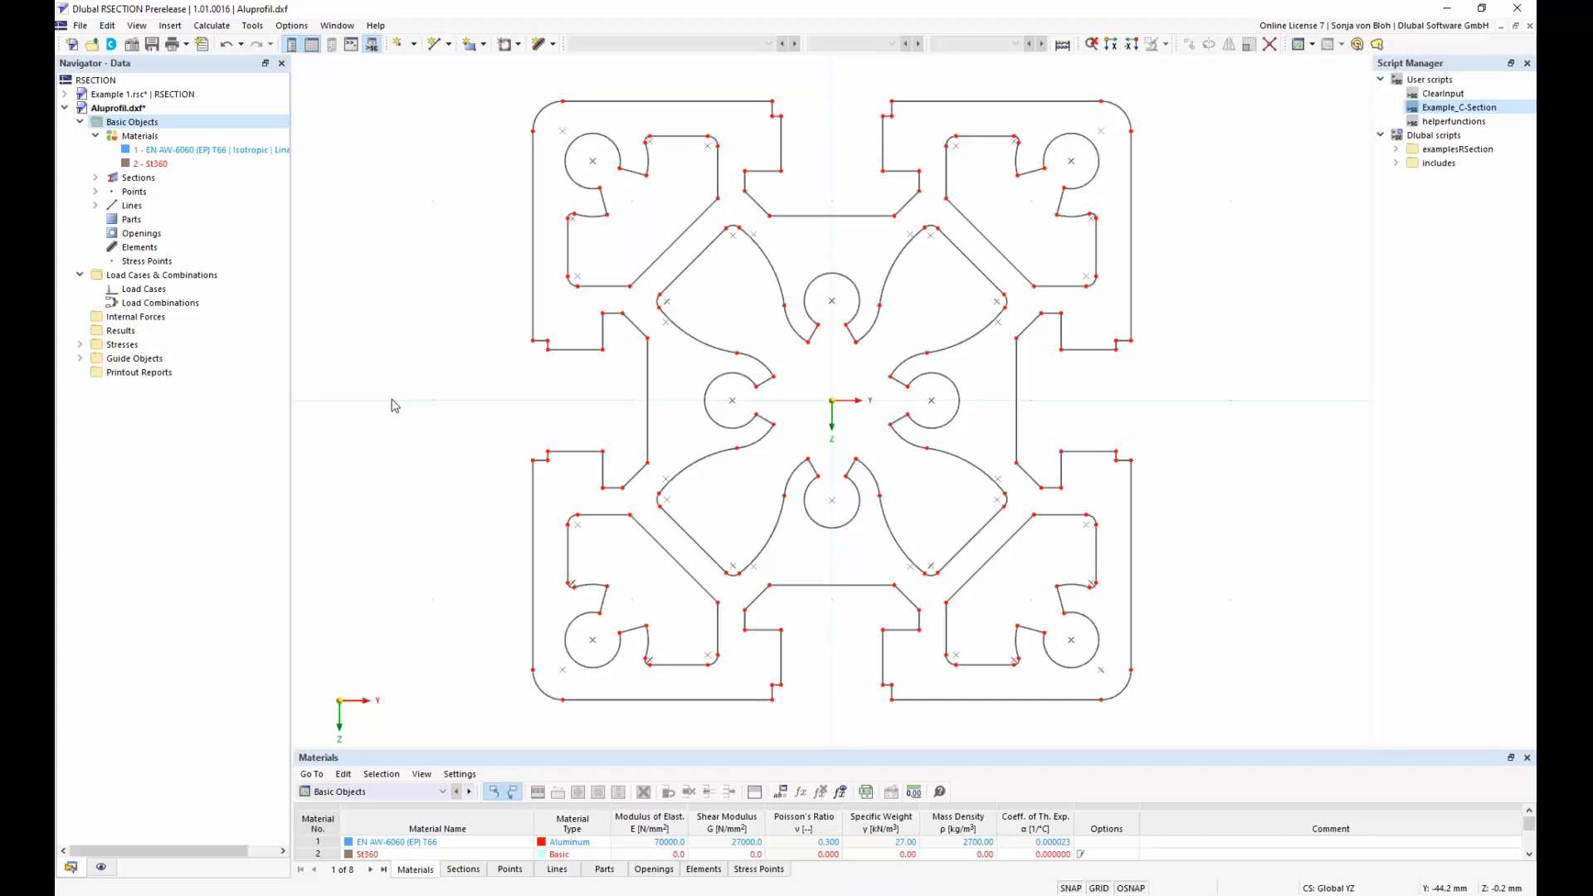
# Create a boundary-line part in EN AW-6060 (EP) T66 from the outer contour lines 1-63,160, excluding the corner and central cavity contours
pyautogui.rightClick(130, 221)
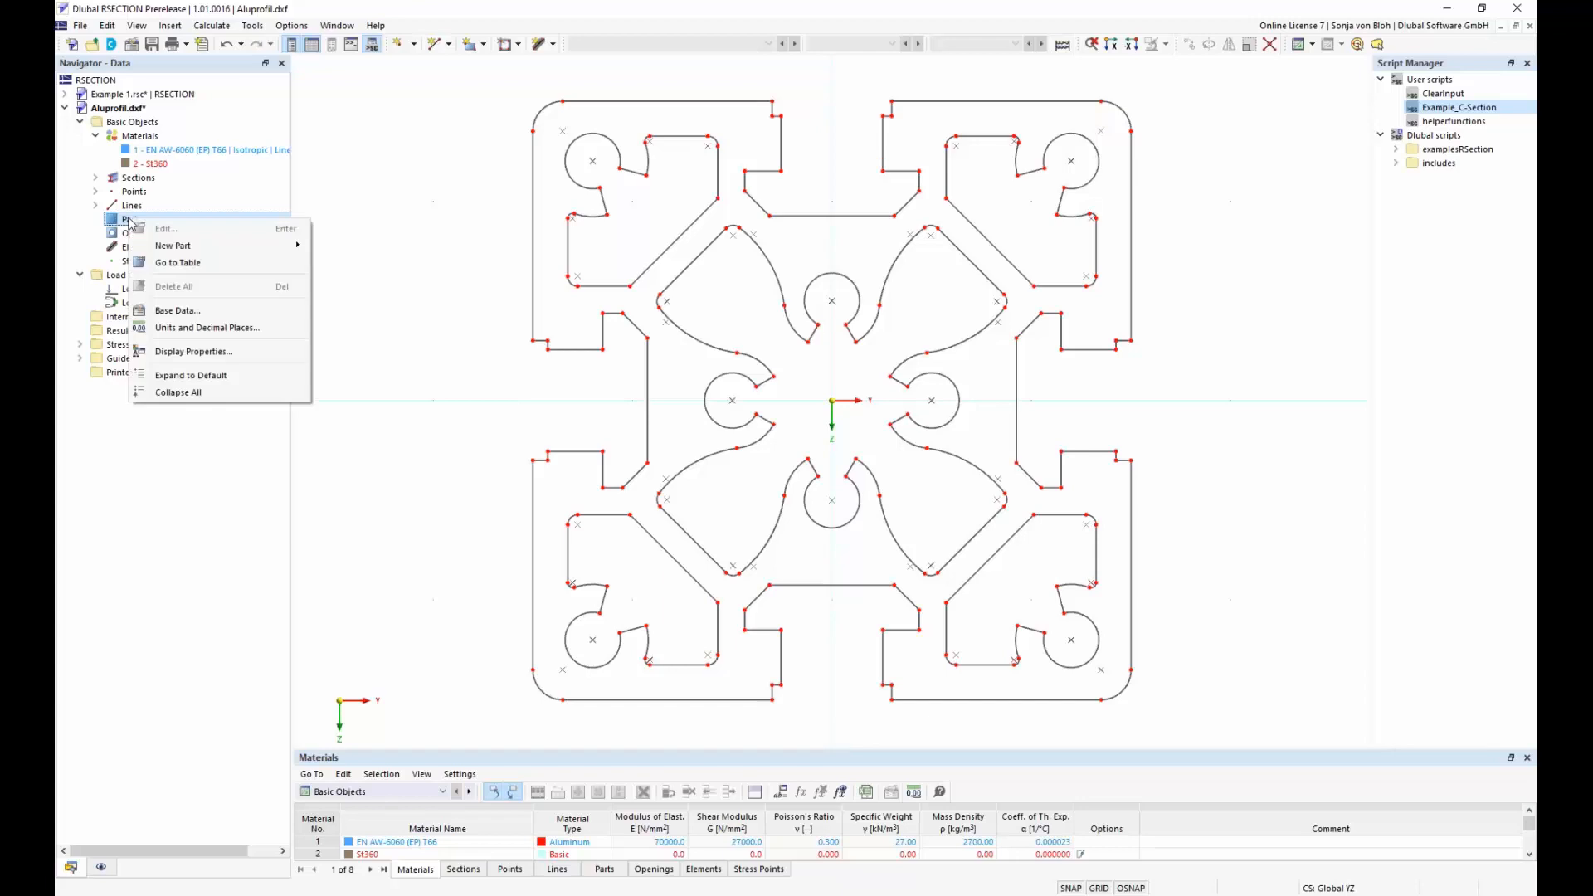
pyautogui.moveTo(190, 249)
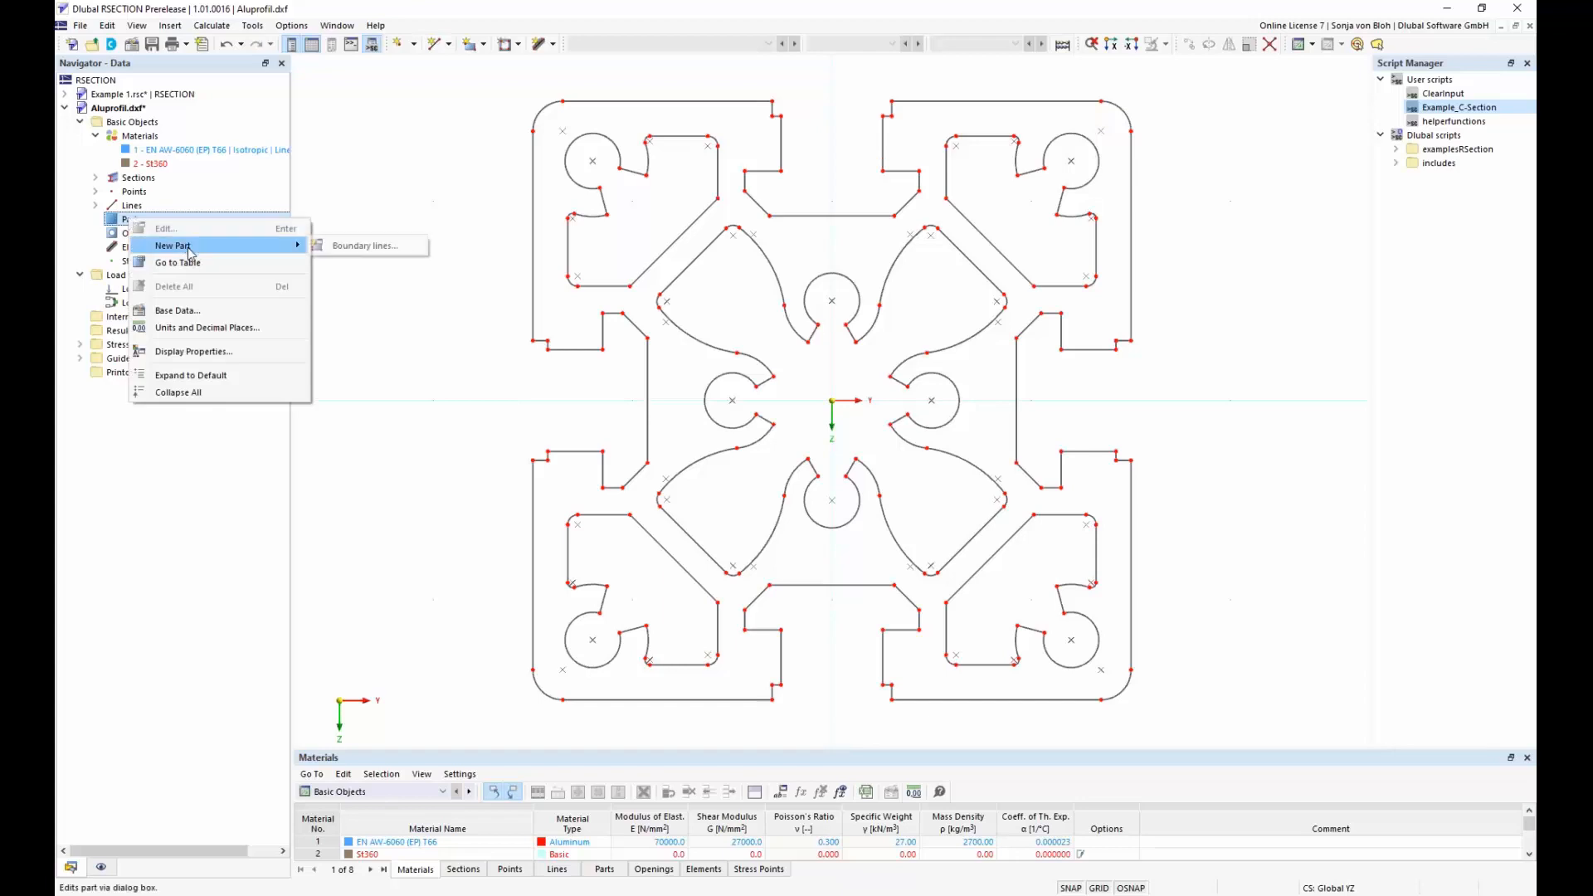
pyautogui.click(342, 246)
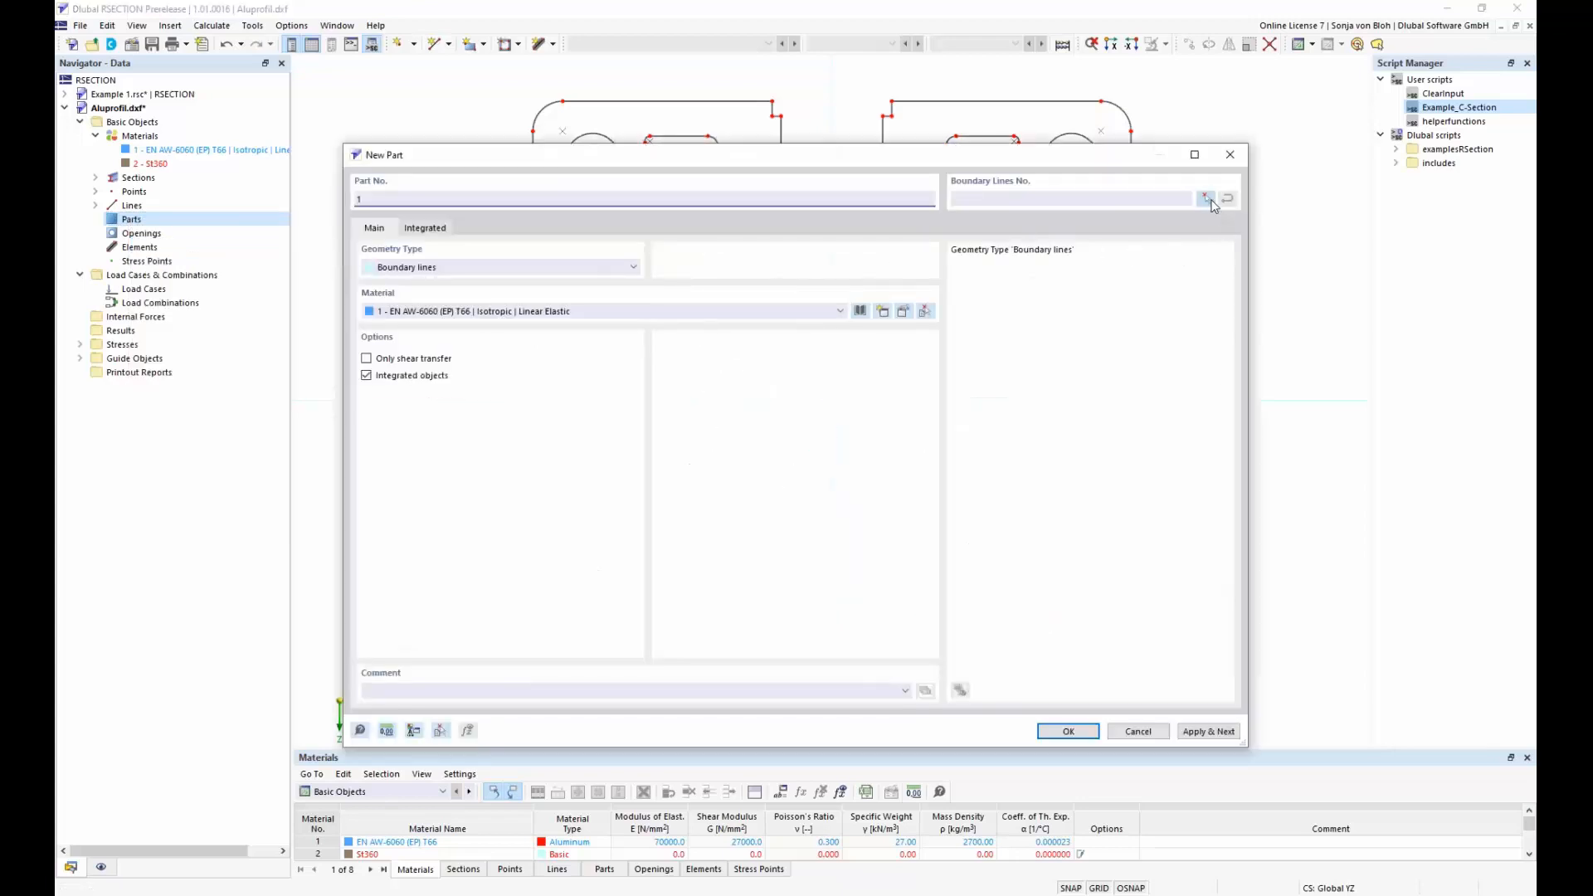
pyautogui.click(1205, 200)
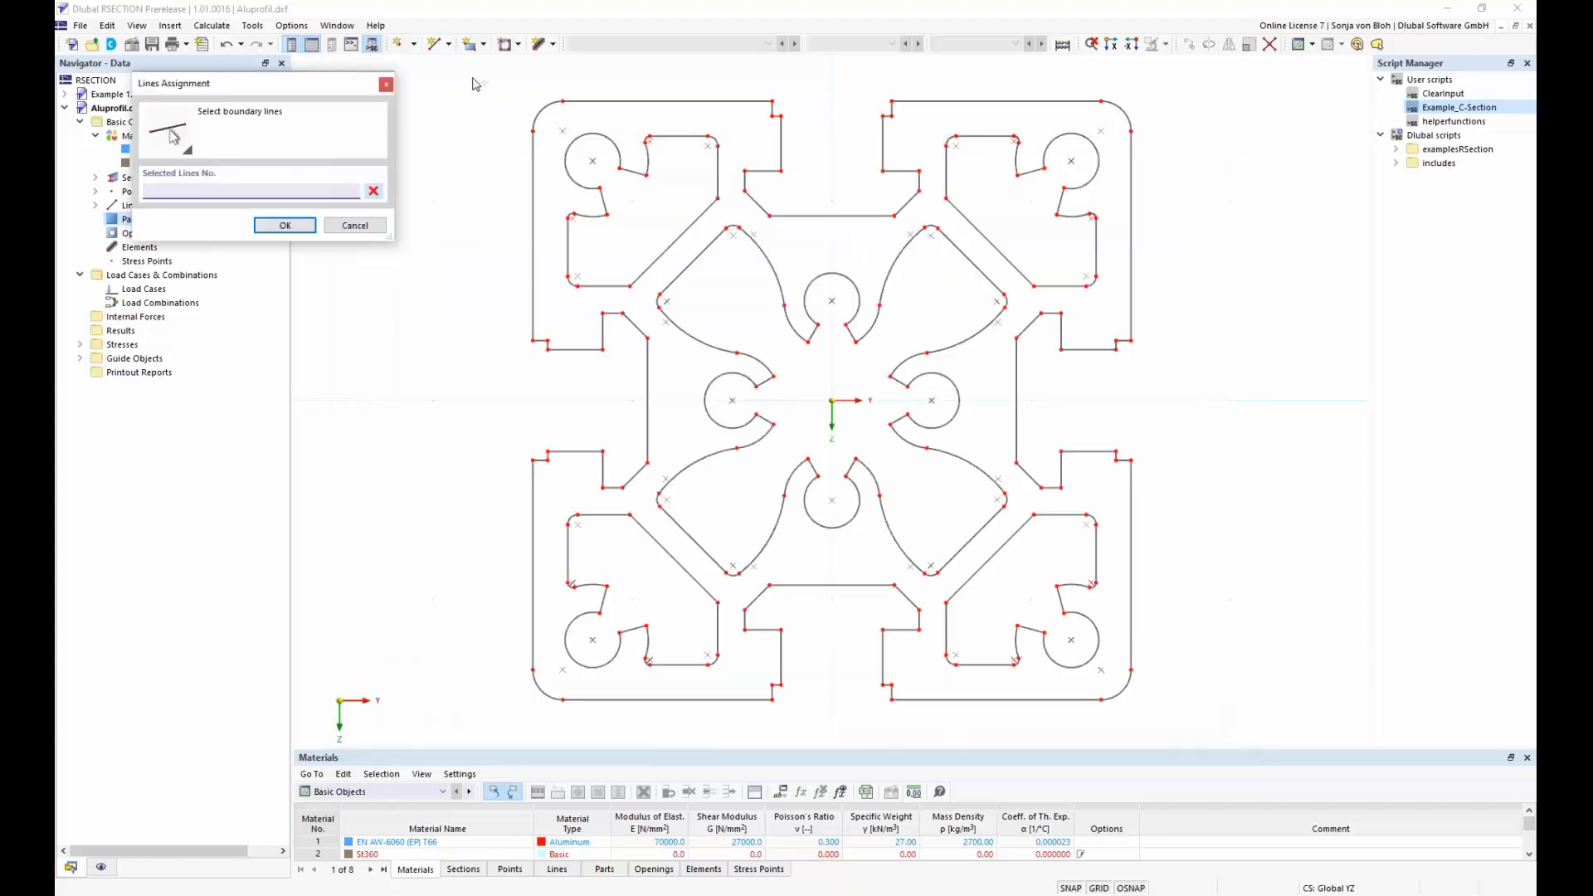
pyautogui.moveTo(449, 66); pyautogui.dragTo(1223, 707)
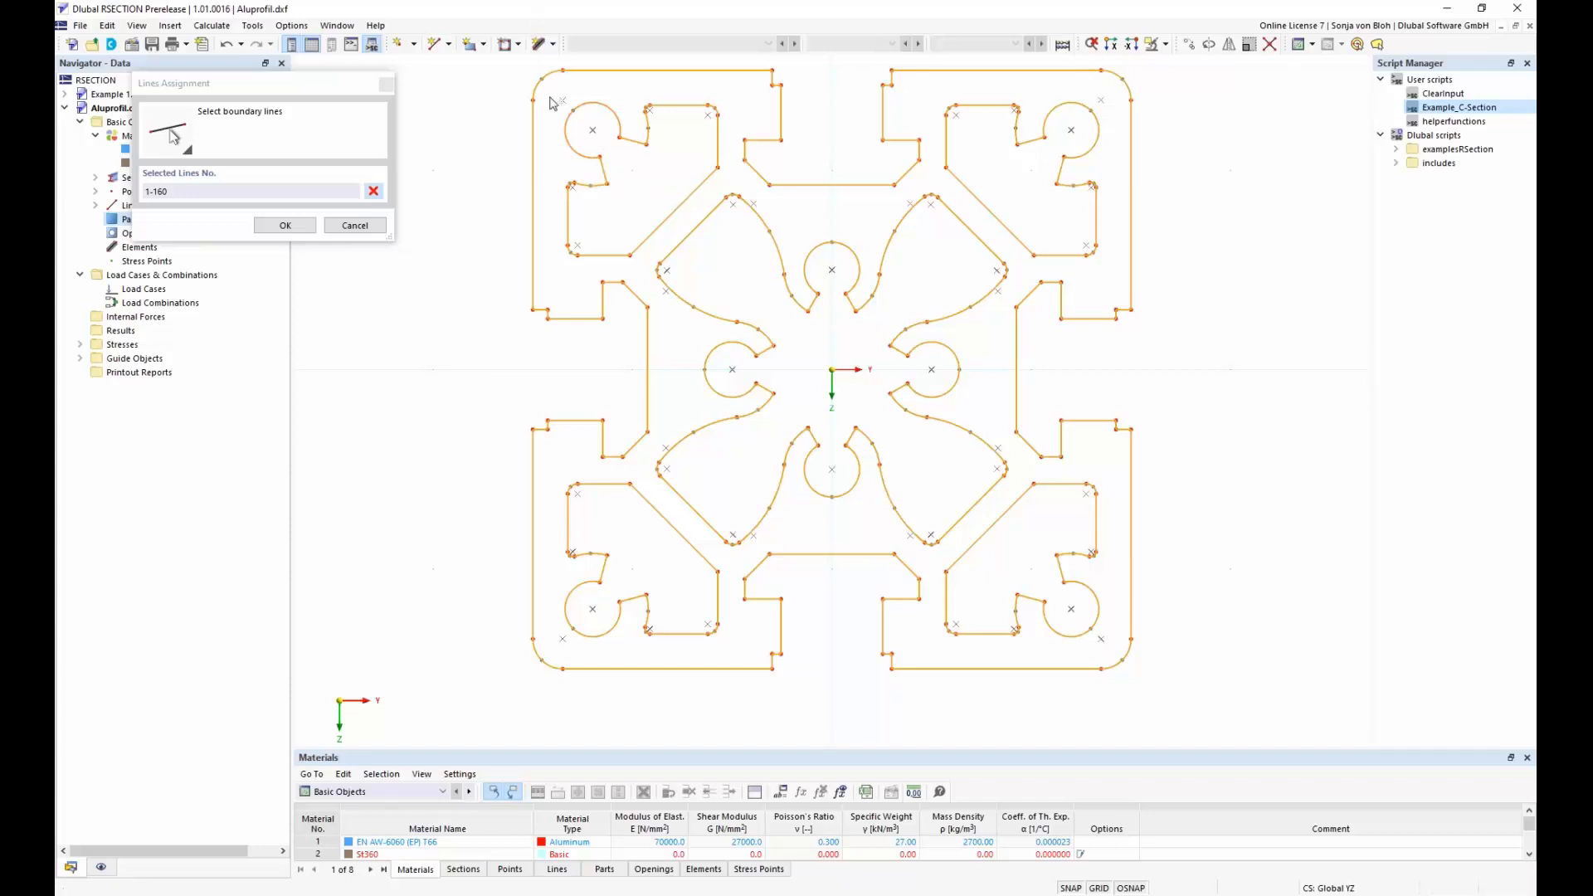
pyautogui.moveTo(550, 93); pyautogui.dragTo(745, 280)
pyautogui.moveTo(930, 83); pyautogui.dragTo(1114, 280)
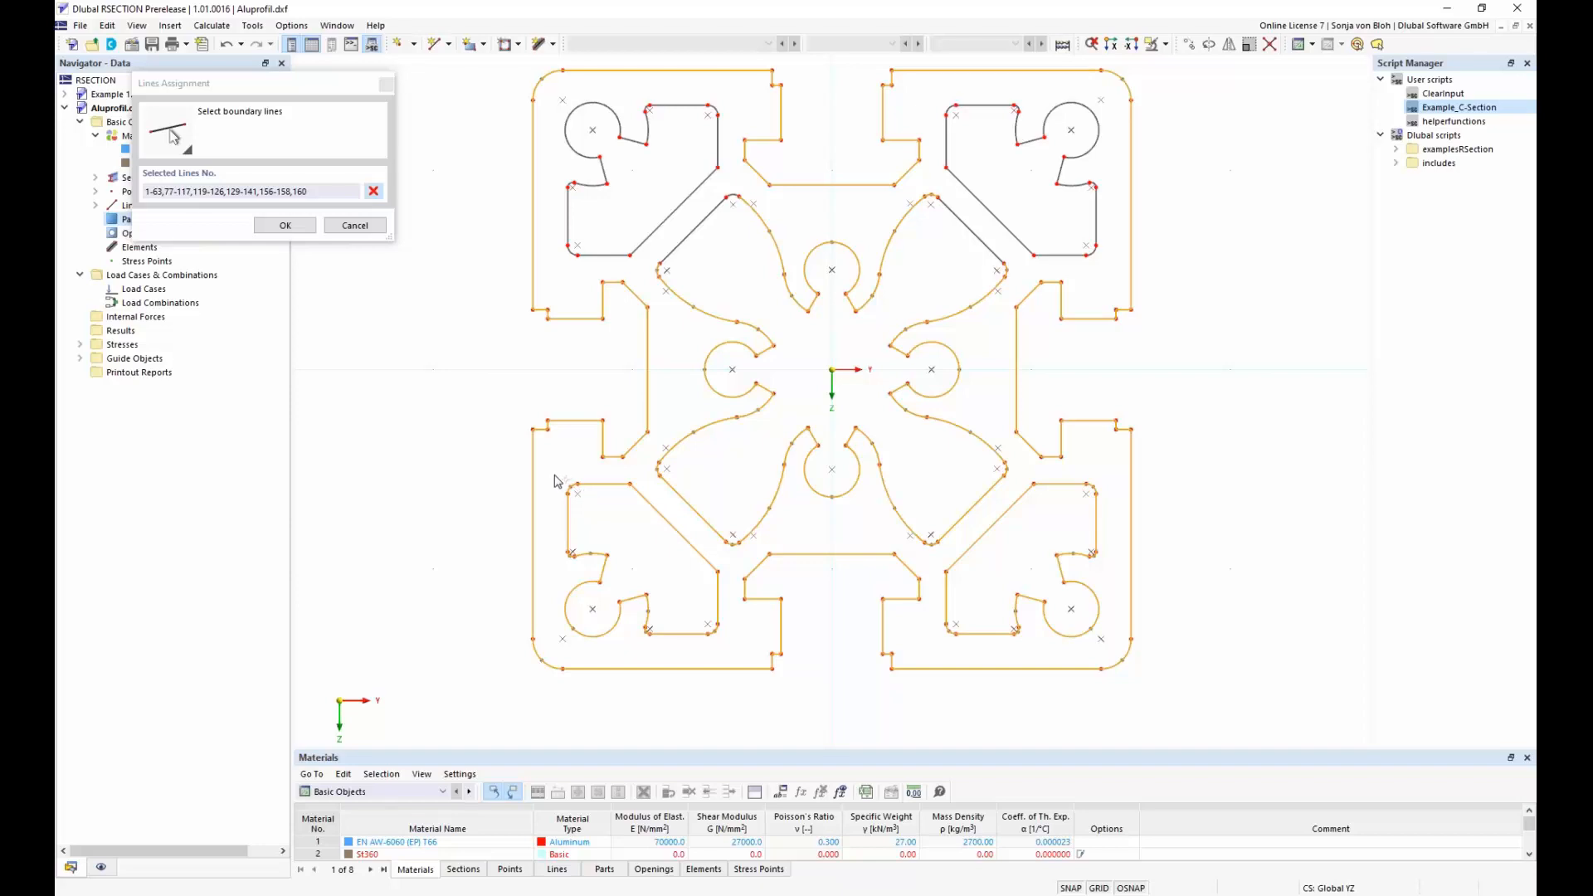
pyautogui.moveTo(556, 481); pyautogui.dragTo(757, 664)
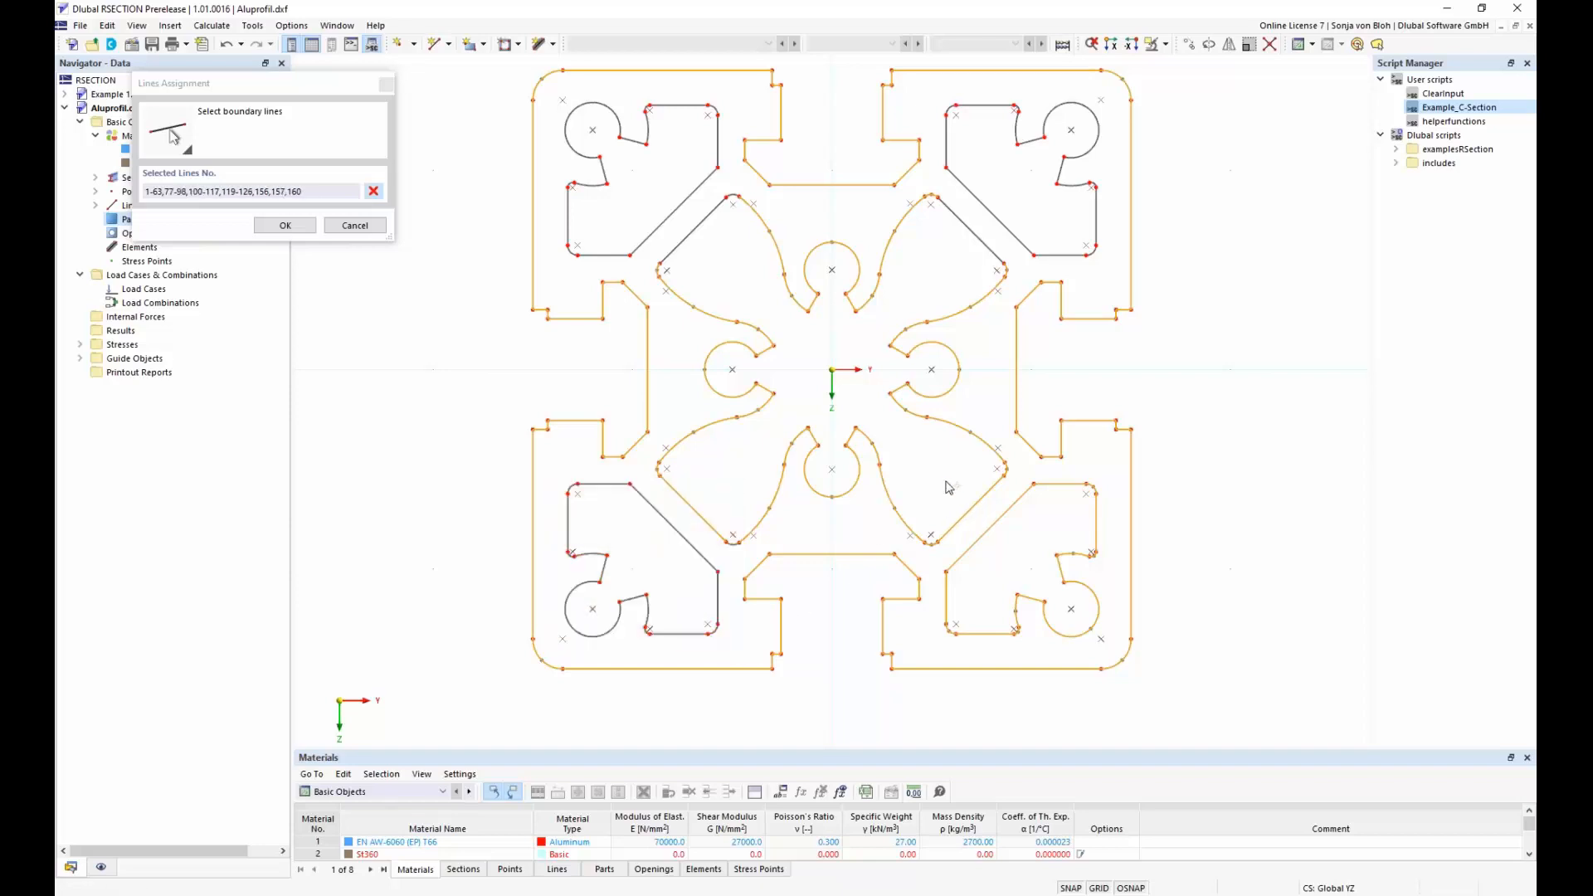
pyautogui.moveTo(919, 469); pyautogui.dragTo(1122, 658)
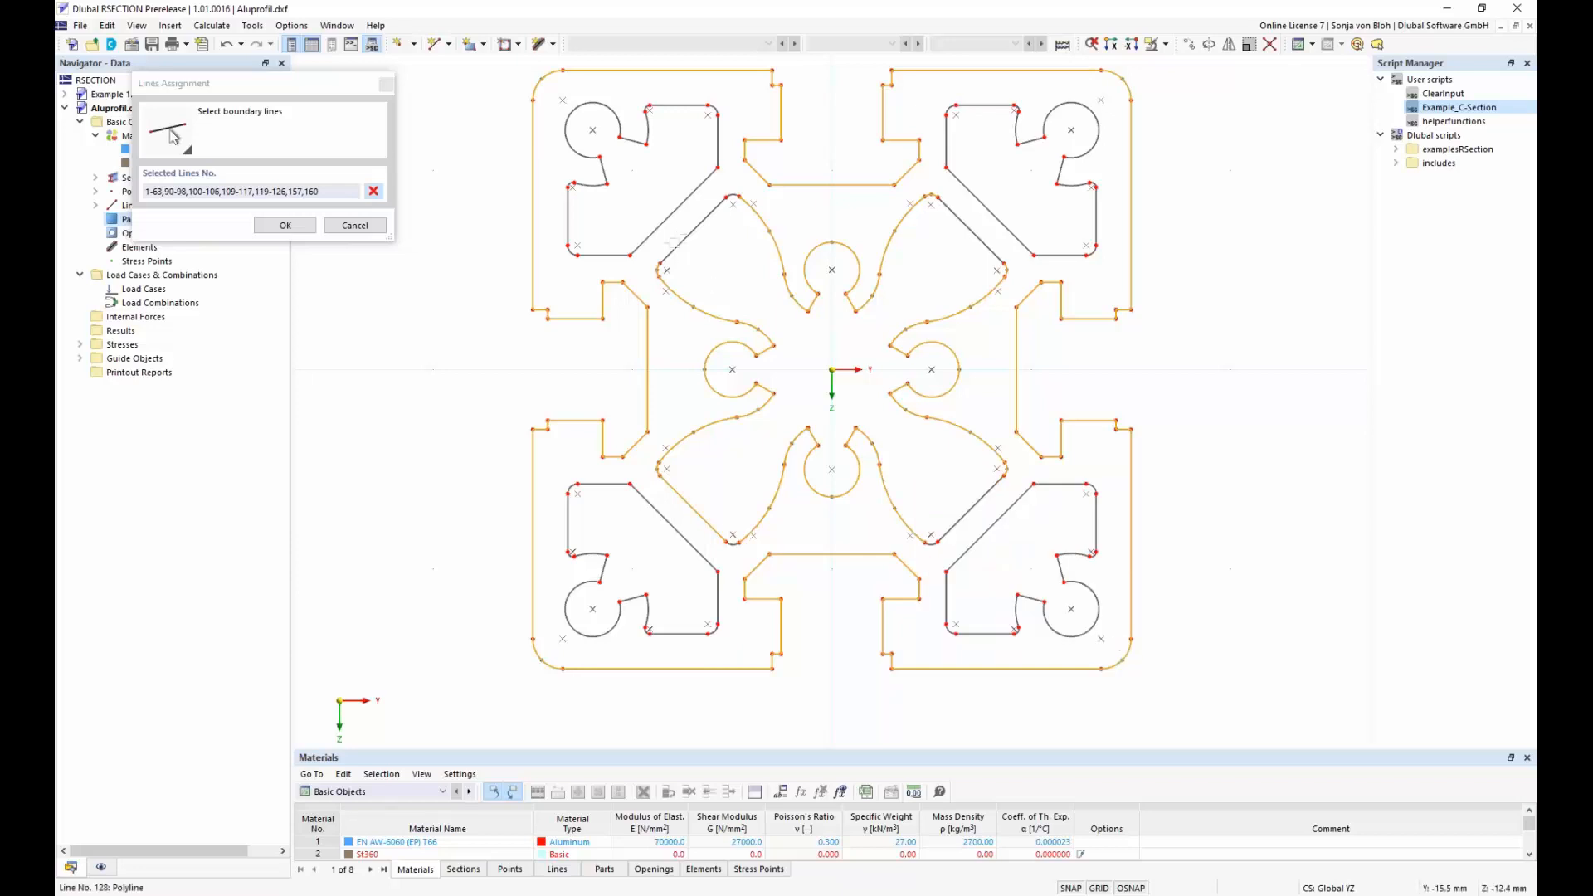
pyautogui.moveTo(652, 192); pyautogui.dragTo(1013, 561)
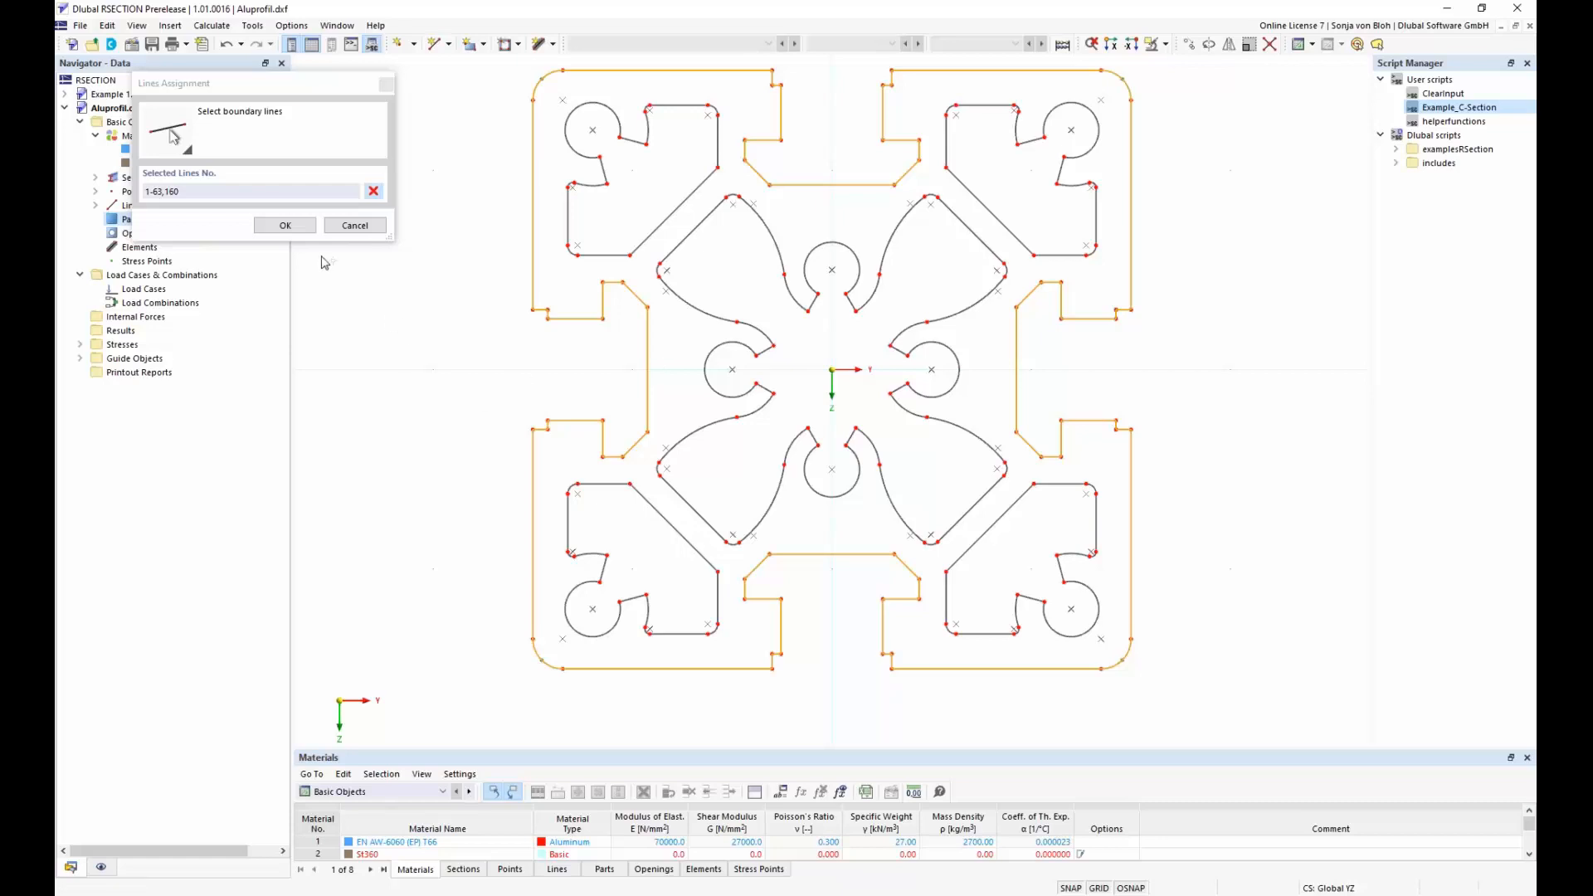
pyautogui.click(285, 225)
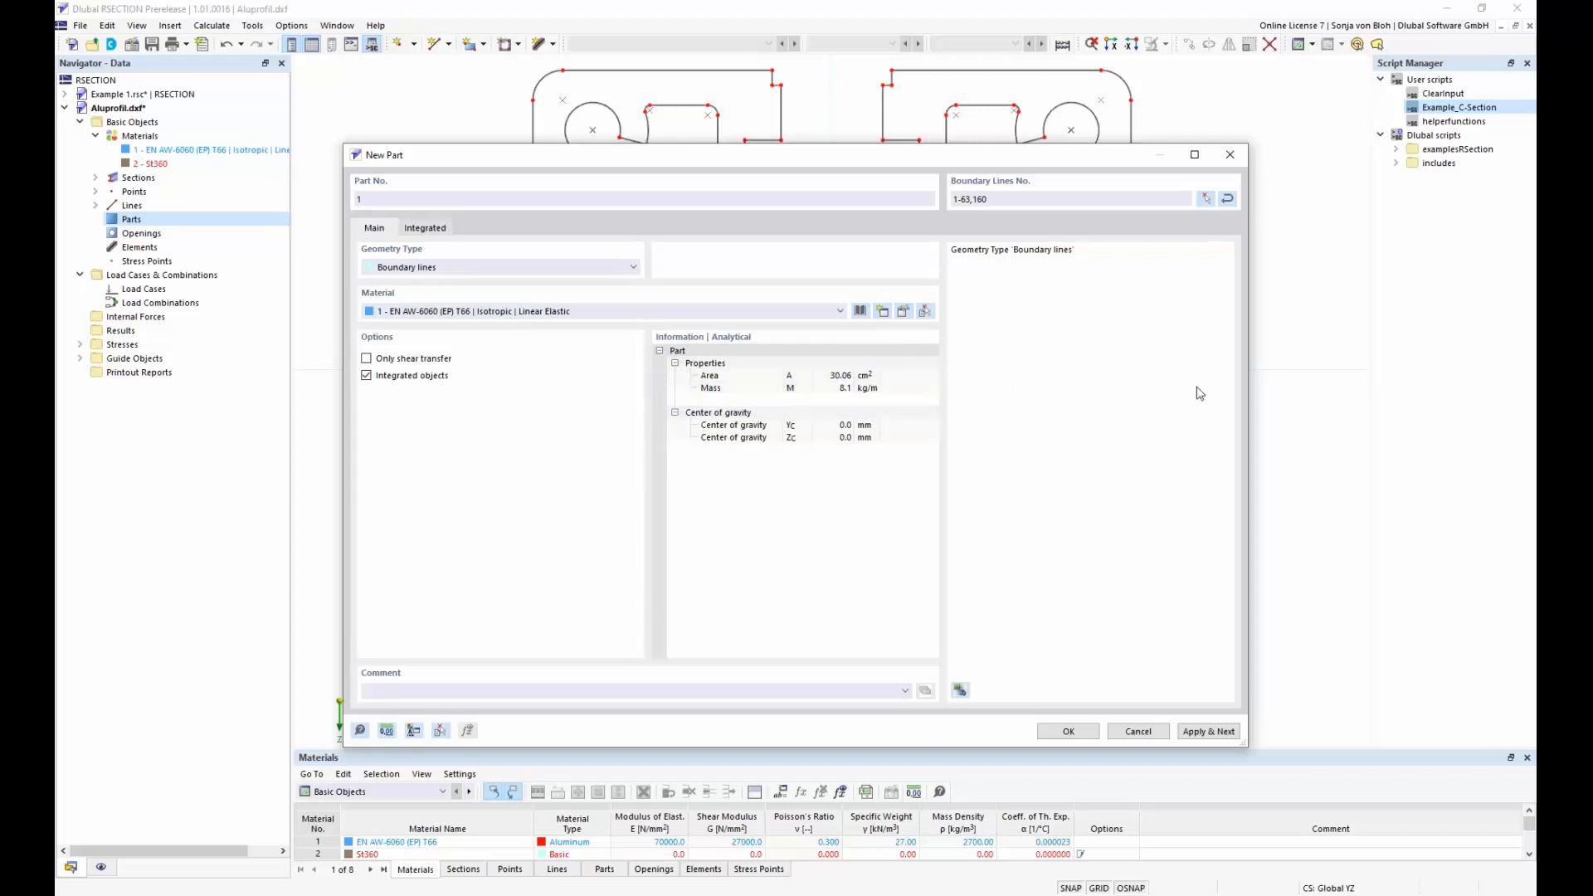
pyautogui.click(1069, 731)
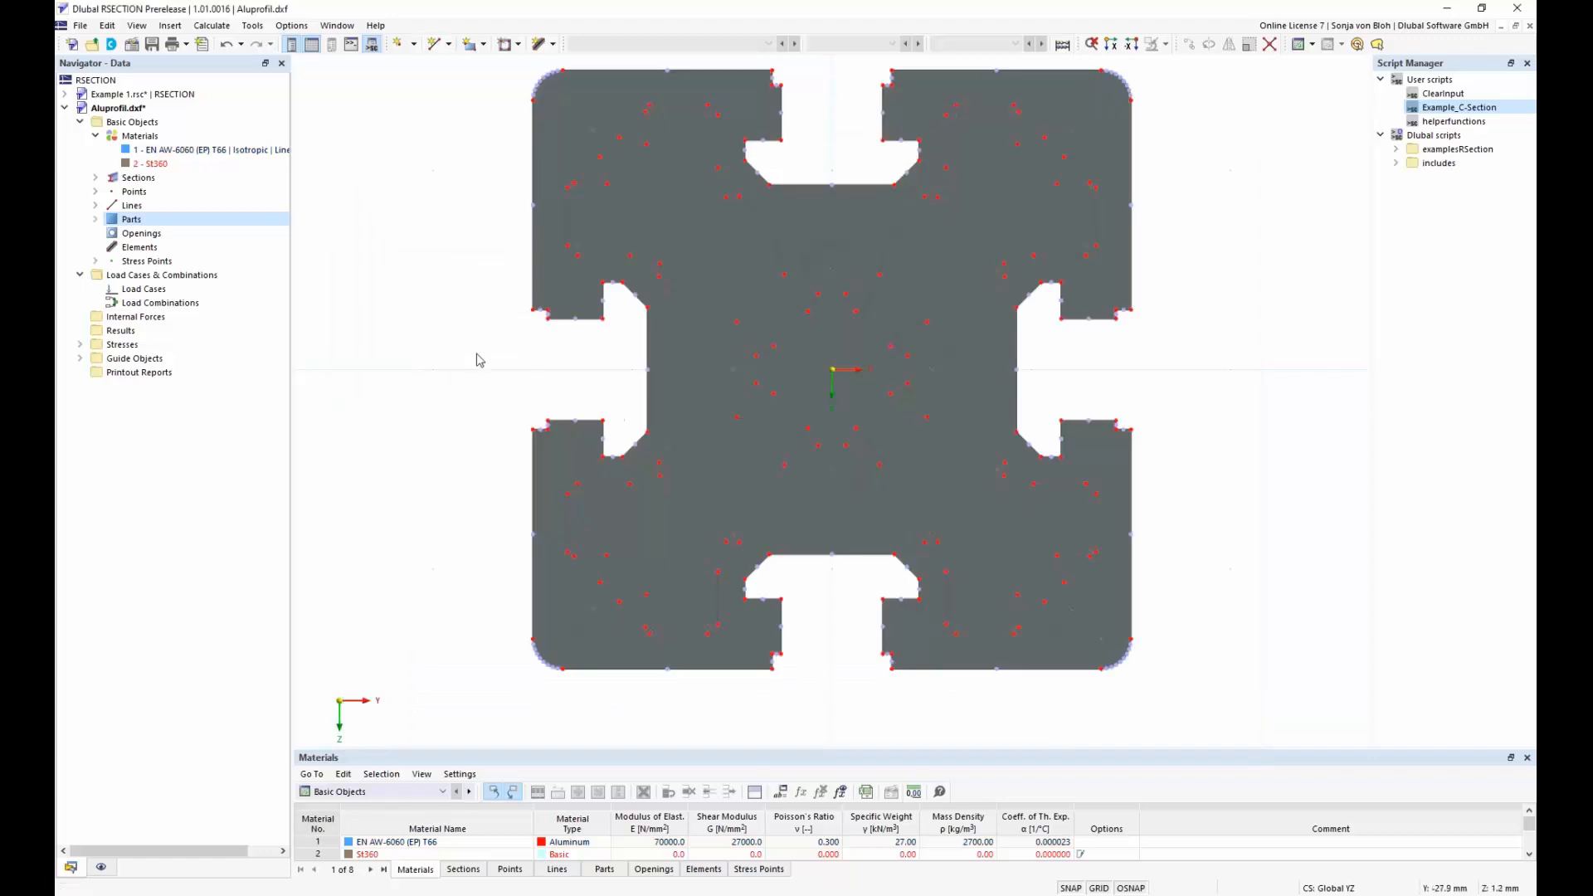
# Create an opening in the section's upper-left corner from cavity lines 142-154,159, excluding the neighbouring diagonal line of the central cavity
pyautogui.click(137, 234)
pyautogui.rightClick(137, 240)
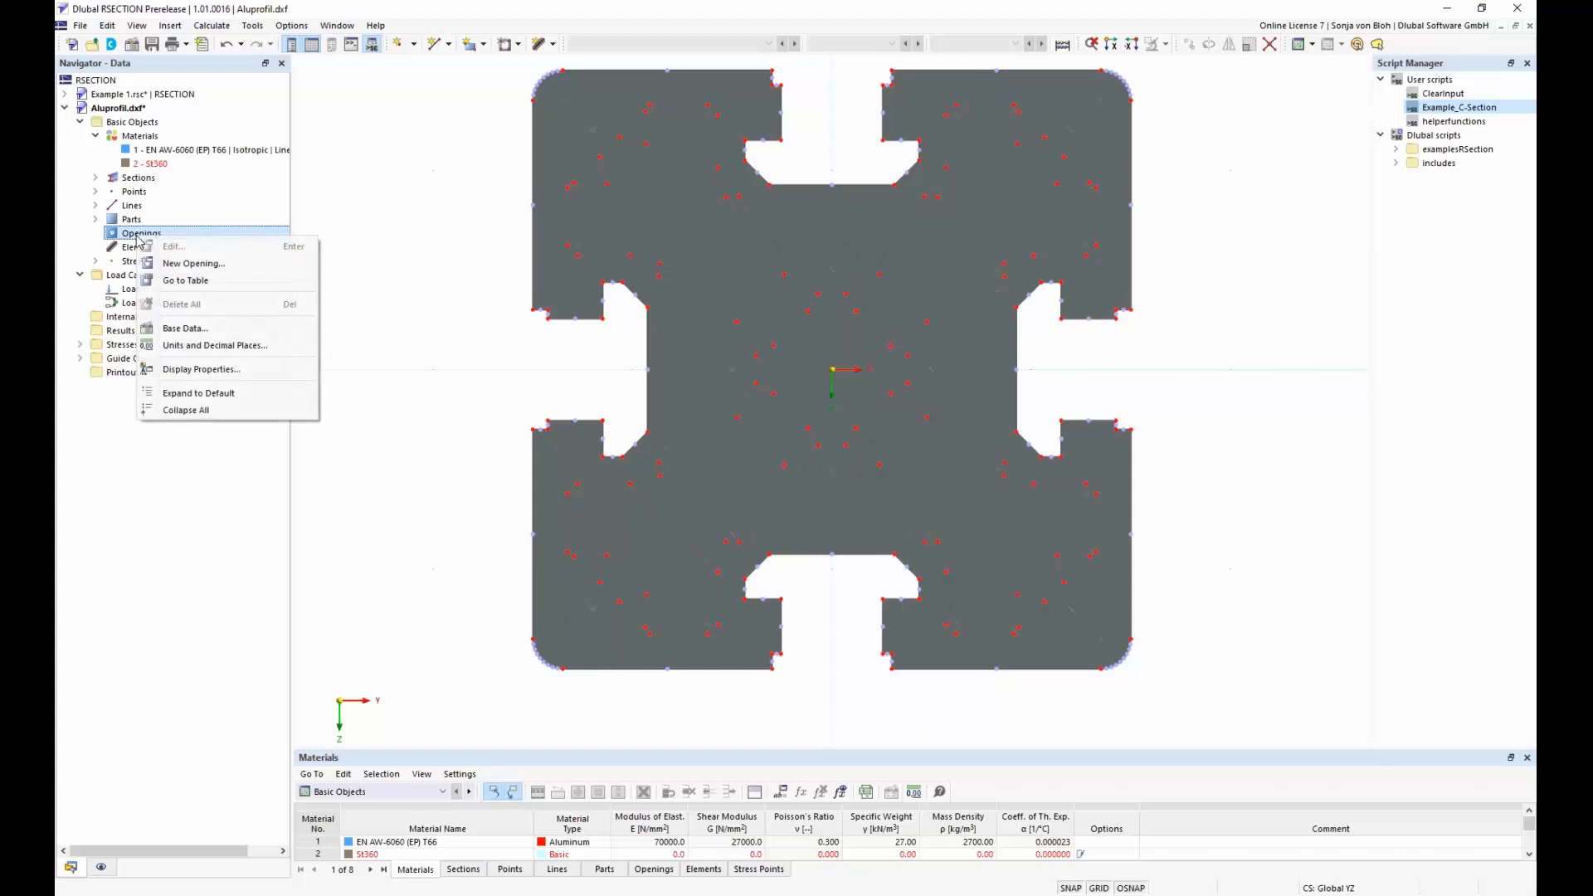
pyautogui.click(194, 264)
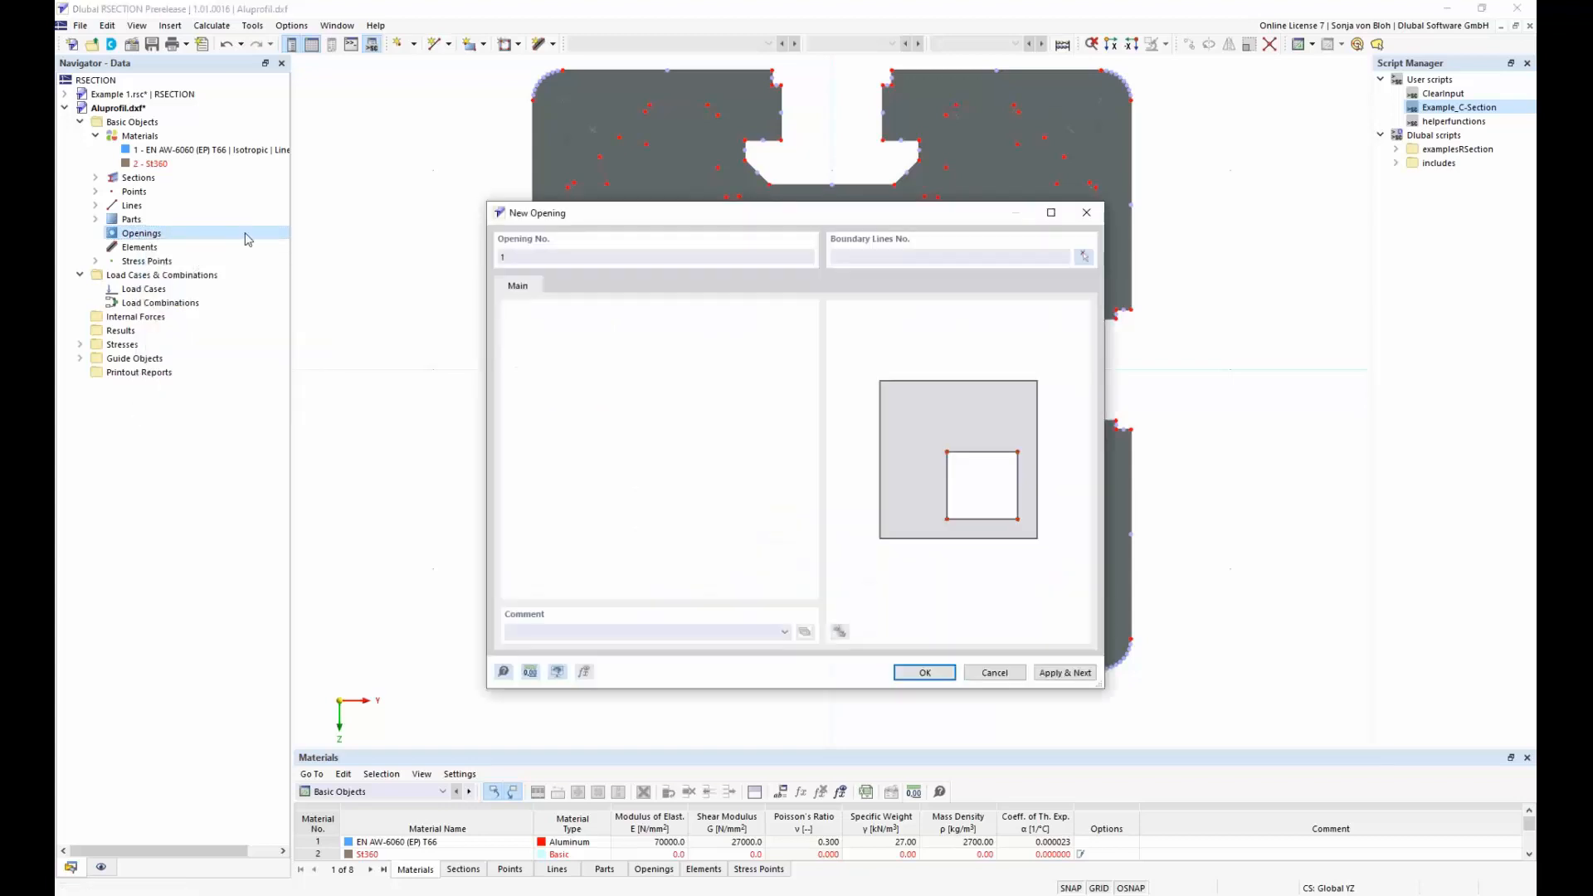
pyautogui.click(1084, 259)
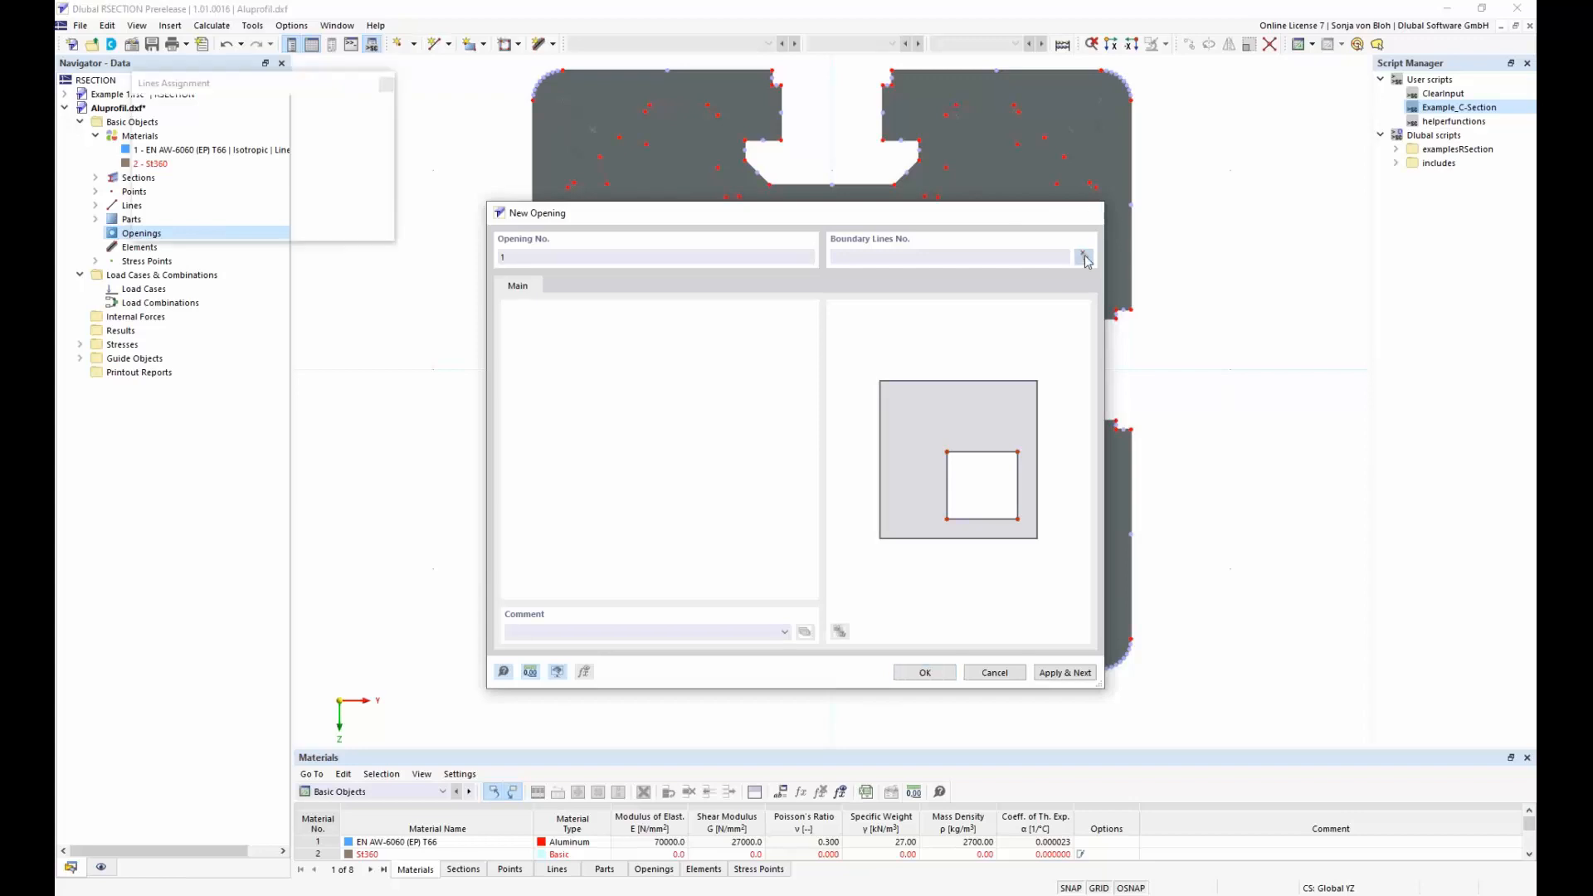
pyautogui.moveTo(548, 90); pyautogui.dragTo(734, 274)
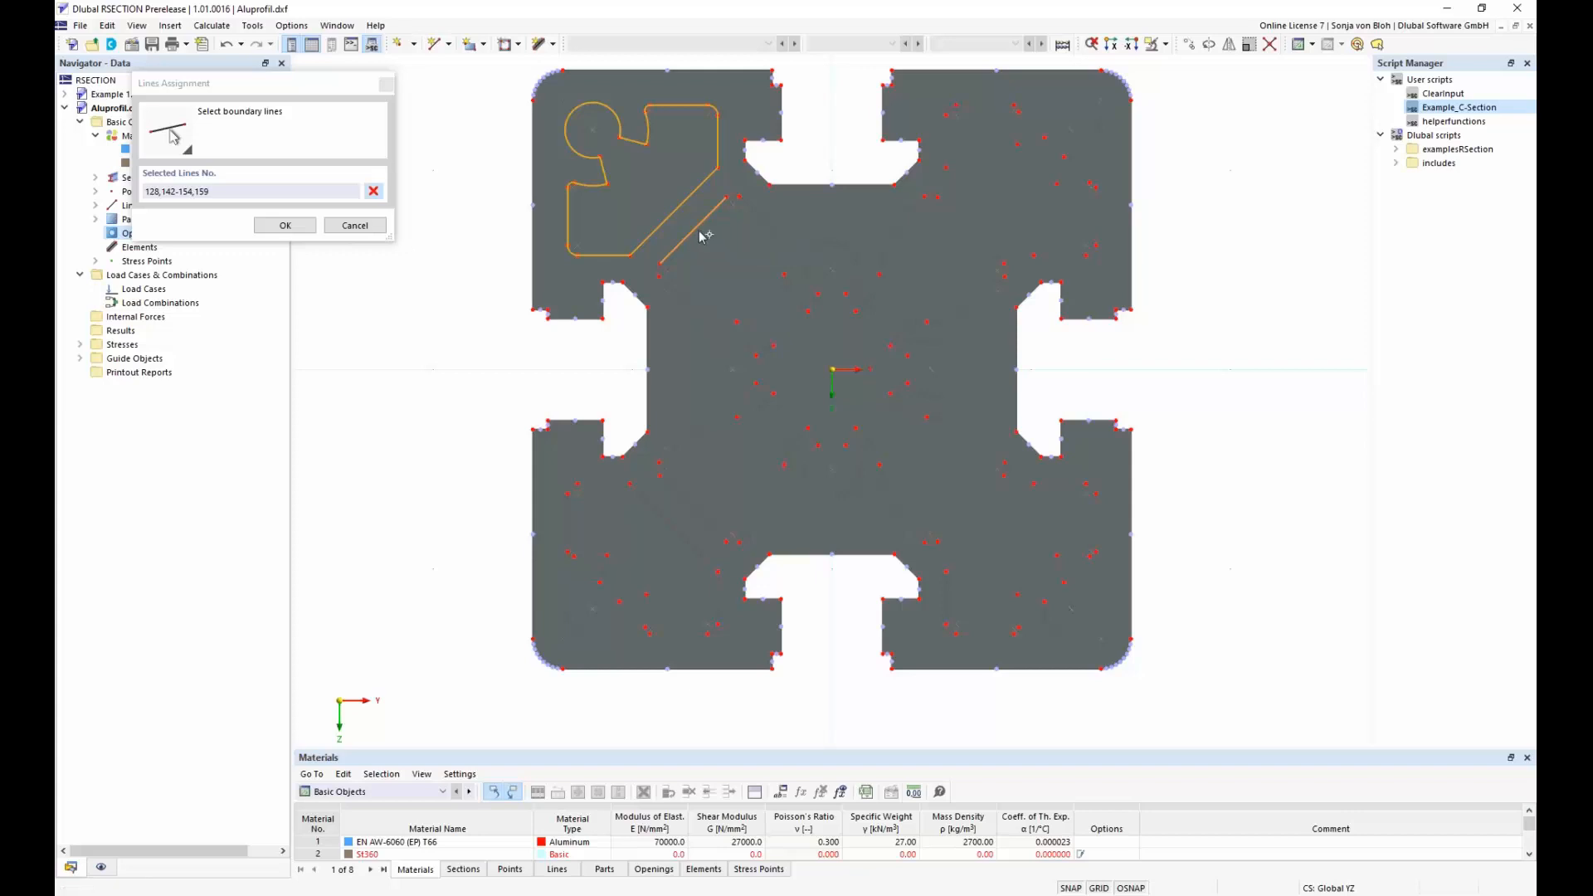
pyautogui.click(696, 223)
pyautogui.click(291, 226)
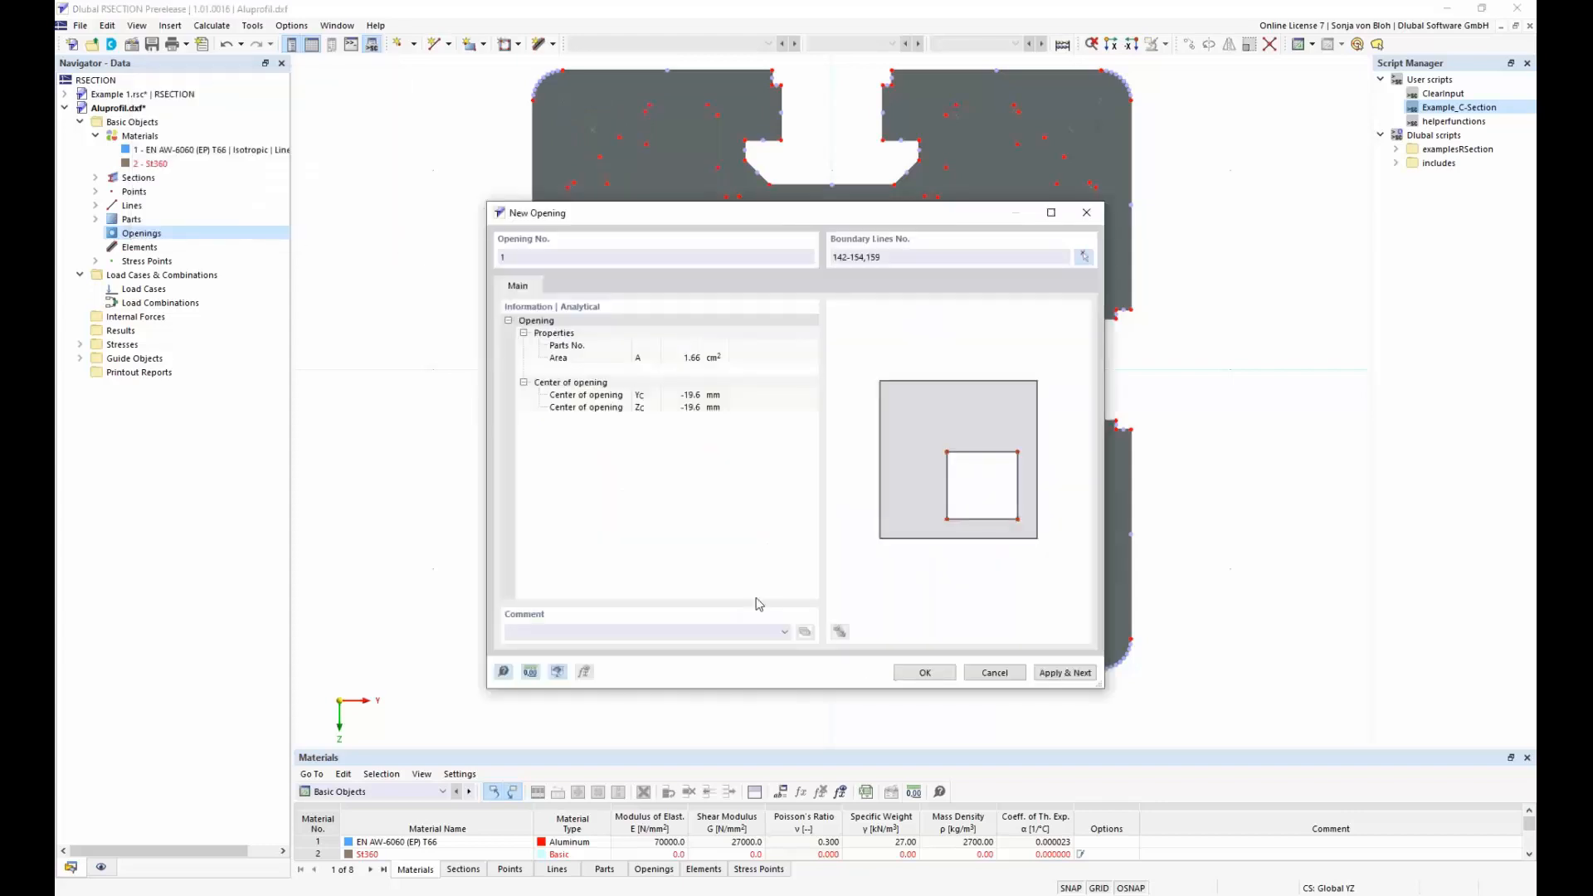
pyautogui.click(922, 673)
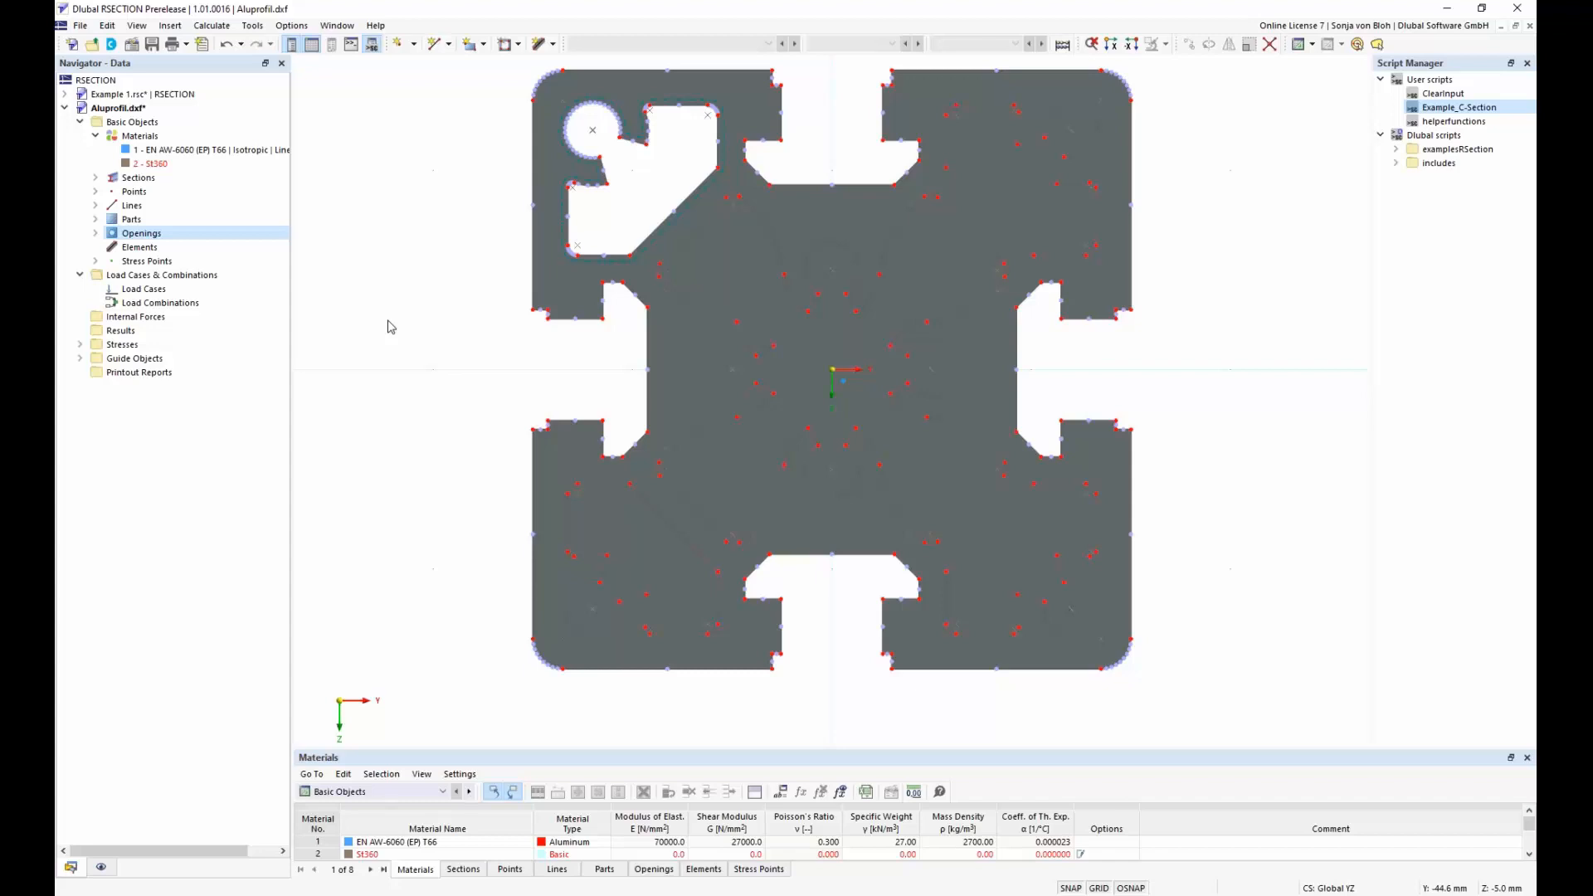
# Rotate and copy the upper-left opening in 3 steps of 90.00° about the origin point Y 0.0, Z 0.0 mm
pyautogui.click(96, 233)
pyautogui.click(165, 248)
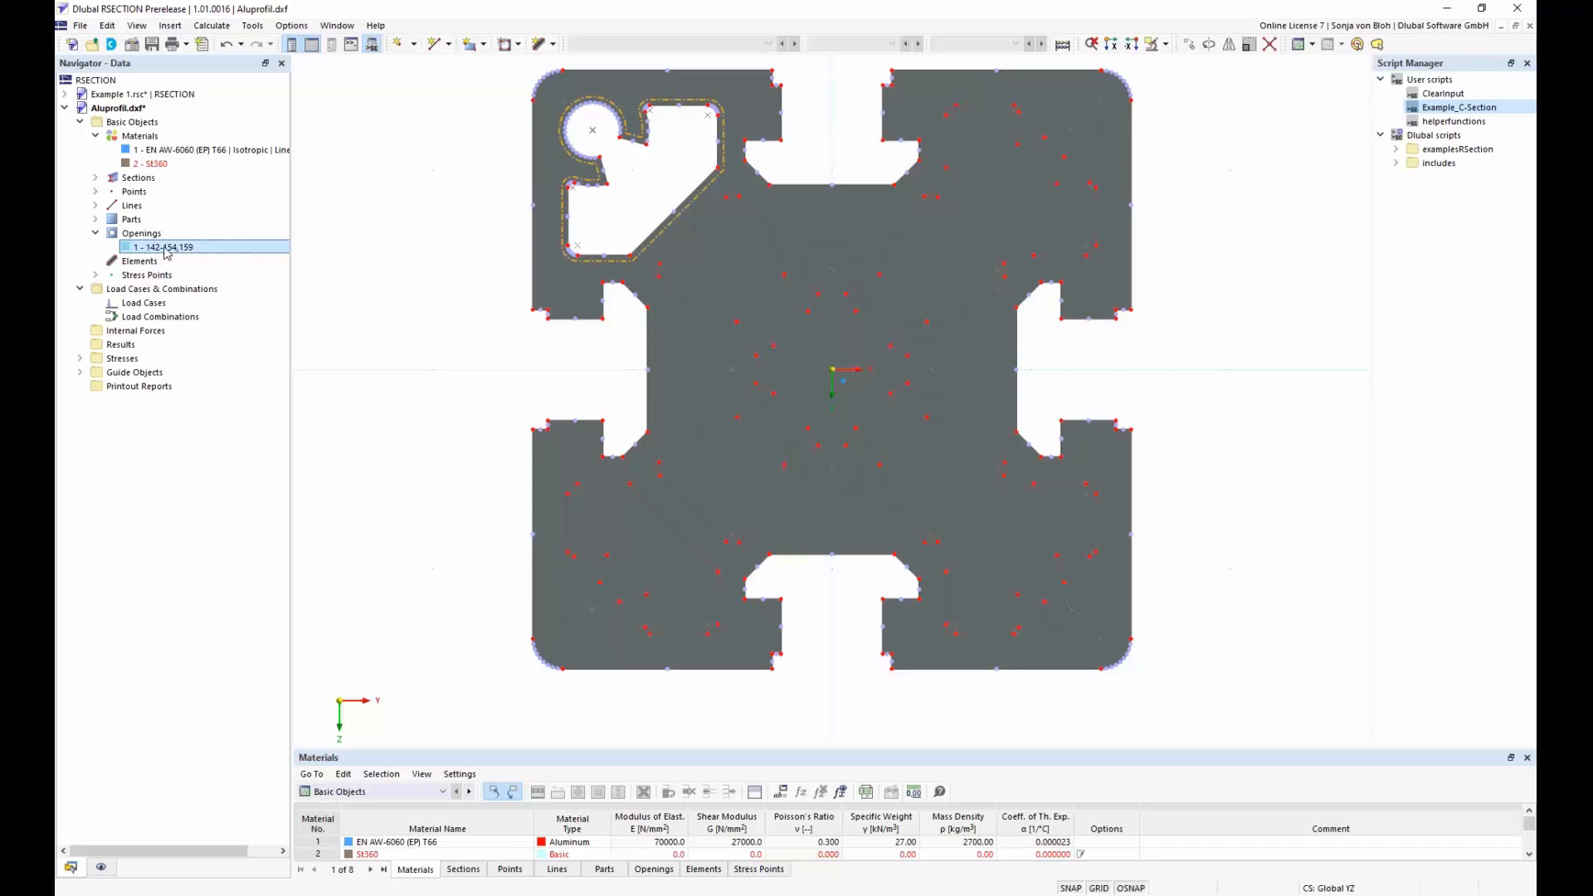
pyautogui.click(1210, 44)
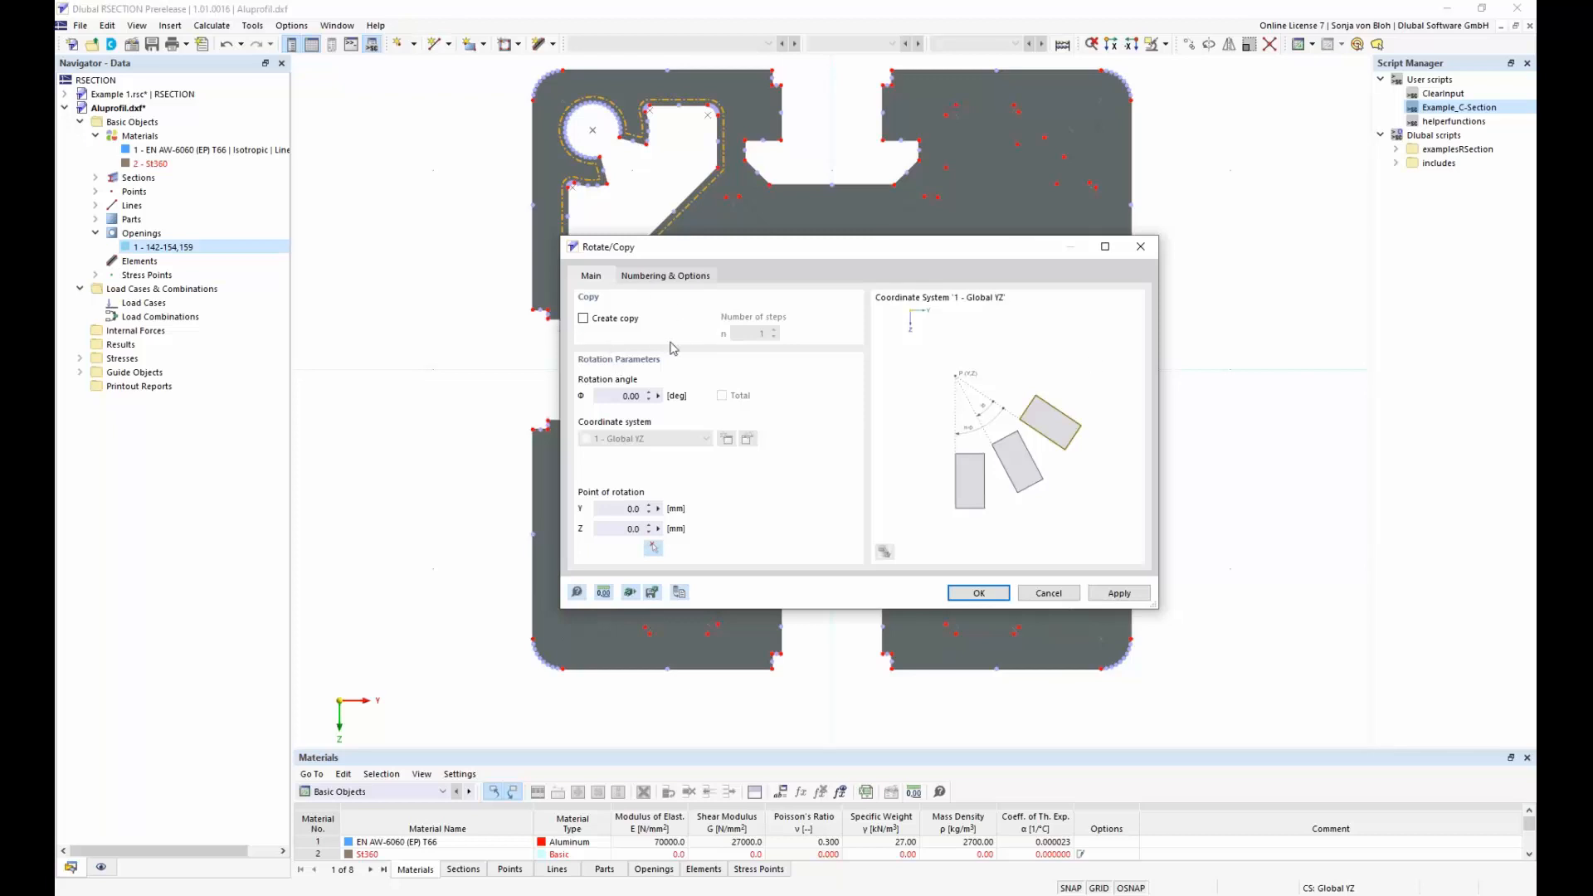
pyautogui.click(585, 320)
pyautogui.doubleClick(760, 334)
pyautogui.write('3')
pyautogui.doubleClick(629, 396)
pyautogui.write('90')
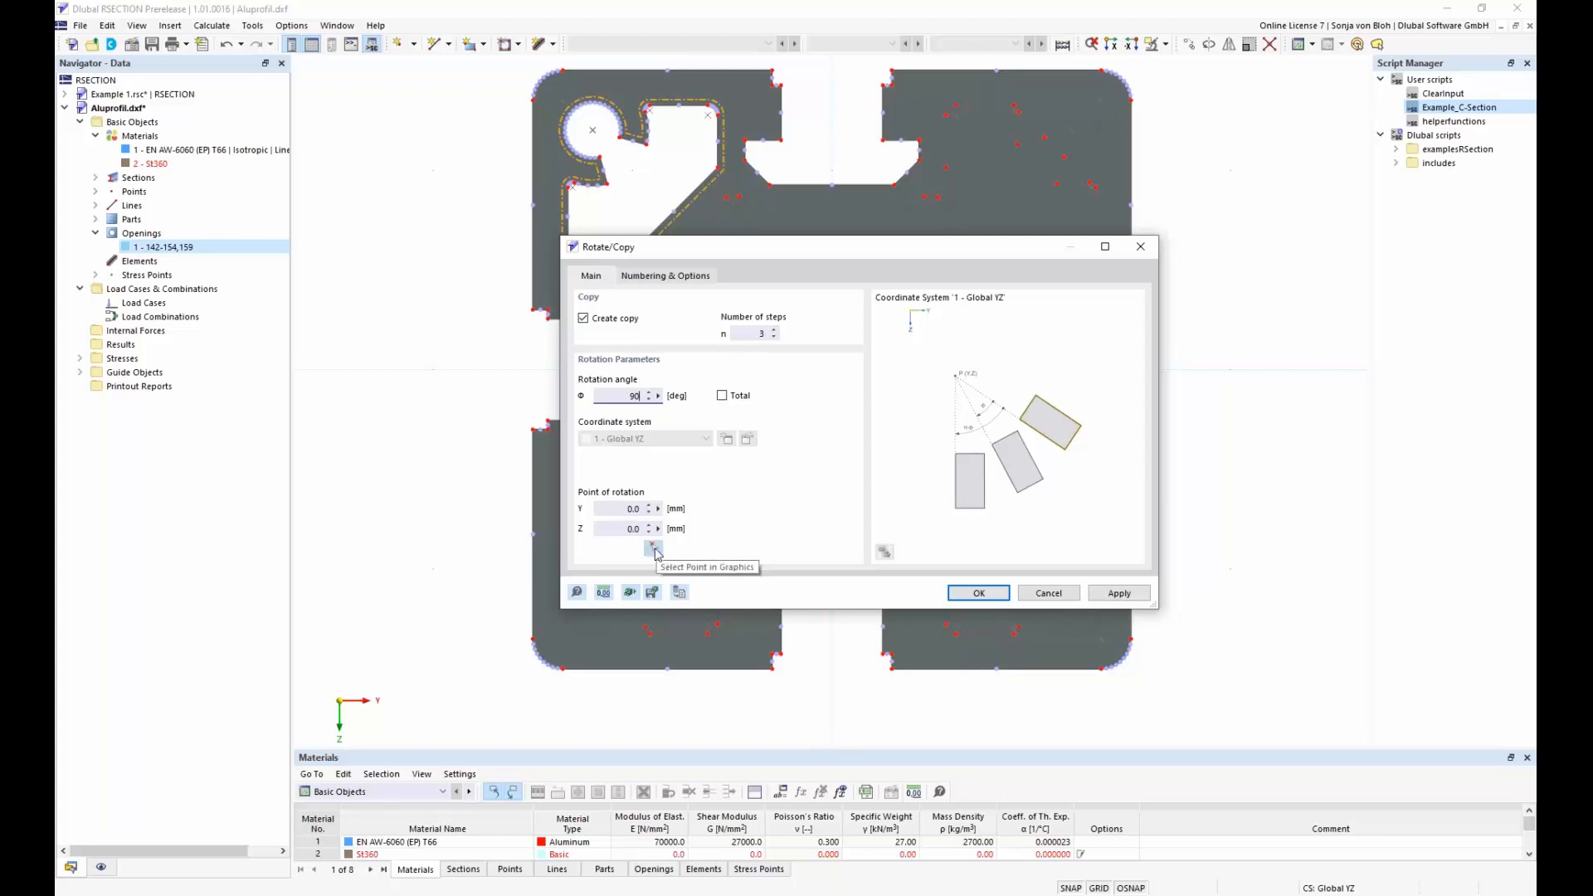
pyautogui.click(653, 549)
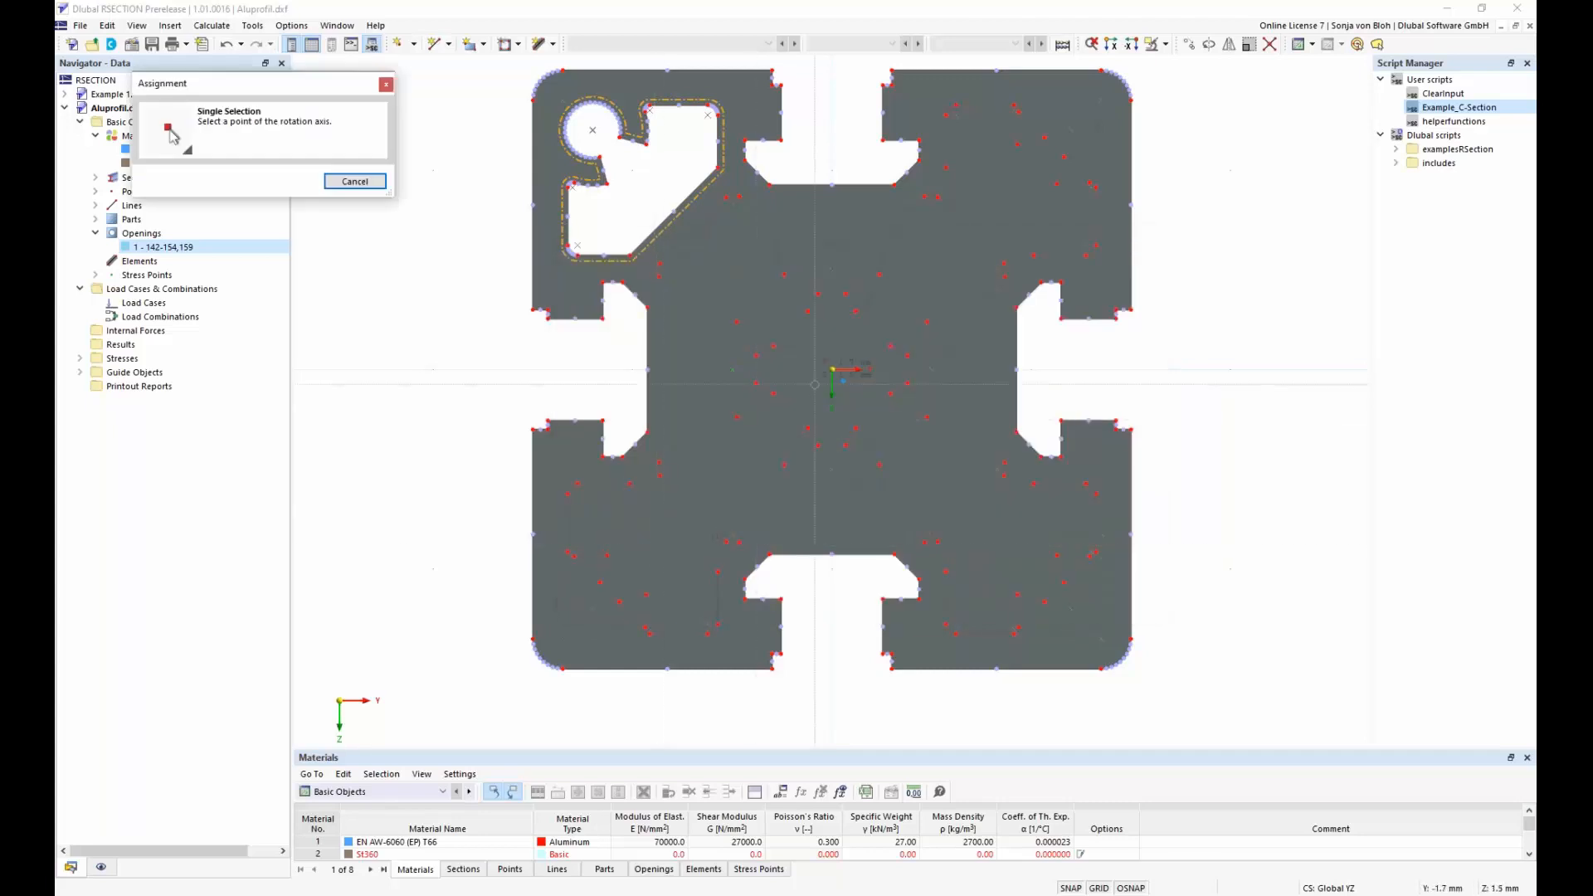
pyautogui.click(832, 369)
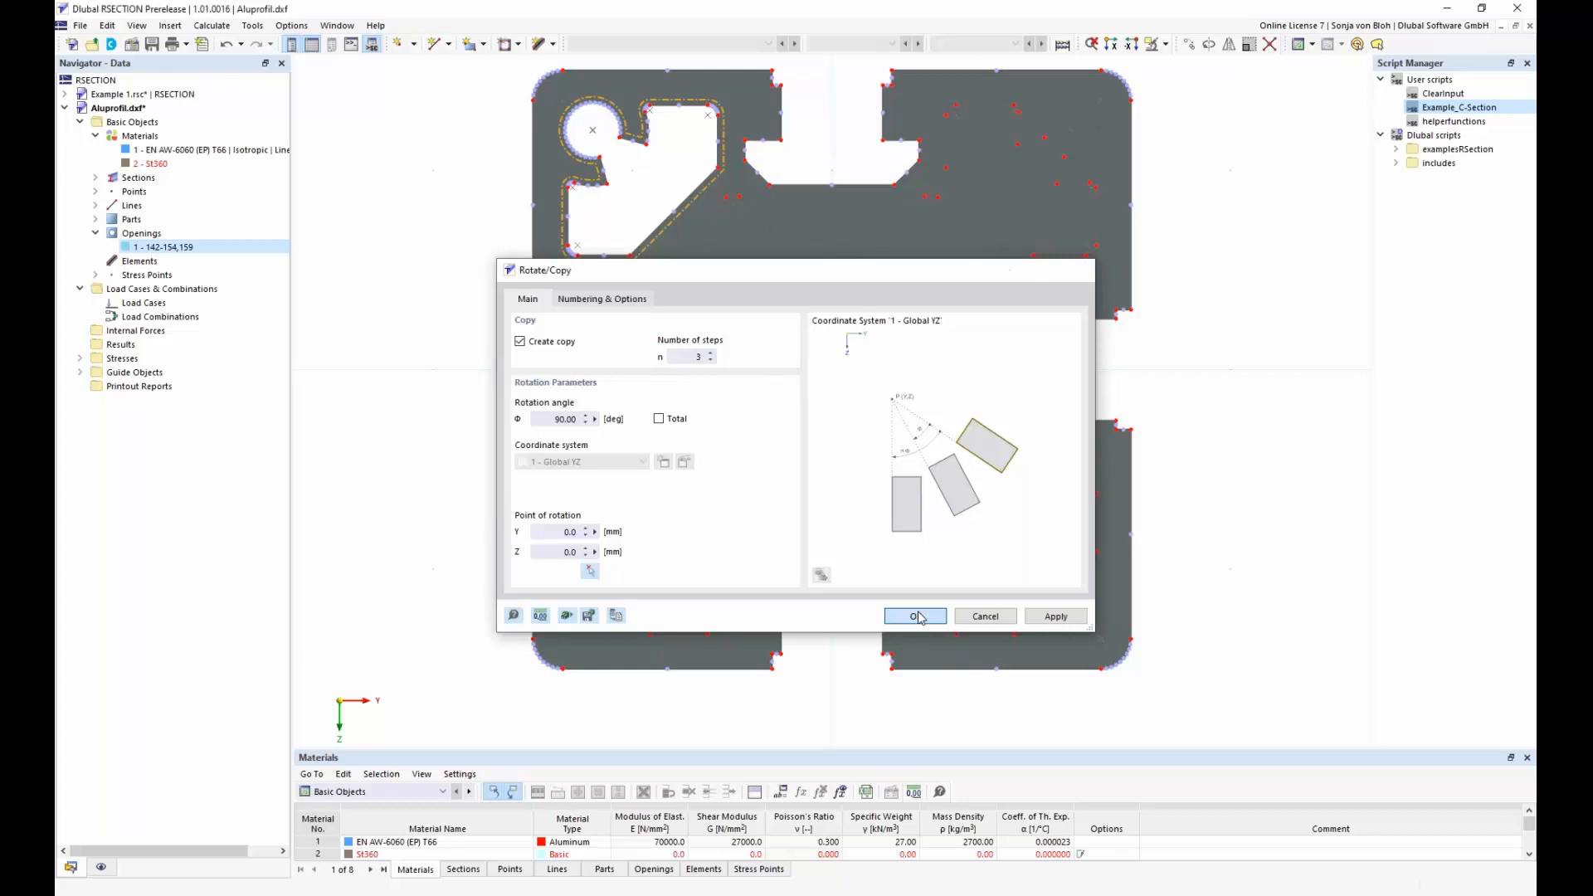
pyautogui.click(915, 615)
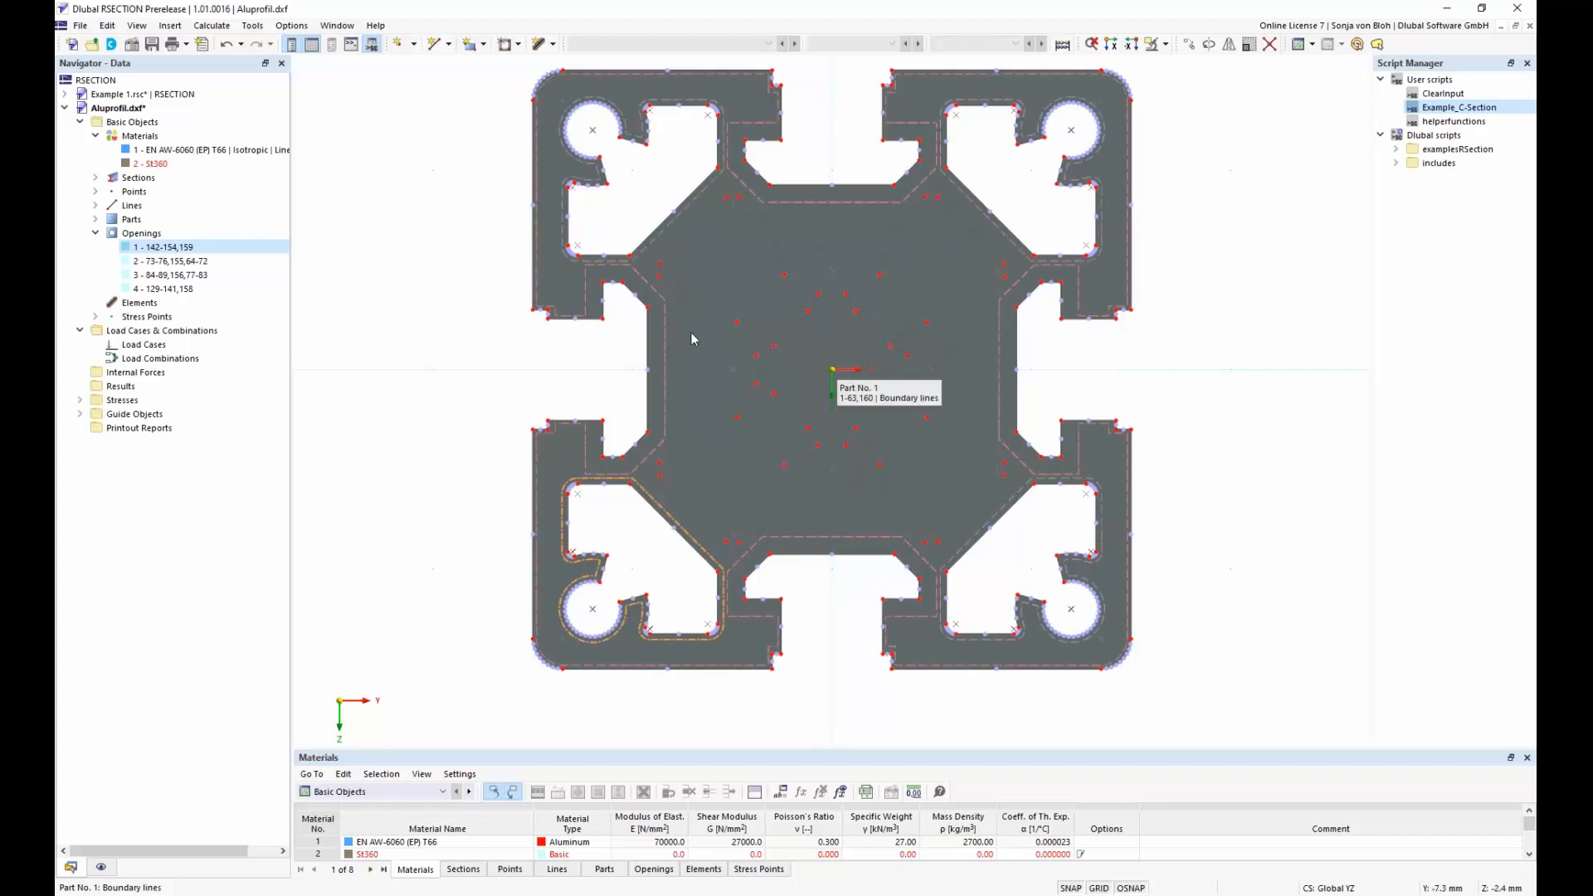
# Create an opening for the central cavity from lines 90-128,157, excluding the adjacent outer contour line 9
pyautogui.rightClick(141, 234)
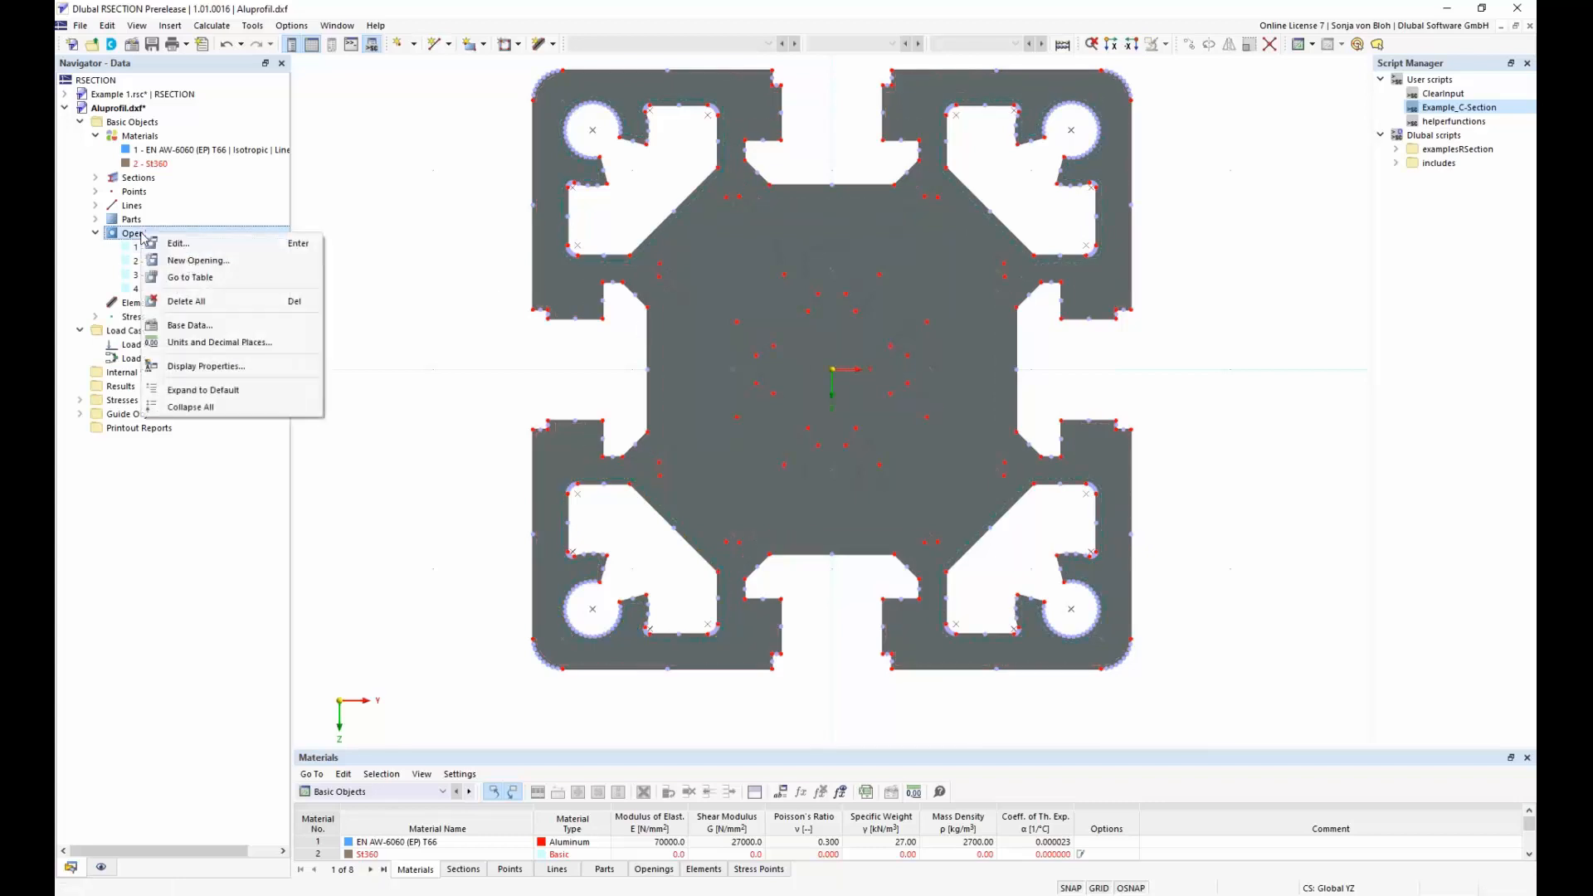
pyautogui.click(182, 261)
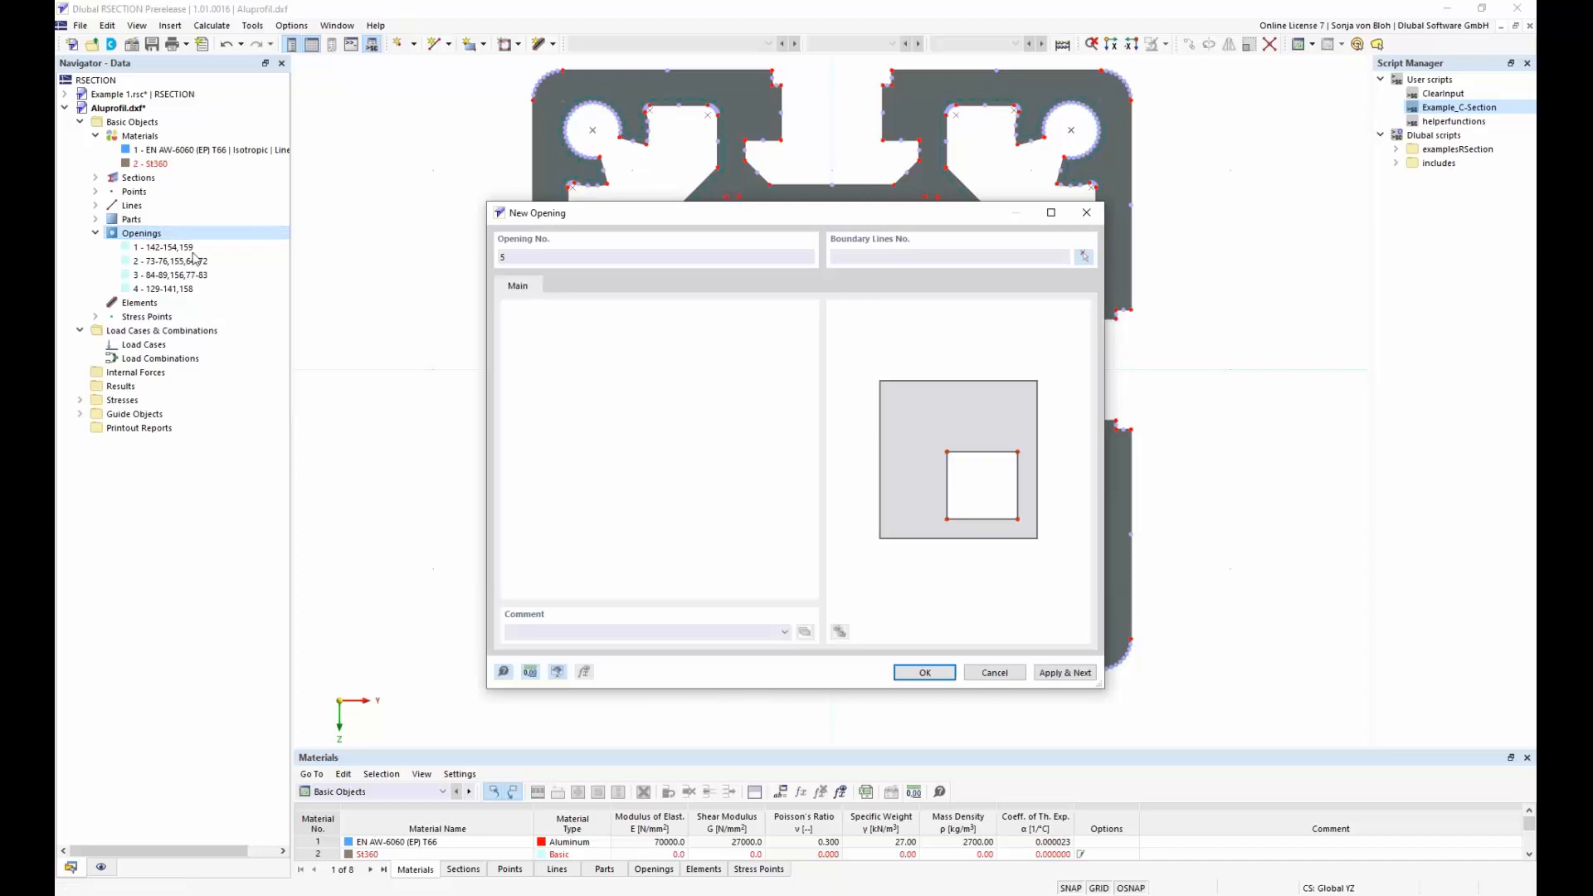
pyautogui.click(1086, 257)
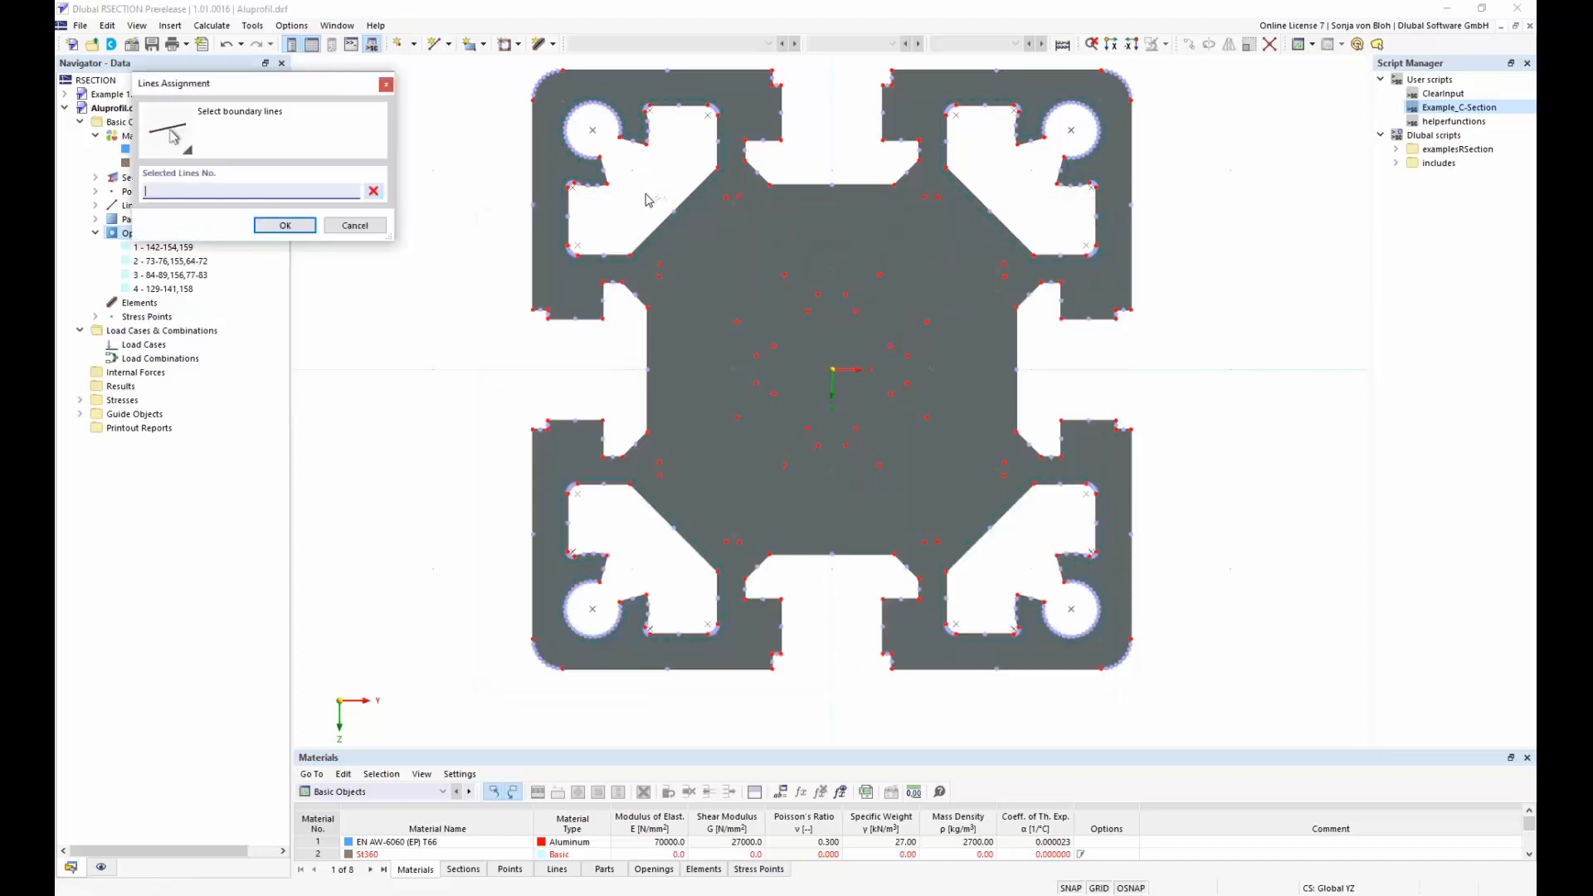
pyautogui.moveTo(645, 194); pyautogui.dragTo(1014, 558)
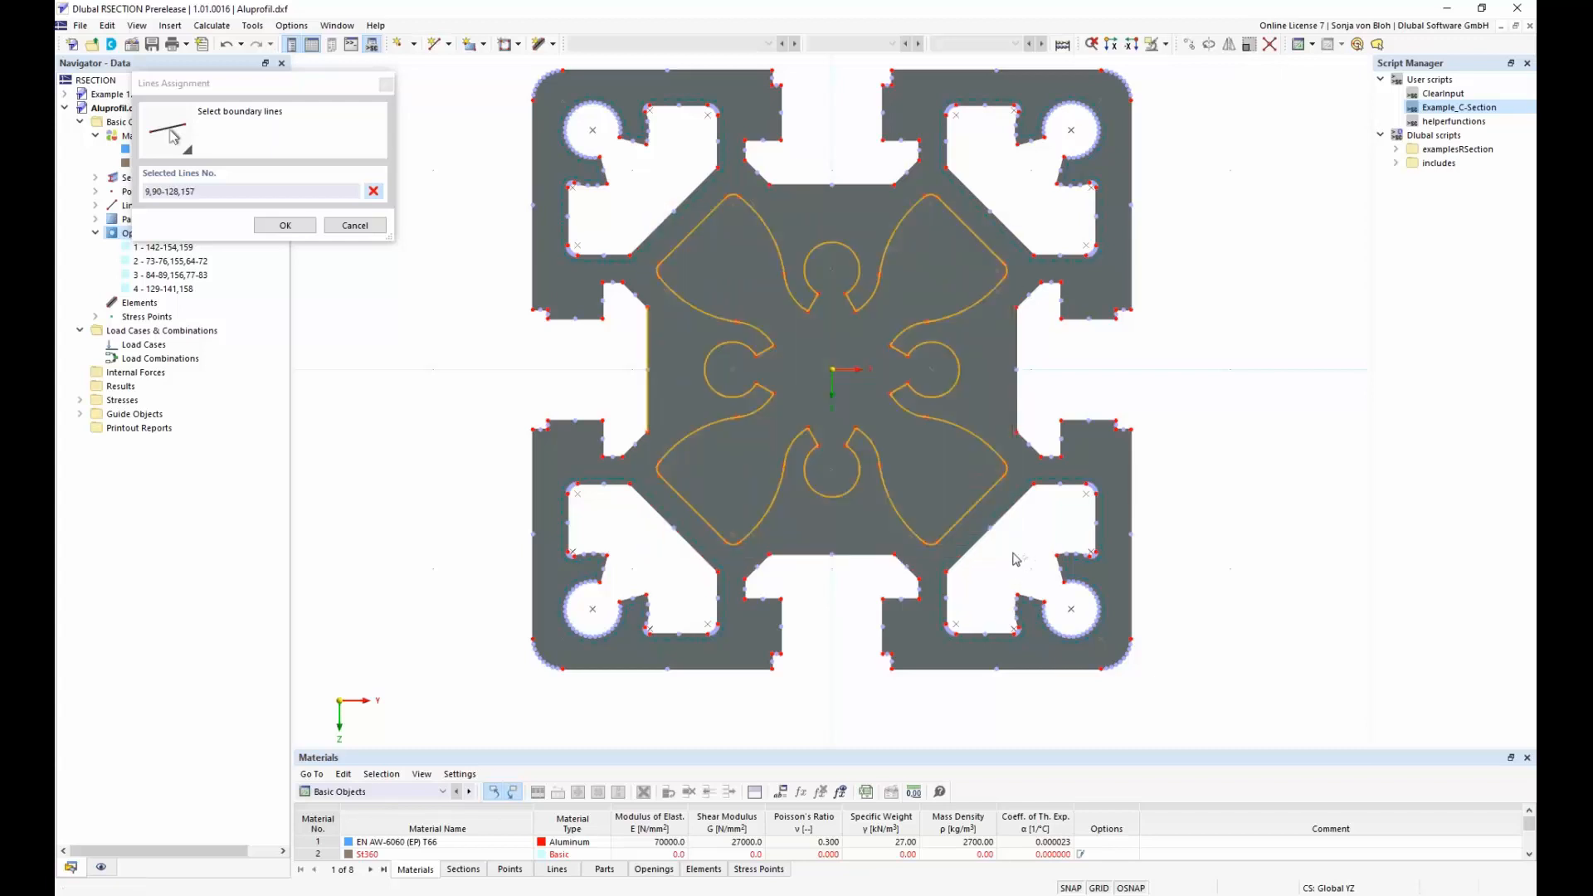
pyautogui.click(647, 345)
pyautogui.click(284, 228)
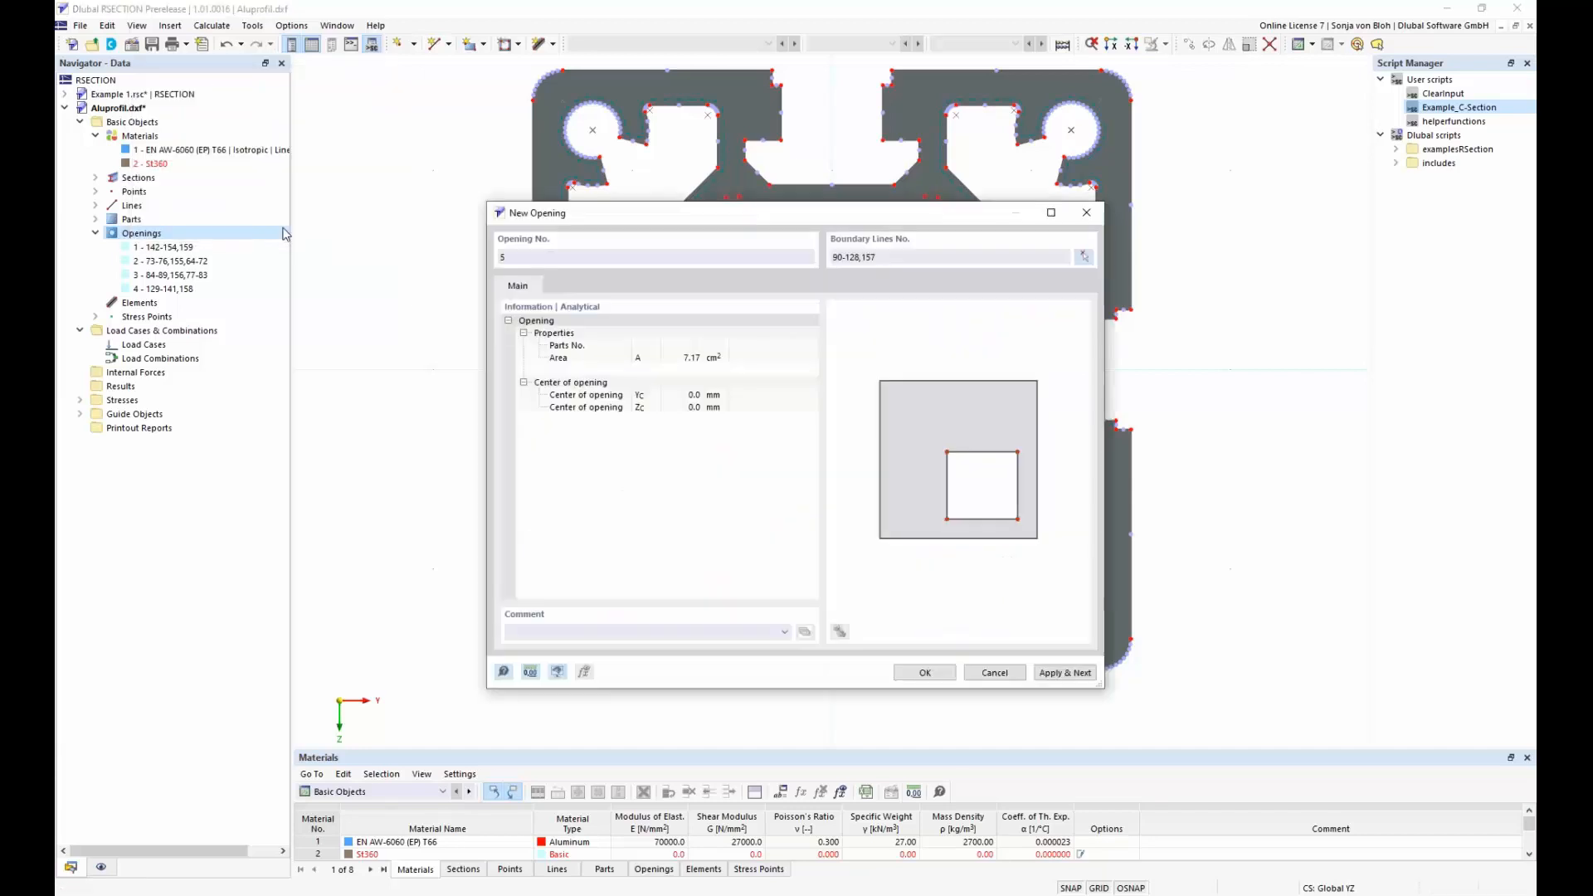
pyautogui.click(924, 673)
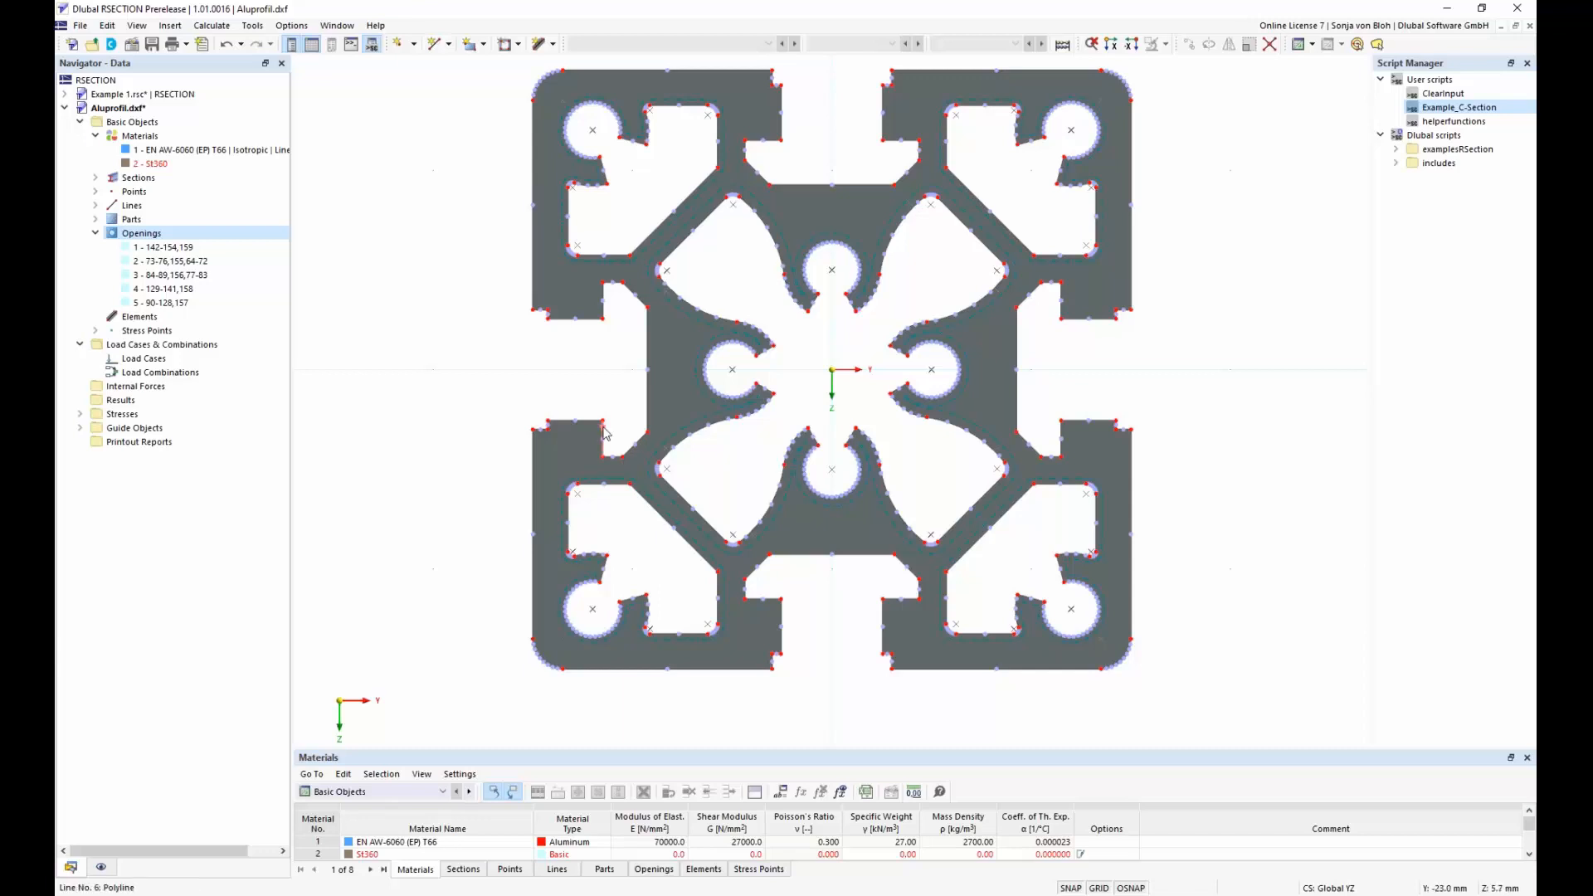
# Create a new model named Example 3 in the RSECTION series with the Finite Element Analysis method
pyautogui.click(80, 26)
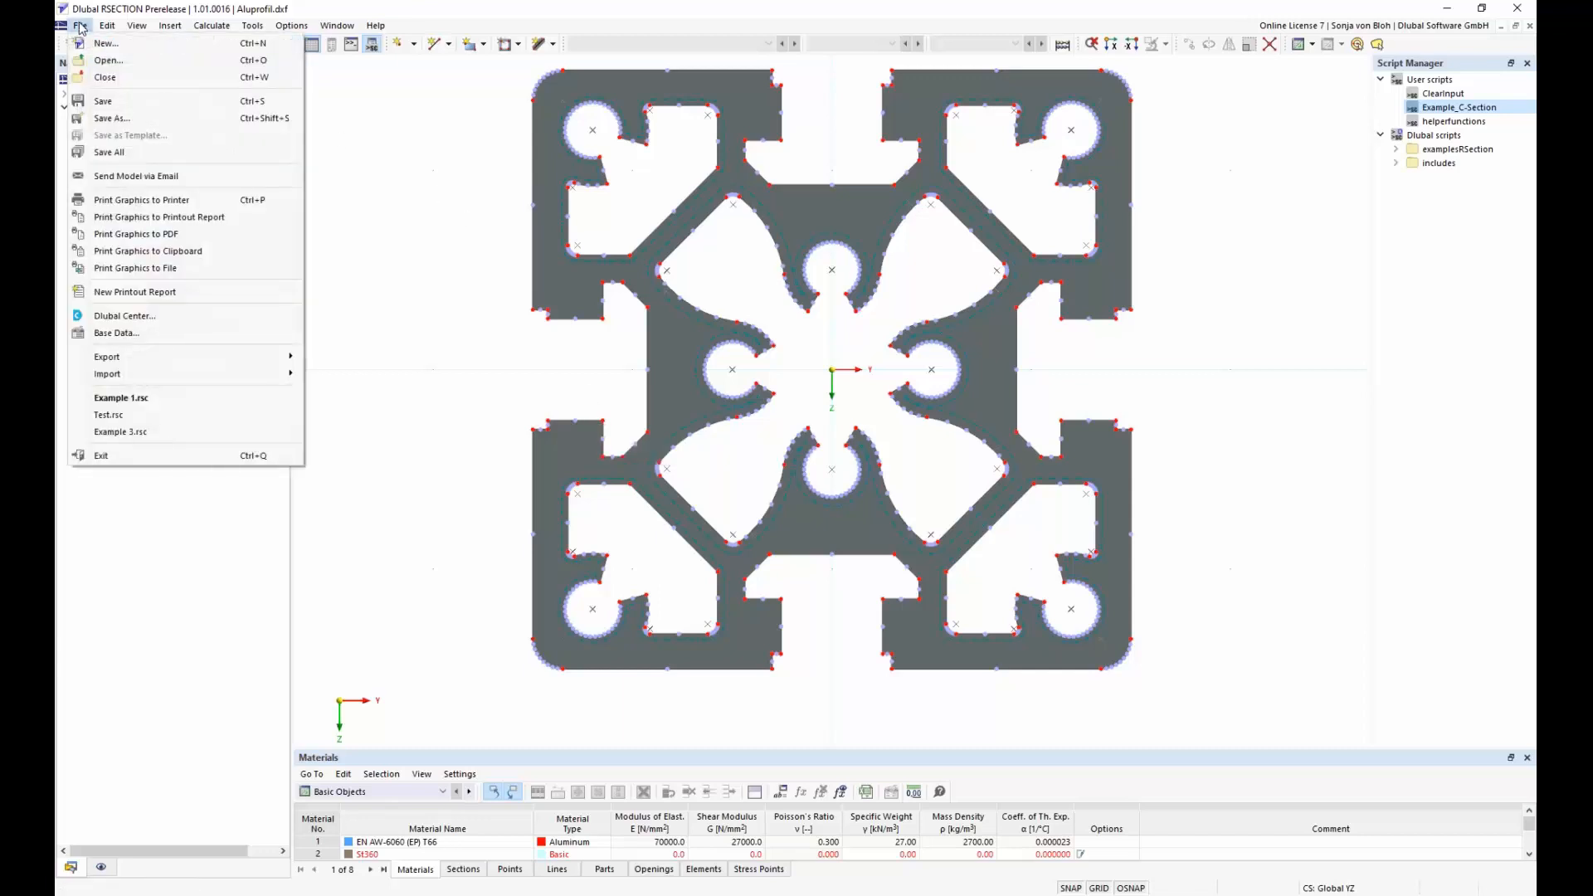
pyautogui.click(100, 43)
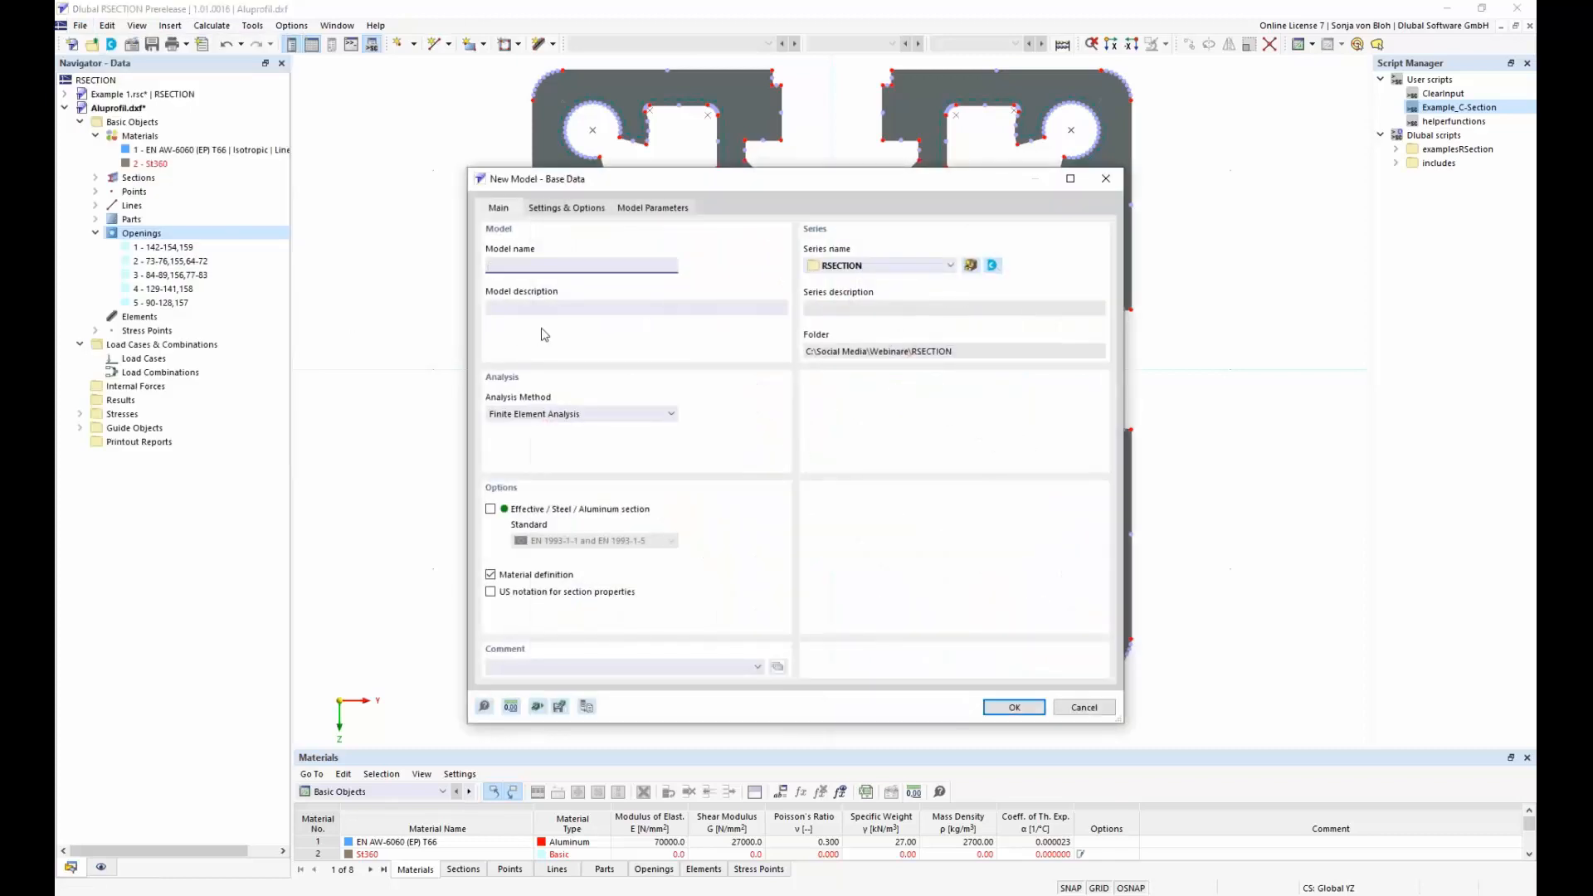
pyautogui.write('Example 3')
pyautogui.click(1016, 710)
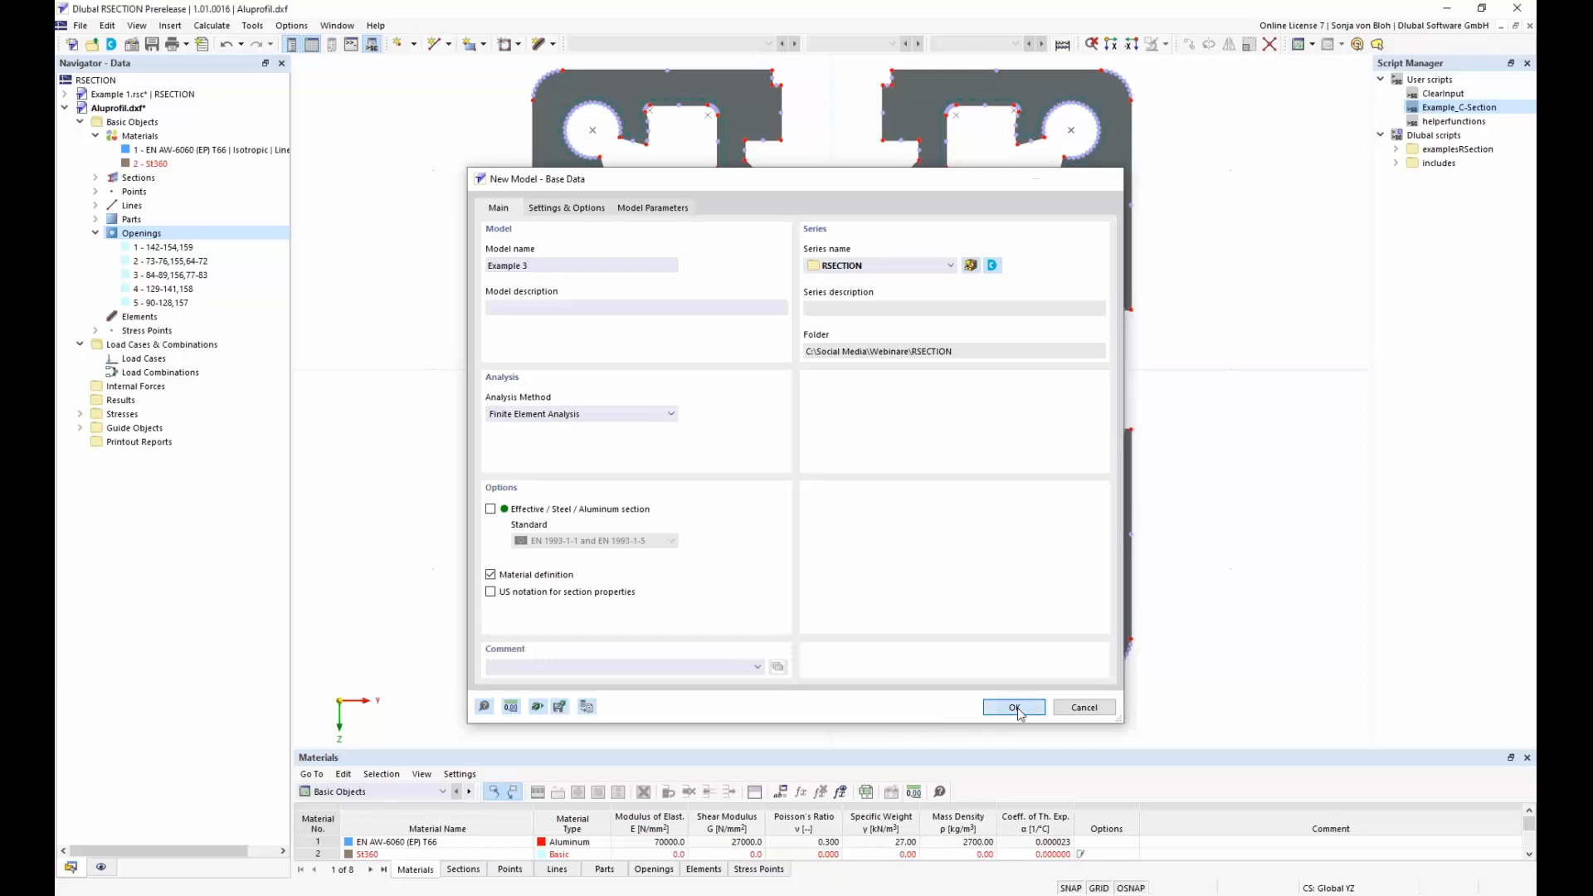
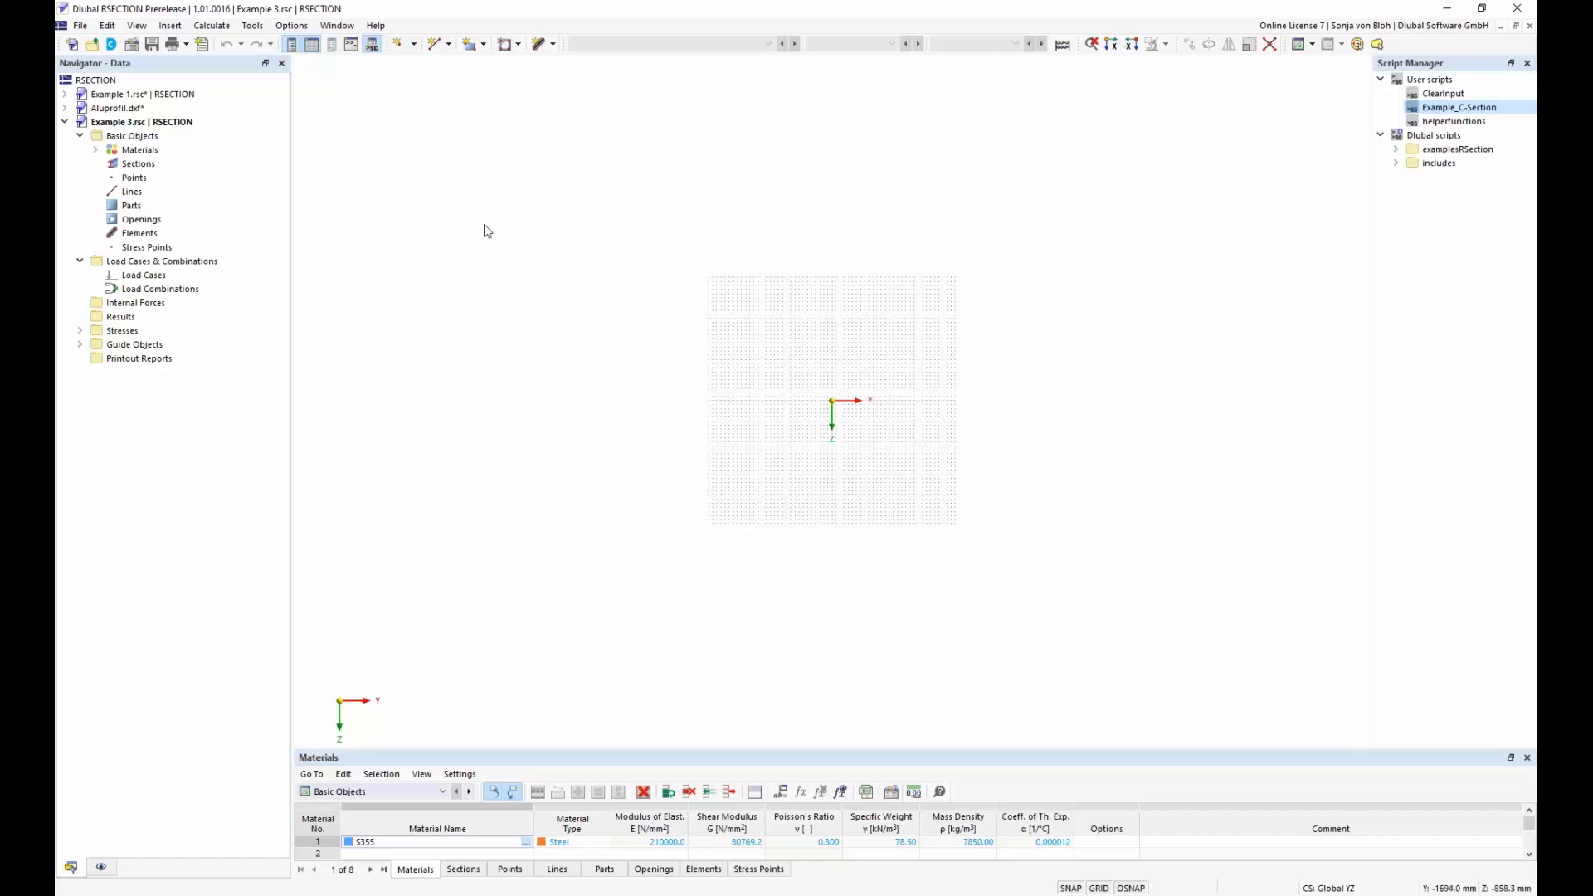
# Open the console and view the description of the points property coordinate_1 in its object property list
pyautogui.click(139, 26)
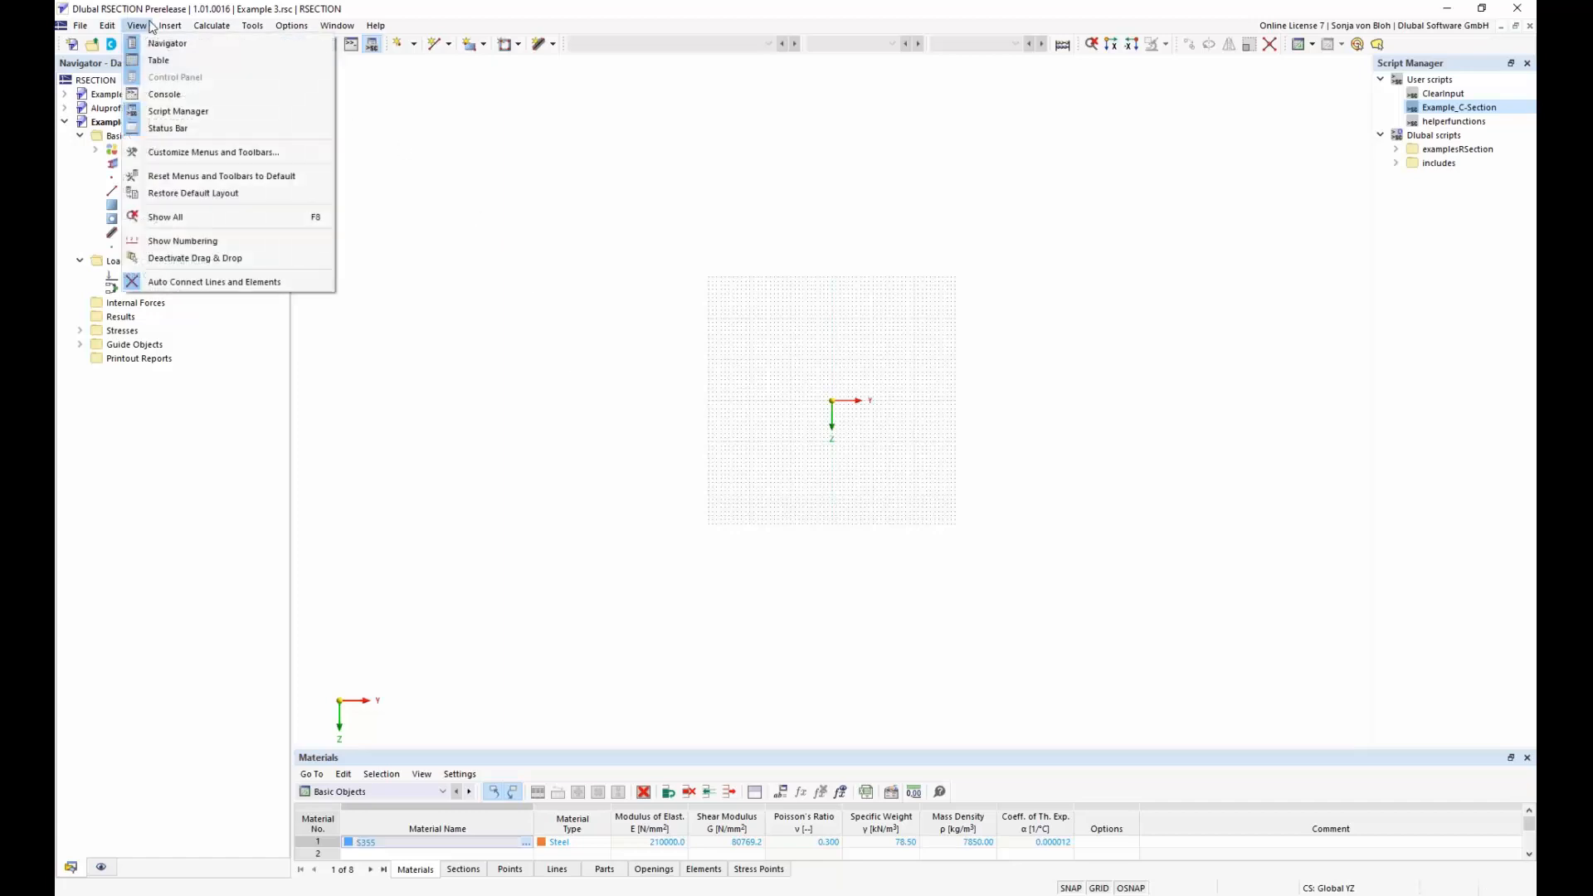
pyautogui.click(165, 96)
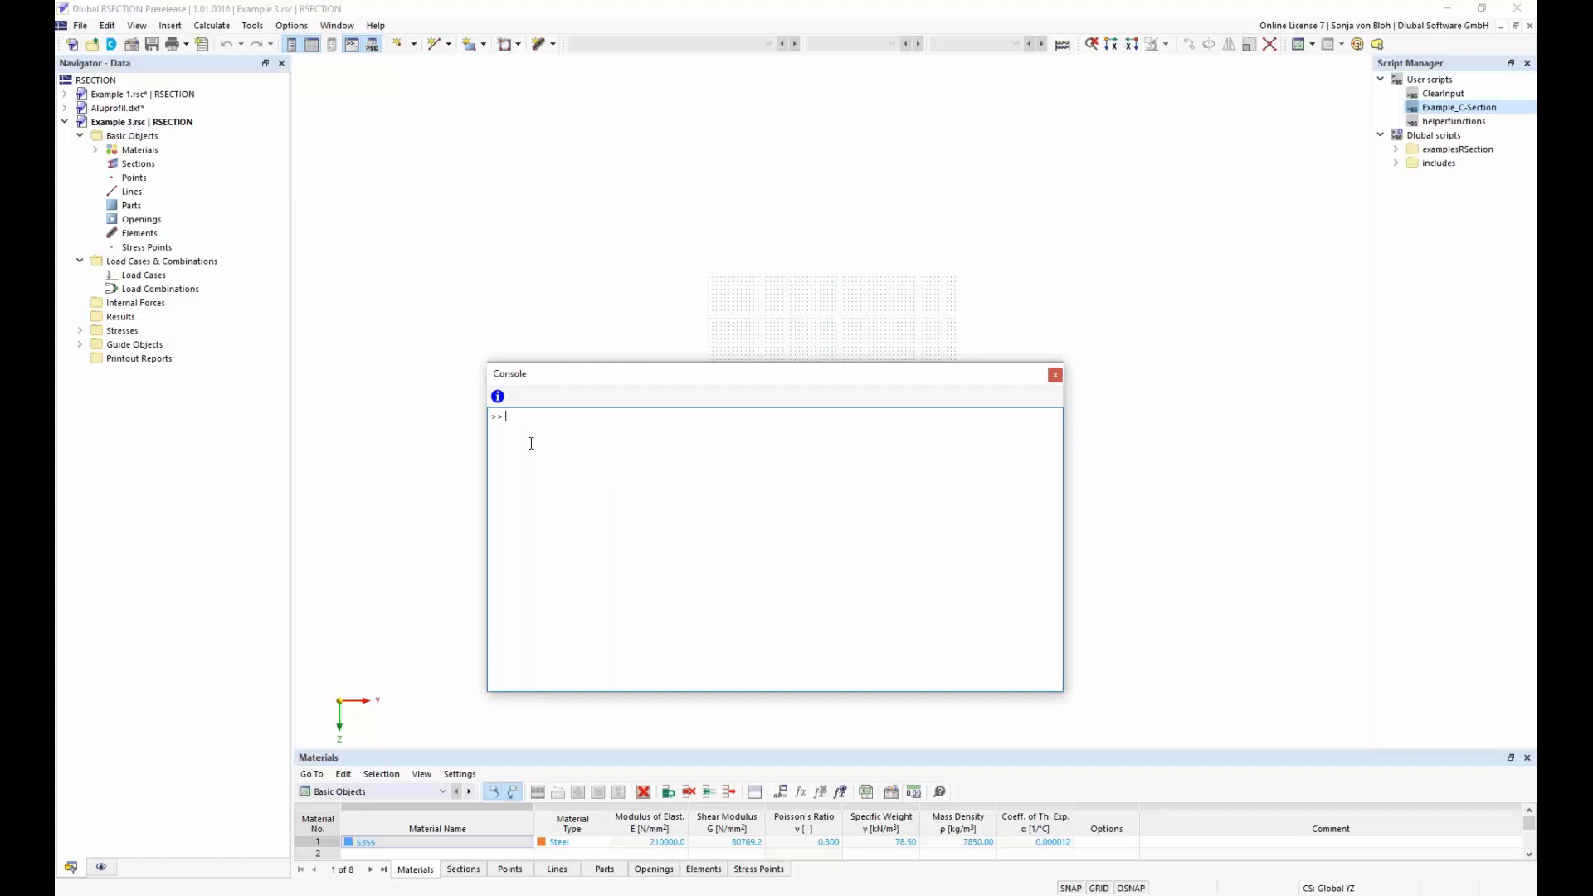
pyautogui.click(498, 397)
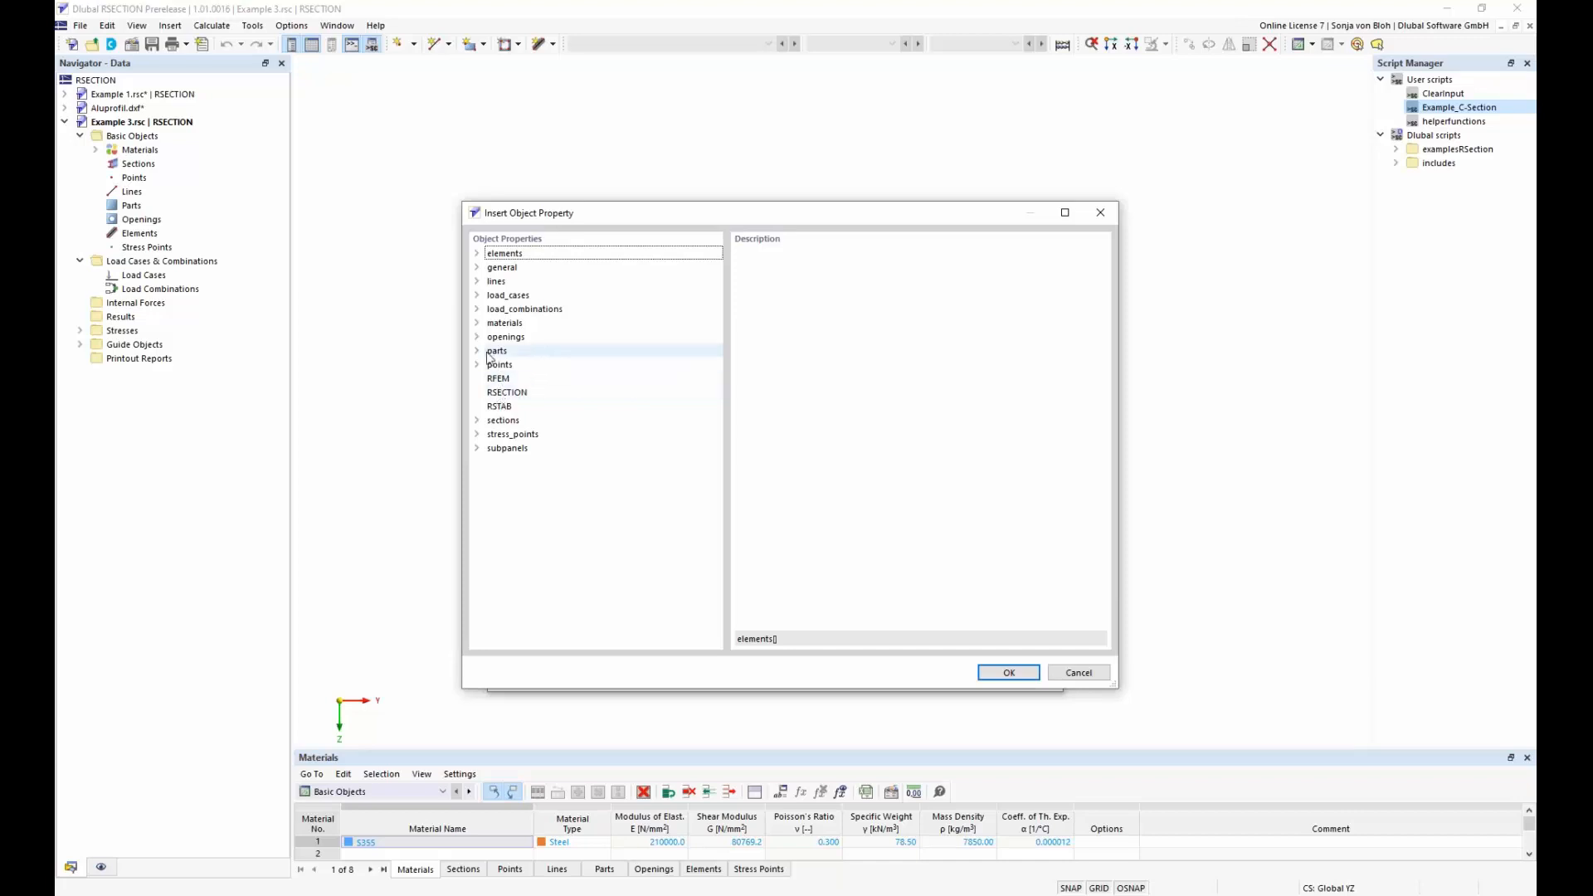
pyautogui.click(477, 364)
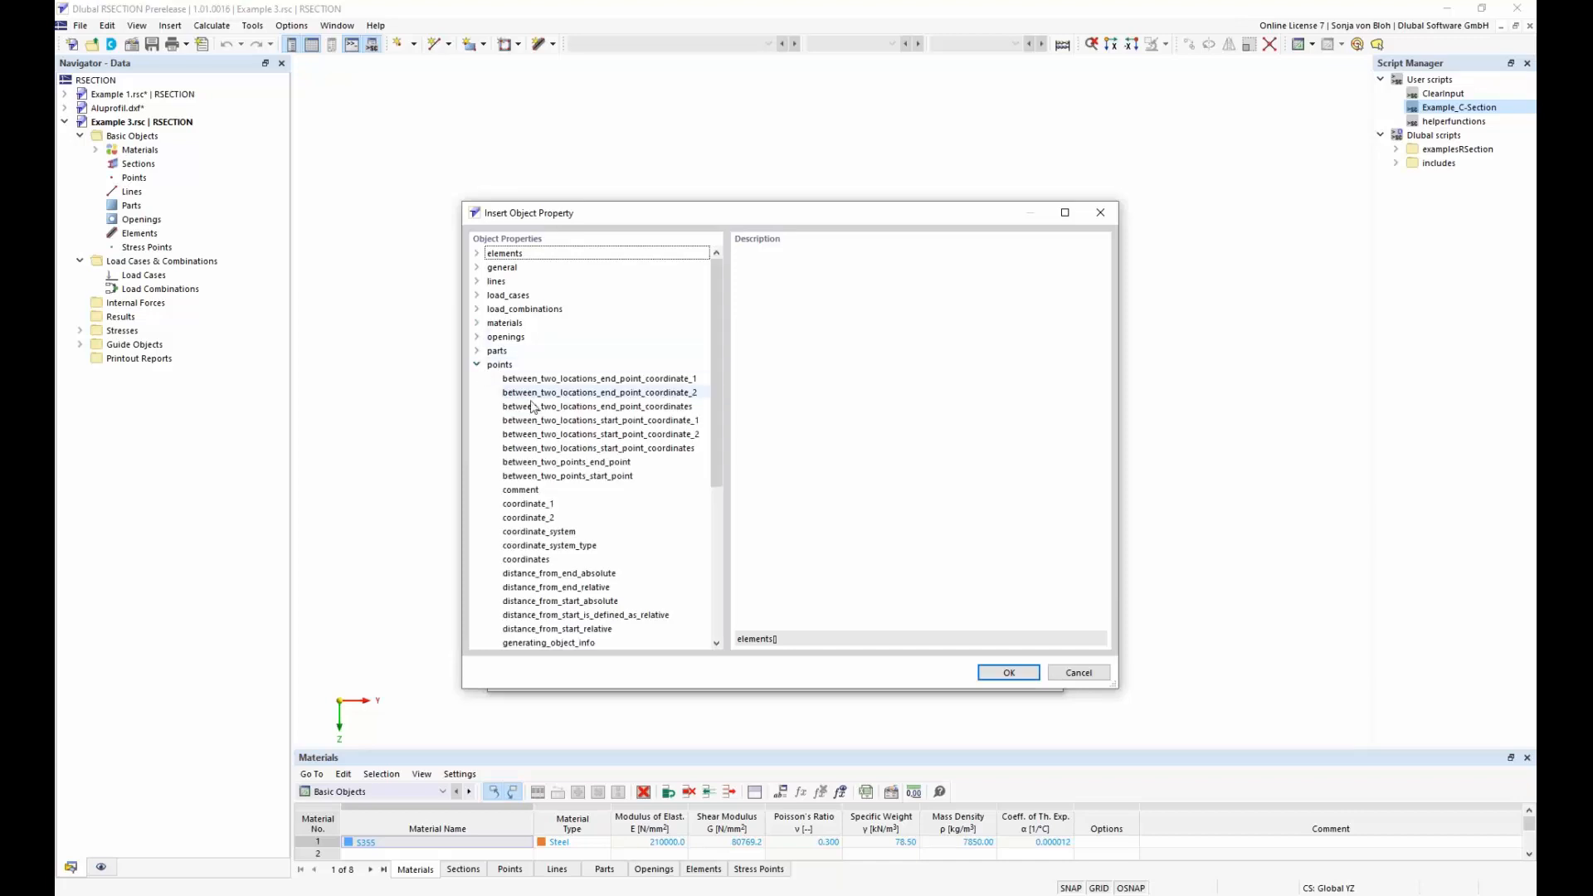
pyautogui.click(539, 504)
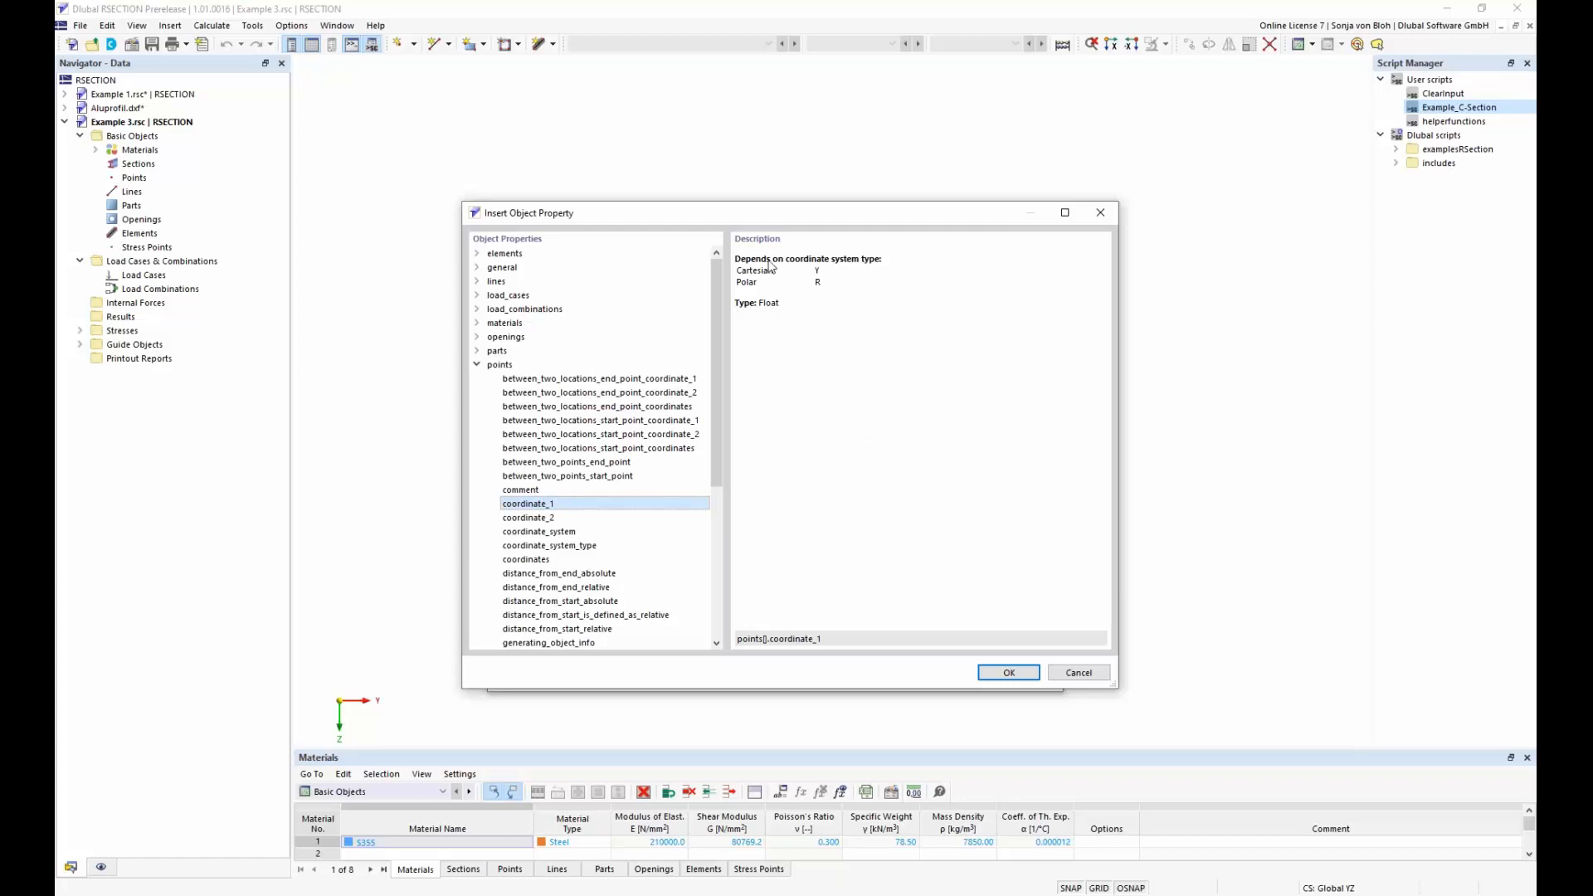
pyautogui.click(1079, 673)
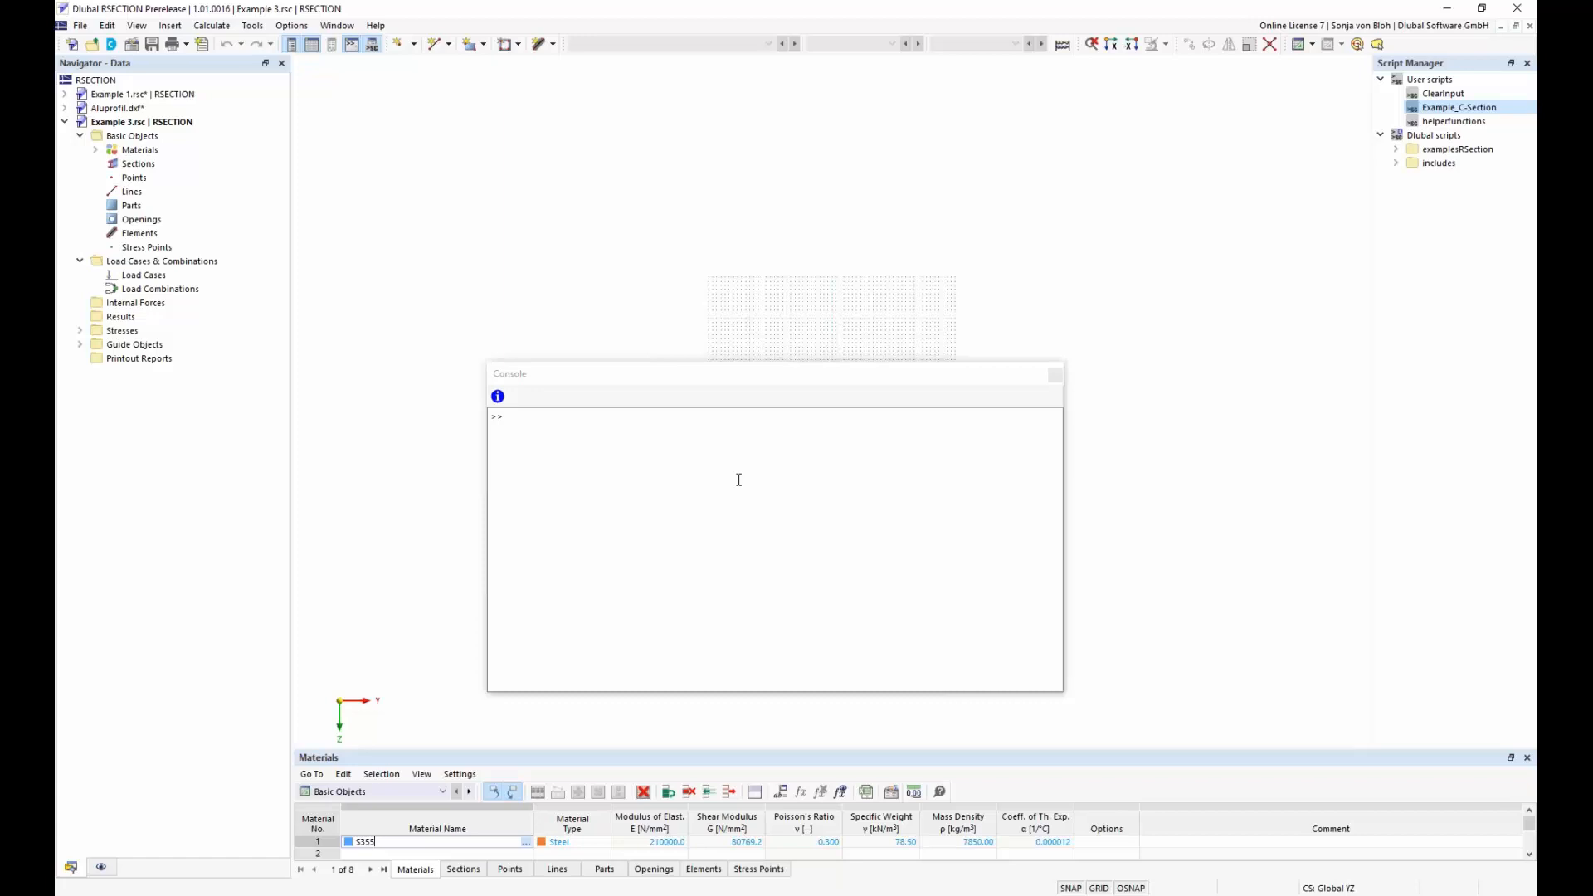
# Show the points table and create point 1 from the console with points.create(1)
pyautogui.click(509, 870)
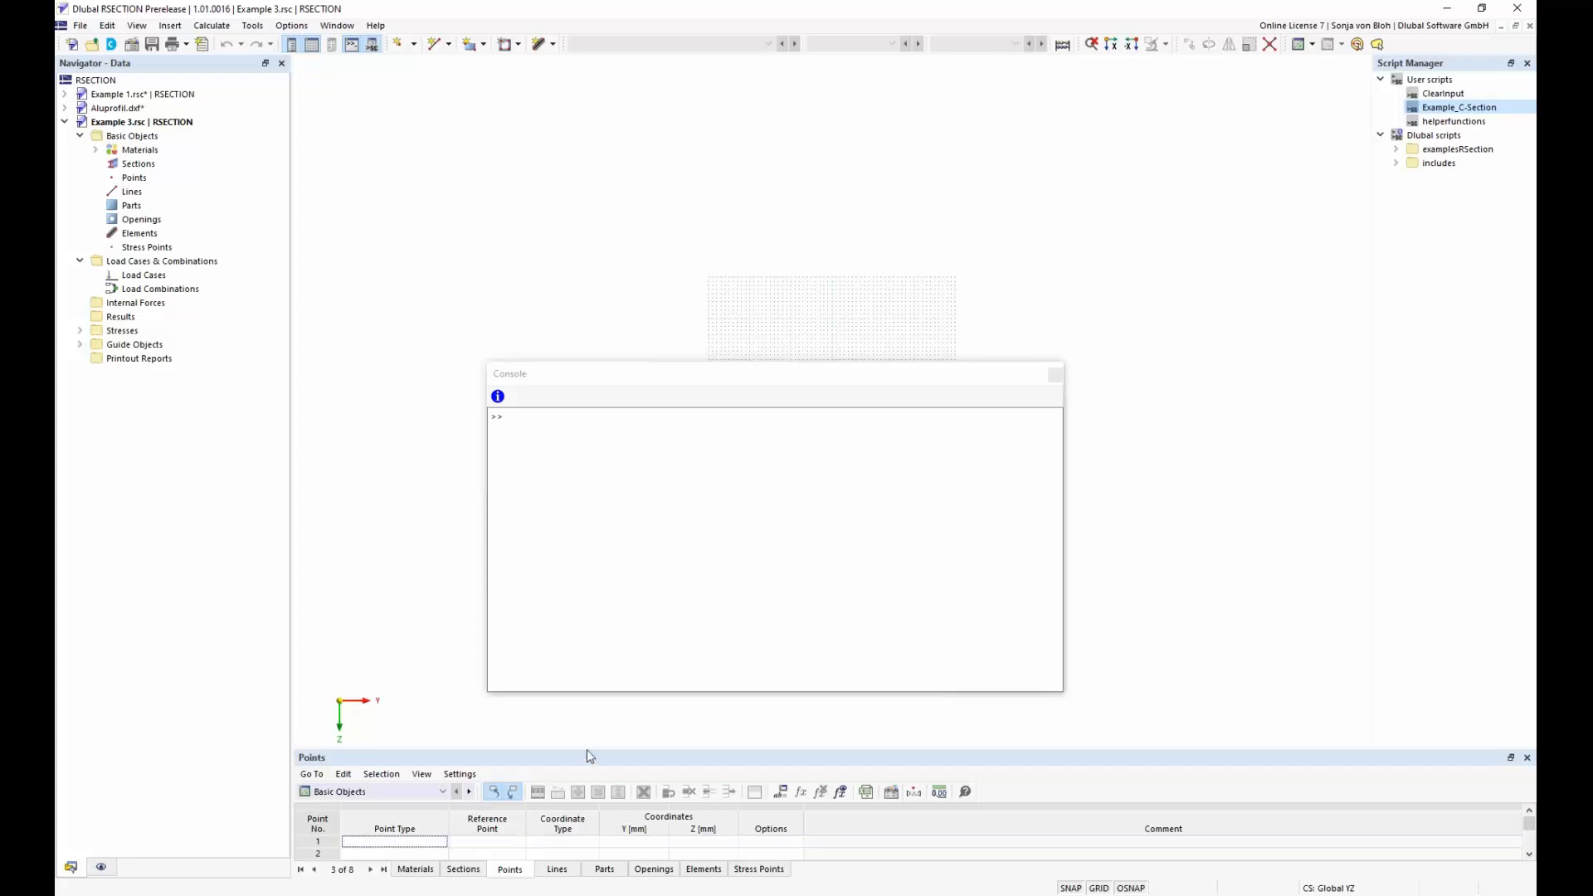
pyautogui.click(526, 429)
pyautogui.write('poi')
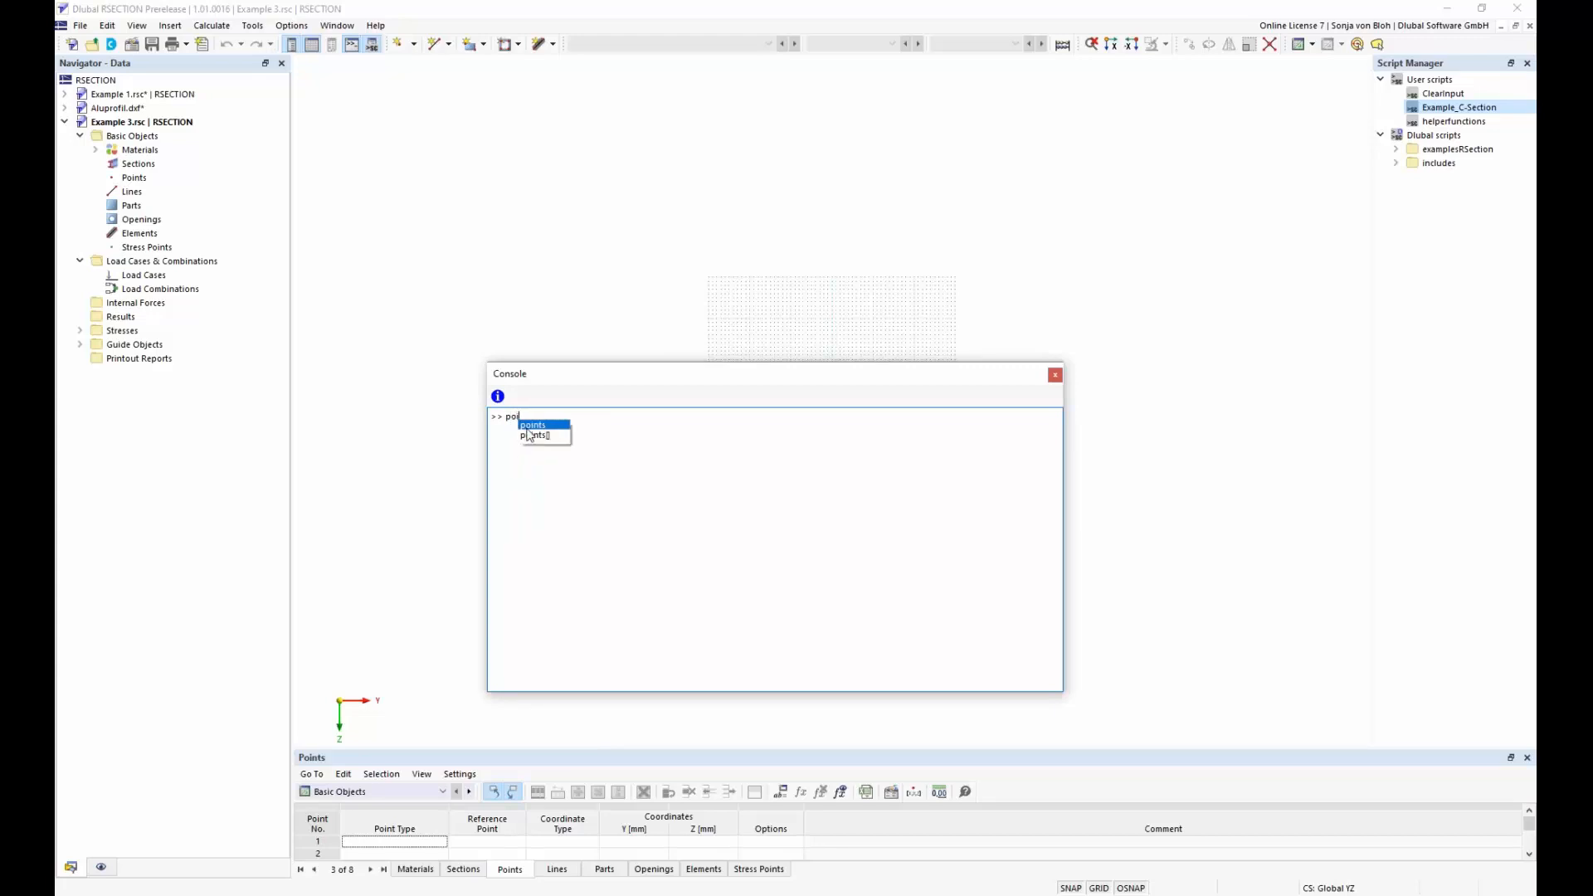
pyautogui.press('Return')
pyautogui.write('.')
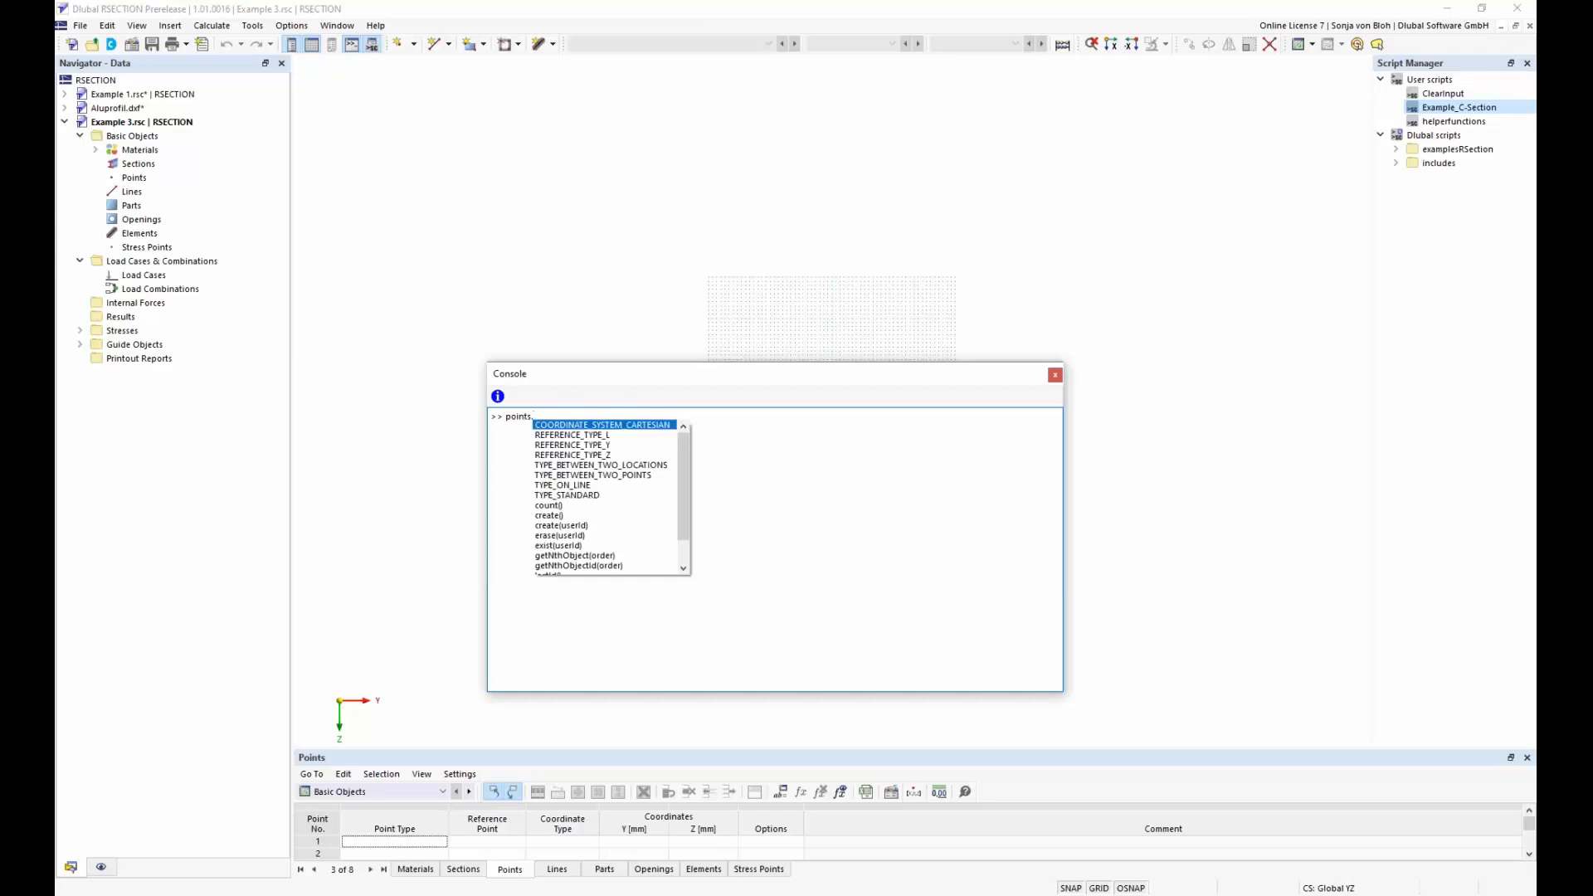
pyautogui.write('create')
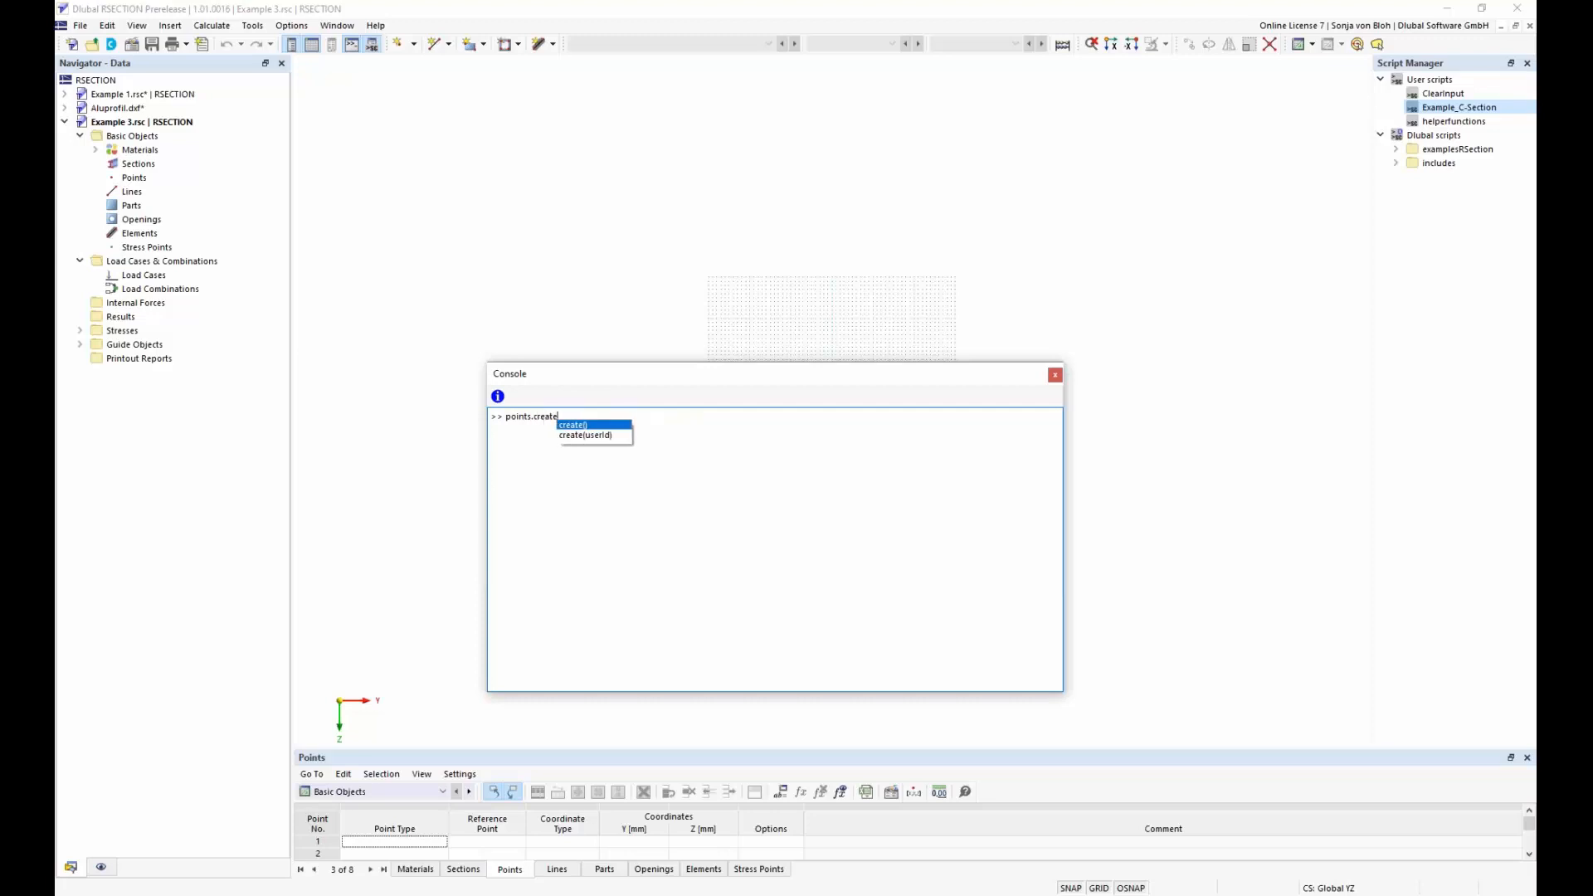
pyautogui.press('Escape')
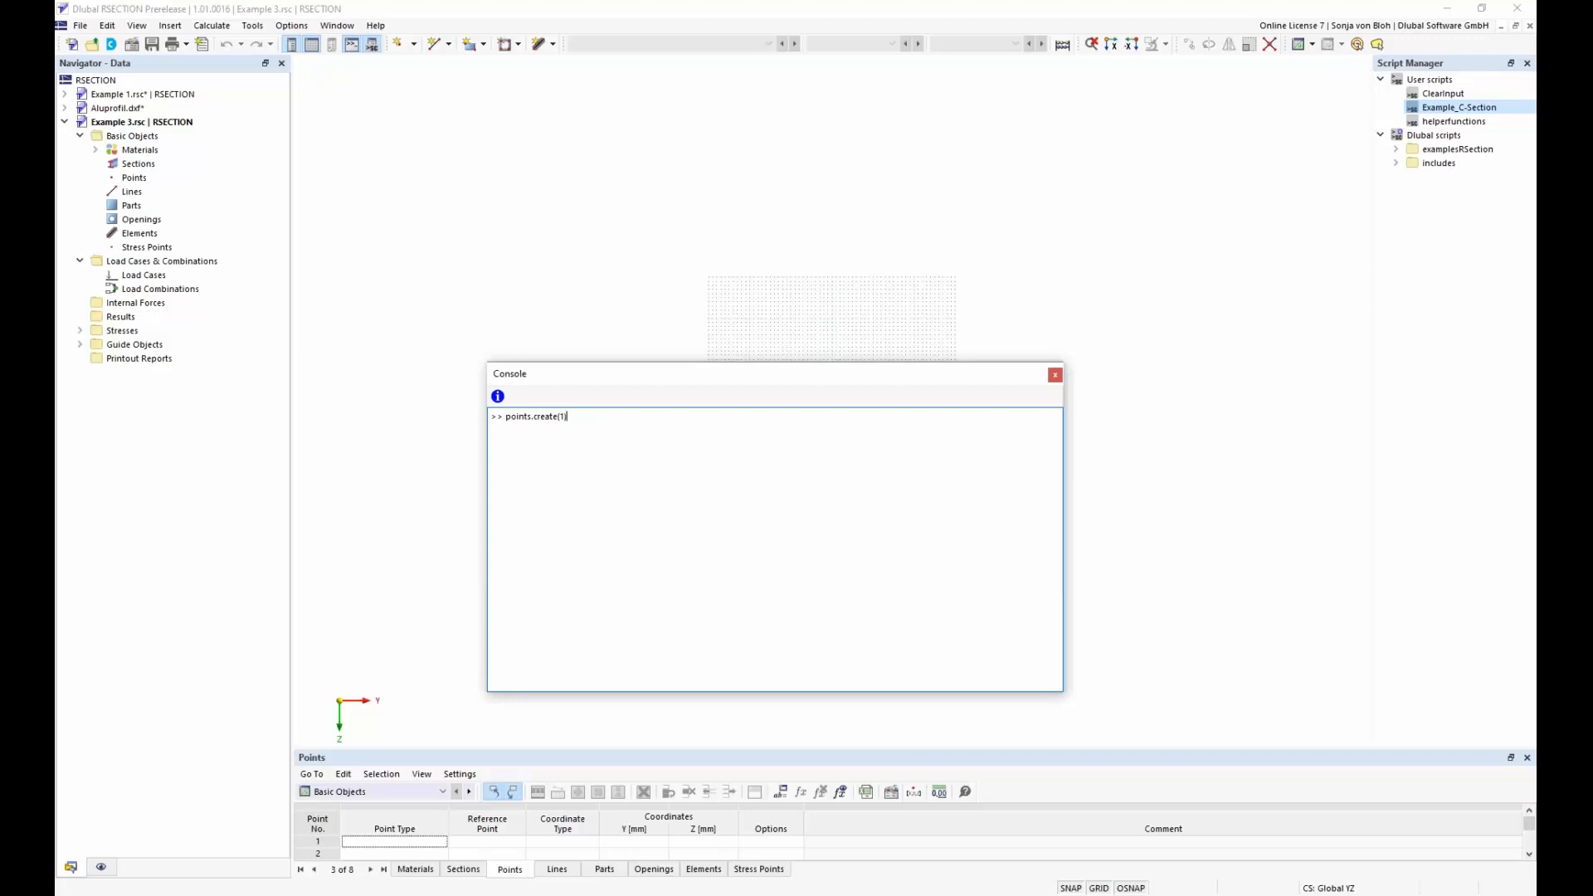
pyautogui.press('Return')
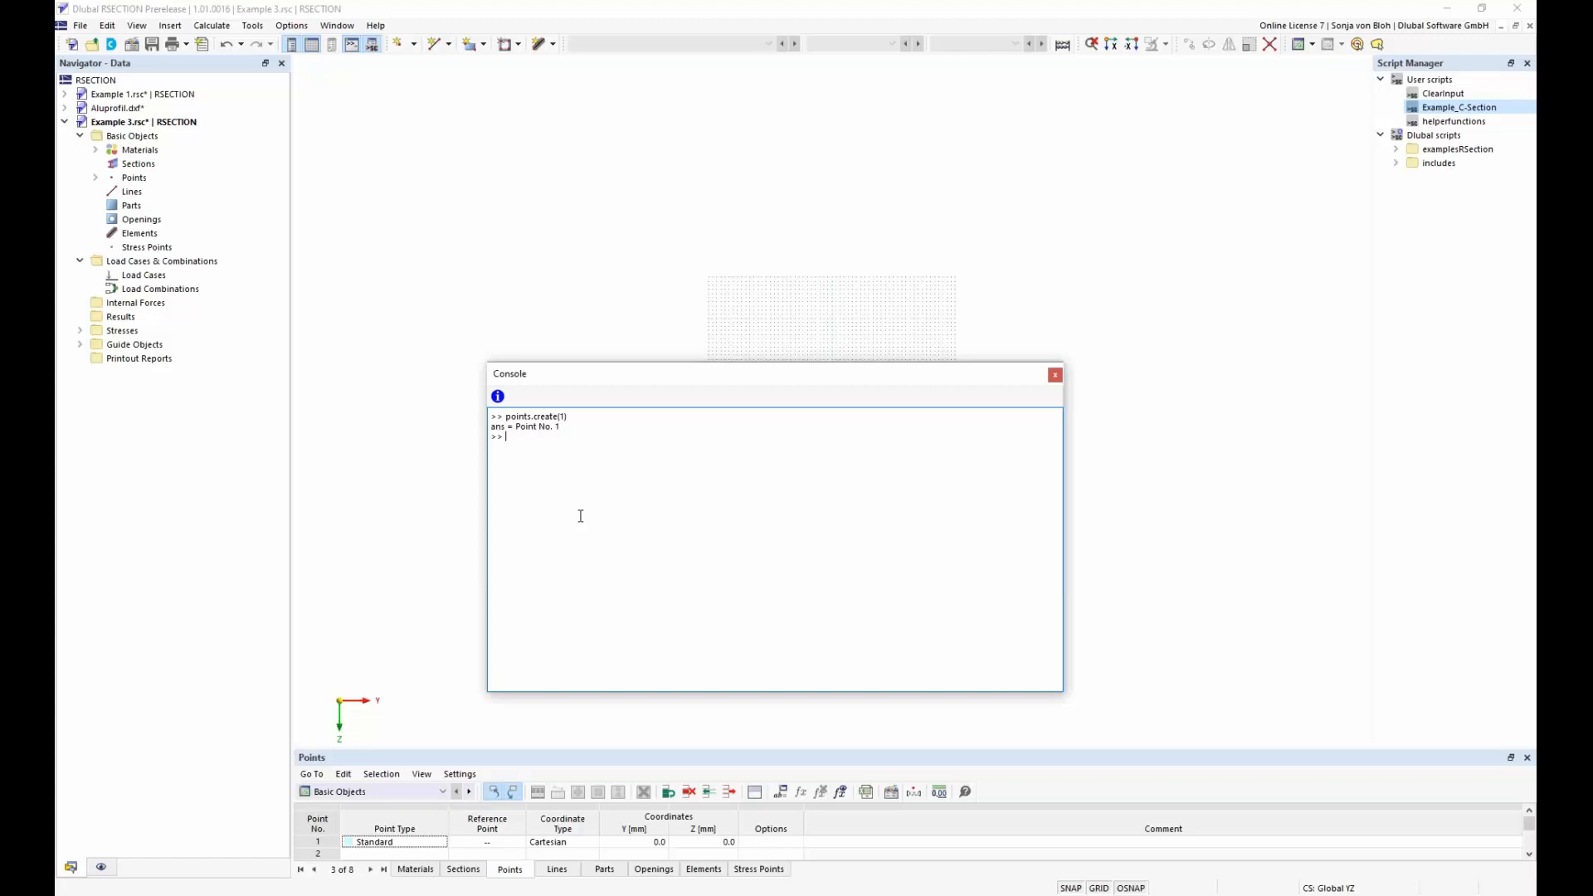
# Set the Y coordinate of point 1 with the console command points[1].coordinate_1=0.005
pyautogui.write('points[1')
pyautogui.write('.')
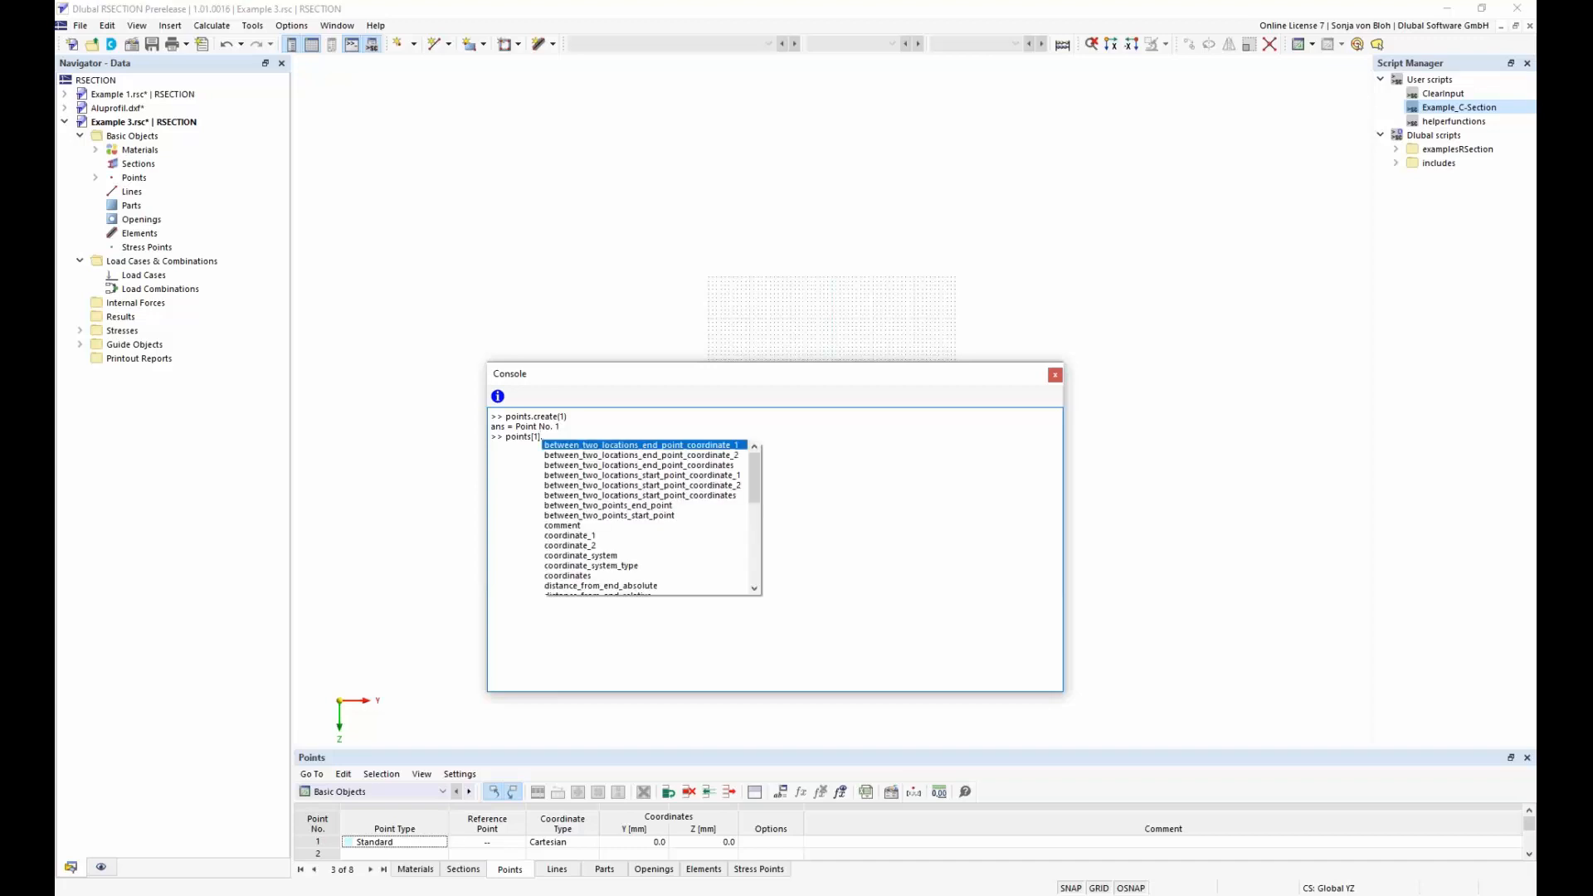
pyautogui.doubleClick(587, 536)
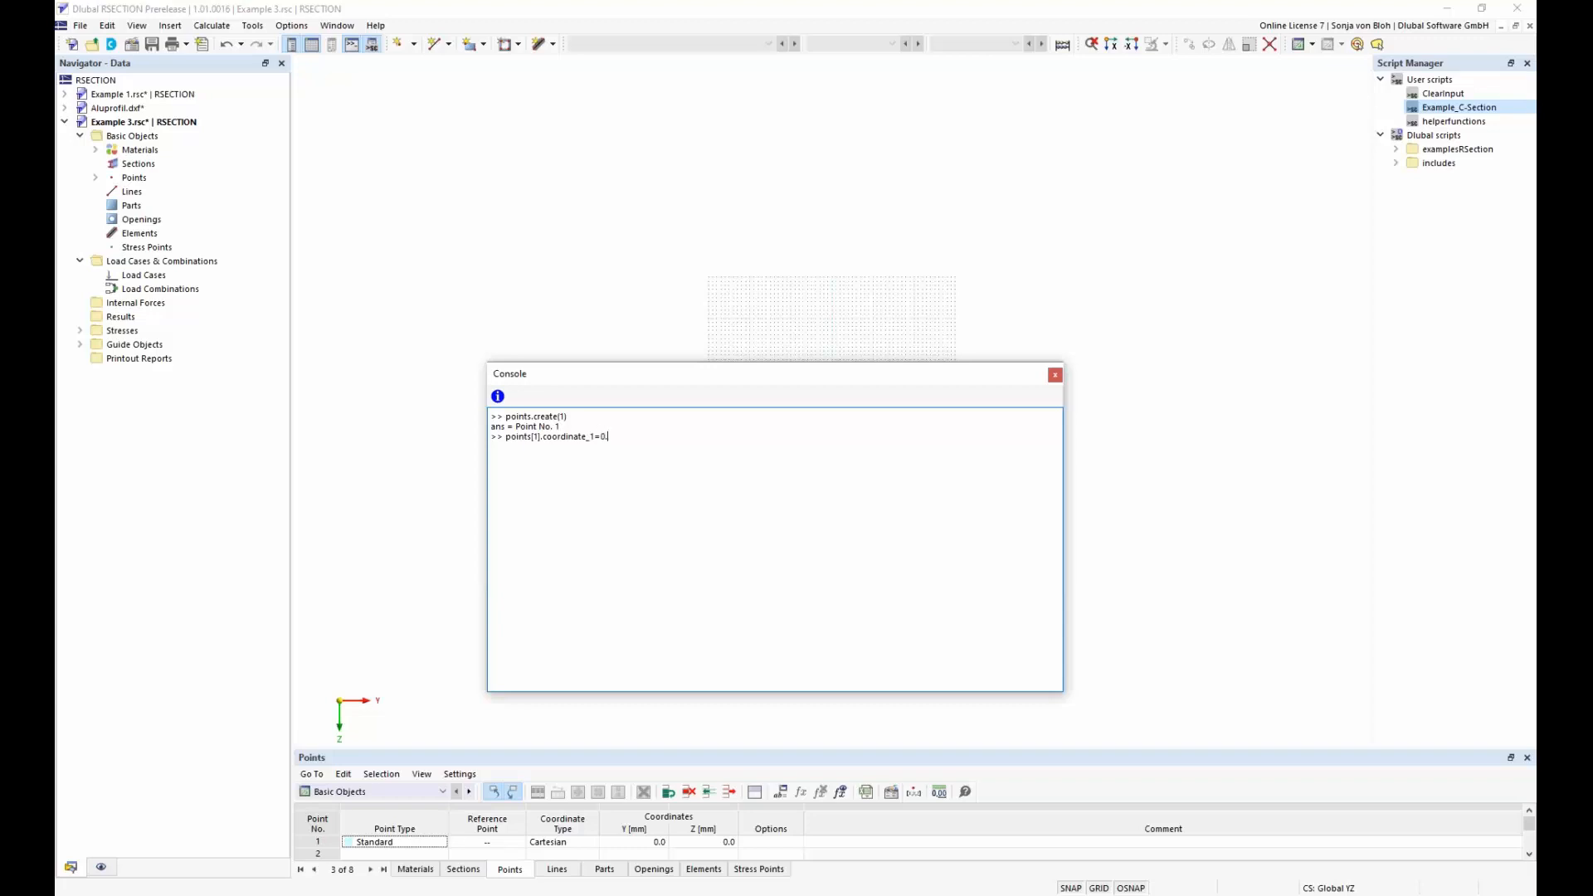
pyautogui.write('005')
pyautogui.press('Return')
# Set the Z coordinate of point 1 with the console command points[1].coordinate_2=8mm
pyautogui.write('points')
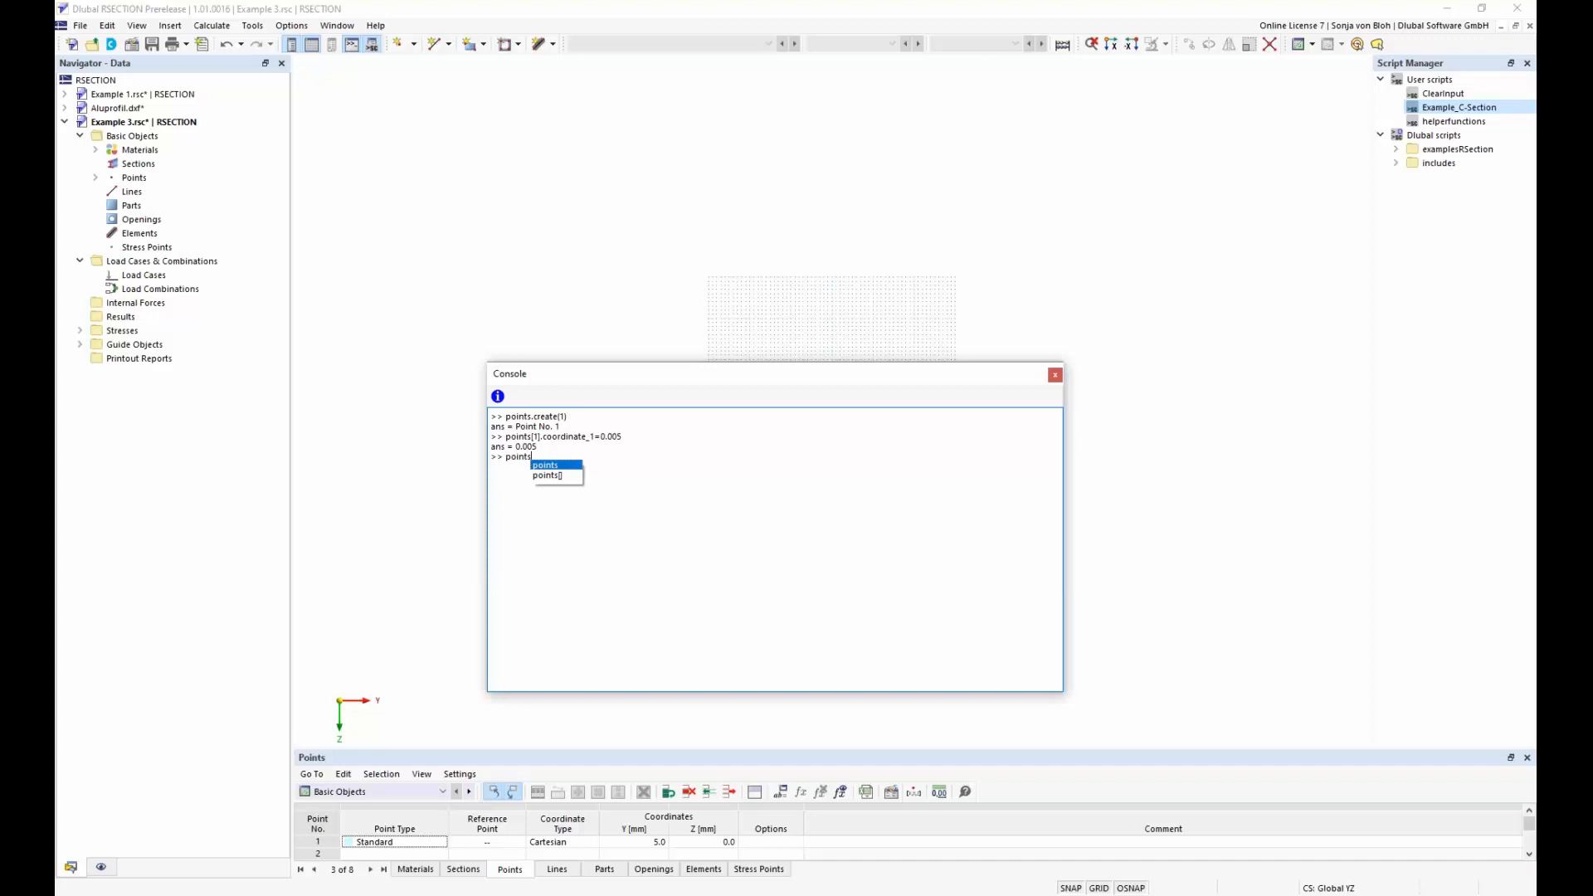
pyautogui.write('[1].coo')
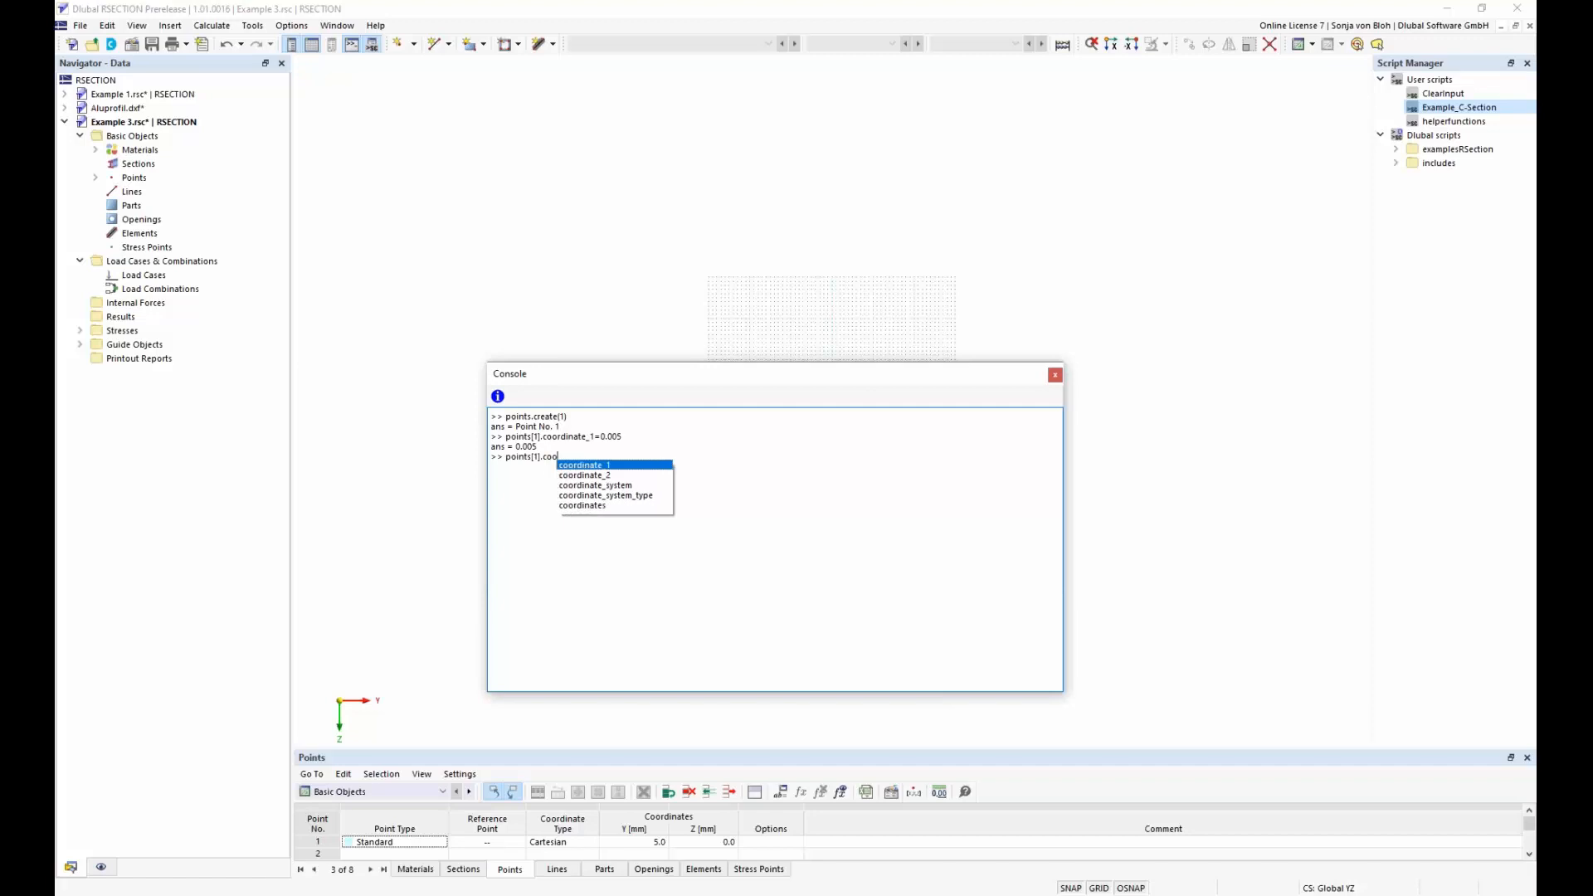
pyautogui.press('Down')
pyautogui.press('Return')
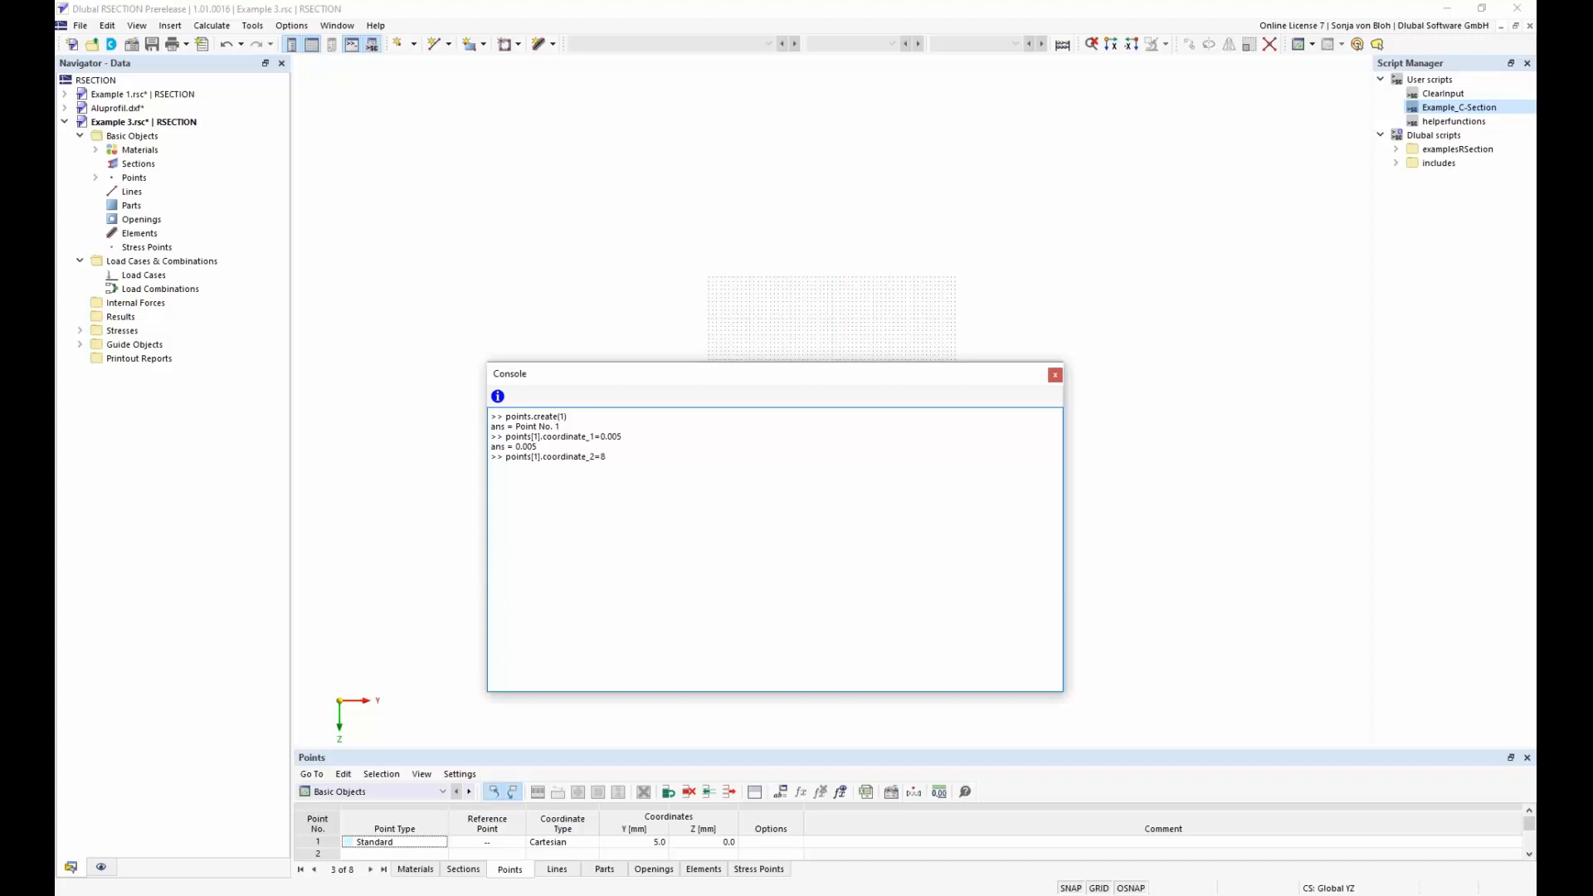
pyautogui.write('=8mm')
pyautogui.press('Return')
# Look through the examplesRSection scripts 01_I-section and 02_C-section and the options available for the user scripts folder
pyautogui.click(1397, 151)
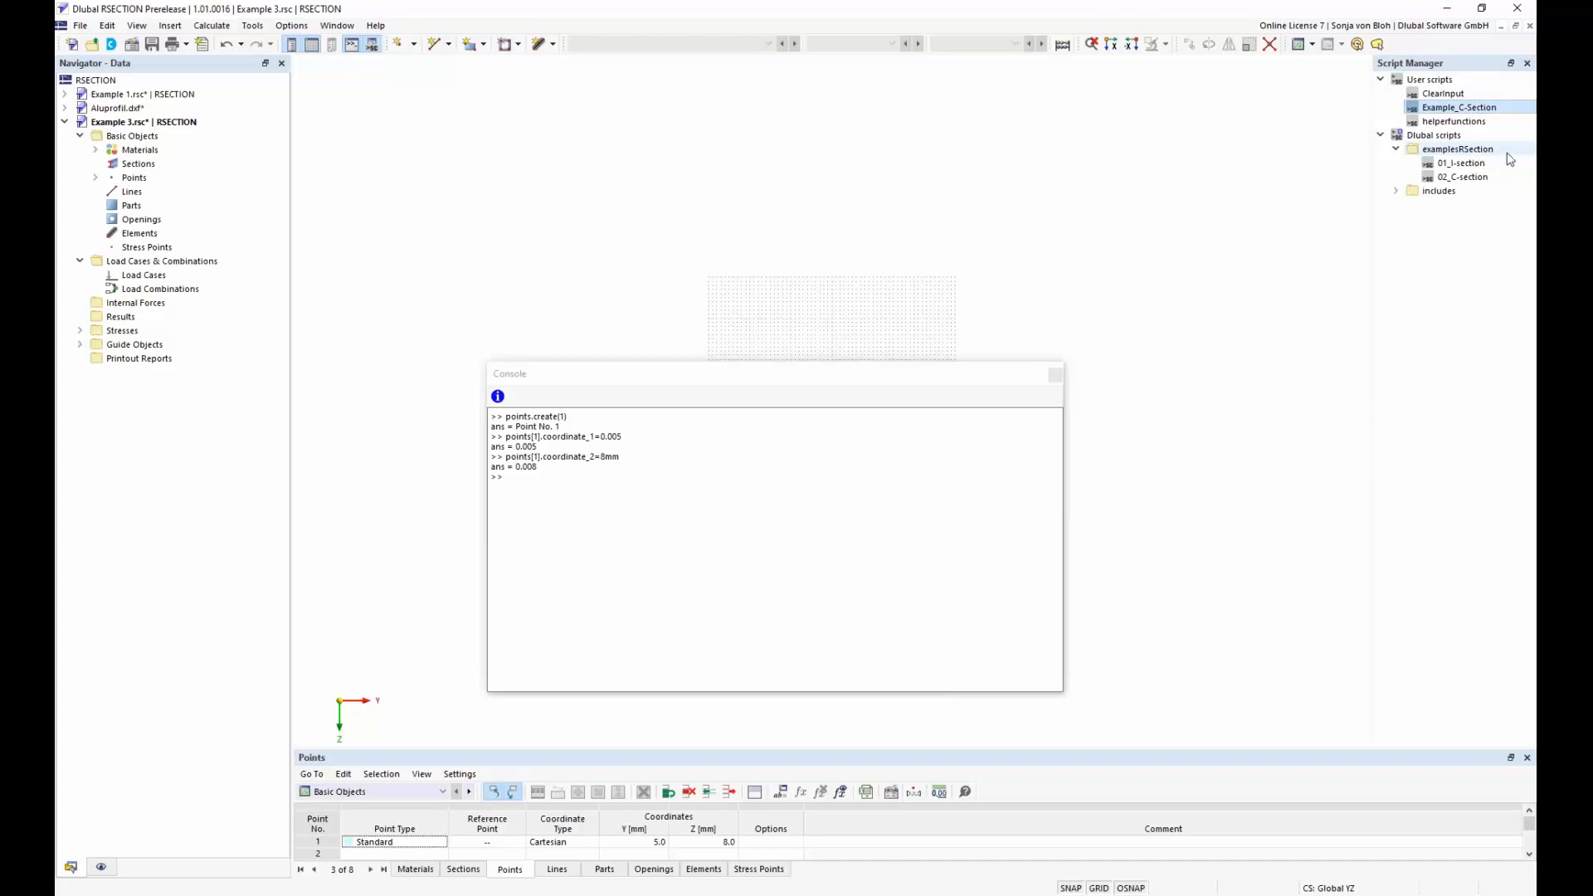
pyautogui.click(1472, 163)
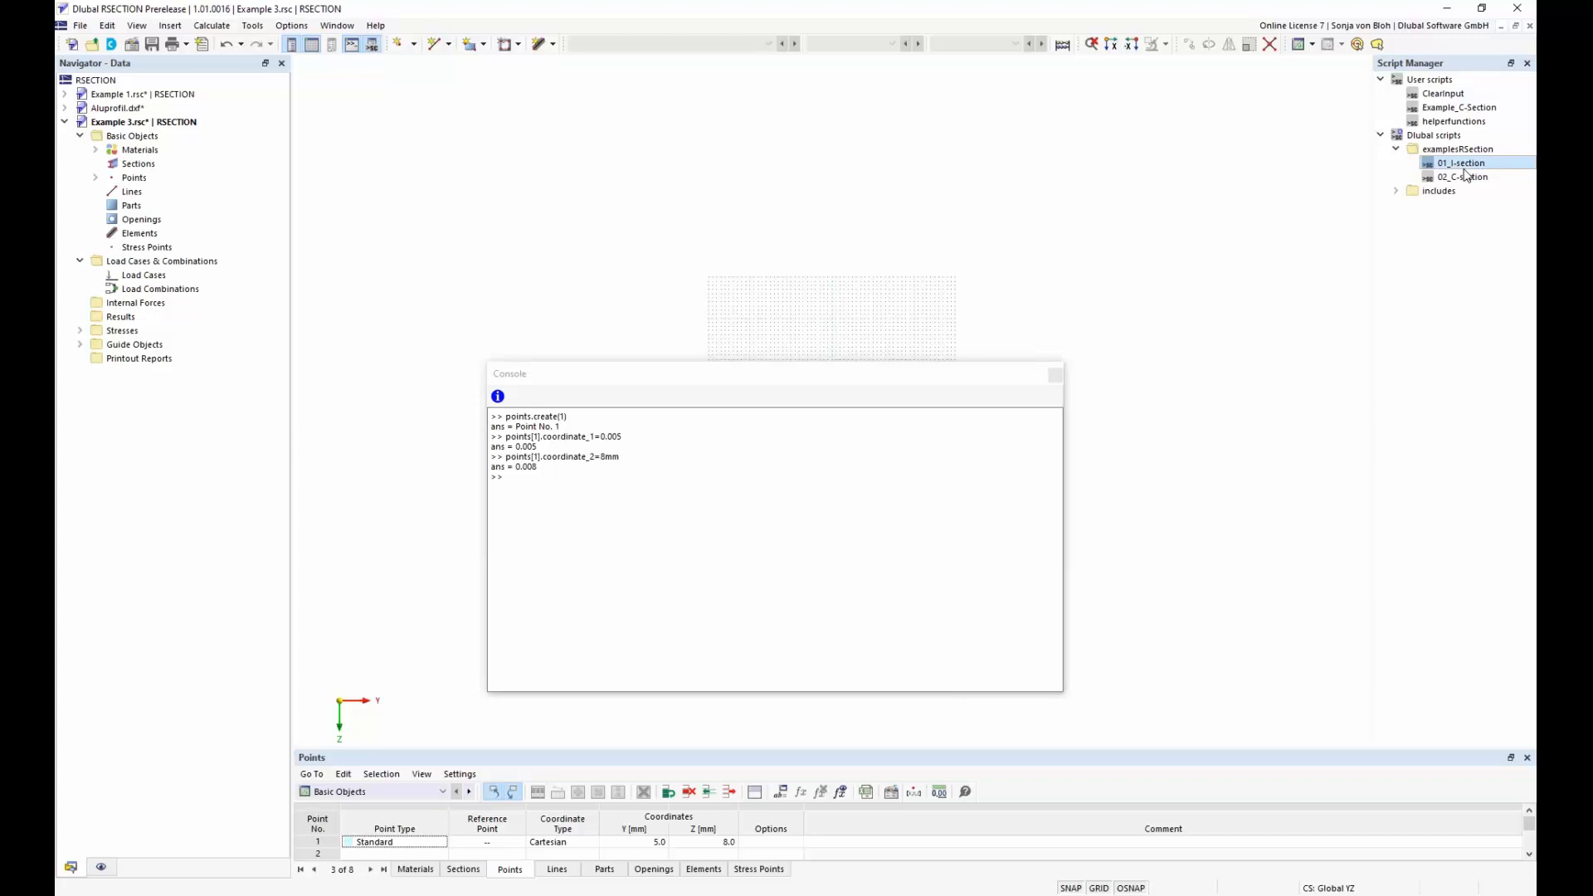
pyautogui.click(1461, 178)
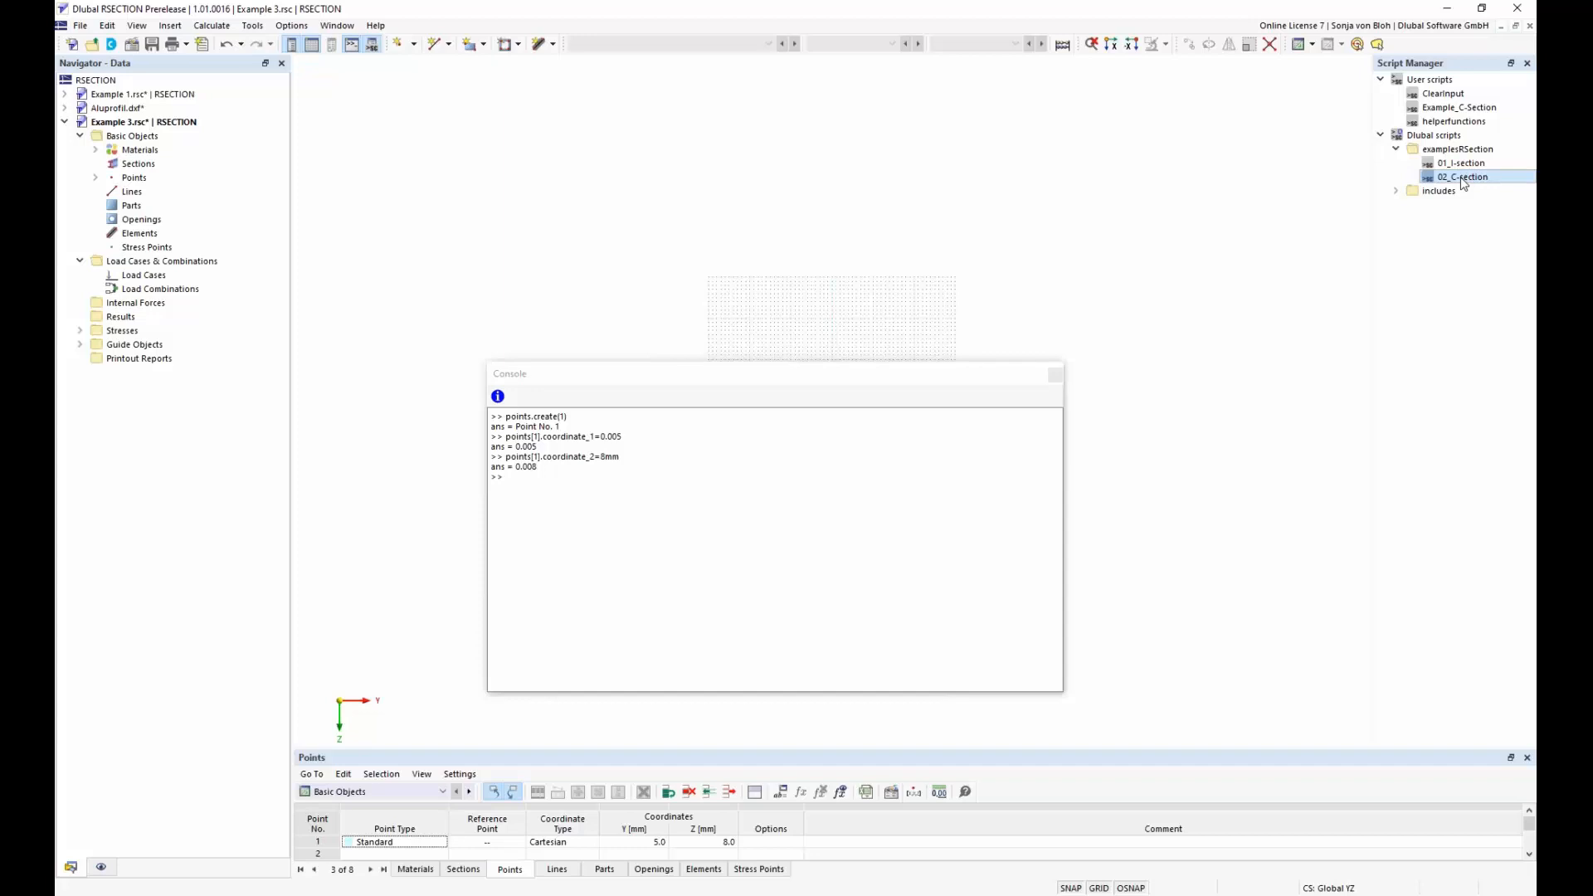
pyautogui.click(1444, 82)
pyautogui.rightClick(1443, 83)
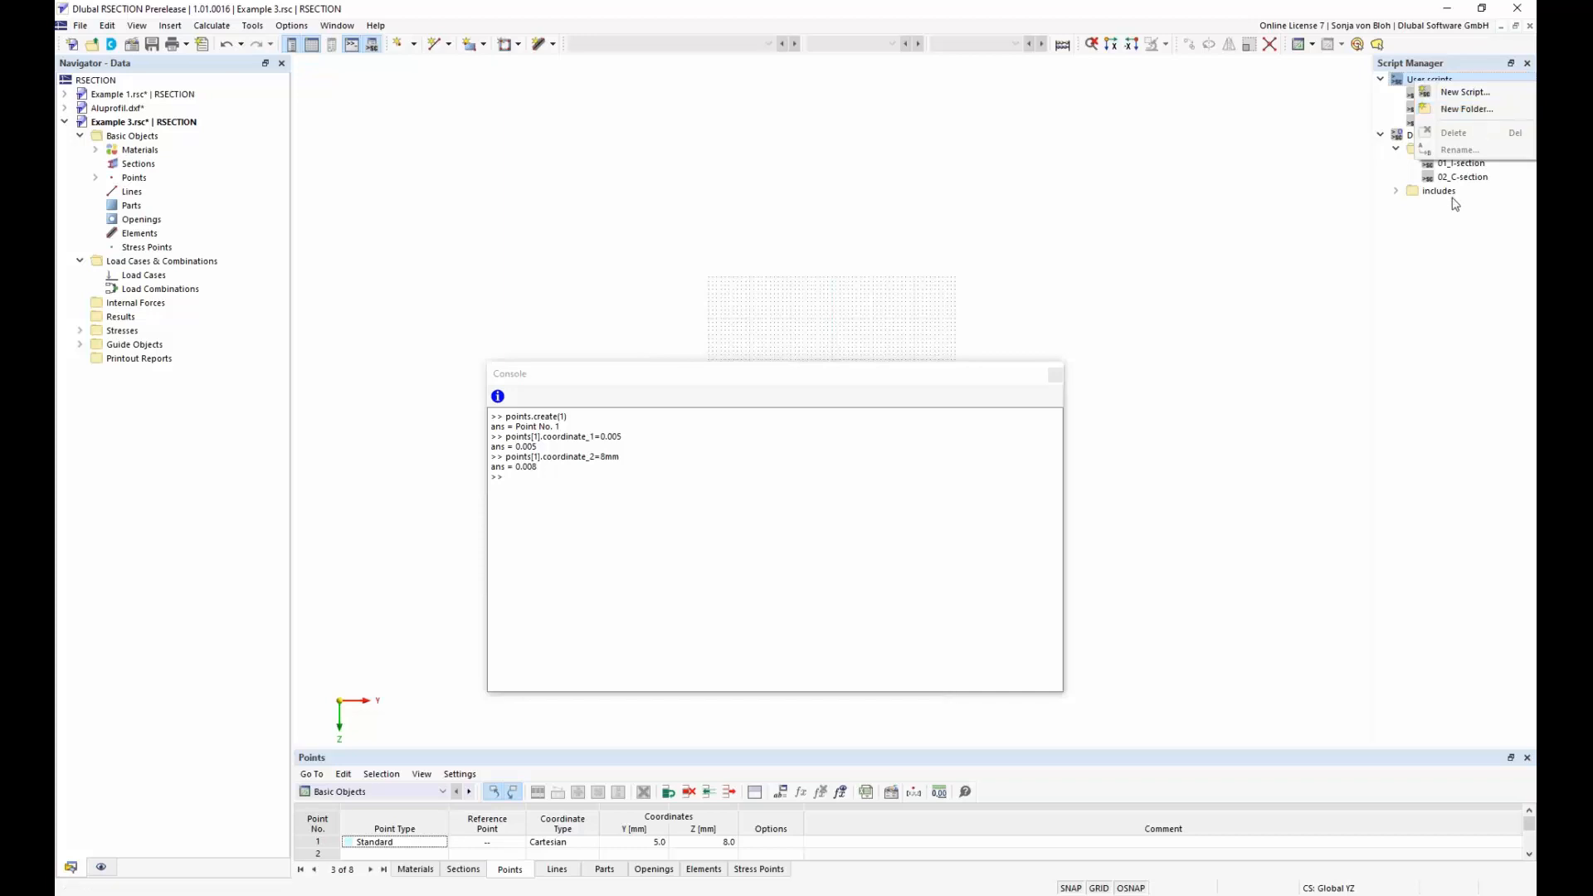
pyautogui.click(1448, 246)
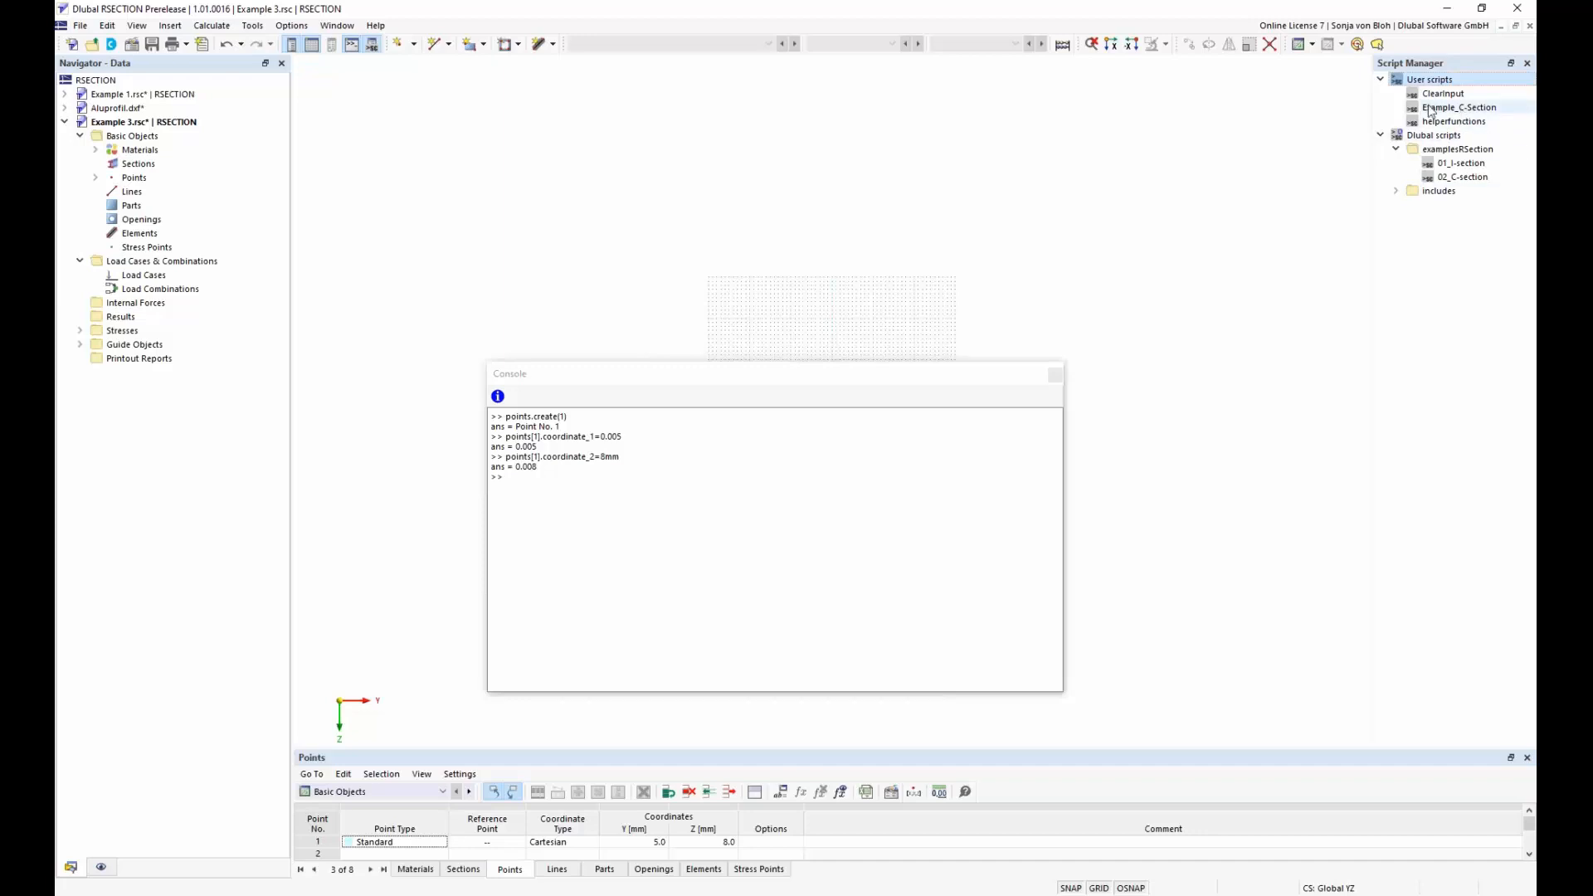
# Launch the user script Example_C-Section to examine its input parameters, and close the wizard without running it
pyautogui.click(1458, 111)
pyautogui.doubleClick(1459, 110)
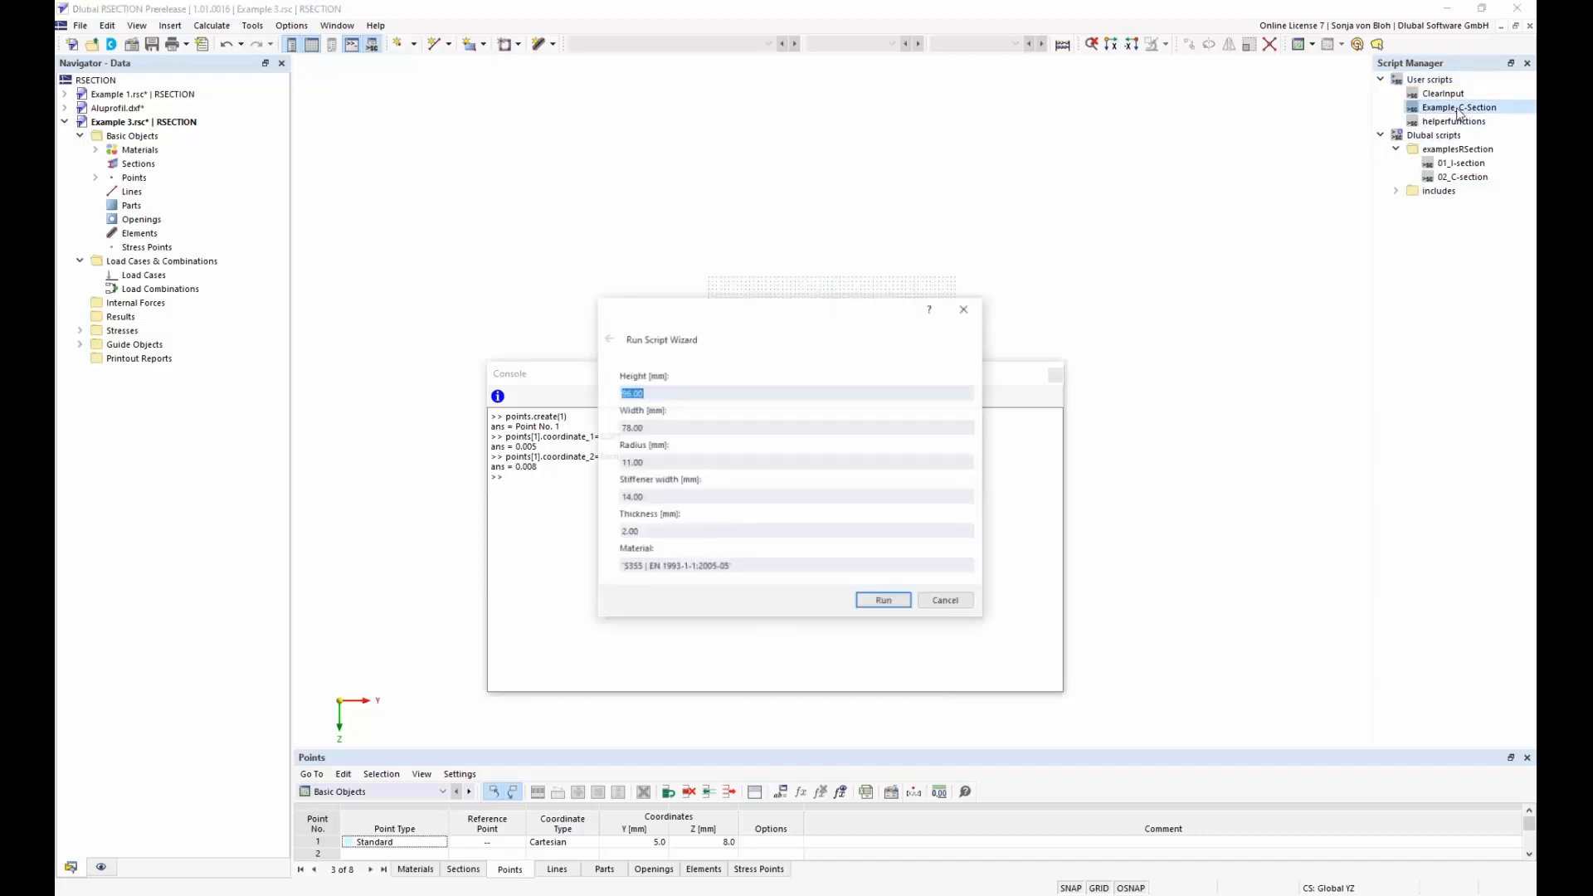
pyautogui.moveTo(800, 320); pyautogui.dragTo(1013, 122)
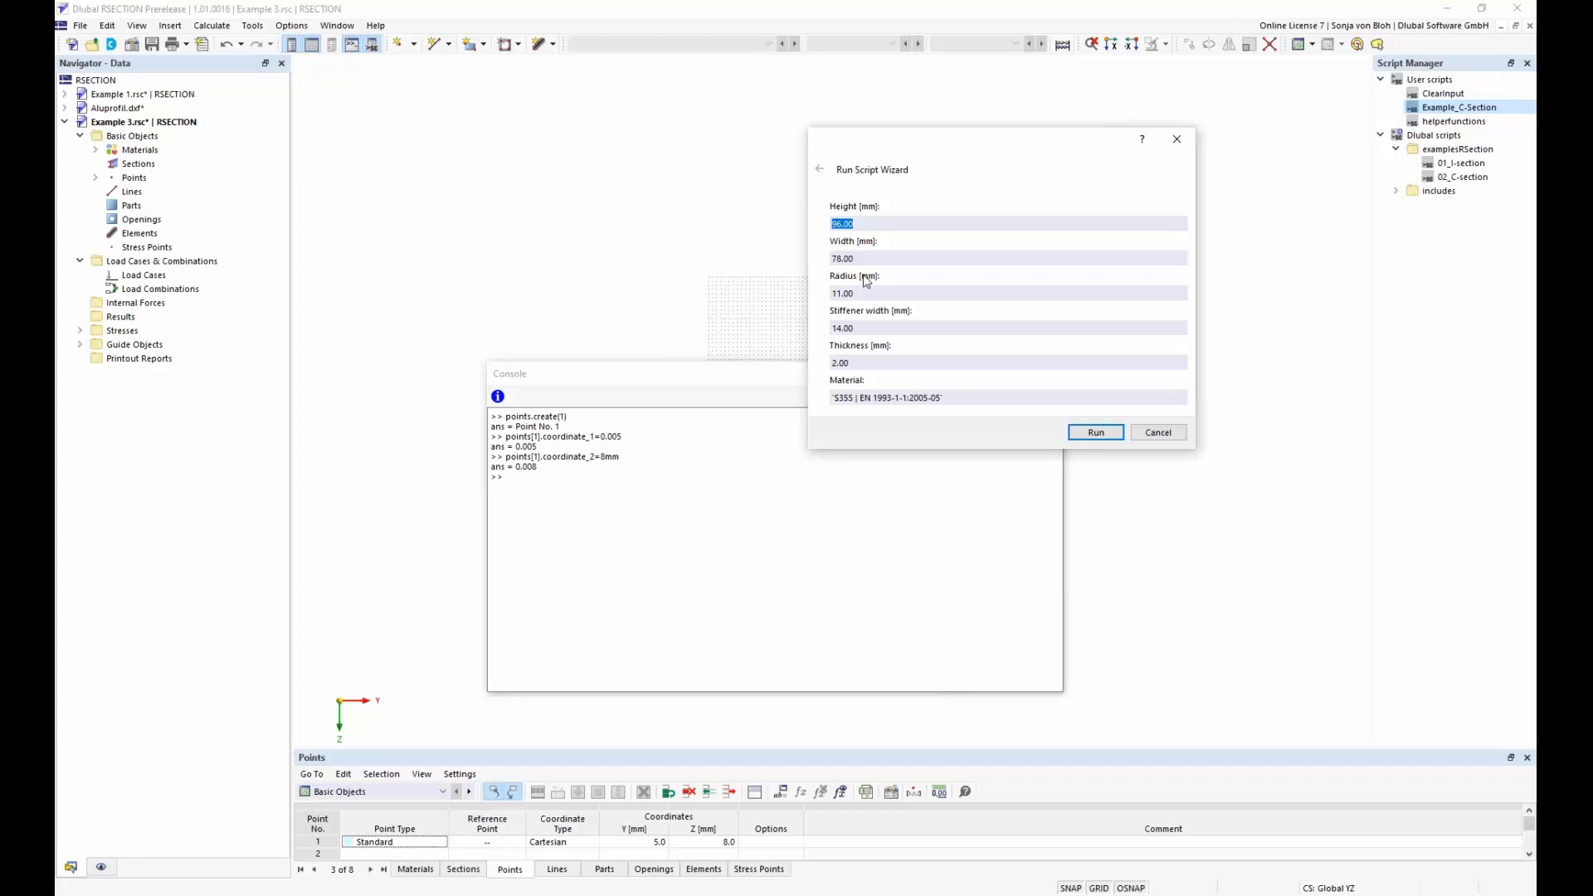
pyautogui.click(1178, 140)
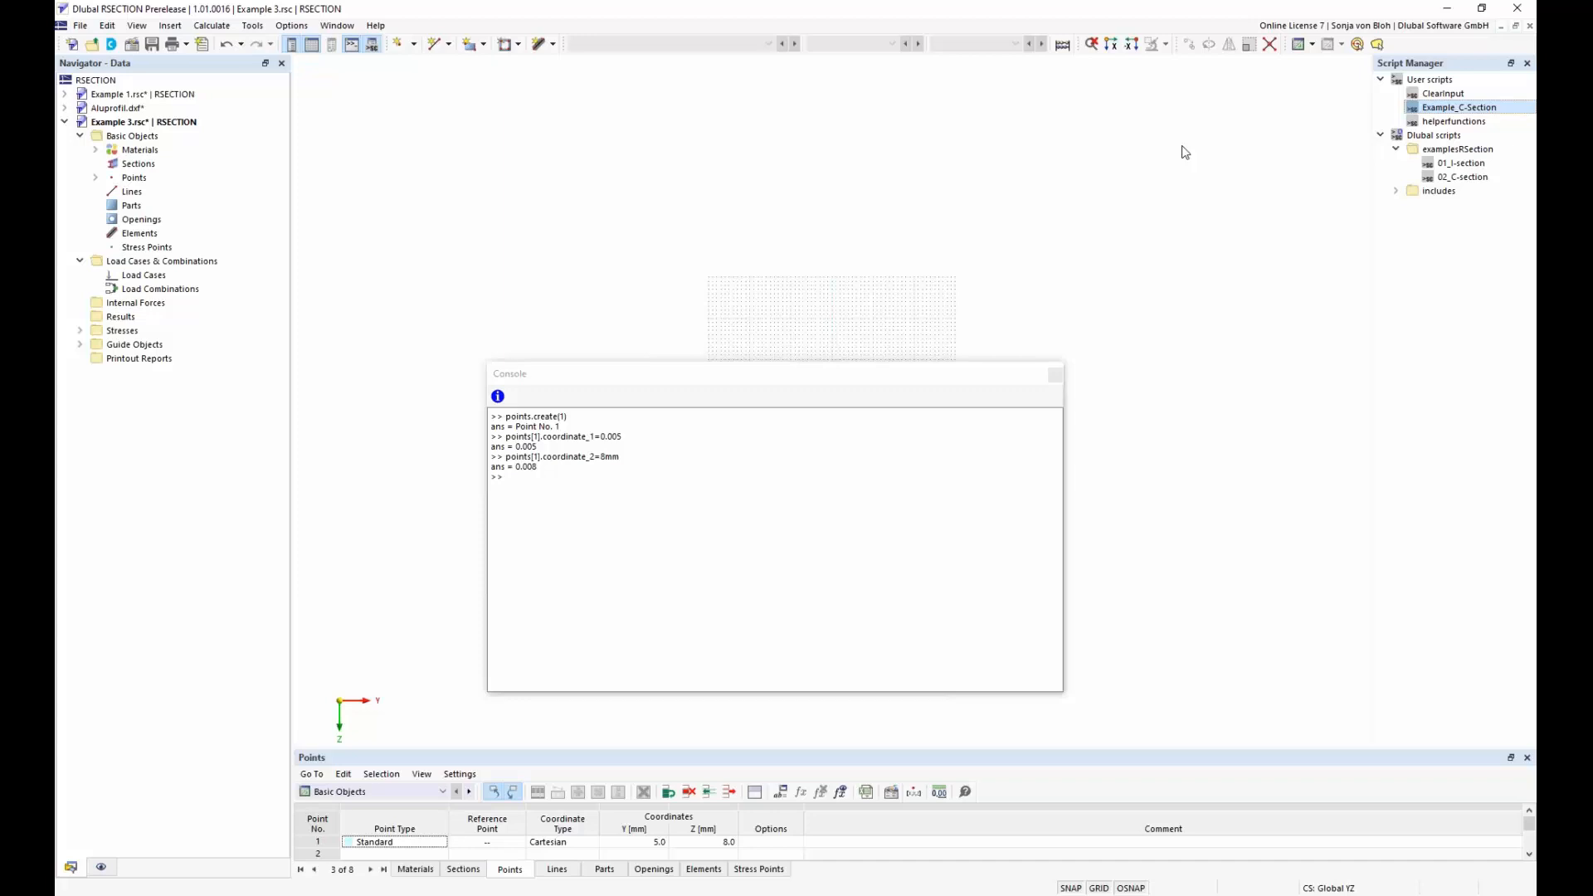
# Open the Example_C-Section properties XML in Notepad++ and arrange it beside the Eingabemaske.png image in Photos
pyautogui.rightClick(1433, 108)
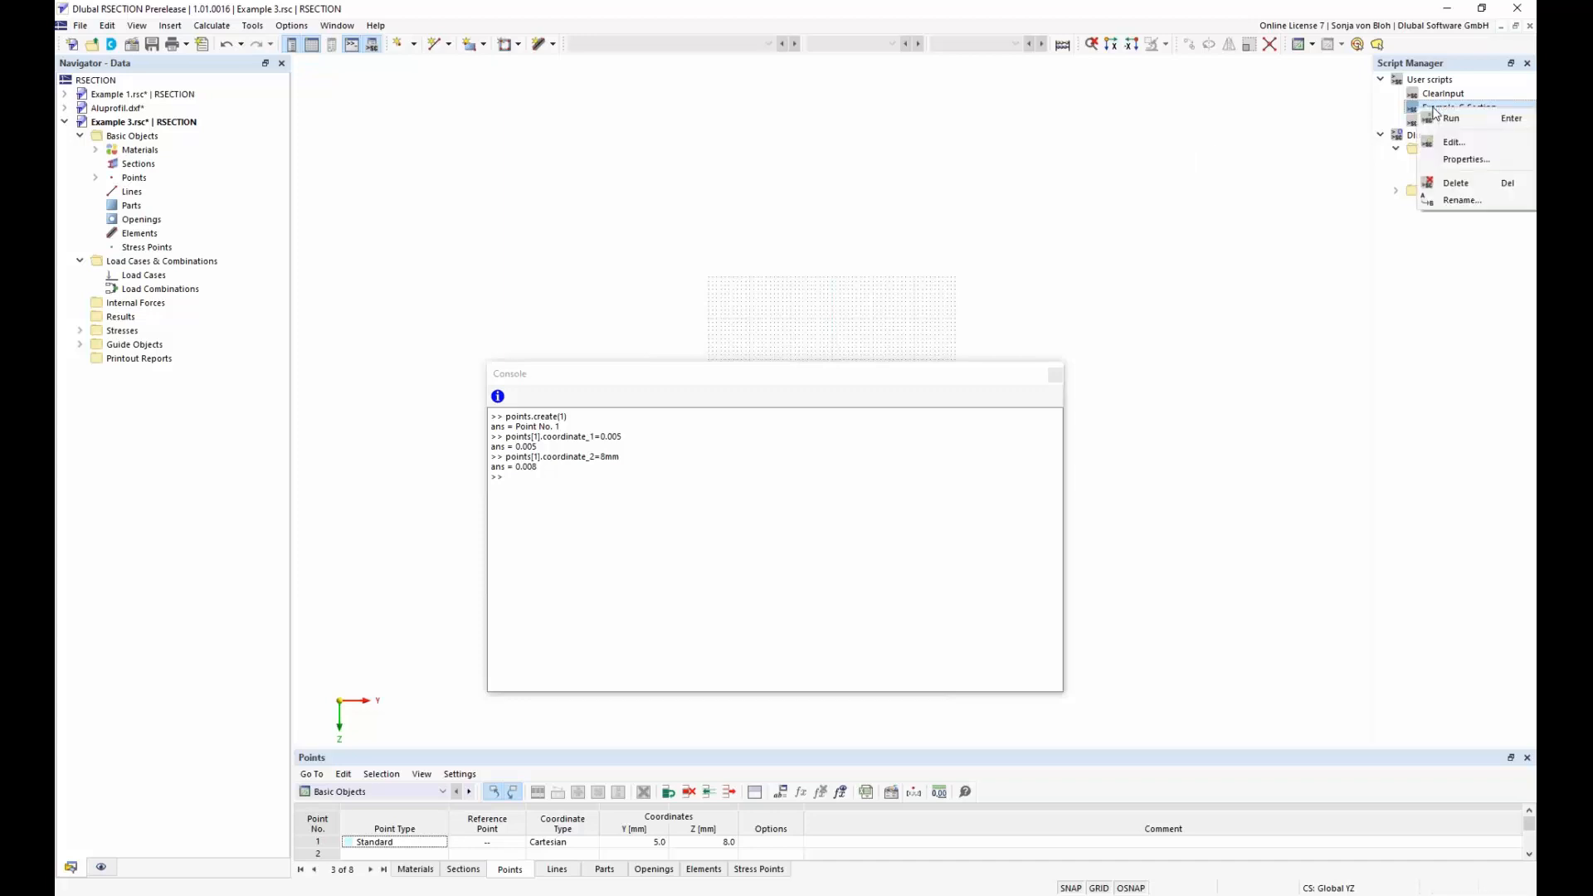
pyautogui.click(1460, 160)
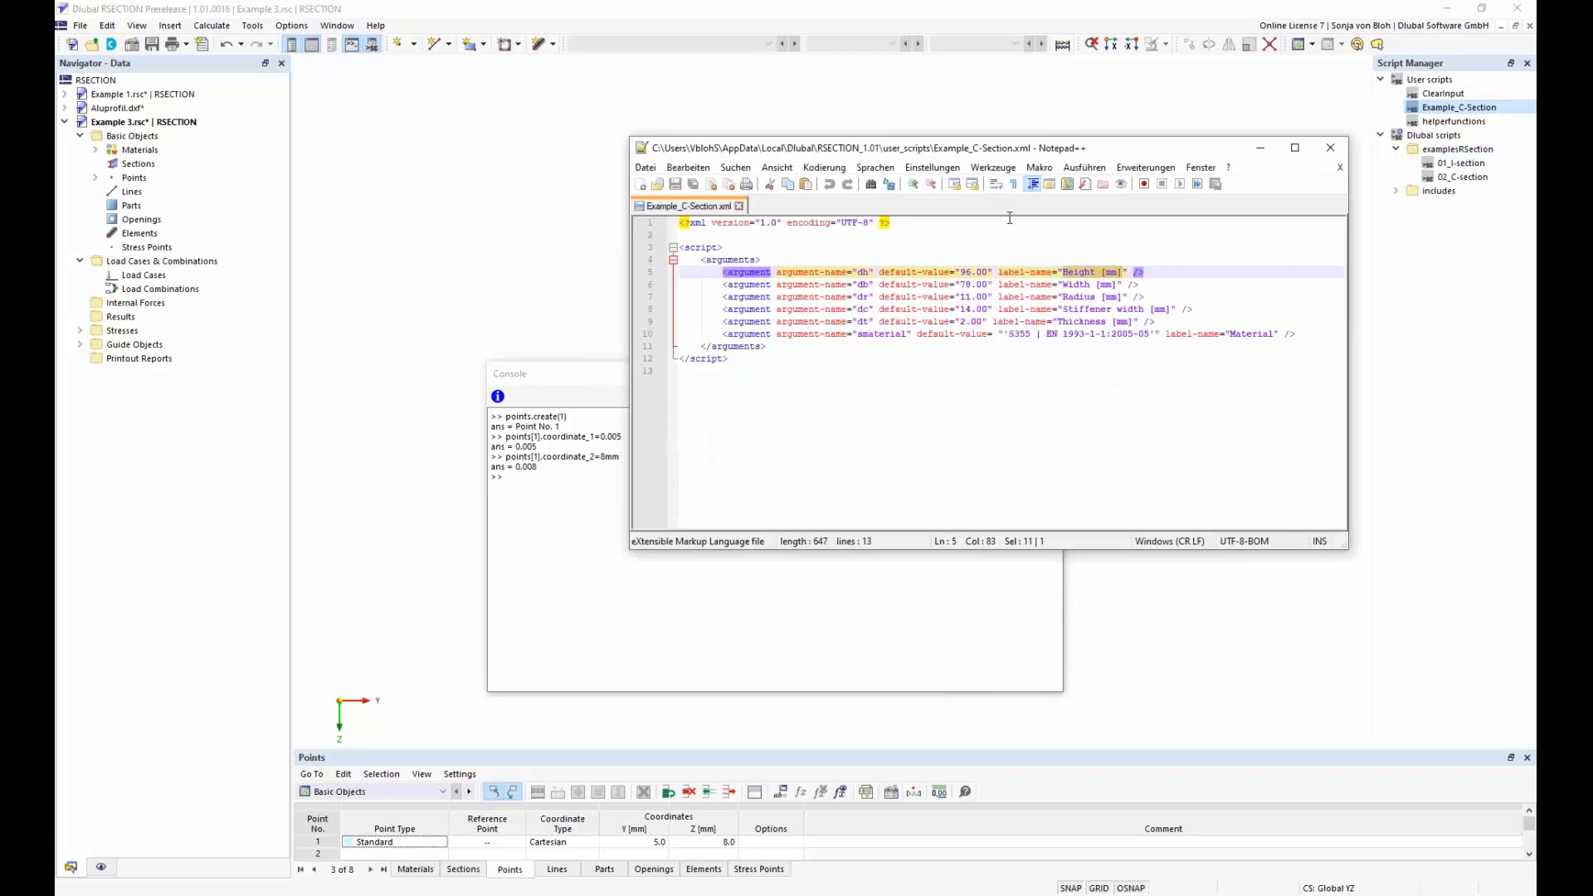
pyautogui.moveTo(863, 152); pyautogui.dragTo(936, 133)
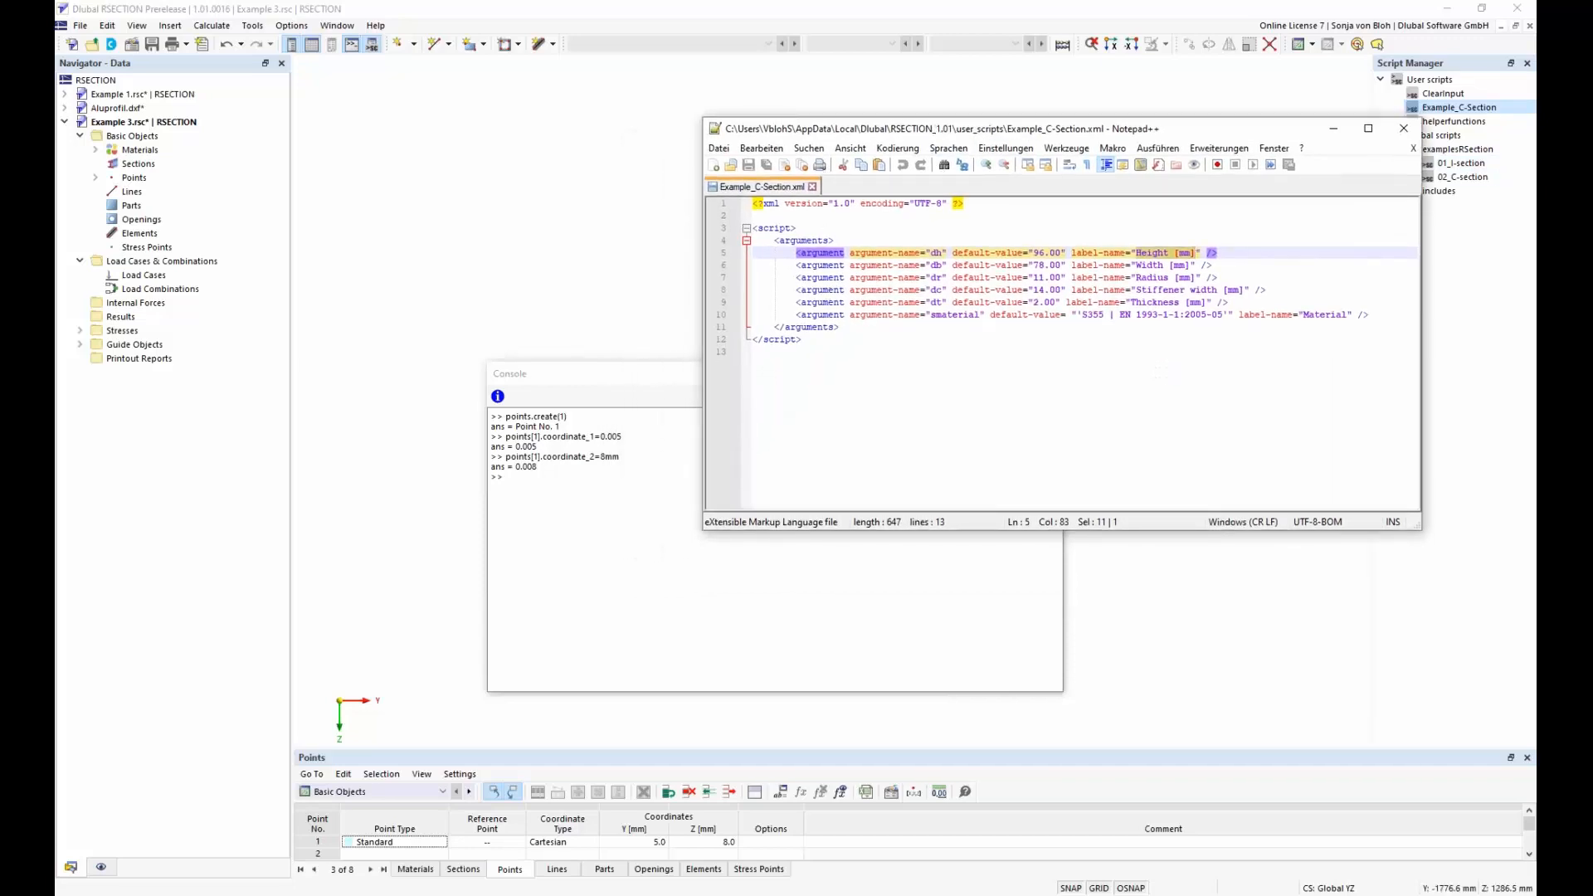
pyautogui.click(338, 895)
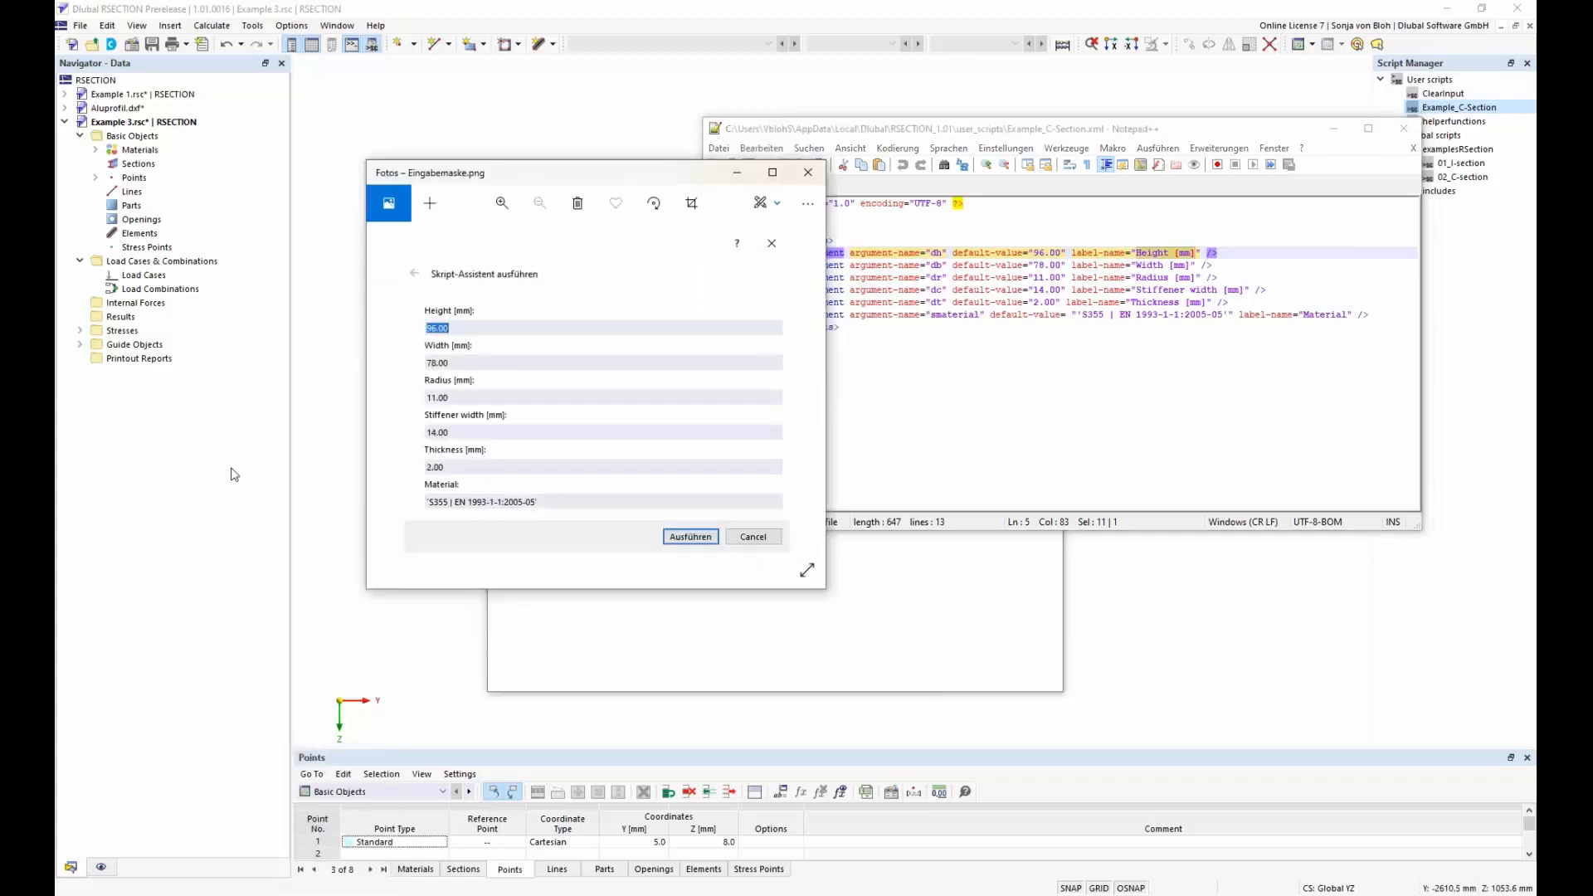
pyautogui.moveTo(561, 177); pyautogui.dragTo(418, 134)
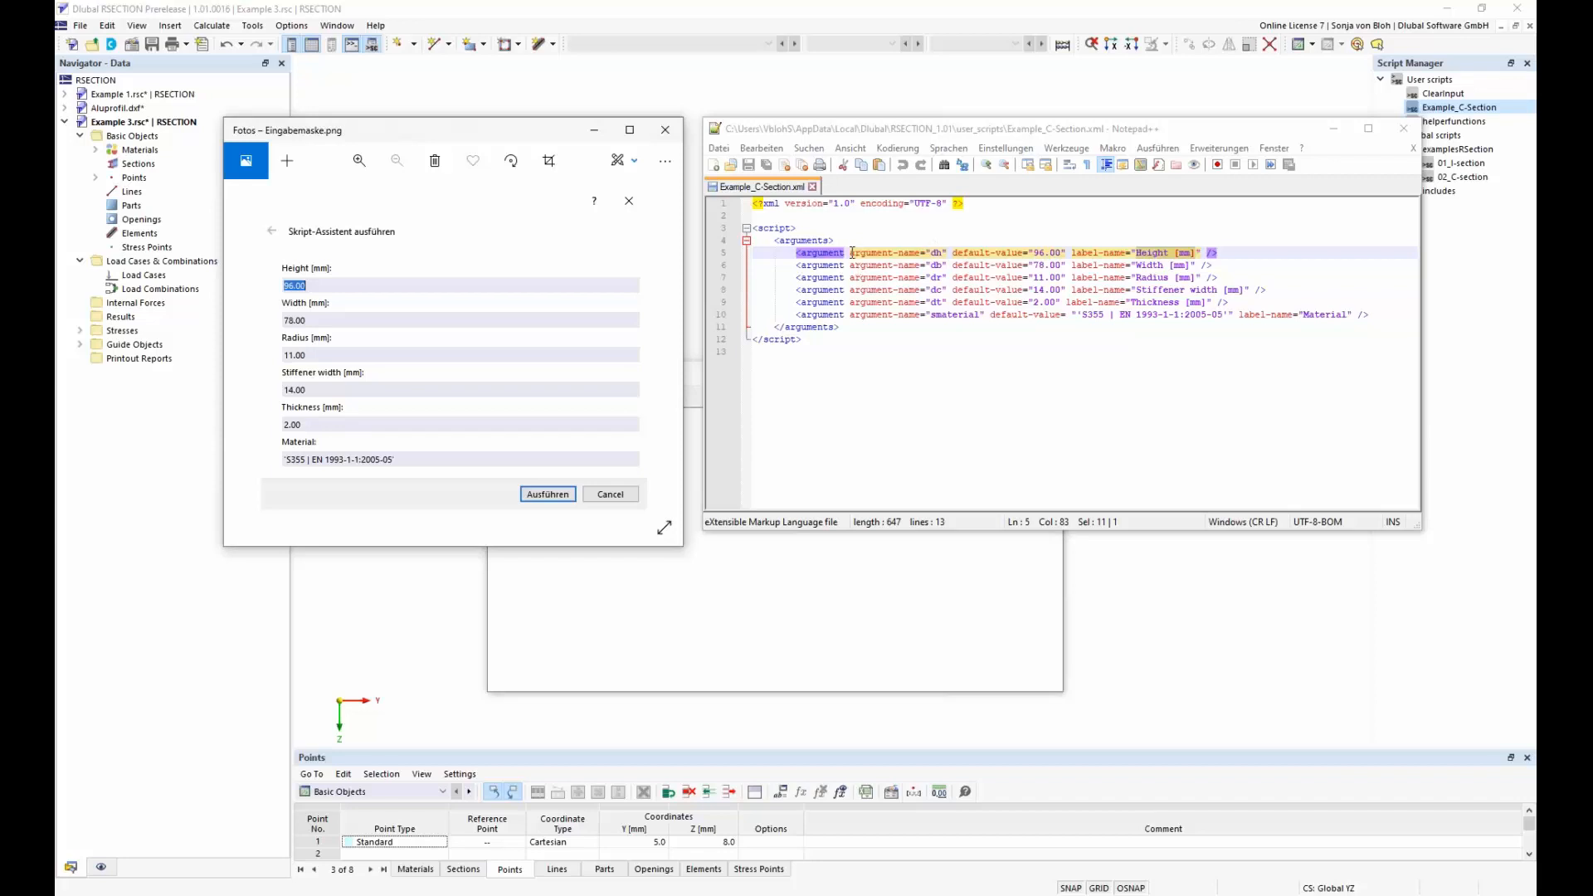
# Examine the XML argument lines for height and width, highlighting the argument name, default value and label name
pyautogui.moveTo(852, 252); pyautogui.dragTo(921, 253)
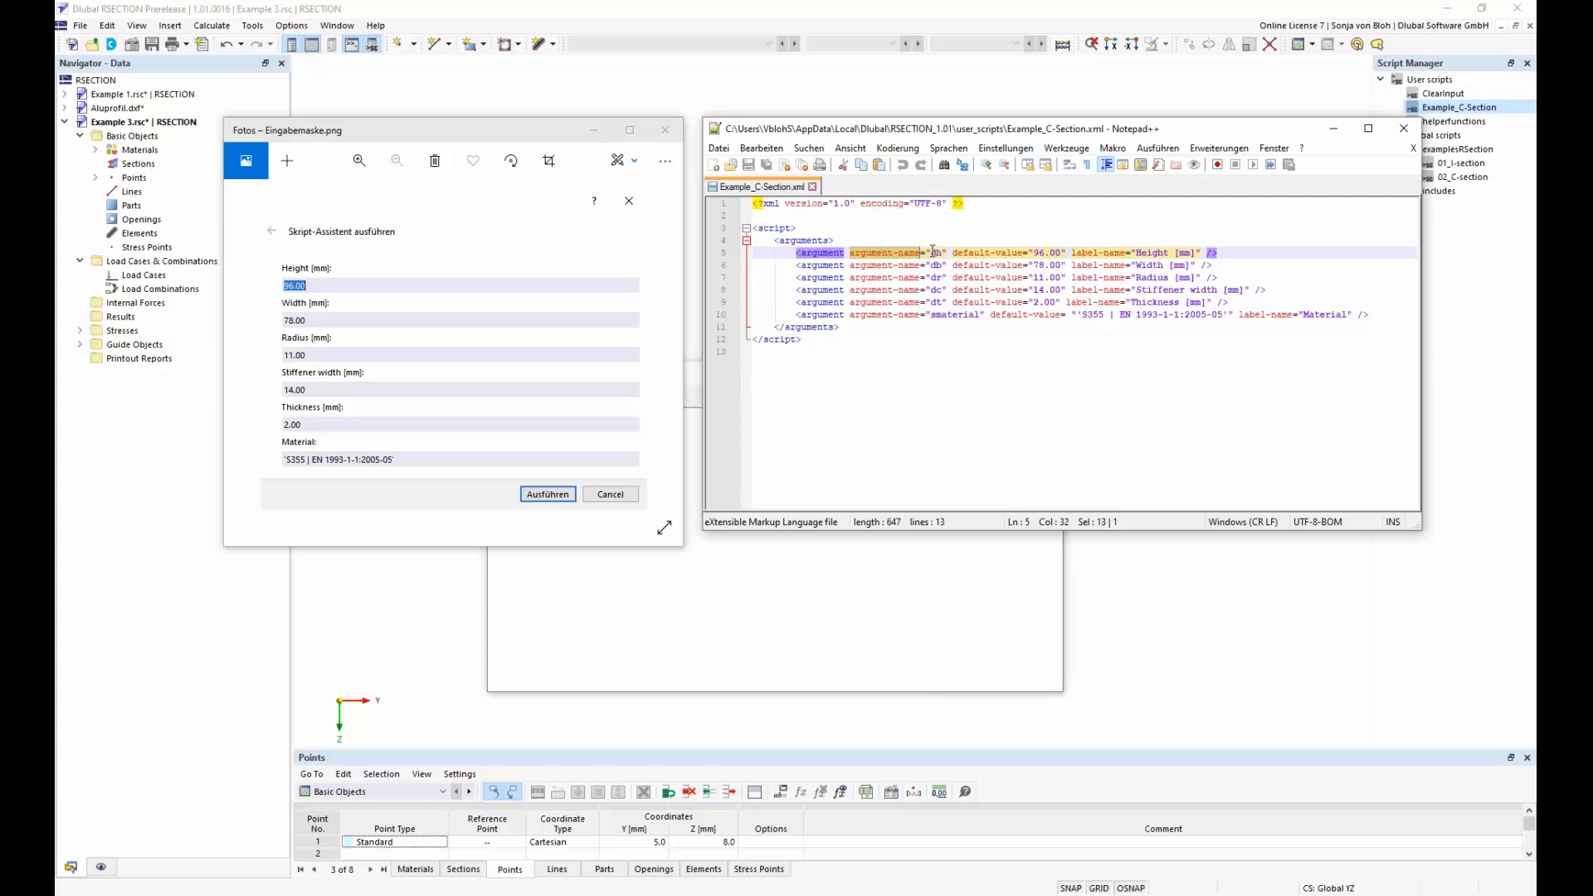
pyautogui.doubleClick(936, 252)
pyautogui.doubleClick(936, 265)
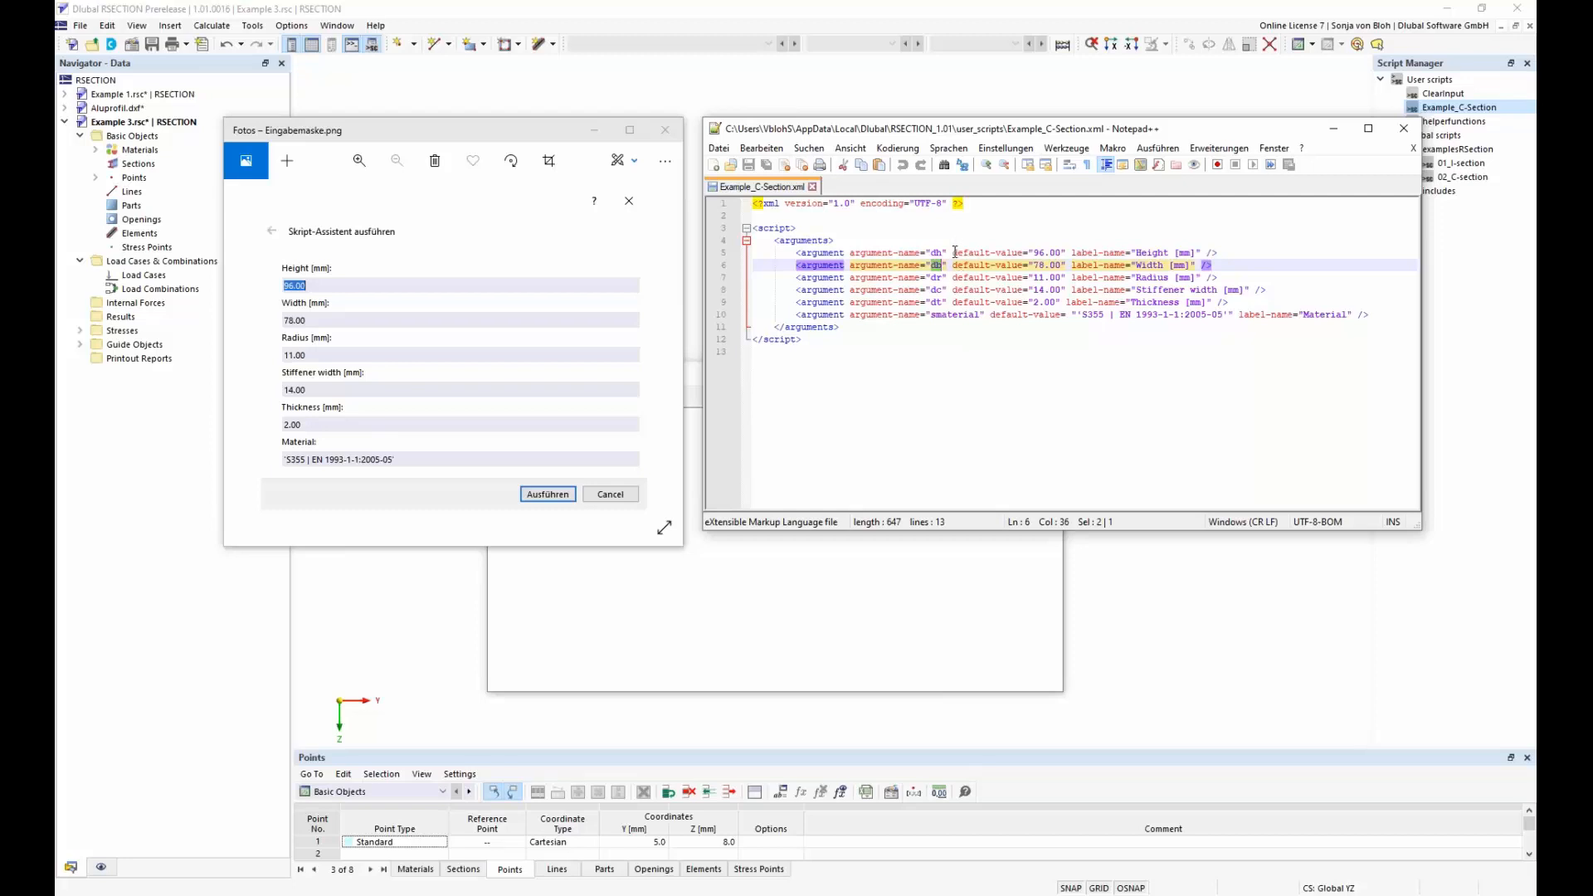
pyautogui.moveTo(954, 253); pyautogui.dragTo(1019, 262)
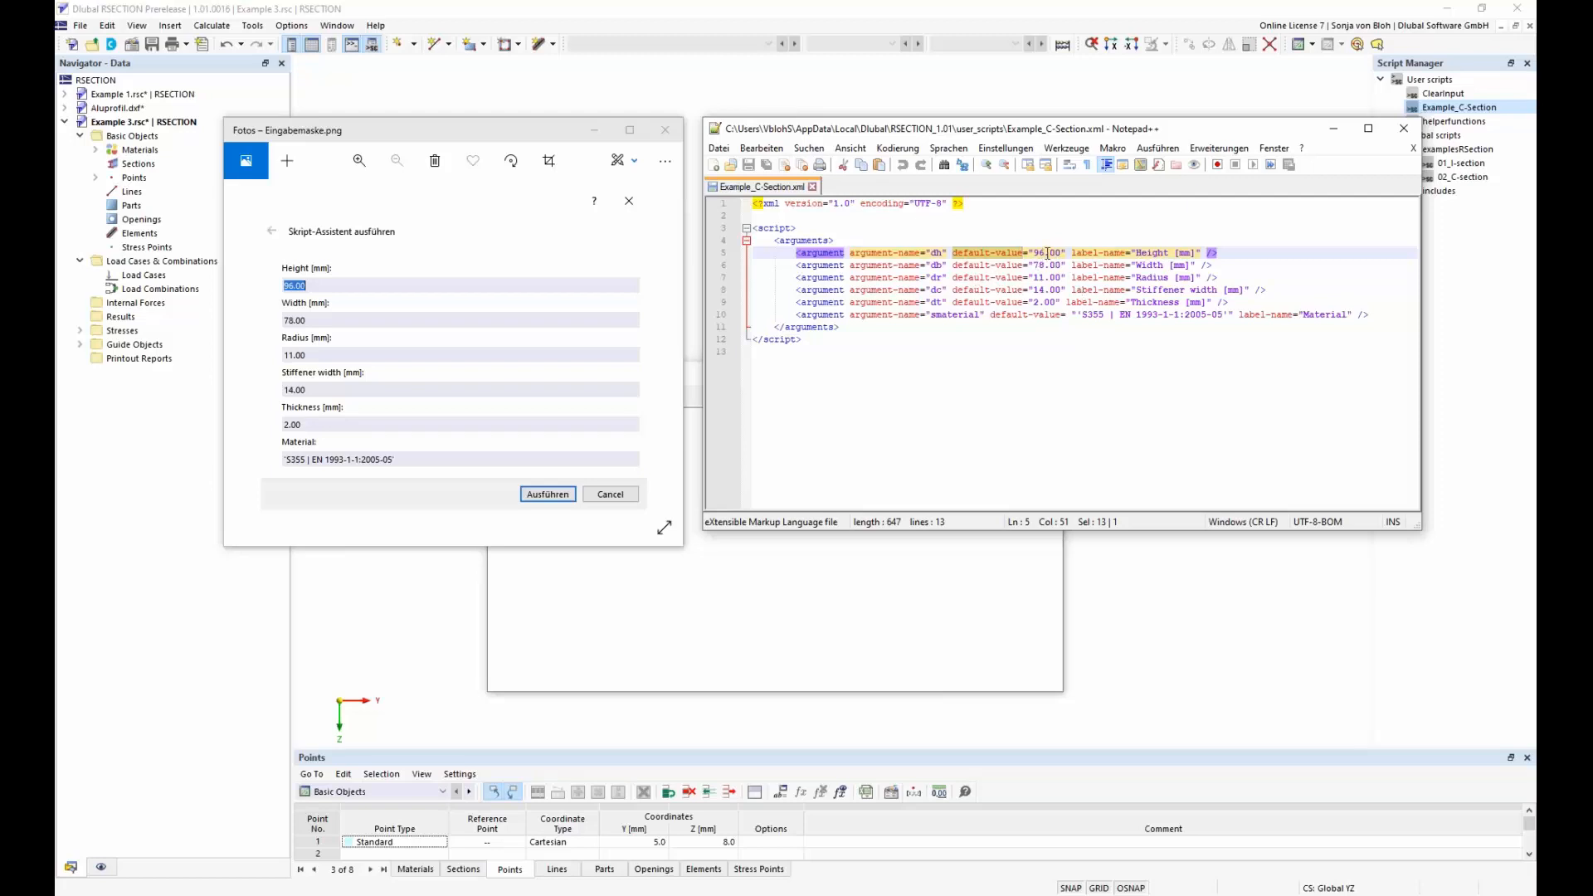
pyautogui.click(1040, 253)
pyautogui.moveTo(1046, 252); pyautogui.dragTo(1034, 252)
pyautogui.moveTo(1072, 253); pyautogui.dragTo(1198, 252)
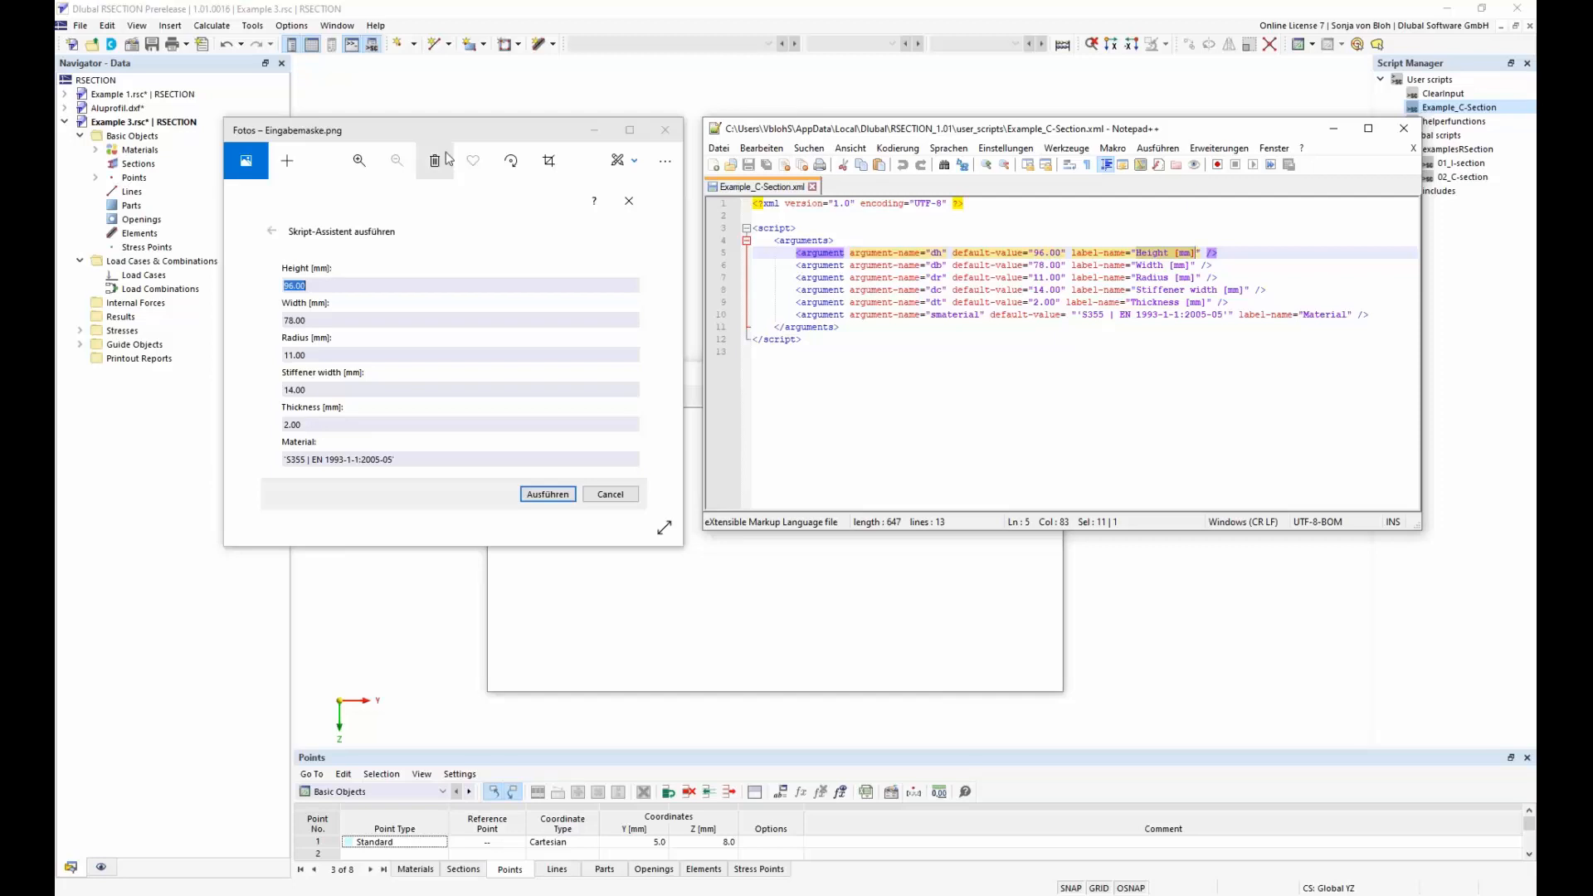
# Open the Example_C-Section script for editing, collapse all its code blocks, and examine the include call for helperfunctions.js
pyautogui.click(1458, 112)
pyautogui.rightClick(1458, 112)
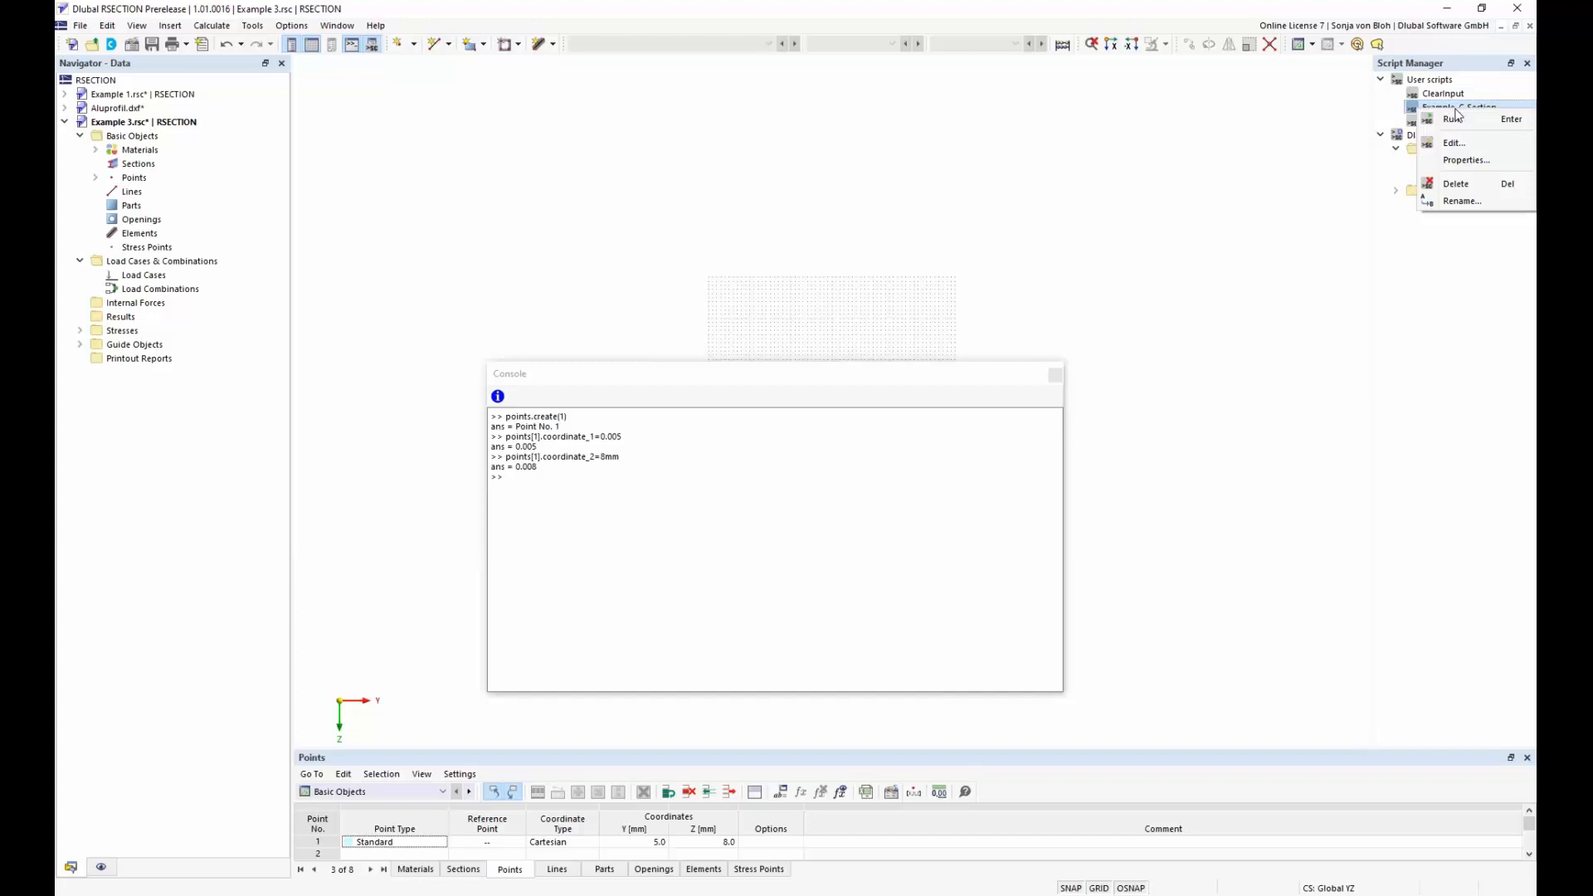
pyautogui.click(1454, 143)
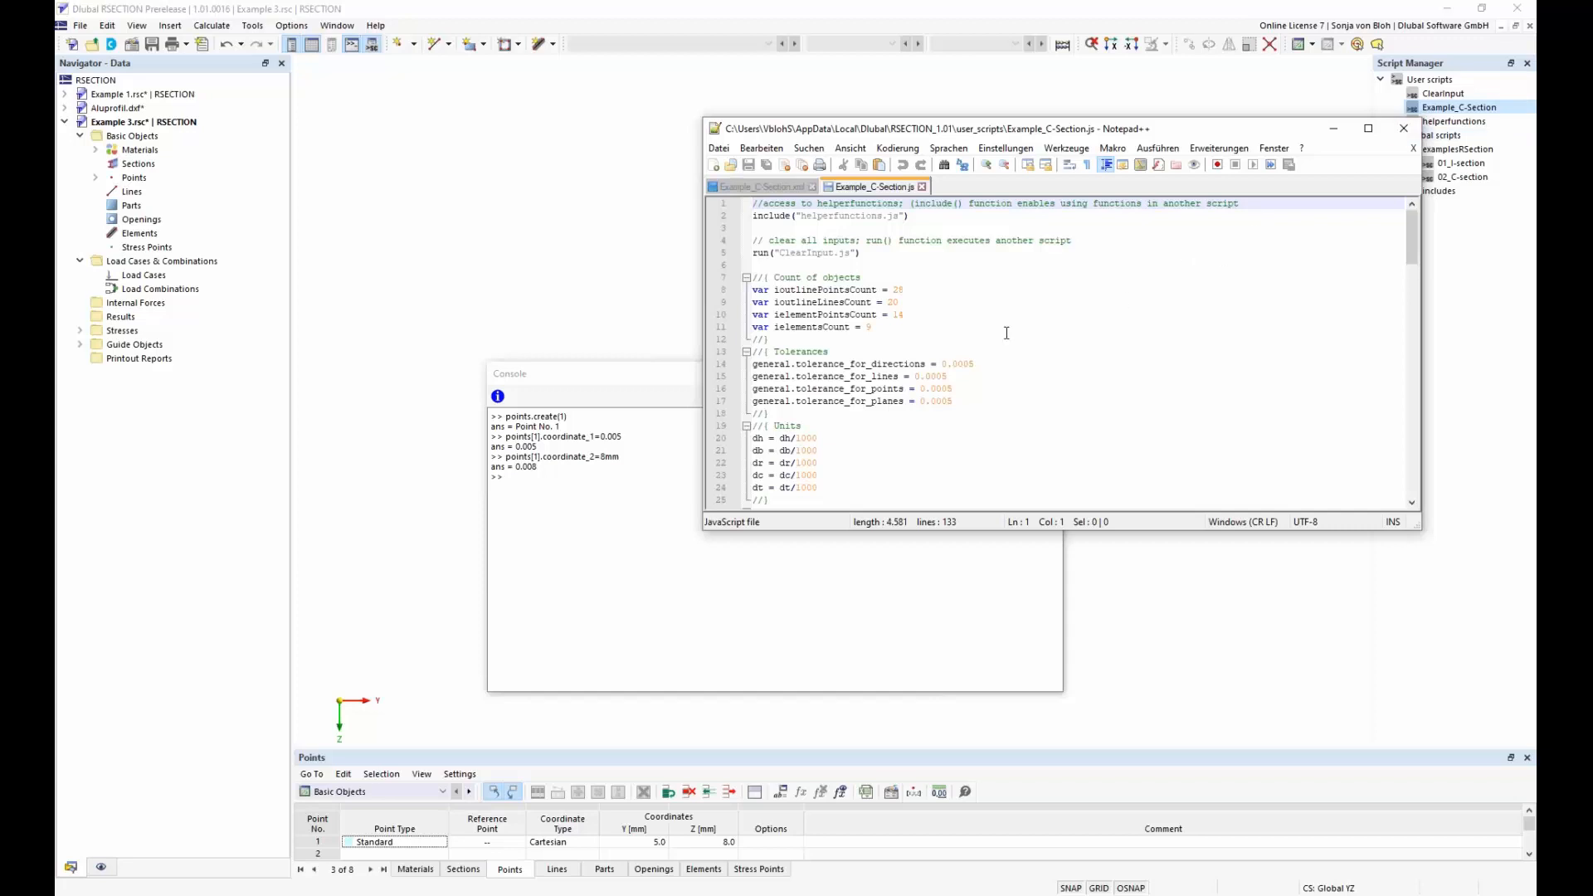
pyautogui.hotkey('alt', '0')
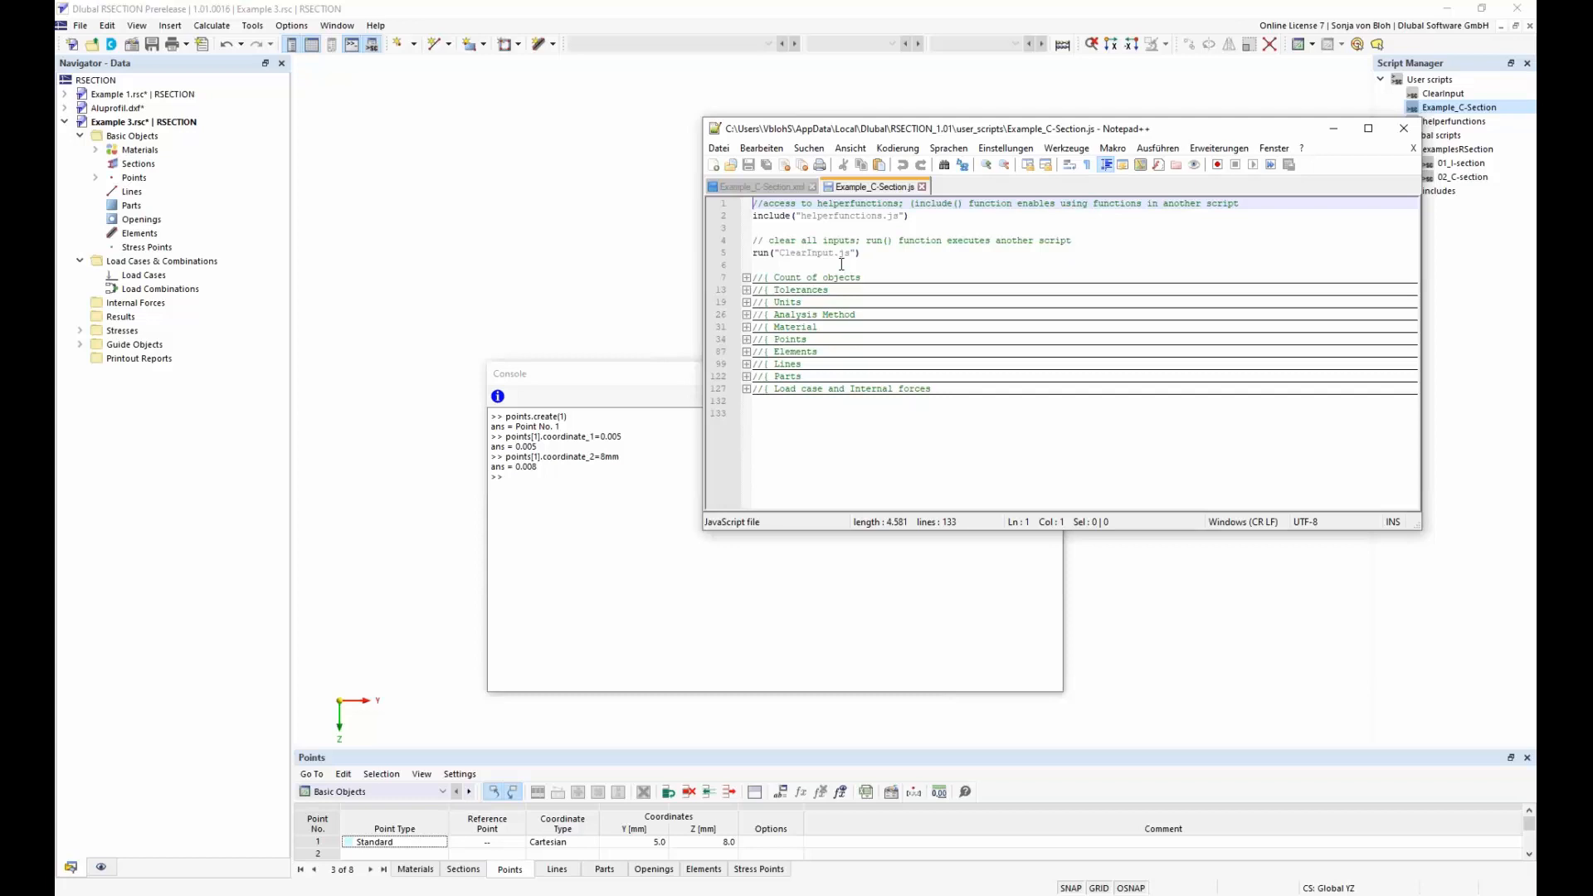
pyautogui.moveTo(790, 216); pyautogui.dragTo(749, 217)
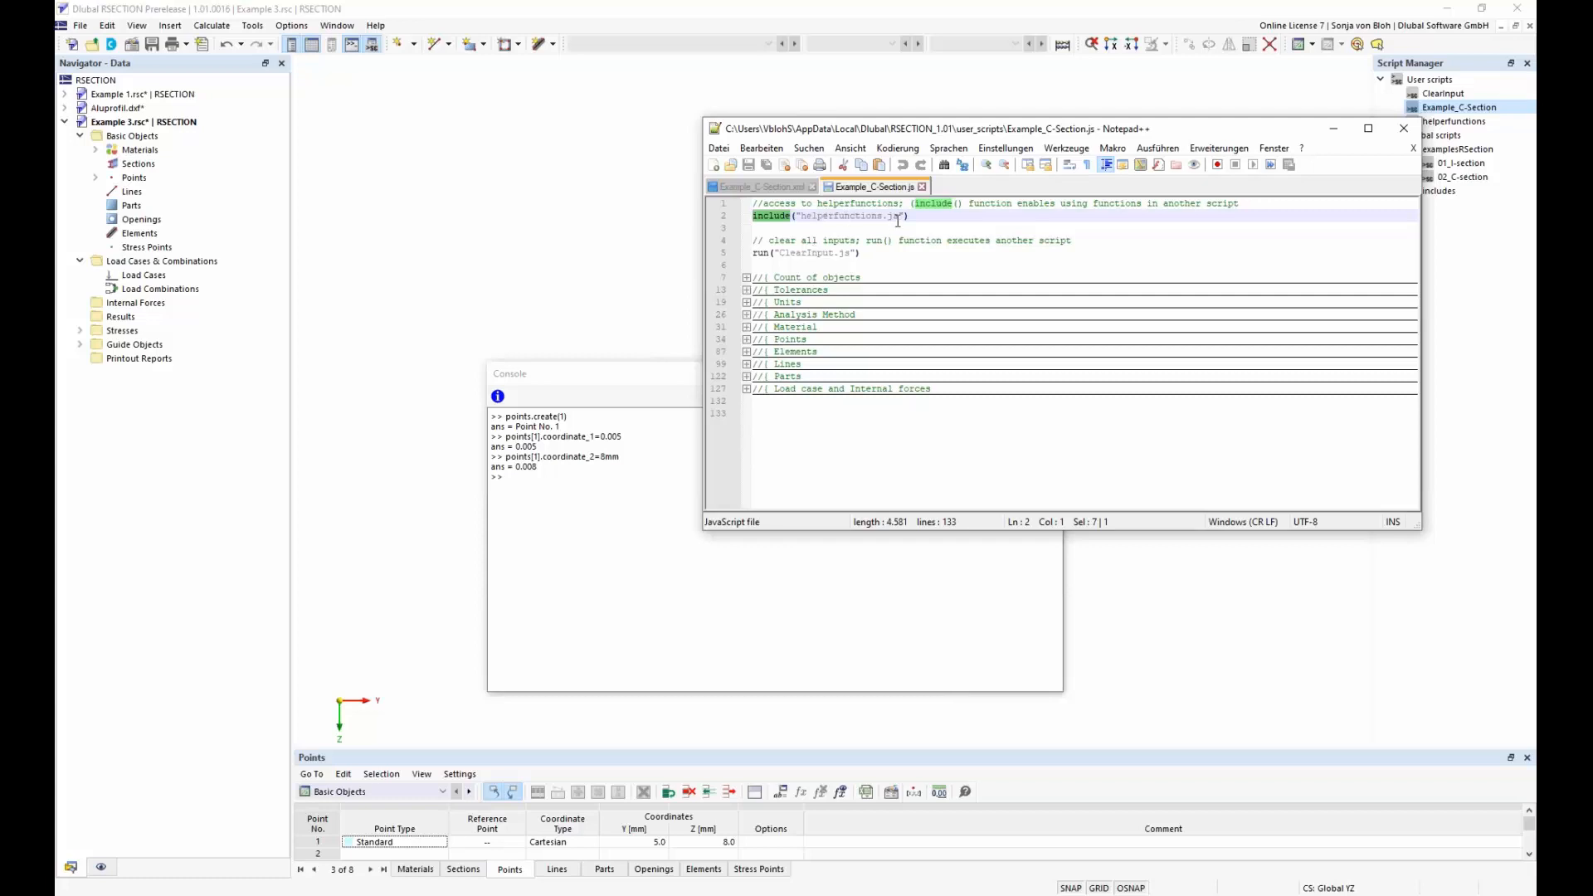
pyautogui.moveTo(905, 217); pyautogui.dragTo(800, 217)
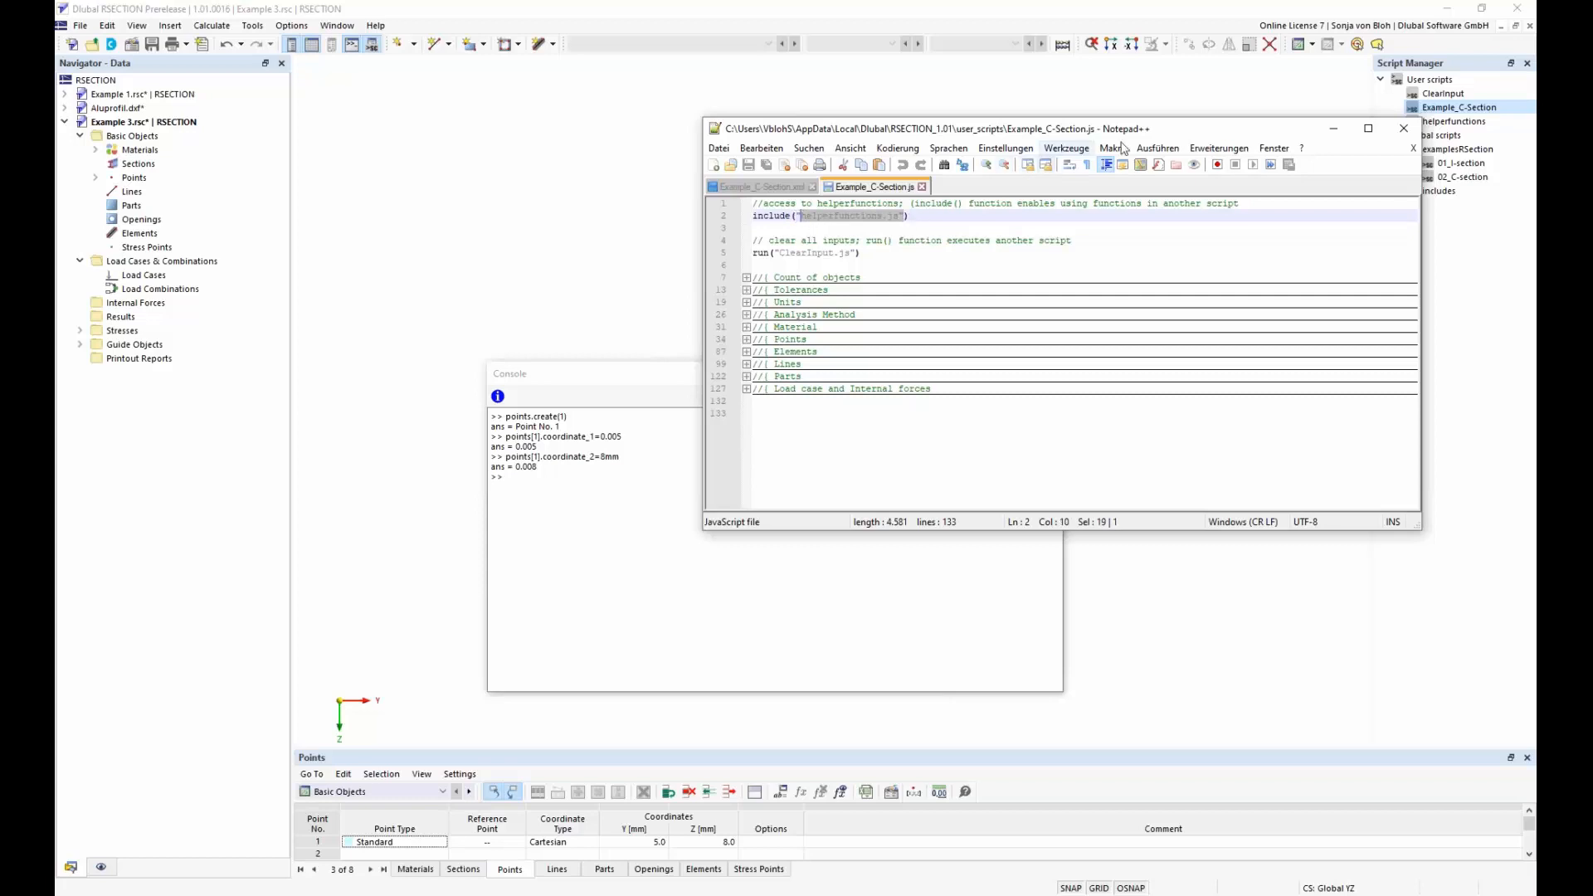
# Open the helperfunctions user script for editing and look through its functions for creating empty objects and setting element parameters
pyautogui.moveTo(1162, 129); pyautogui.dragTo(1047, 105)
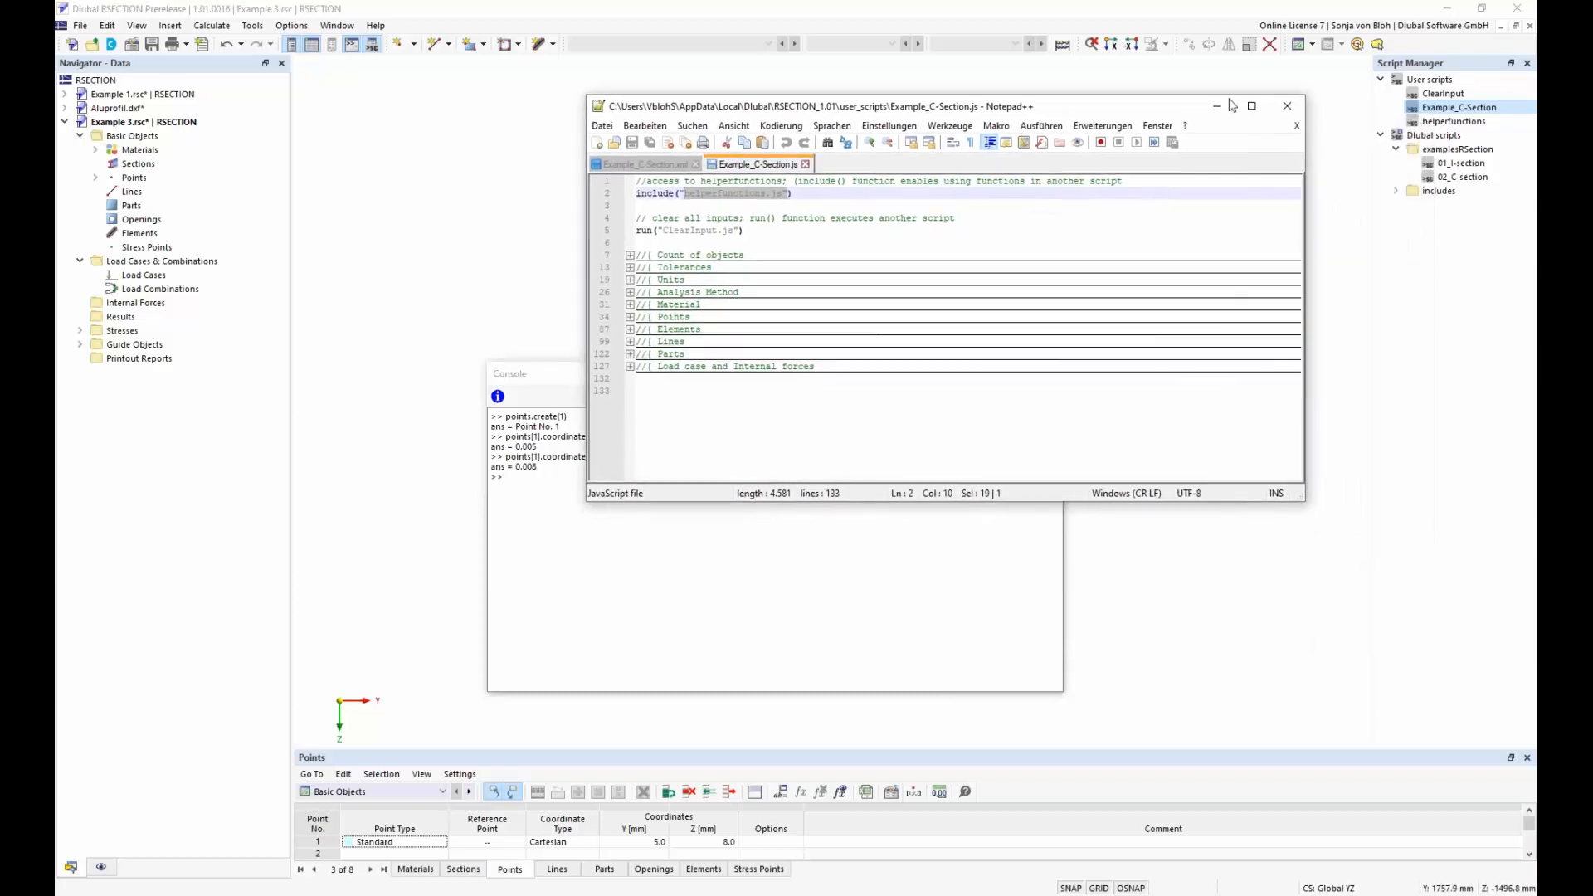
pyautogui.rightClick(1459, 122)
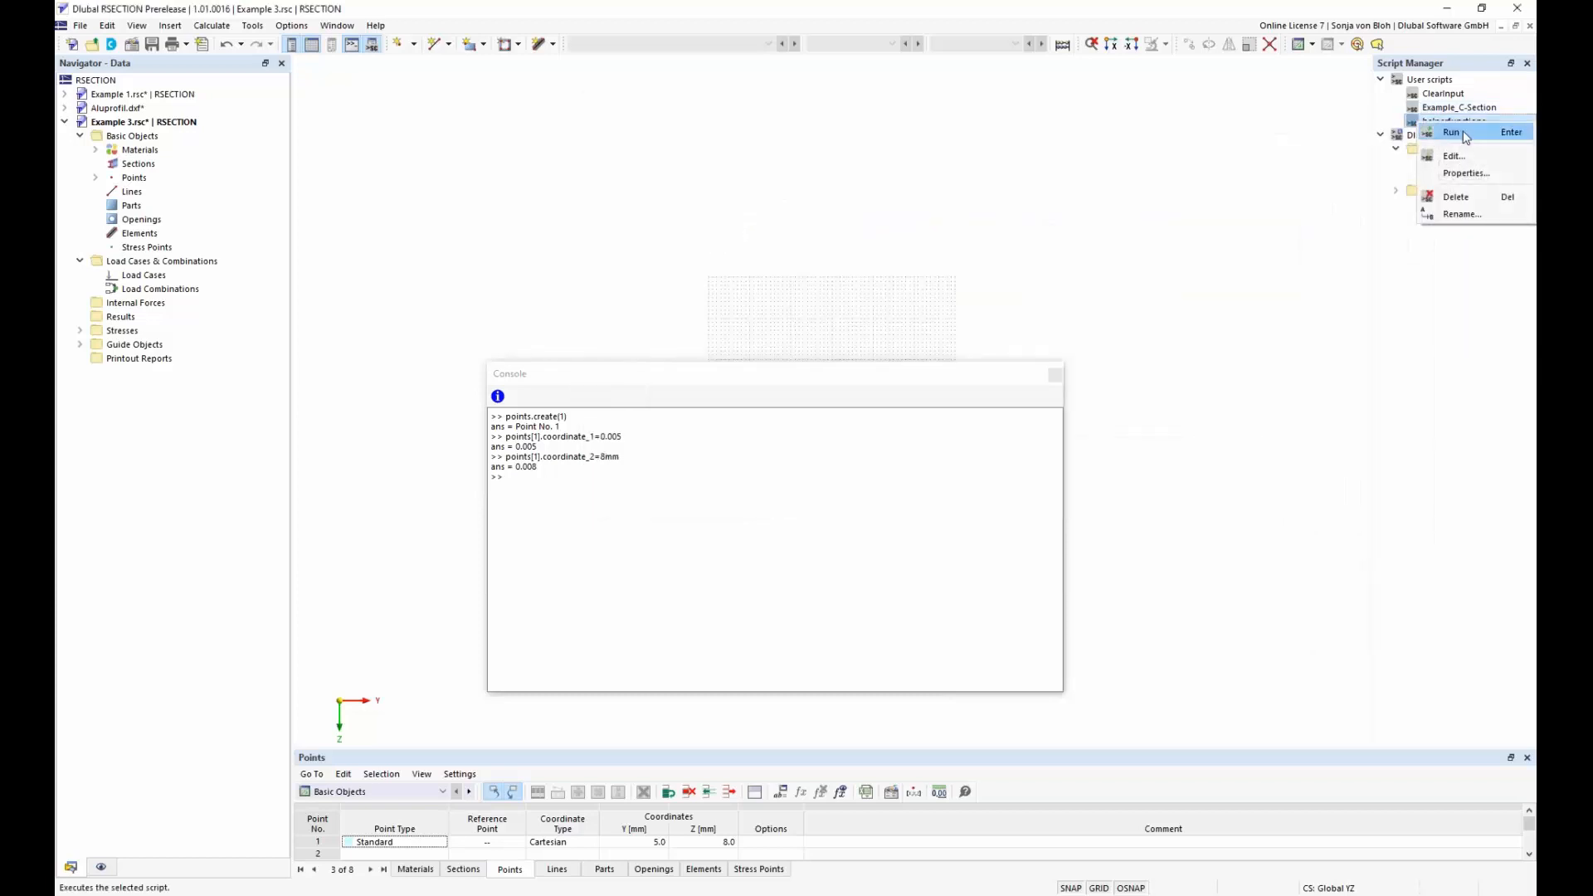
pyautogui.click(1467, 158)
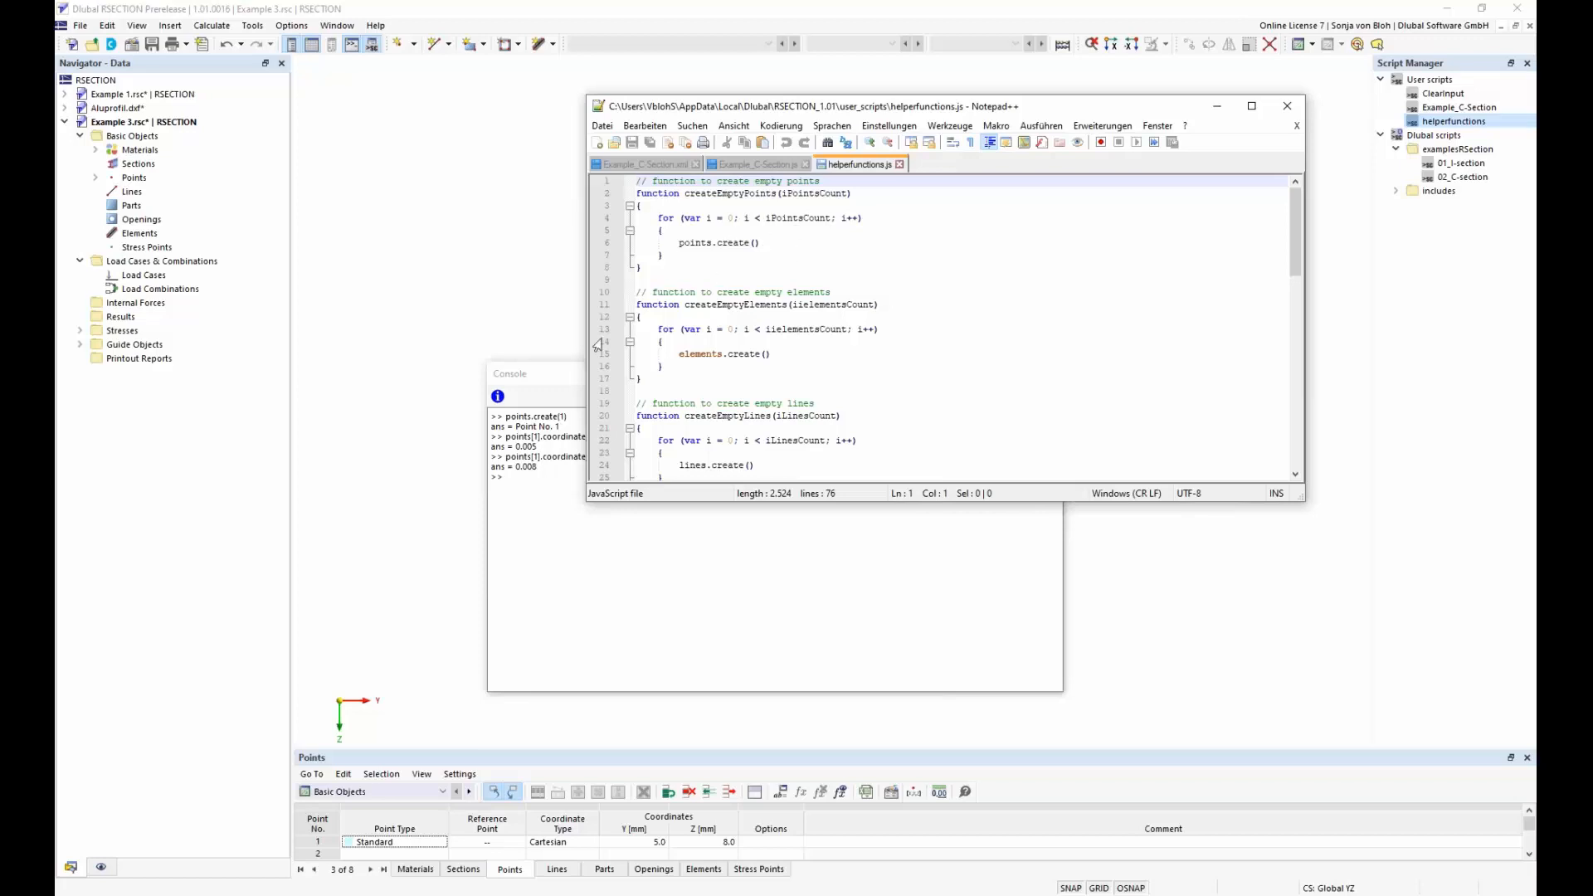
pyautogui.click(566, 372)
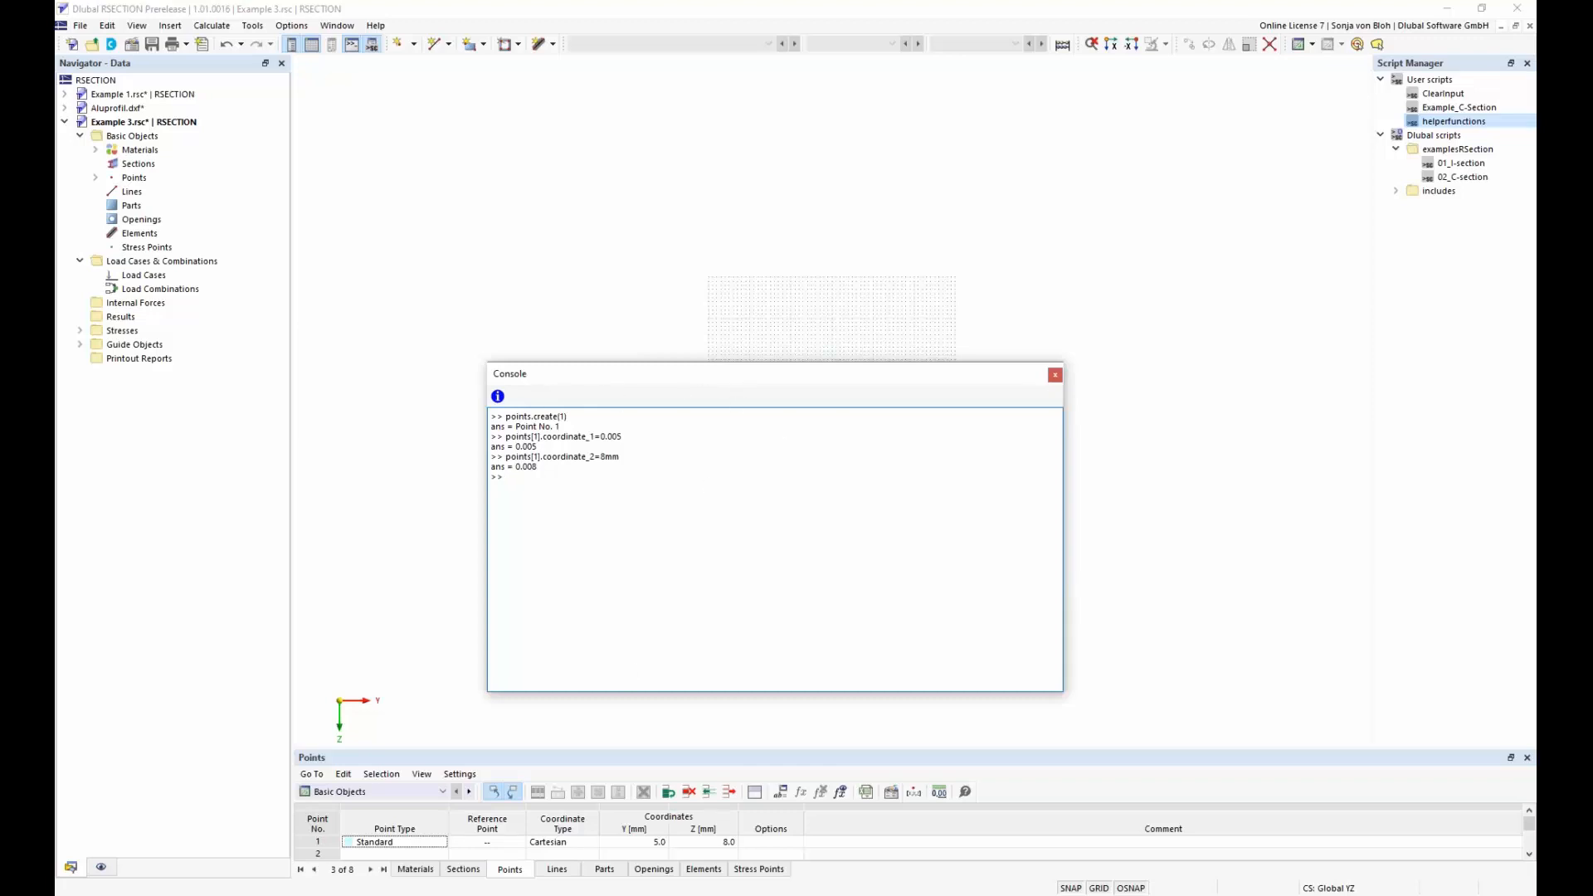
pyautogui.click(415, 895)
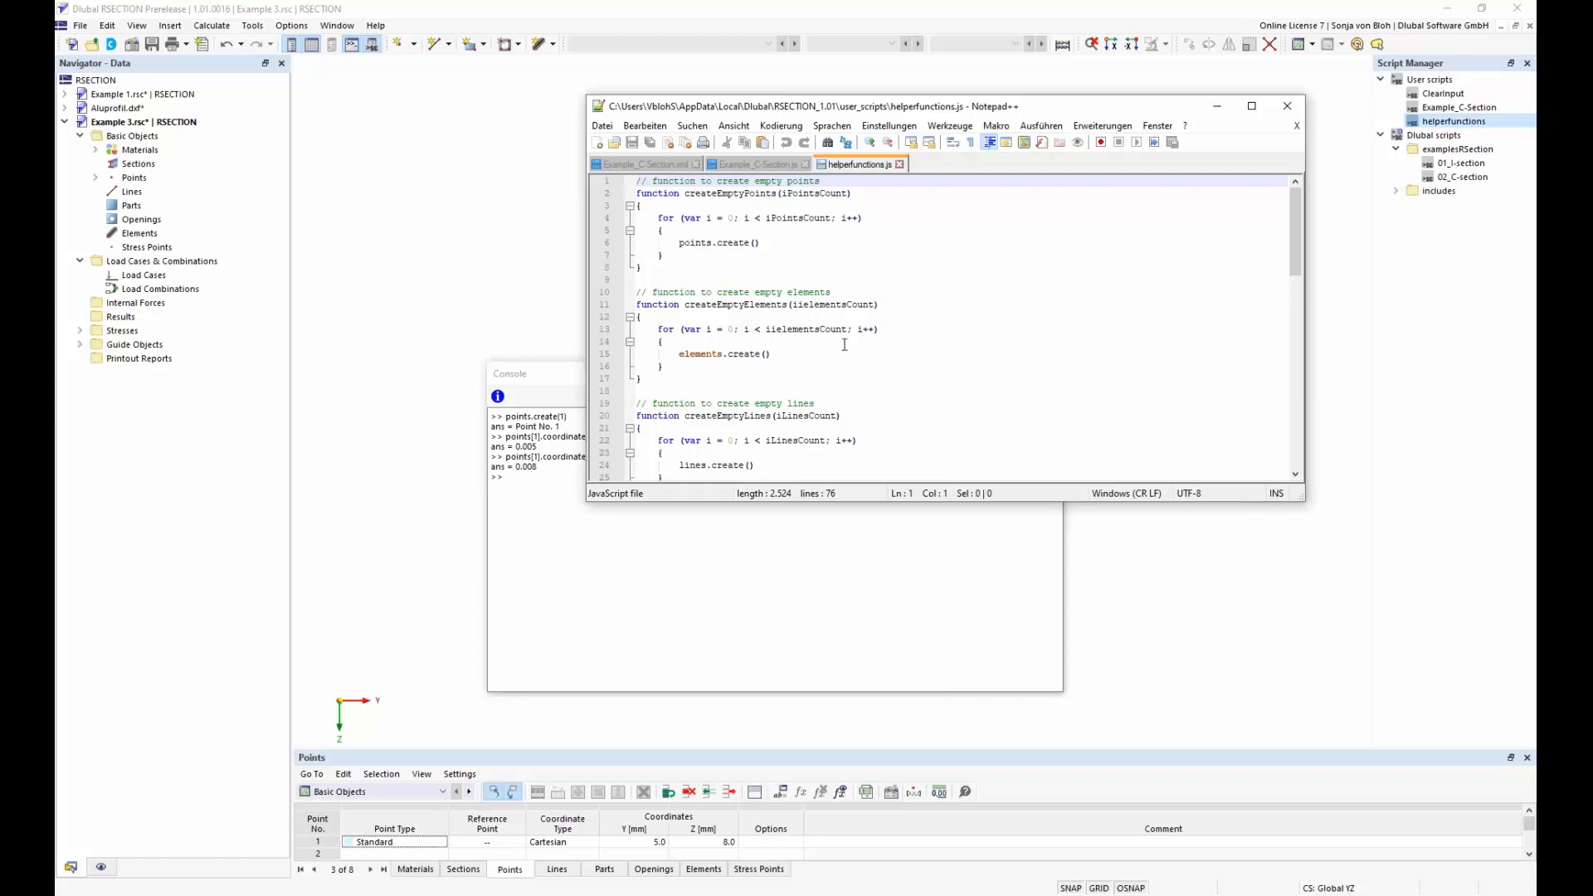
pyautogui.scroll(-4, 835, 340)
pyautogui.scroll(-1, 774, 348)
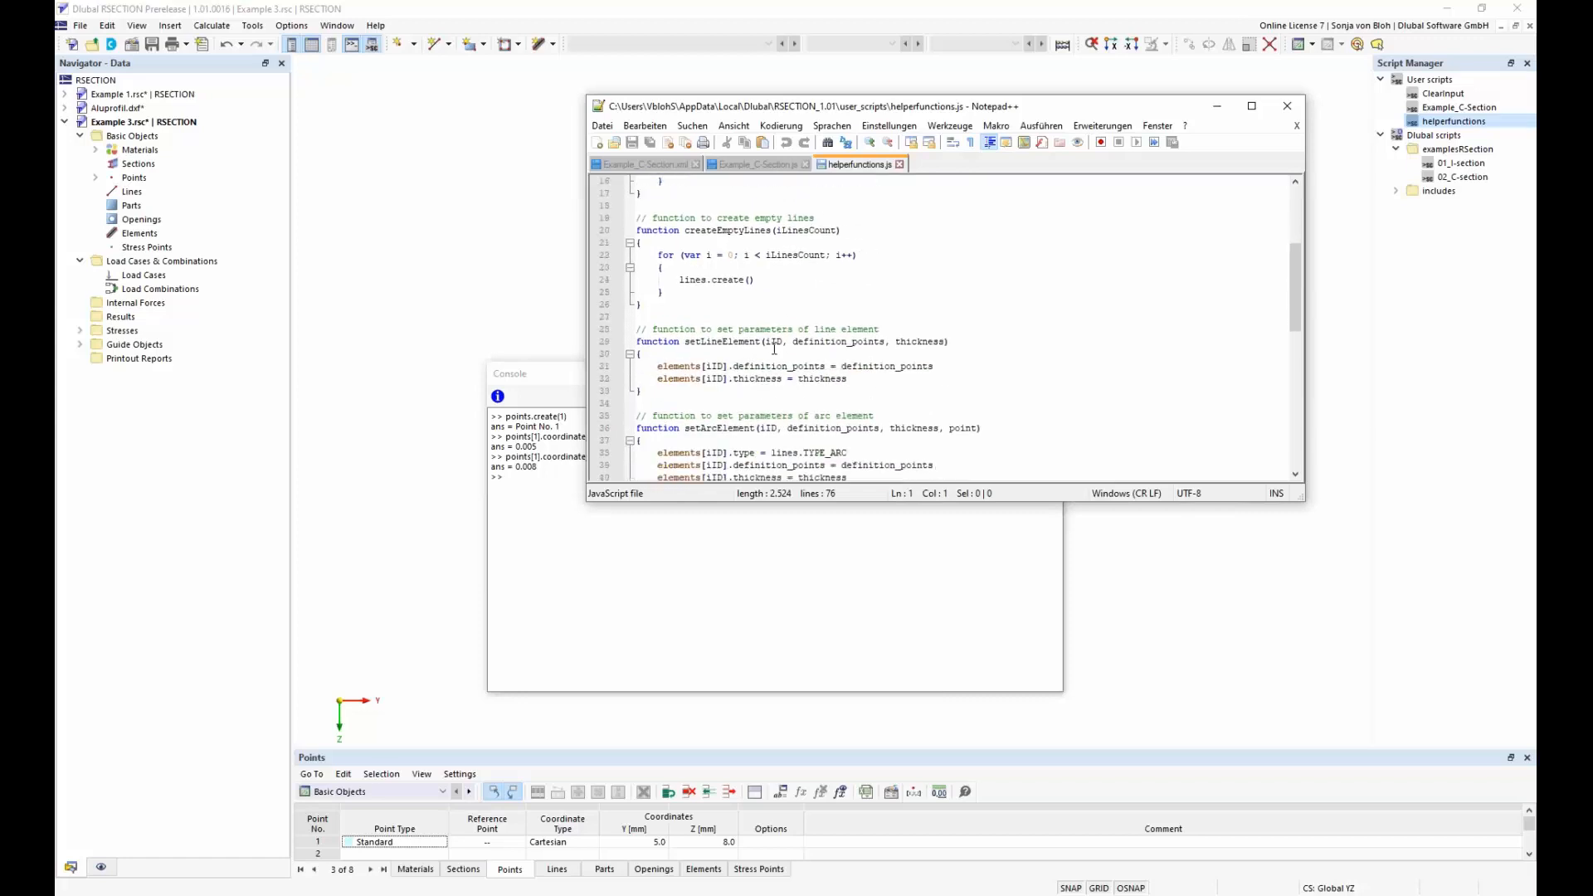
# Return to Example_C-Section.js and examine the run call, highlighting the function name and the ClearInput.js script it executes
pyautogui.click(767, 165)
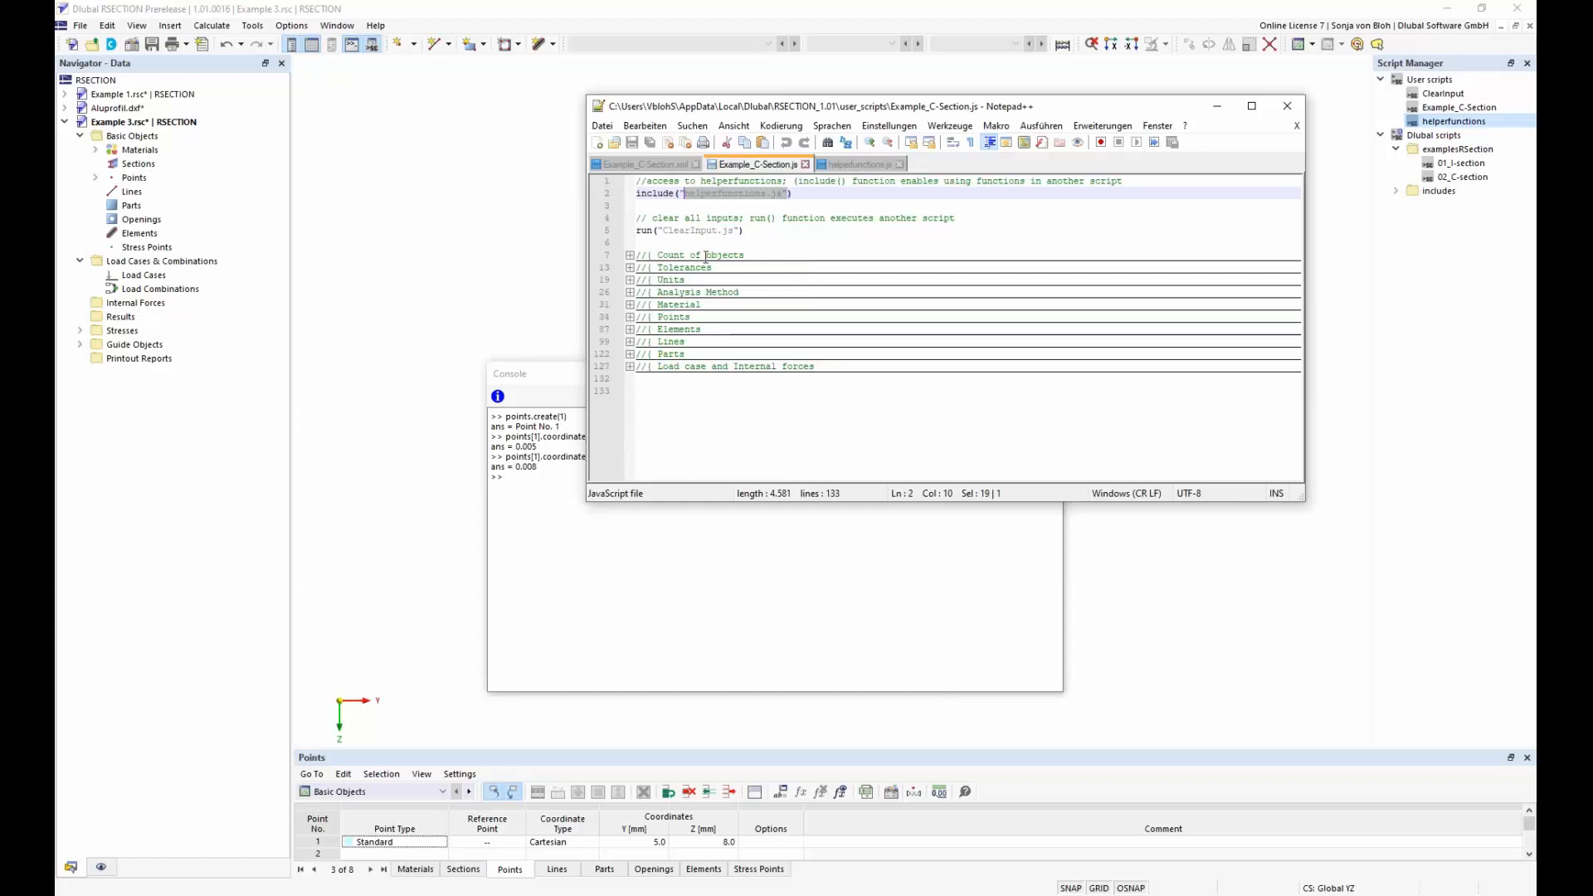
pyautogui.click(647, 229)
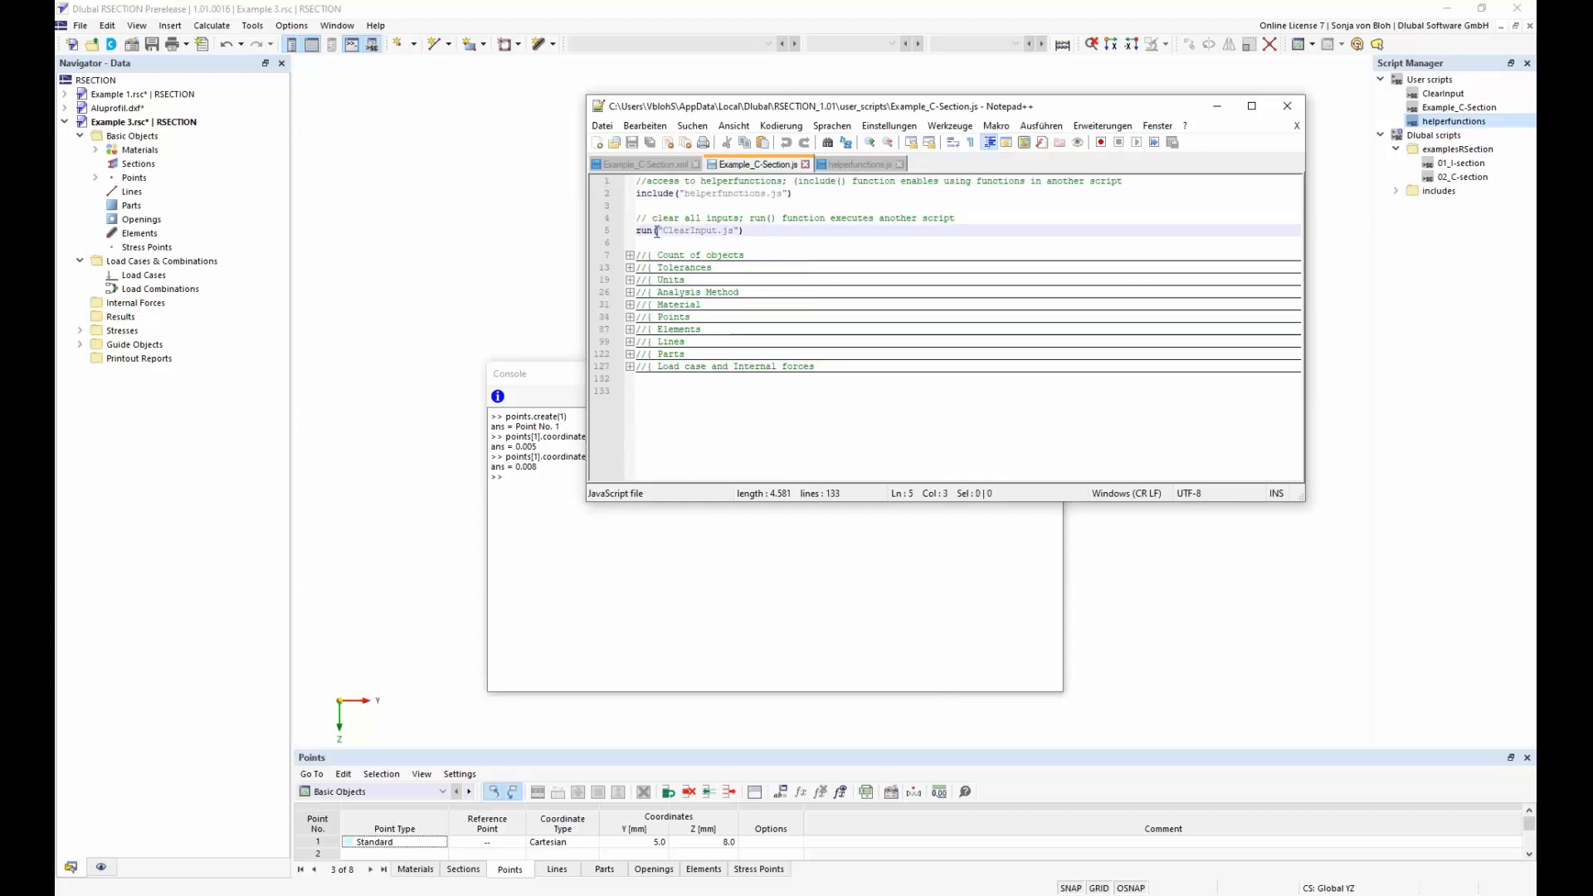
pyautogui.moveTo(654, 230); pyautogui.dragTo(637, 230)
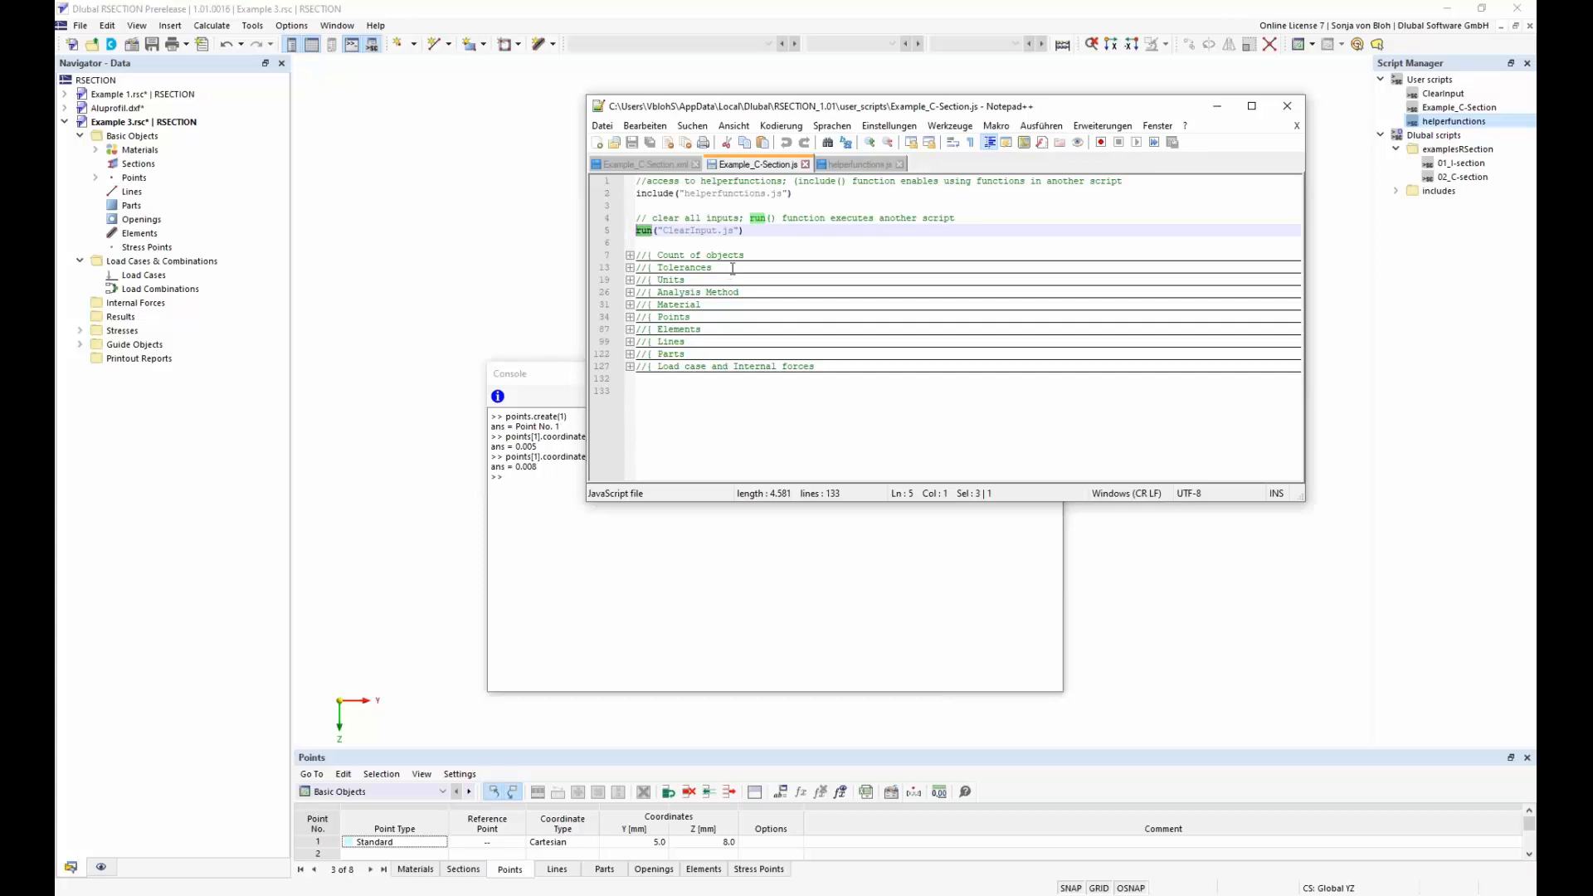
pyautogui.moveTo(736, 231); pyautogui.dragTo(663, 231)
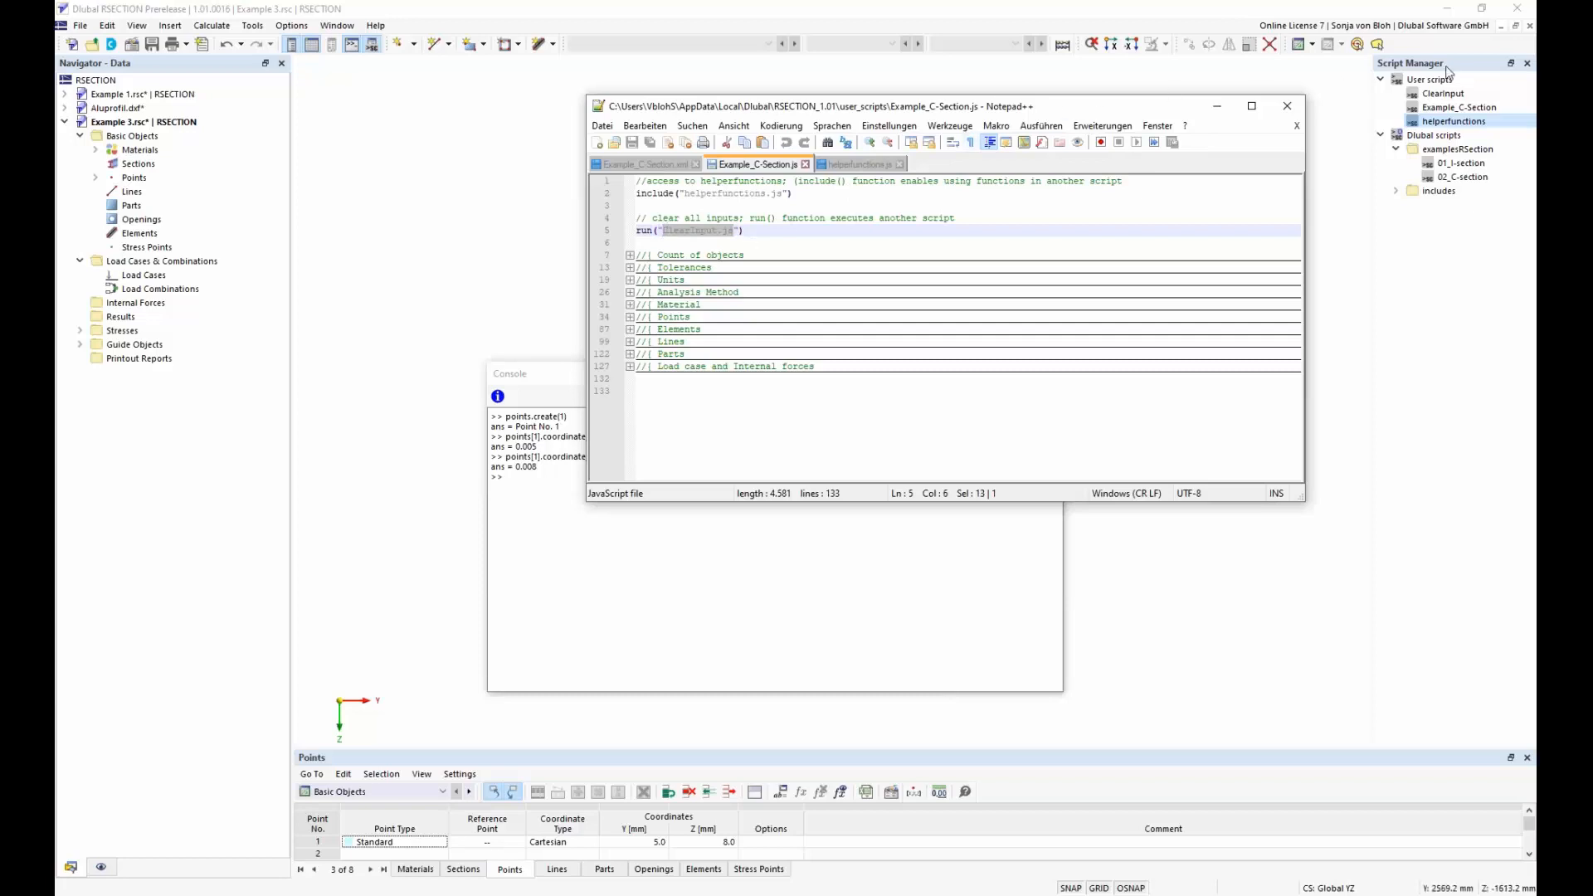
# Open the ClearInput user script for editing and examine its container loop, highlighting the erase method
pyautogui.click(1447, 94)
pyautogui.rightClick(1451, 96)
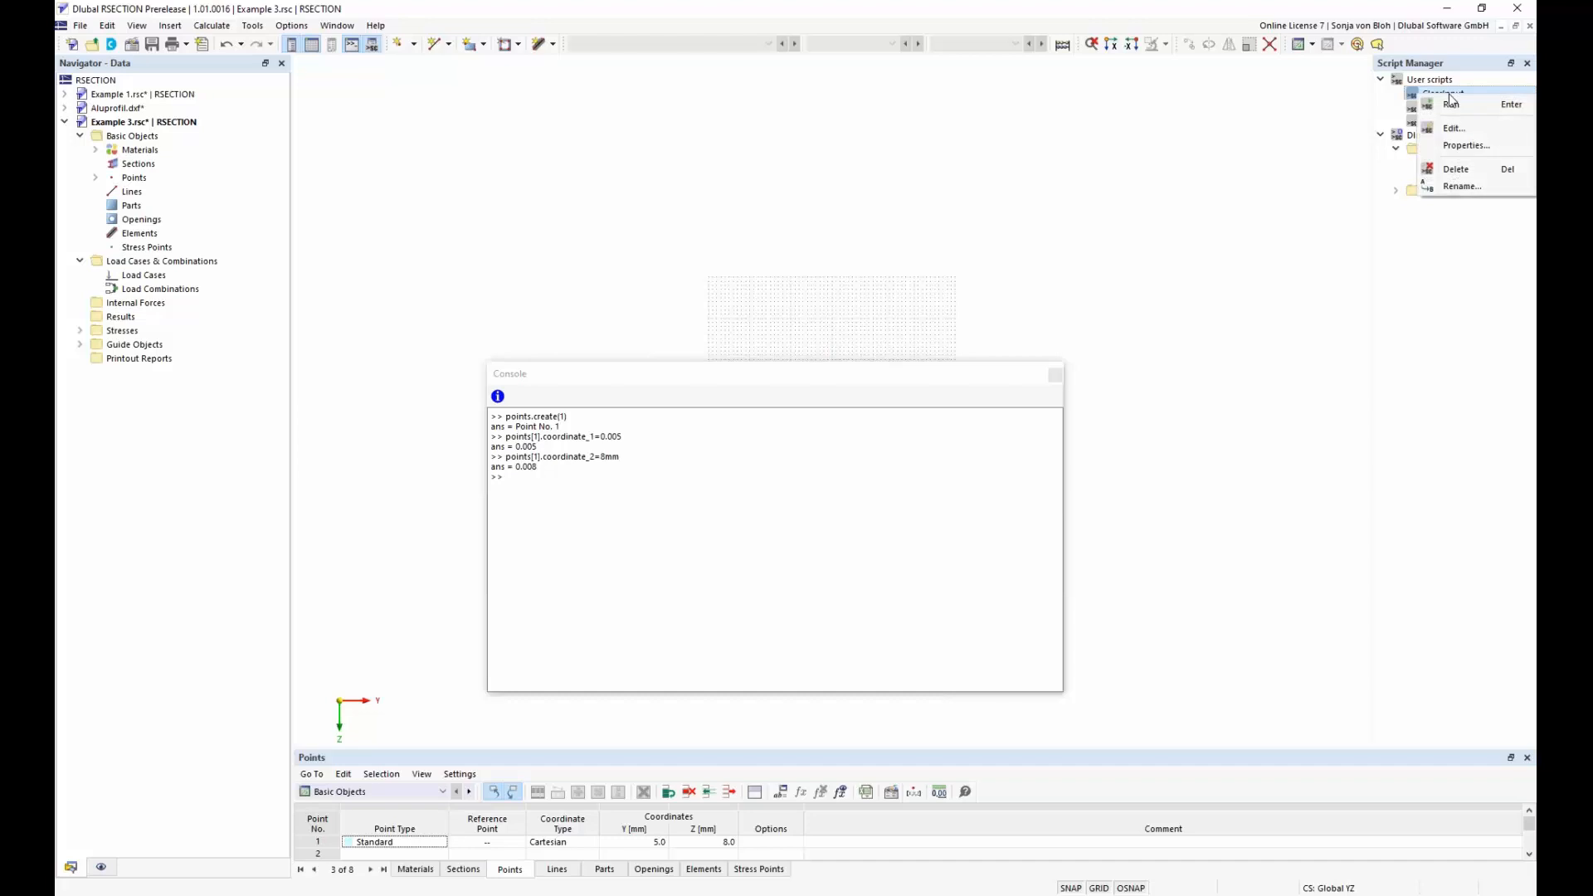
pyautogui.click(1452, 129)
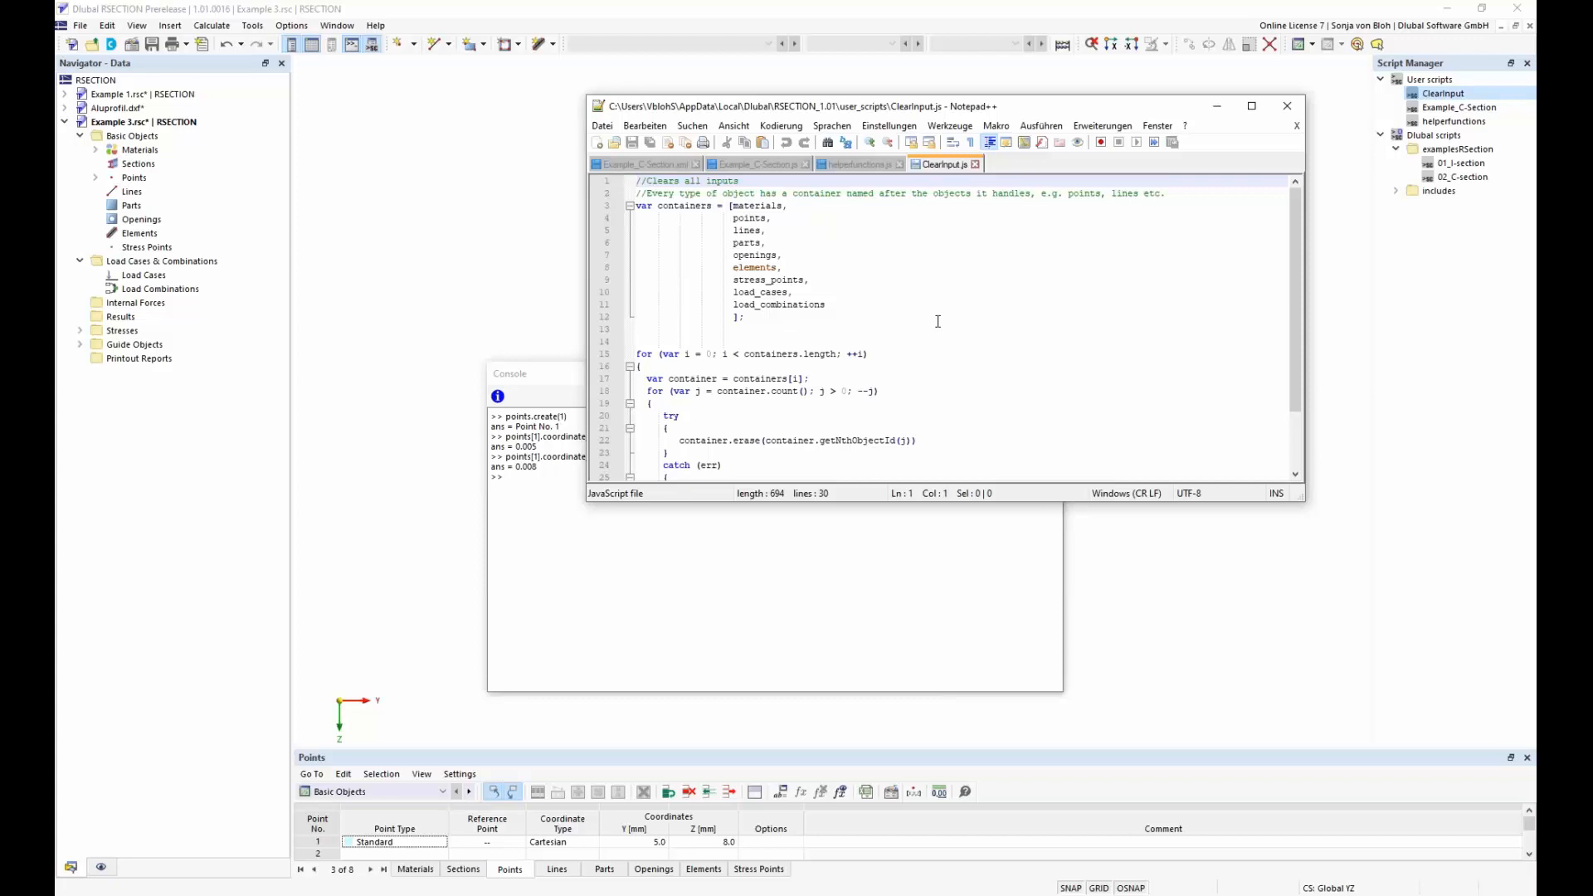
pyautogui.scroll(-2, 938, 321)
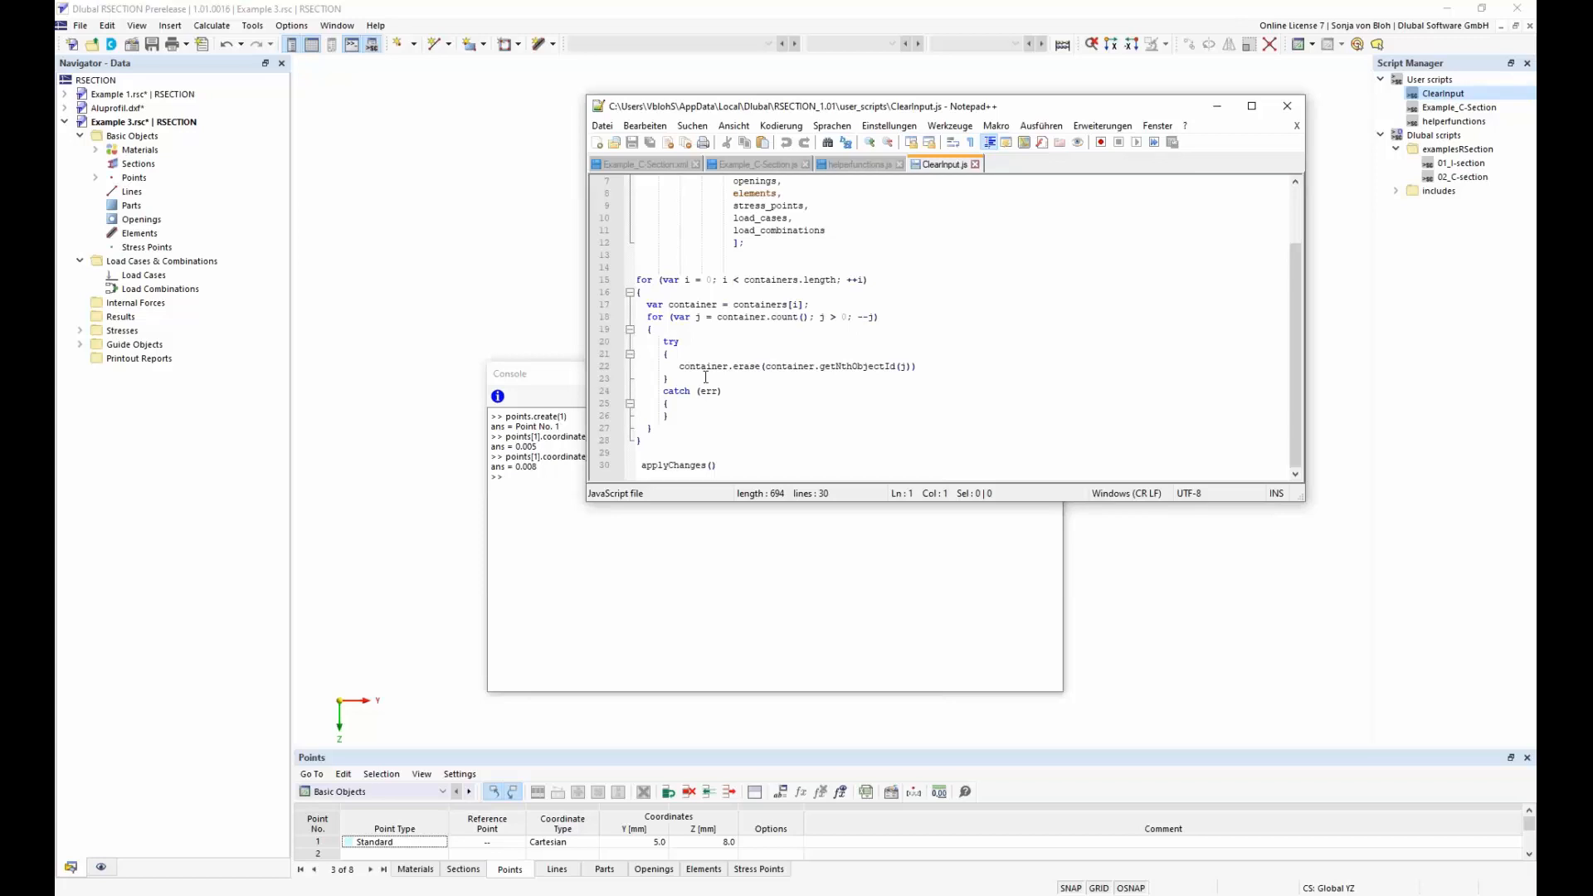
pyautogui.moveTo(732, 366); pyautogui.dragTo(761, 365)
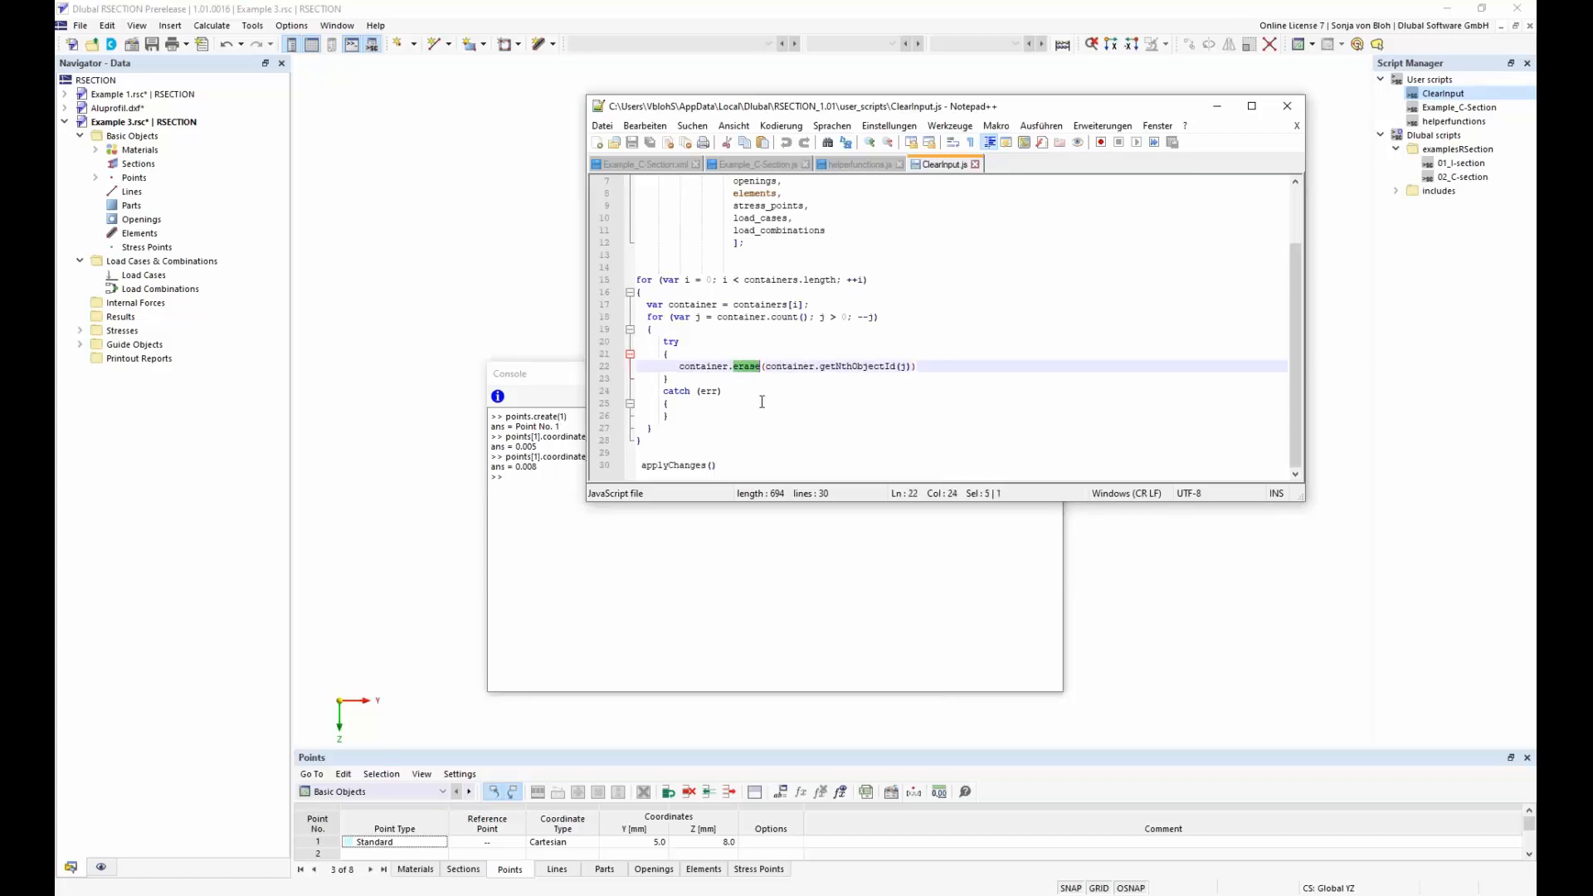
# Examine the Analysis Method block in Example_C-Section.js, highlighting the EN_1993_1_3_COLD_FORMED effective section standard, and collapse it again
pyautogui.click(761, 166)
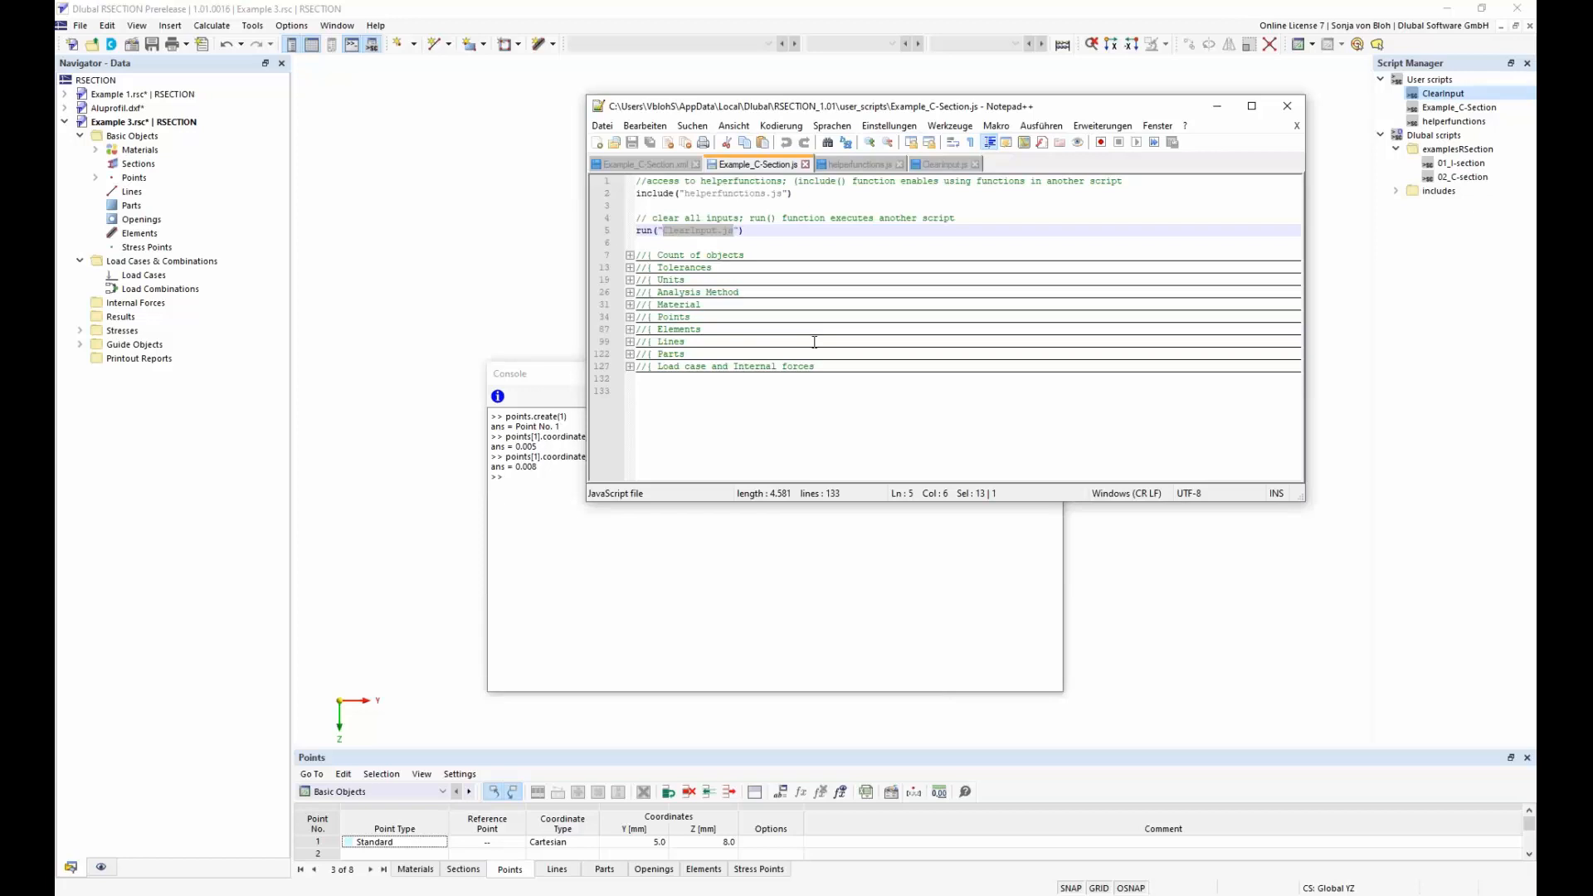
pyautogui.click(629, 292)
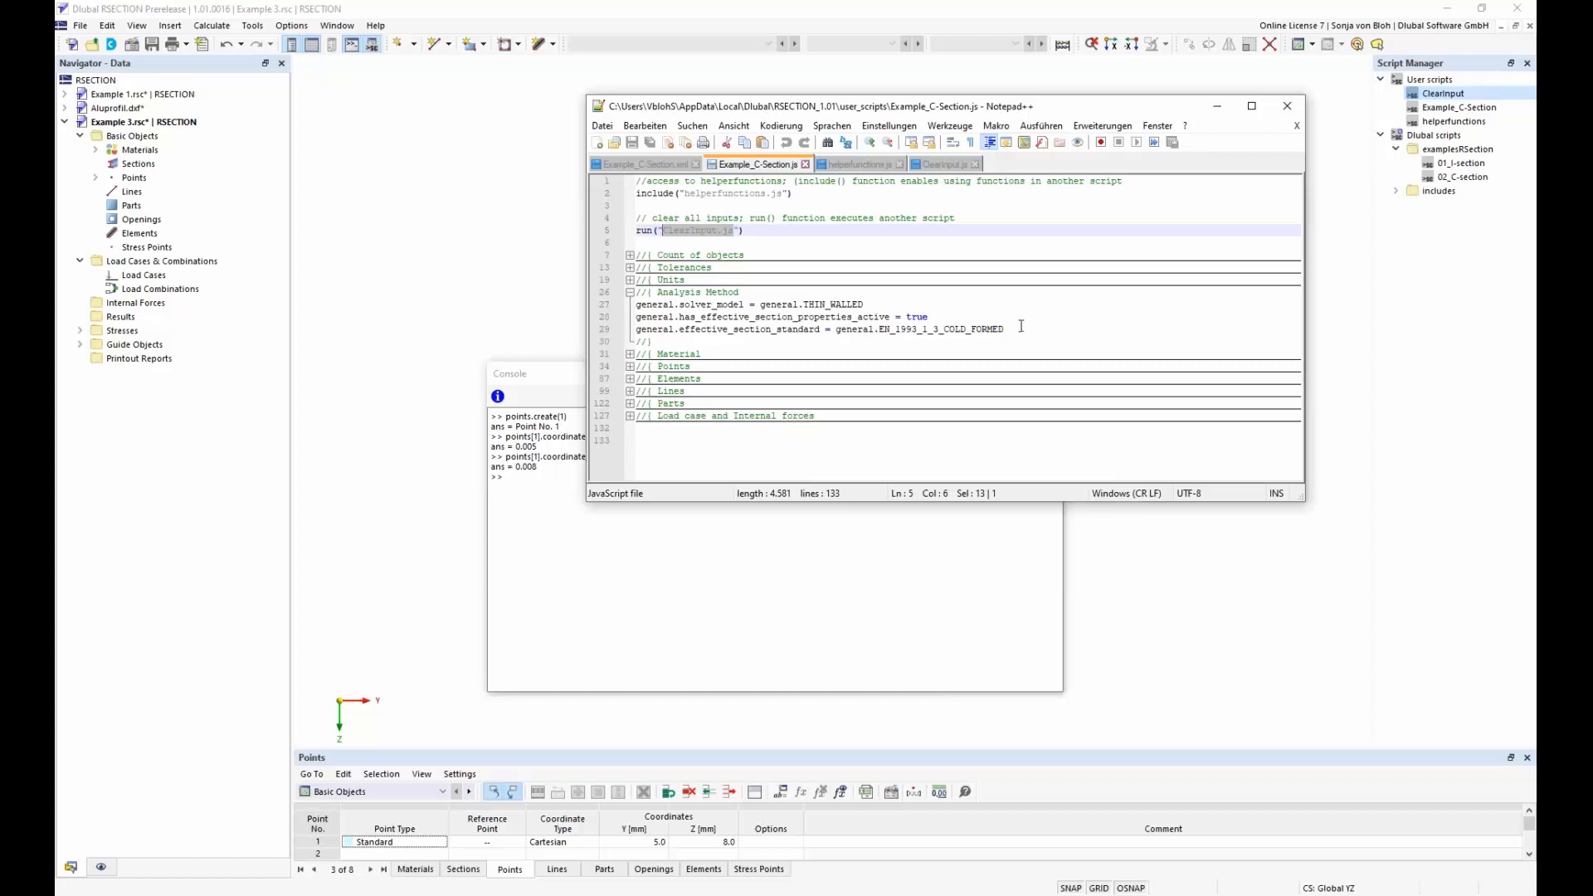
pyautogui.moveTo(1005, 330); pyautogui.dragTo(863, 329)
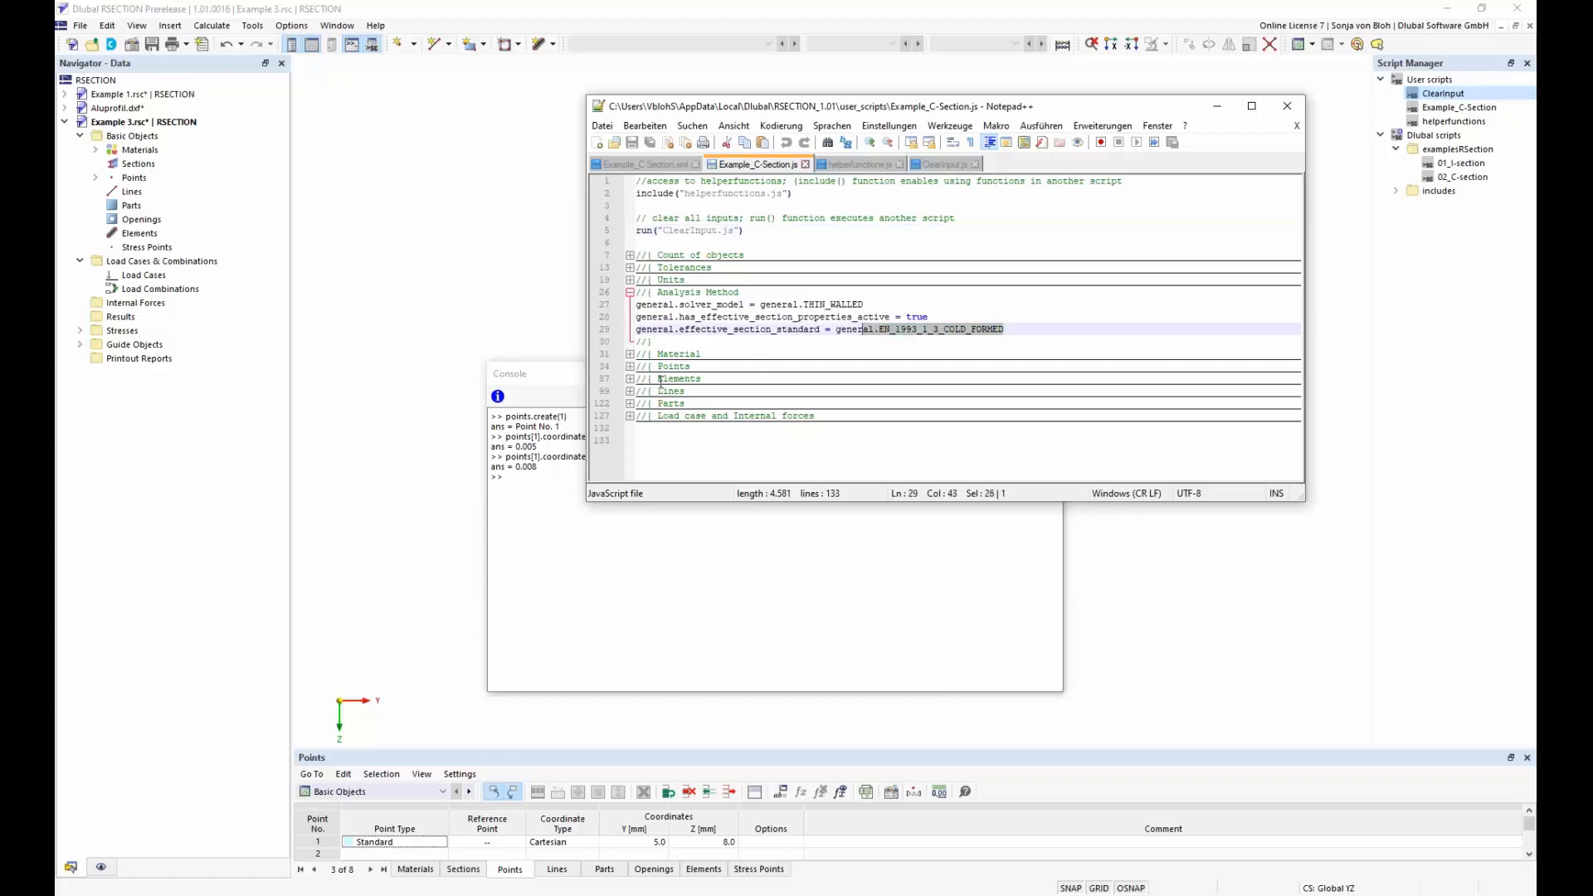
pyautogui.click(630, 293)
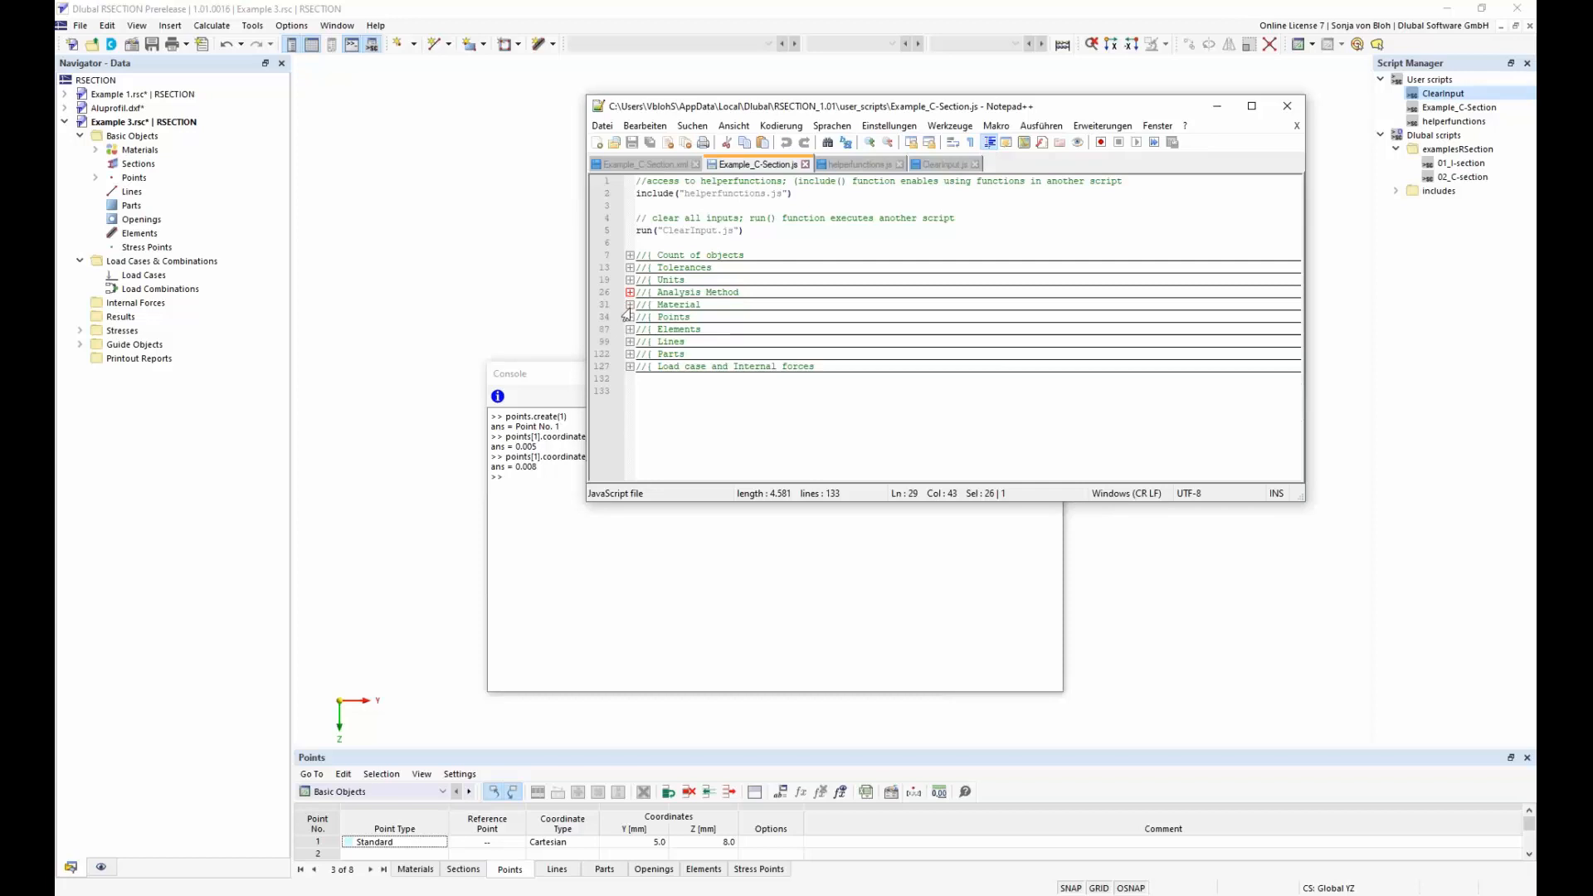
# Examine the Material, Points, Elements, and Load case and Internal forces blocks one by one, and close the script editor and console
pyautogui.click(630, 305)
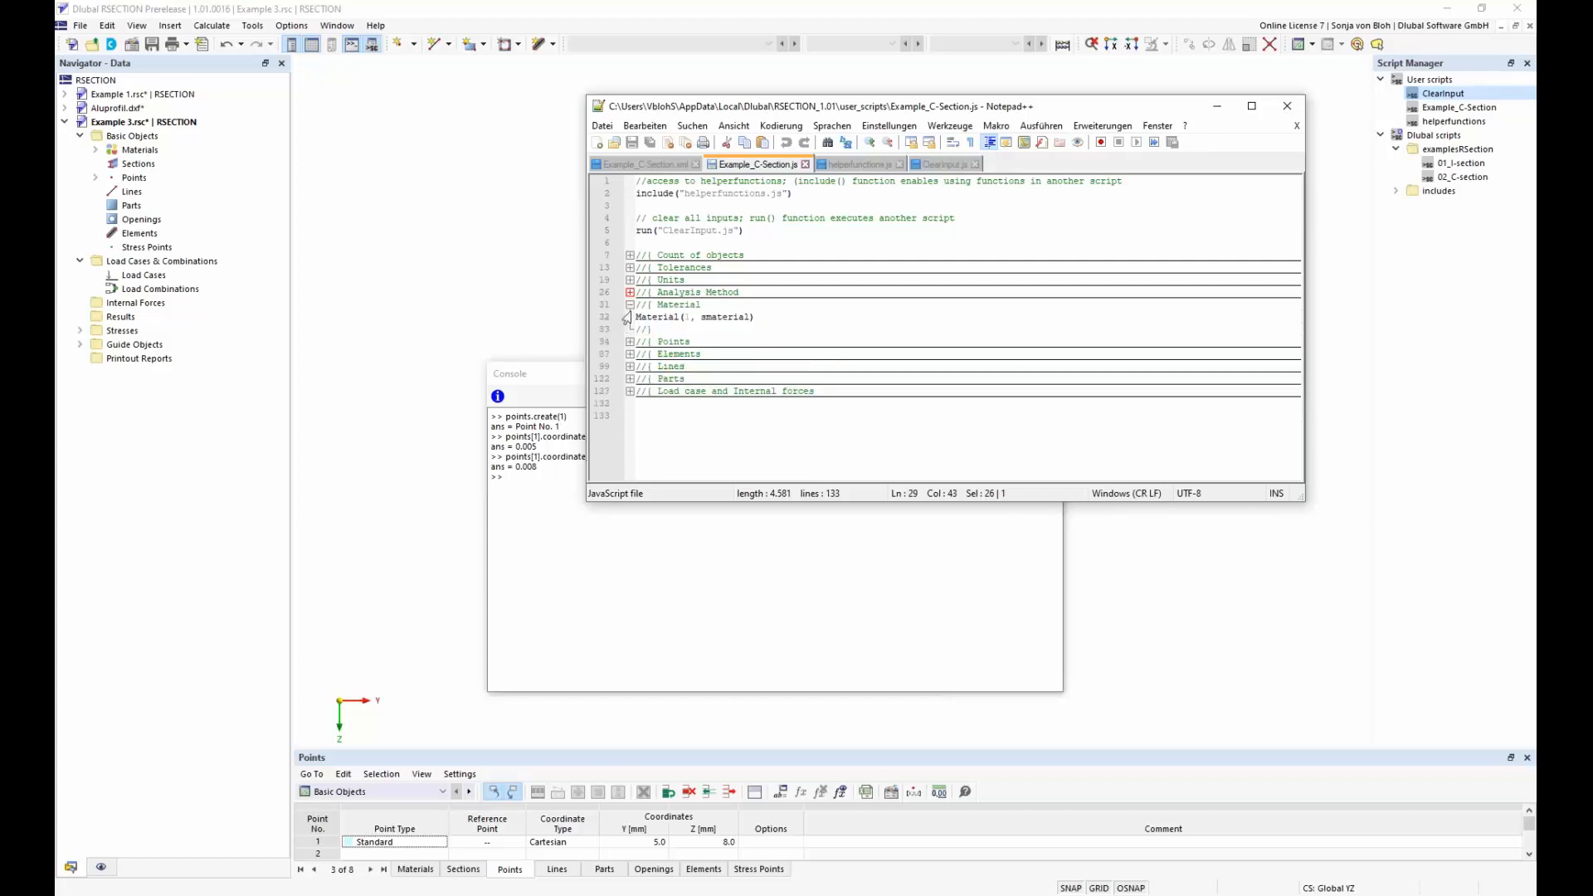
pyautogui.click(630, 304)
pyautogui.click(629, 317)
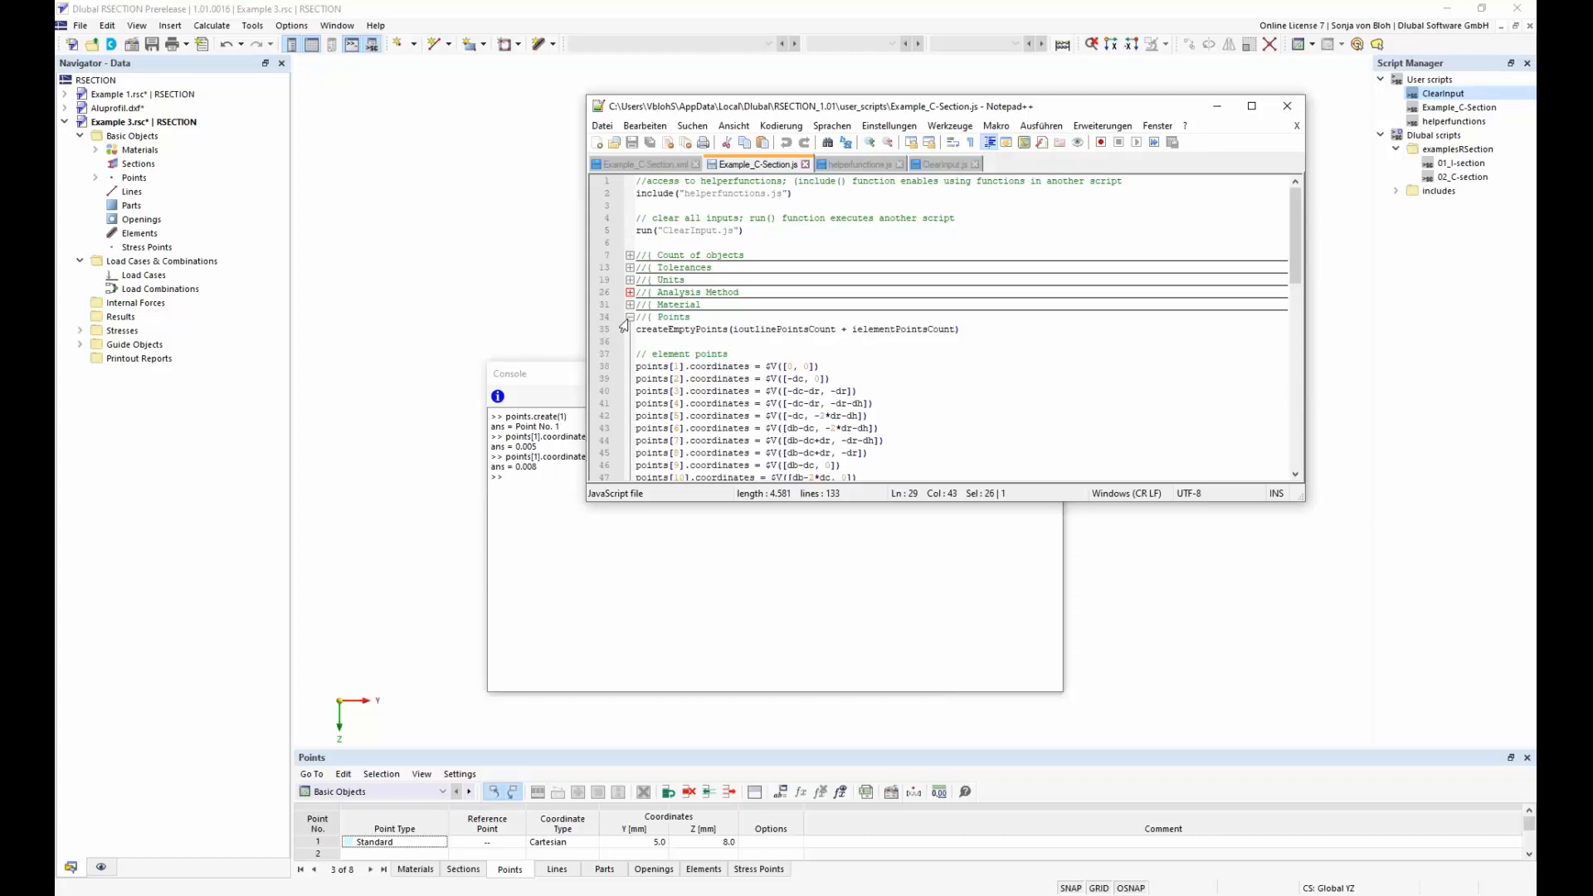
pyautogui.click(630, 317)
pyautogui.click(629, 329)
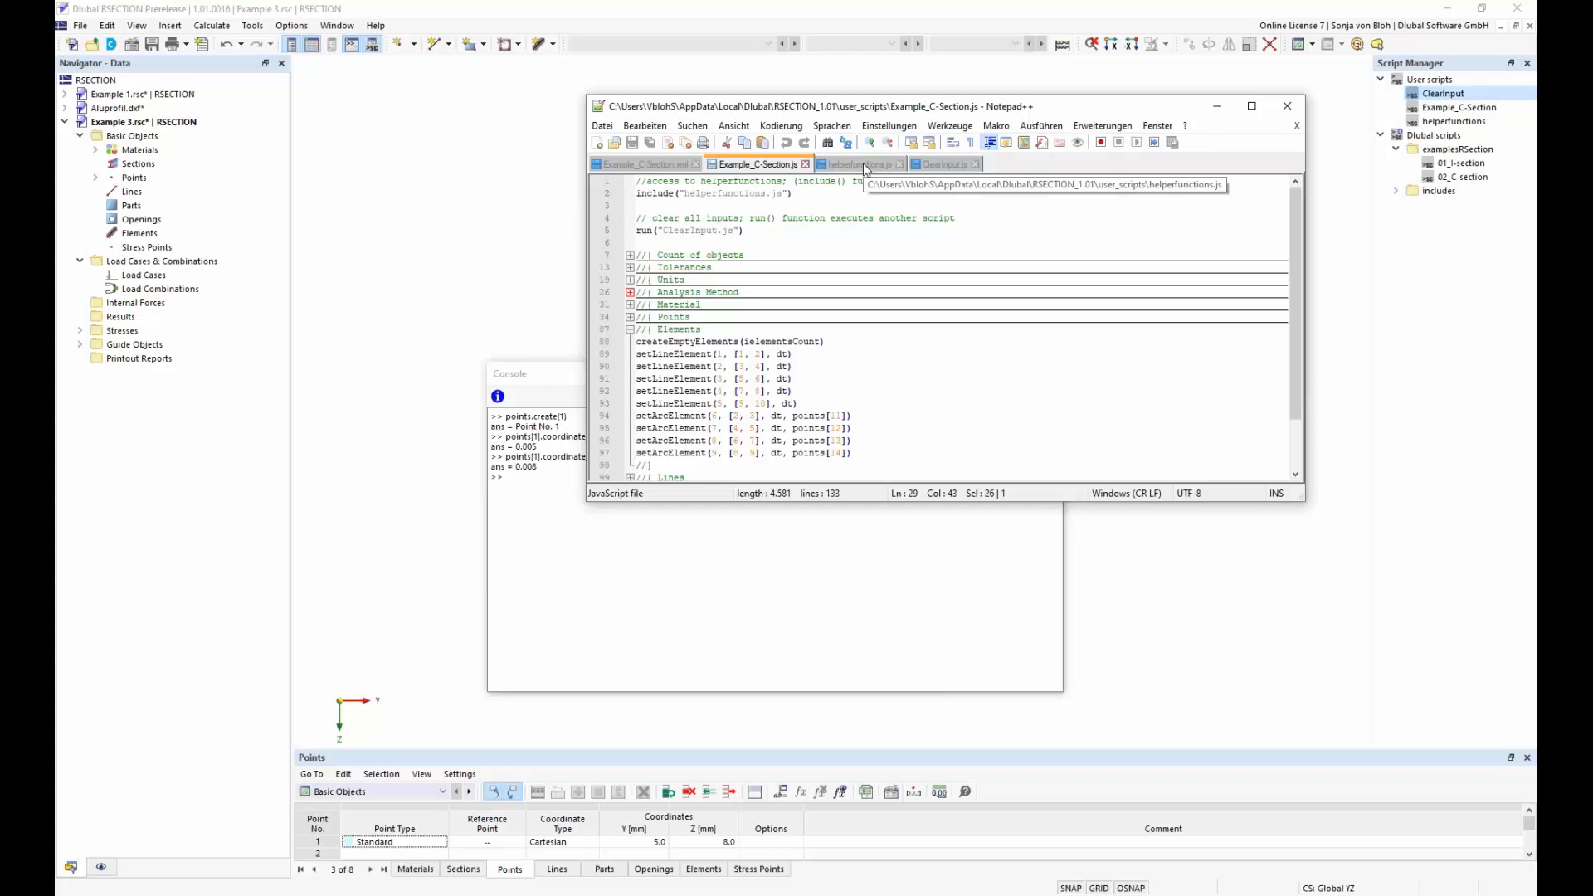
pyautogui.click(629, 330)
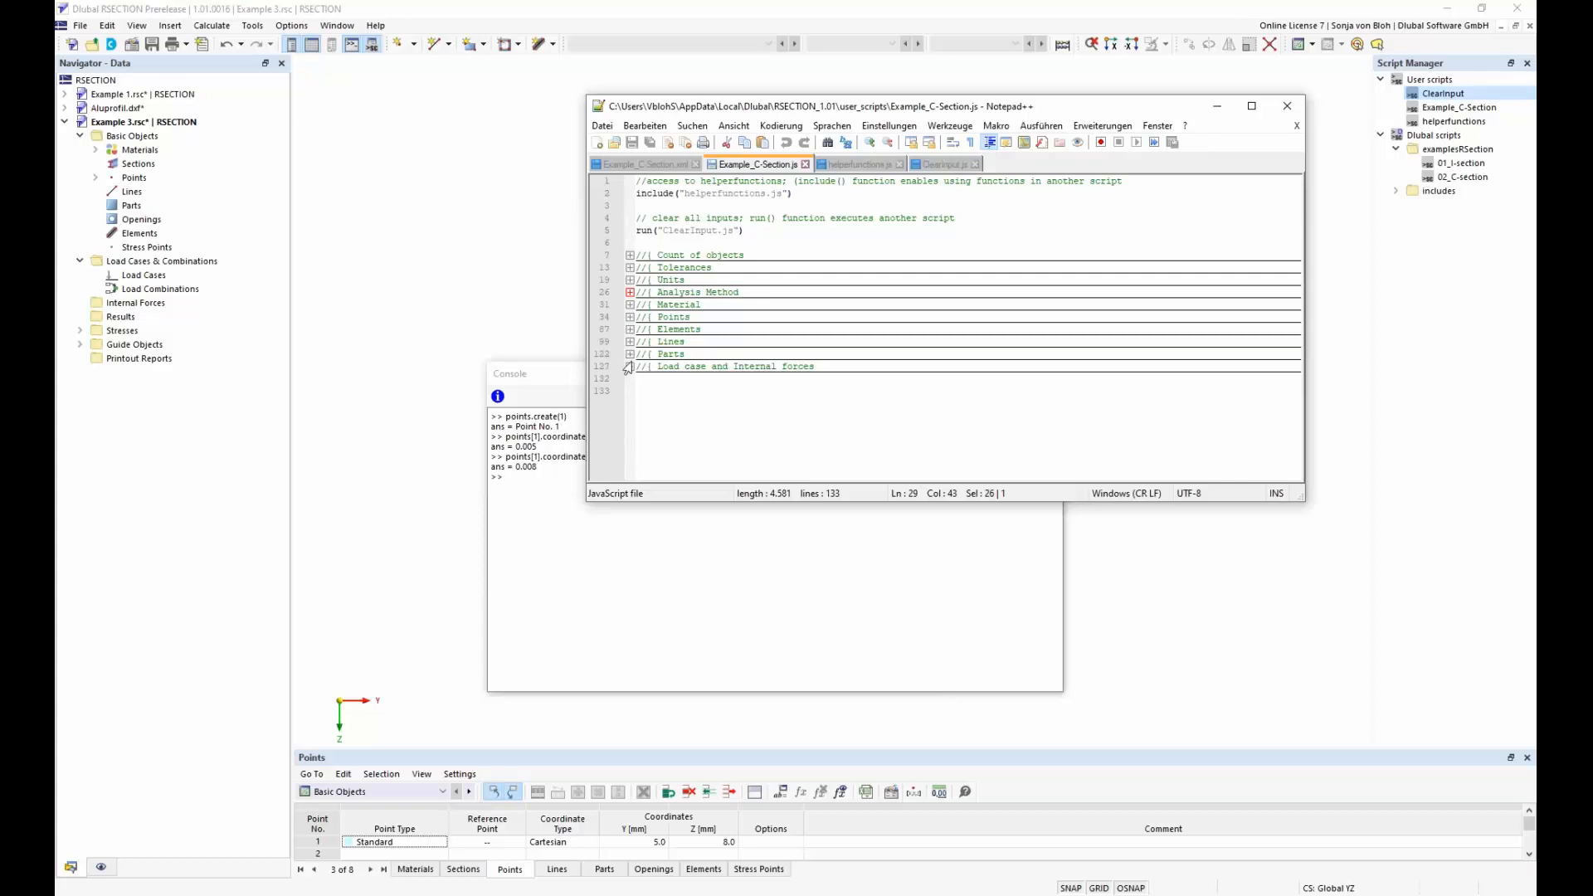
pyautogui.click(630, 366)
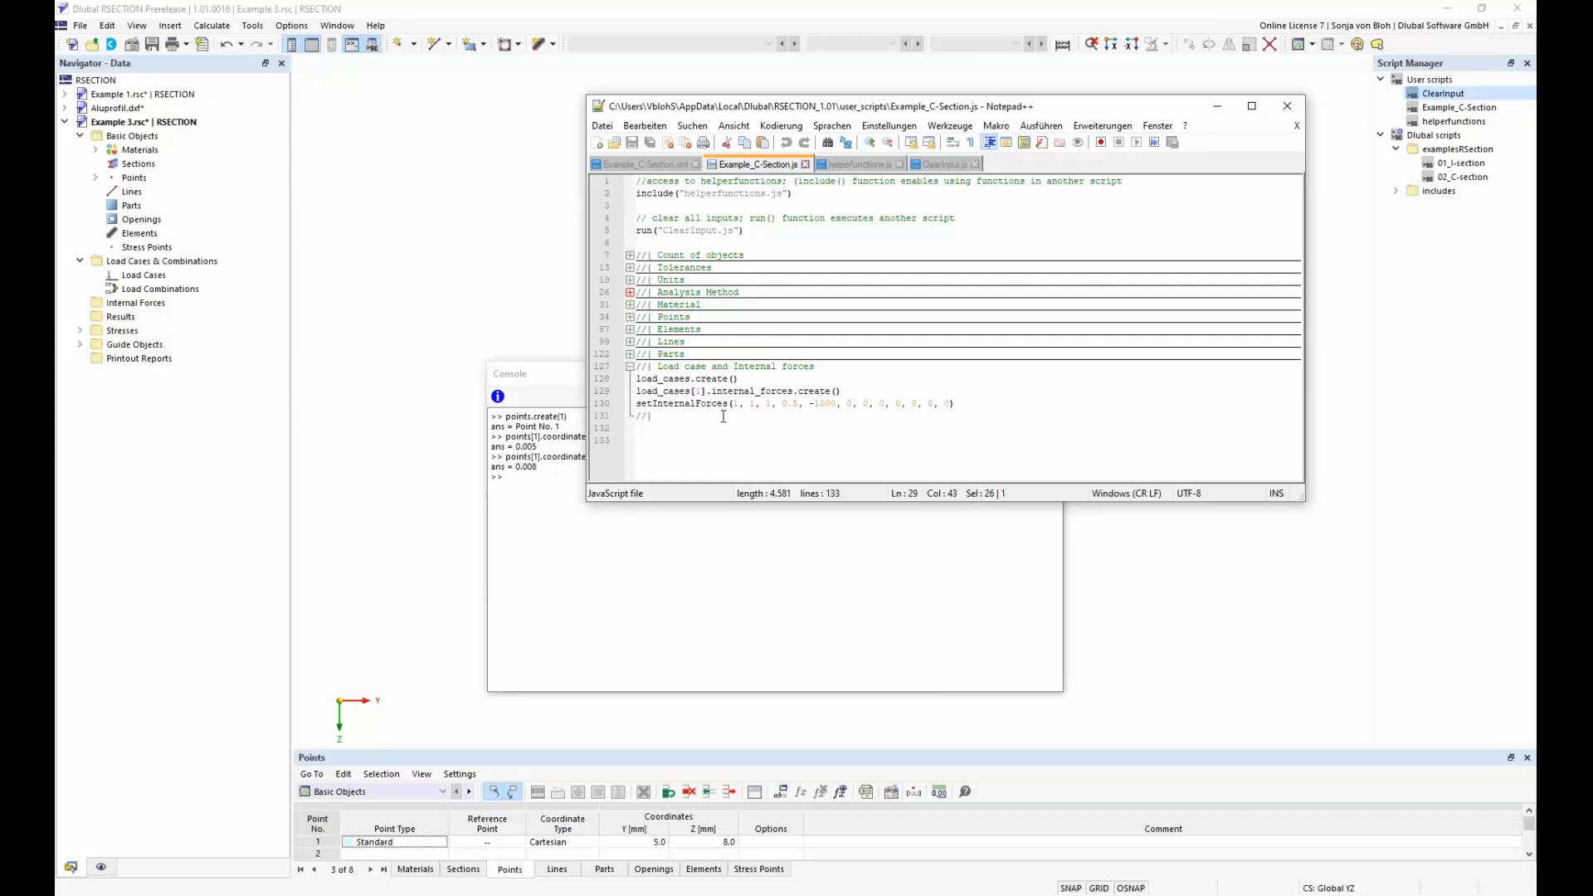
pyautogui.click(1286, 106)
pyautogui.click(1055, 374)
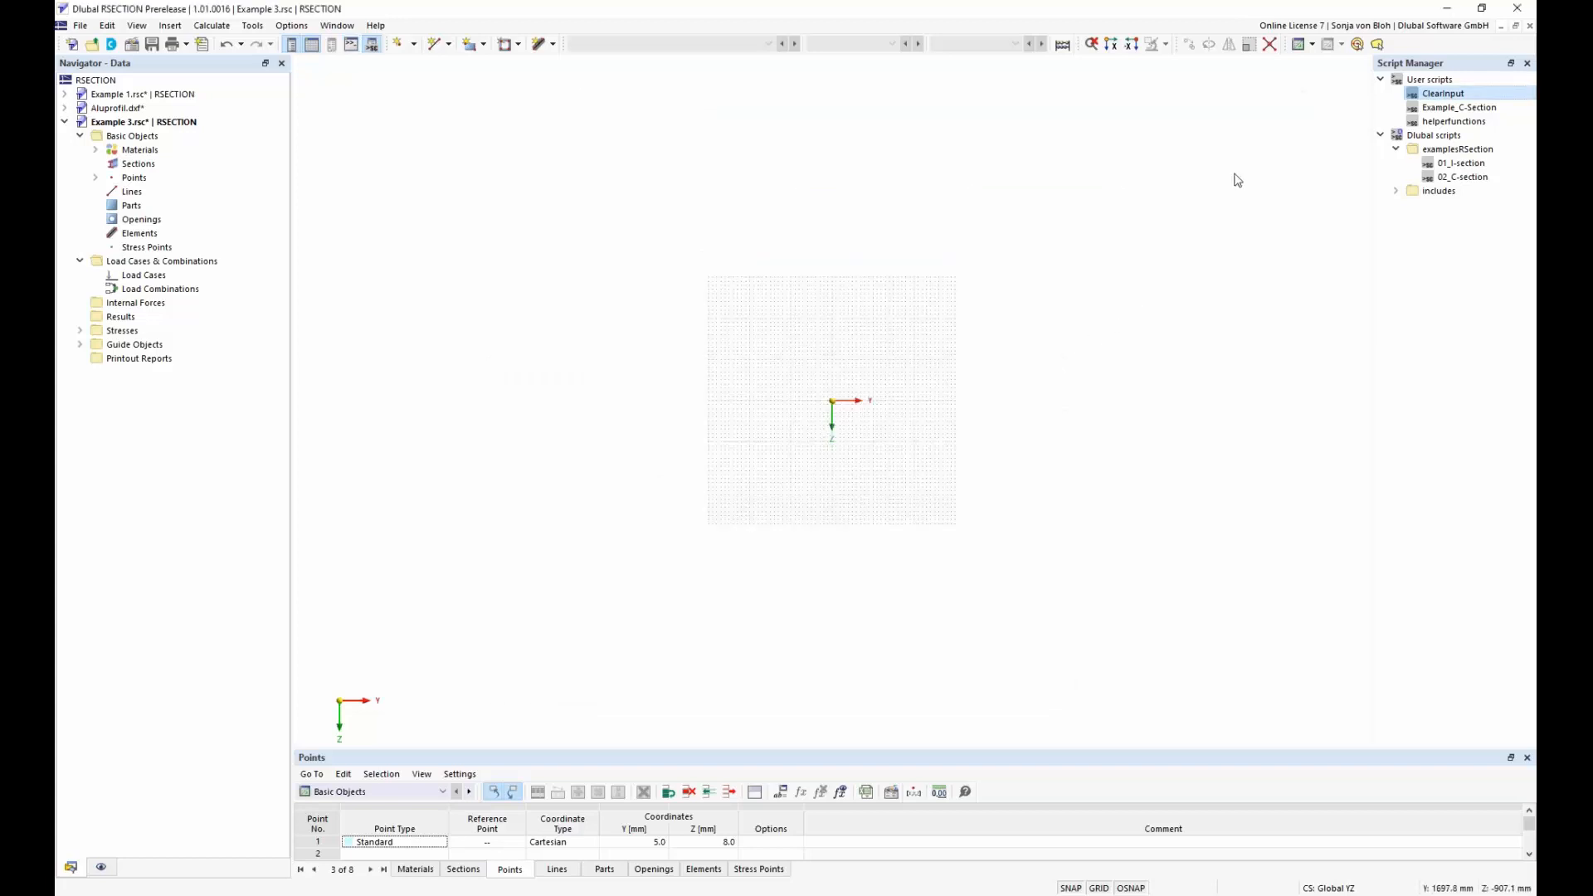
# Run the Example_C-Section script with a height of 200 mm and a width of 200 mm
pyautogui.click(1448, 111)
pyautogui.doubleClick(1426, 110)
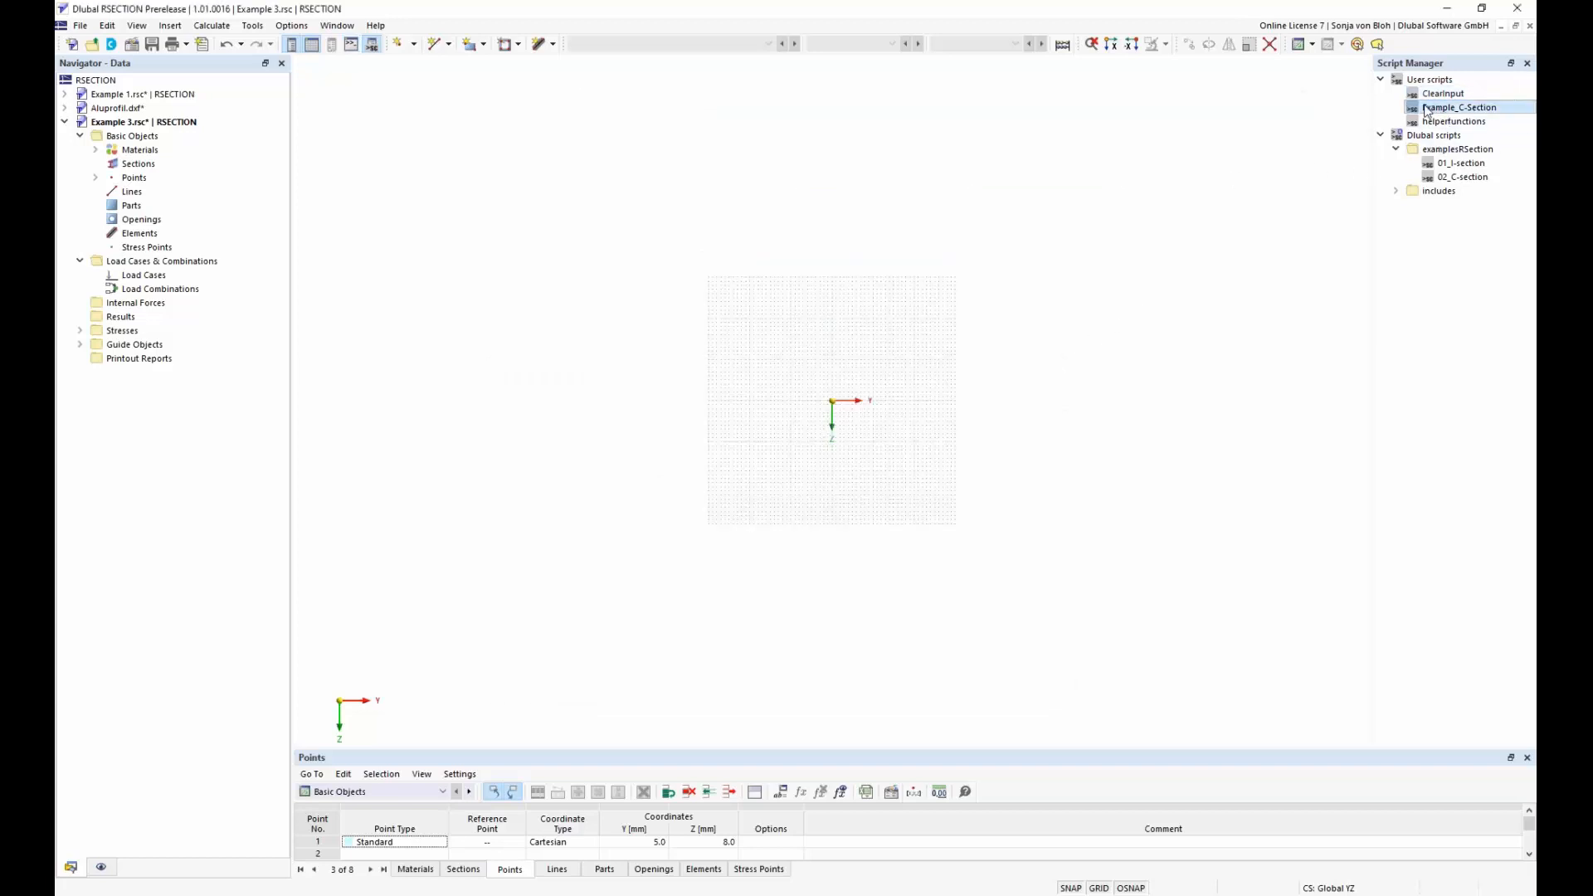
pyautogui.moveTo(782, 316); pyautogui.dragTo(1048, 164)
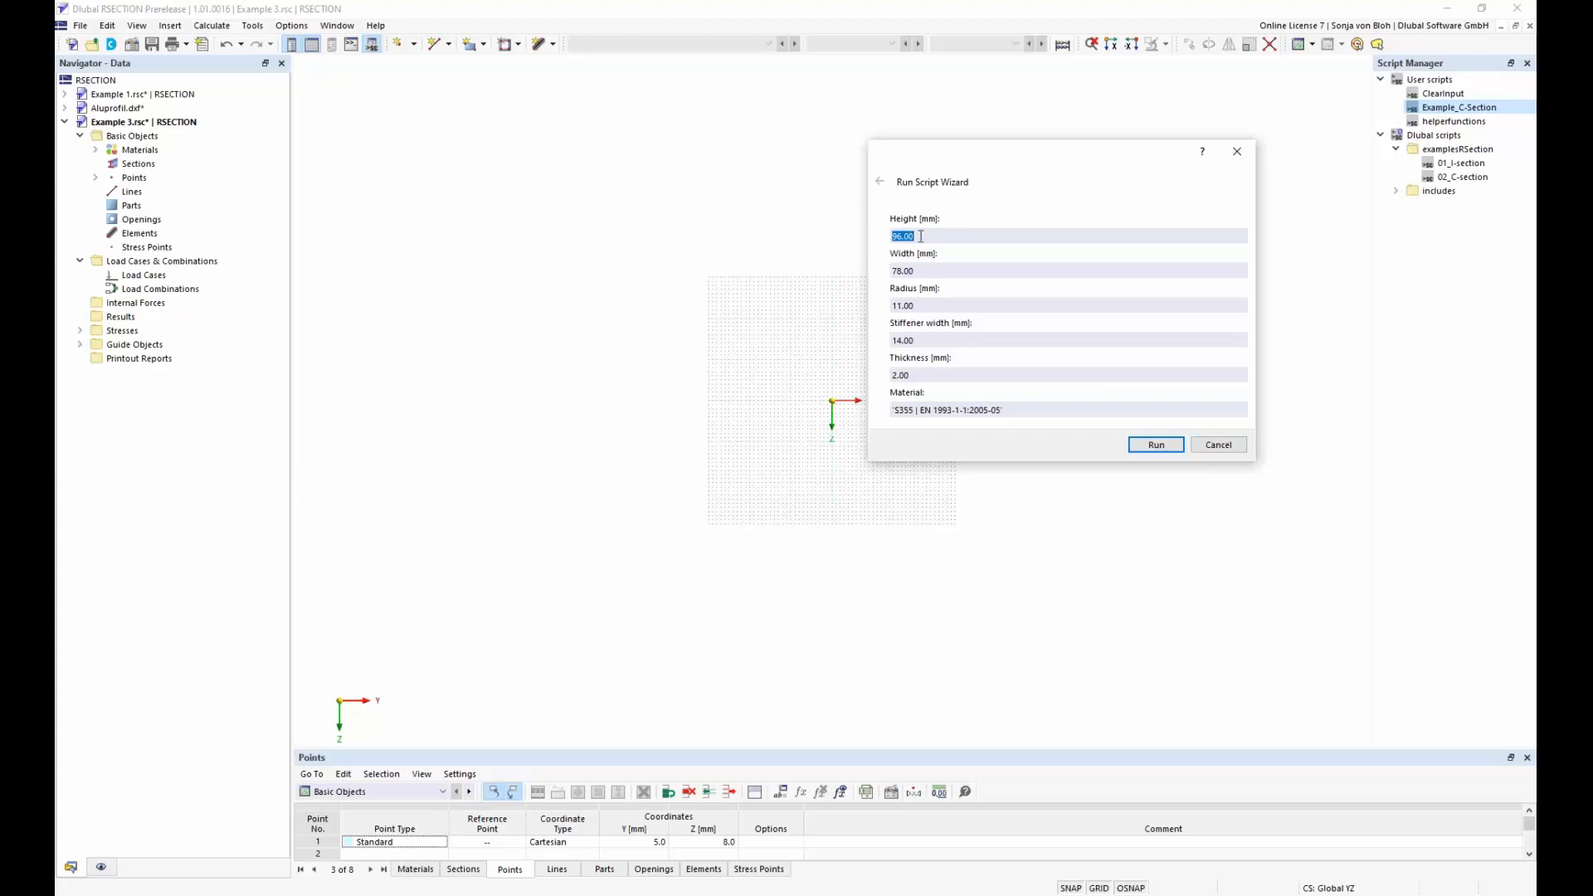
pyautogui.write('200')
pyautogui.moveTo(950, 273); pyautogui.dragTo(862, 270)
pyautogui.write('200')
pyautogui.click(1157, 446)
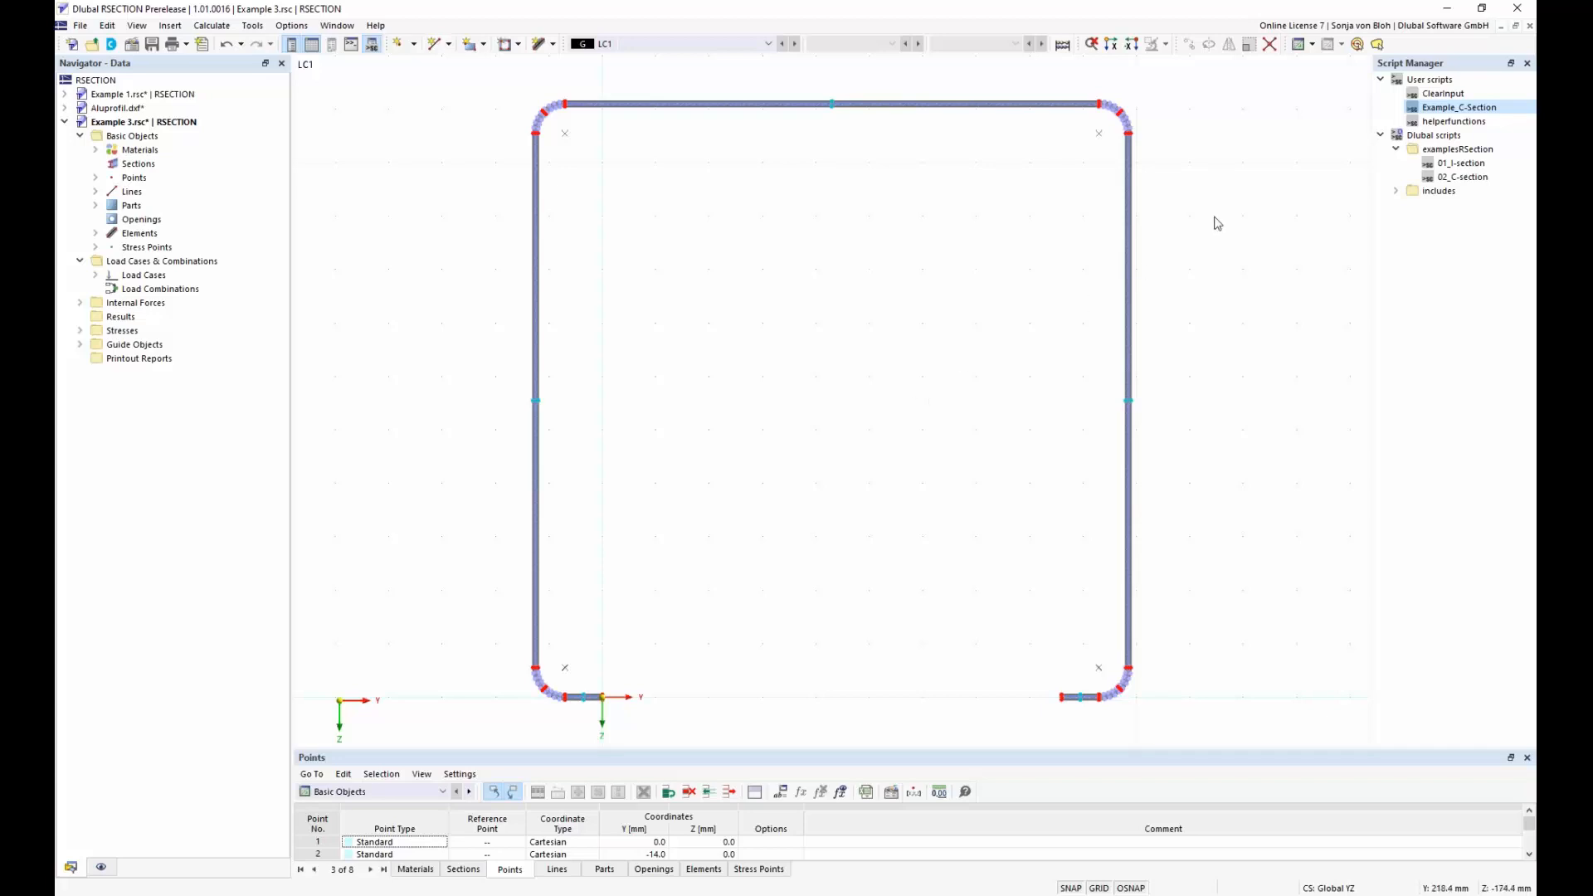
# Run the Example_C-Section script again with the default height of 96 mm and width of 78 mm
pyautogui.doubleClick(1441, 114)
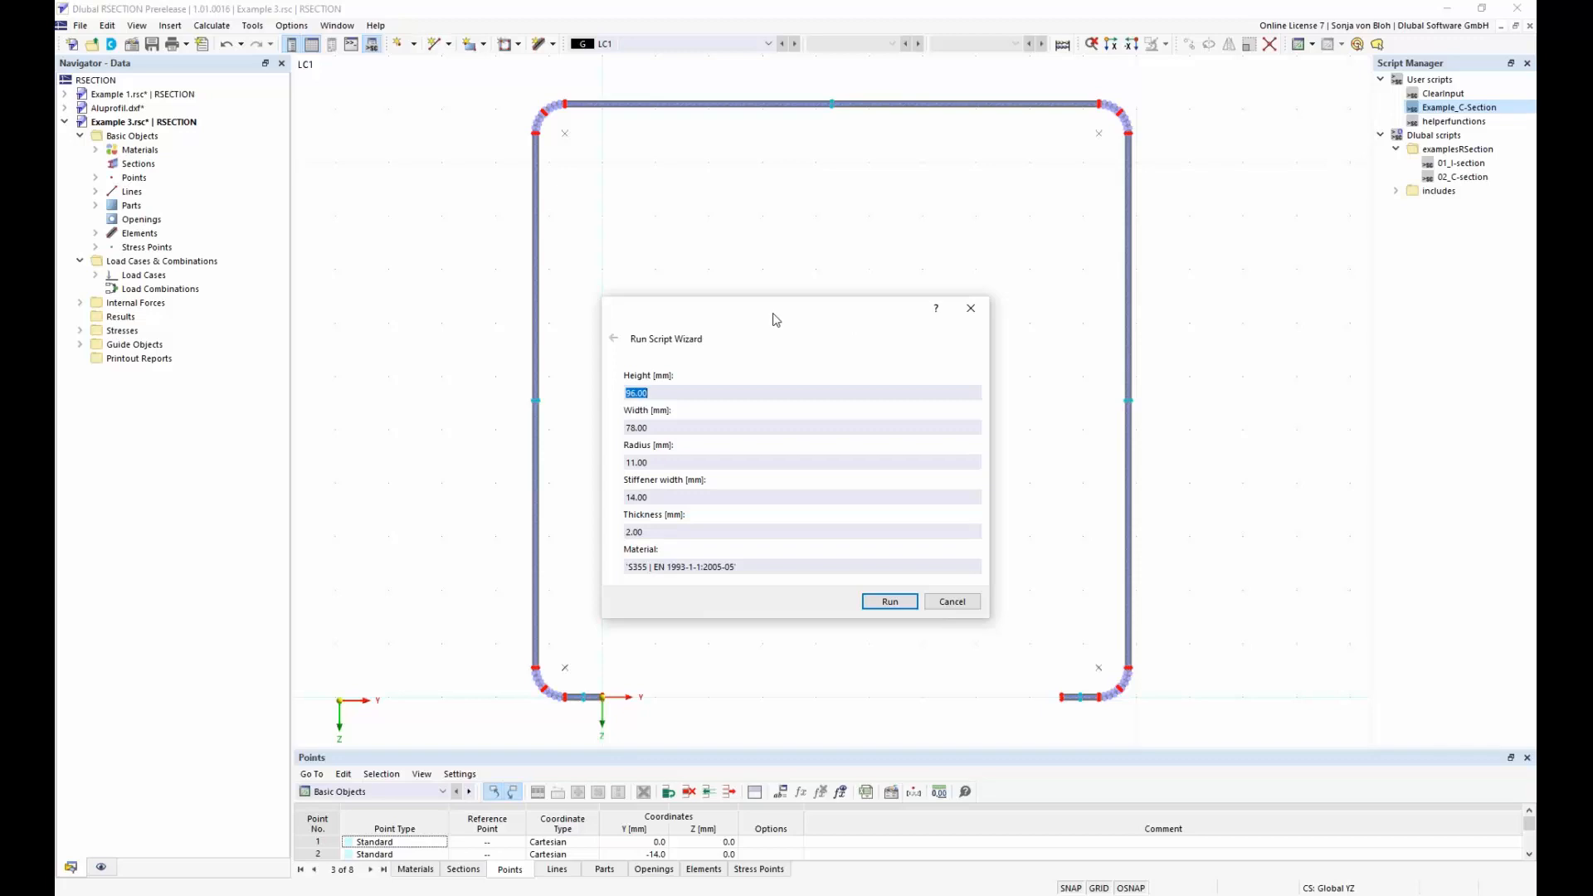
pyautogui.moveTo(776, 321); pyautogui.dragTo(1044, 171)
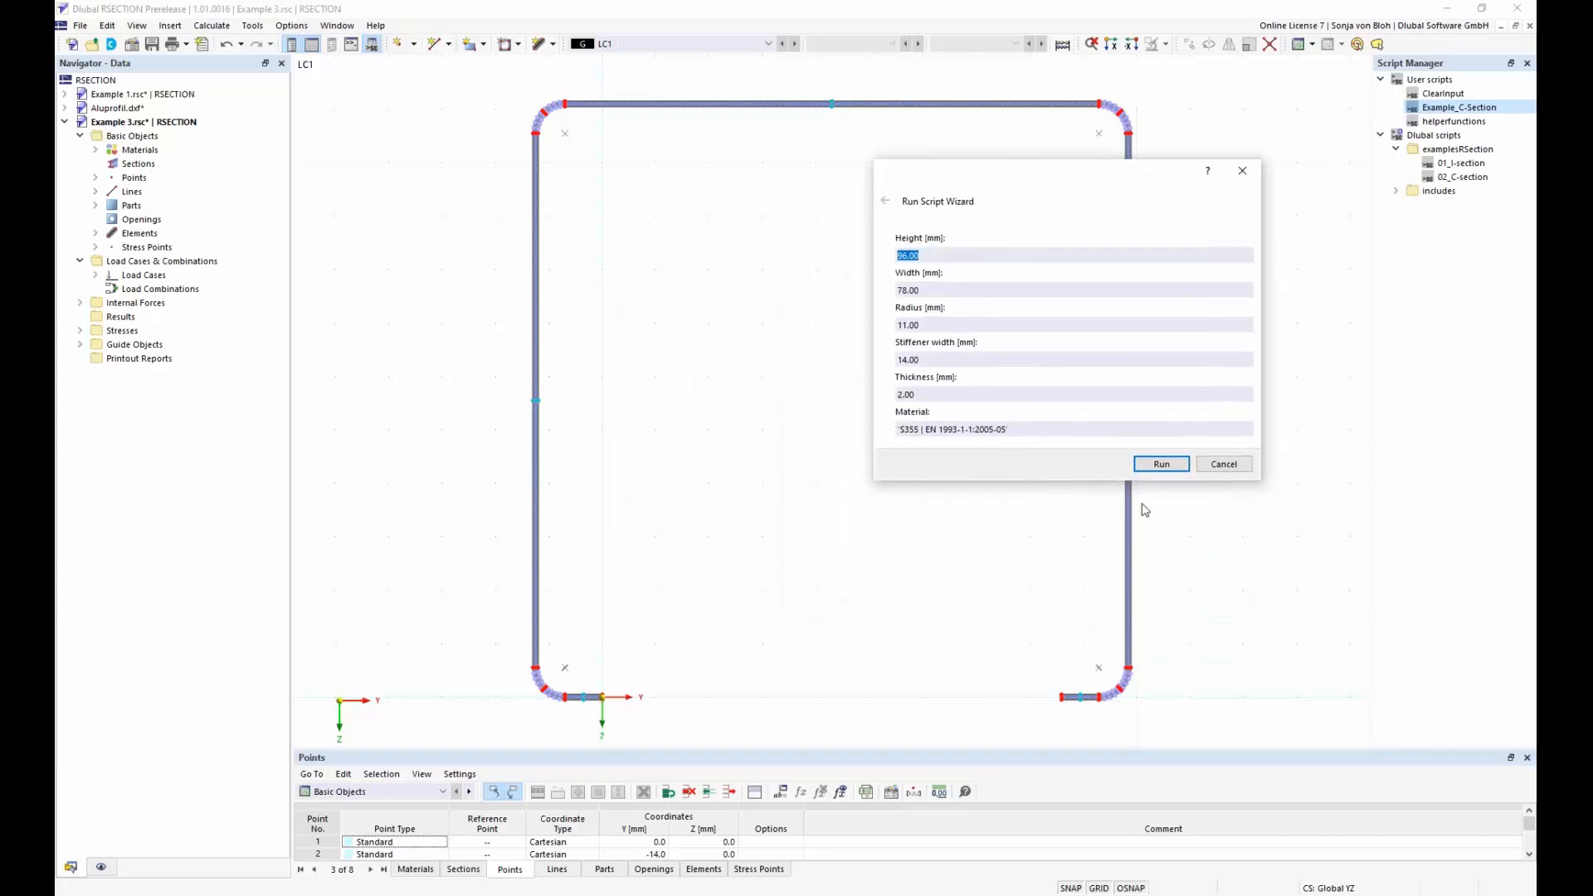
pyautogui.click(1172, 467)
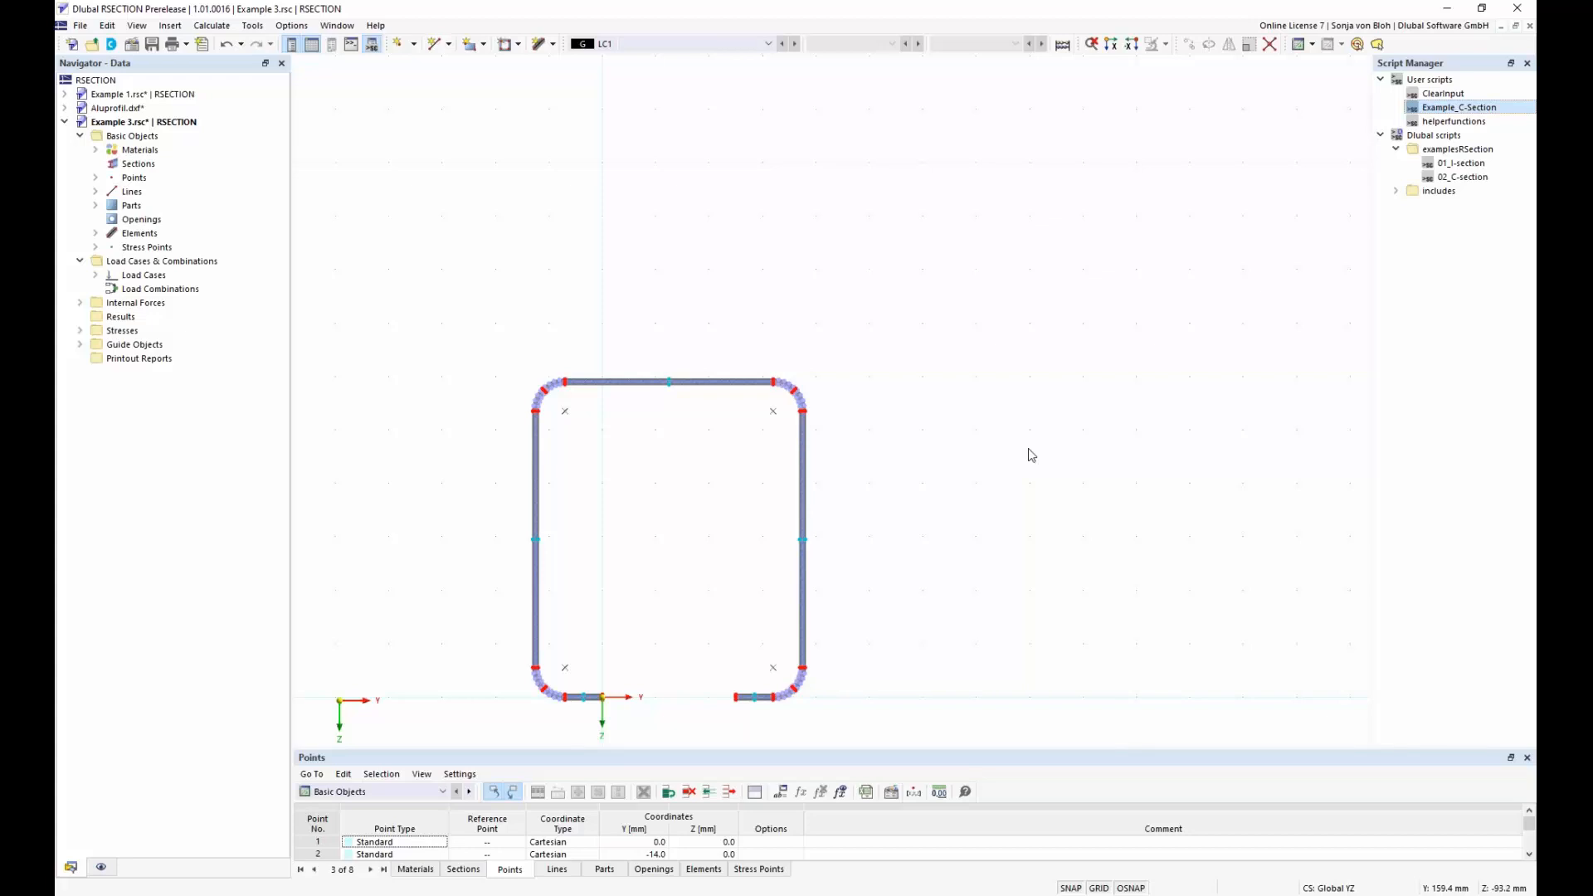
# Review the base data of the Example 3 model, including analysis method and effective section standard, and close it without changes
pyautogui.rightClick(137, 139)
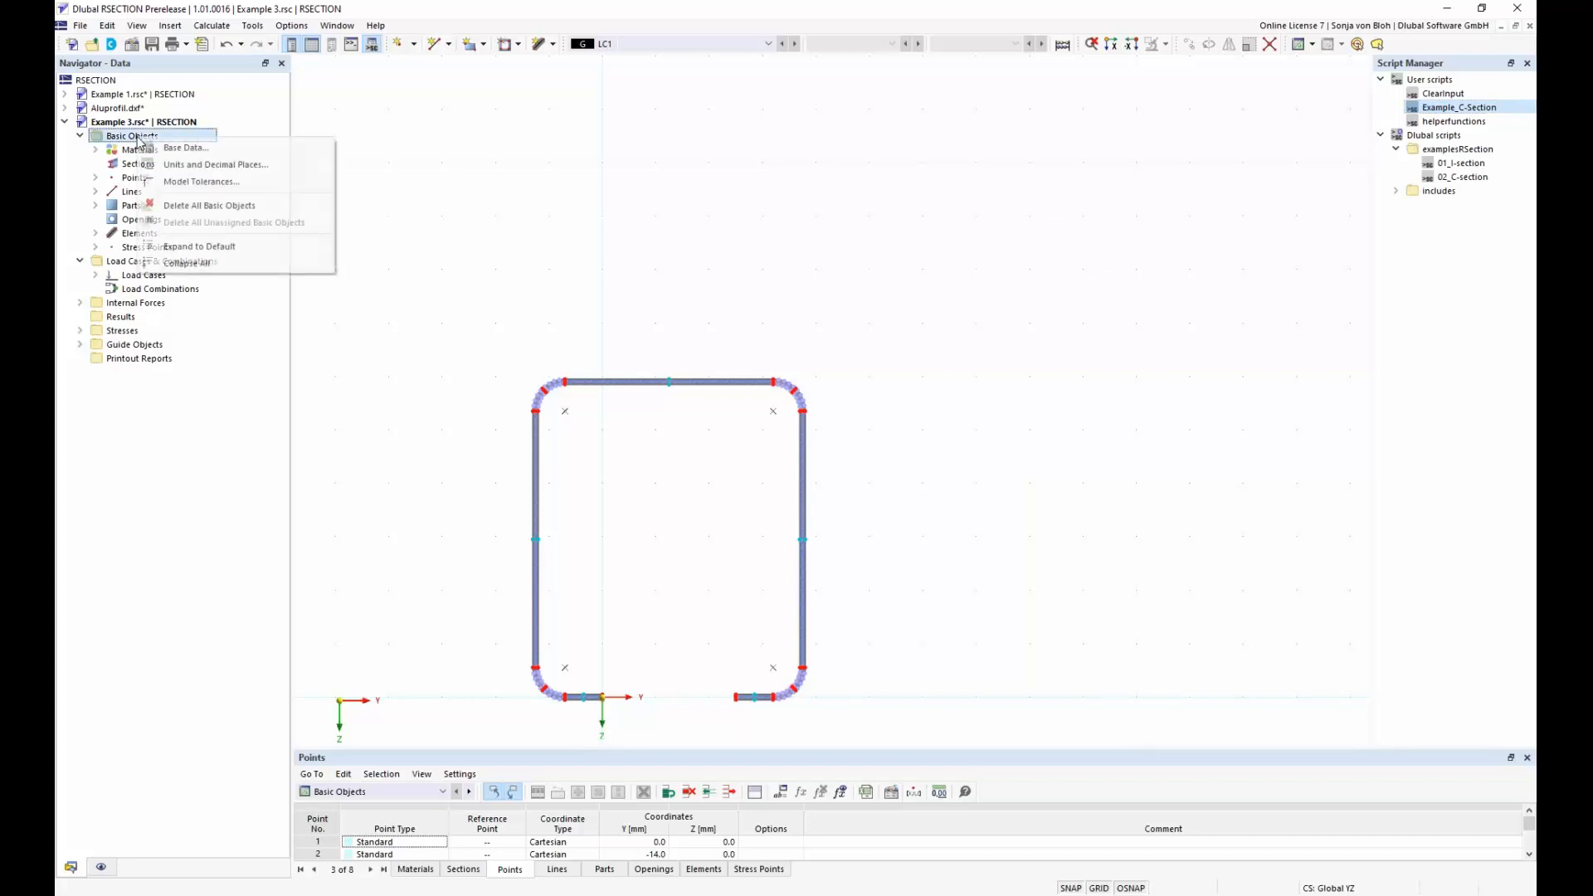
pyautogui.click(177, 148)
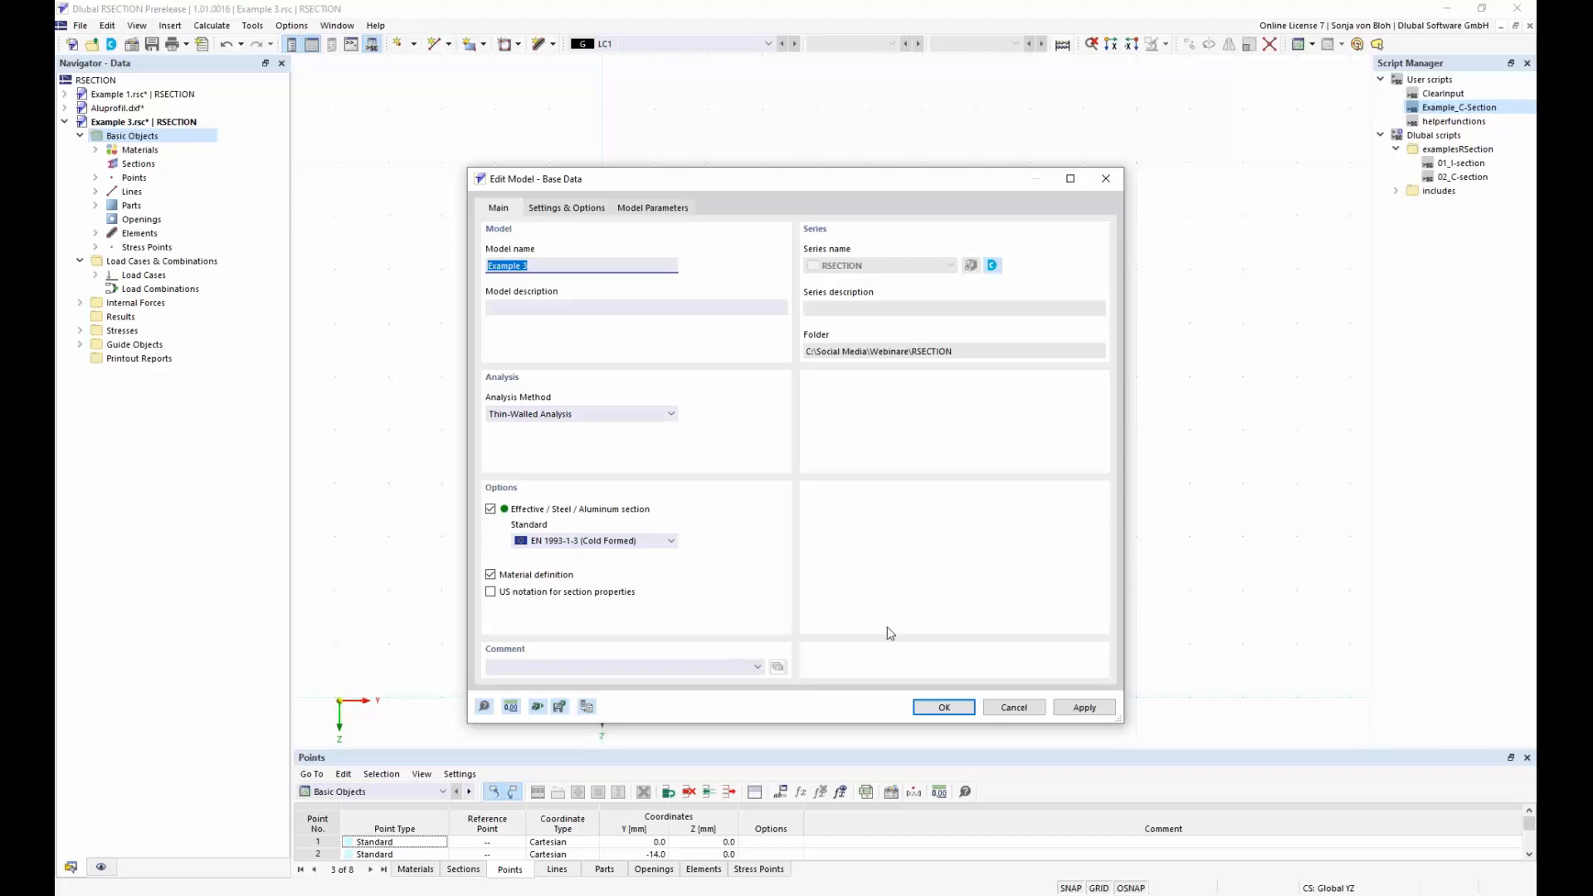
pyautogui.click(1014, 707)
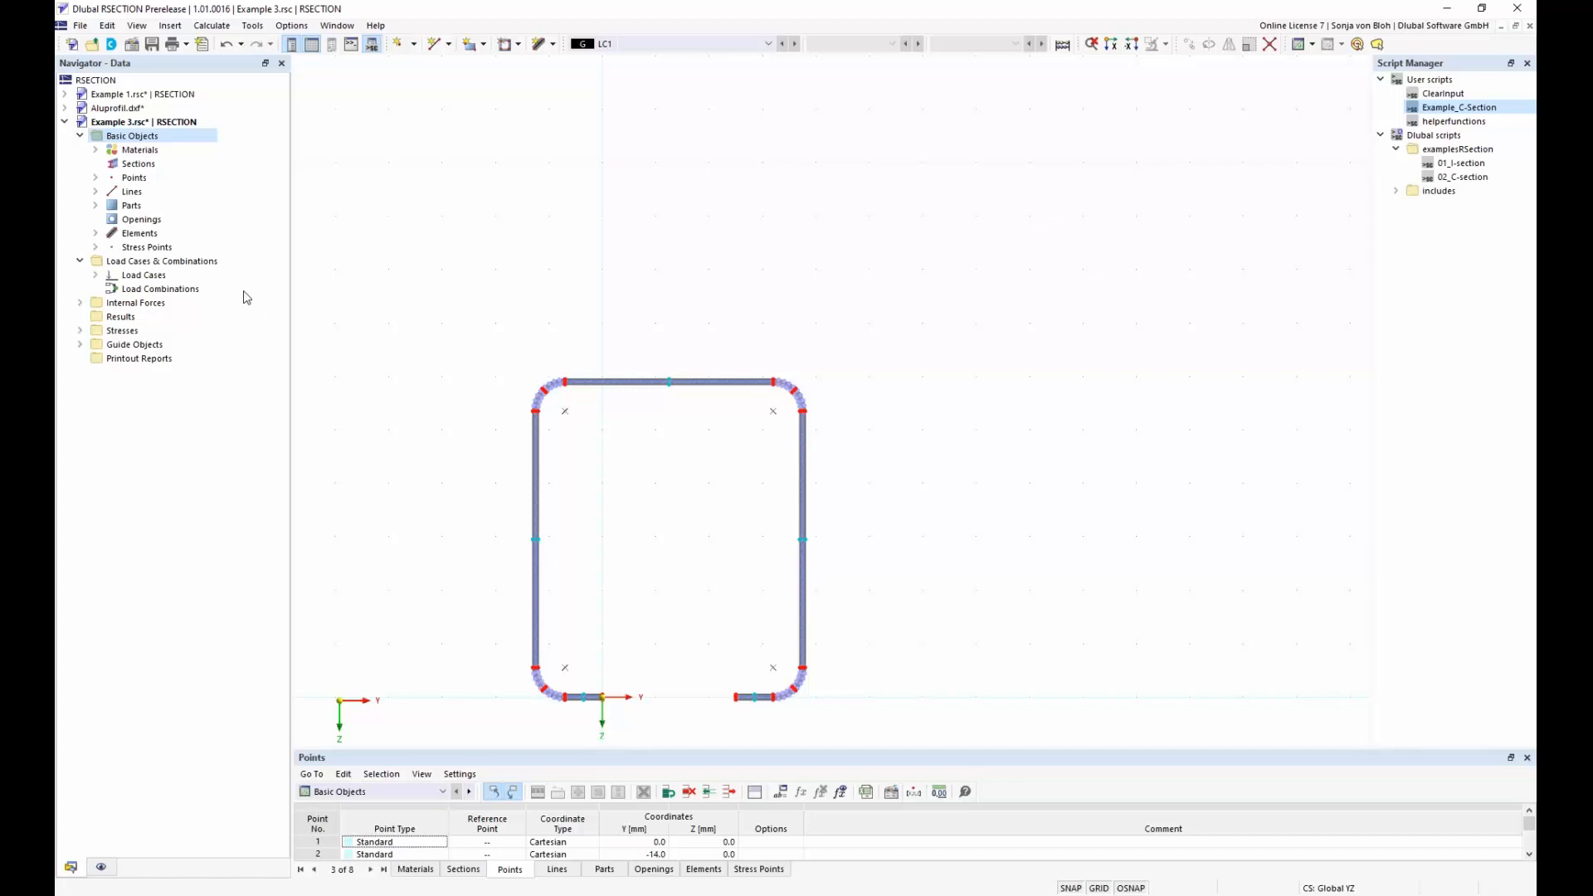
# Expand the load cases of Example 3 and examine the axial force of LC1 in an enlarged Internal Forces table
pyautogui.click(95, 275)
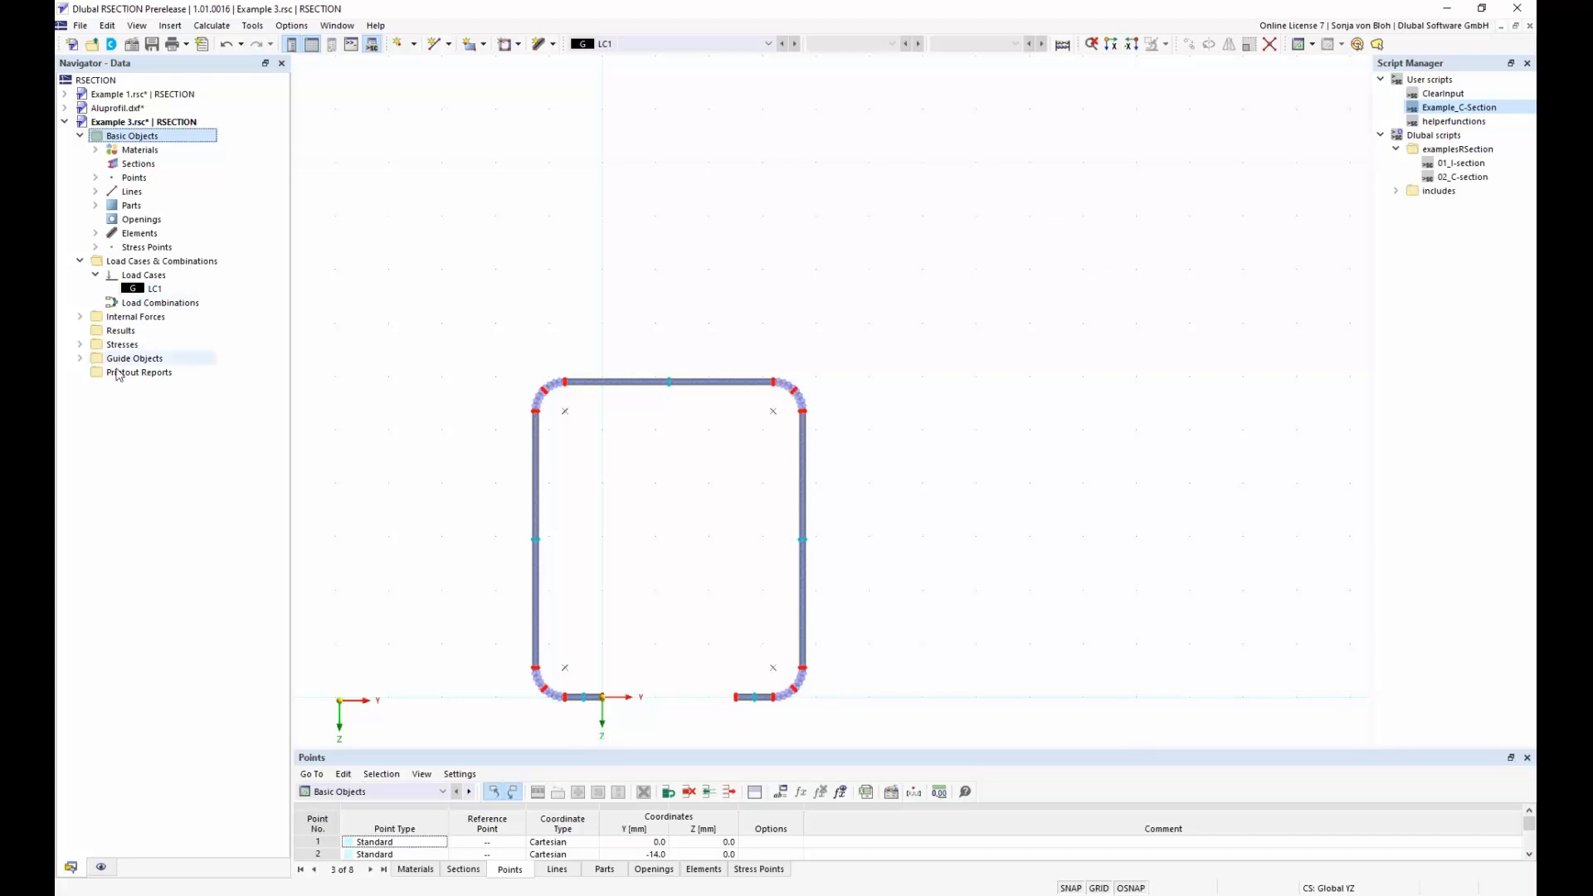
pyautogui.click(444, 793)
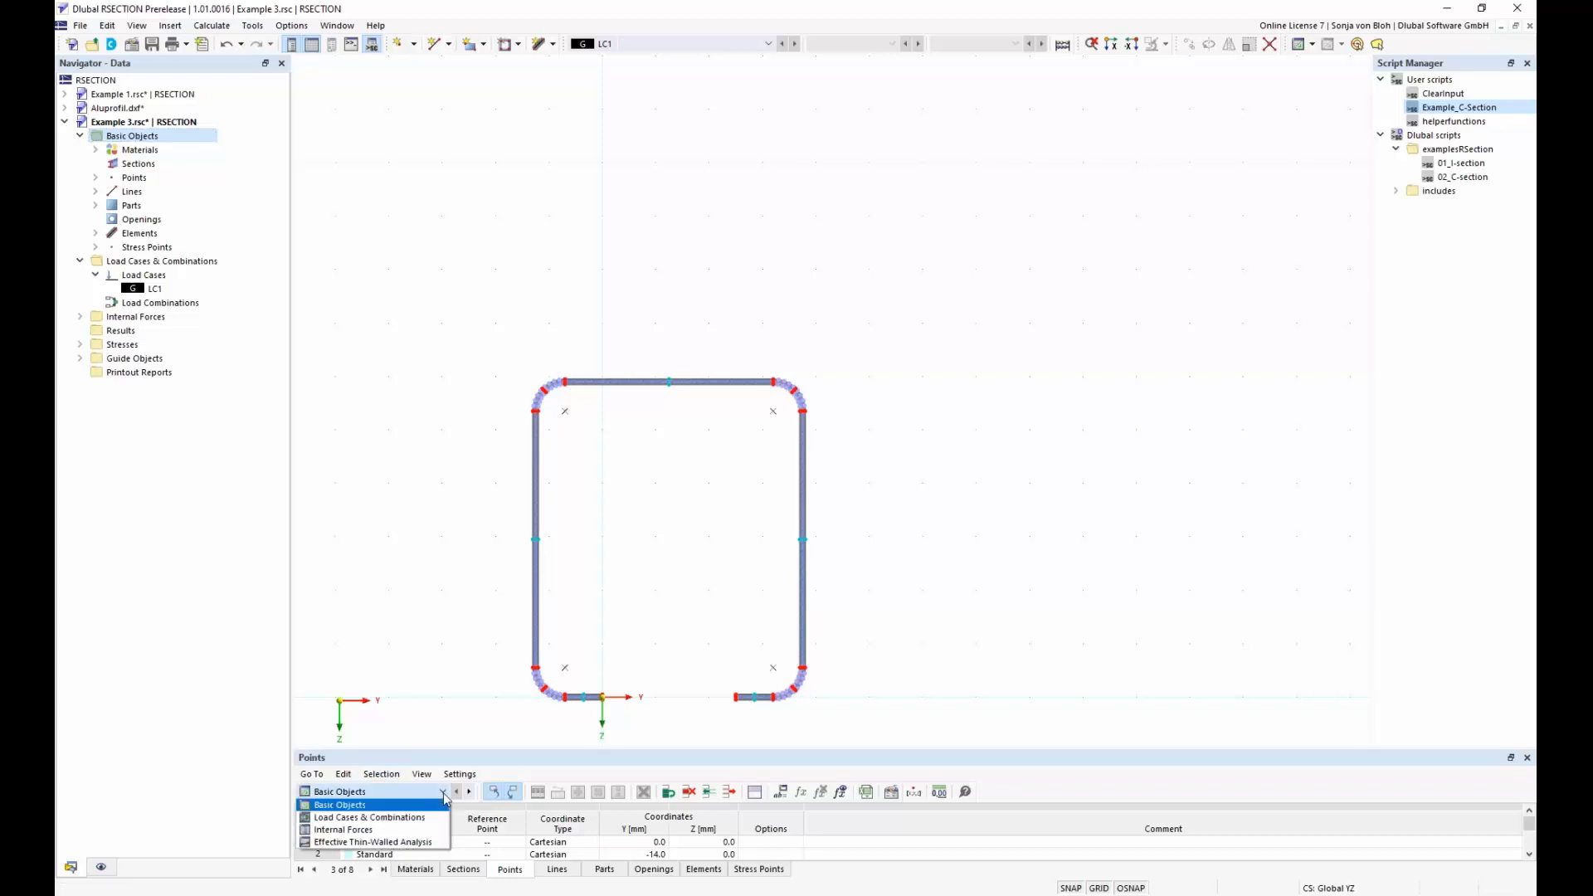
pyautogui.click(400, 833)
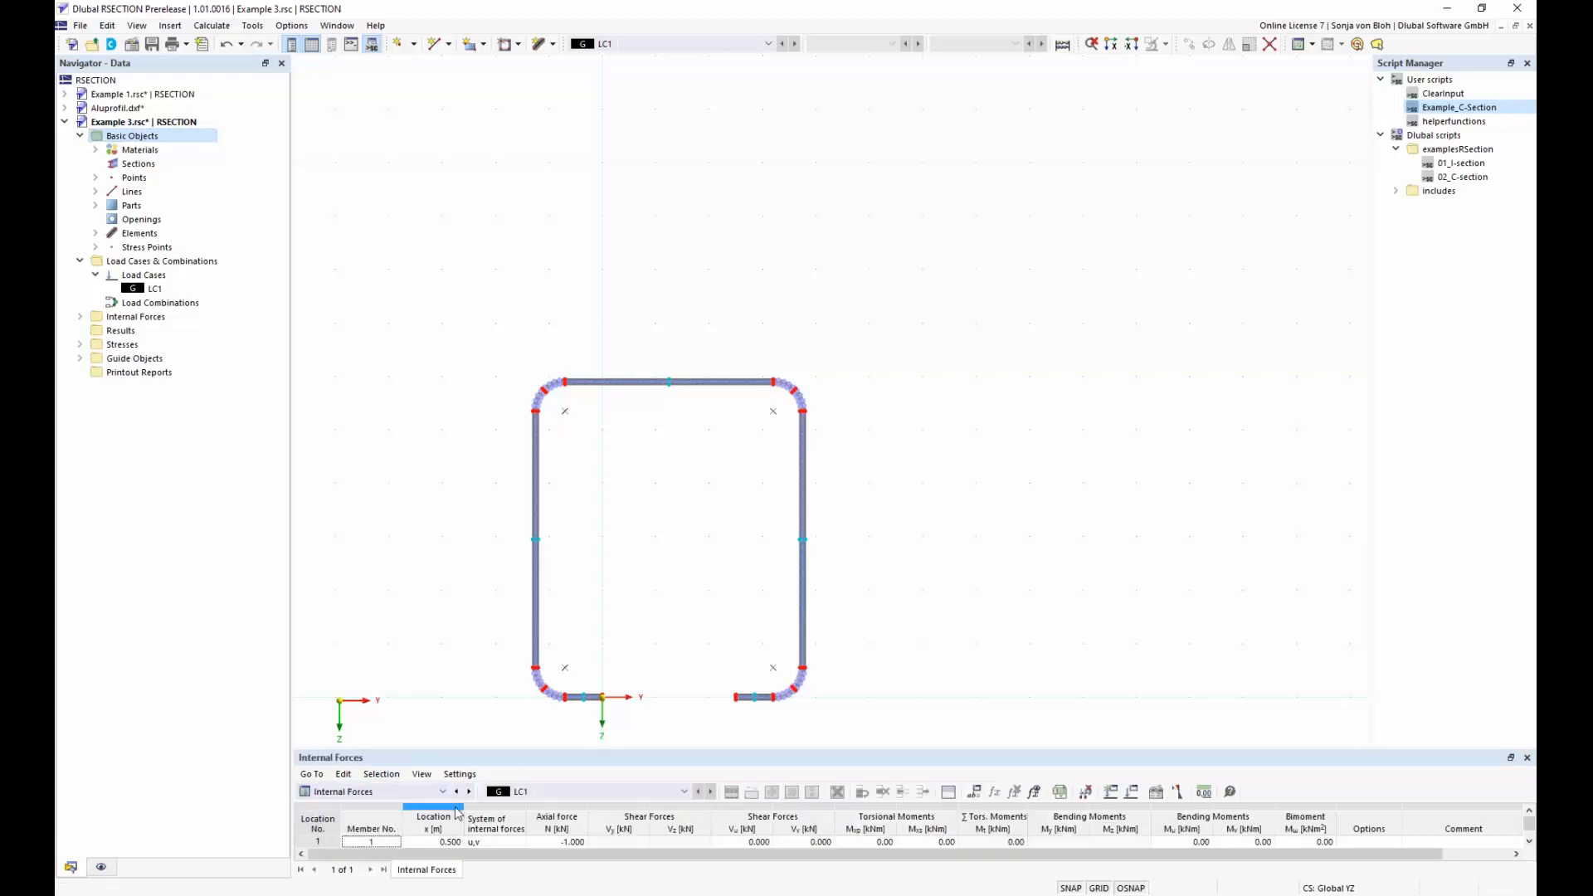
pyautogui.moveTo(598, 746); pyautogui.dragTo(599, 663)
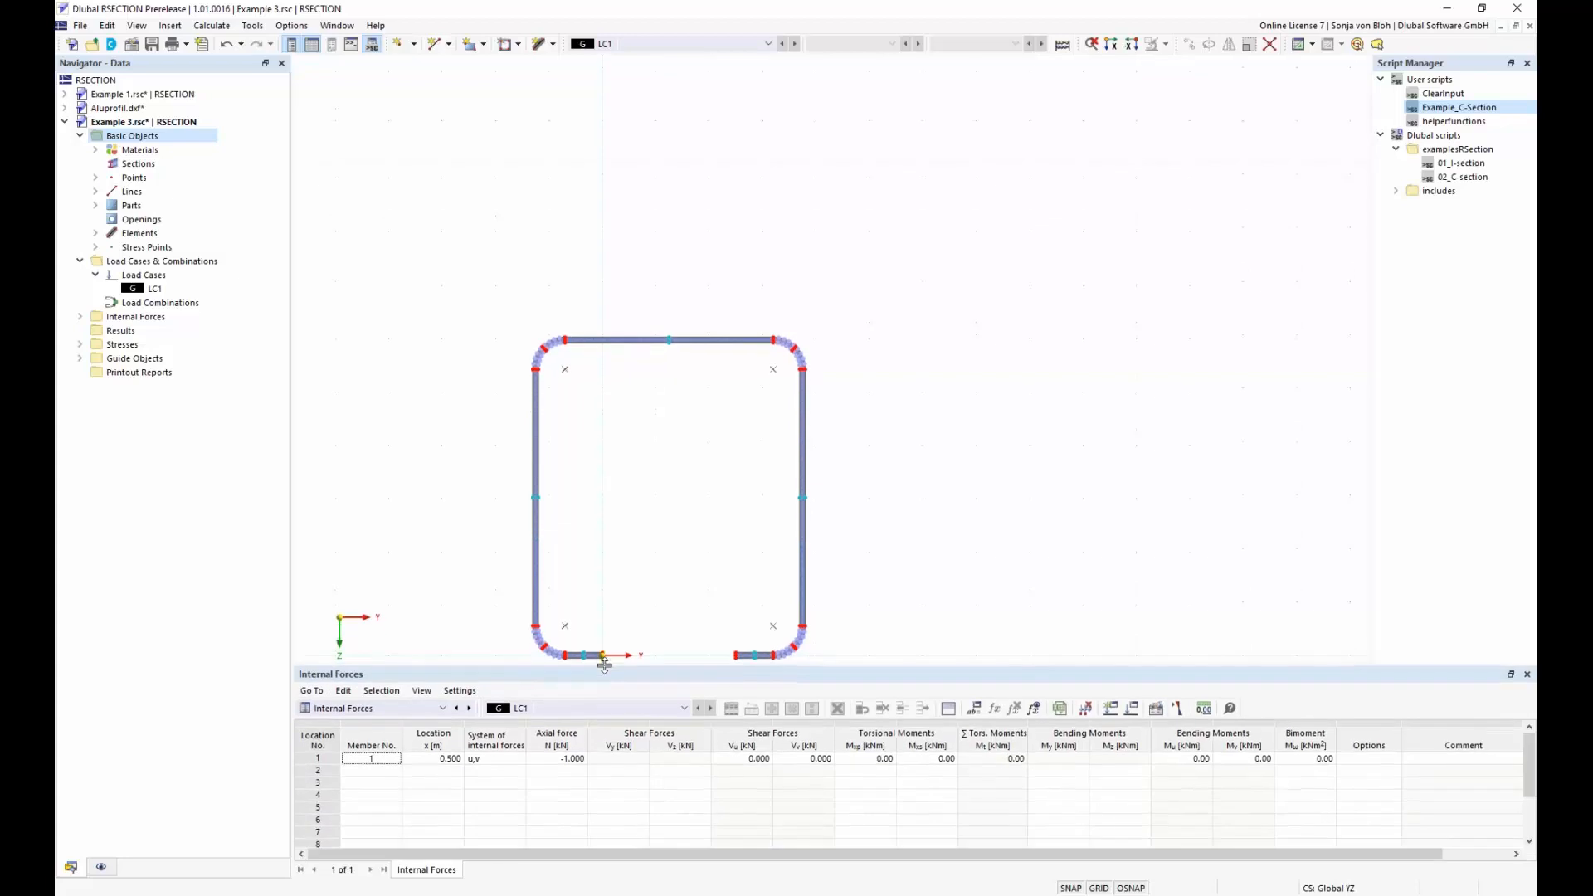
pyautogui.doubleClick(548, 759)
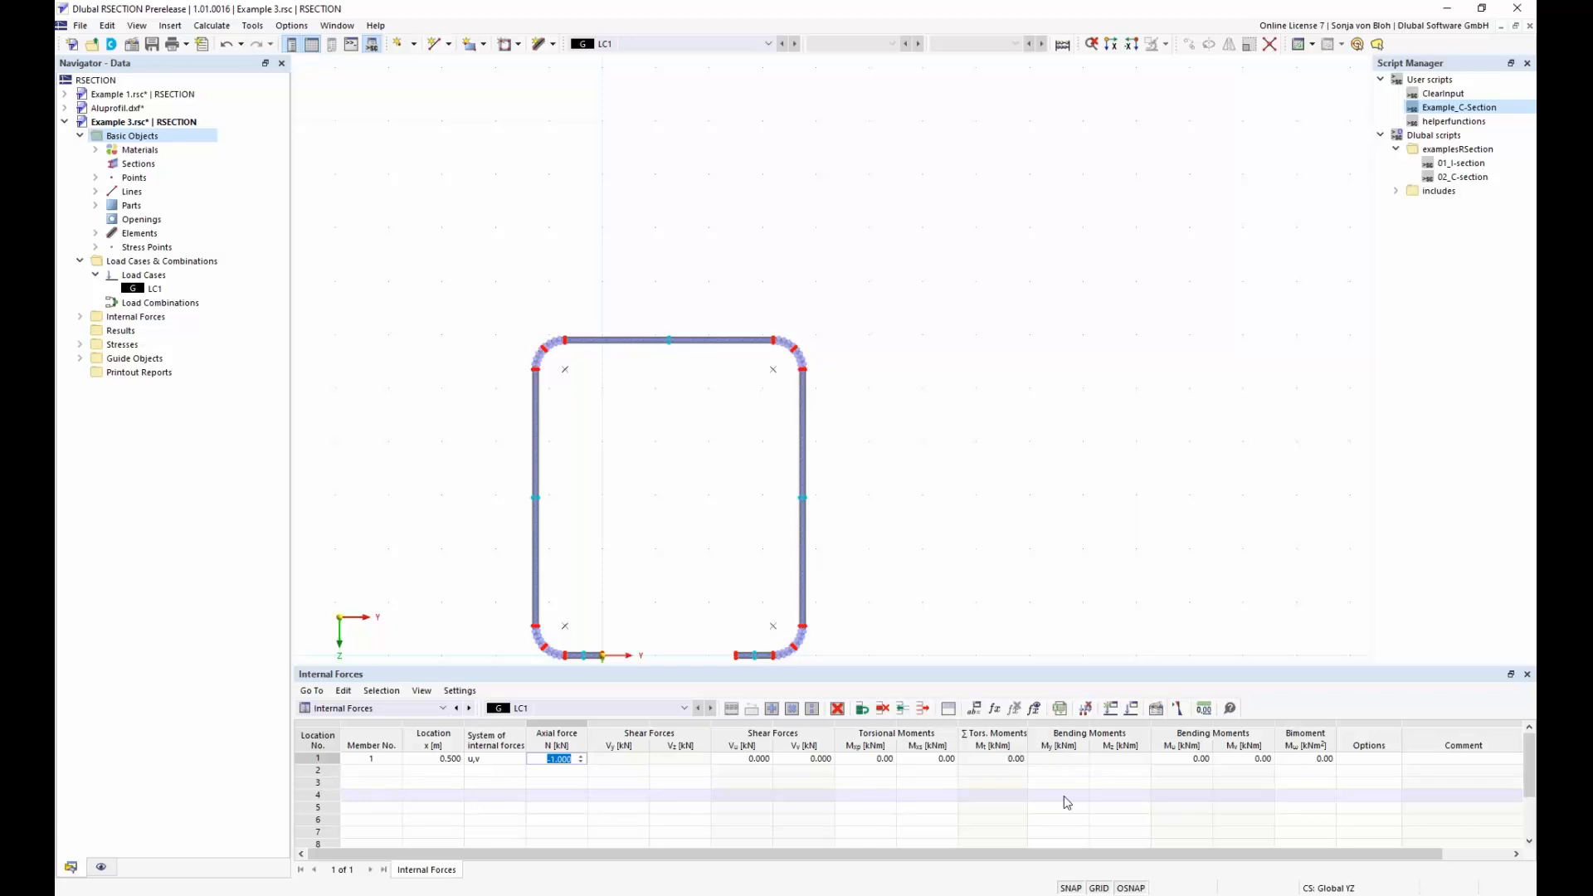
# Examine the source program options for importing internal forces from RFEM/RSTAB, and cancel the import
pyautogui.click(1179, 710)
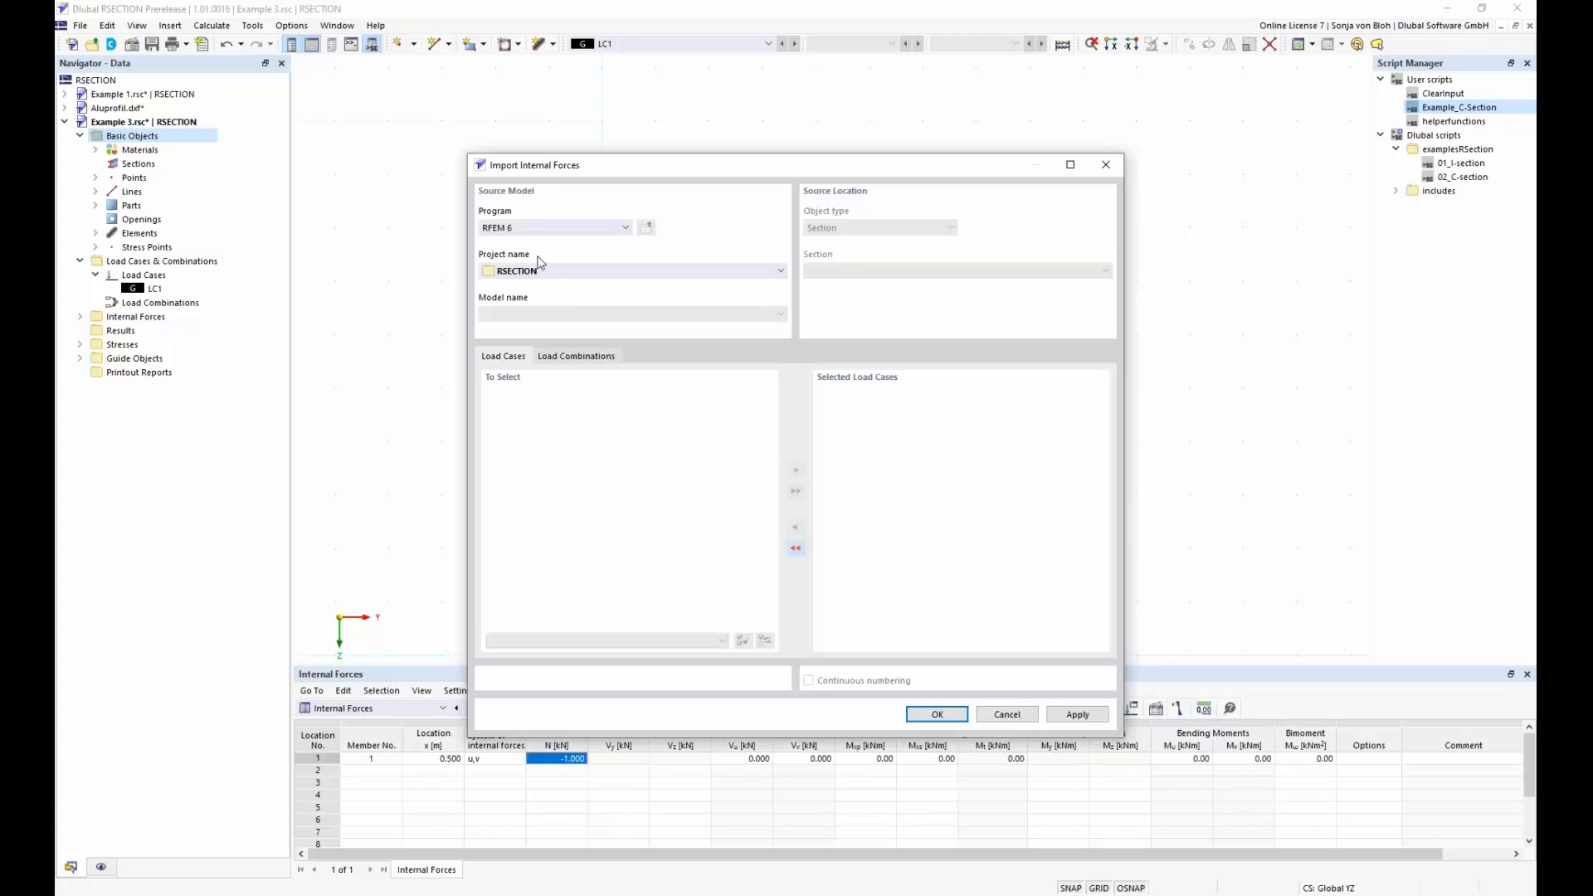
pyautogui.click(627, 228)
pyautogui.click(627, 228)
pyautogui.click(1014, 718)
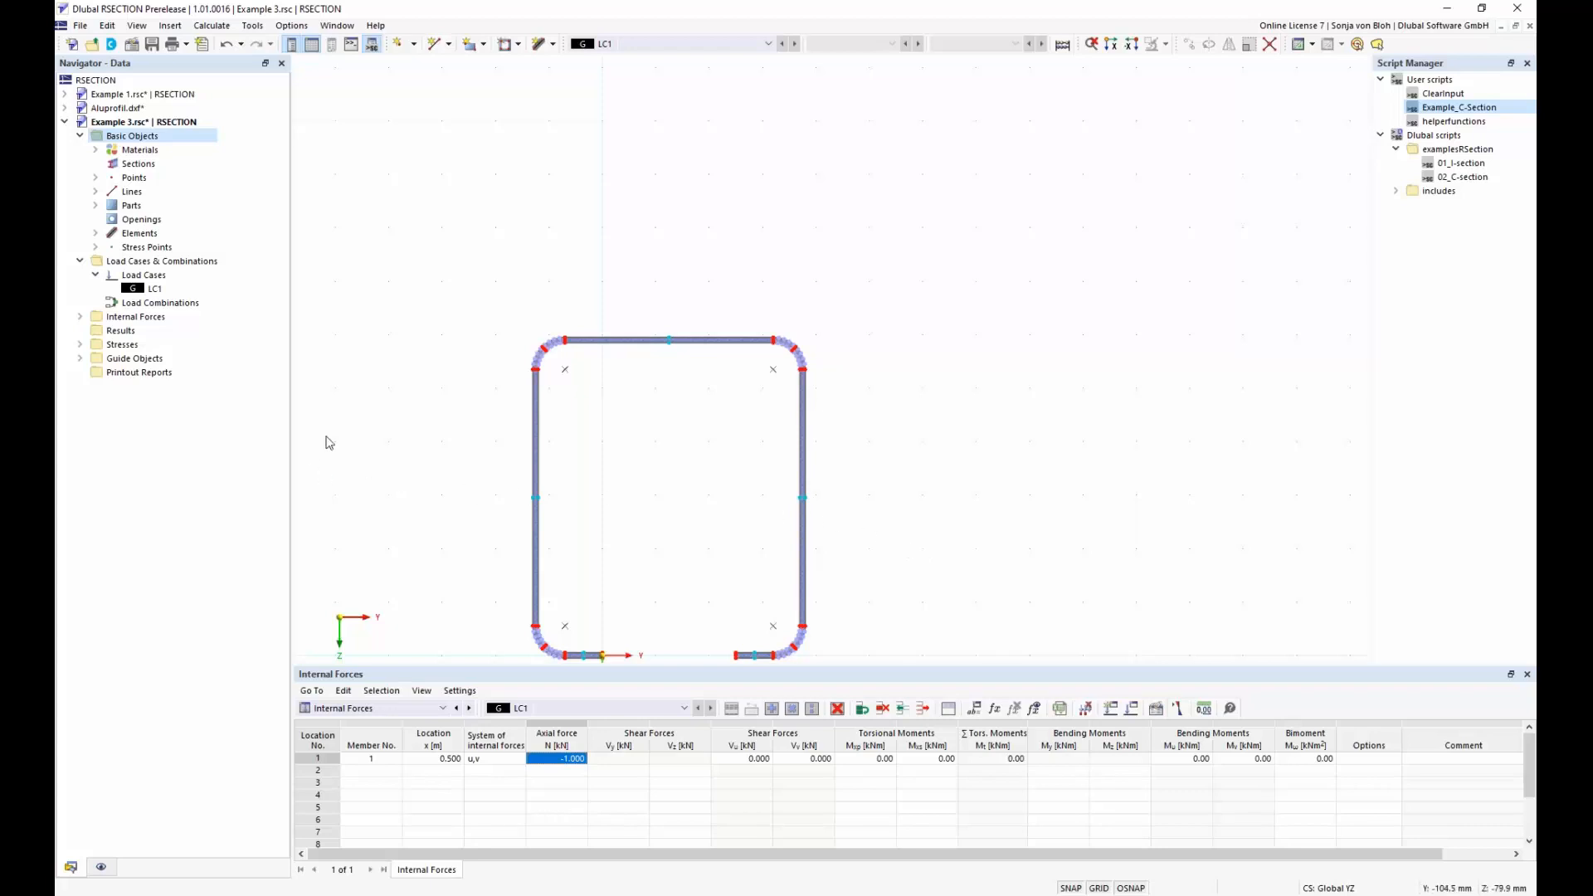
# Review the complete list of stresses to calculate in the Stress Configuration of Example 3, and close it without changes
pyautogui.click(79, 344)
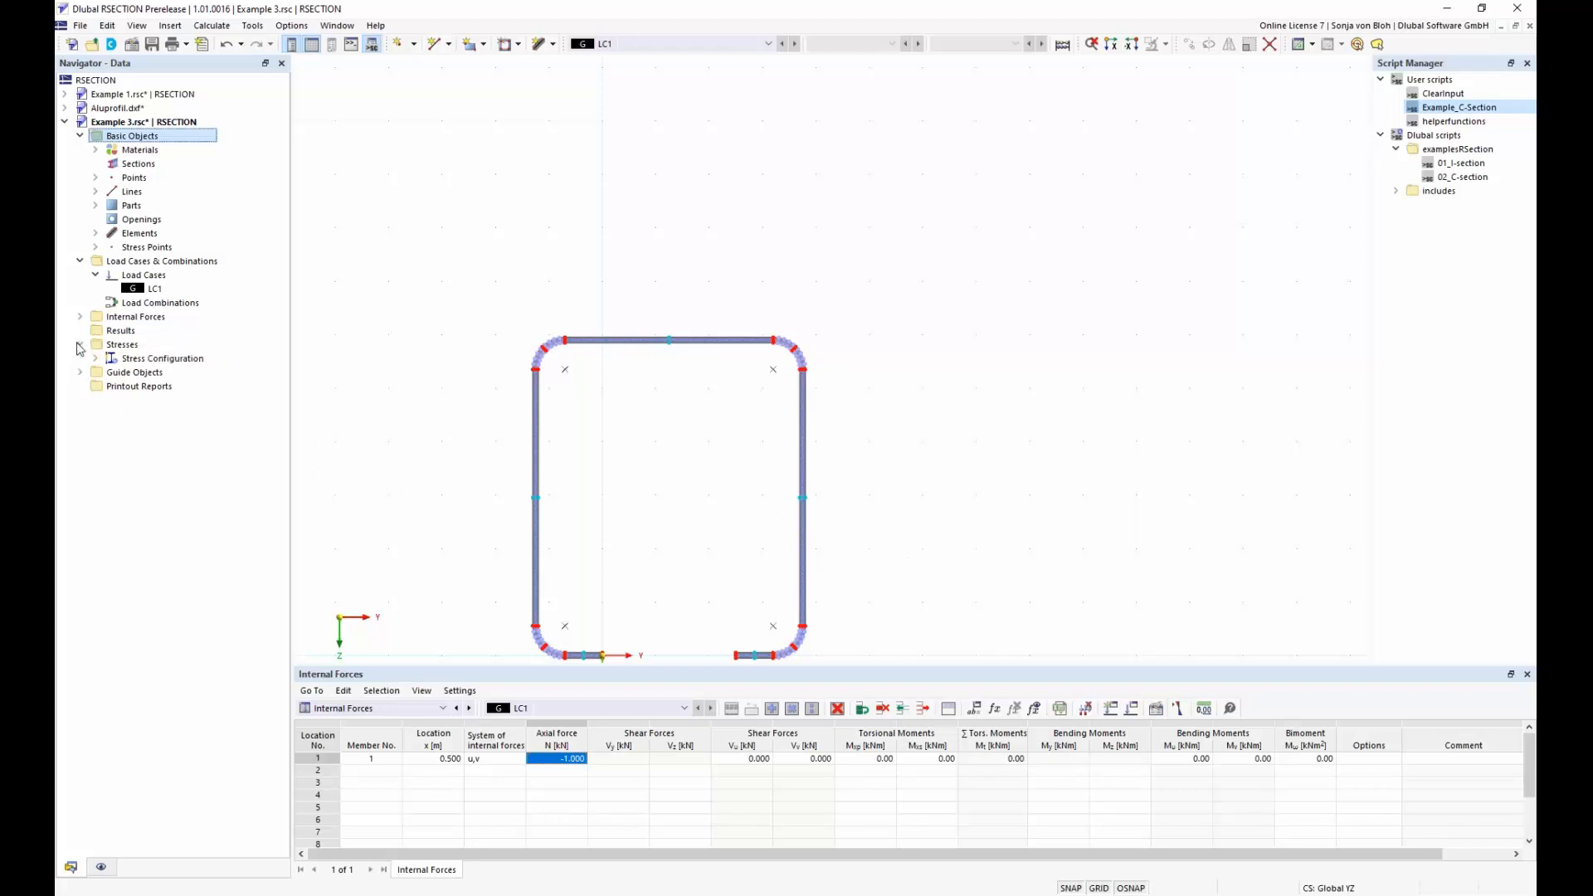
pyautogui.click(96, 358)
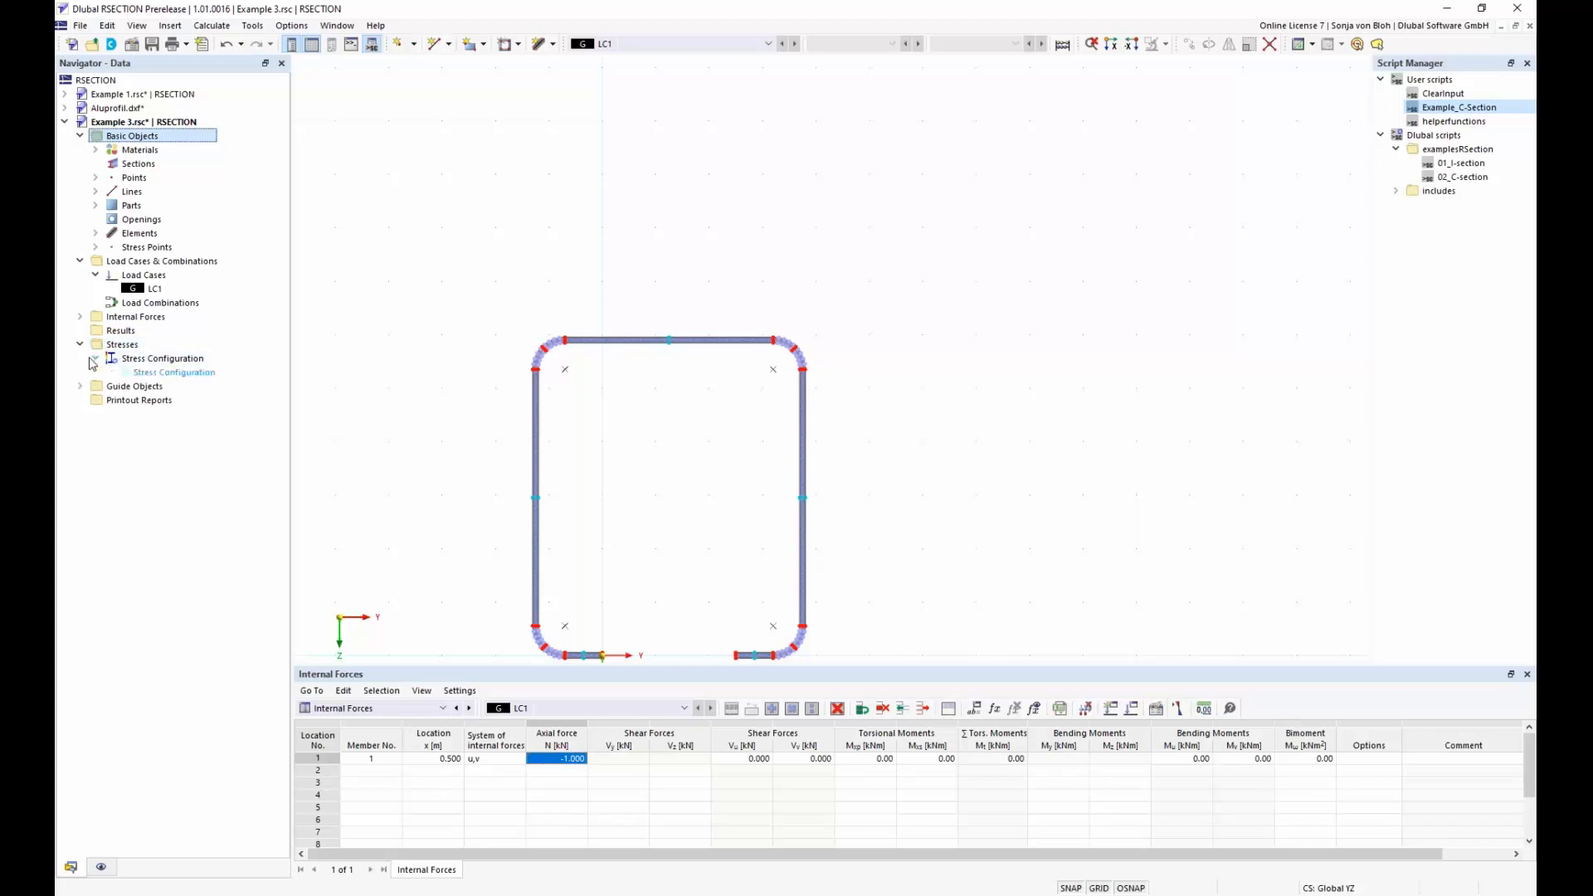
pyautogui.click(187, 373)
pyautogui.doubleClick(188, 374)
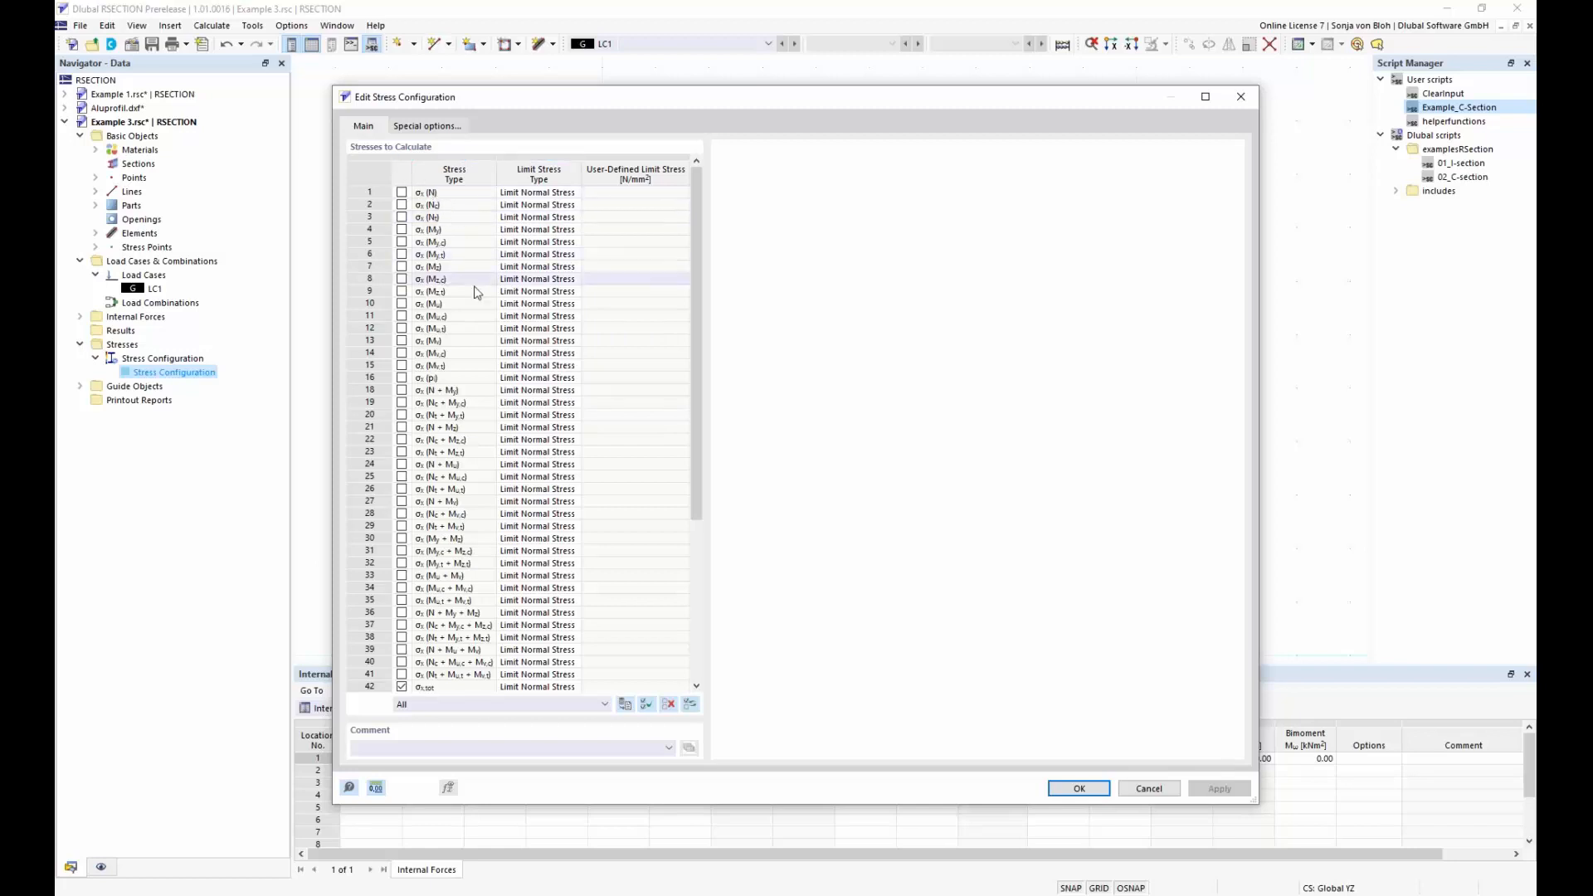
pyautogui.moveTo(695, 431); pyautogui.dragTo(727, 581)
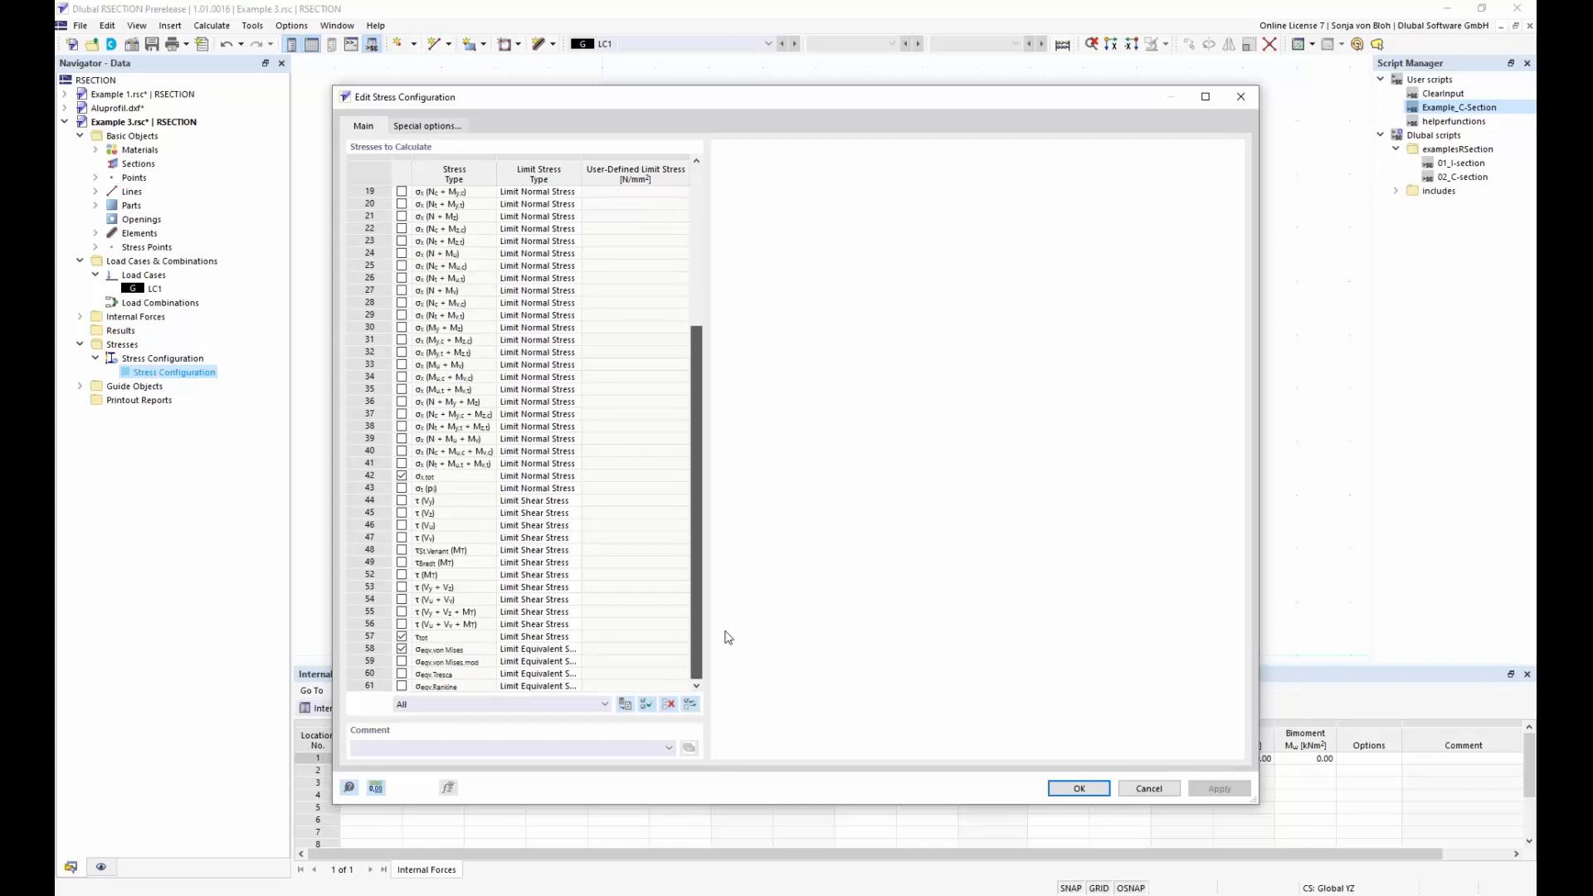
pyautogui.scroll(-1, 465, 514)
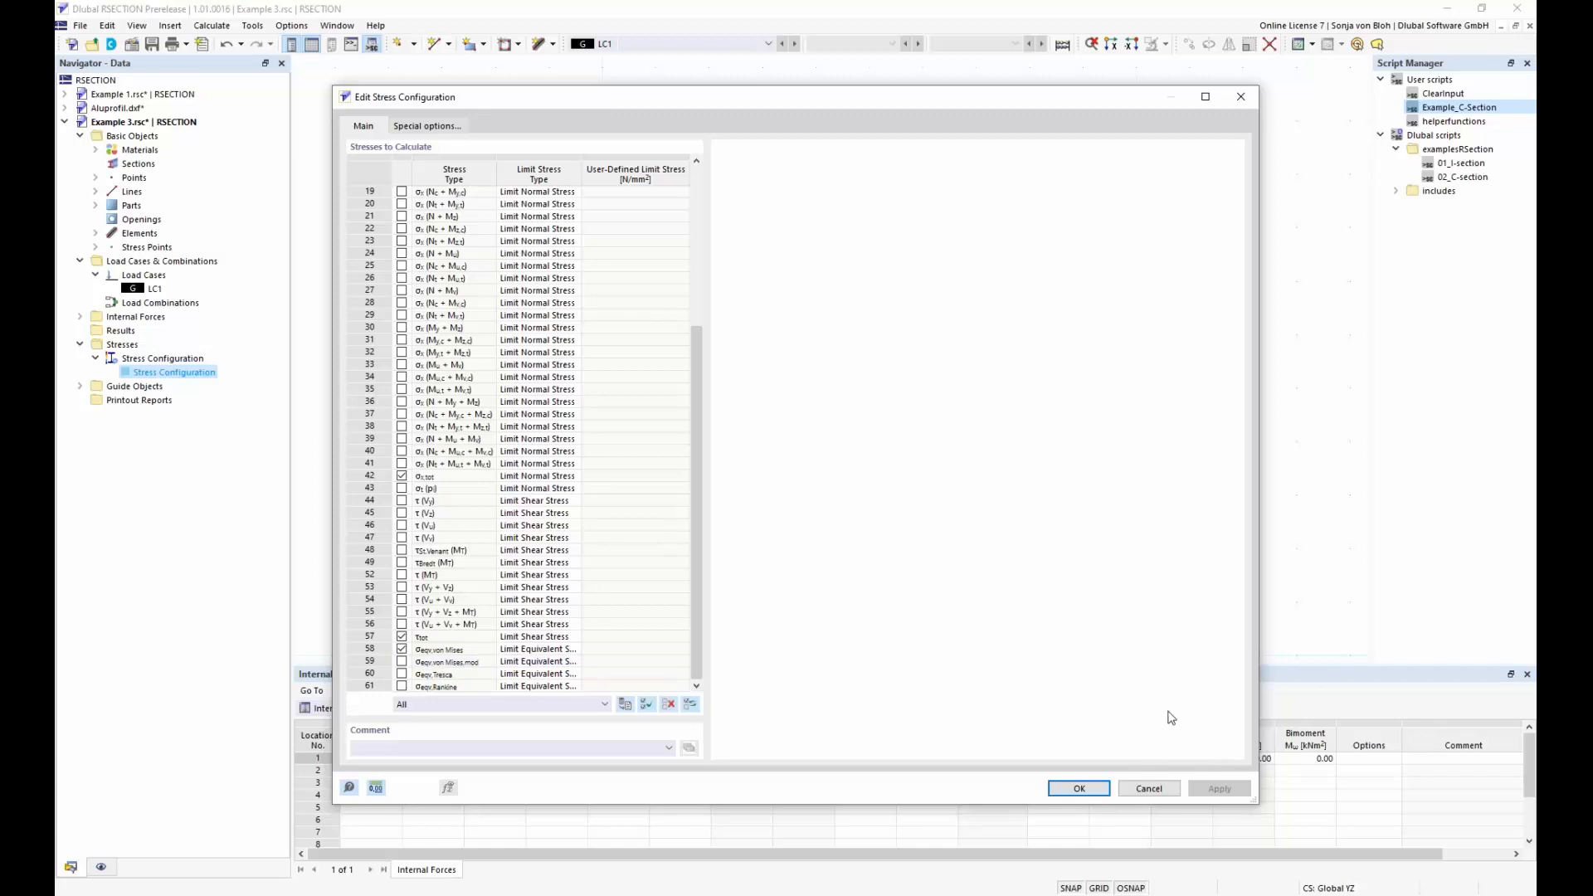
pyautogui.click(1143, 791)
# Calculate all results for the C-section
pyautogui.moveTo(985, 534); pyautogui.dragTo(1017, 445, button='middle')
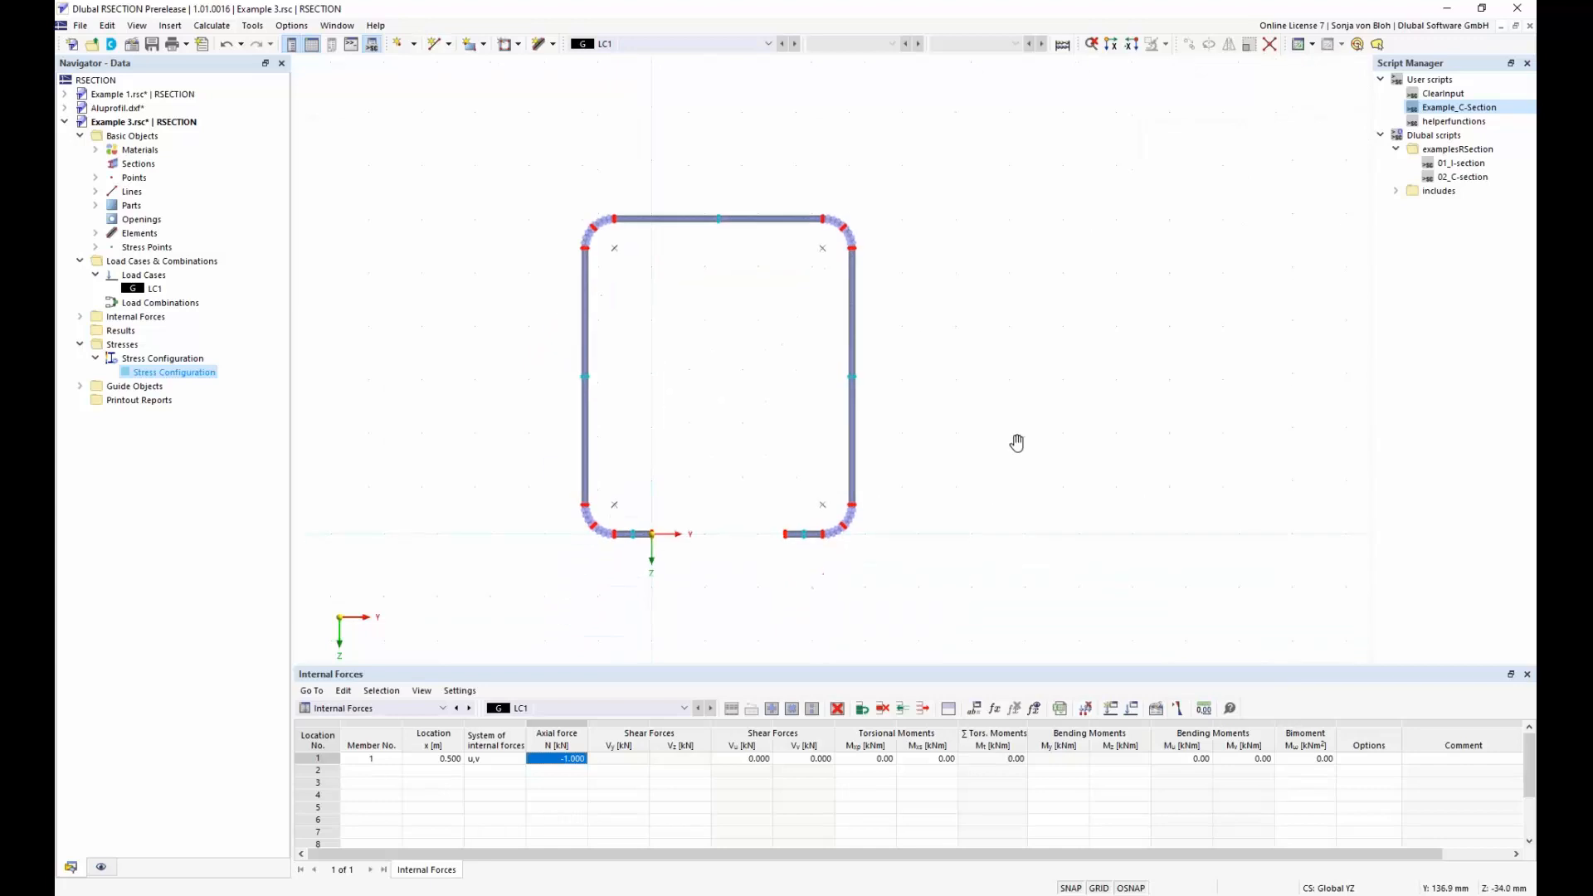
pyautogui.scroll(1, 1017, 445)
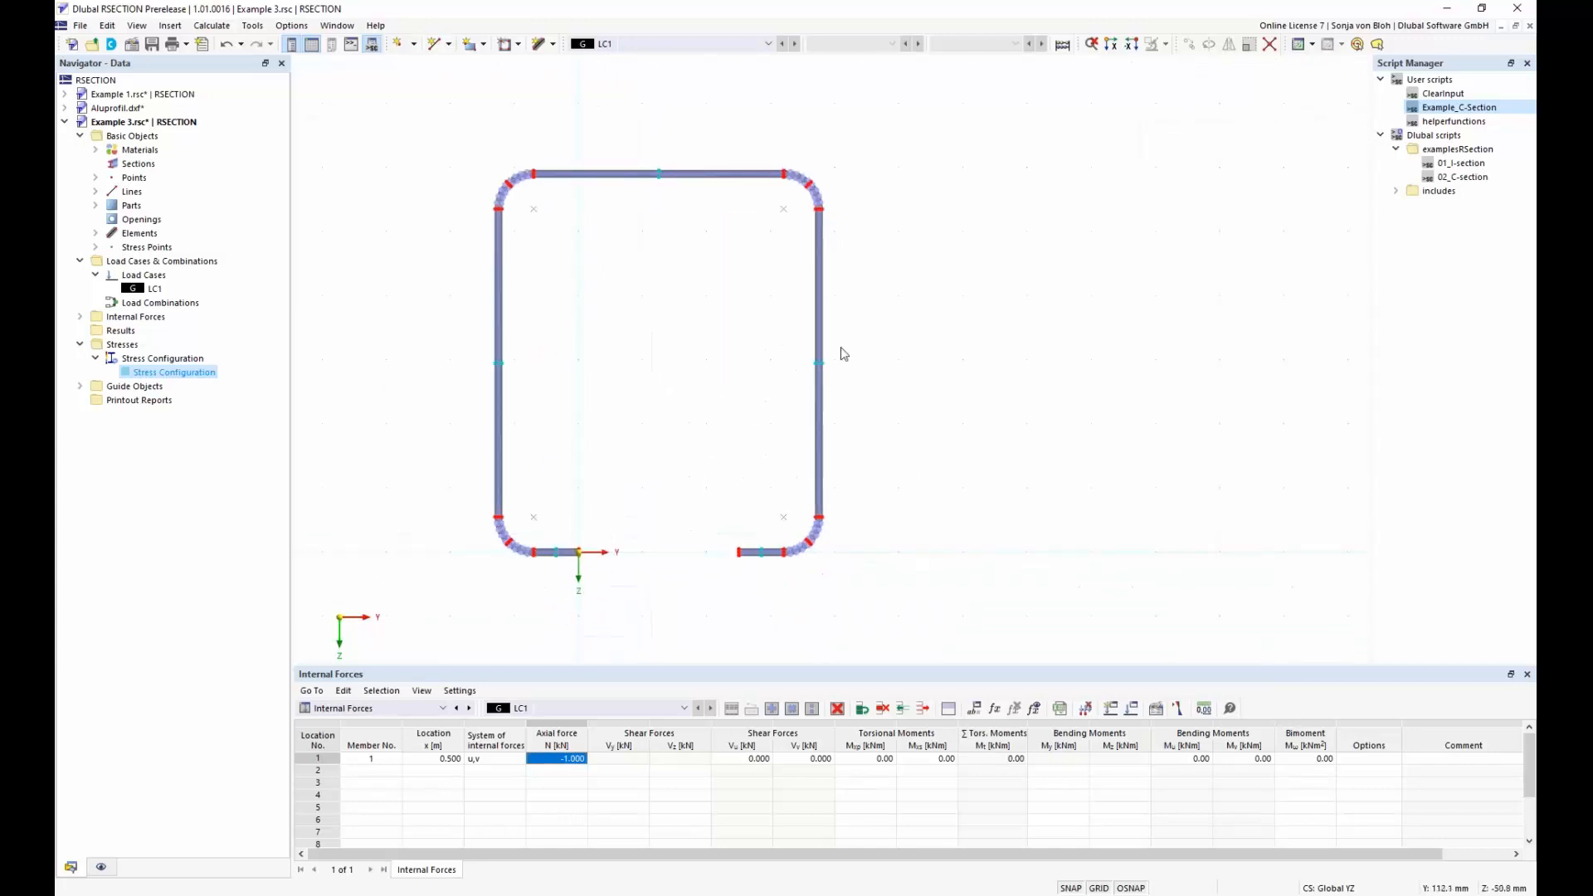
pyautogui.click(217, 26)
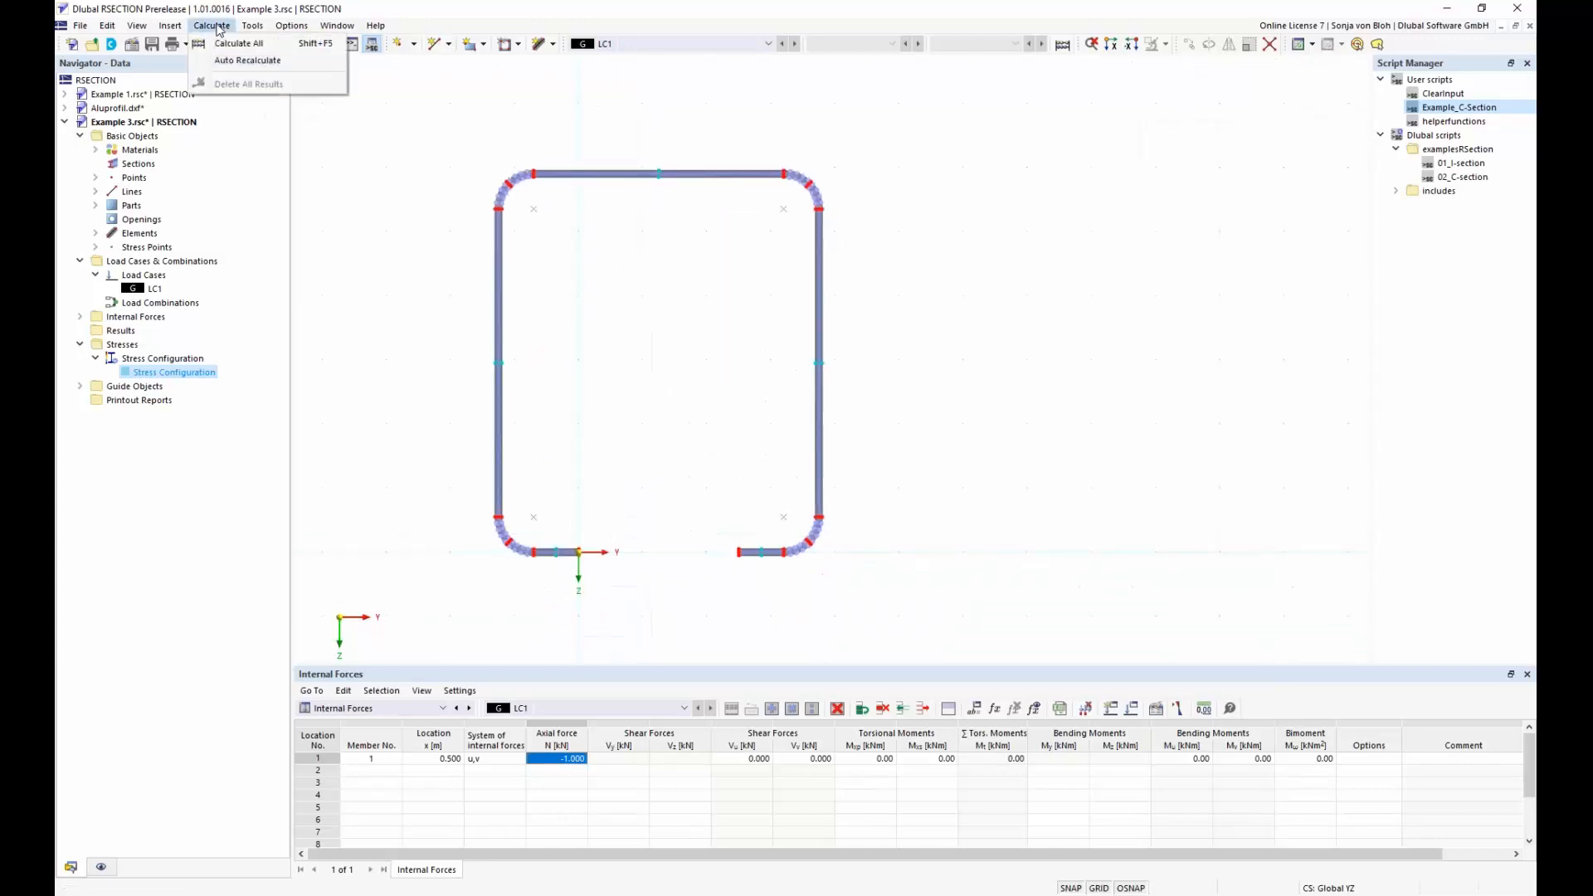
pyautogui.click(228, 43)
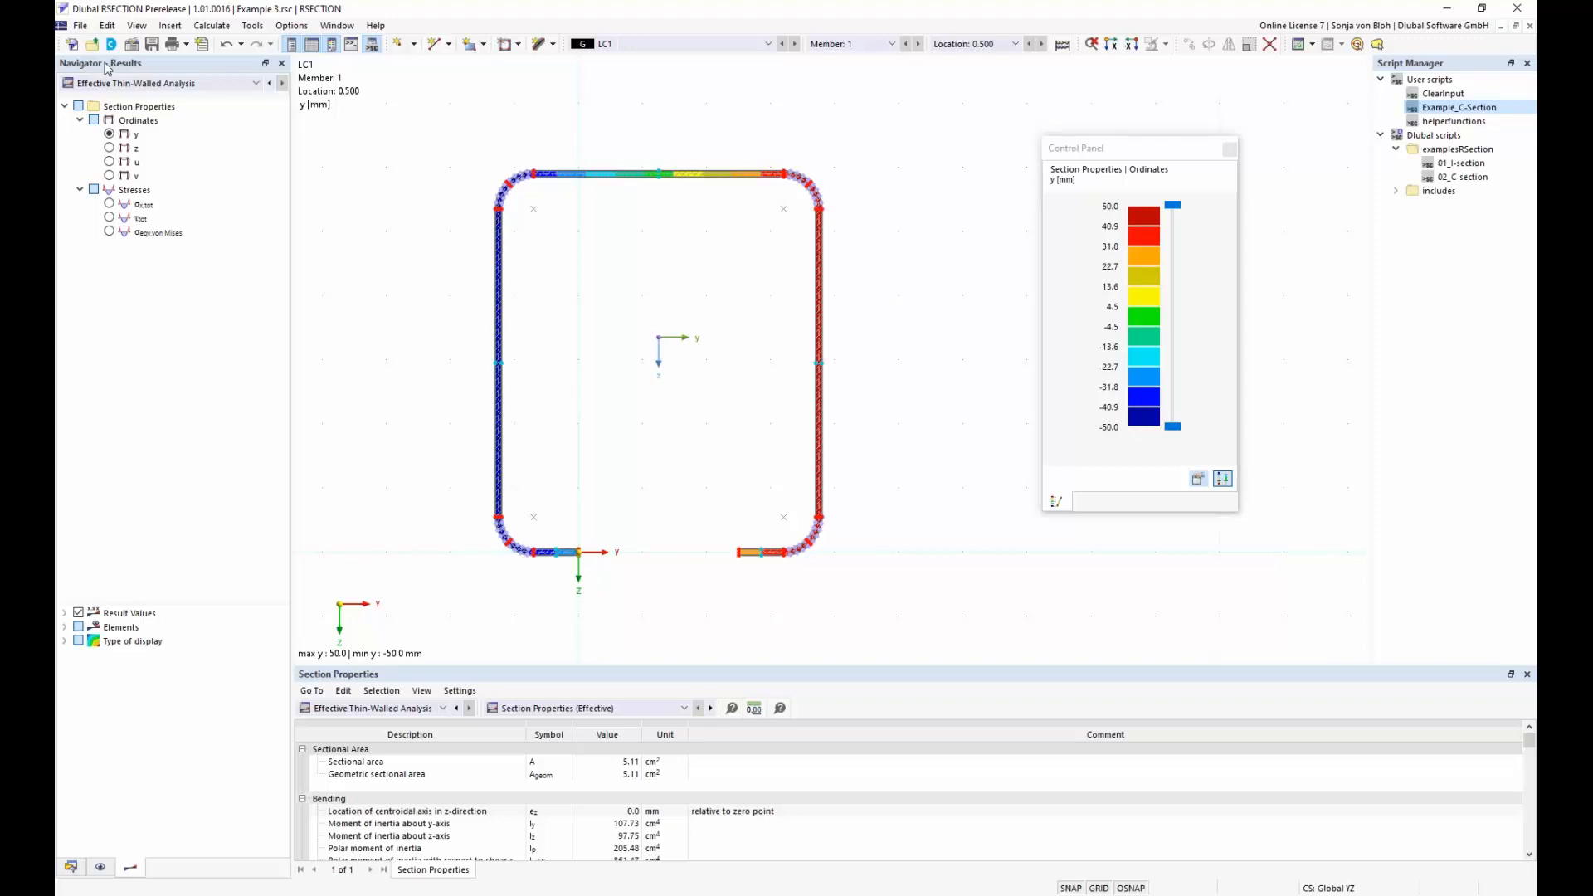
# Display the total normal stress σx,tot of the Effective Thin-Walled Analysis on the C-section
pyautogui.click(256, 83)
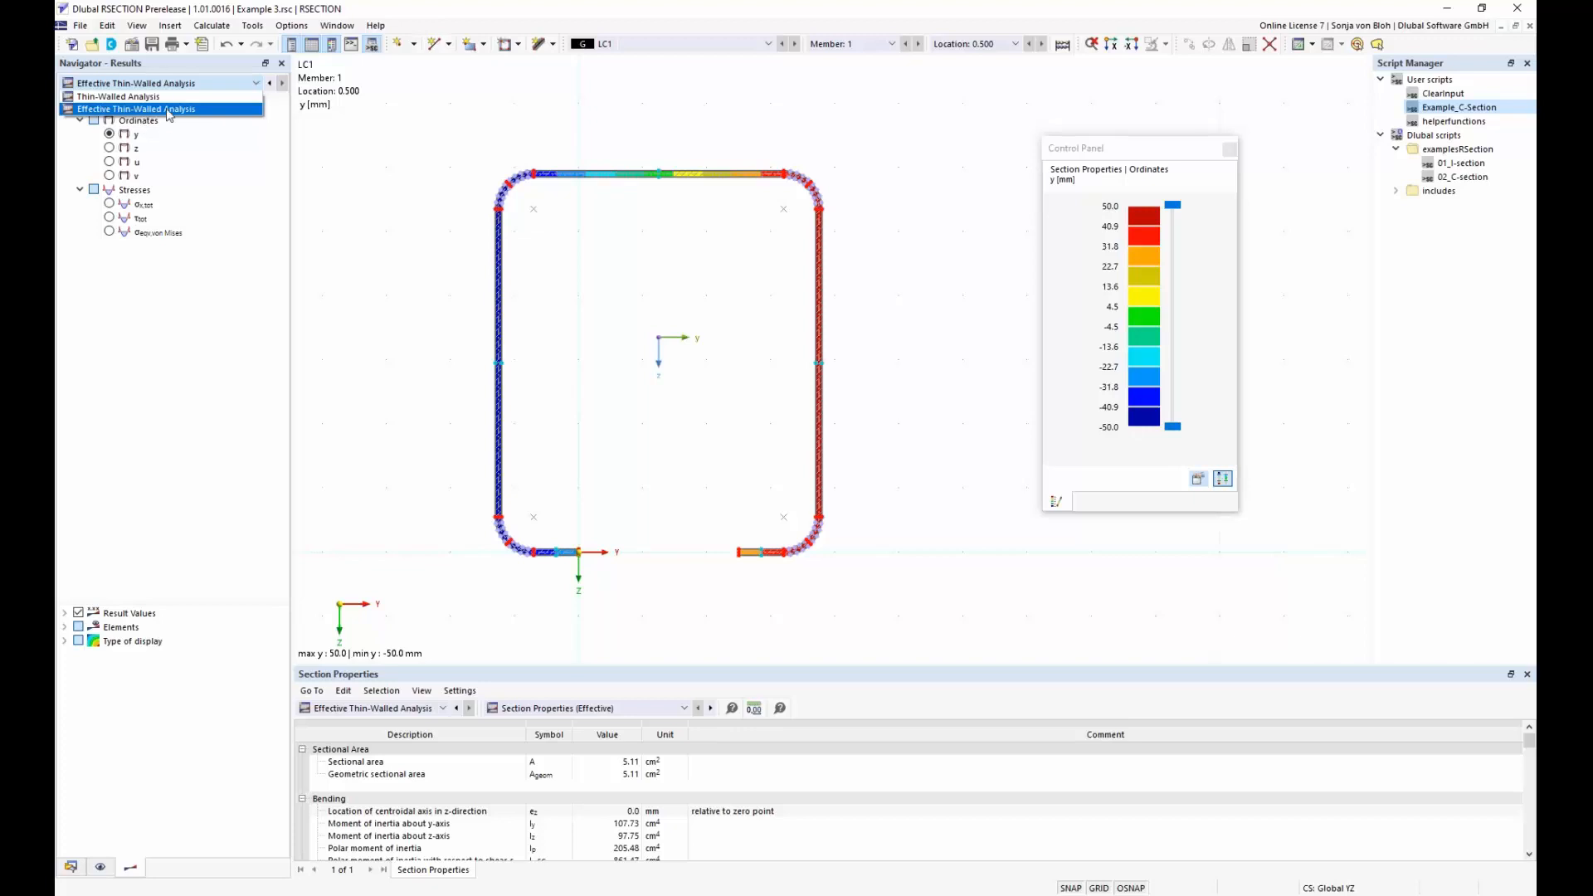
pyautogui.click(150, 112)
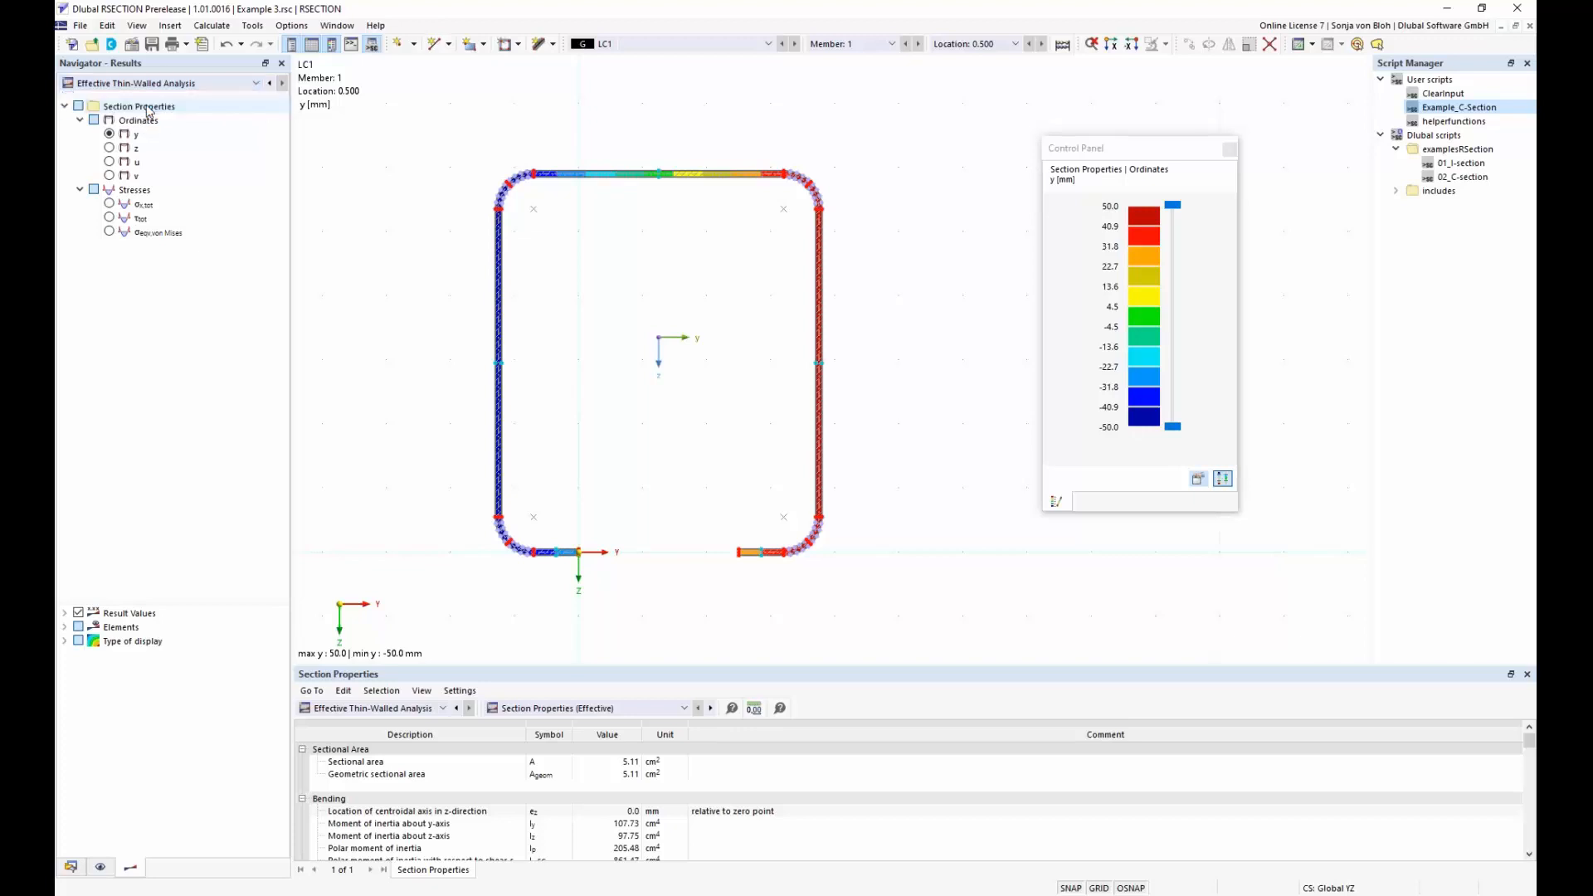
pyautogui.click(110, 204)
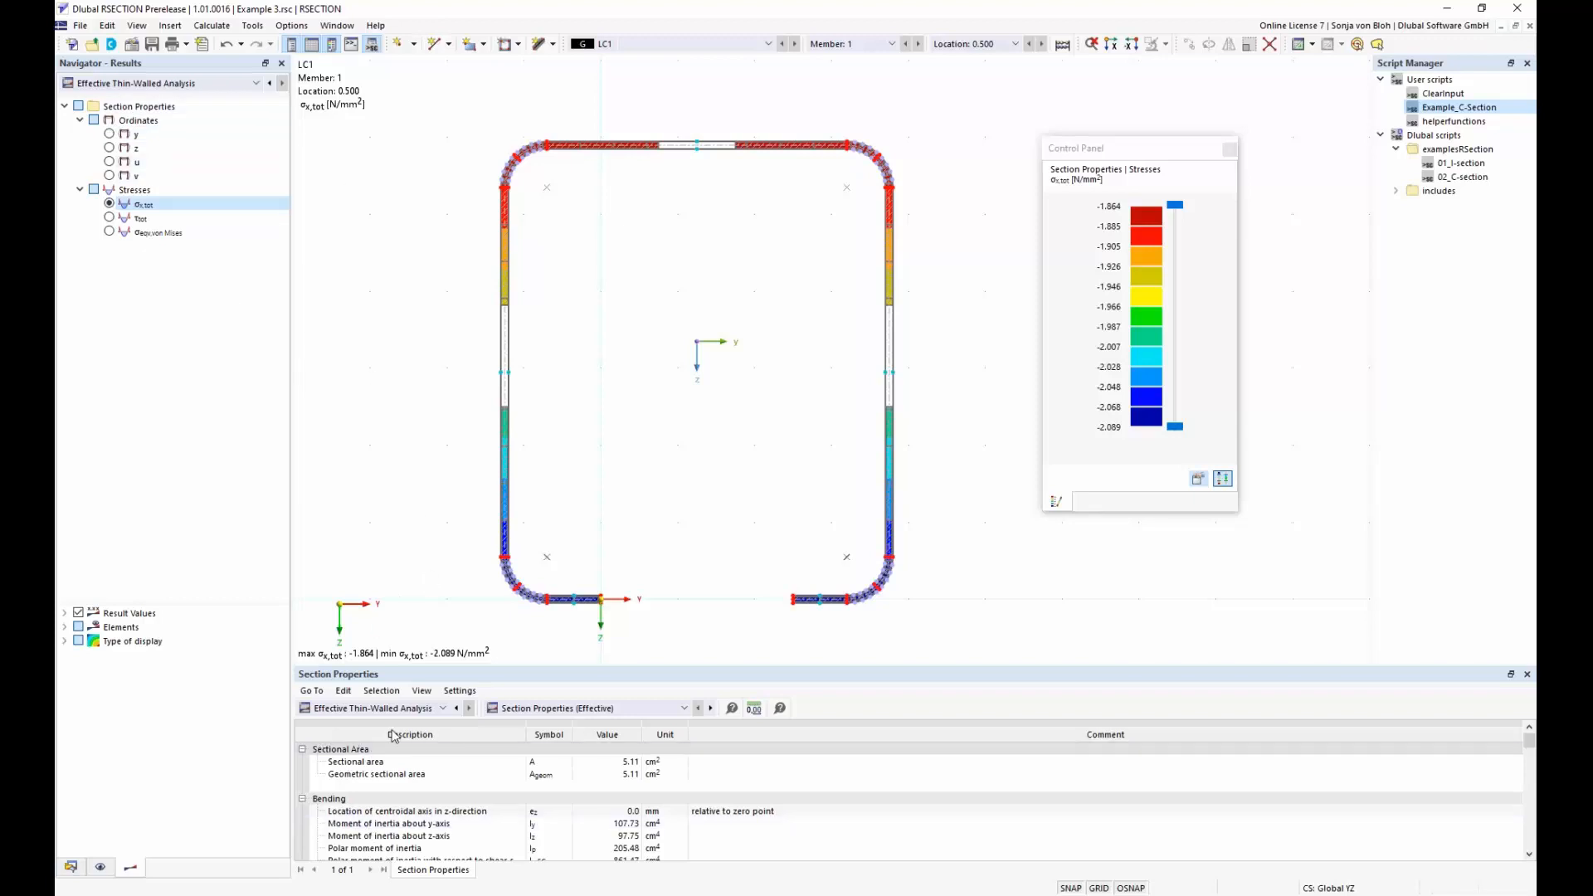
# Compare the section properties of the Thin-Walled Analysis with those of the Effective Thin-Walled Analysis in the results table
pyautogui.click(444, 709)
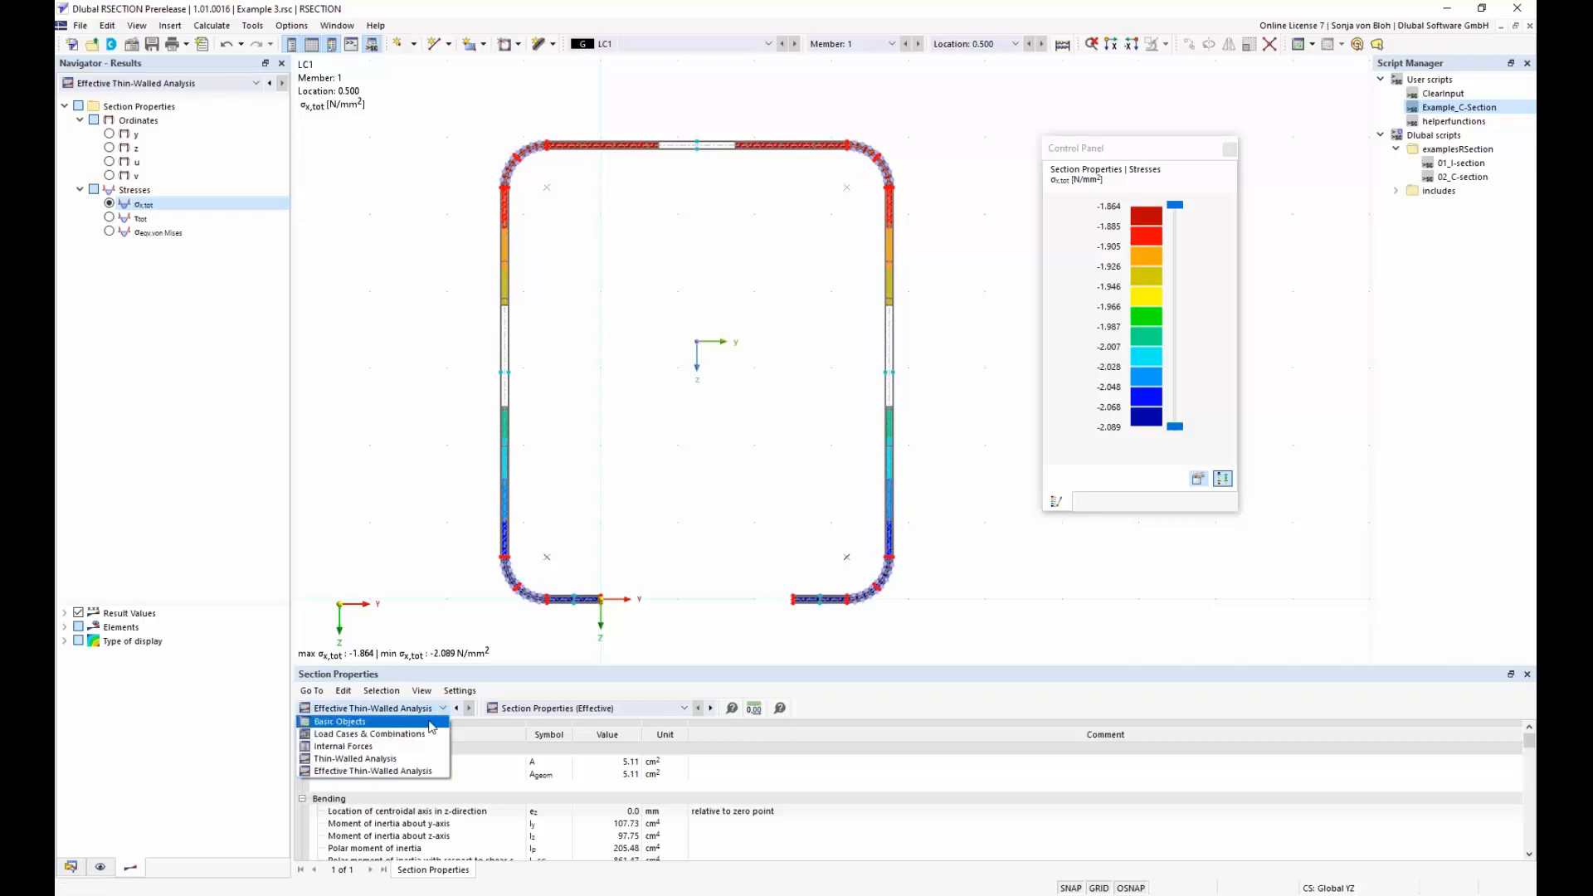
pyautogui.click(386, 759)
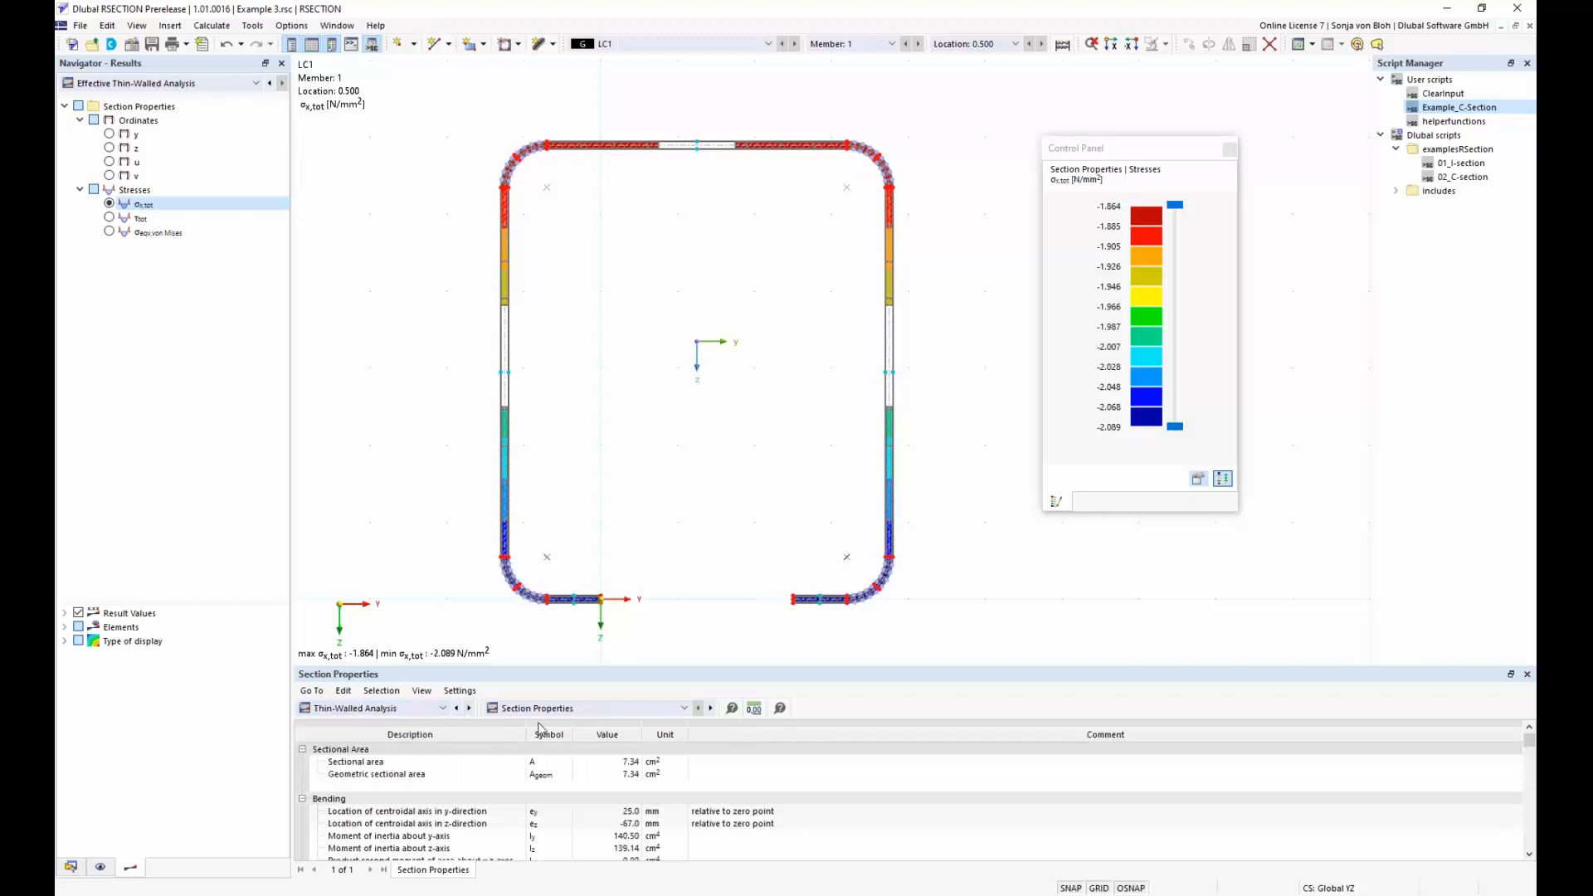
pyautogui.click(685, 710)
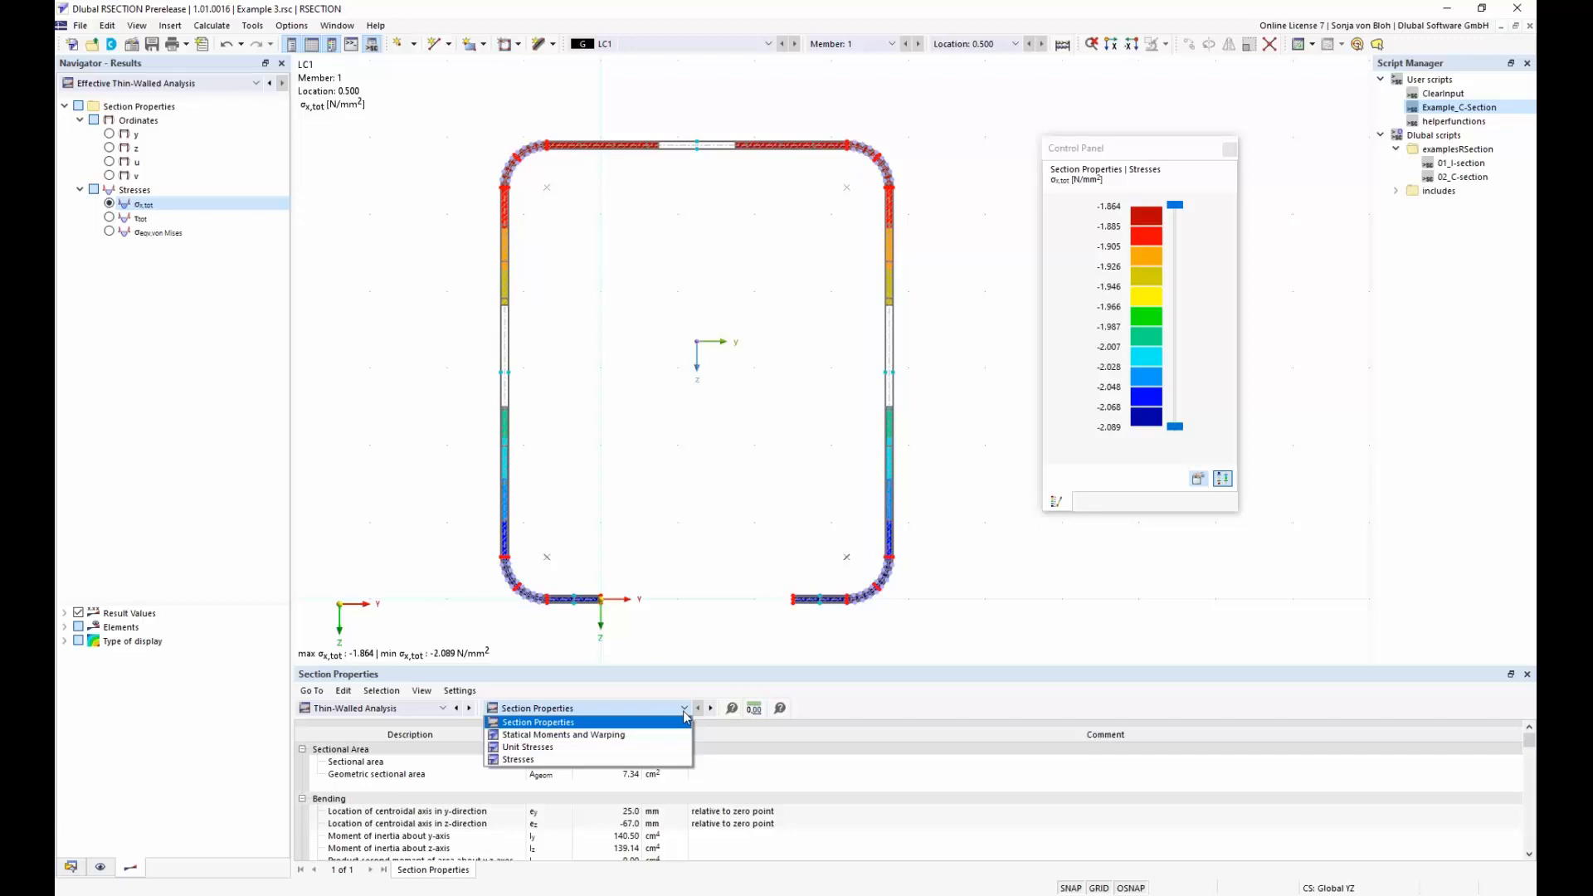
pyautogui.click(685, 712)
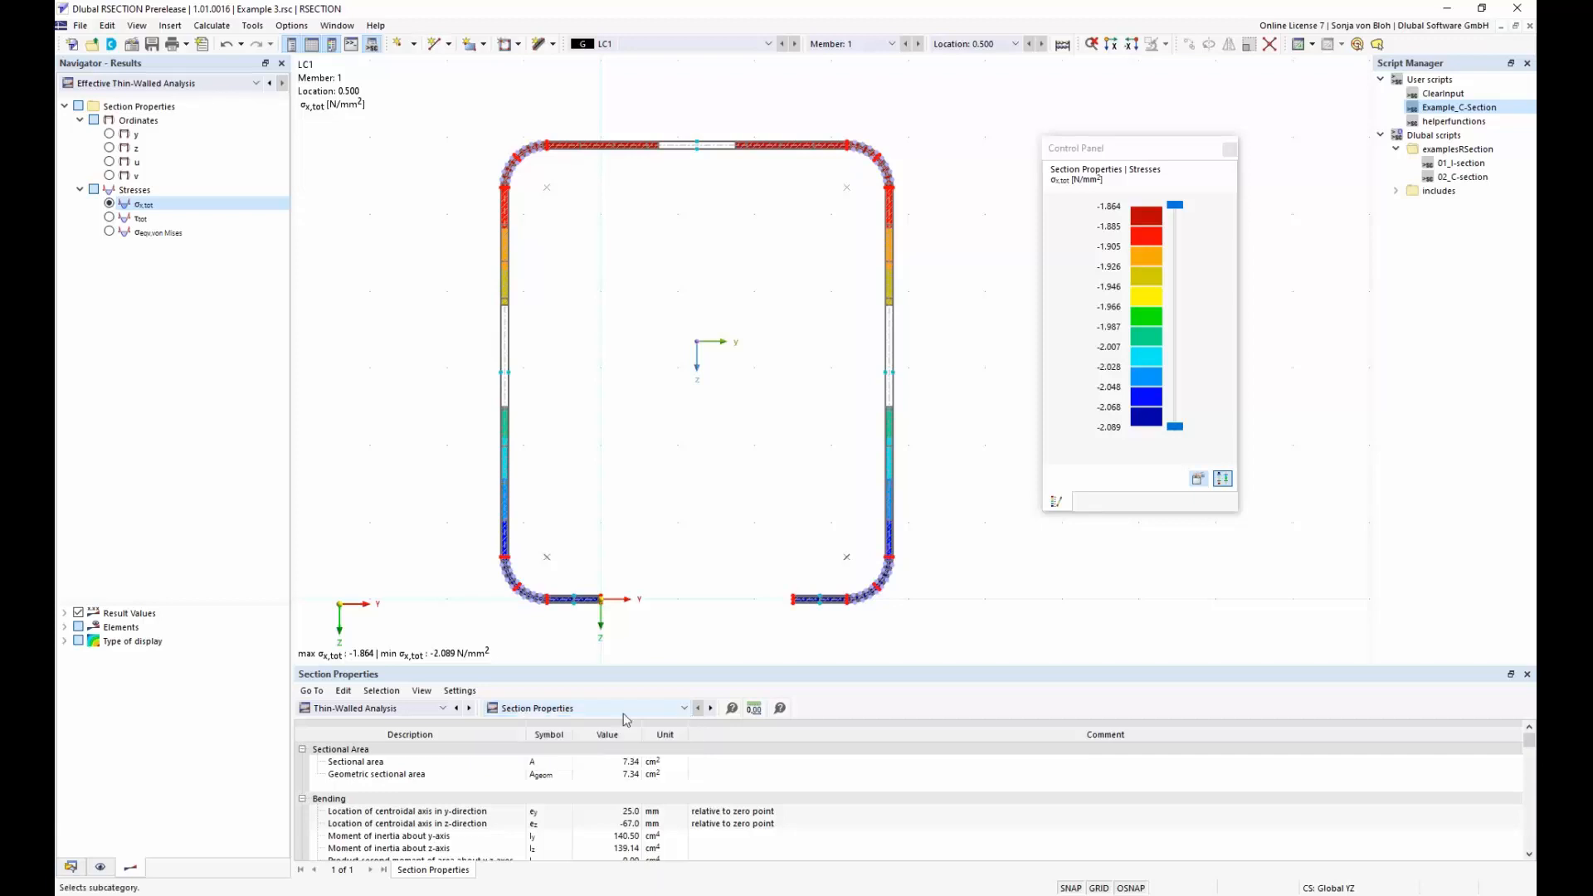
pyautogui.click(446, 709)
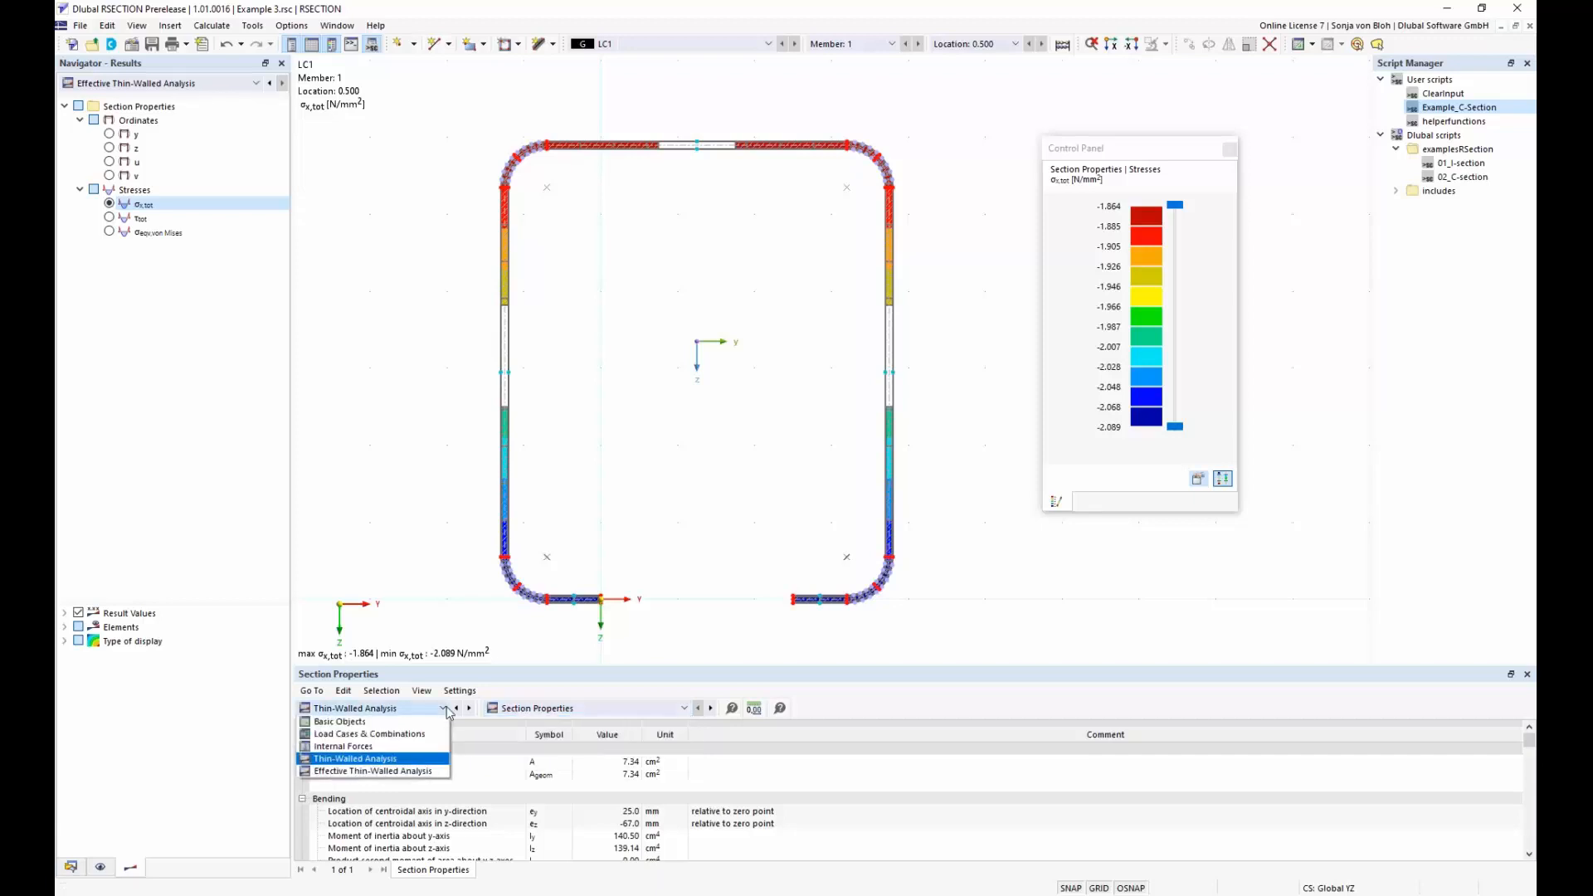
pyautogui.click(378, 771)
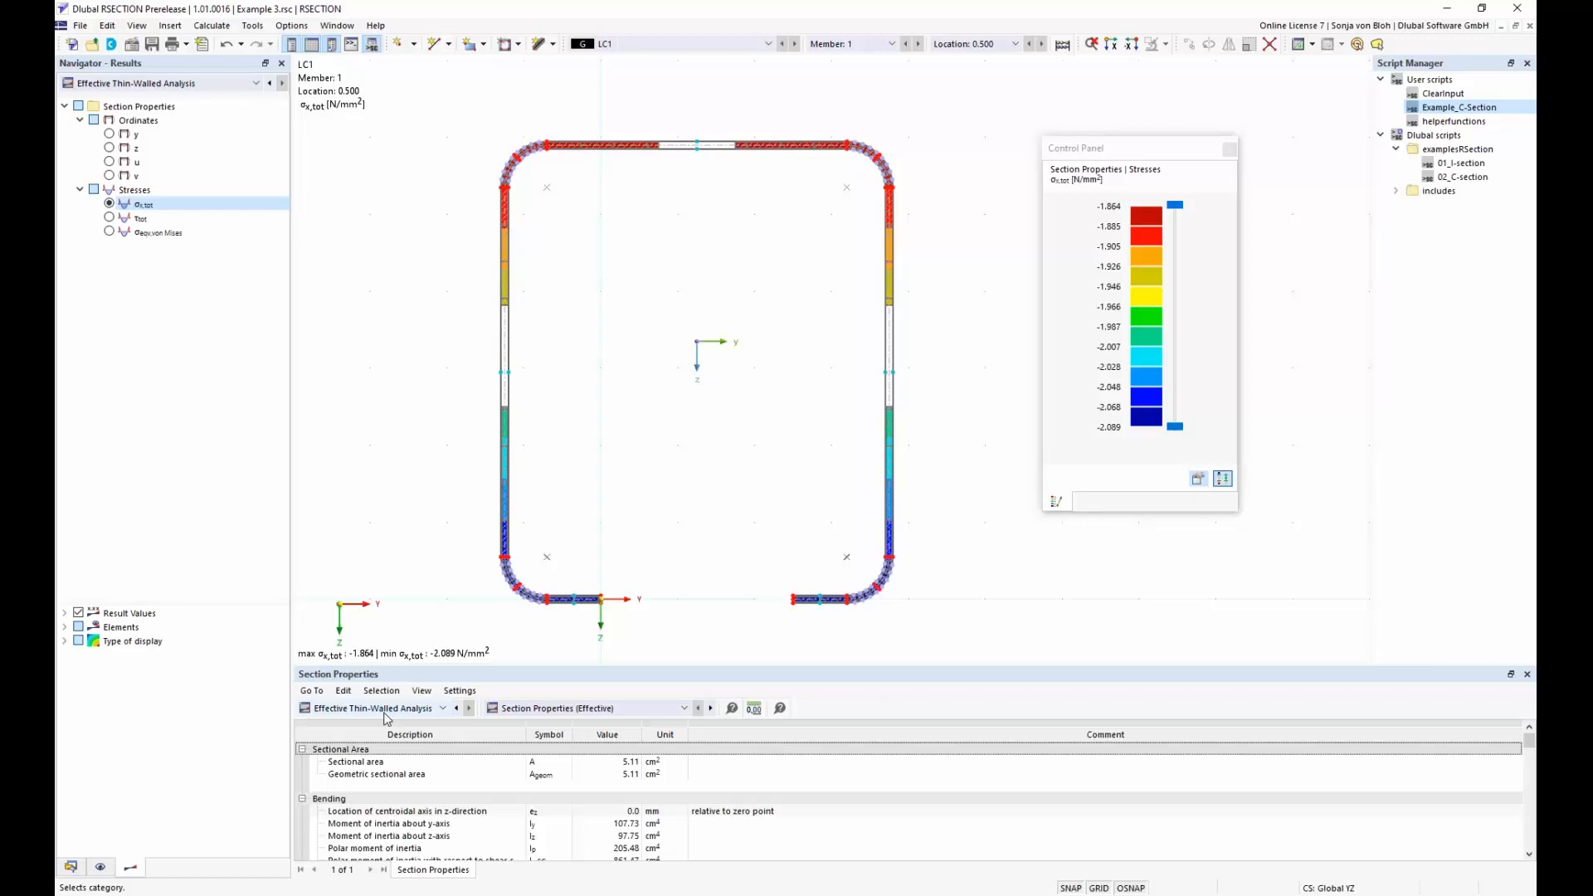
# Inspect the effective thickness of the C-section's lower lip and adjoining rounded corner up close, and return to the whole section
pyautogui.scroll(3, 594, 614)
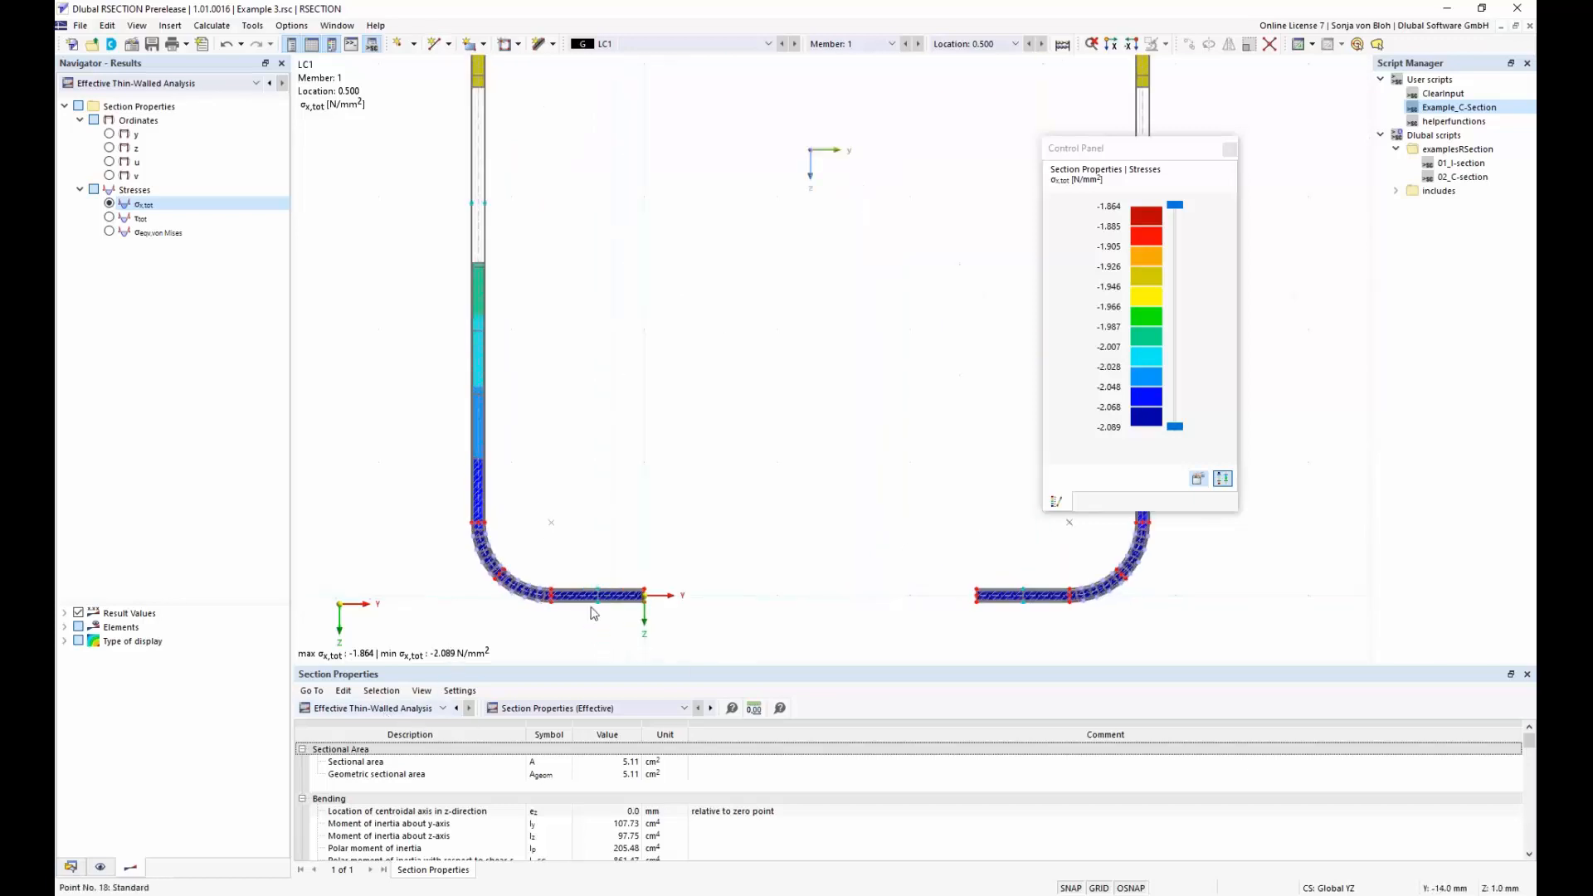
pyautogui.scroll(4, 594, 614)
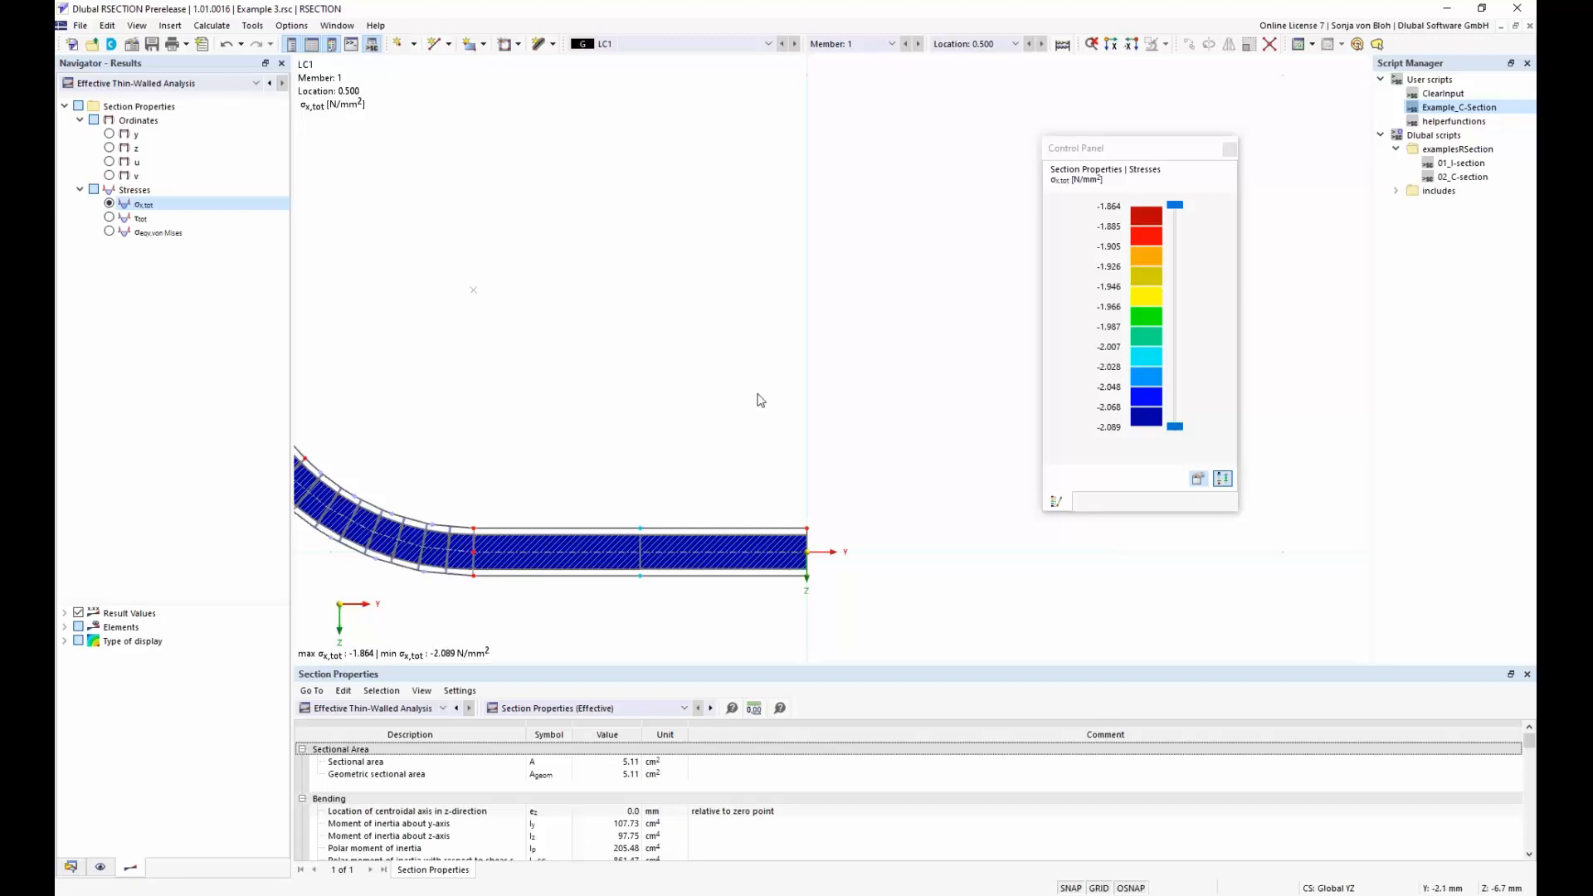
pyautogui.scroll(-8, 757, 394)
pyautogui.scroll(-3, 759, 618)
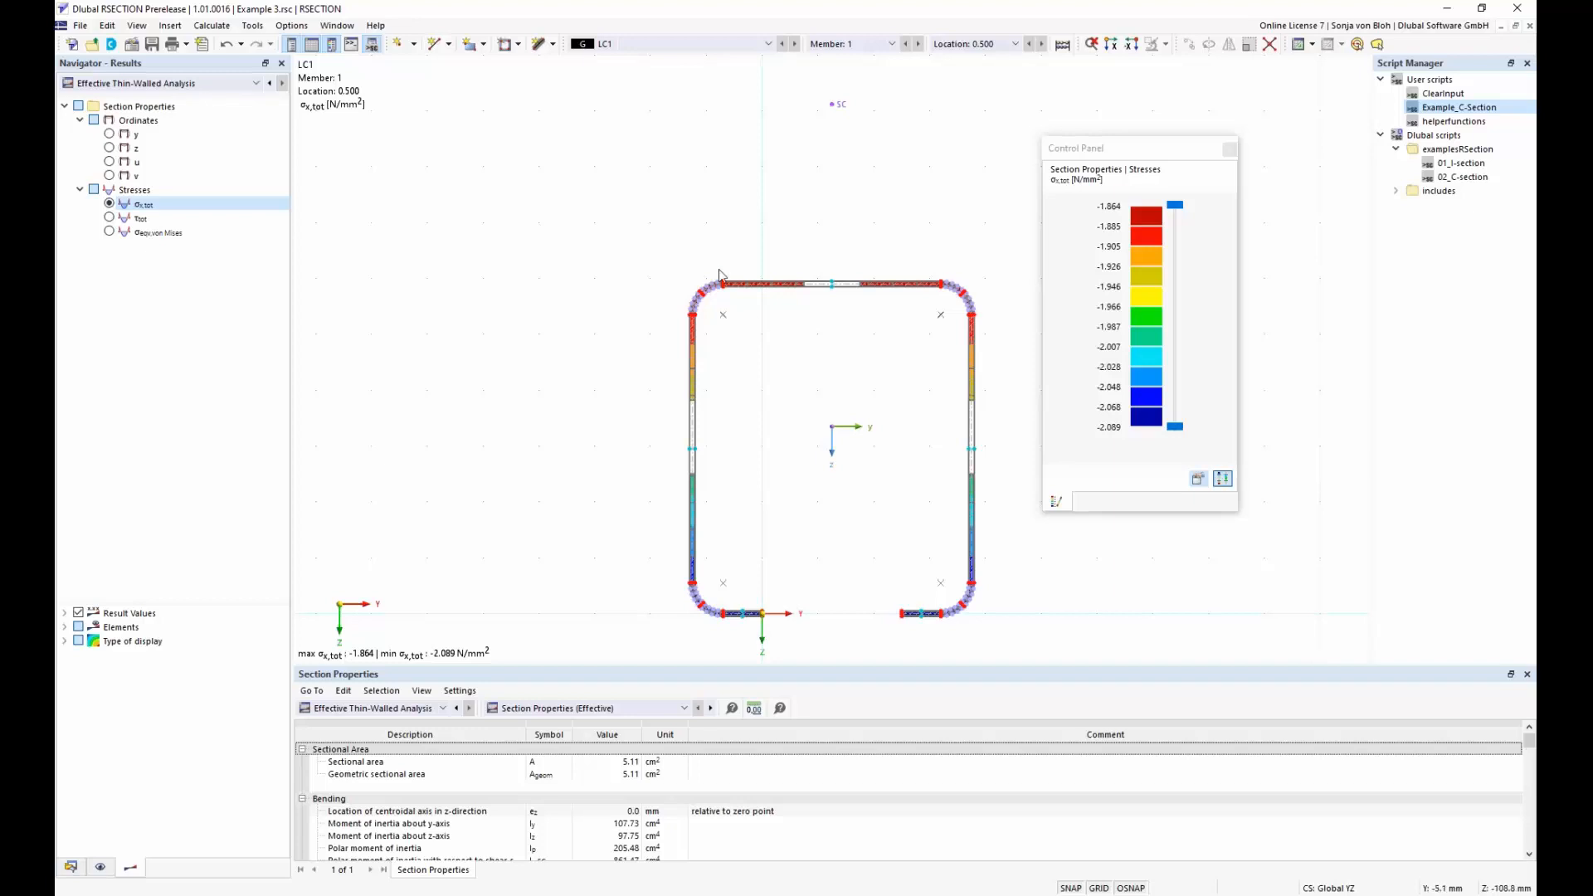
# Switch to the Aluprofil.dxf model and create a permanent load case named "My + Mz"
pyautogui.click(337, 25)
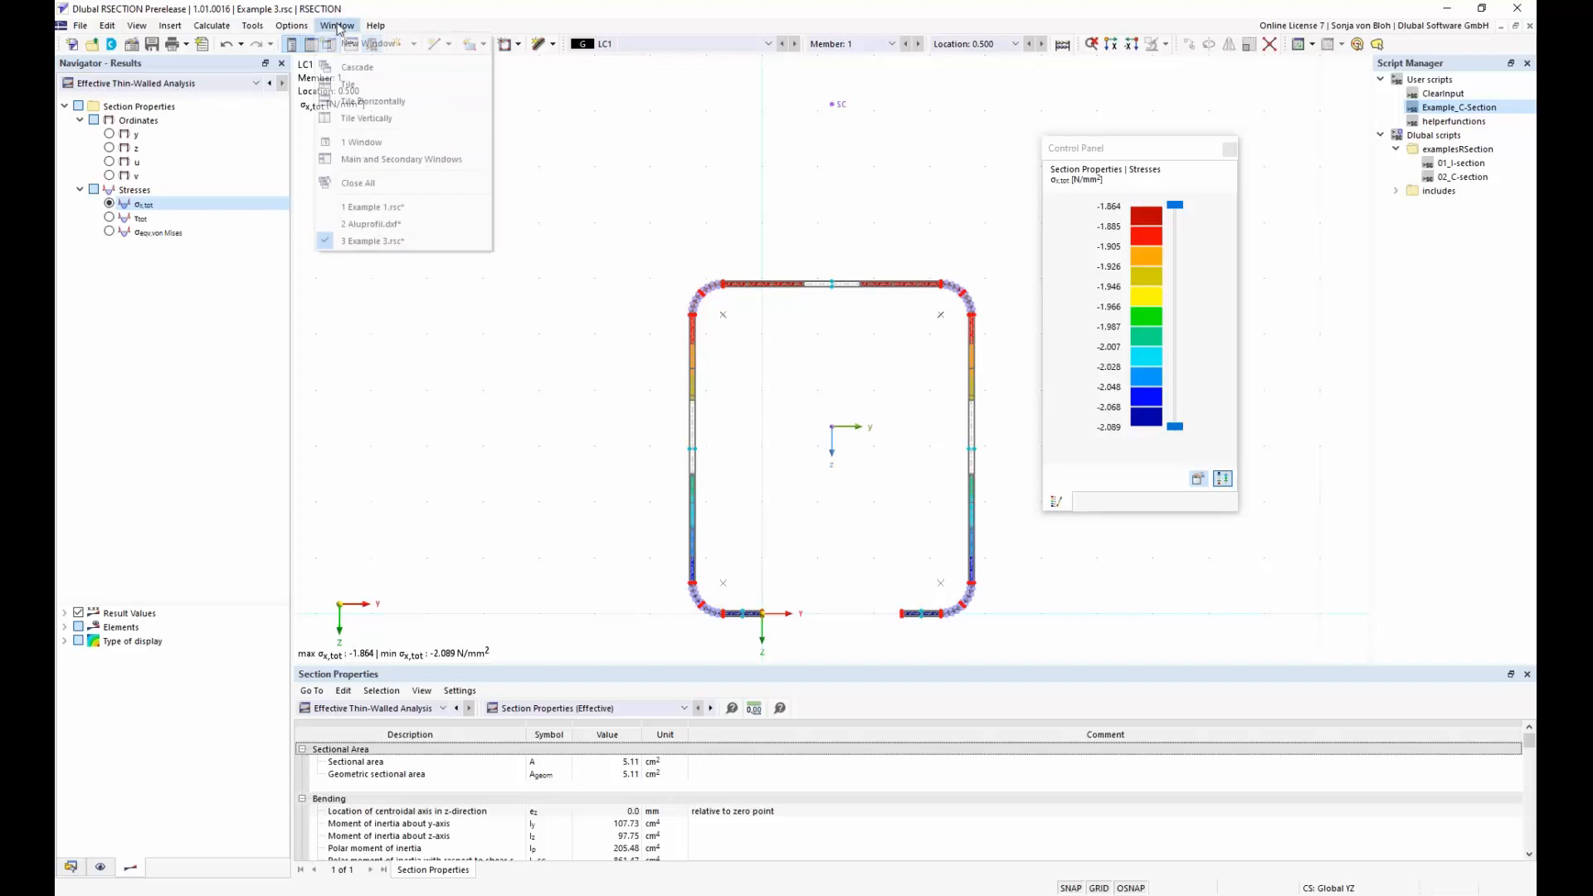
pyautogui.click(366, 225)
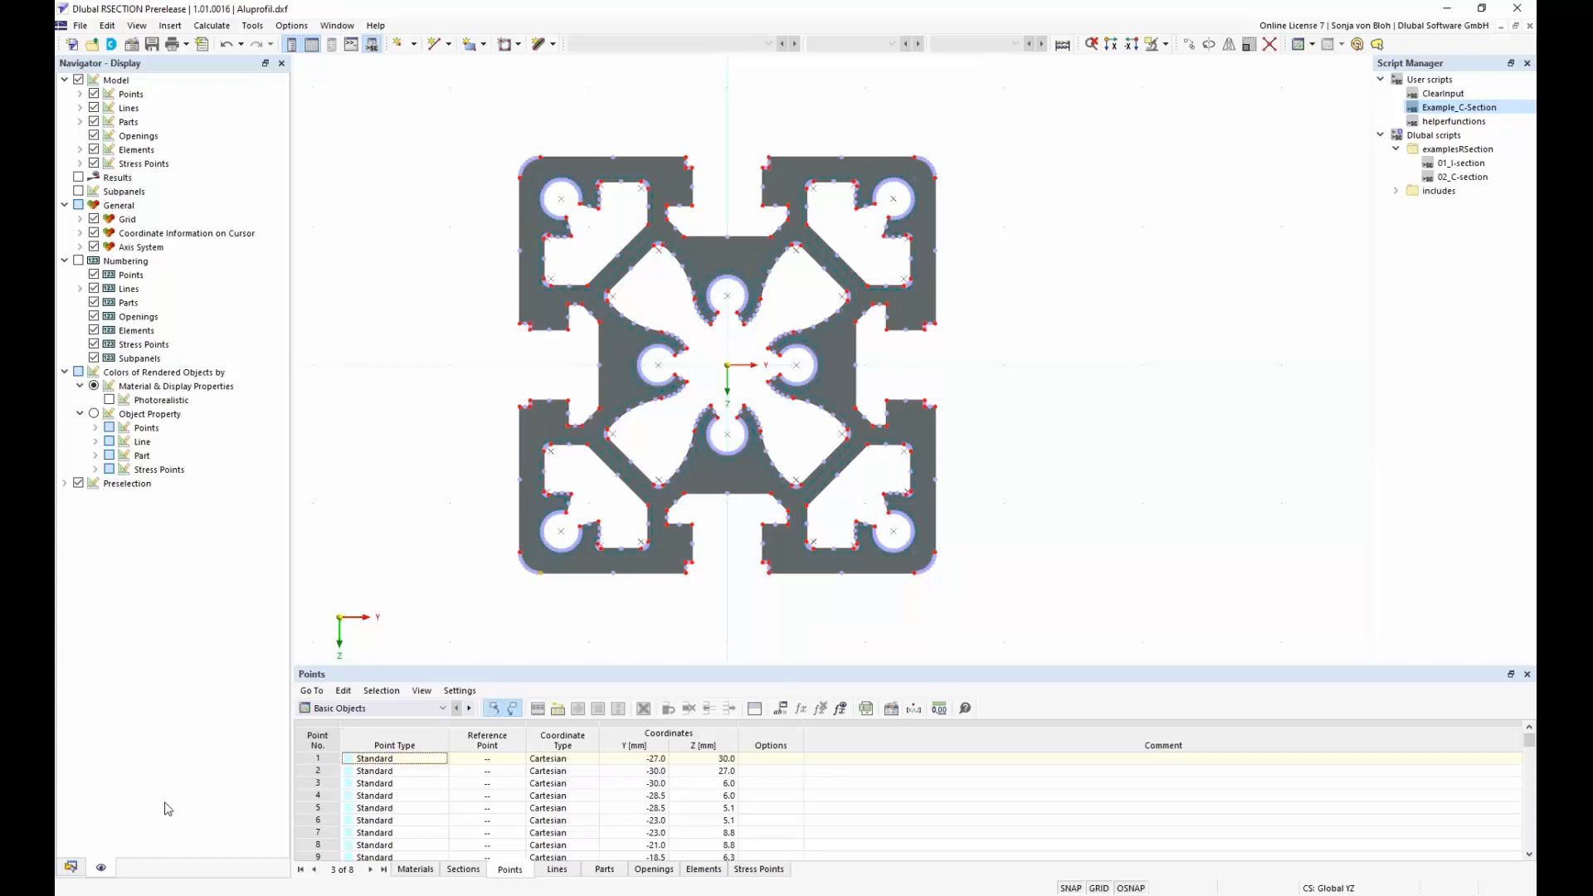
pyautogui.click(71, 867)
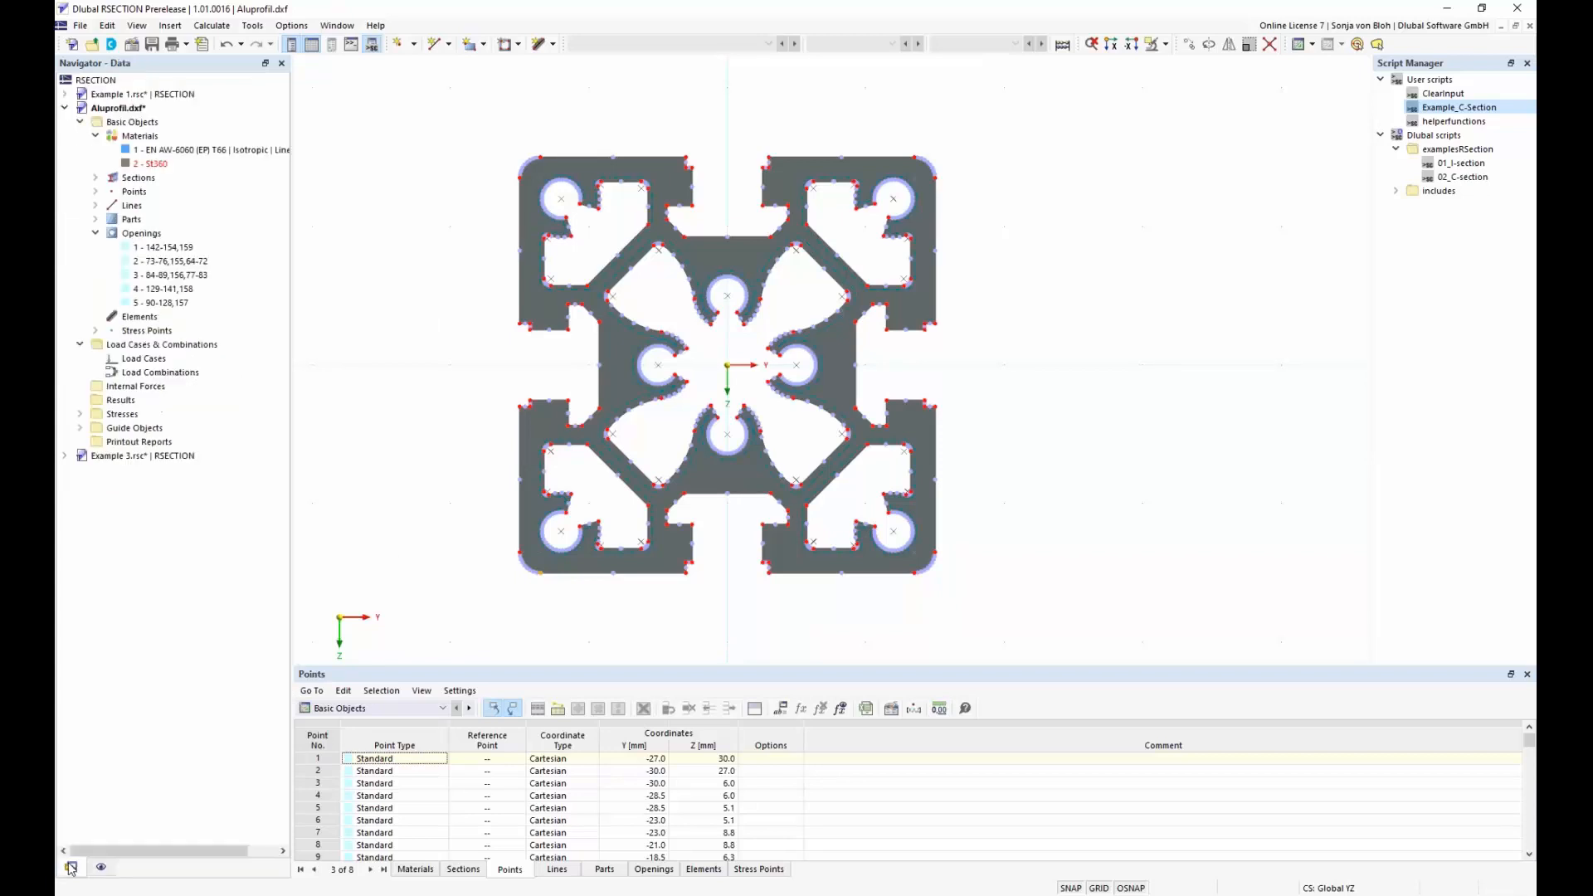
pyautogui.rightClick(136, 359)
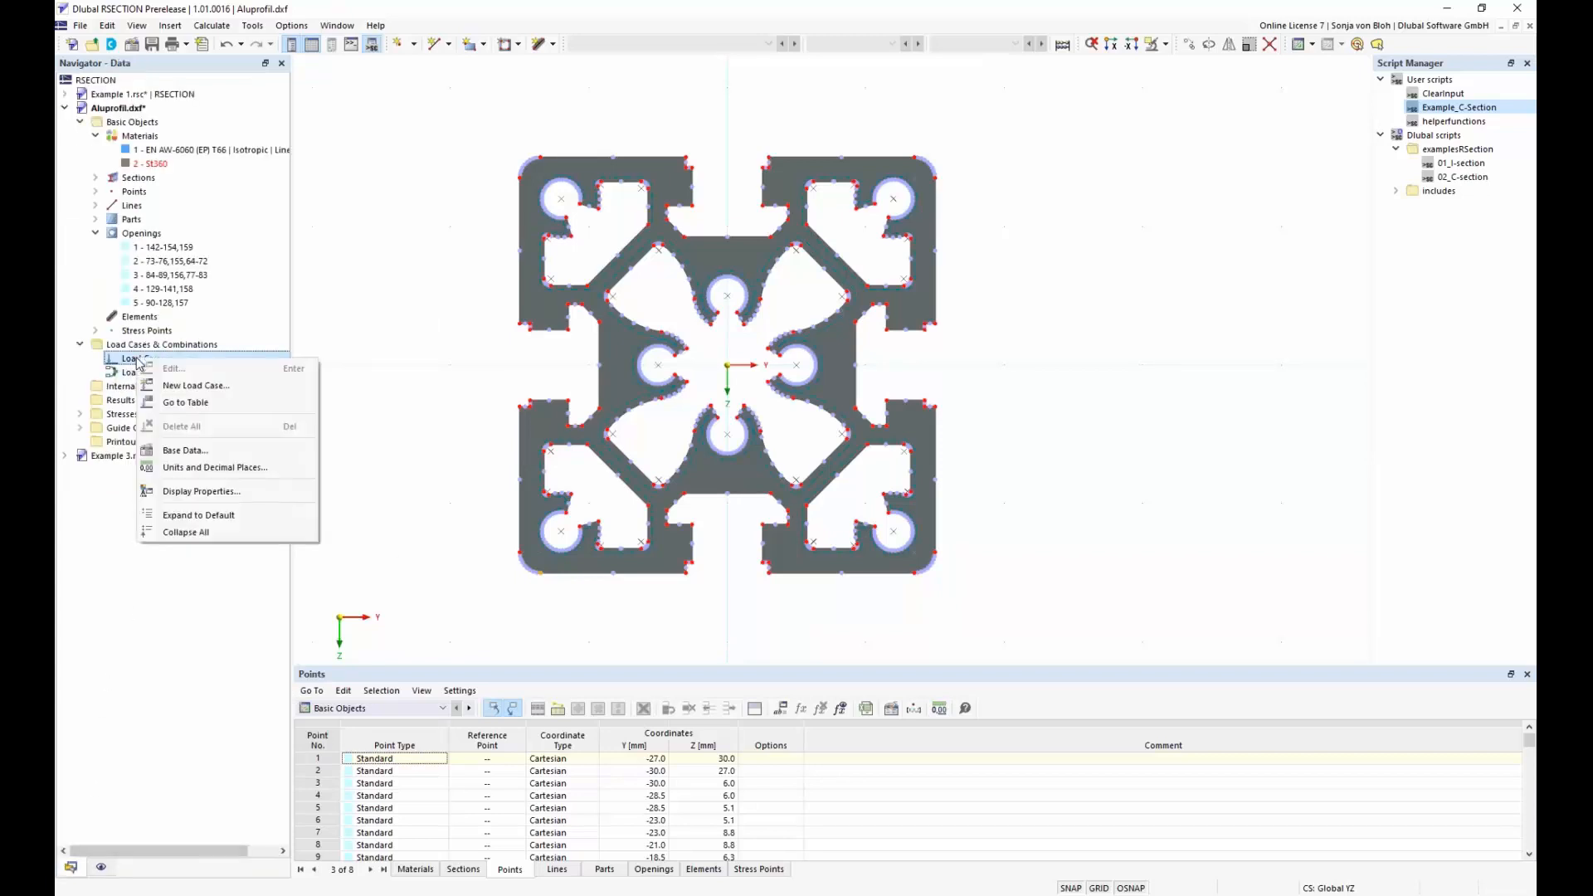
pyautogui.click(203, 388)
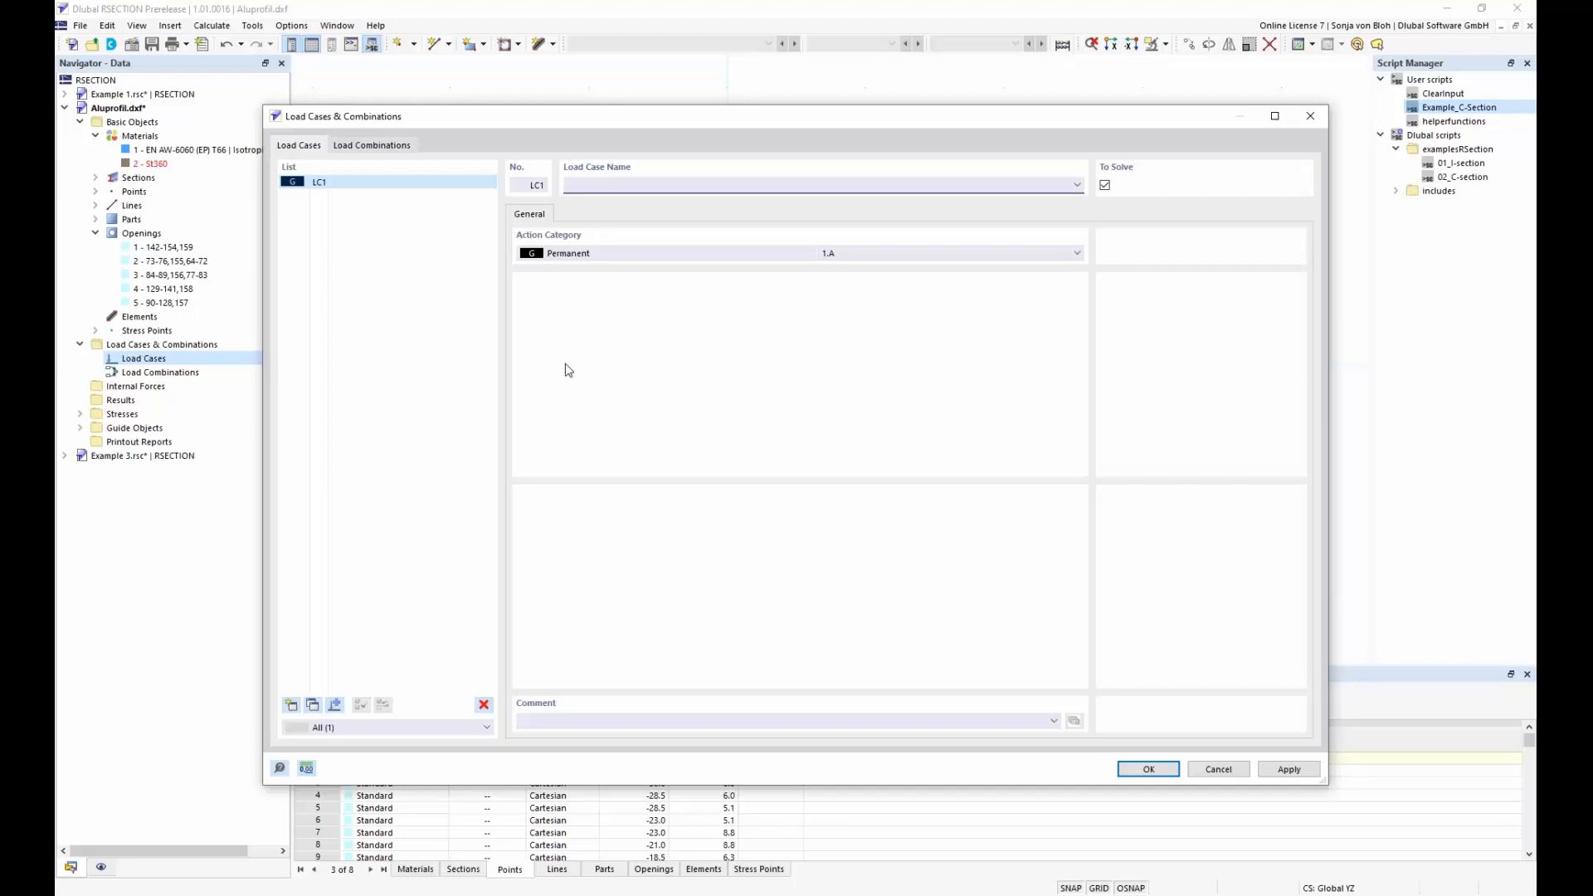
pyautogui.write('My + Mz')
pyautogui.click(1149, 769)
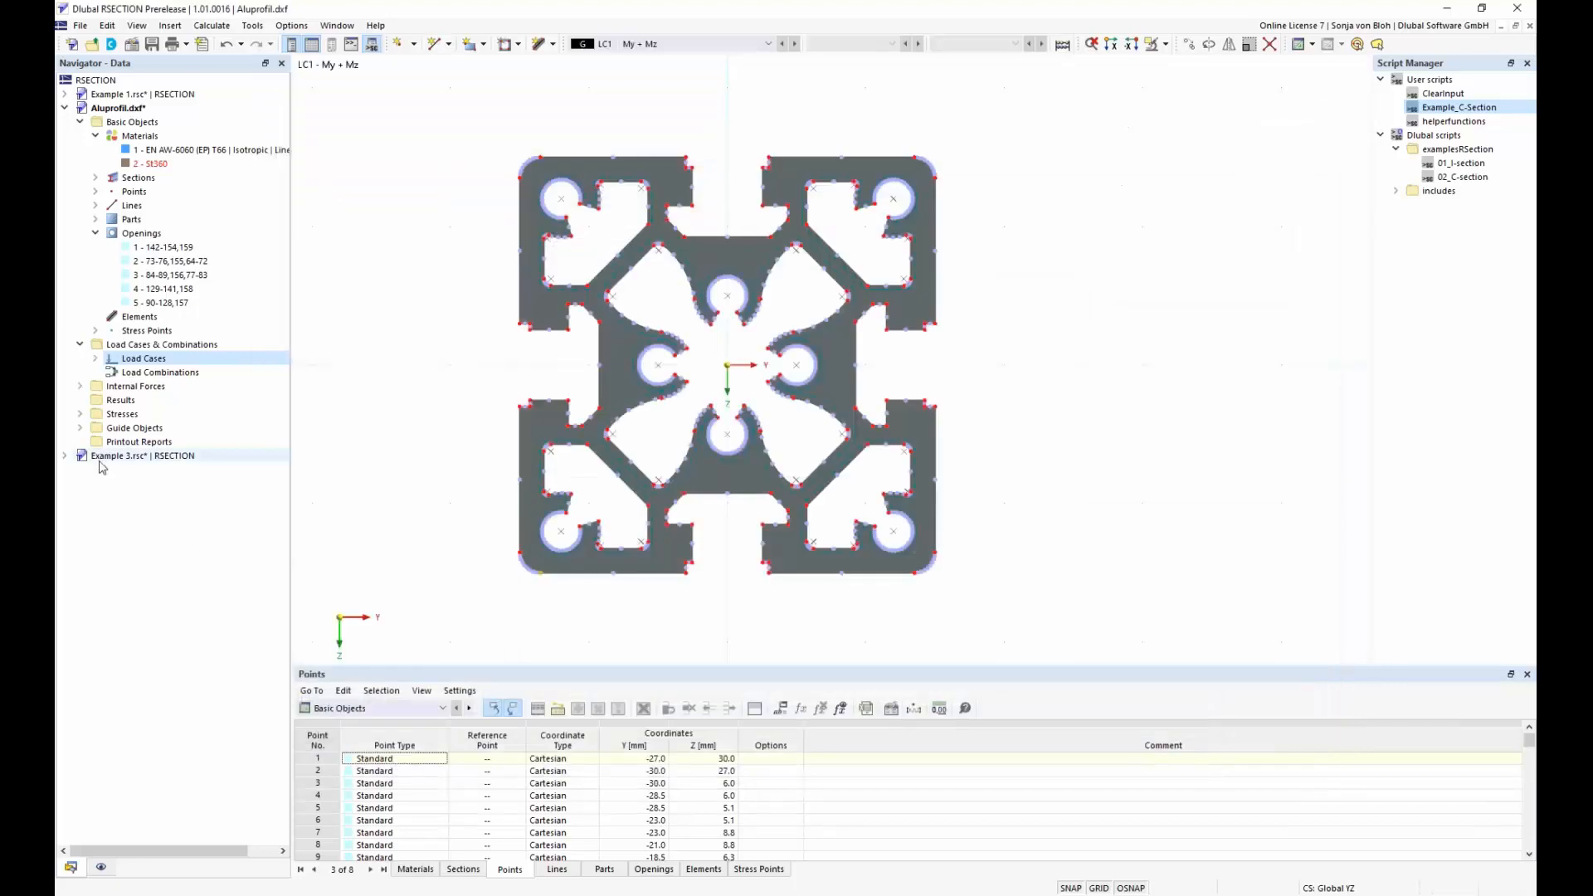
# Define internal forces for load case My + Mz with bending moments My of 1.5 kNm and Mz of 0.5 kNm
pyautogui.click(80, 385)
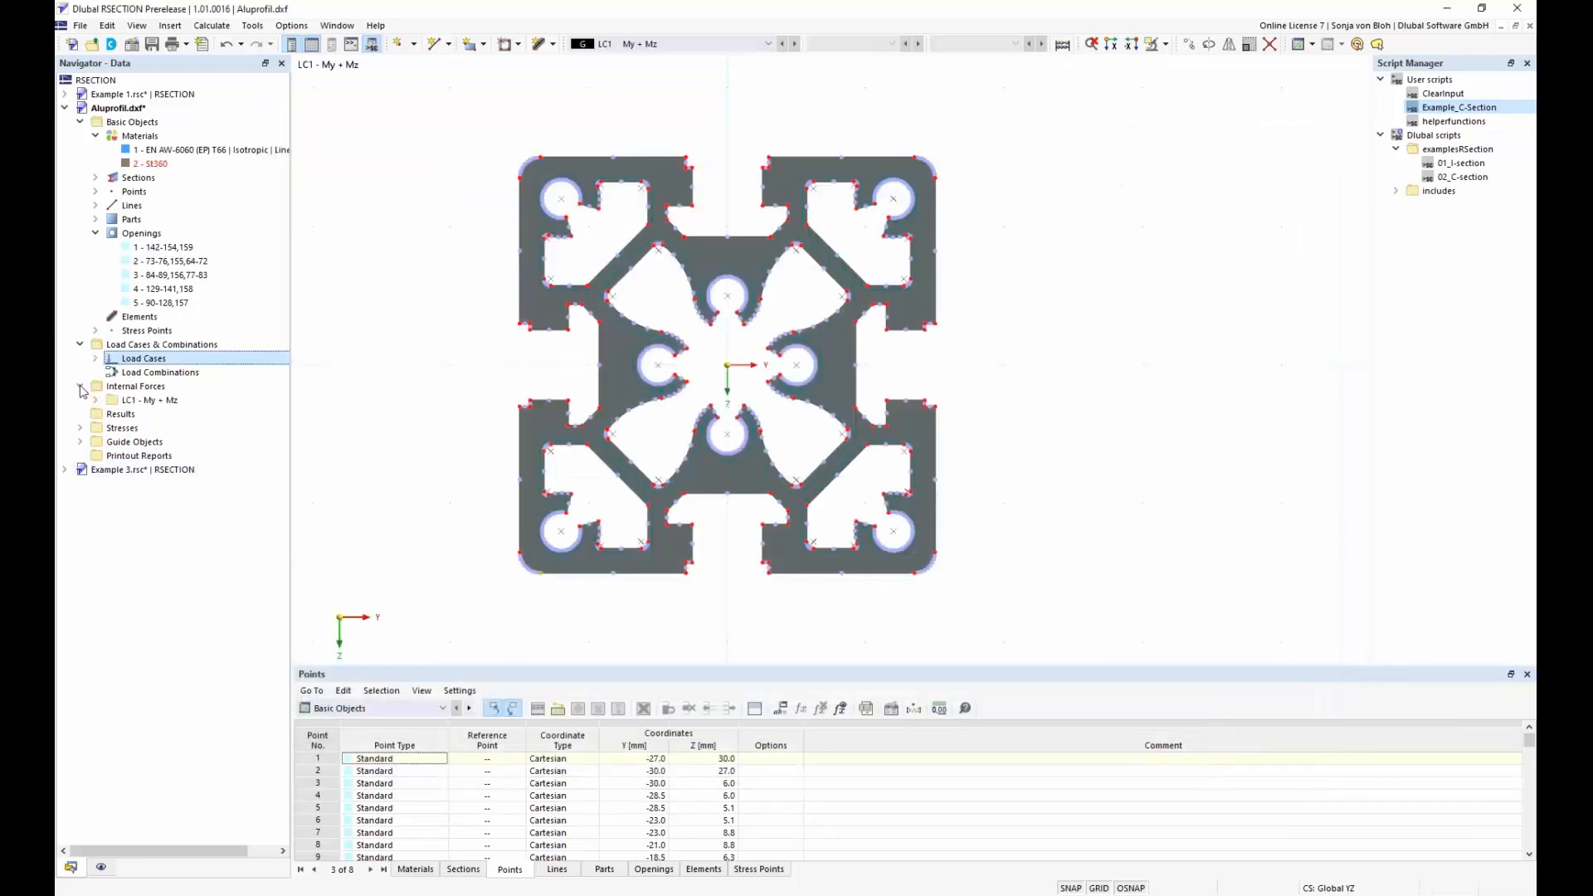
pyautogui.click(97, 400)
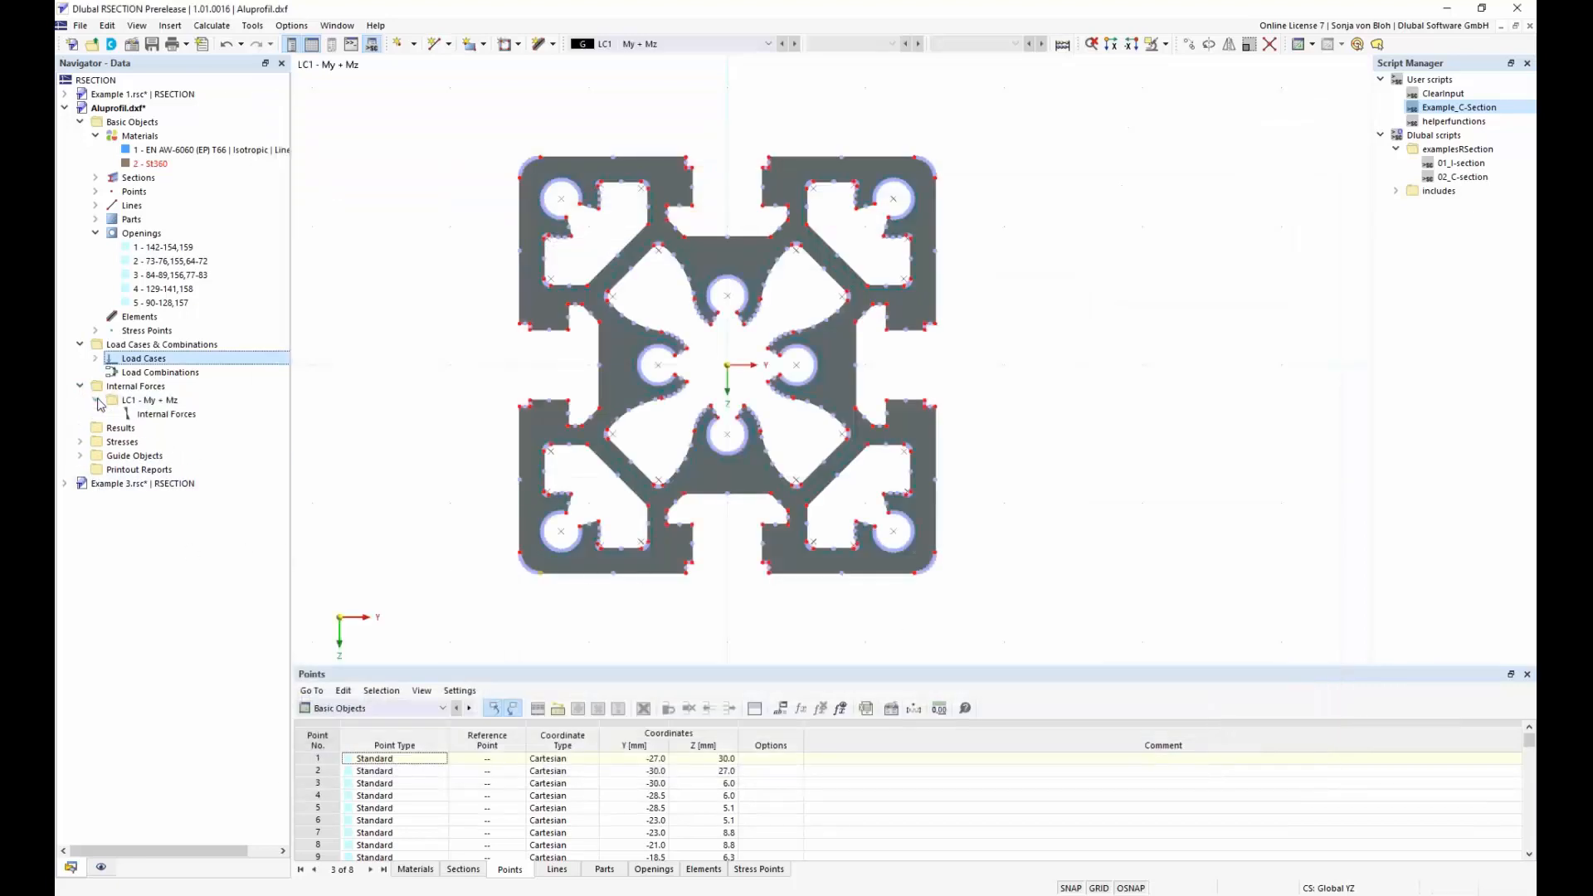
pyautogui.click(172, 416)
pyautogui.doubleClick(172, 419)
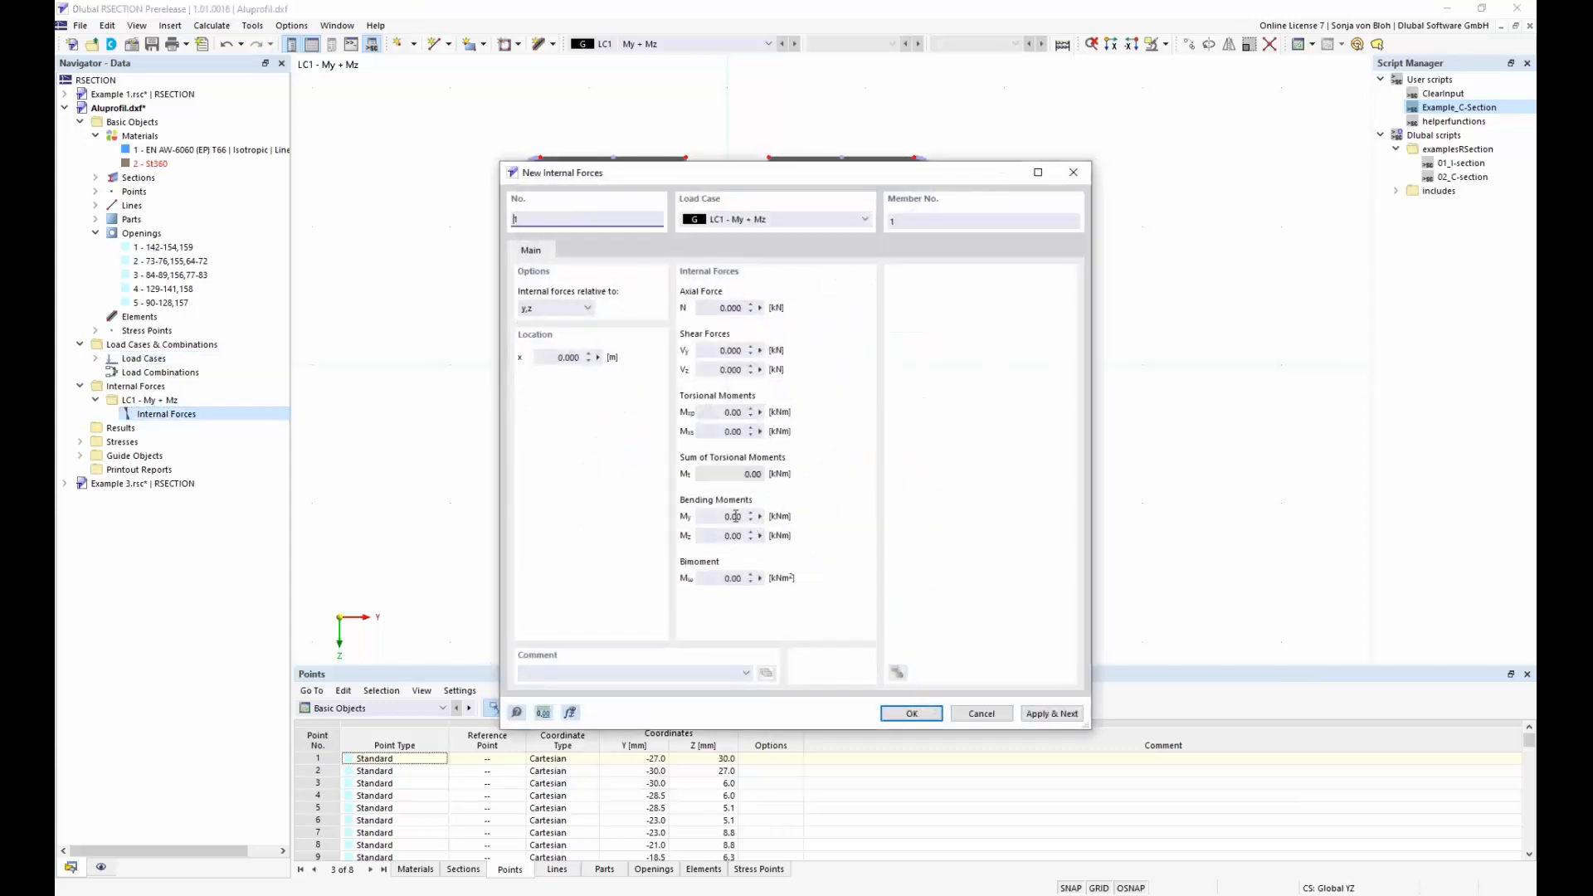
pyautogui.moveTo(711, 516); pyautogui.dragTo(784, 514)
pyautogui.write('1,5')
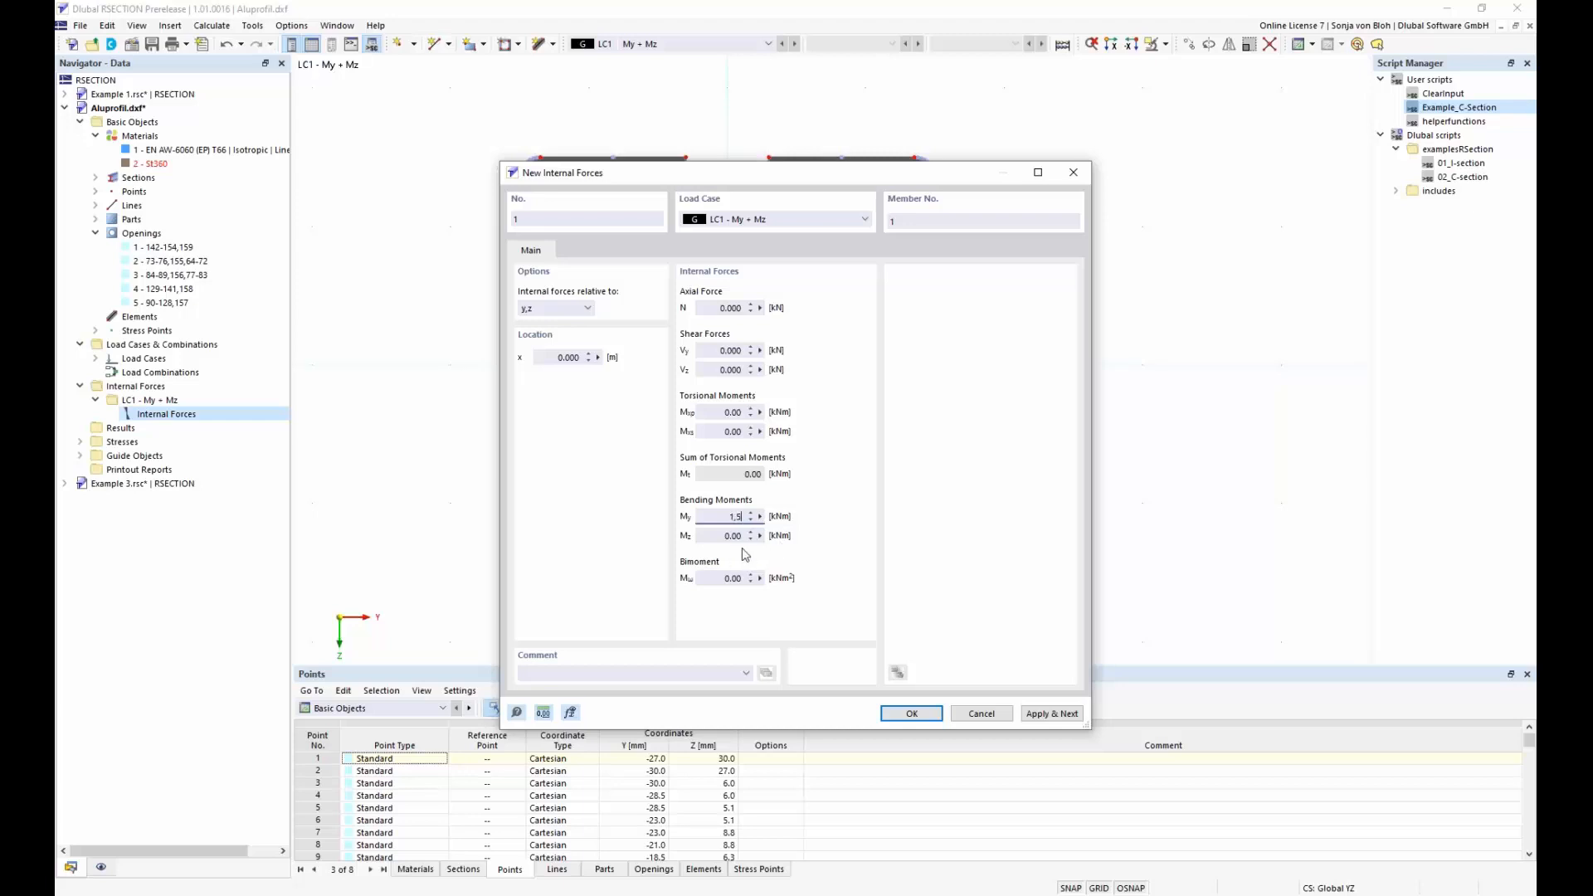
pyautogui.moveTo(718, 535); pyautogui.dragTo(785, 533)
pyautogui.write('0,5')
pyautogui.click(906, 715)
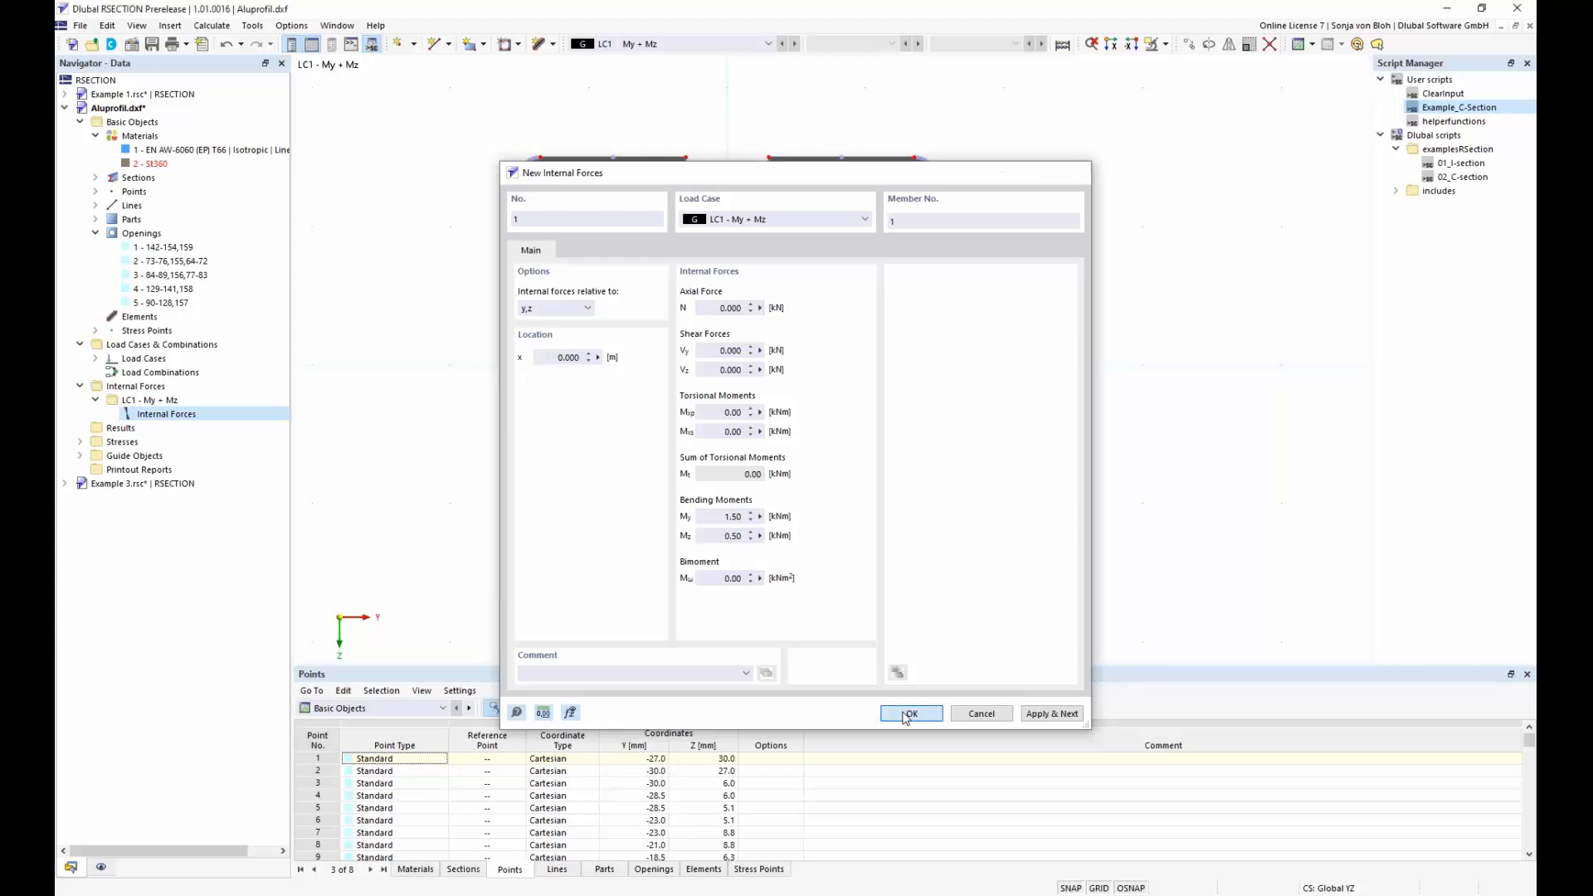
# Calculate the aluminium section and display its total normal stress σx,tot
pyautogui.click(209, 27)
pyautogui.click(217, 39)
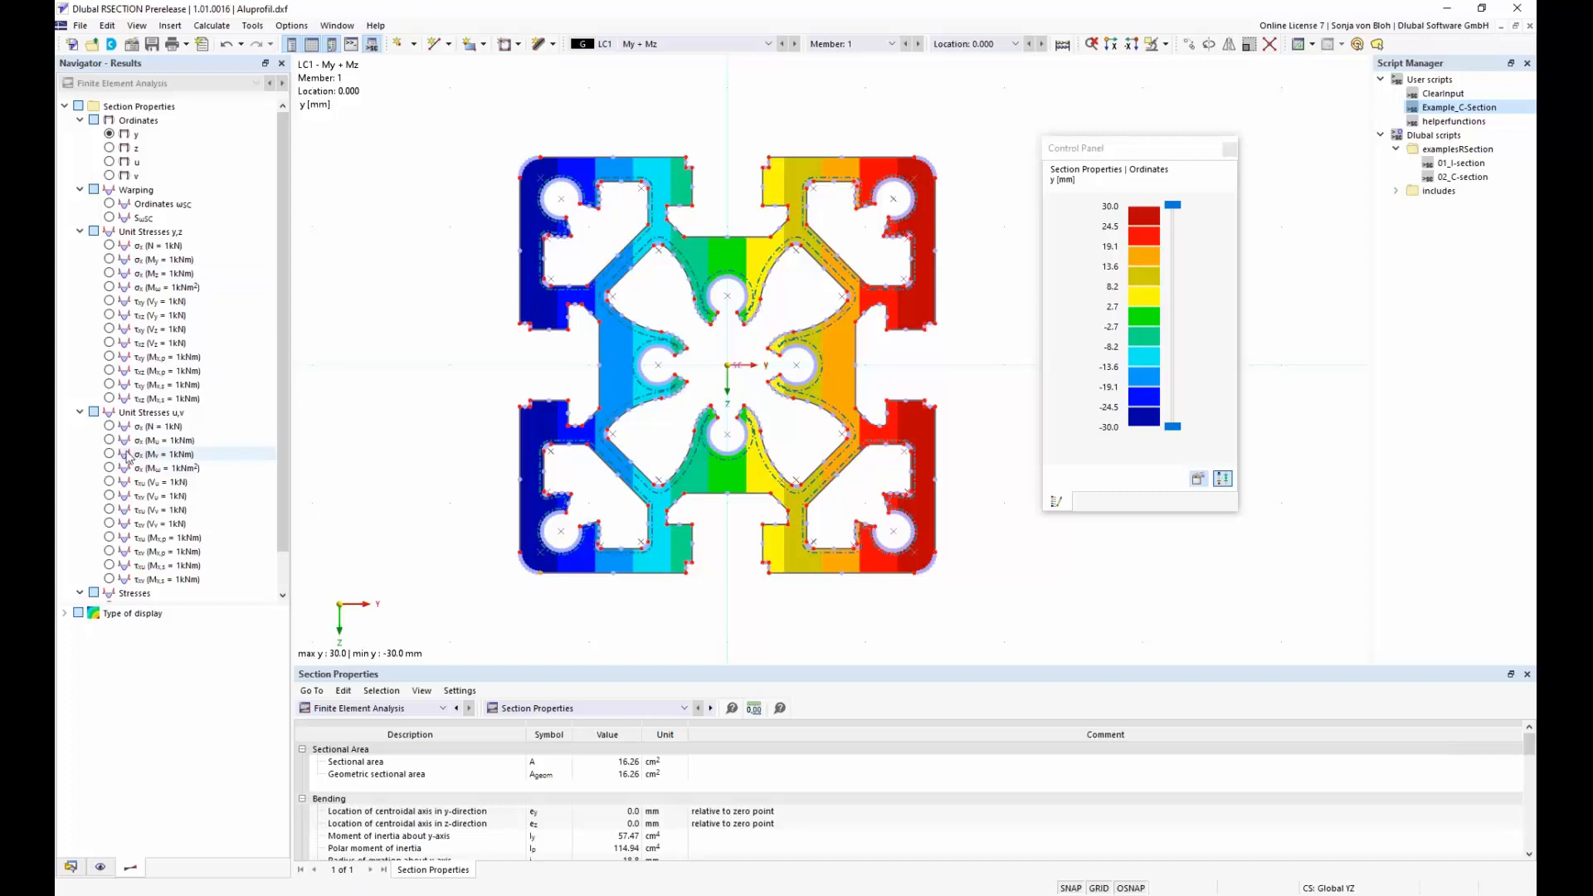
pyautogui.scroll(-1, 280, 435)
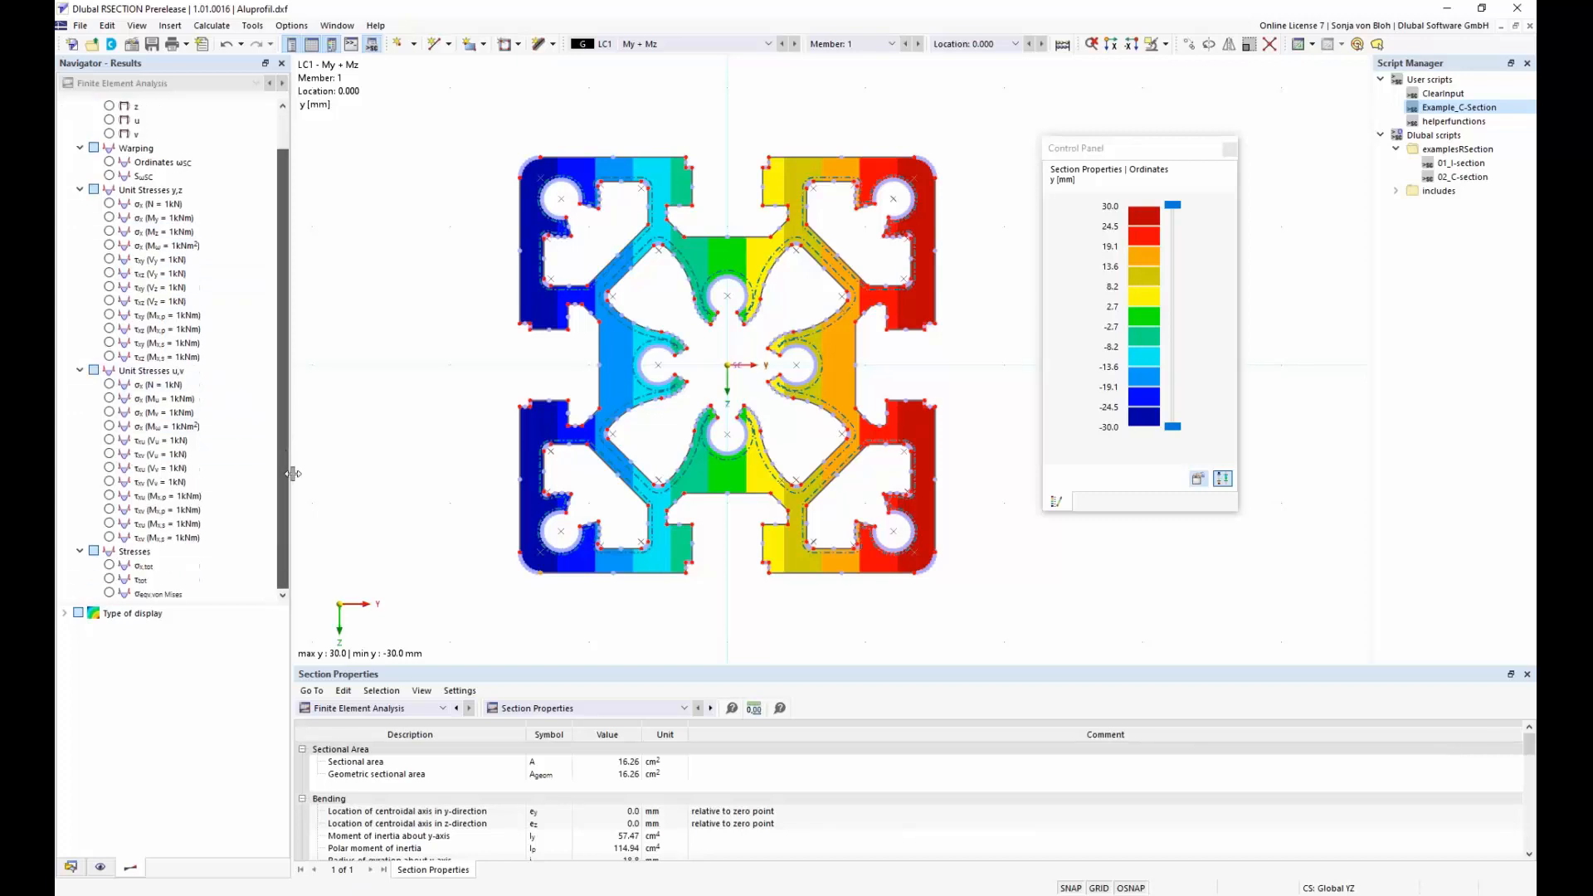
pyautogui.click(108, 566)
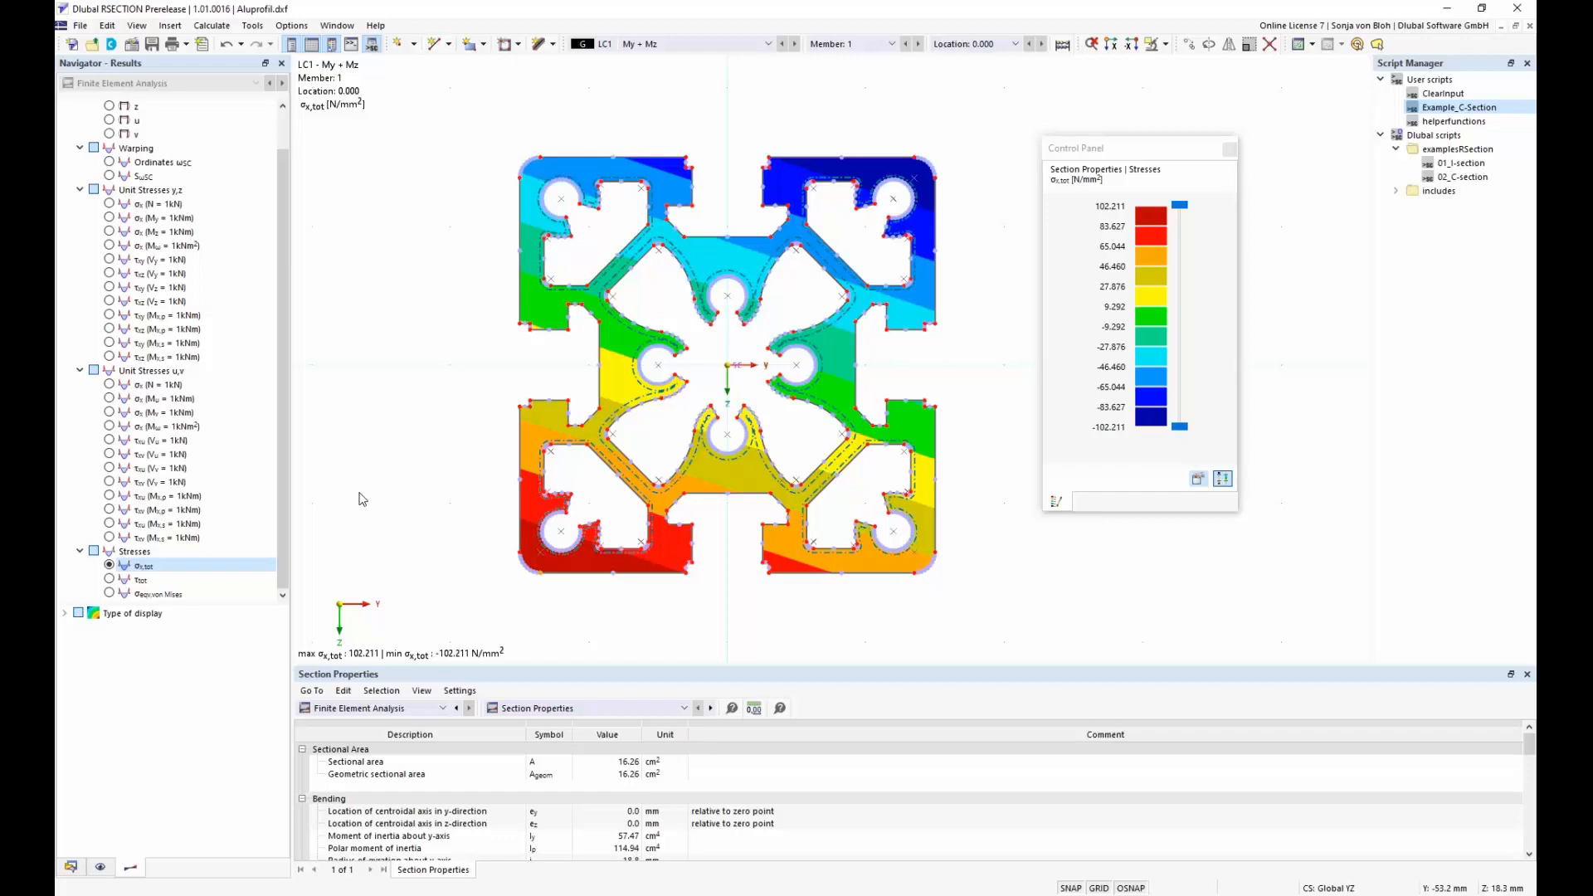
# Create a new printout report with only Section Properties and Stresses by Loading as result items, then save and show it
pyautogui.click(70, 867)
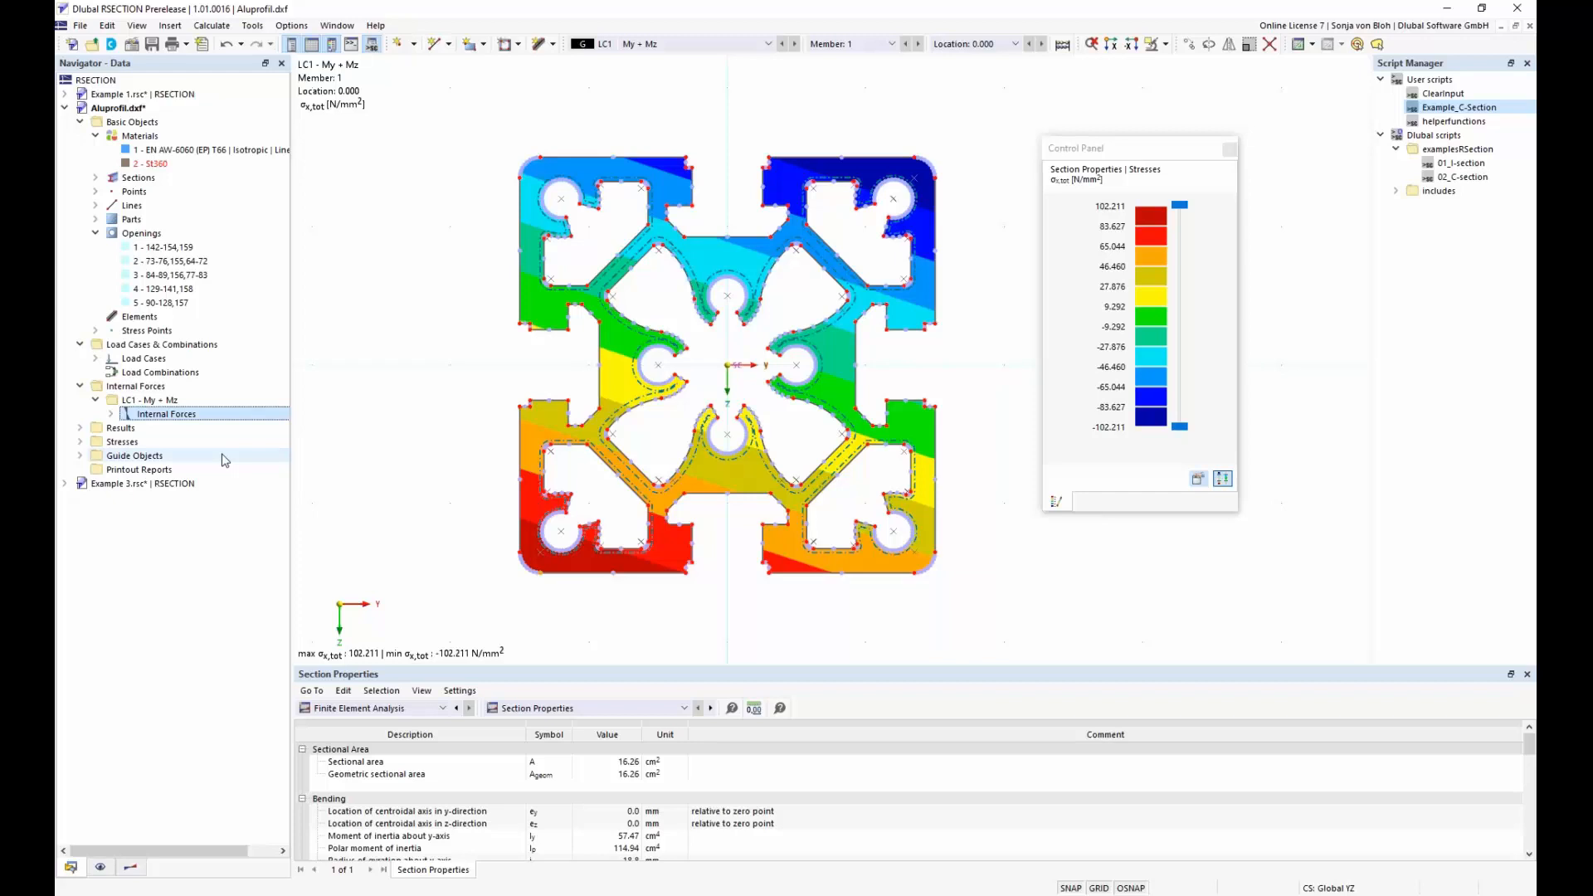
pyautogui.rightClick(169, 470)
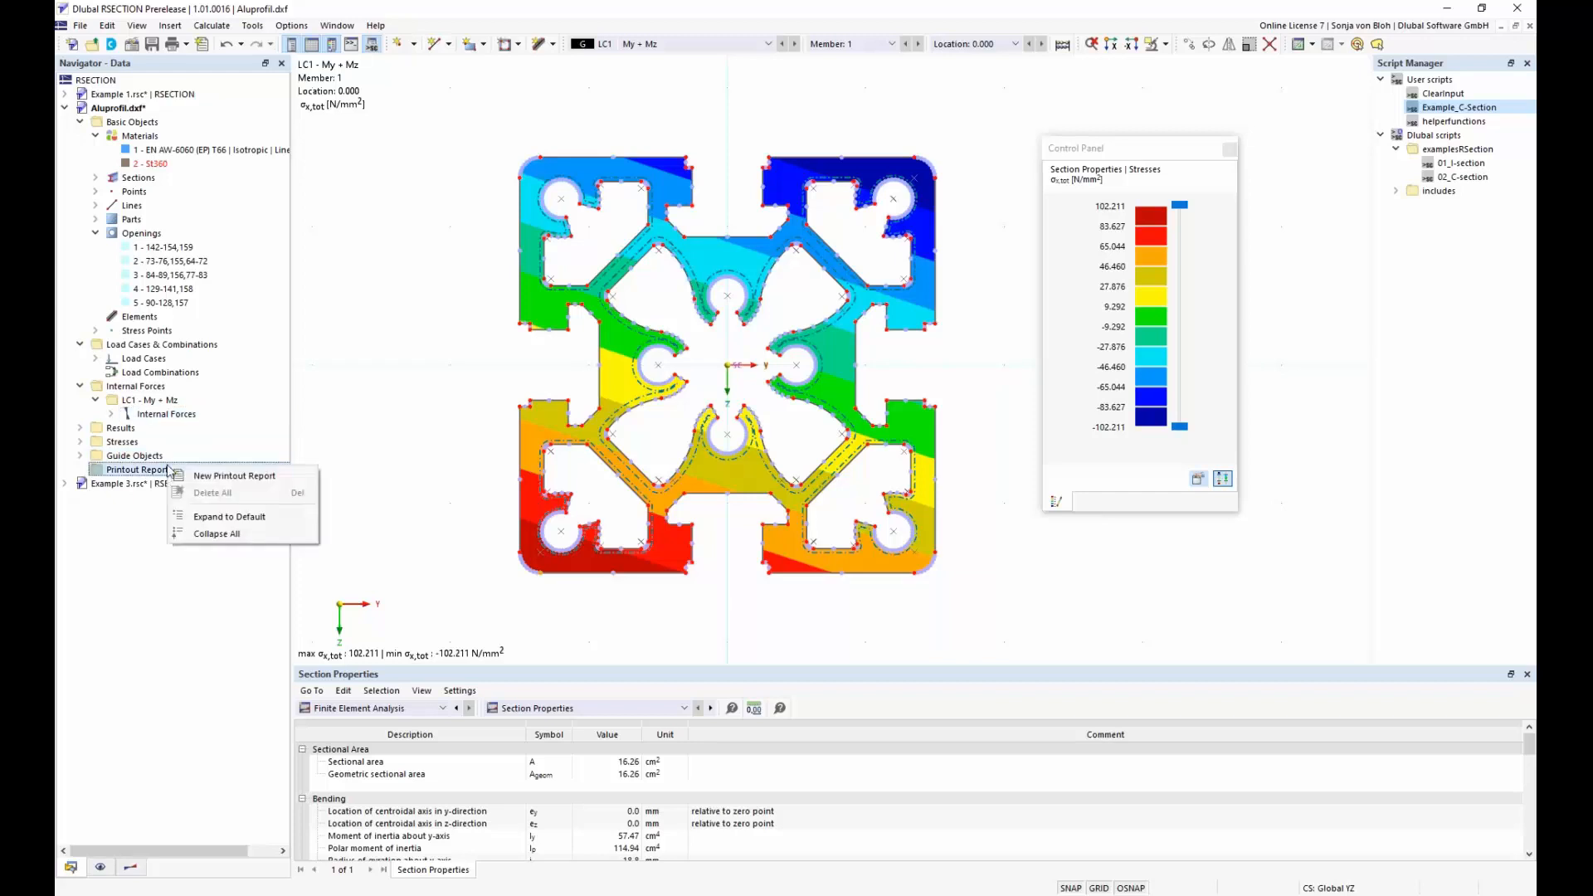
pyautogui.click(229, 476)
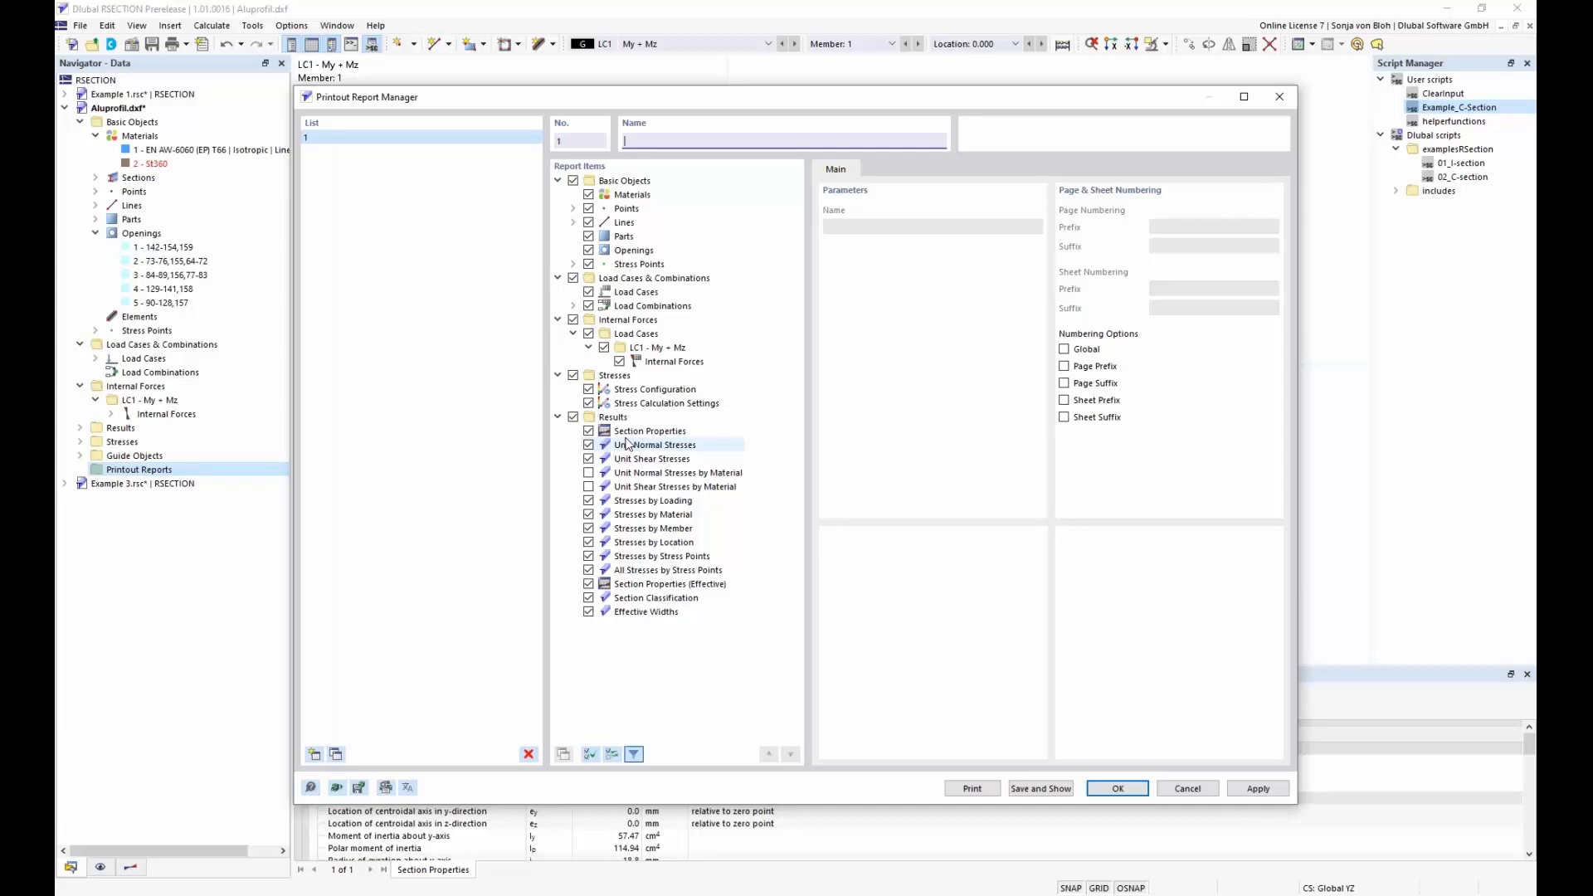
pyautogui.click(589, 612)
pyautogui.click(588, 597)
pyautogui.click(588, 584)
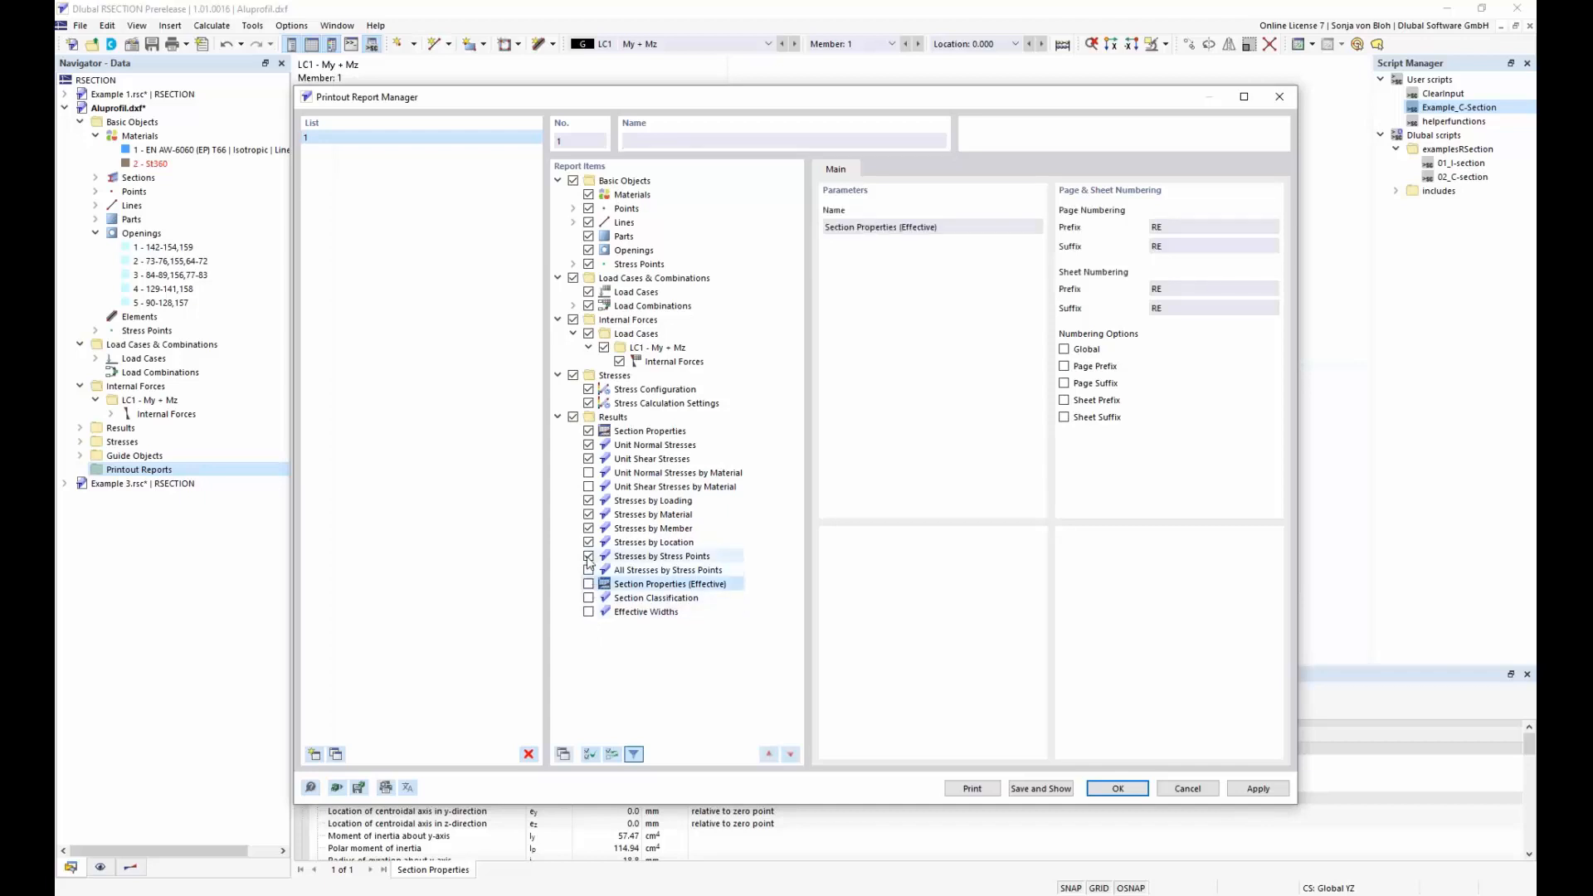
pyautogui.click(588, 556)
pyautogui.click(588, 541)
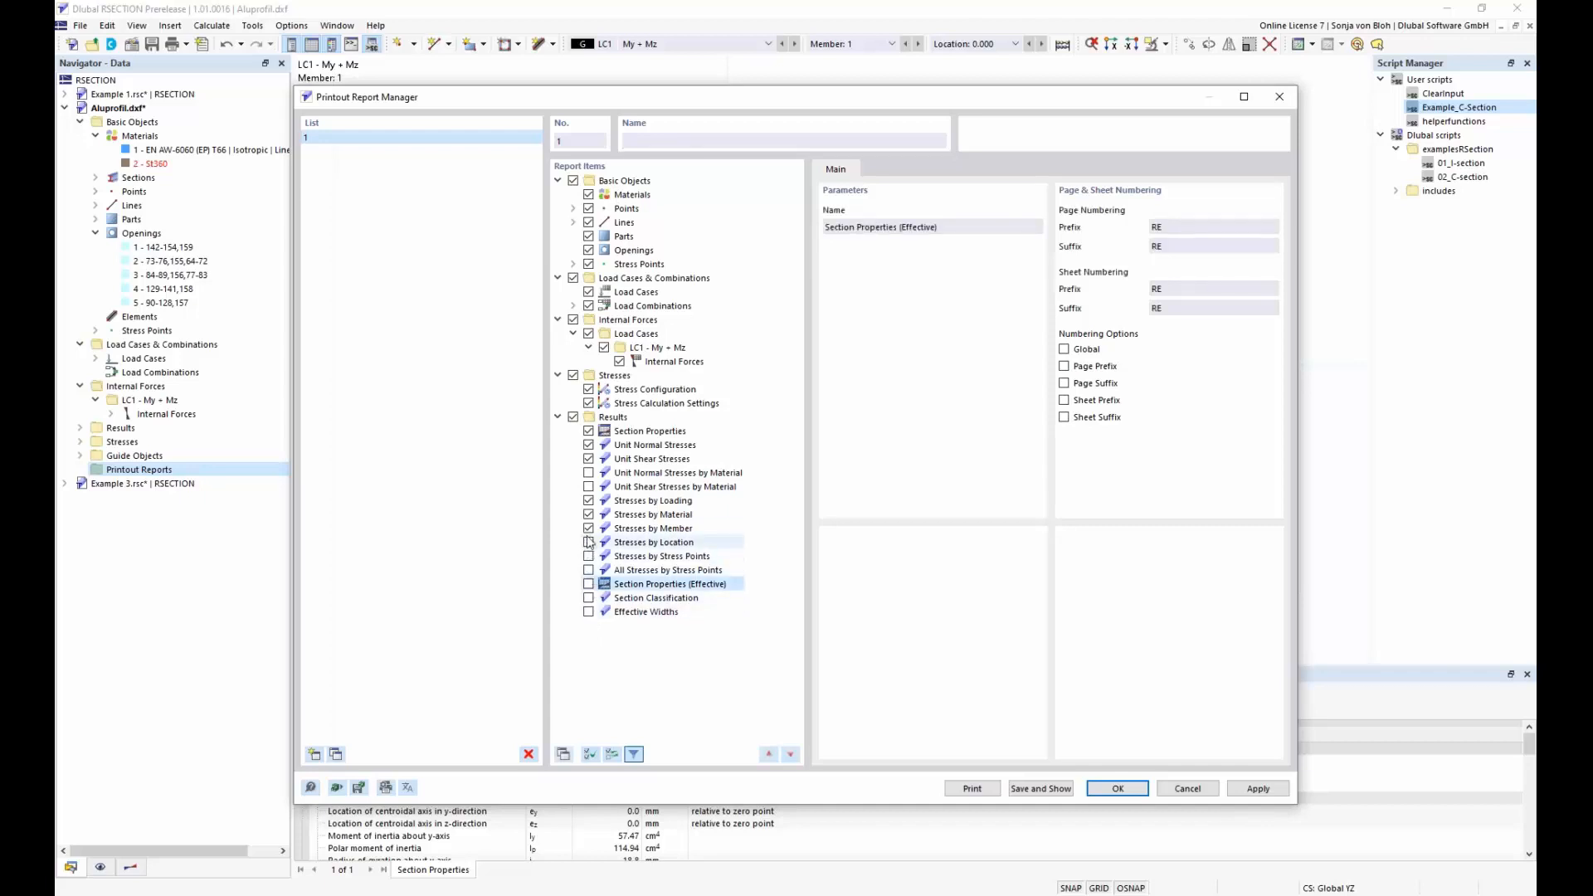
pyautogui.click(589, 529)
pyautogui.click(588, 514)
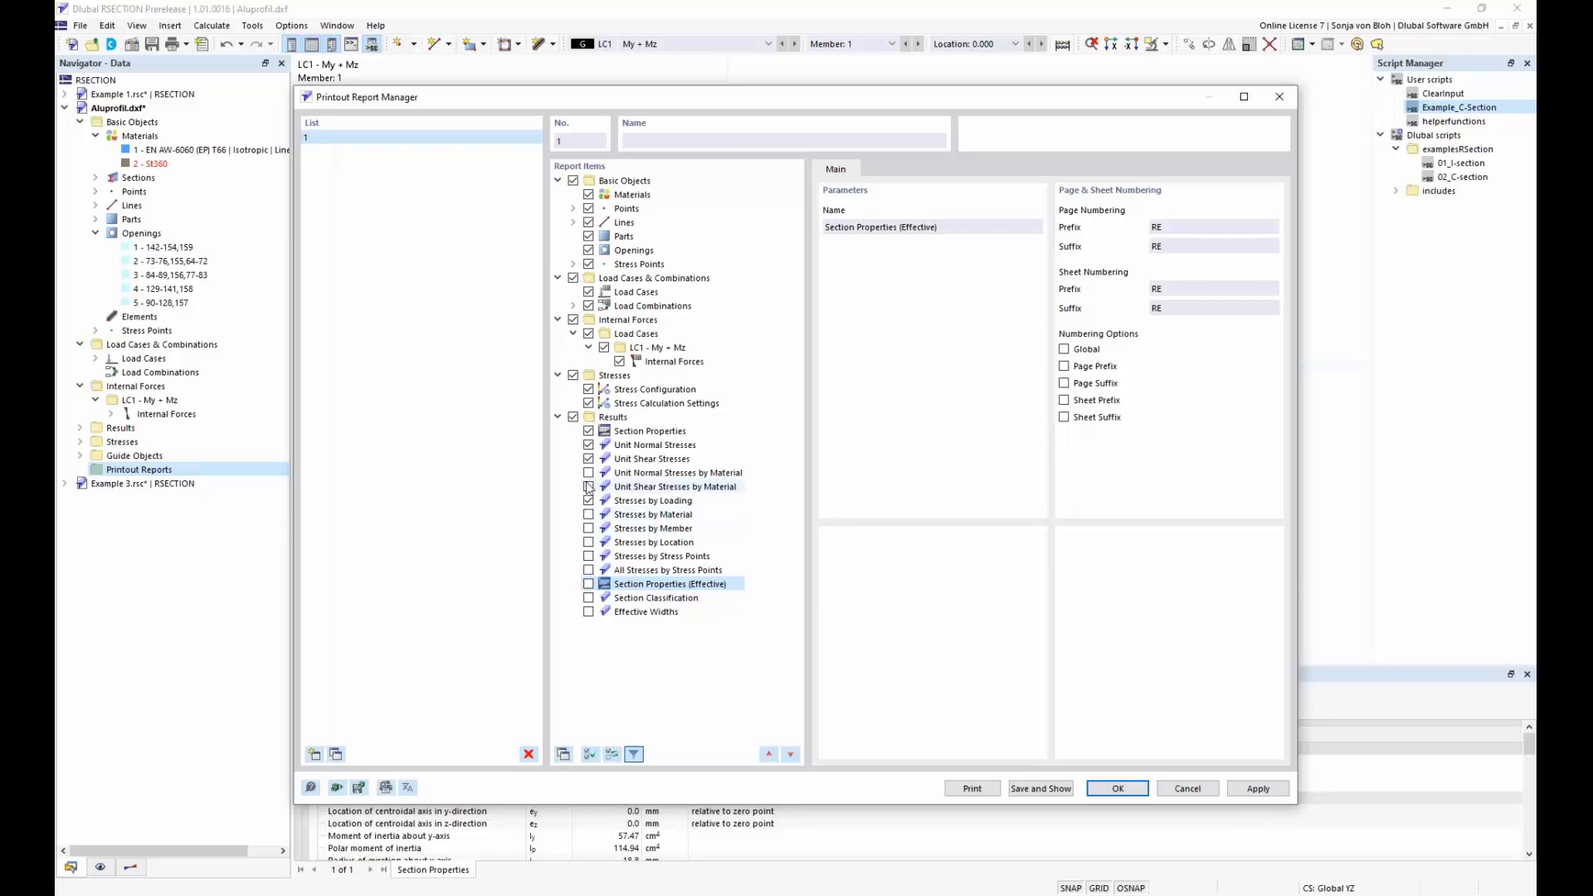
pyautogui.click(588, 459)
pyautogui.click(588, 445)
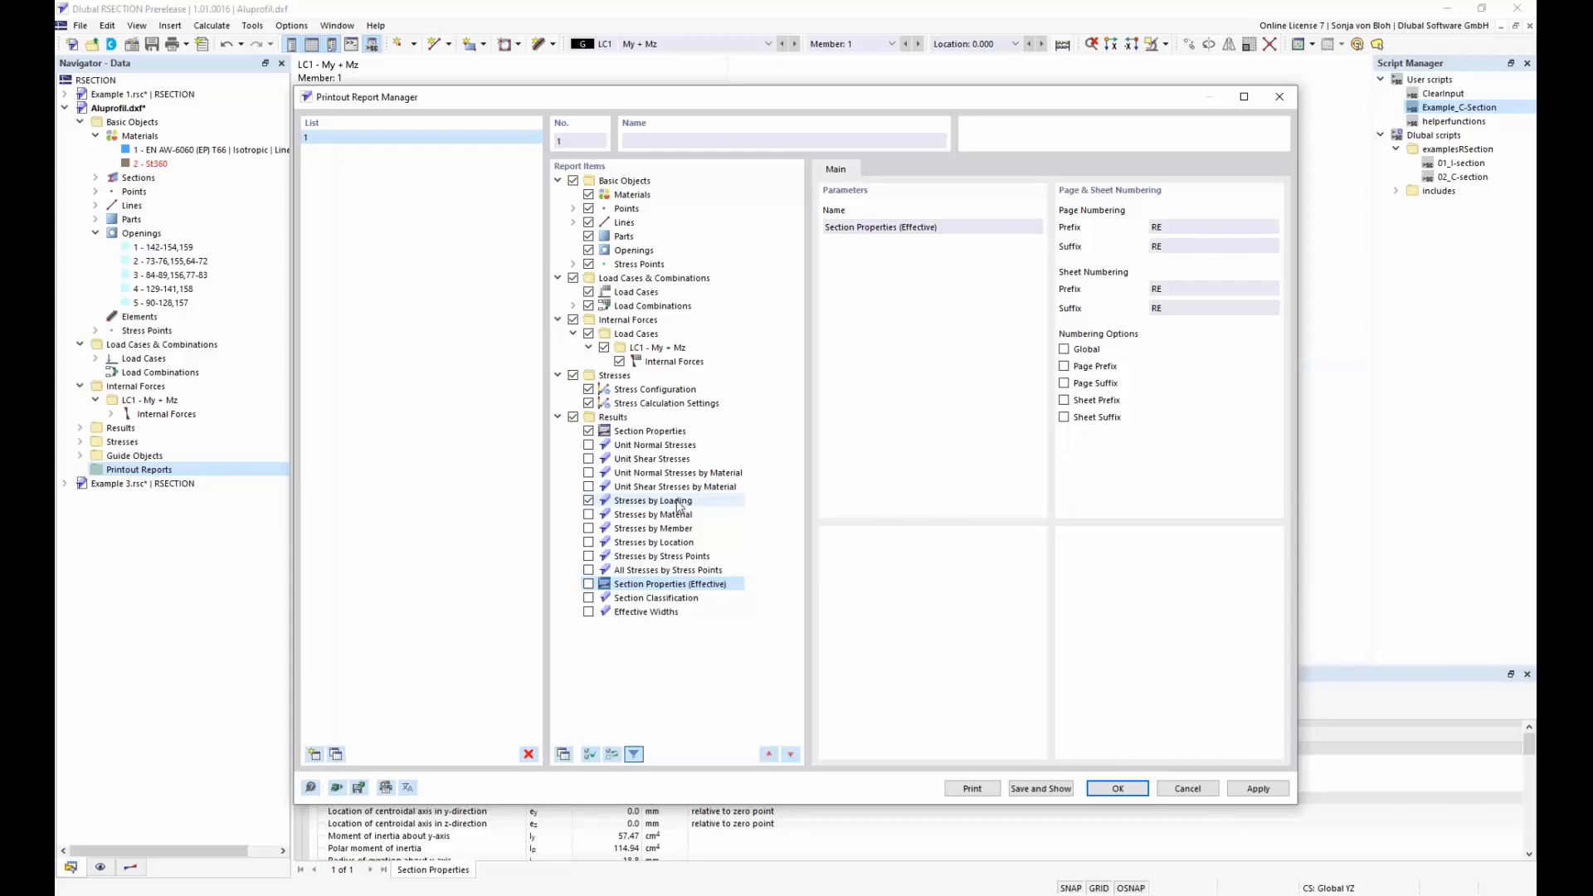
pyautogui.click(1061, 789)
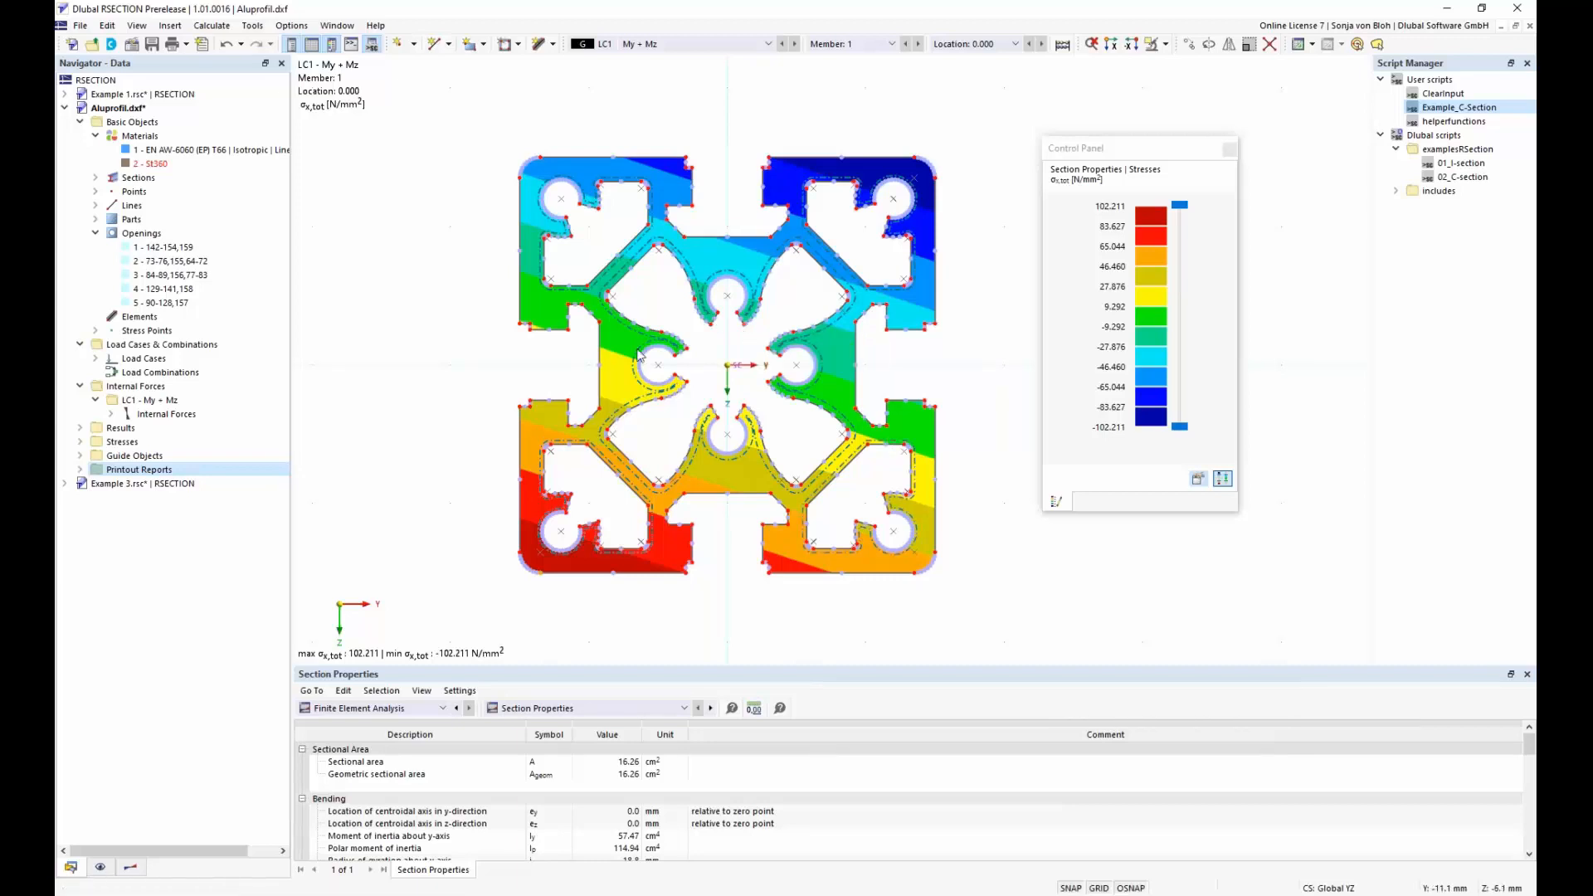
# Look through the printout report's model data pages and its Section Properties chapter, and return to the model
pyautogui.scroll(-15, 678, 429)
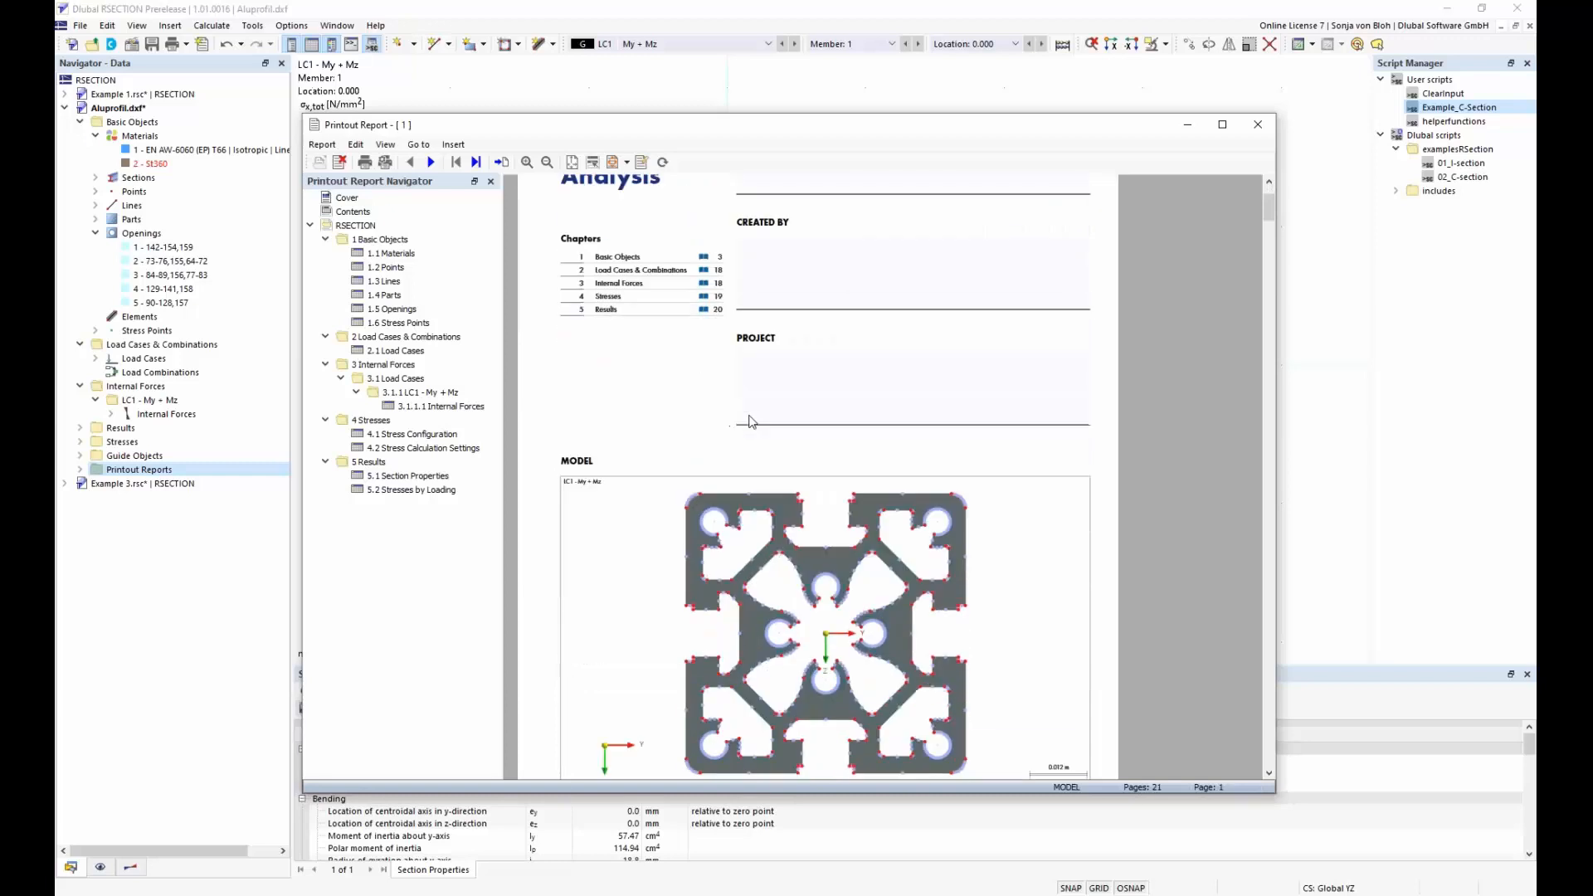
pyautogui.scroll(-10, 752, 422)
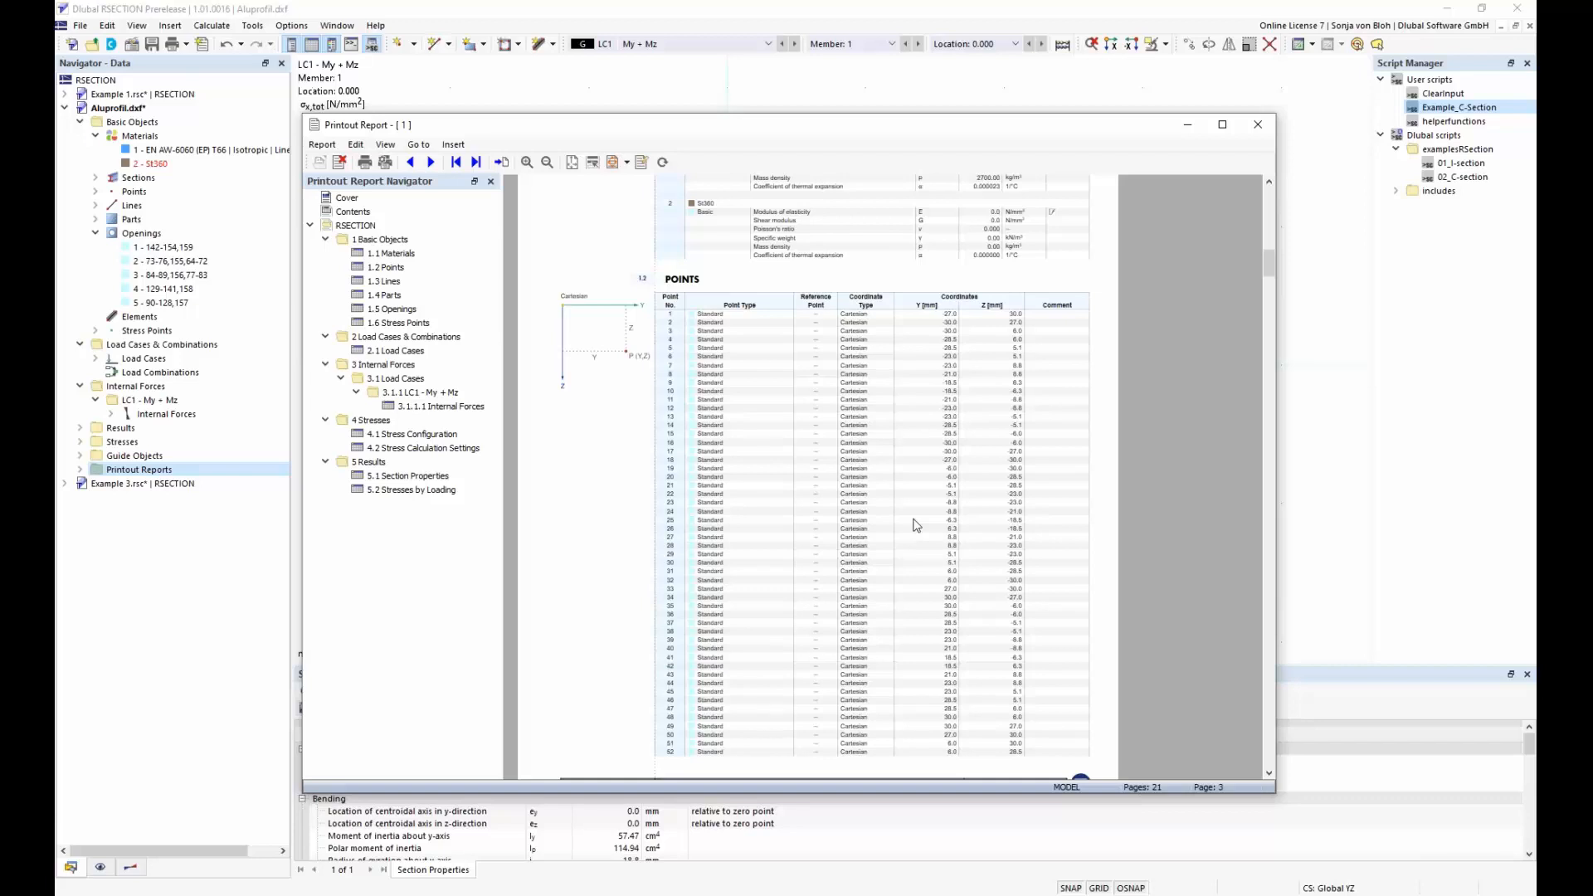
pyautogui.scroll(-20, 916, 525)
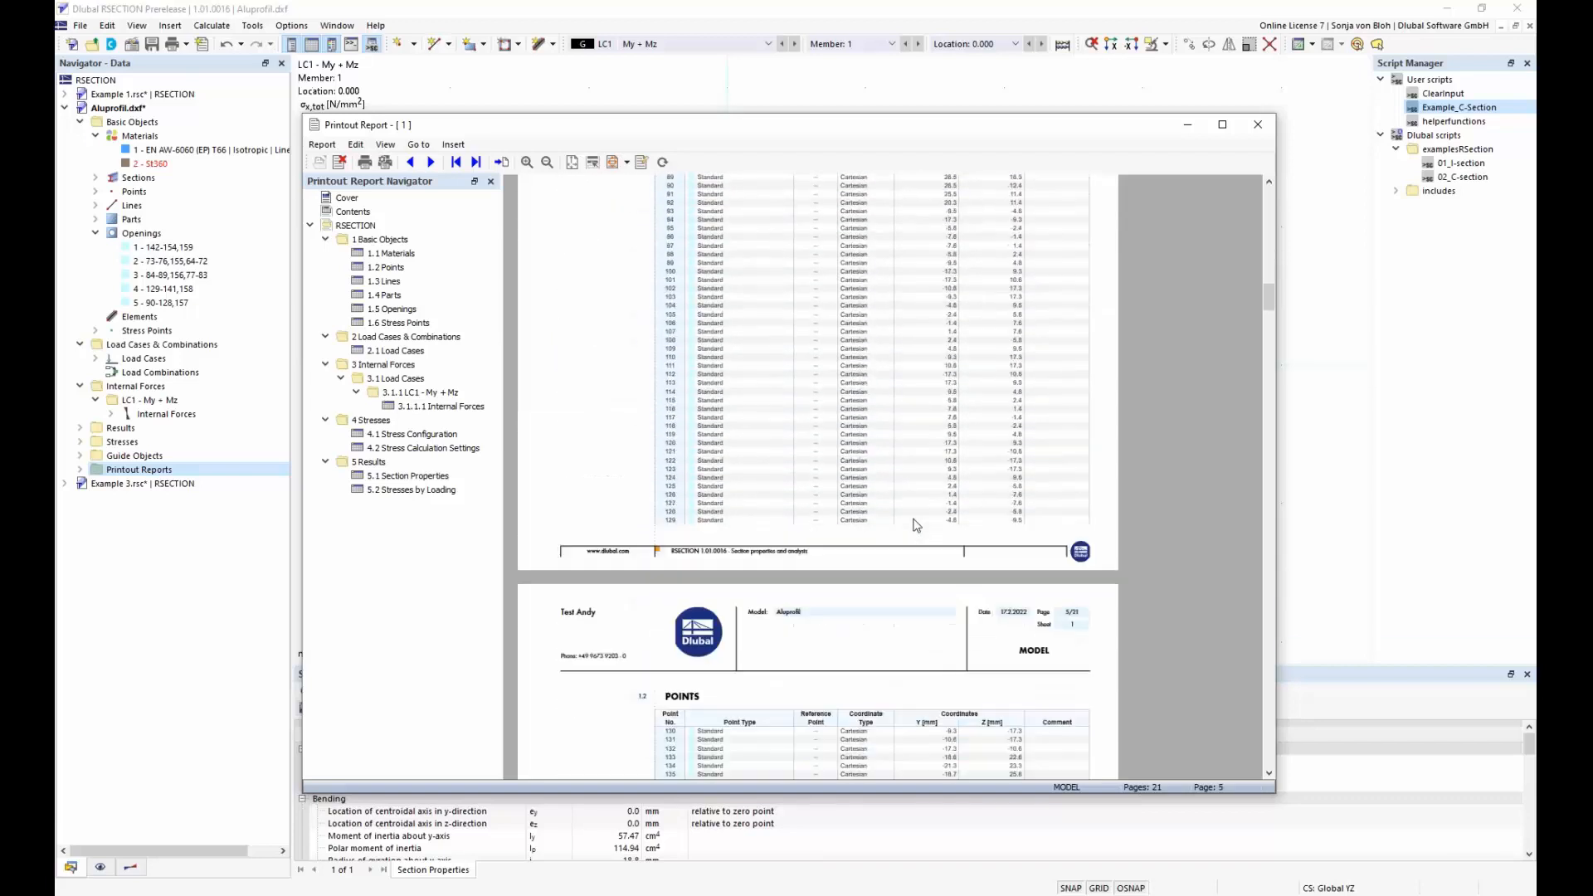
pyautogui.scroll(-20, 916, 525)
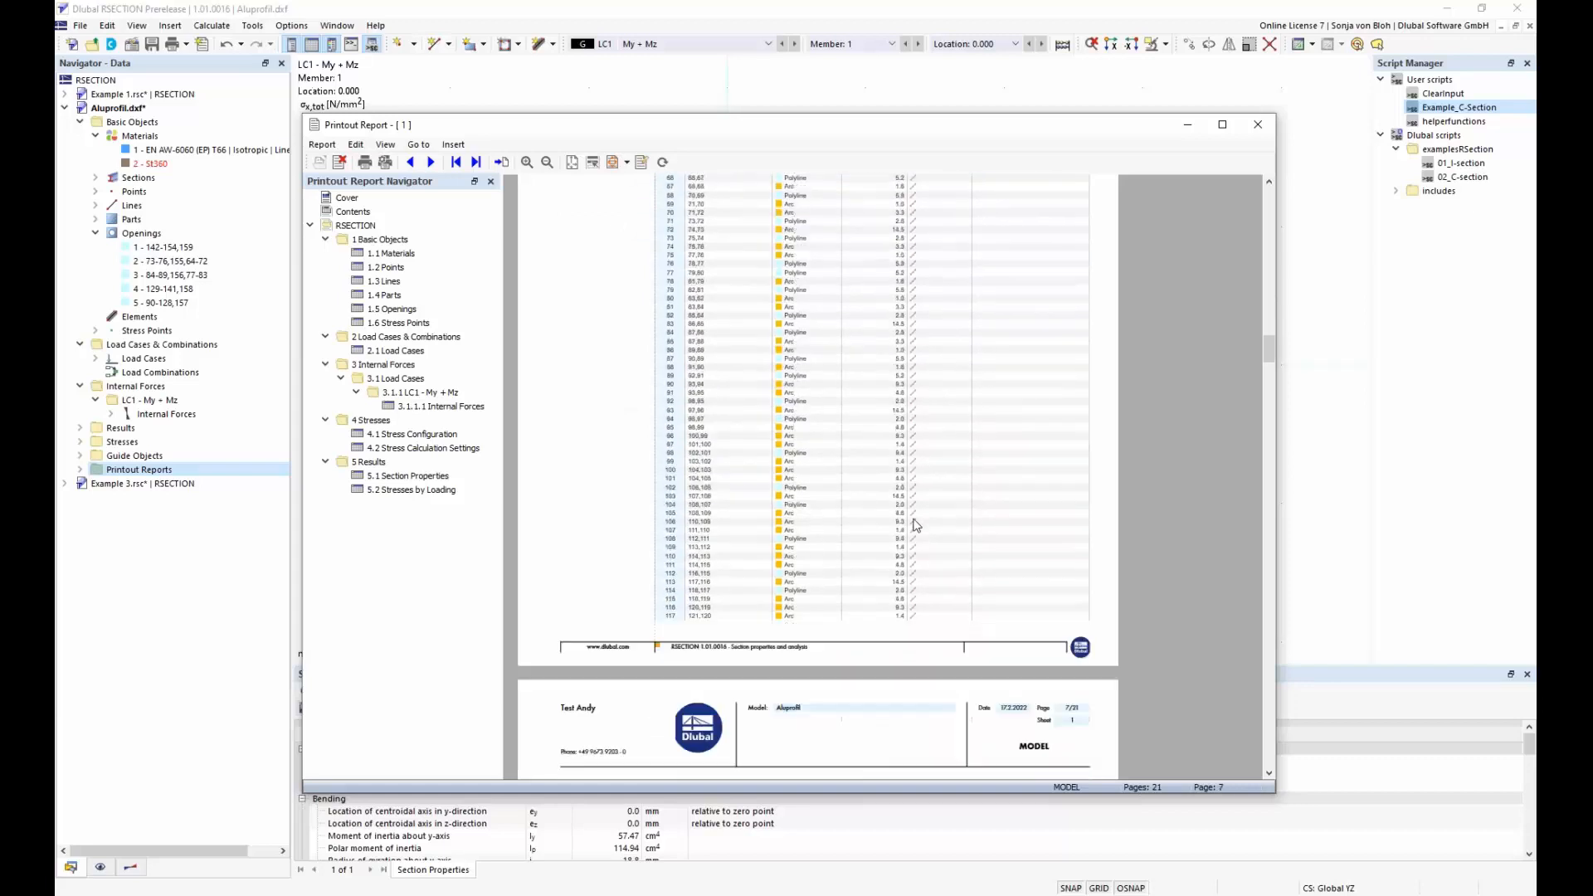
pyautogui.scroll(-10, 916, 526)
pyautogui.click(425, 480)
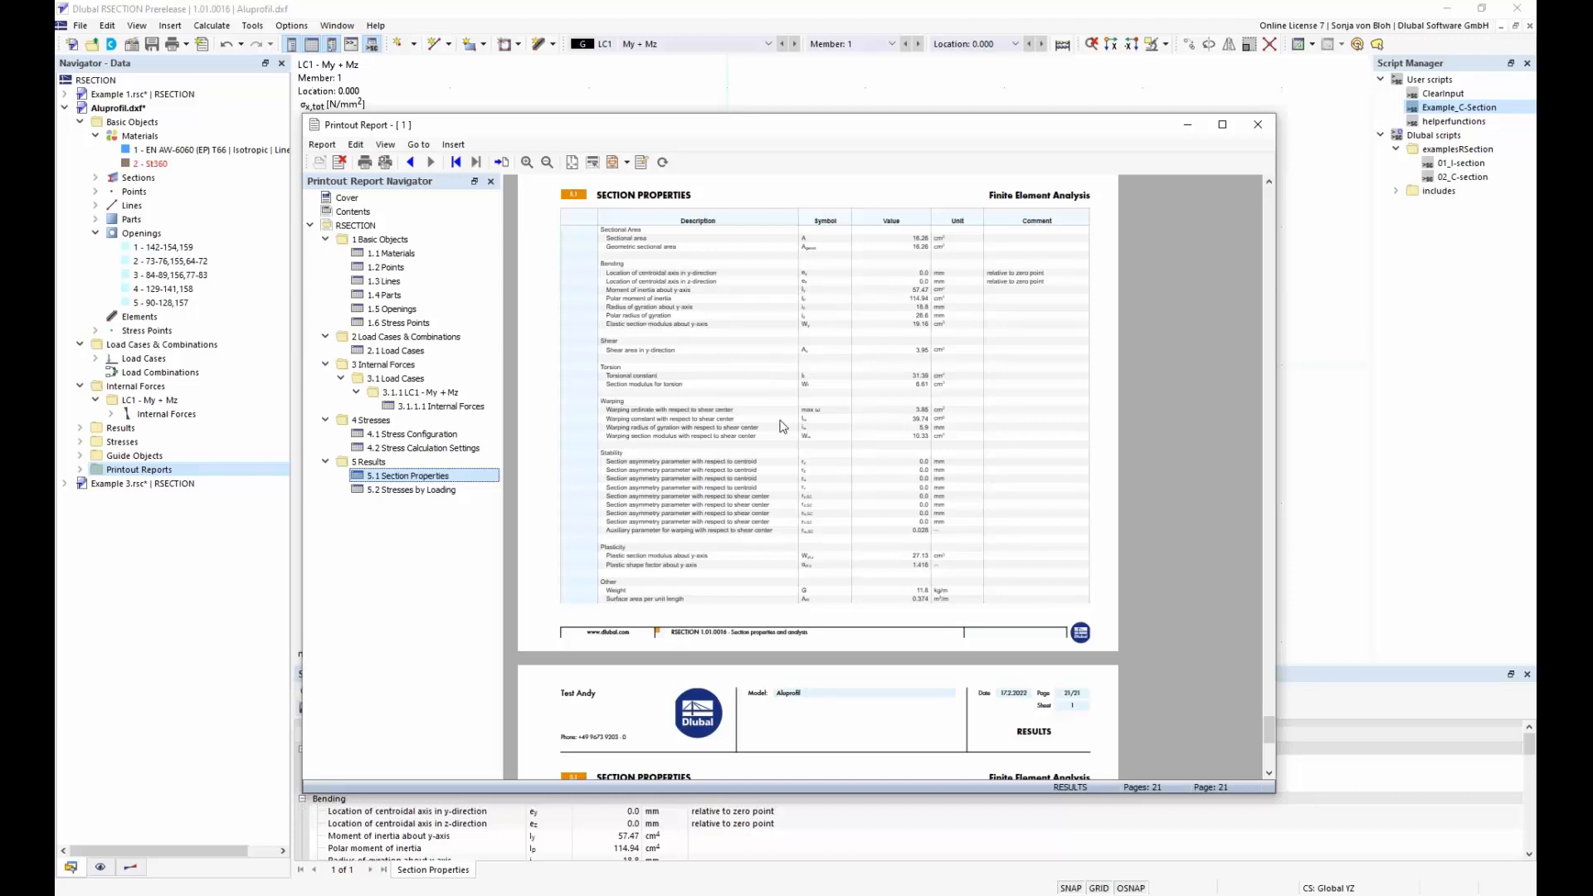
pyautogui.click(581, 87)
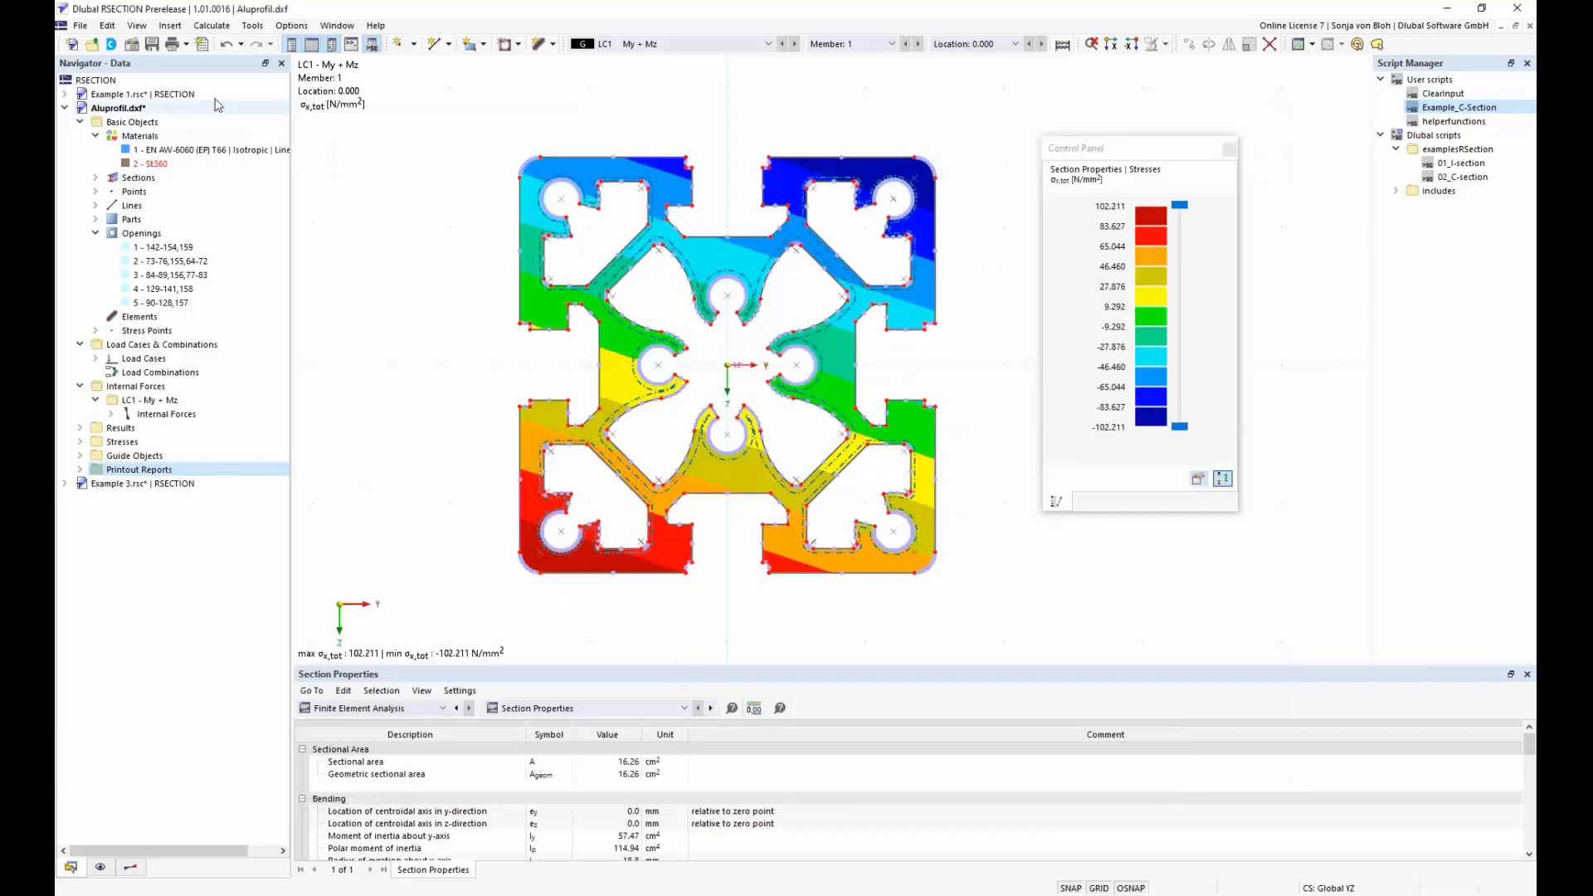
# Set up the stress graphic for the printout report, using a defined picture area cropped tightly around the aluminium section
pyautogui.click(188, 45)
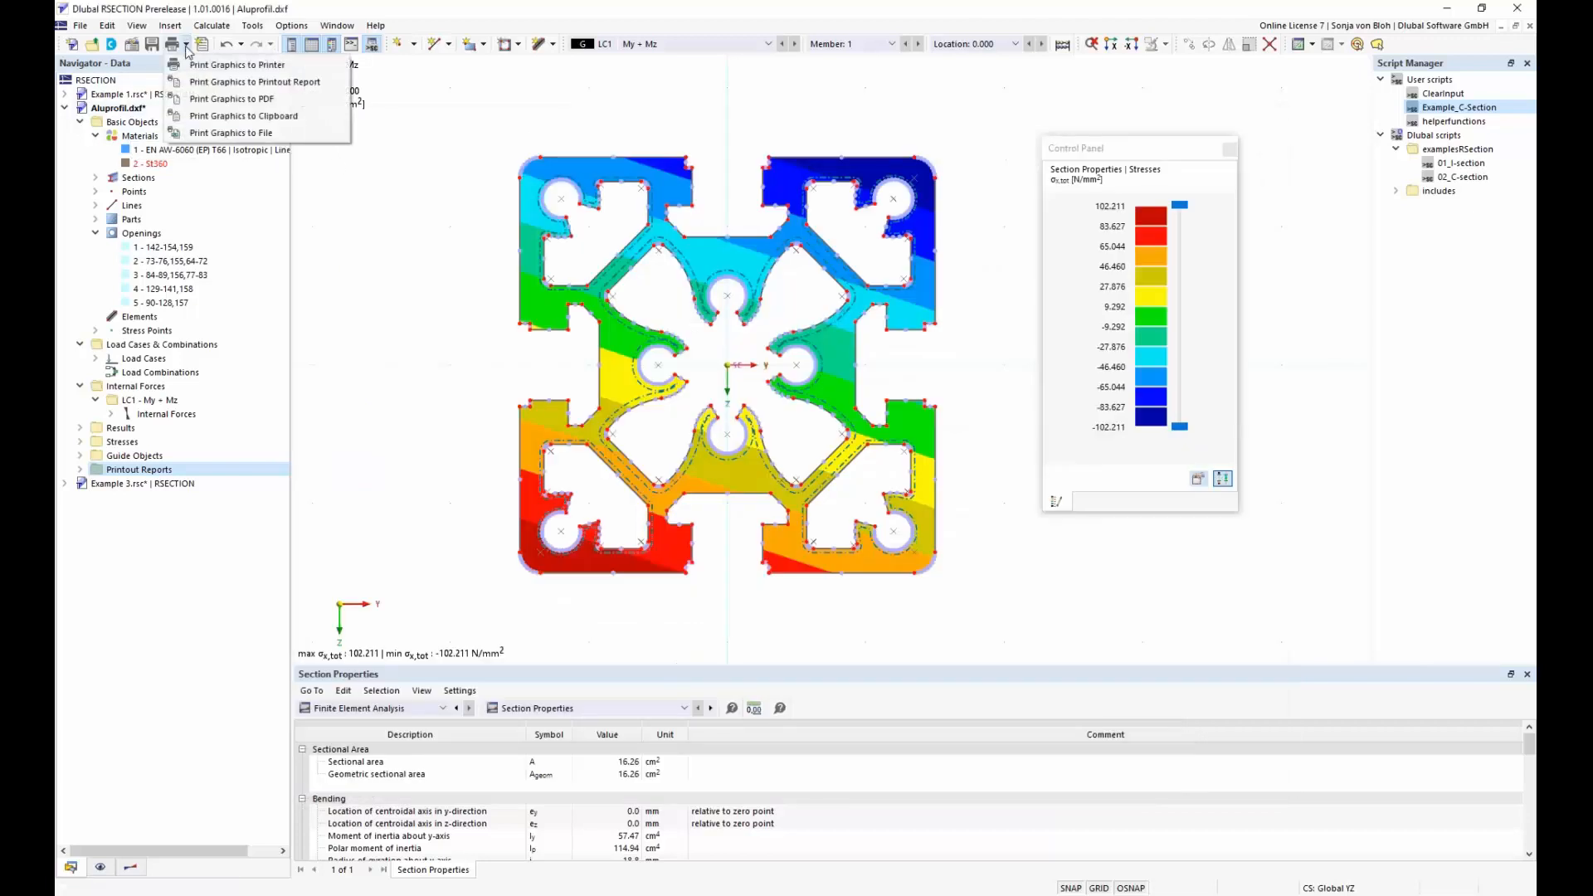
pyautogui.click(224, 83)
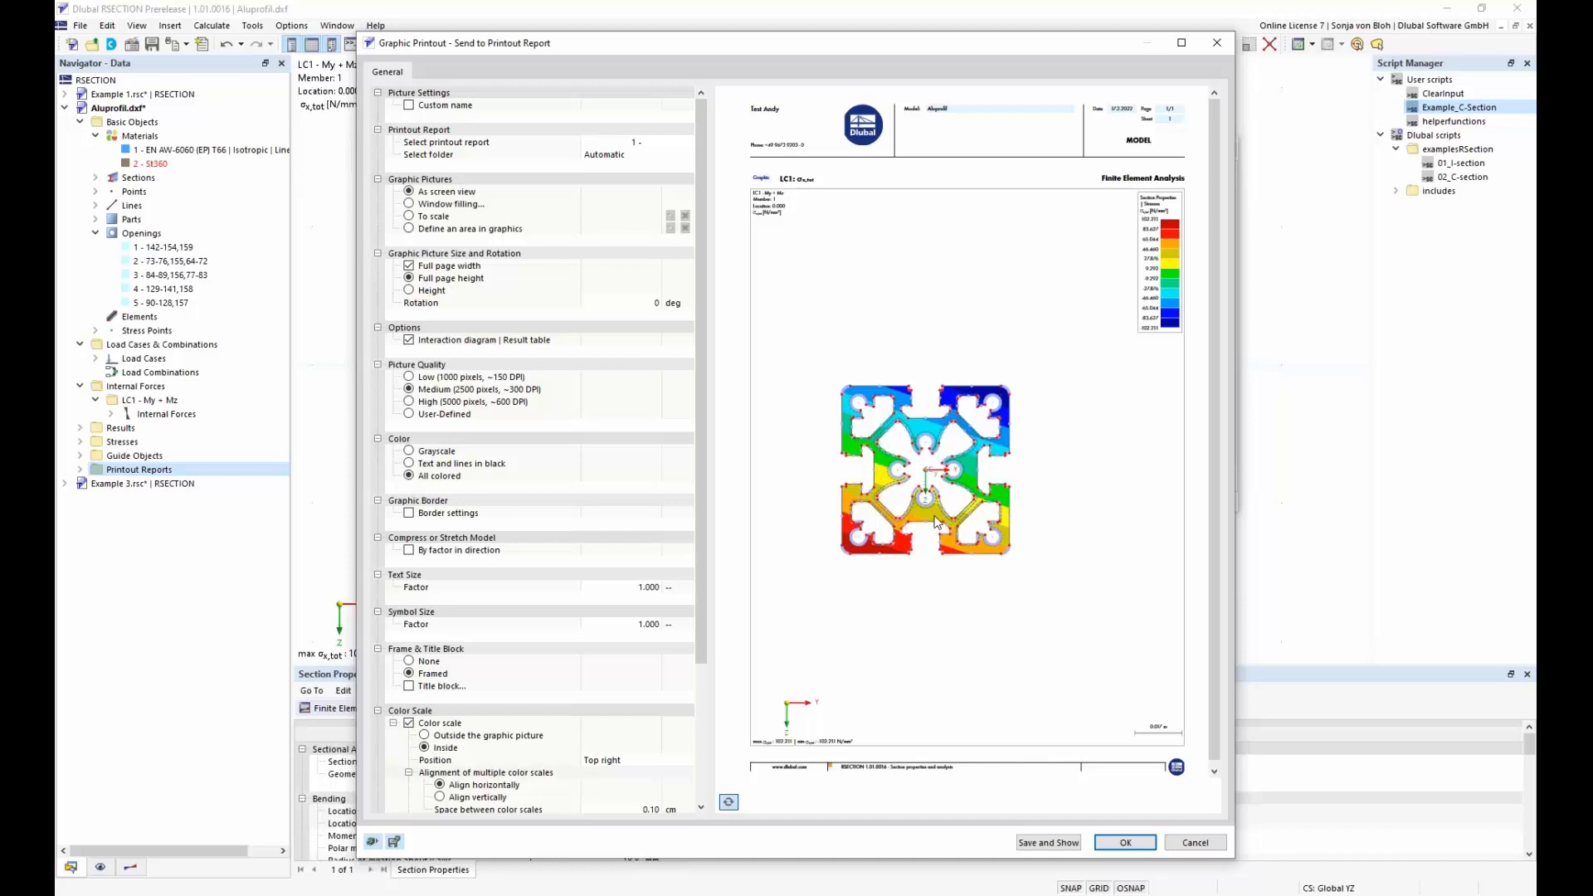
pyautogui.click(410, 230)
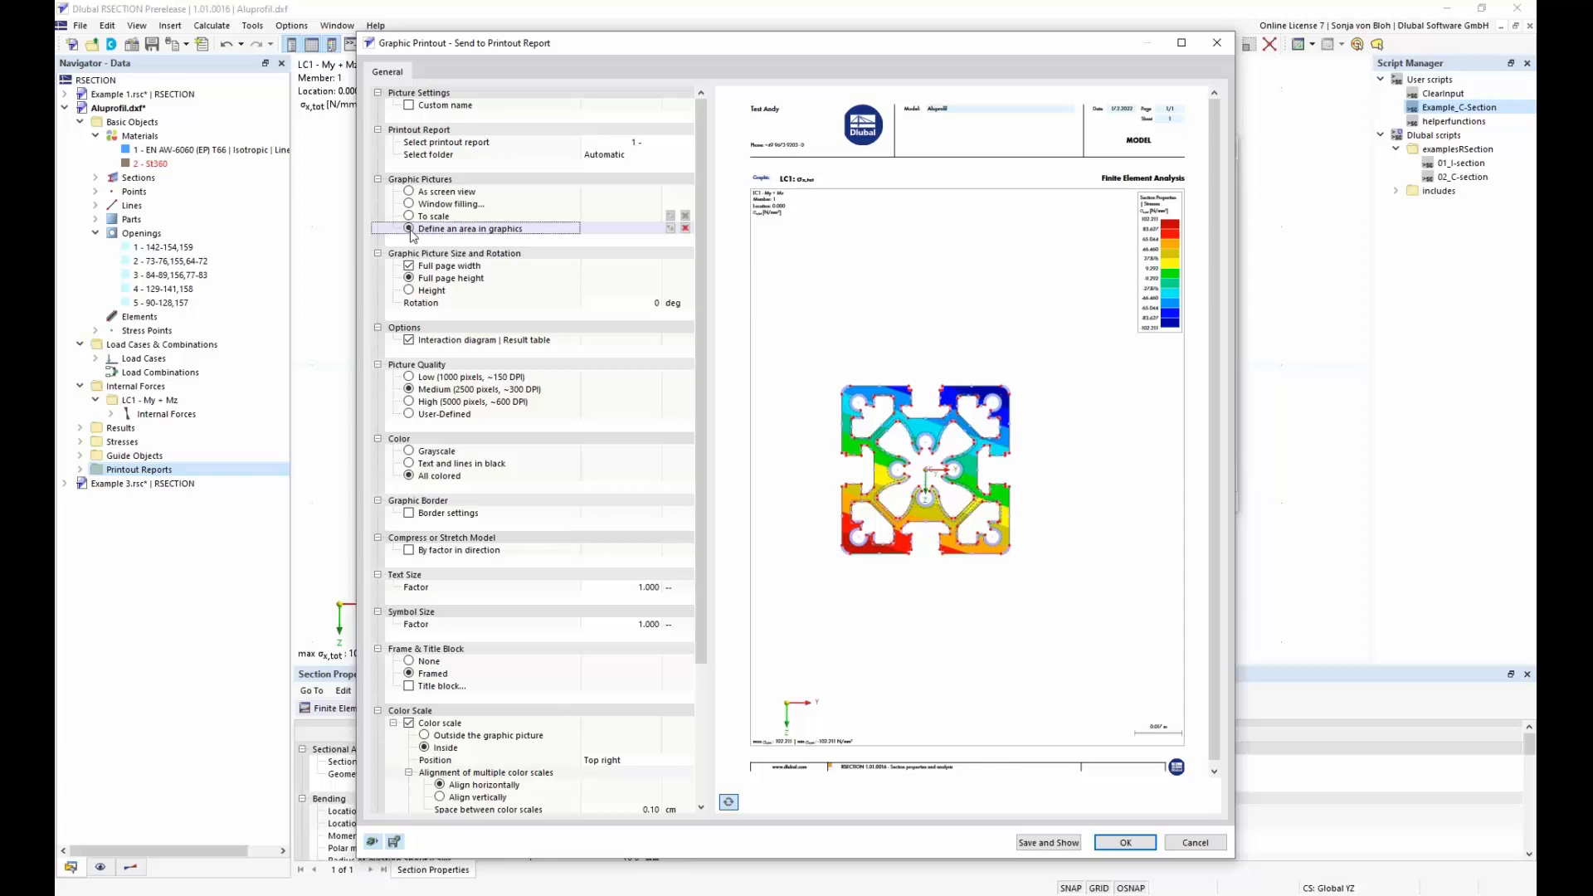
pyautogui.click(671, 228)
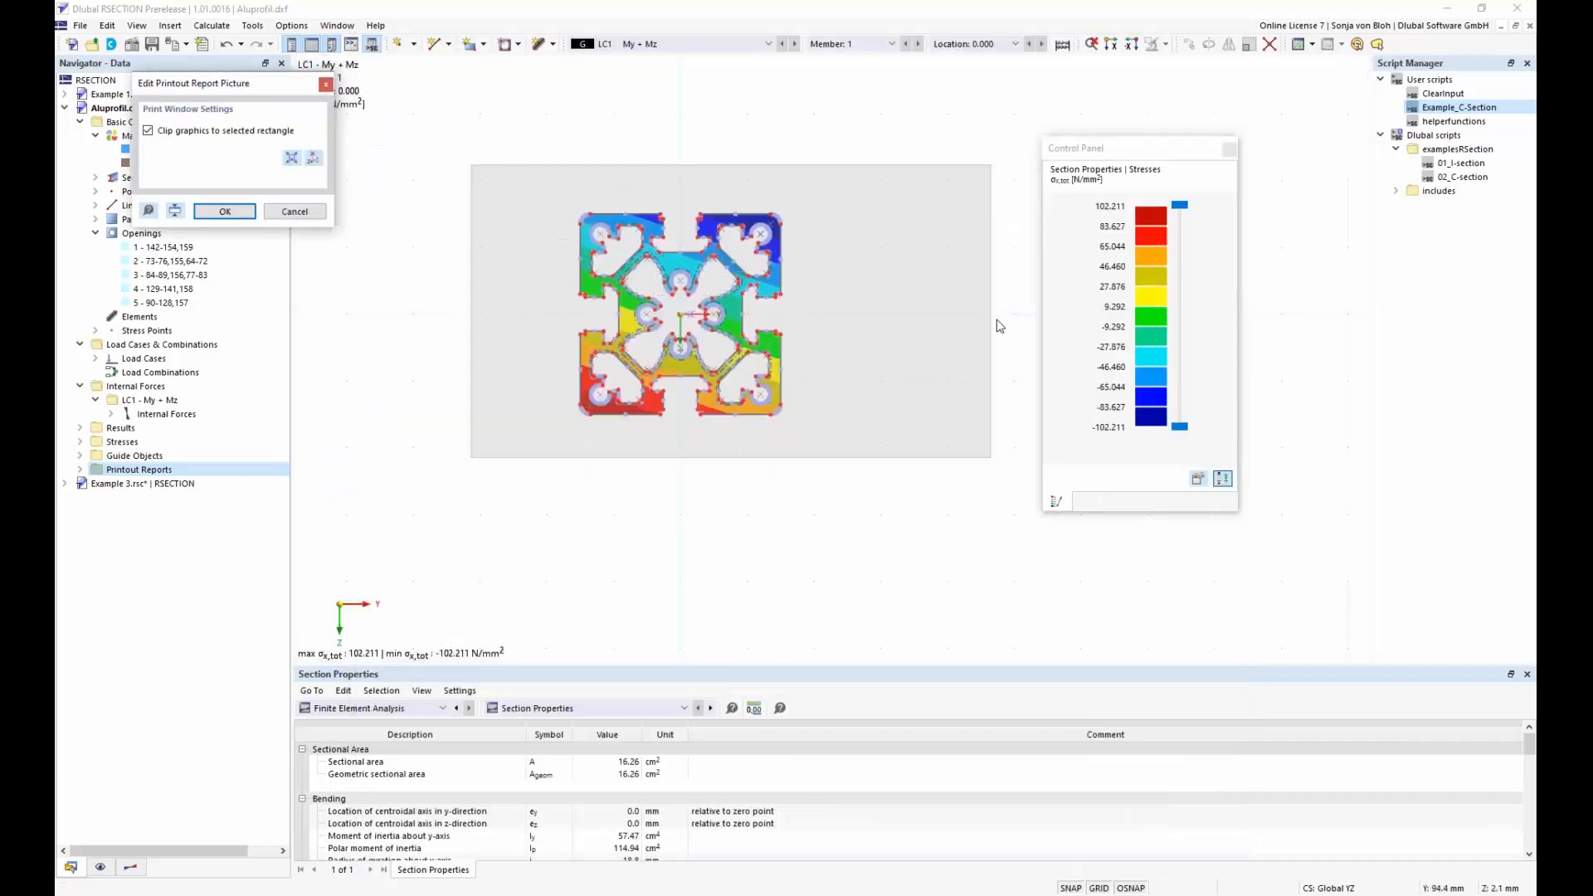
pyautogui.moveTo(990, 310); pyautogui.dragTo(794, 309)
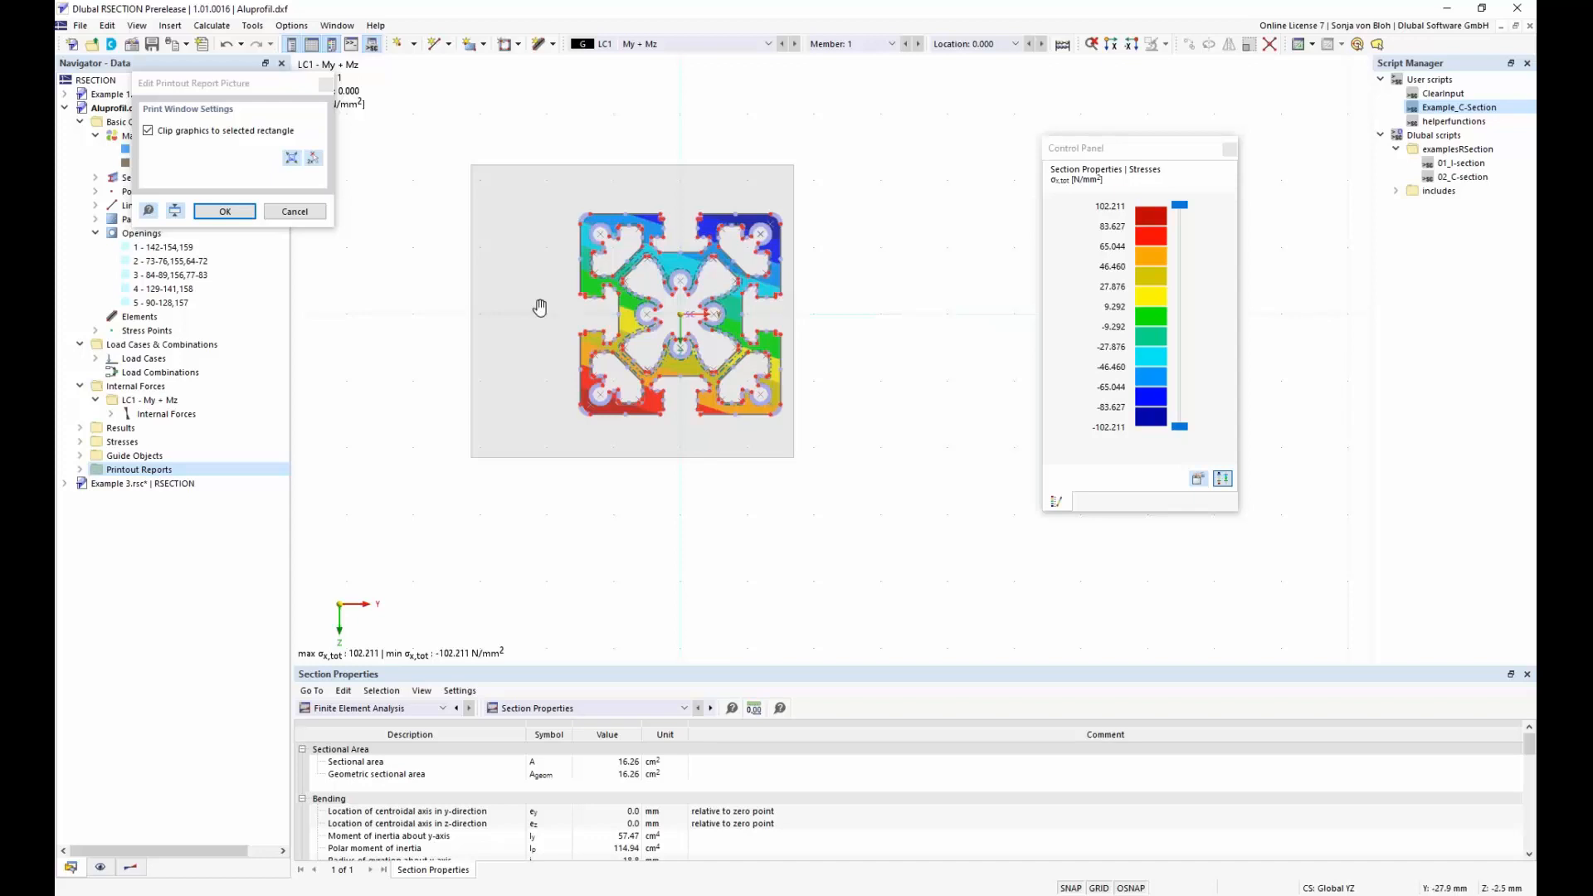
pyautogui.moveTo(472, 307); pyautogui.dragTo(573, 307)
pyautogui.moveTo(689, 166); pyautogui.dragTo(689, 206)
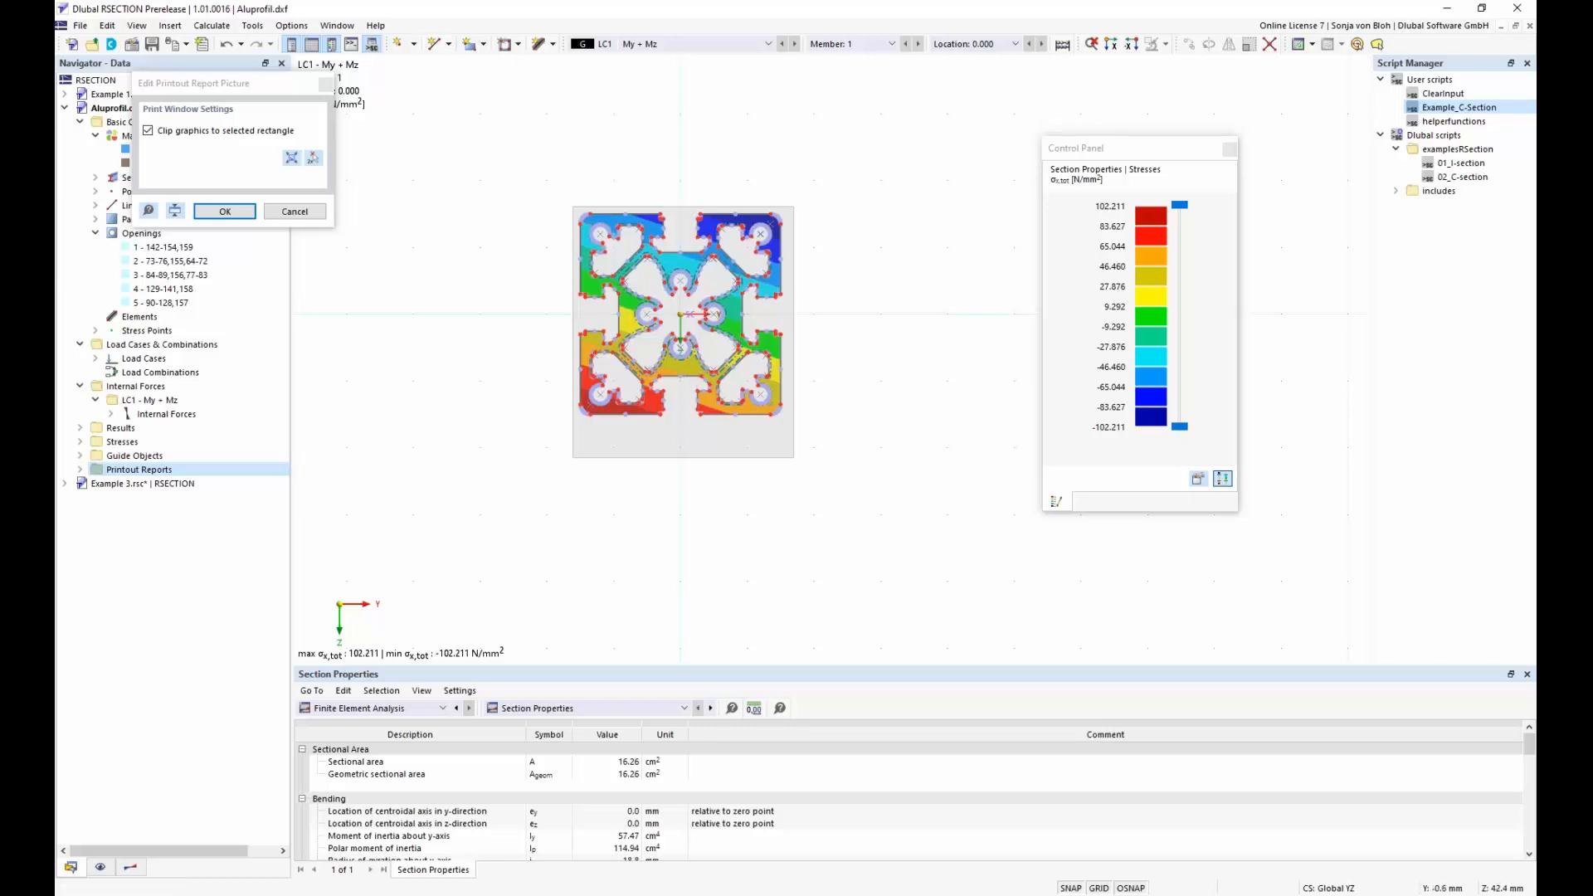
pyautogui.moveTo(683, 457); pyautogui.dragTo(682, 420)
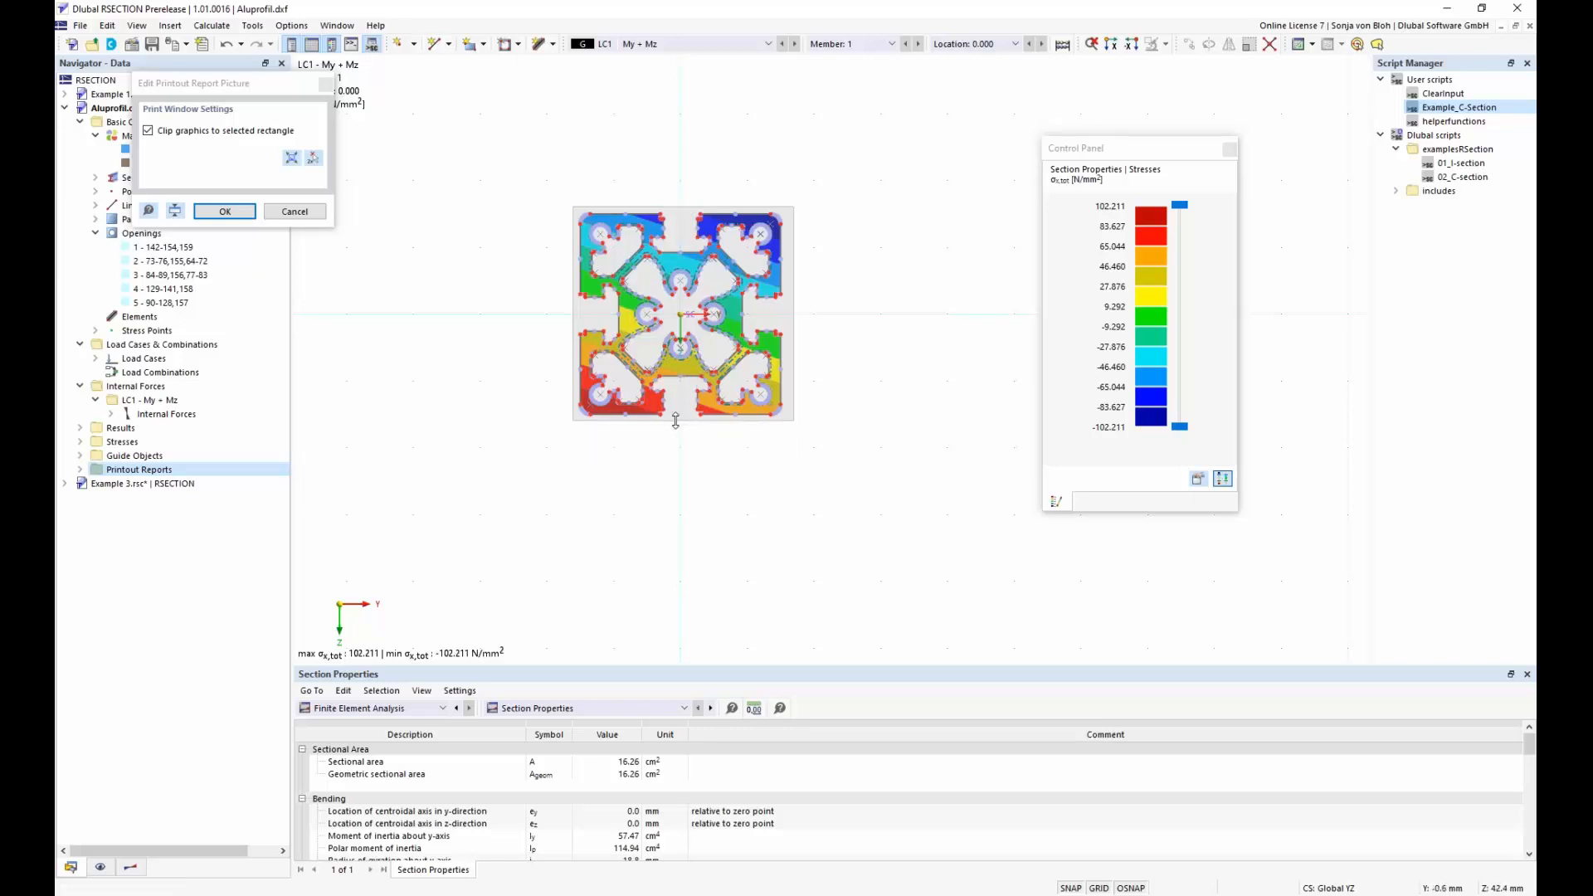
pyautogui.click(225, 211)
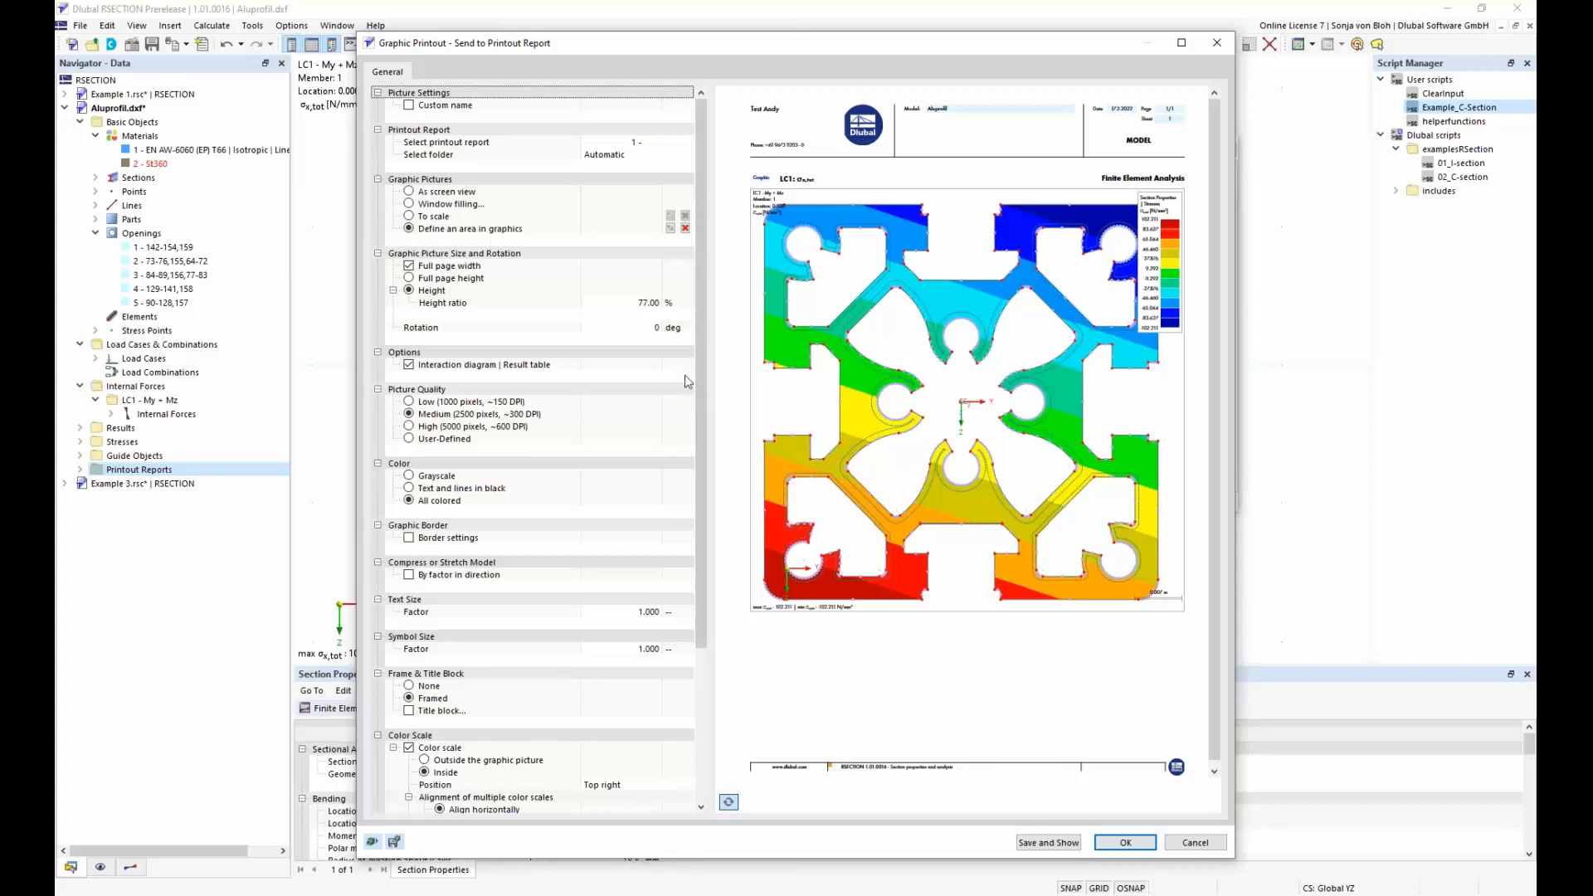
# Place the color scale outside the graphic picture, save the graphic to the printout report and show its page there
pyautogui.scroll(-5, 686, 381)
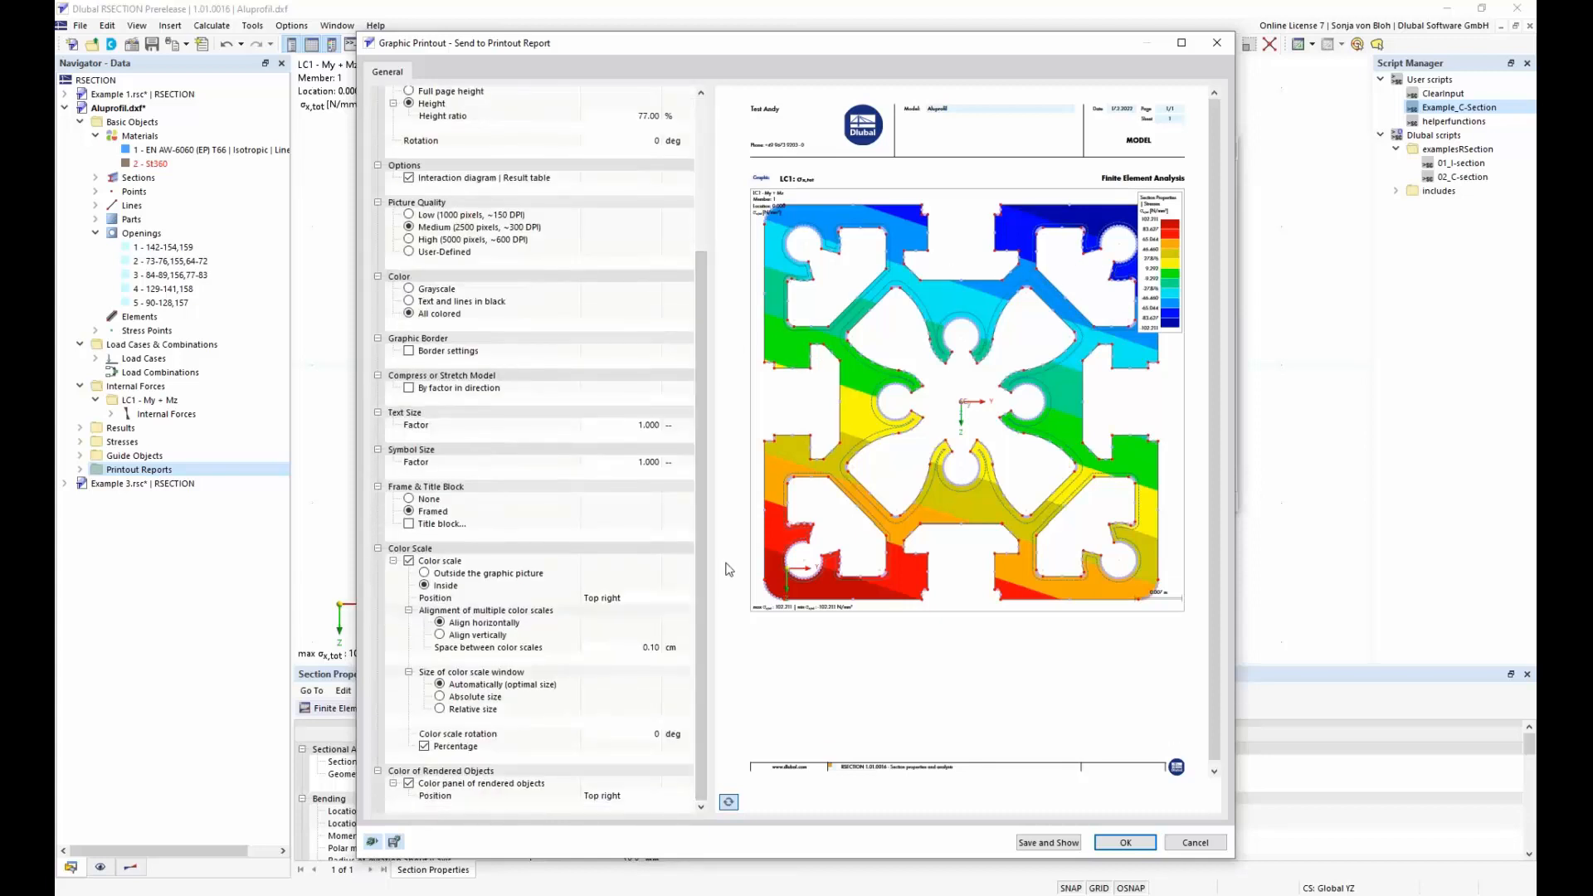
pyautogui.click(424, 583)
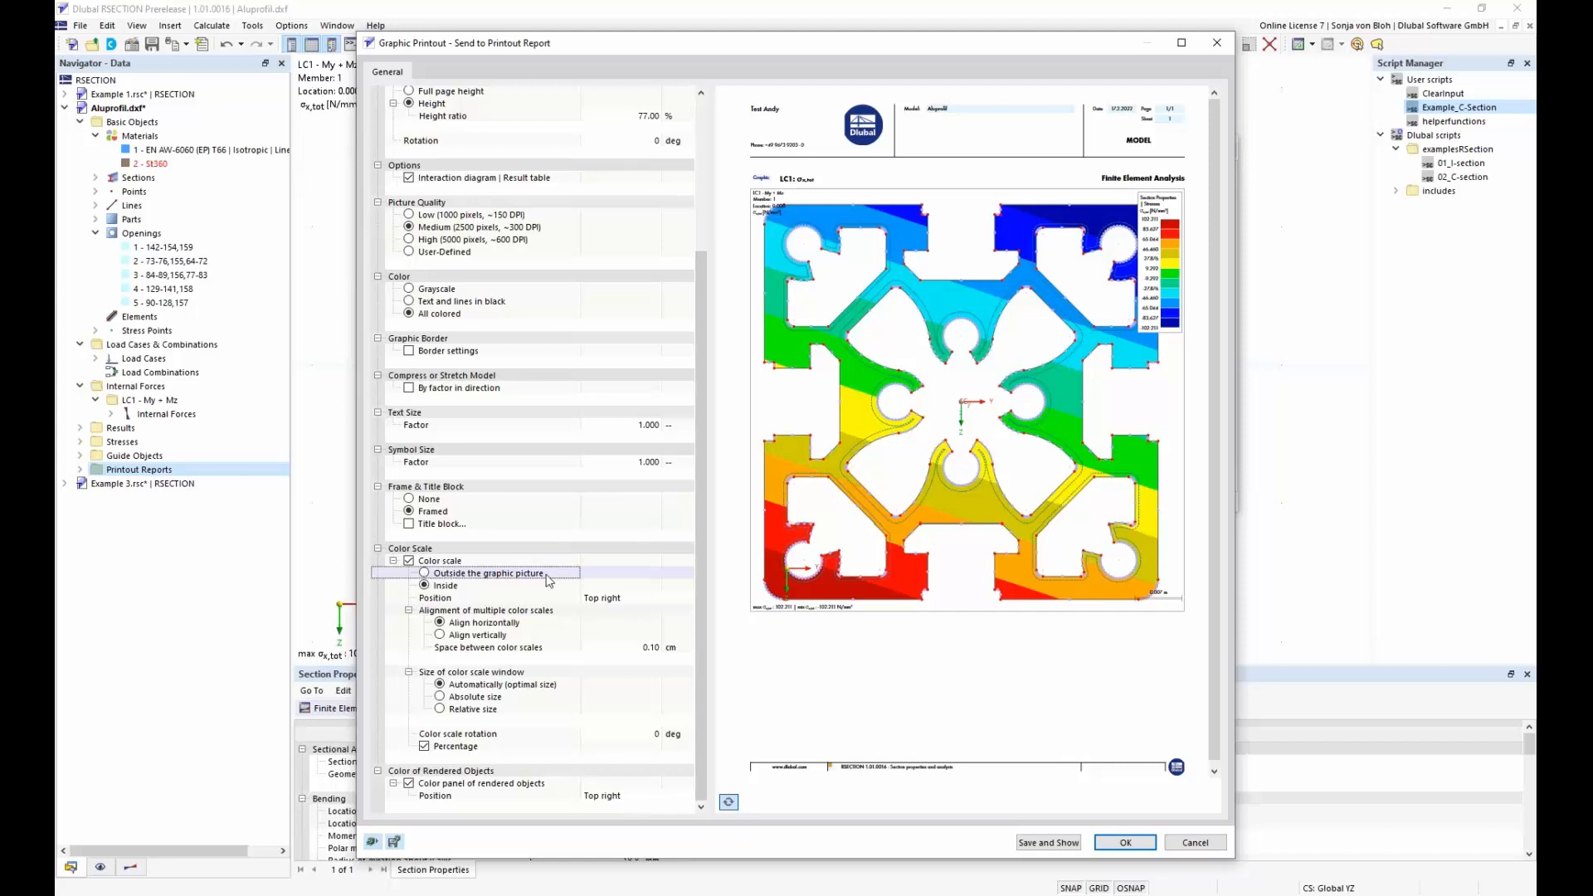
pyautogui.click(562, 561)
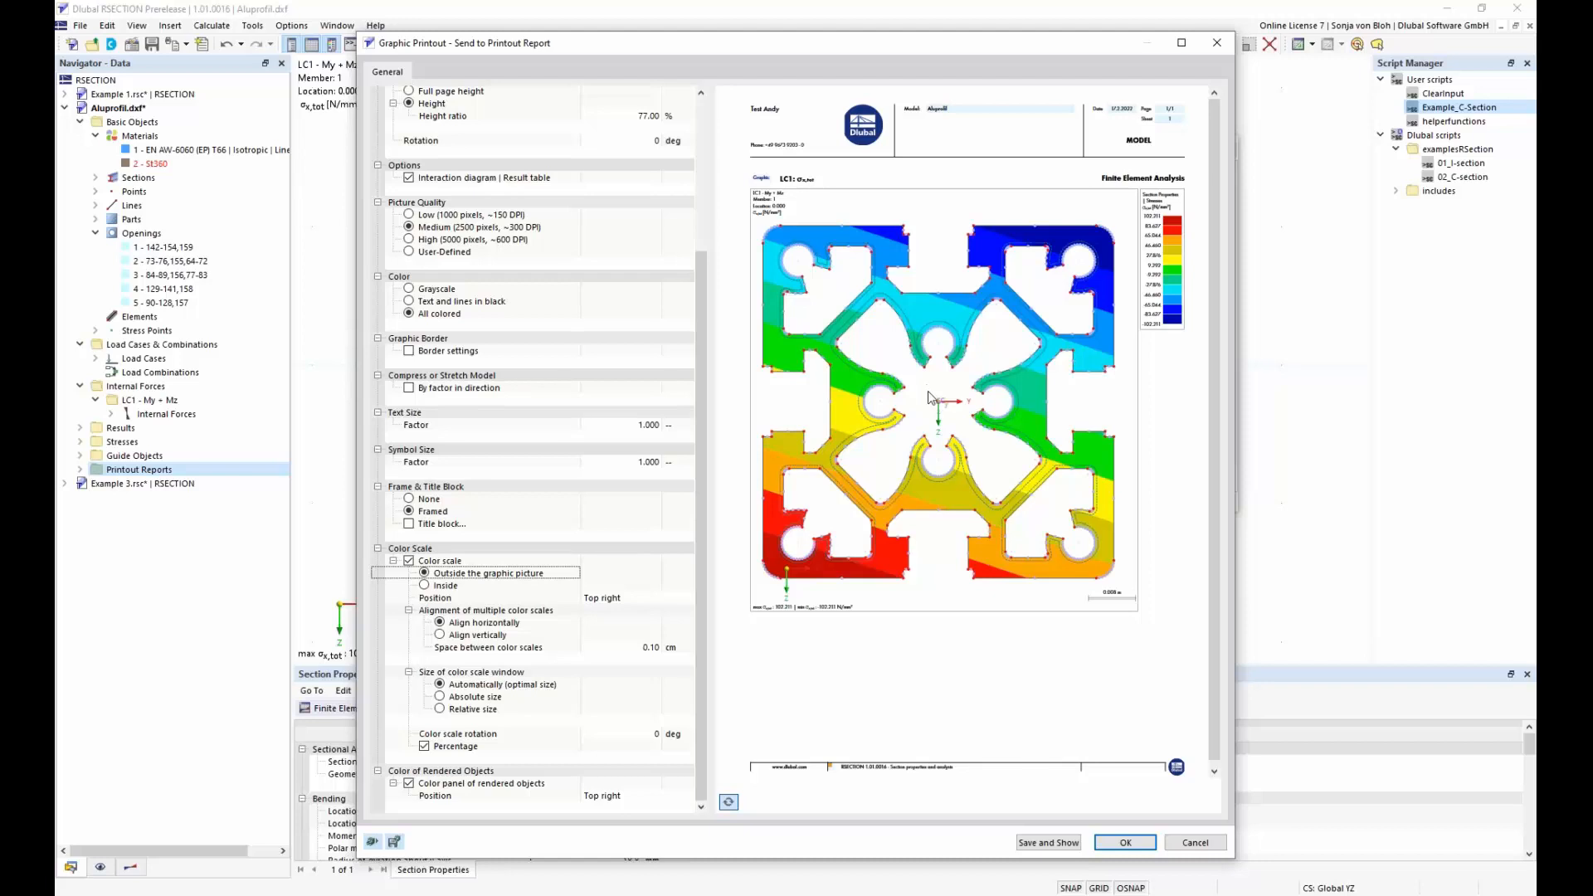
pyautogui.click(1047, 843)
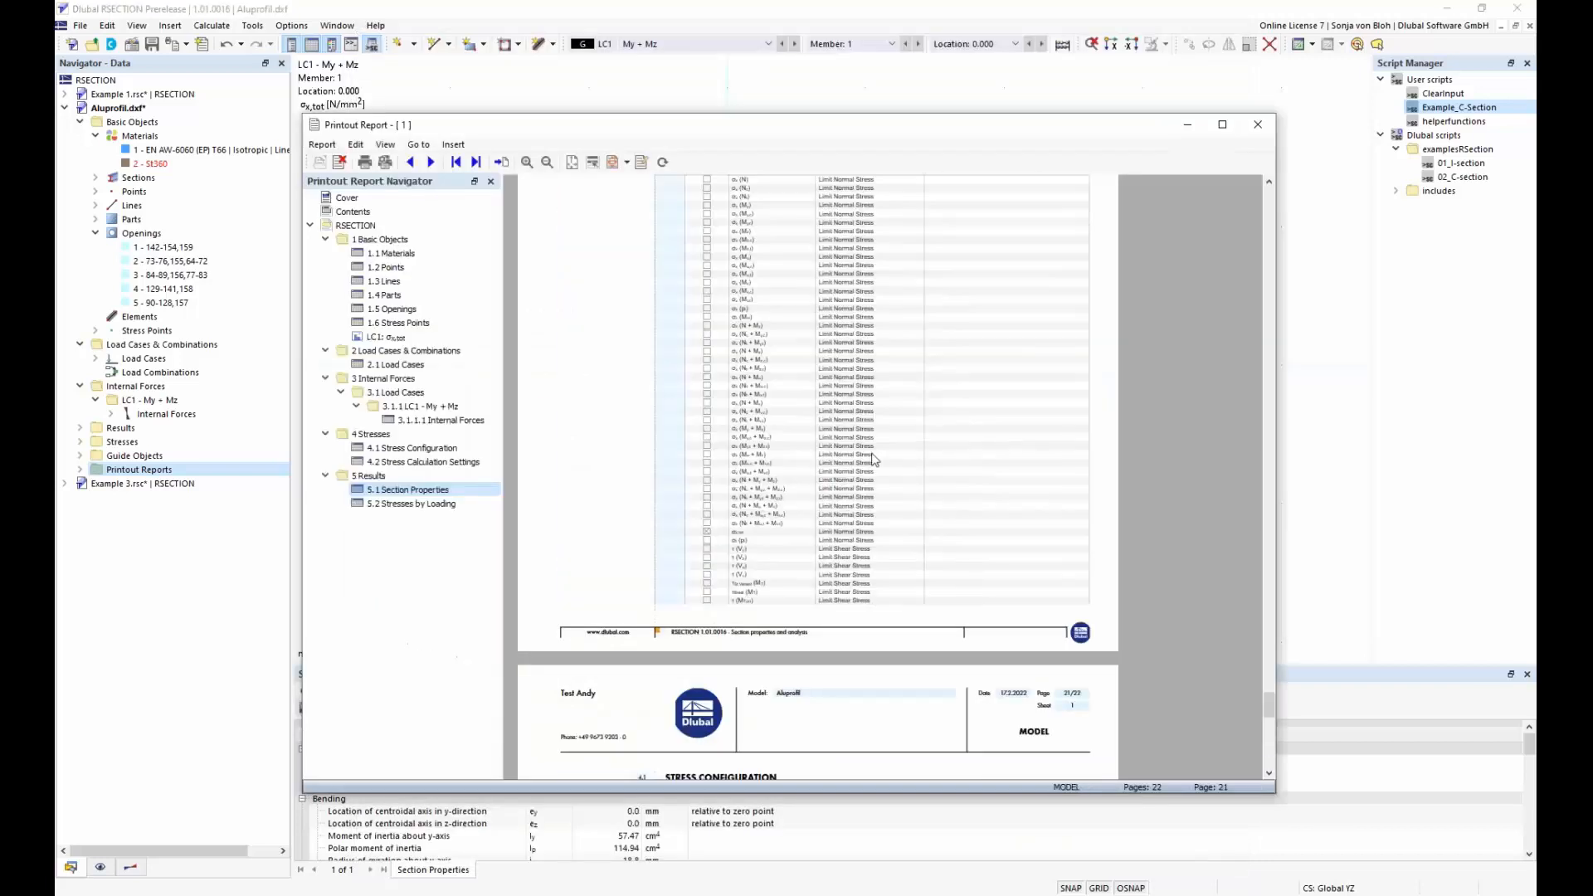
pyautogui.click(388, 336)
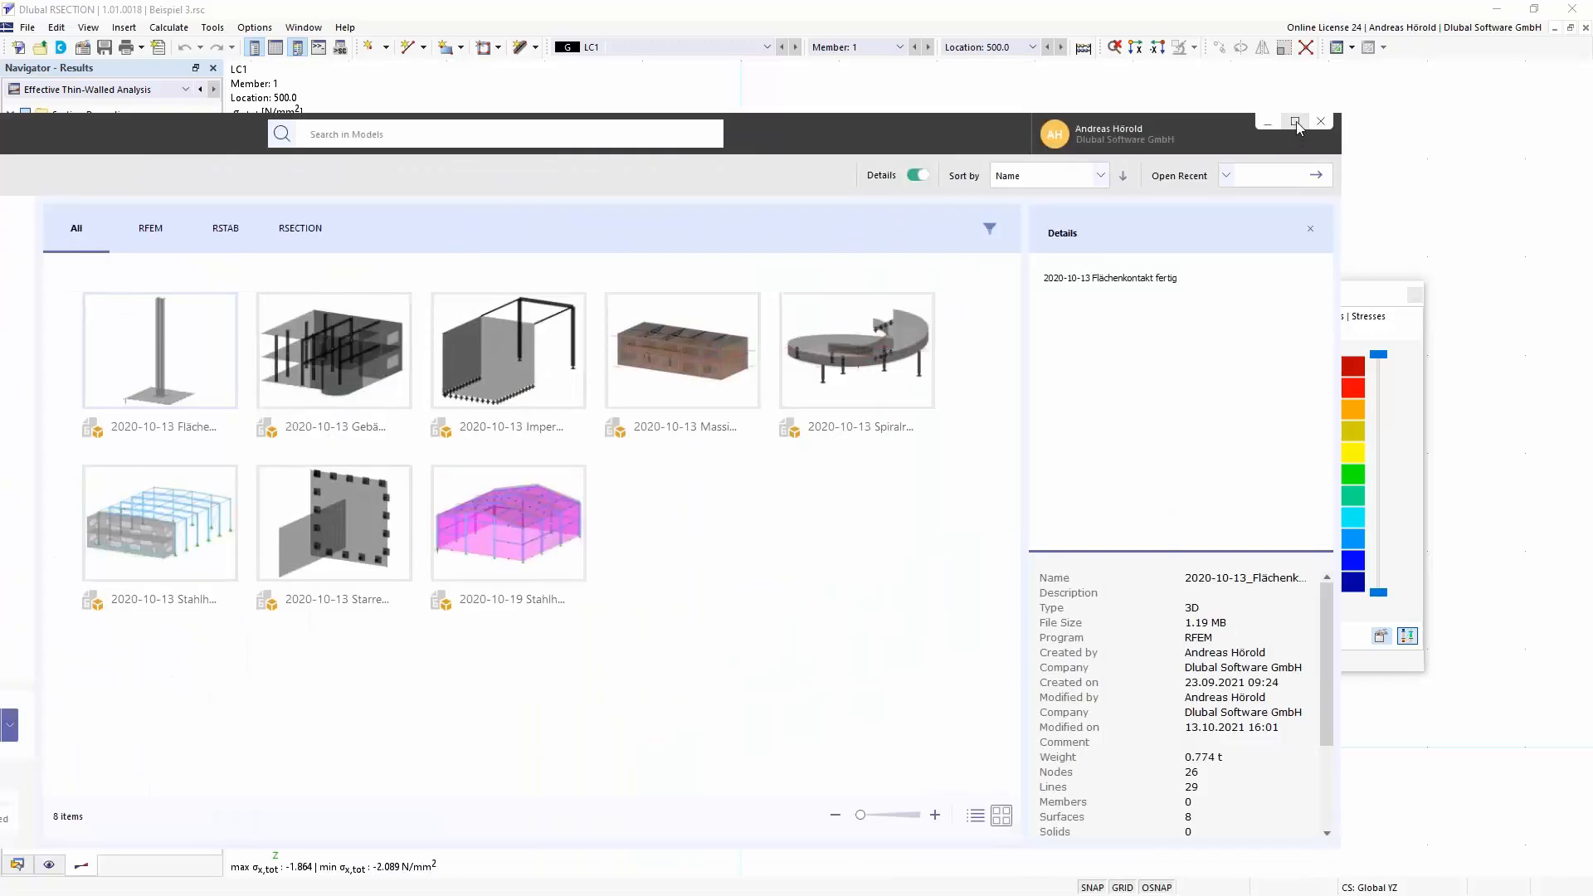
# Switch to Dlubal Center in full-screen size and look through the extranet messages of My Account
pyautogui.click(1296, 123)
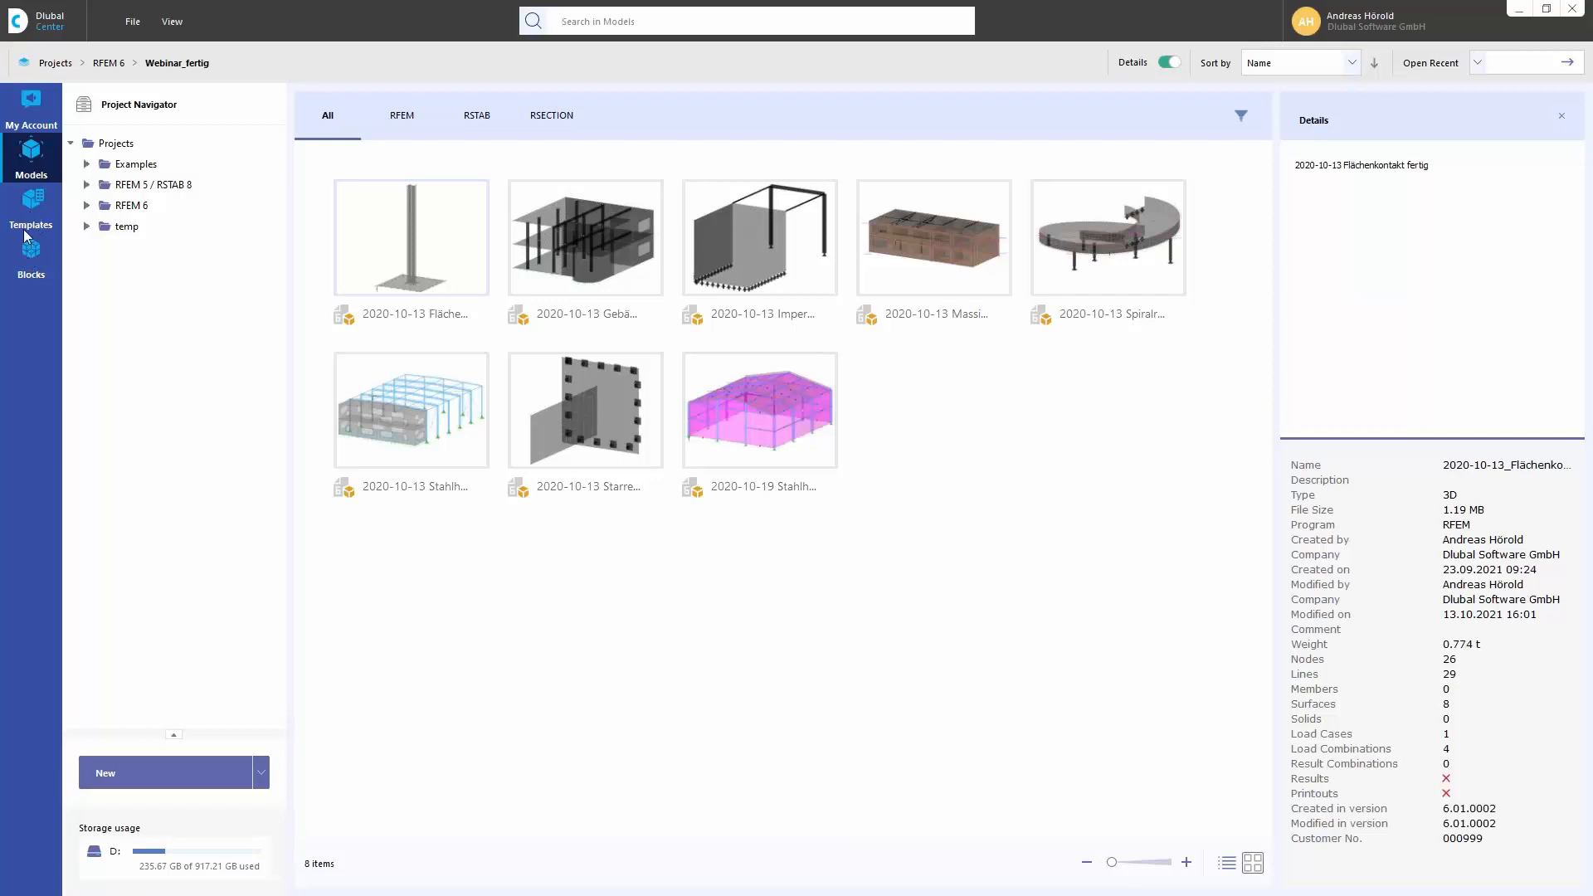
pyautogui.click(30, 103)
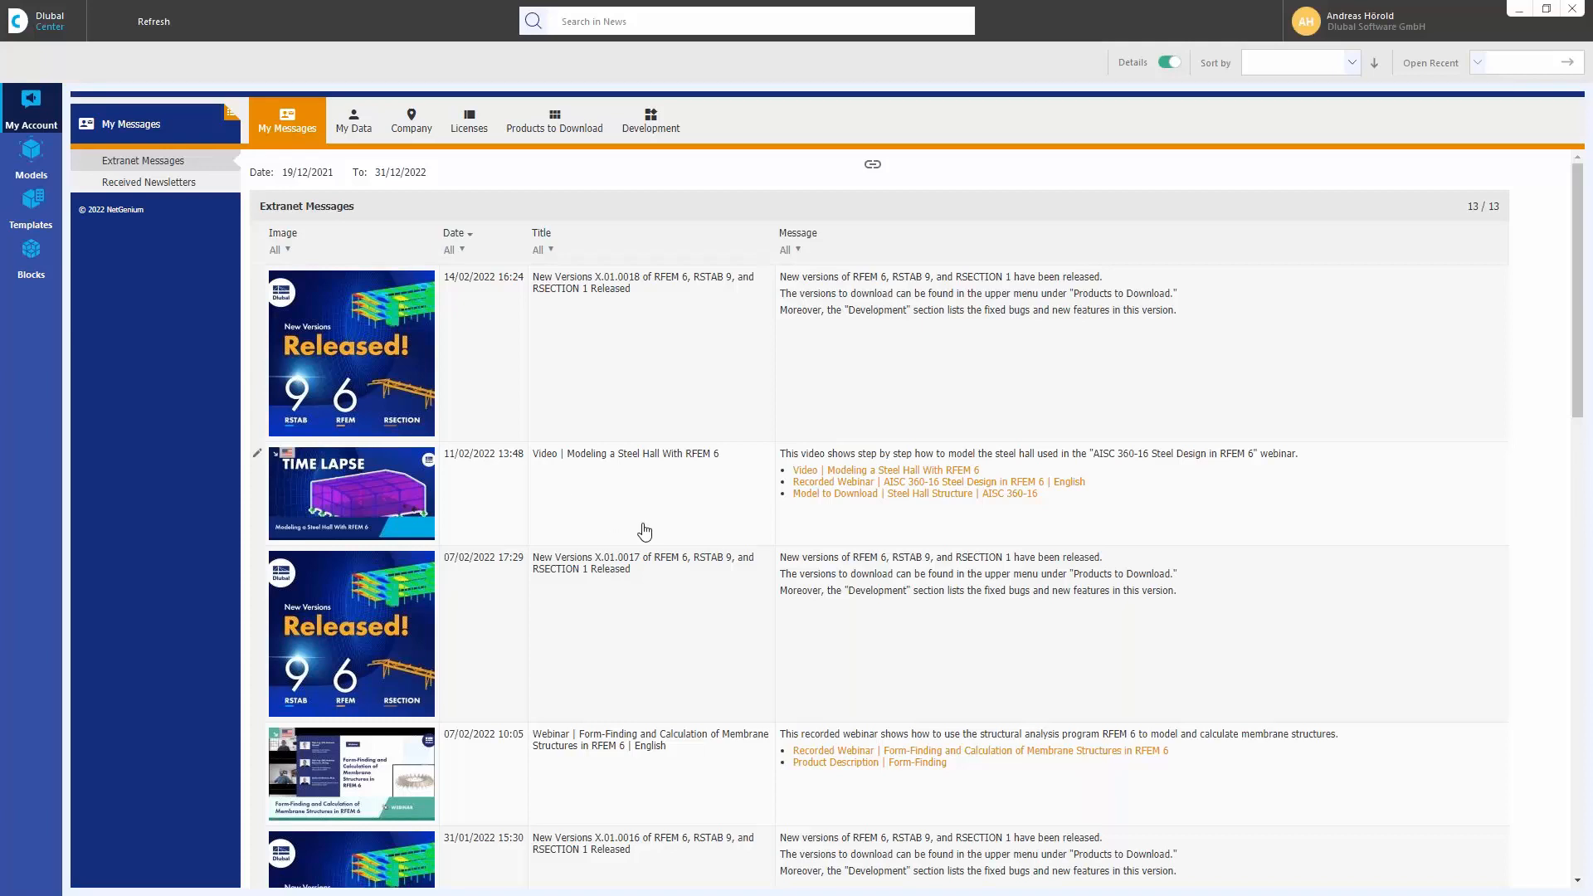
pyautogui.scroll(-3, 646, 532)
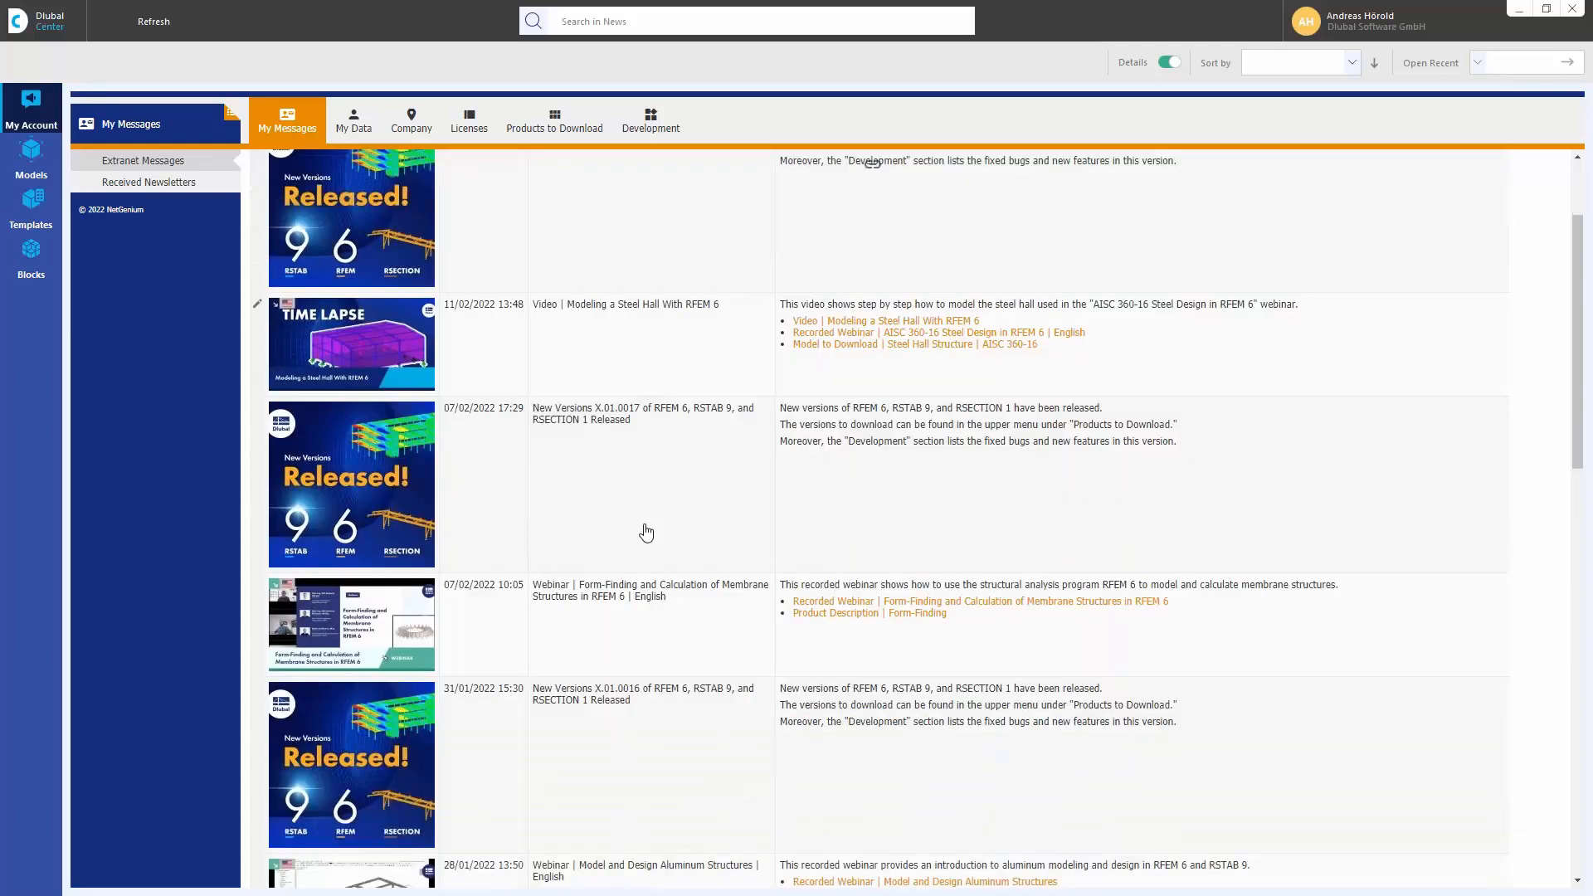
pyautogui.scroll(-3, 647, 532)
pyautogui.scroll(6, 647, 532)
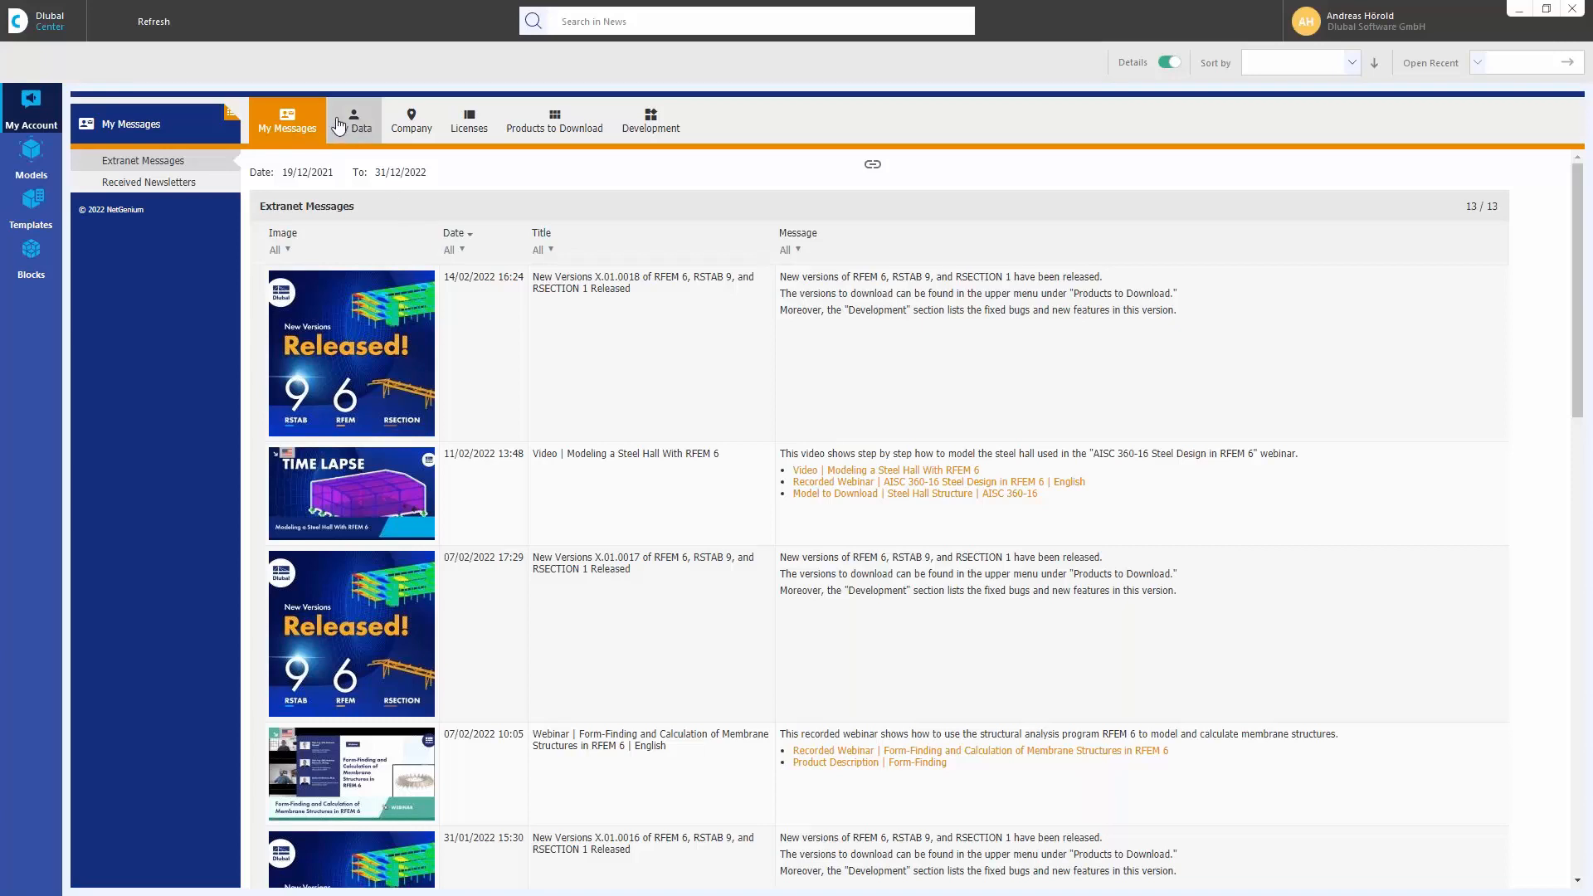
# View the account's company data and the R20 and R19 lists of current product versions to download
pyautogui.click(411, 120)
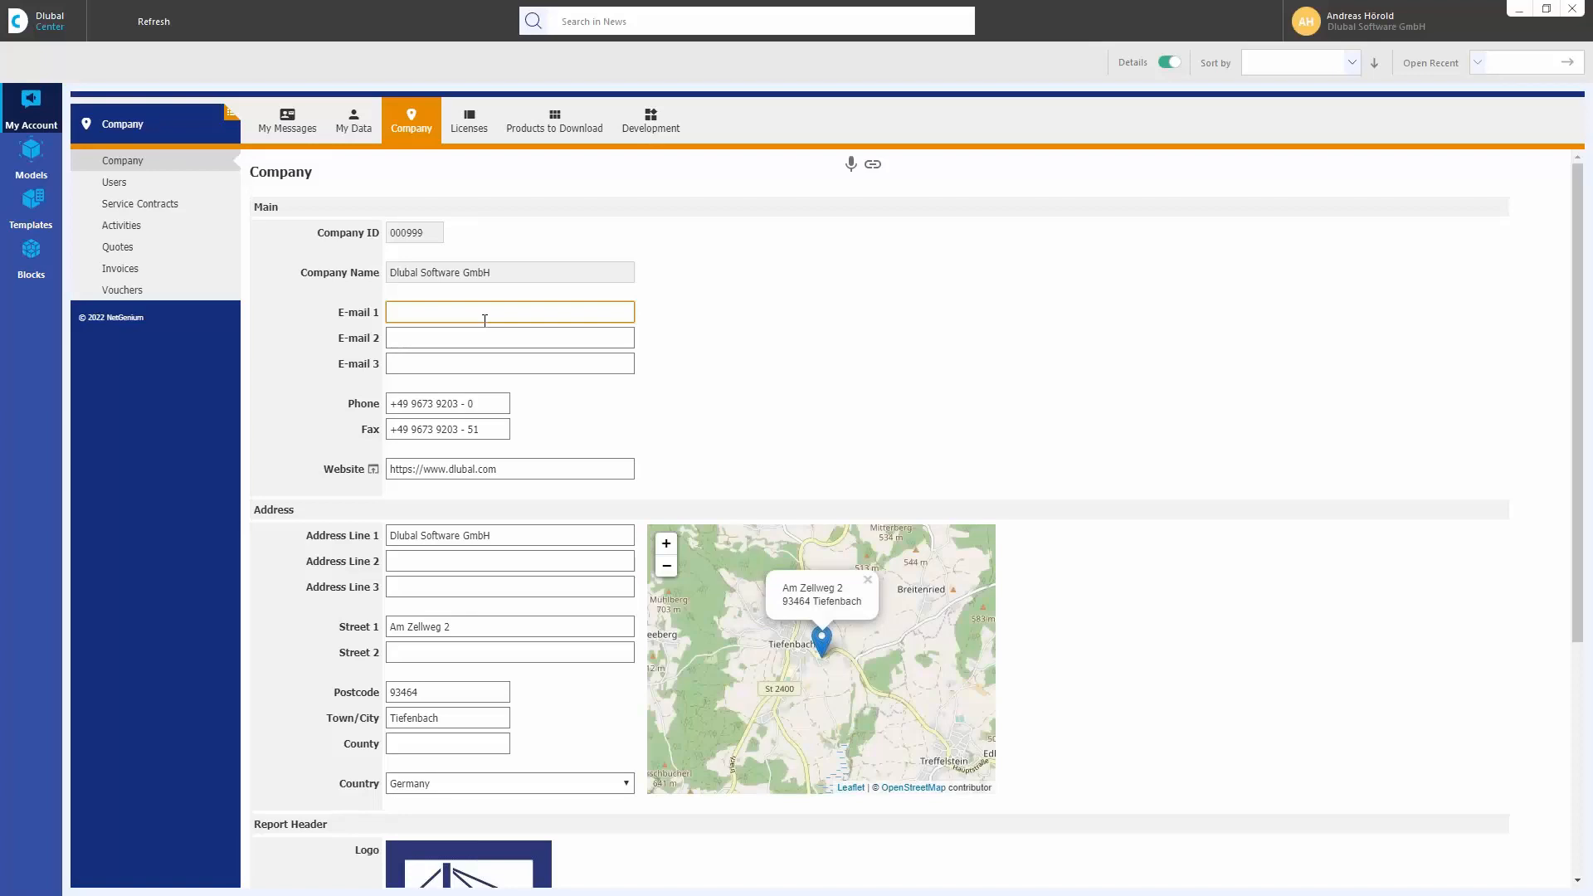
pyautogui.click(555, 122)
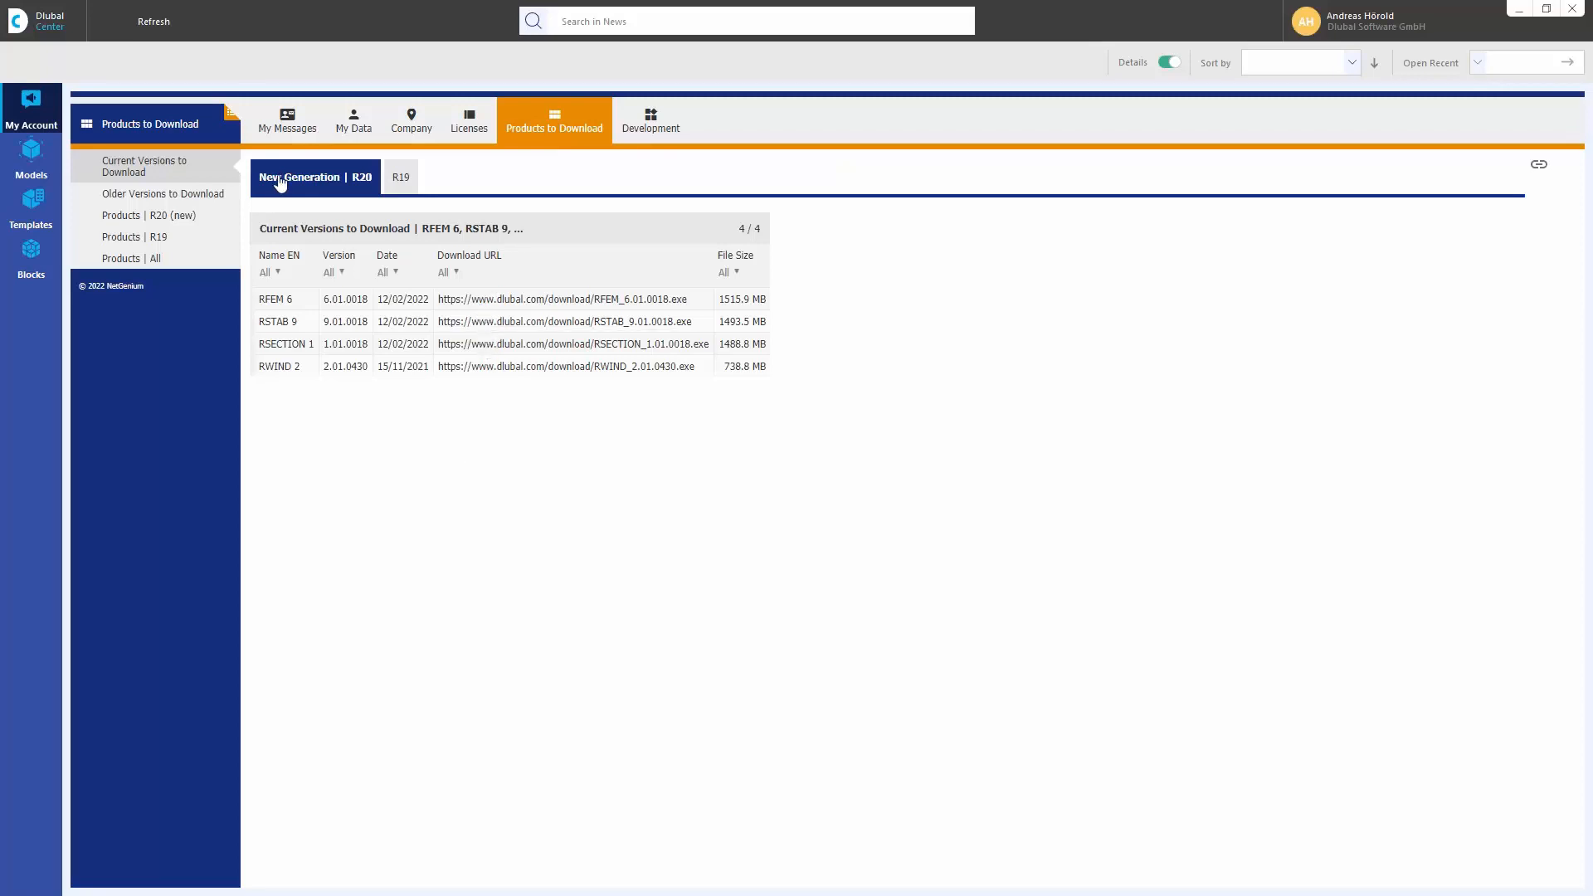
pyautogui.click(402, 179)
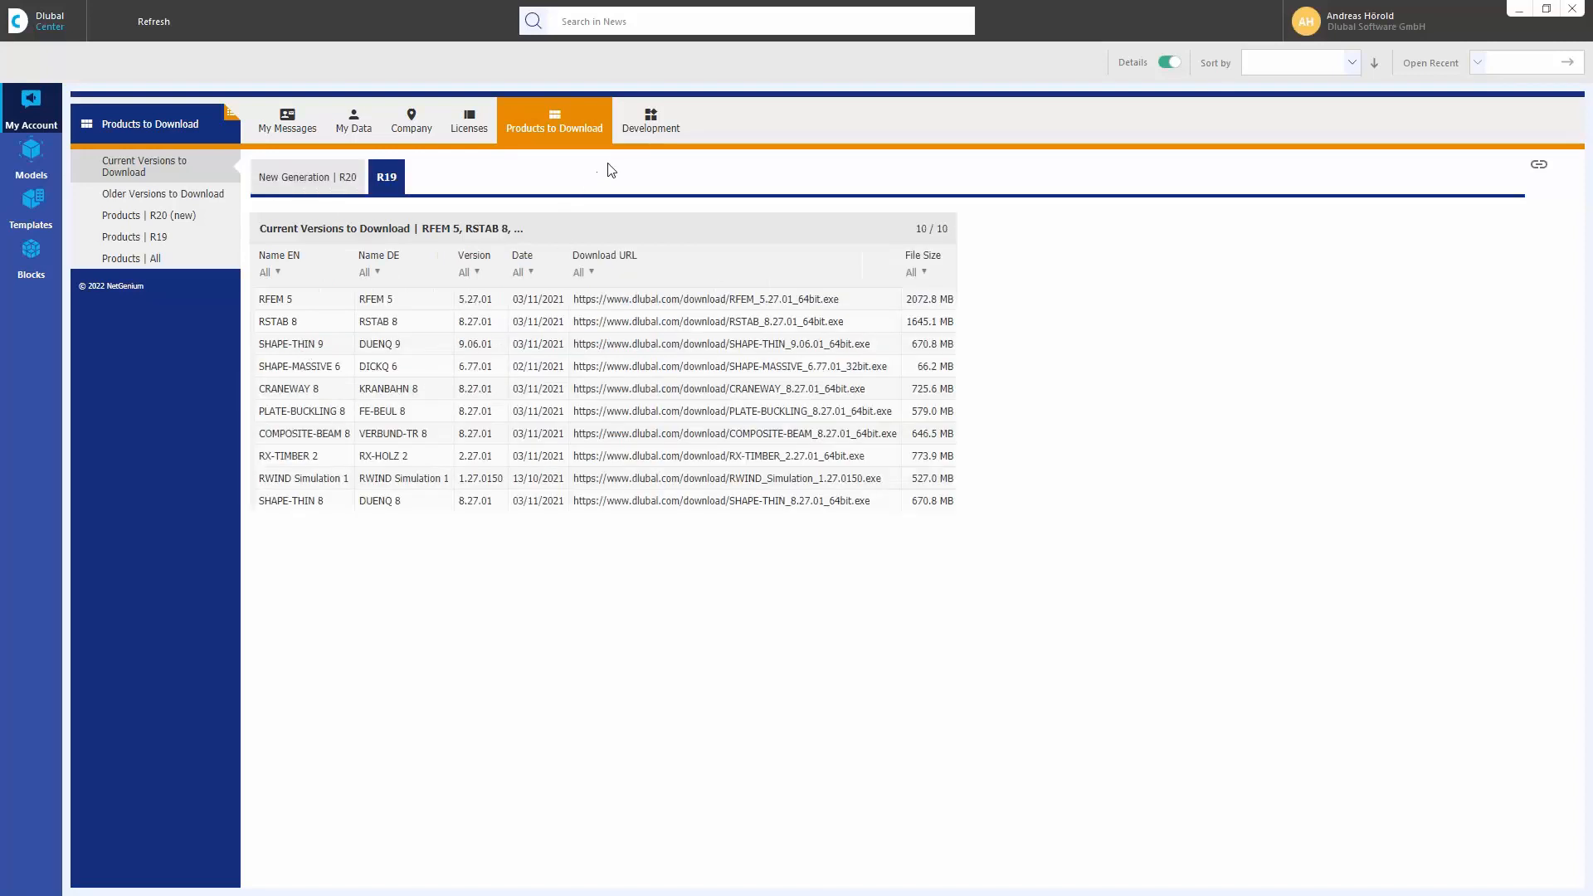
# View the implemented features for RFEM 6, RSTAB 9 and RSECTION 1, the feature request form and the Bugs section
pyautogui.click(651, 121)
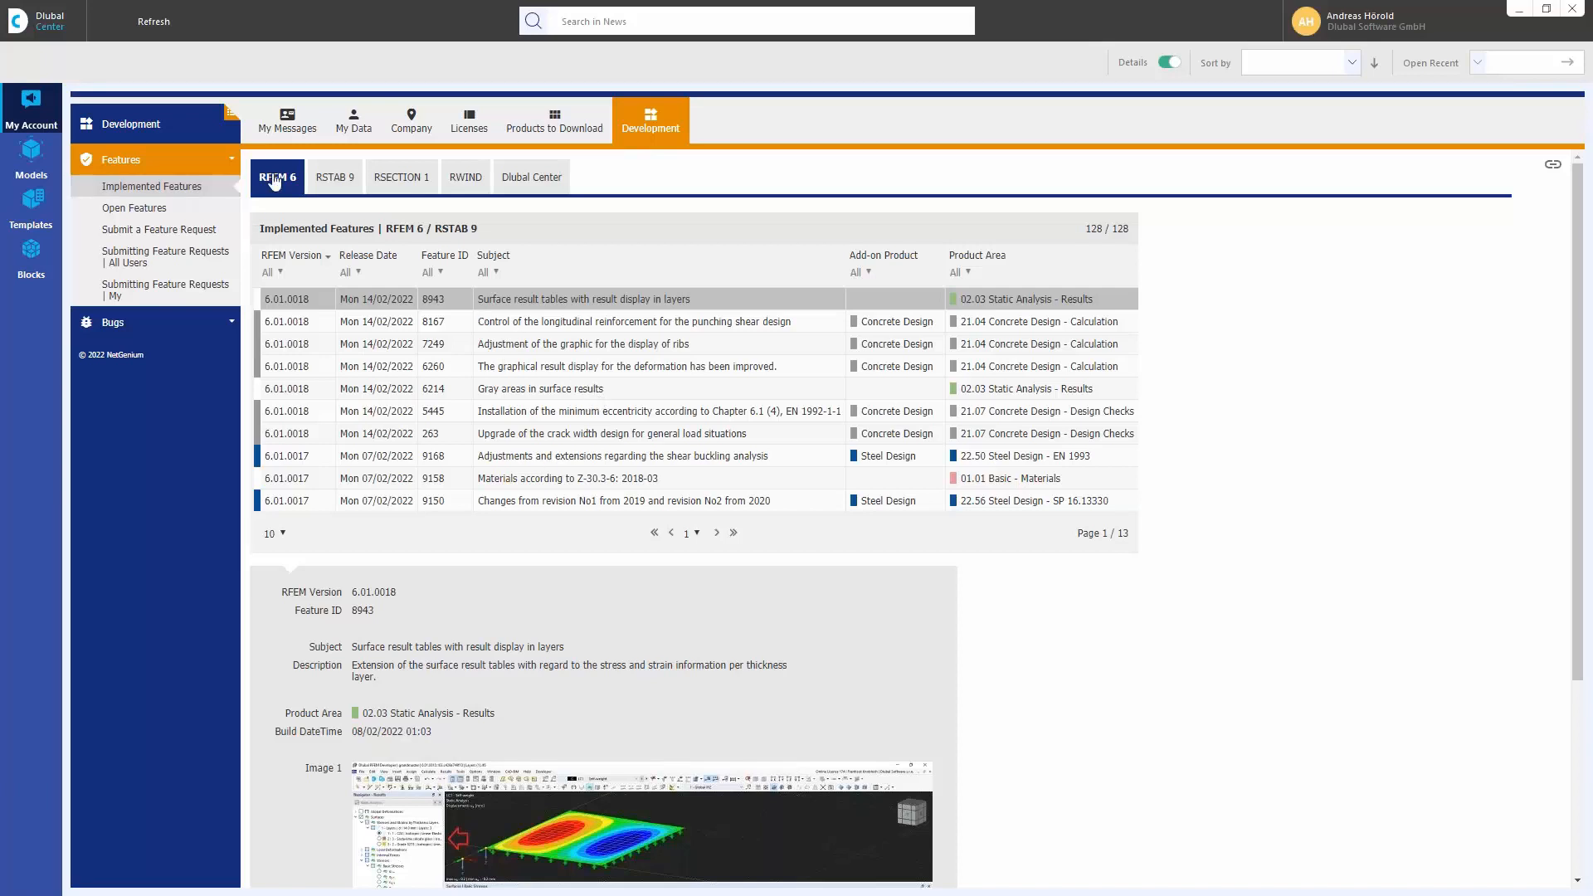
pyautogui.click(338, 178)
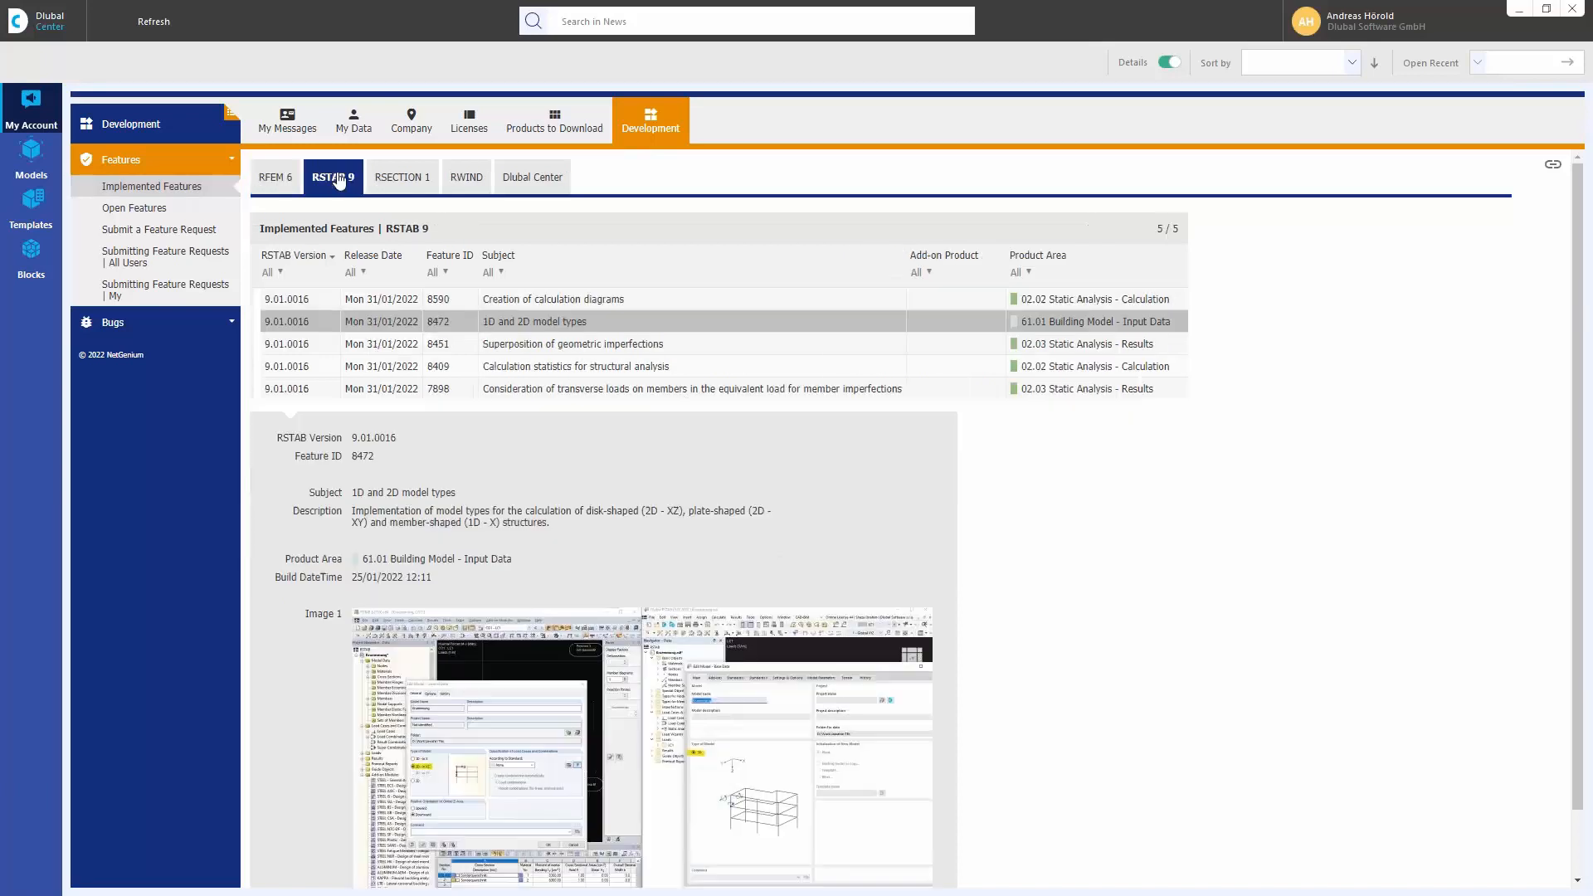
pyautogui.click(409, 181)
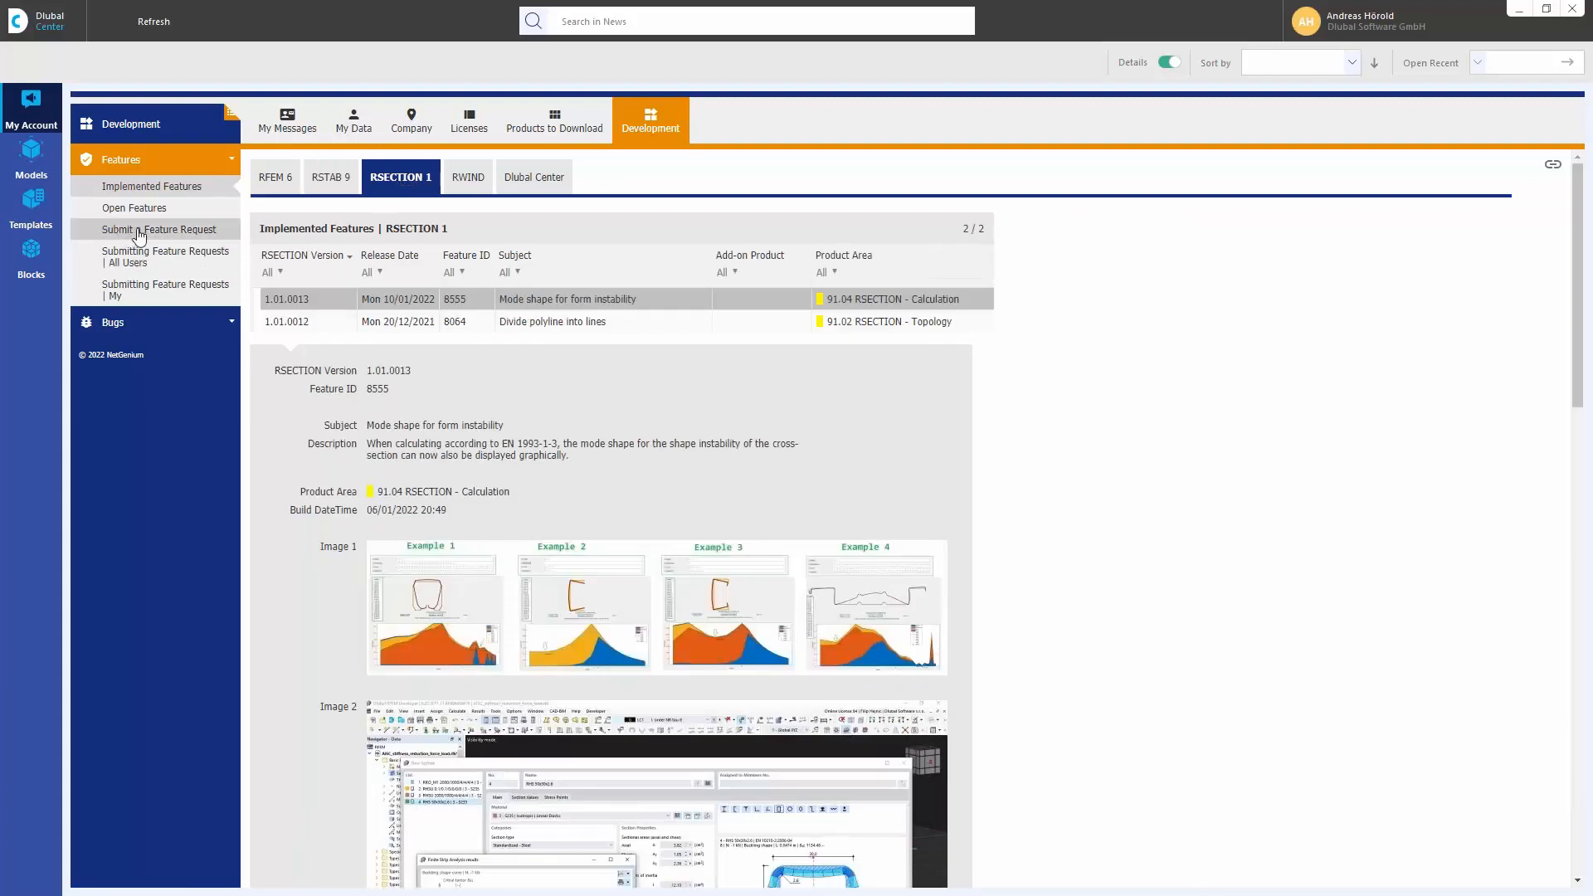
pyautogui.click(163, 239)
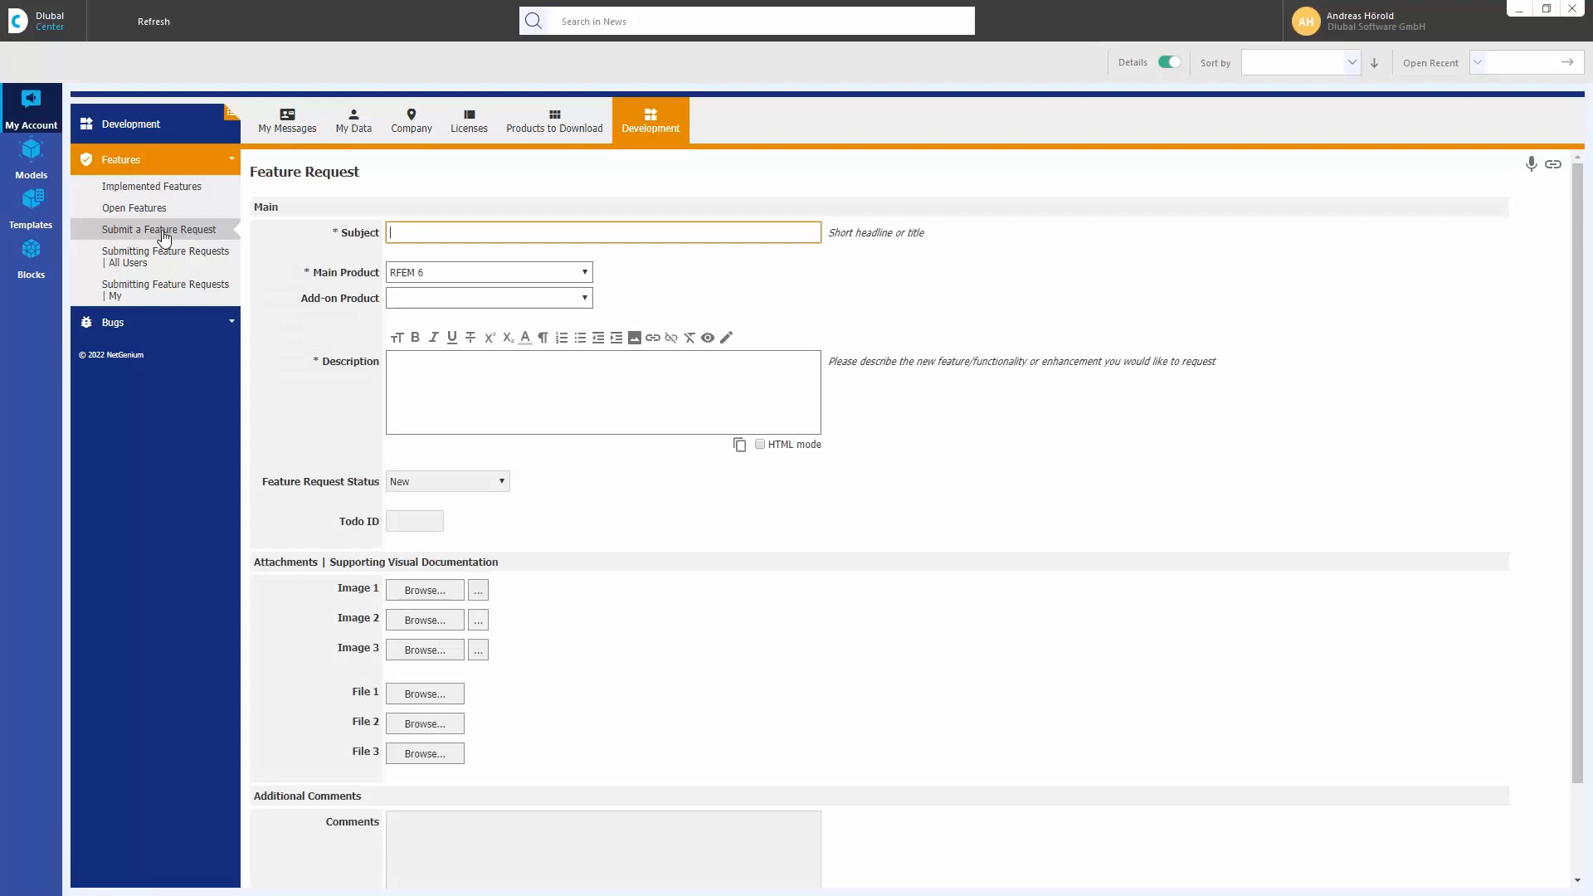
pyautogui.click(121, 330)
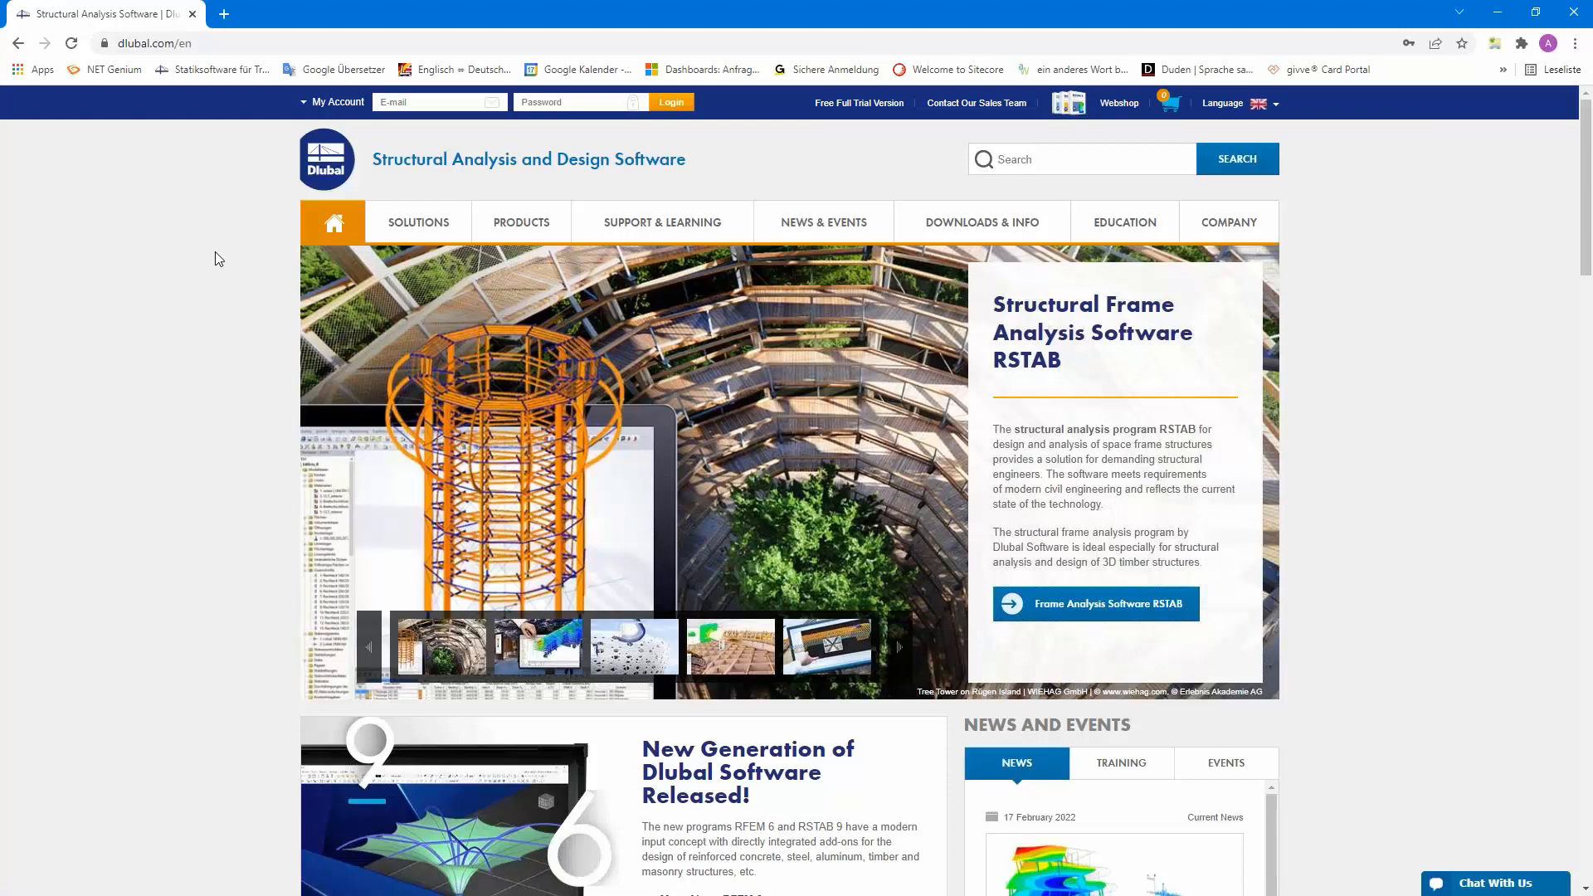
# Switch to the Dlubal website in the browser and bring up its Create New Account form
pyautogui.click(307, 103)
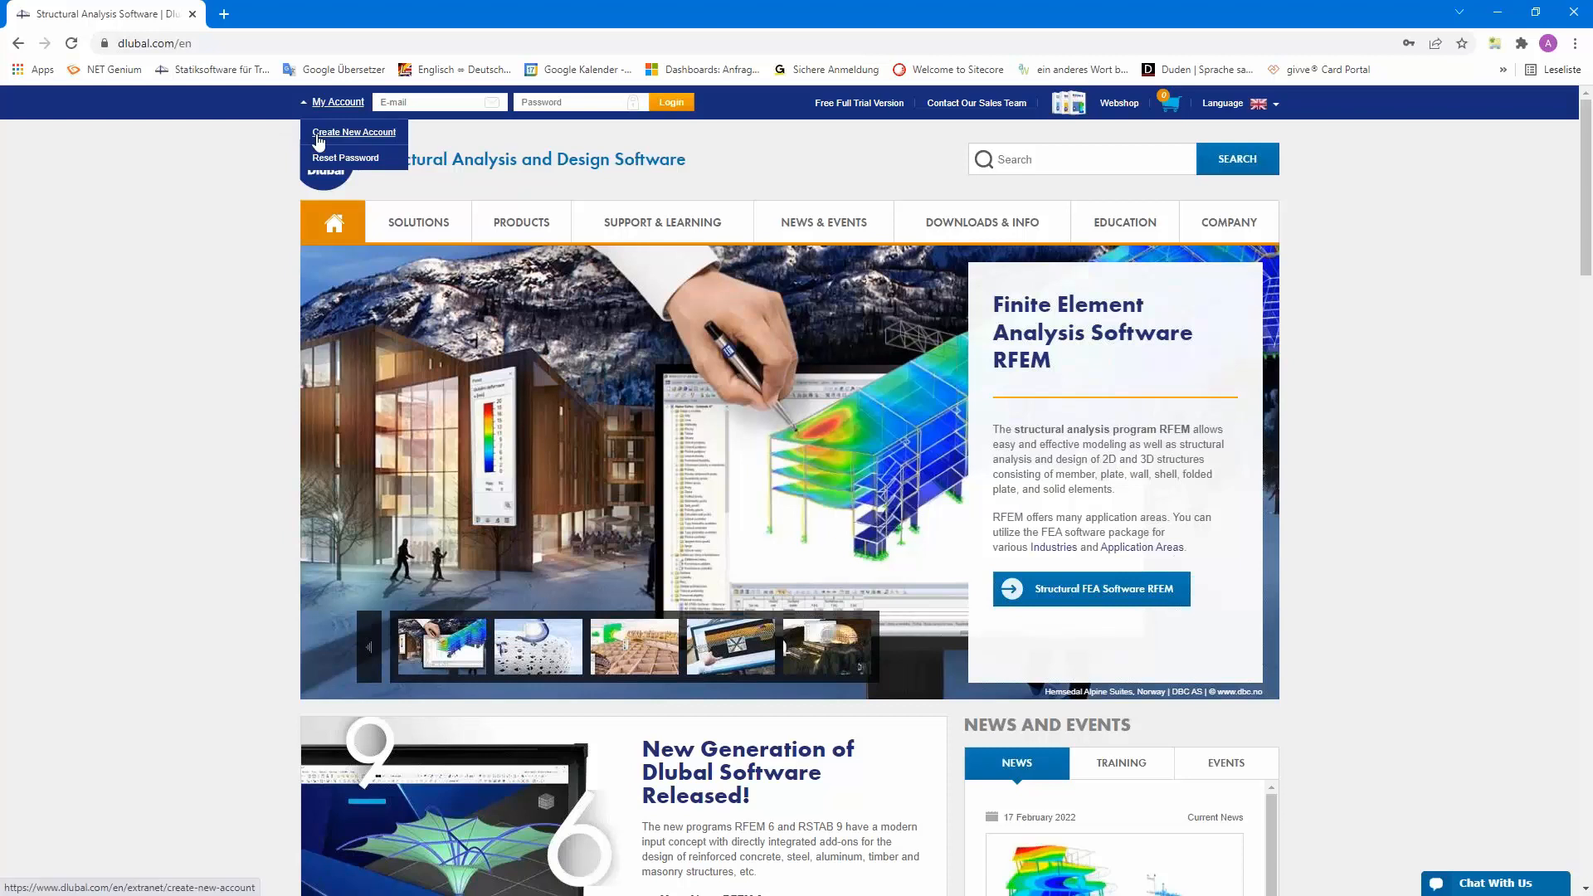
pyautogui.click(353, 134)
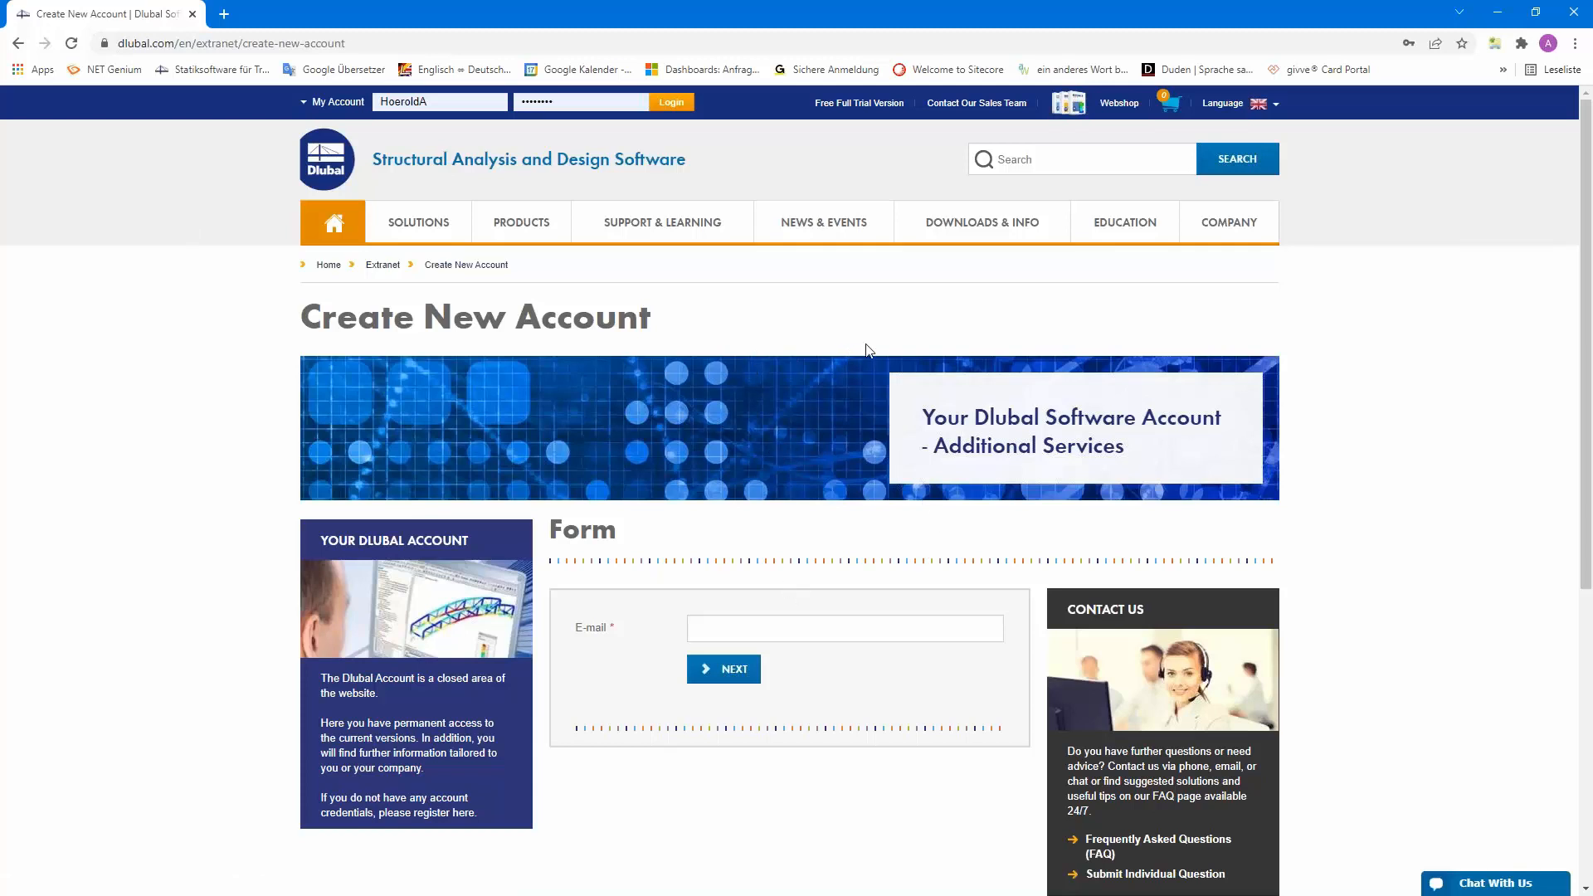
# Look through the RFEM 6 for Beginners e-learning videos on the Dlubal website
pyautogui.moveTo(1129, 231)
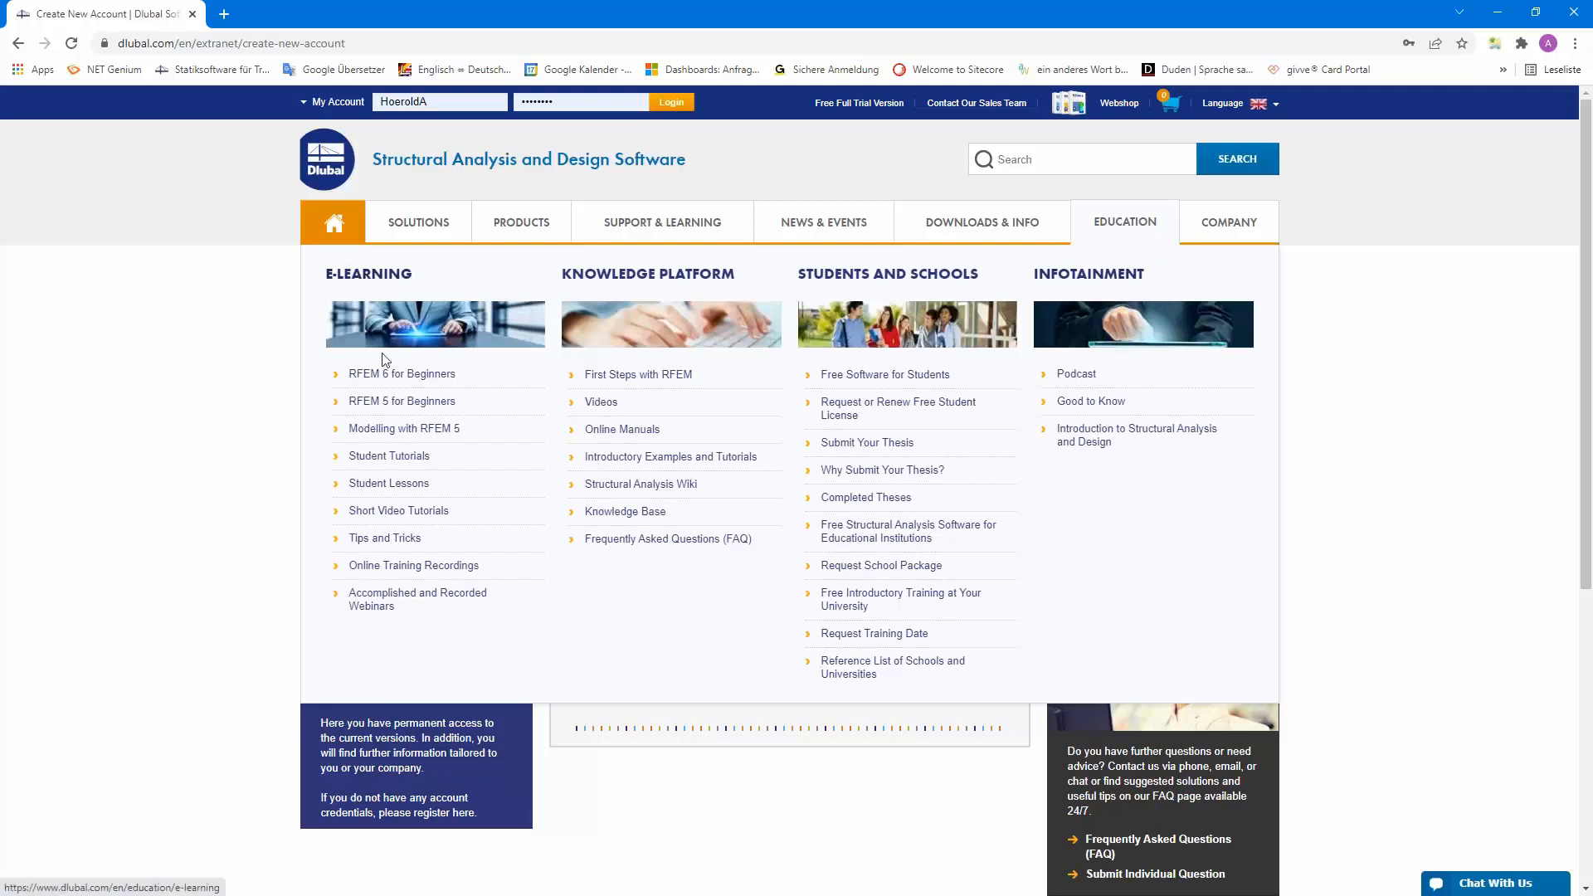
pyautogui.click(387, 378)
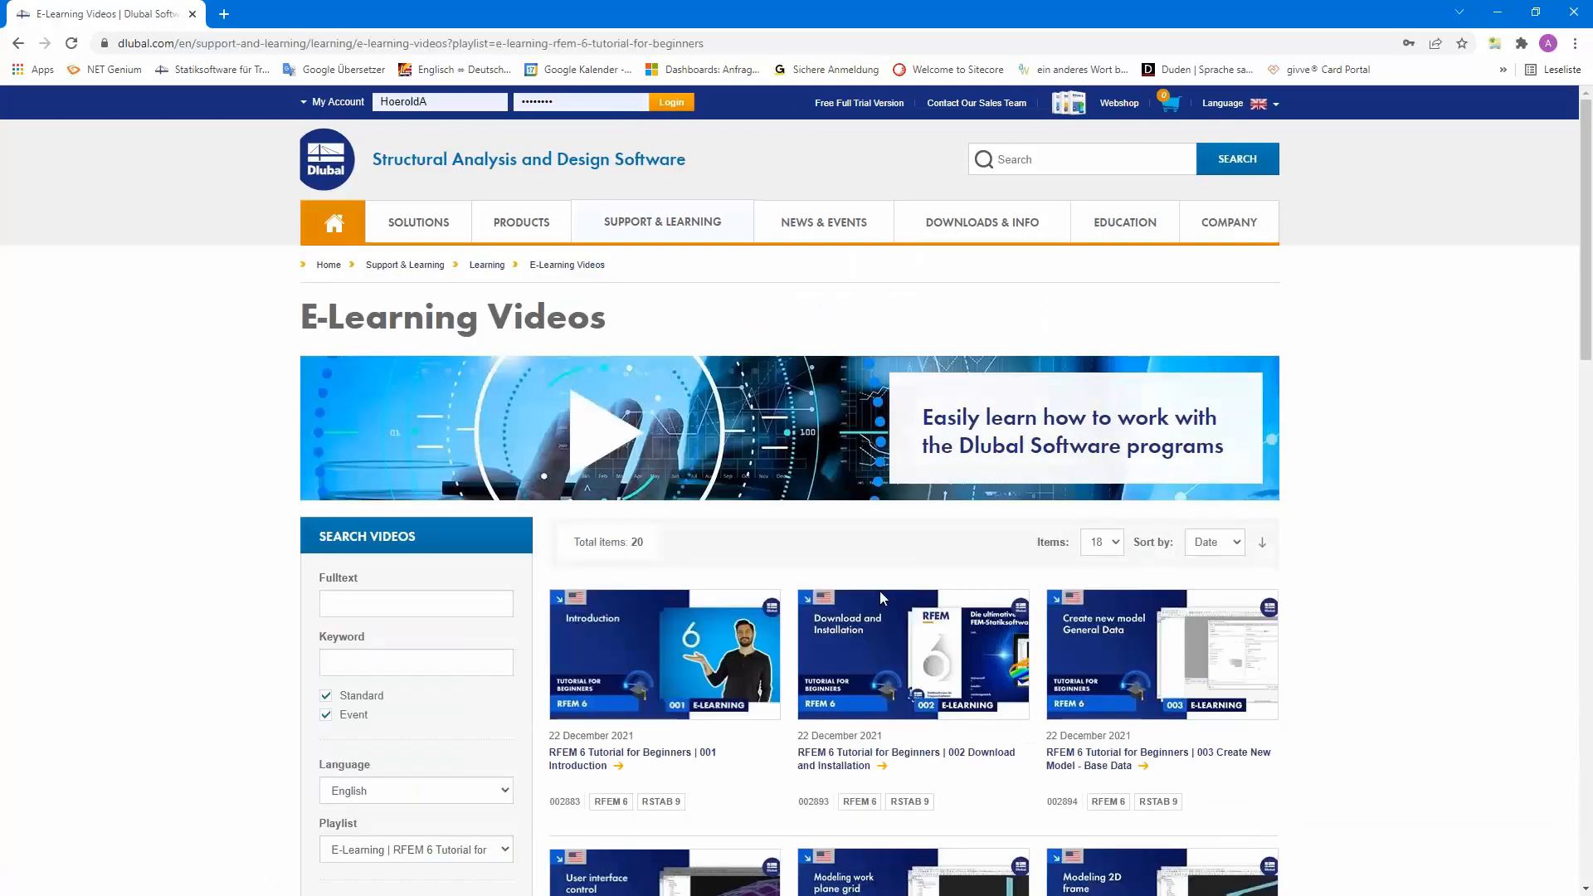
pyautogui.scroll(-7, 873, 599)
pyautogui.scroll(4, 874, 599)
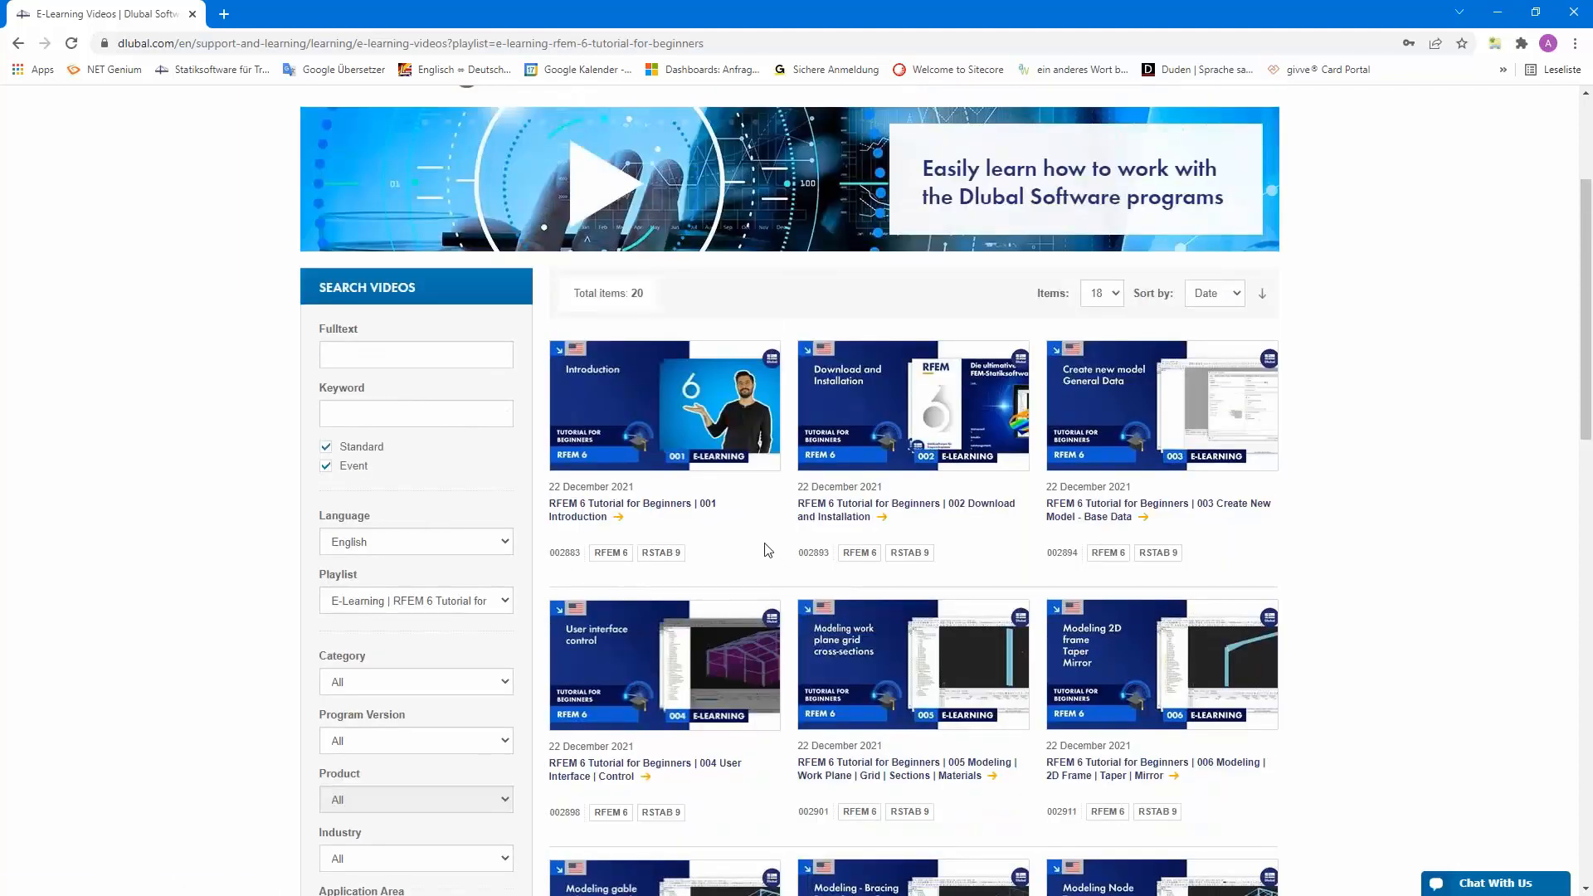
pyautogui.scroll(-13, 768, 550)
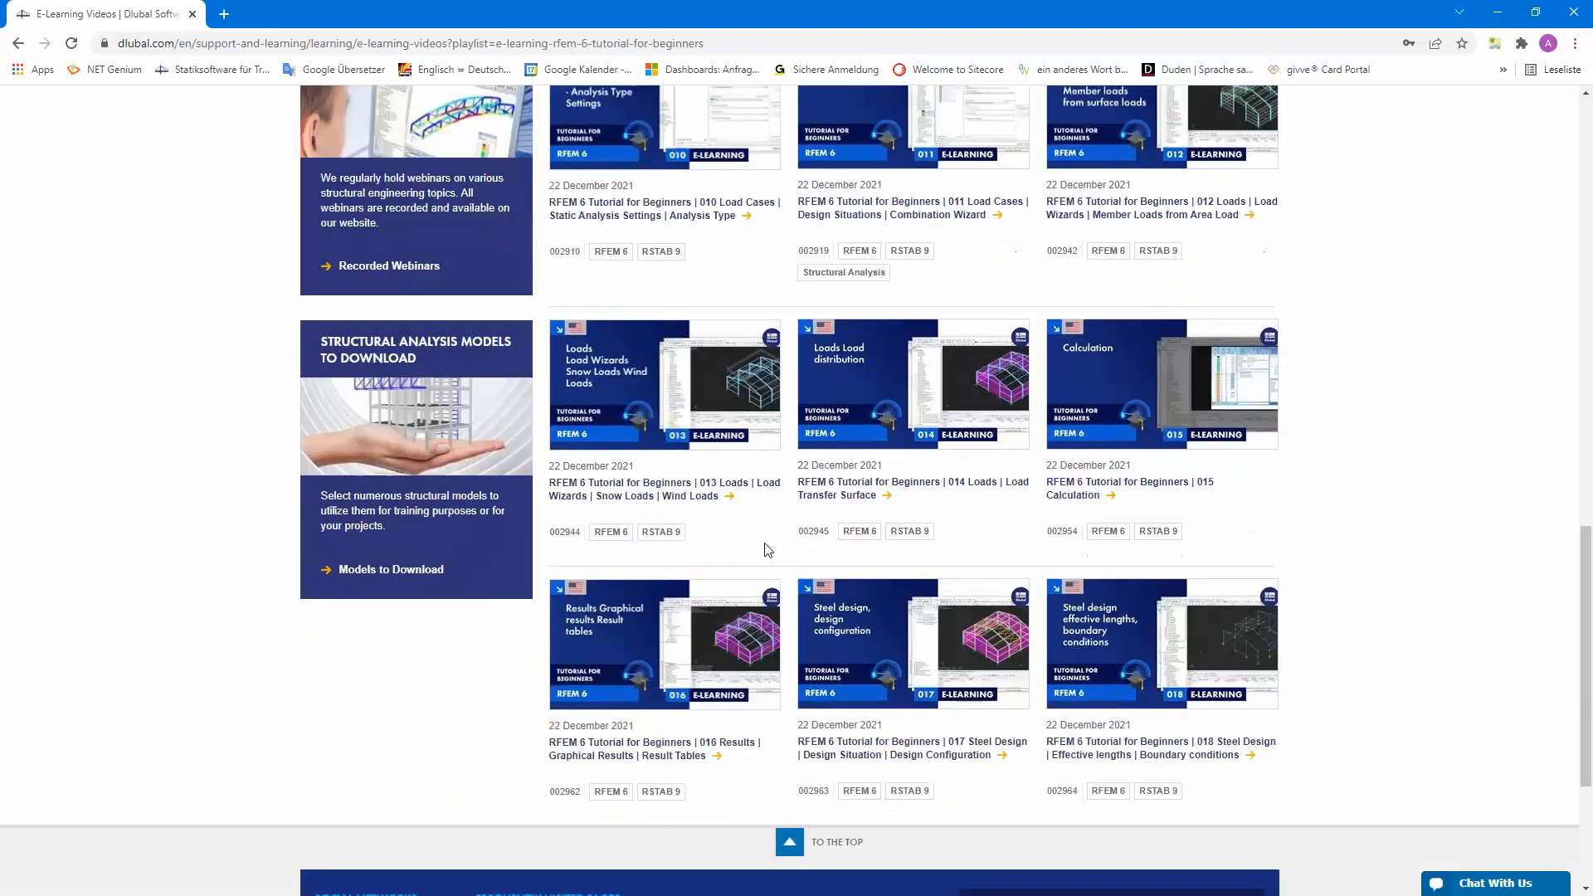
pyautogui.scroll(-3, 767, 550)
pyautogui.scroll(16, 764, 551)
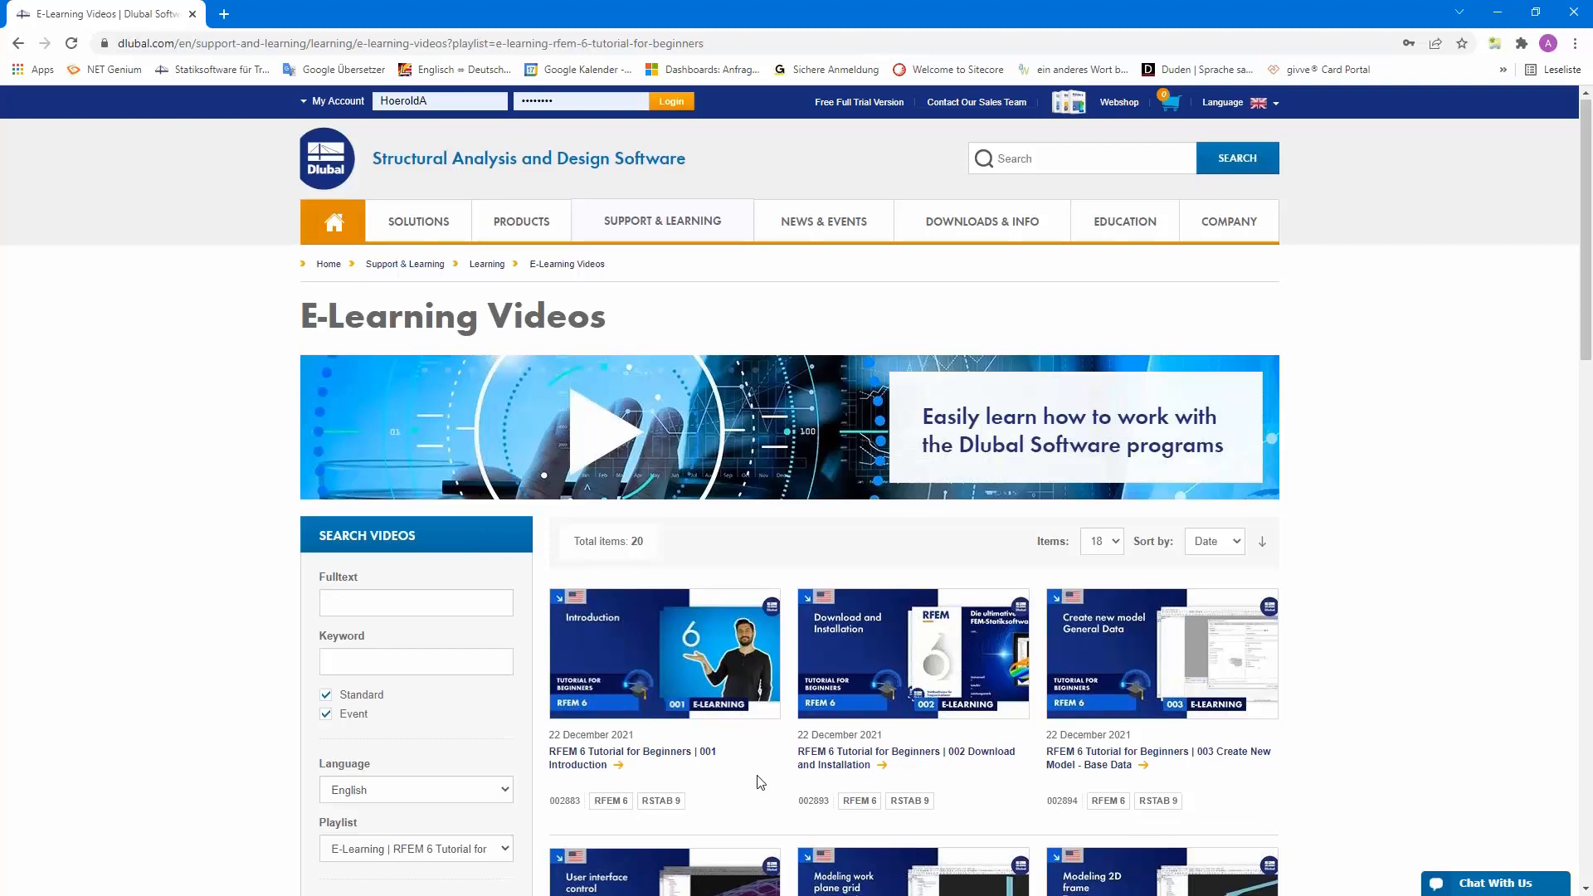
pyautogui.scroll(-3, 760, 782)
pyautogui.scroll(3, 760, 781)
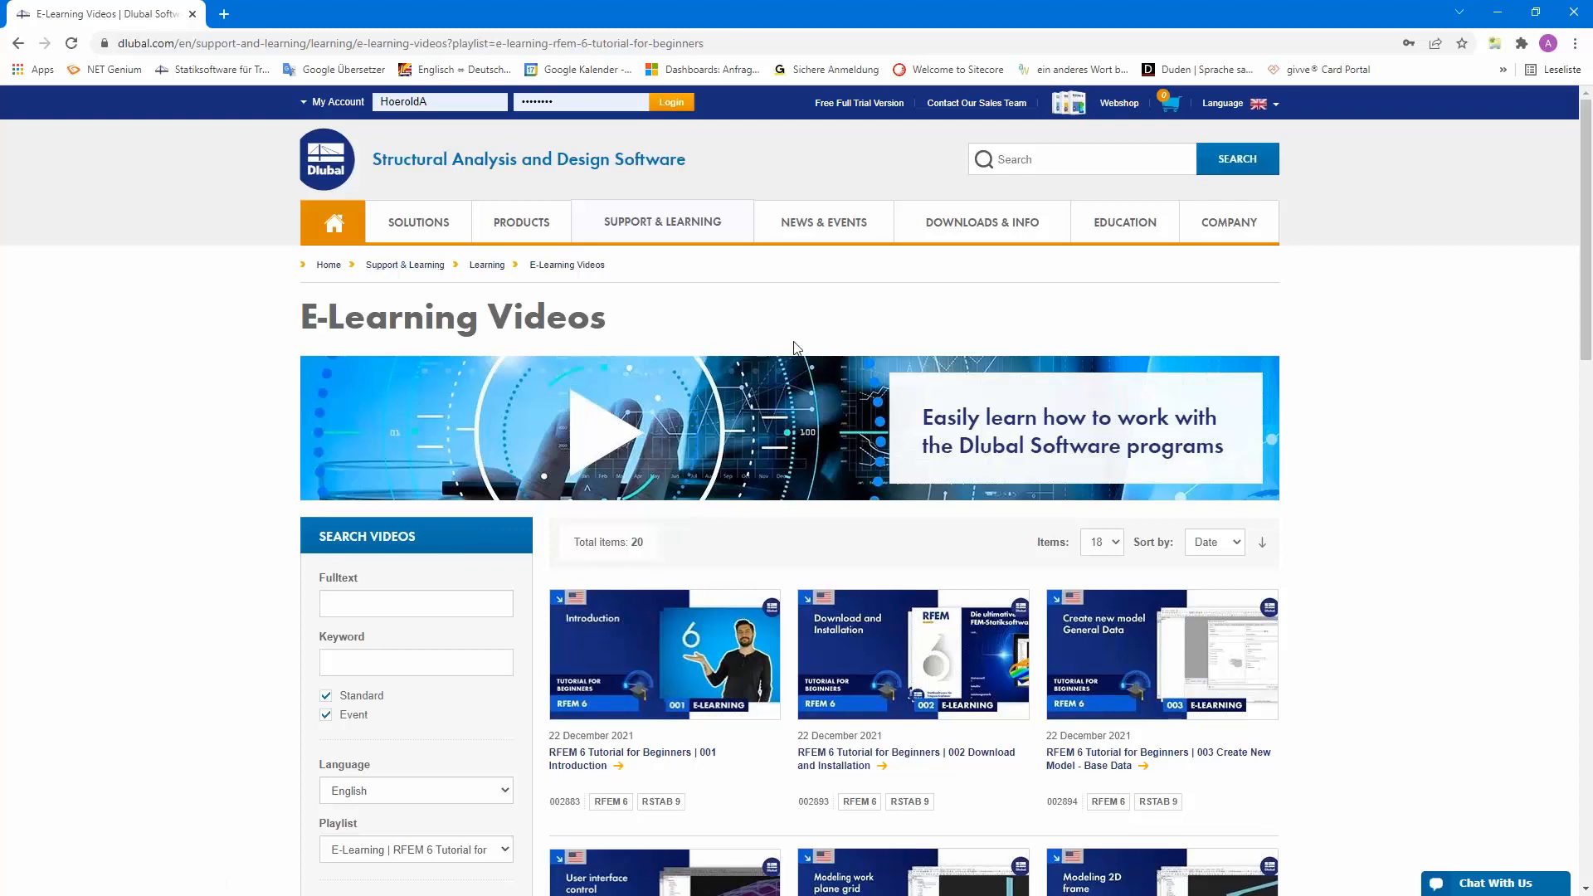
# Go to the website's Webinars page under events
pyautogui.moveTo(823, 222)
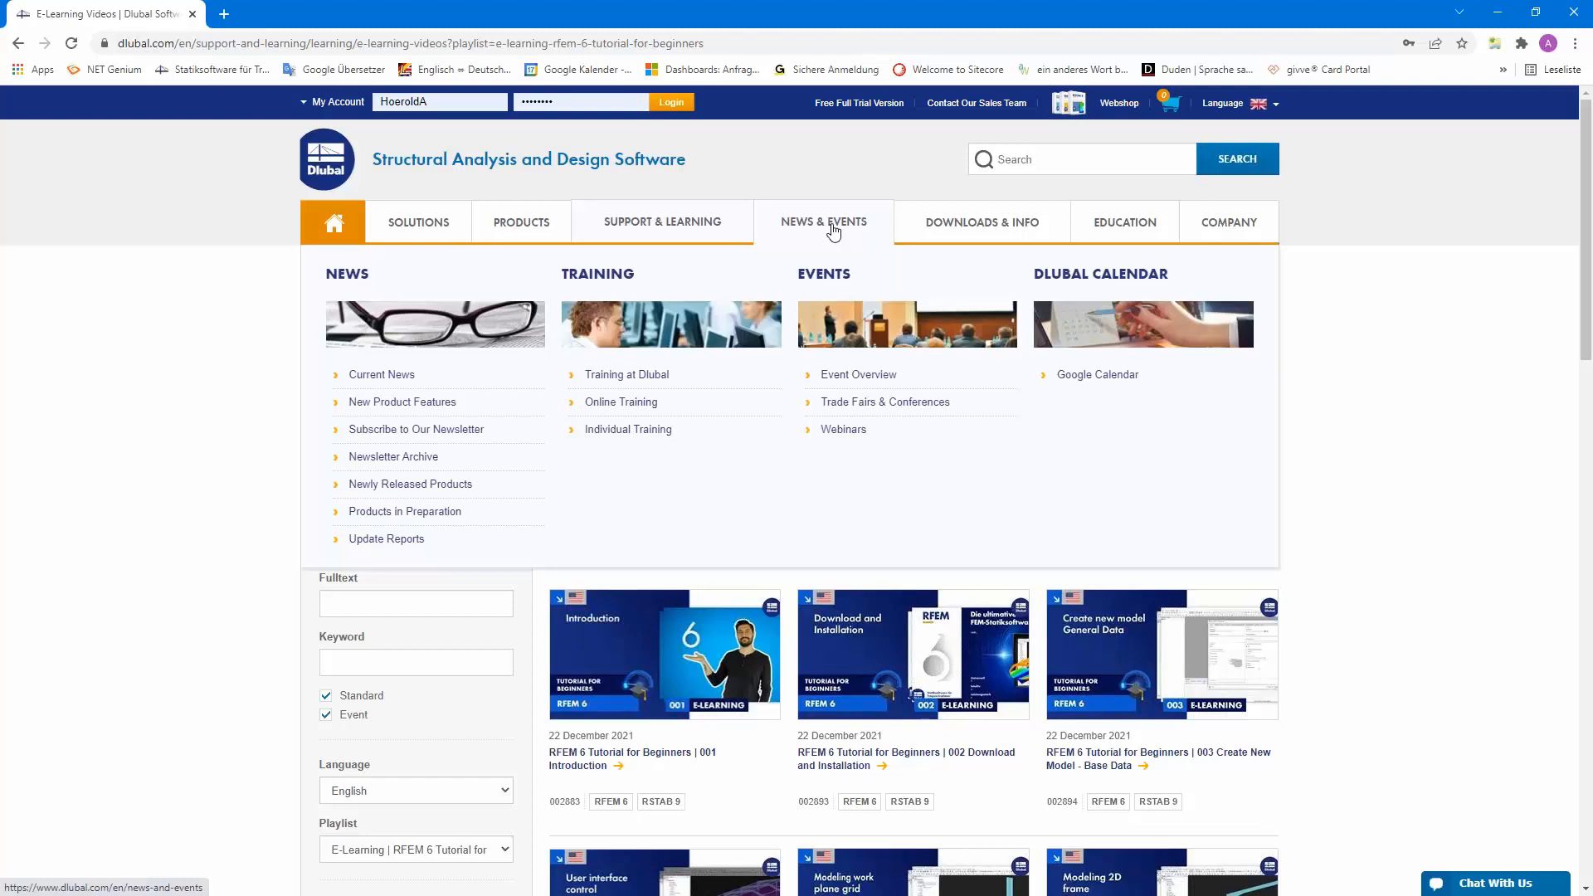
pyautogui.click(844, 430)
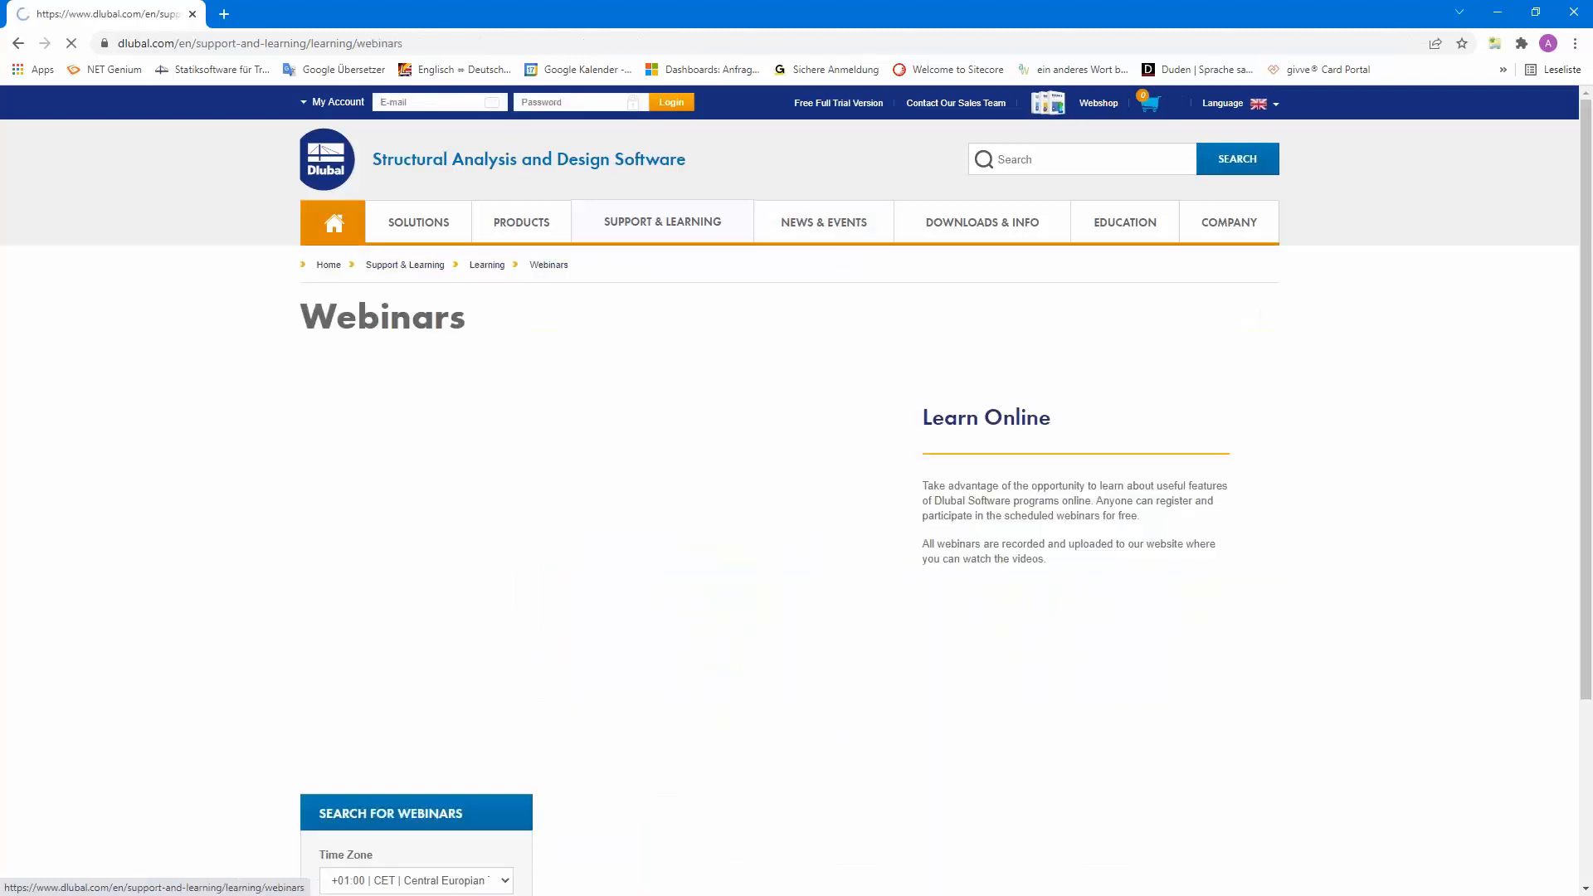
# Open the webinar "Section Properties Determination and Stress Analysis in RSECTION 1" and review its content, schedule and downloads
pyautogui.scroll(-1, 816, 527)
pyautogui.scroll(-5, 816, 528)
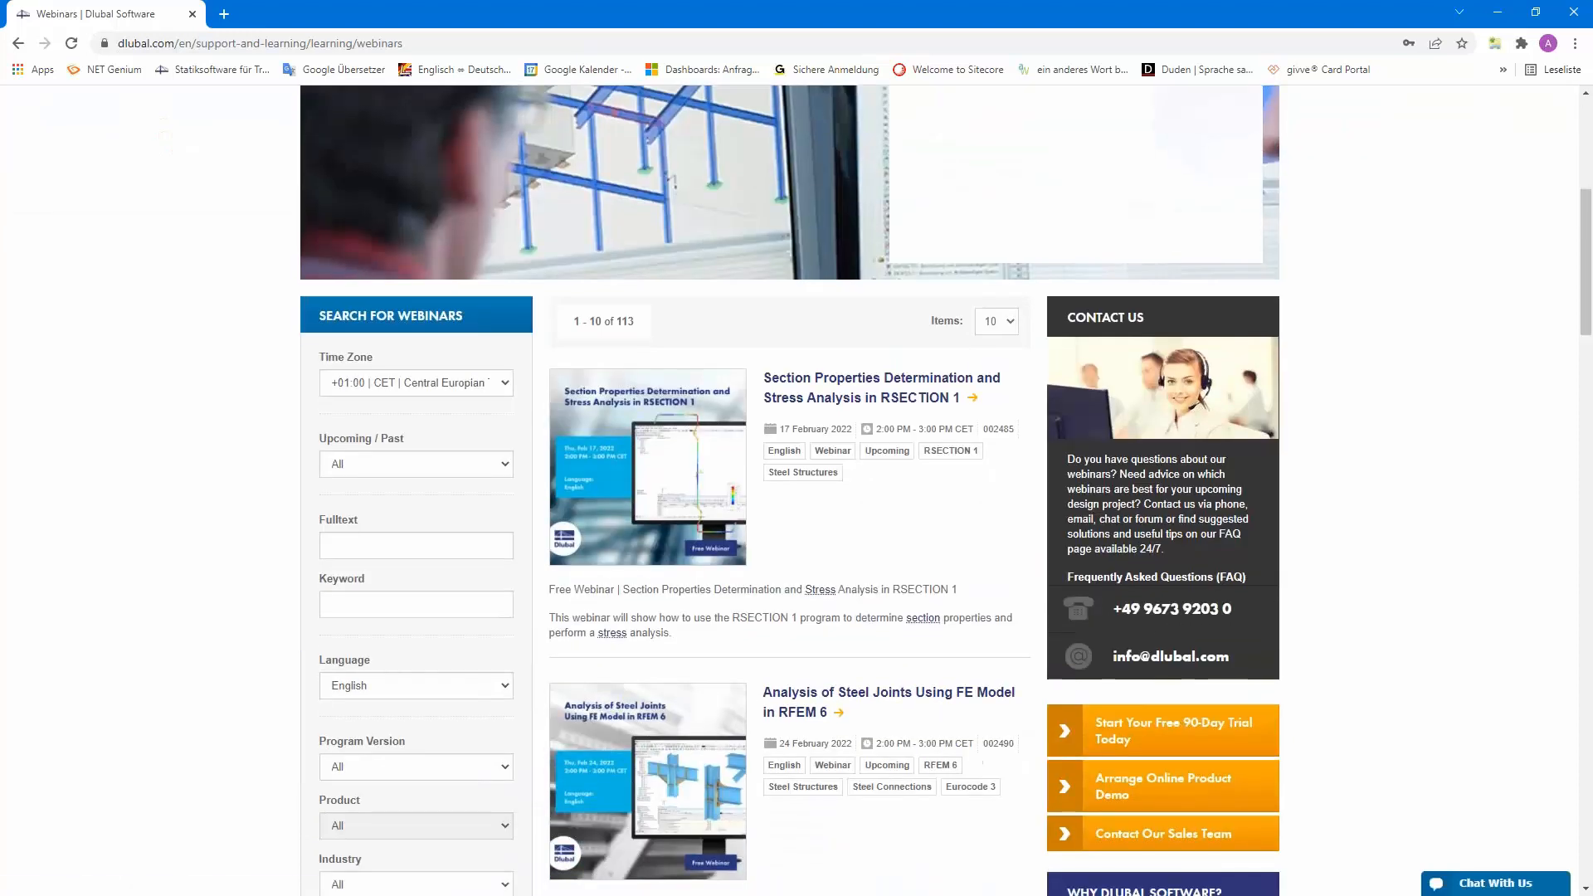
pyautogui.click(832, 384)
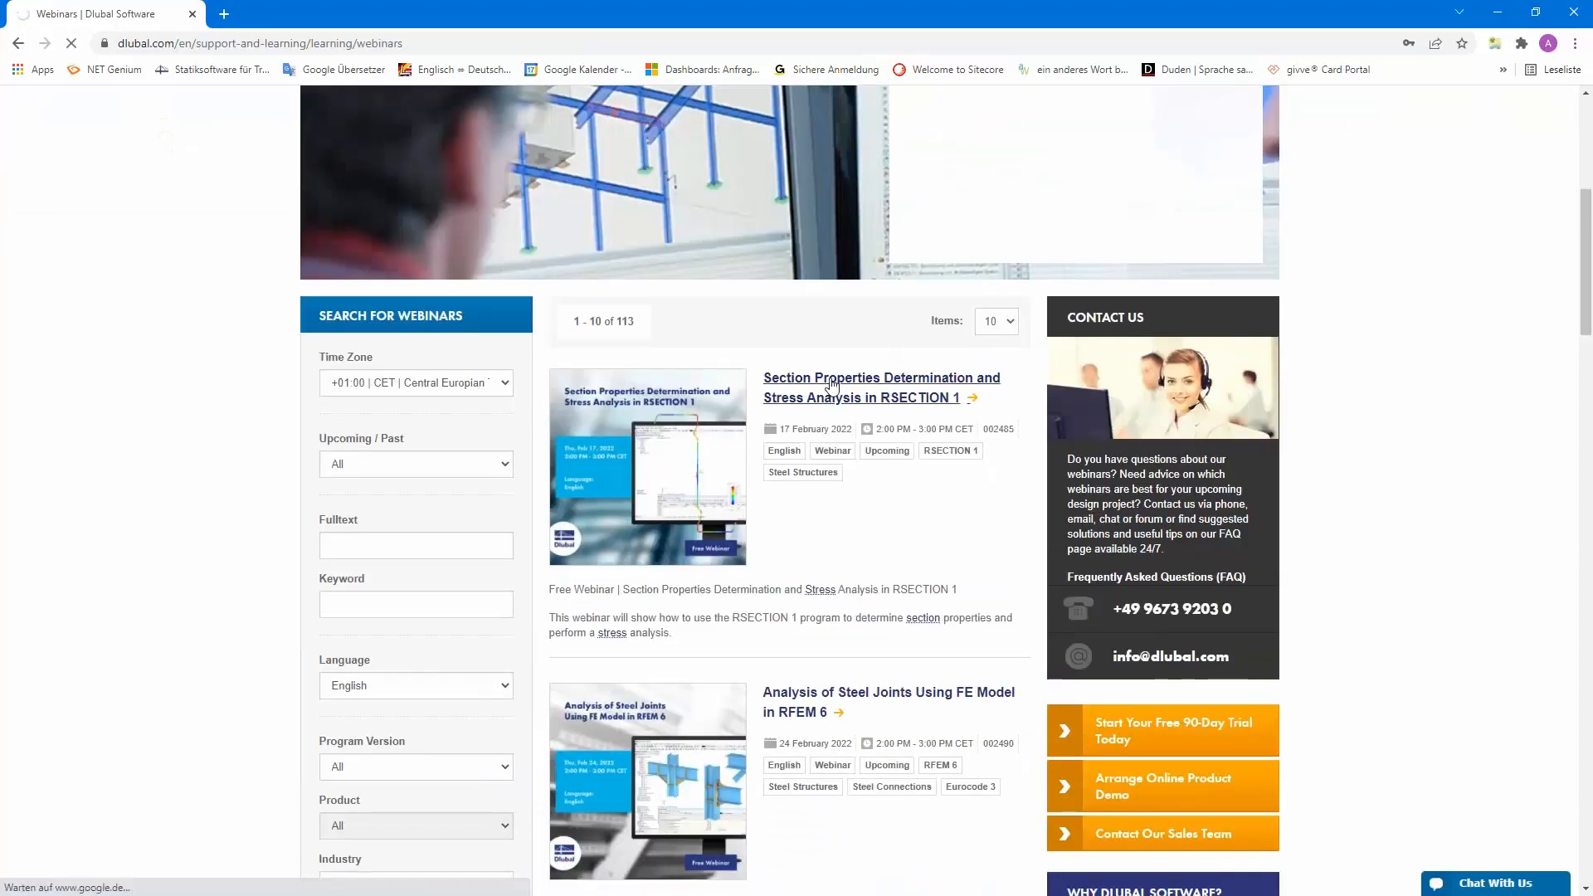
pyautogui.scroll(-4, 815, 500)
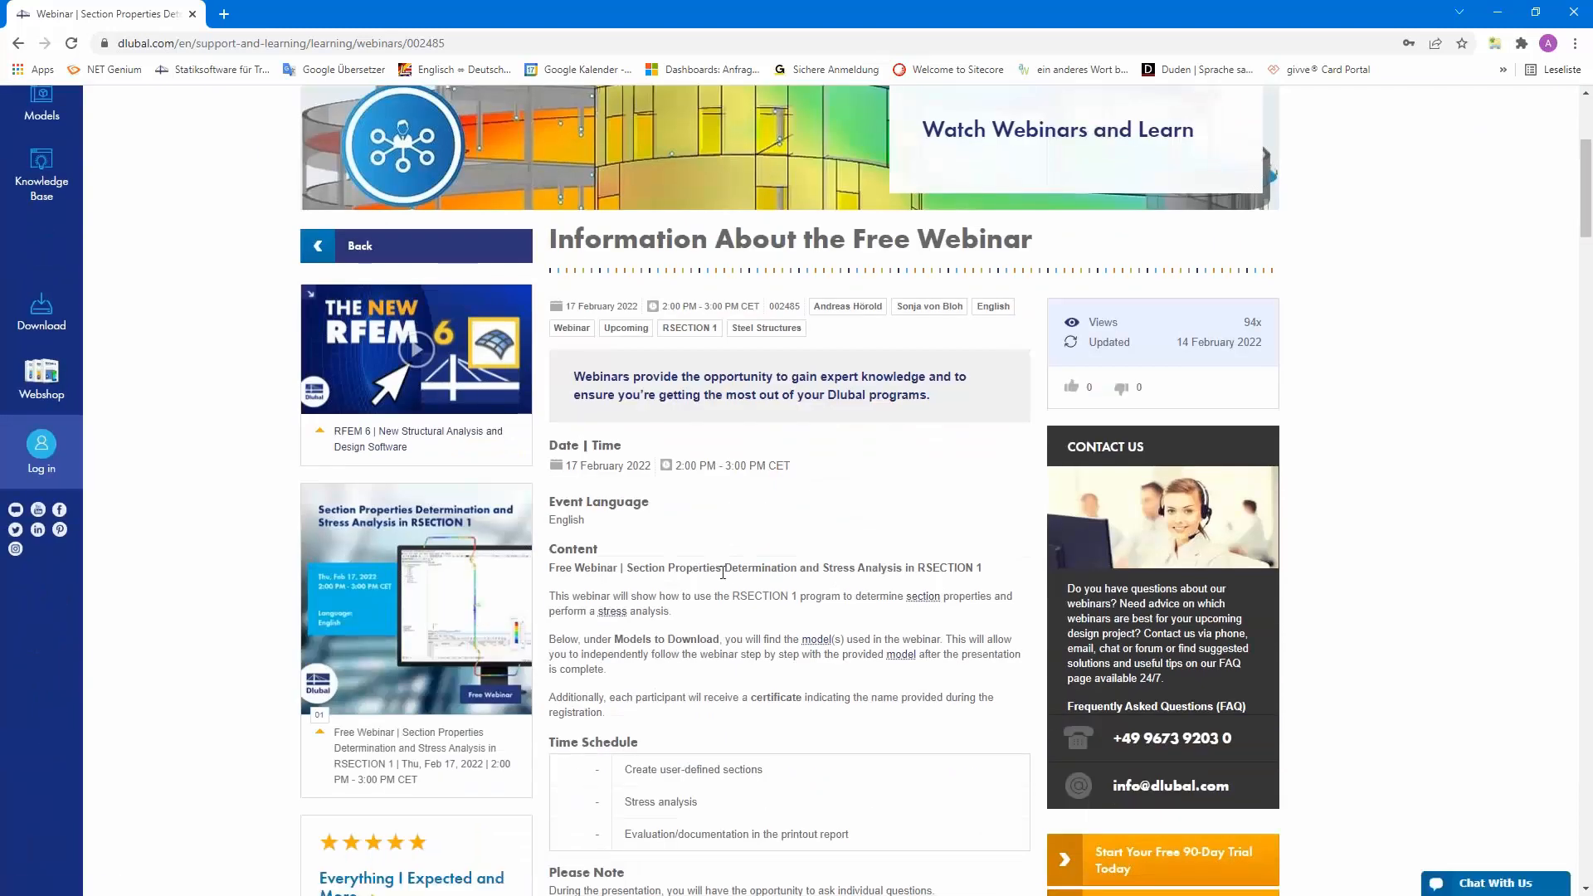
pyautogui.scroll(-9, 723, 572)
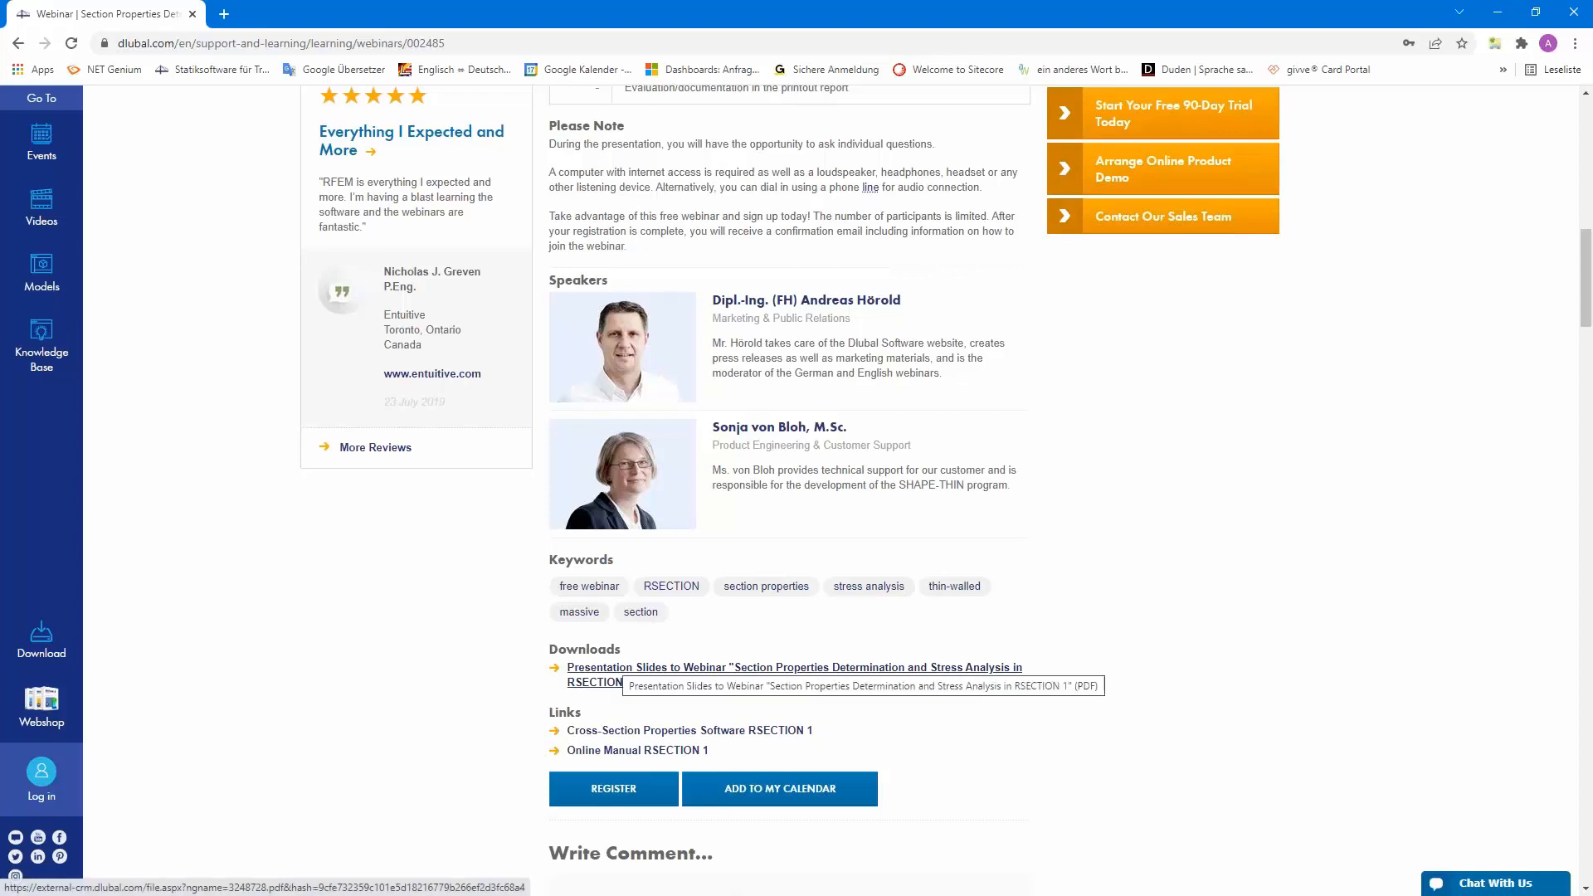
pyautogui.scroll(8, 598, 674)
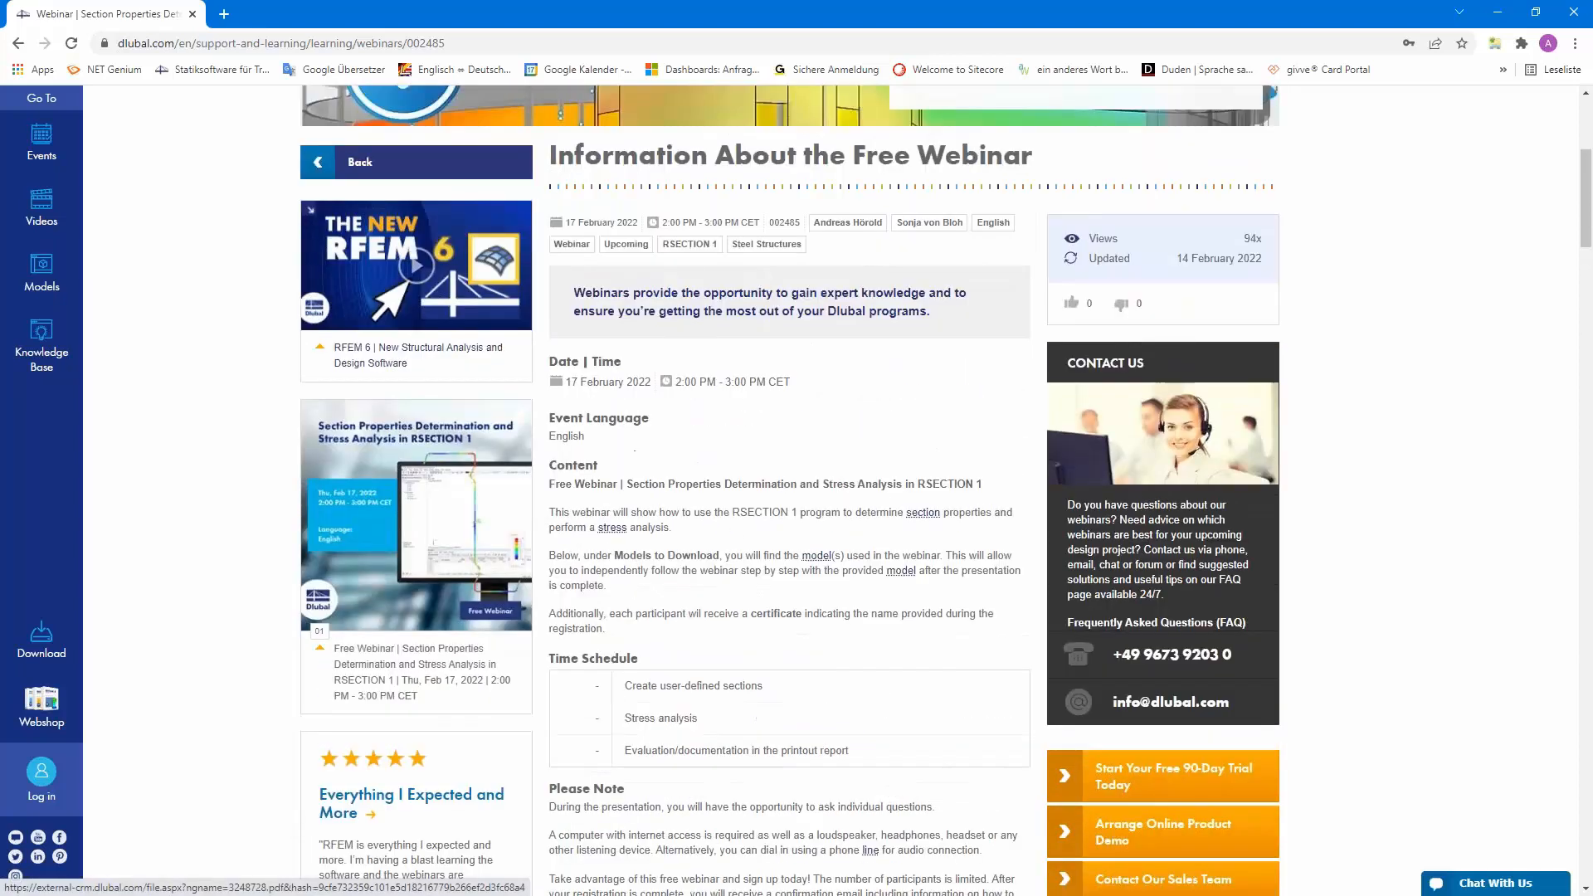
pyautogui.scroll(3, 710, 651)
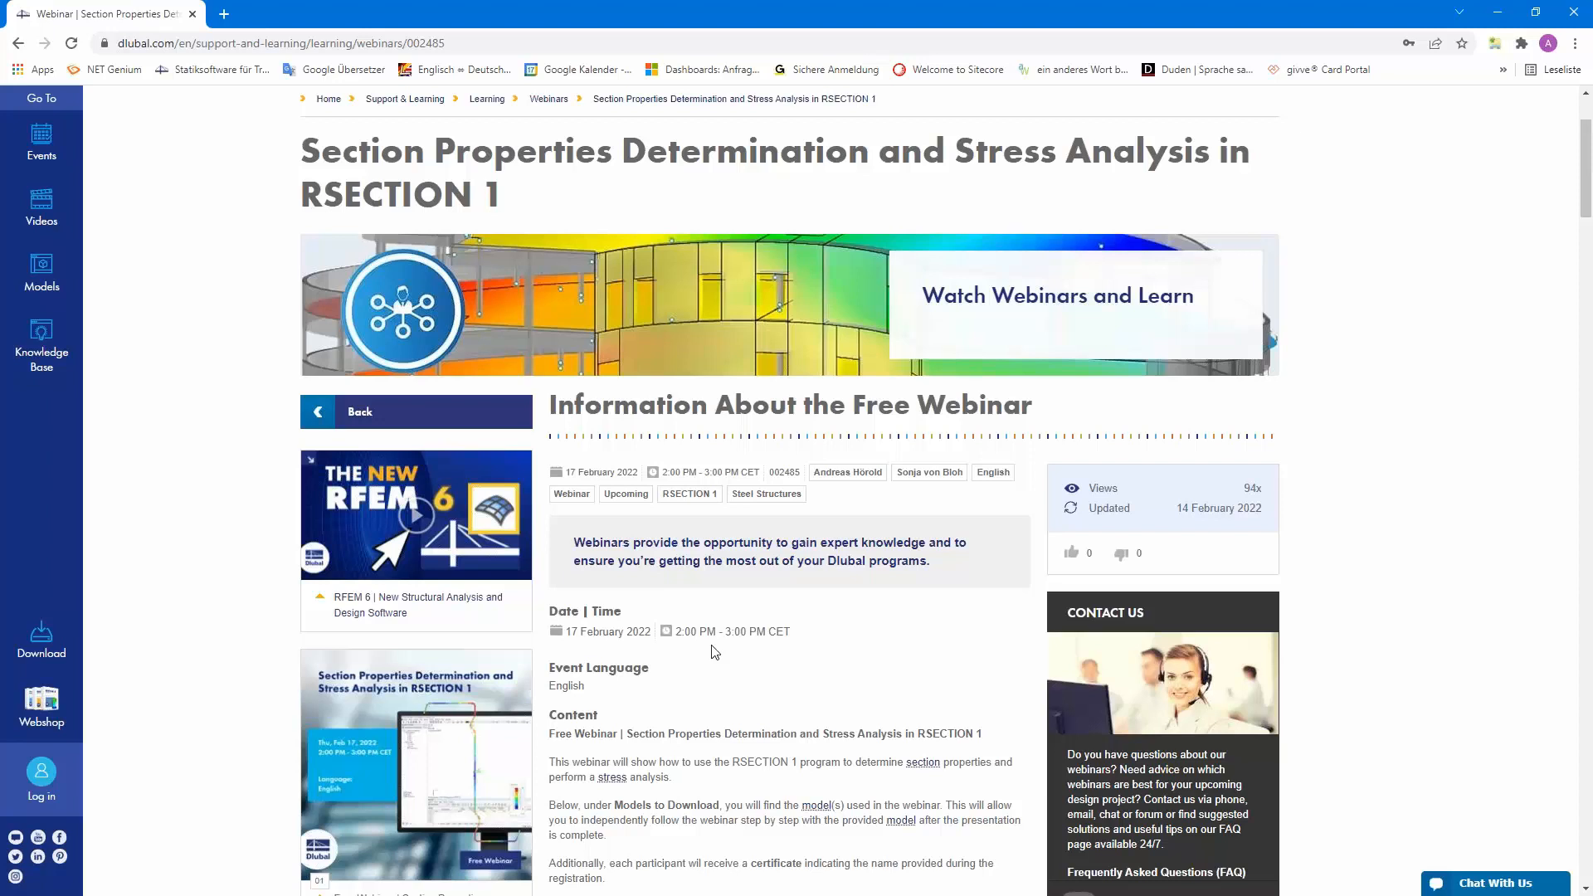
pyautogui.scroll(2, 715, 651)
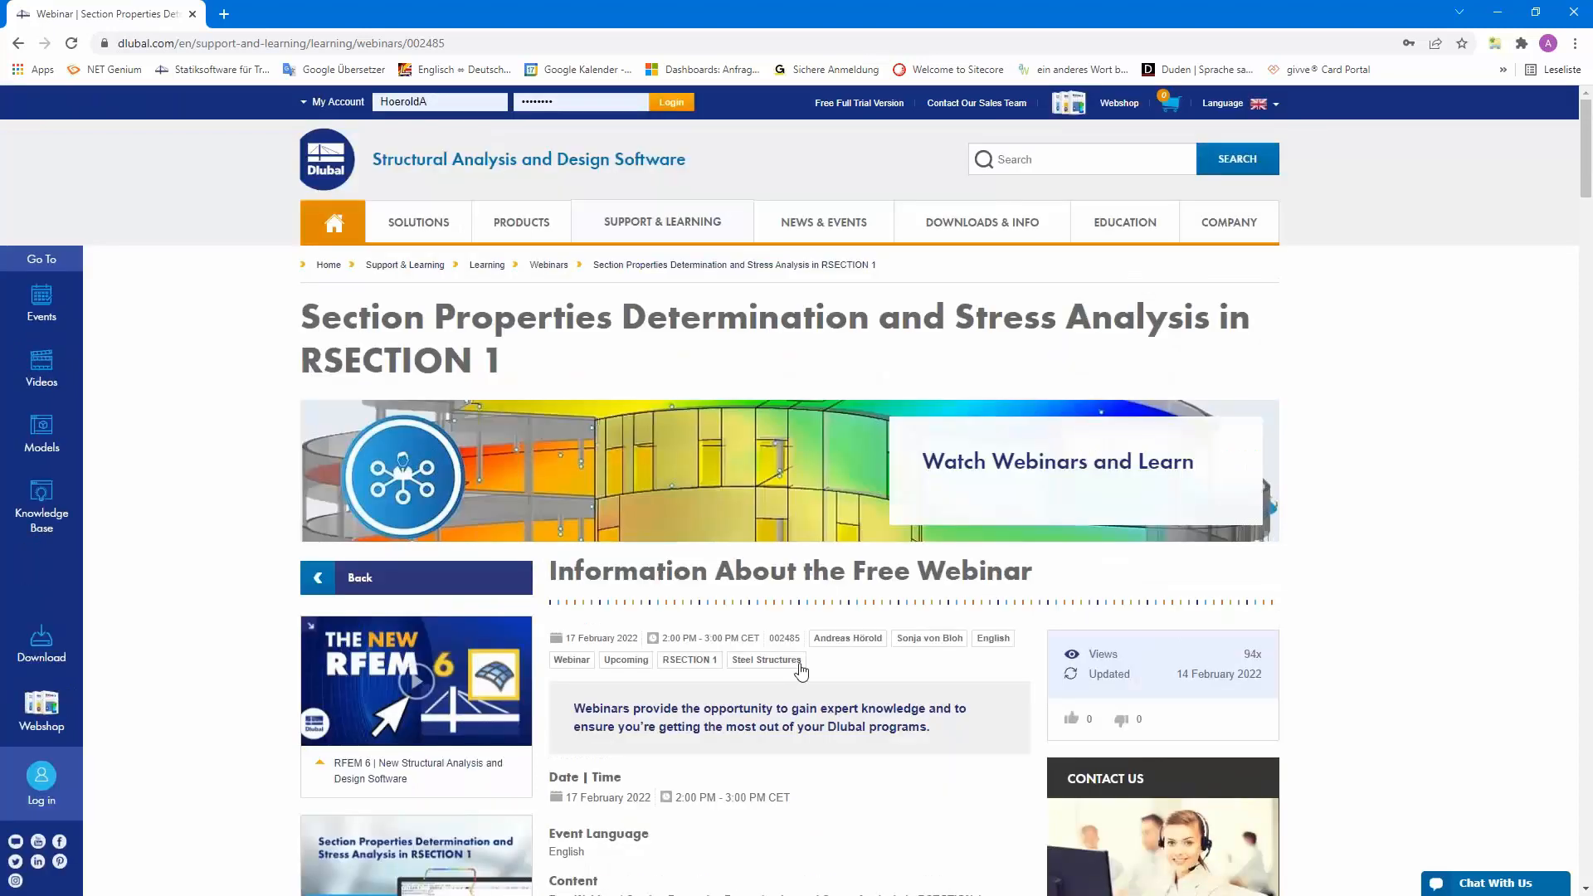